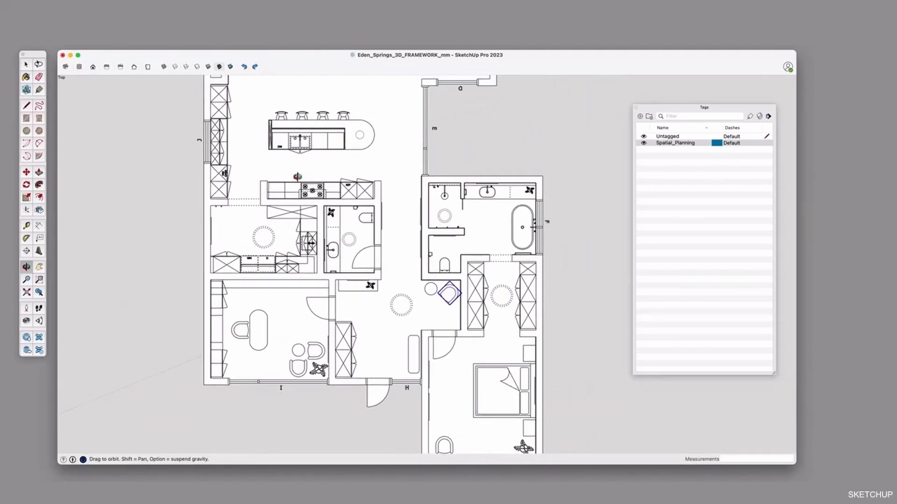
{"action": "scroll", "coordinate": [297, 176], "scroll_direction": "up", "scroll_amount": 5}
{"action": "left_click_drag", "start_coordinate": [325, 152], "coordinate": [335, 251], "text": "shift"}
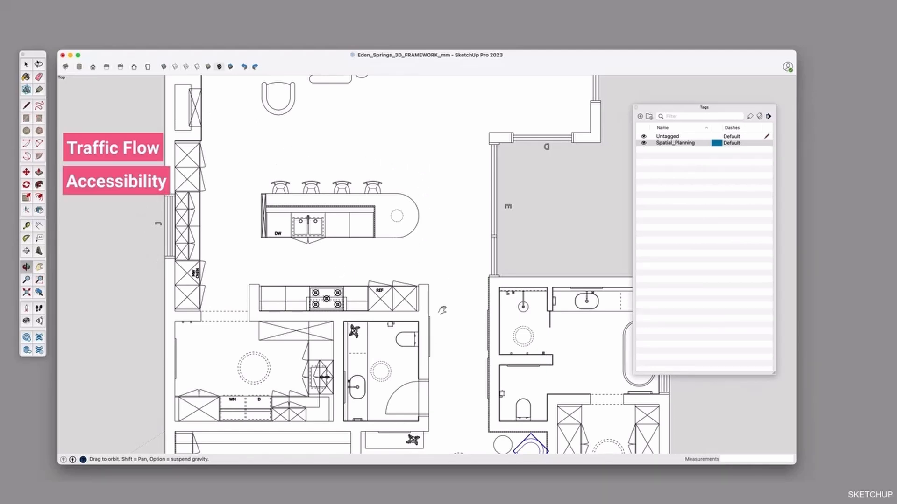
{"action": "scroll", "coordinate": [442, 310], "scroll_direction": "down", "scroll_amount": 5}
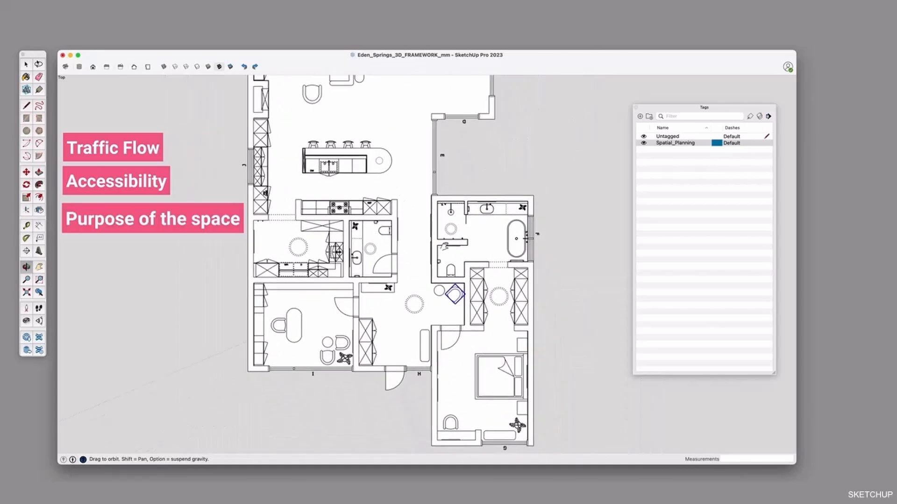
{"action": "key", "text": "space"}
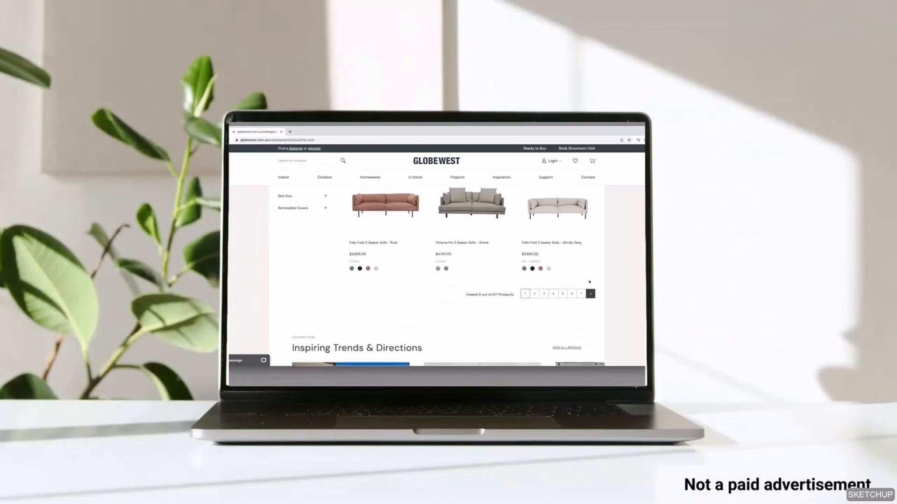
{"action": "scroll", "coordinate": [589, 282], "scroll_direction": "up", "scroll_amount": 4}
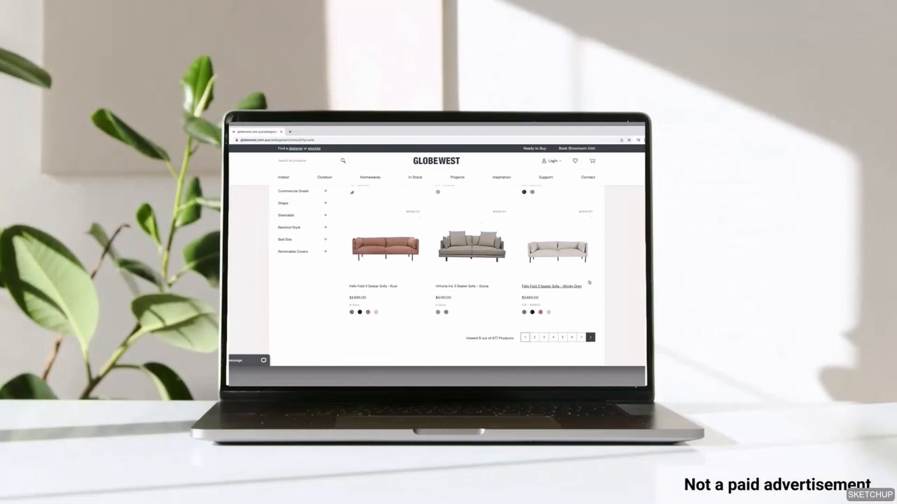
Search the GlobeWest online furniture store for "bed" and look through the results page
{"action": "left_click", "coordinate": [317, 160]}
{"action": "type", "text": "bed"}
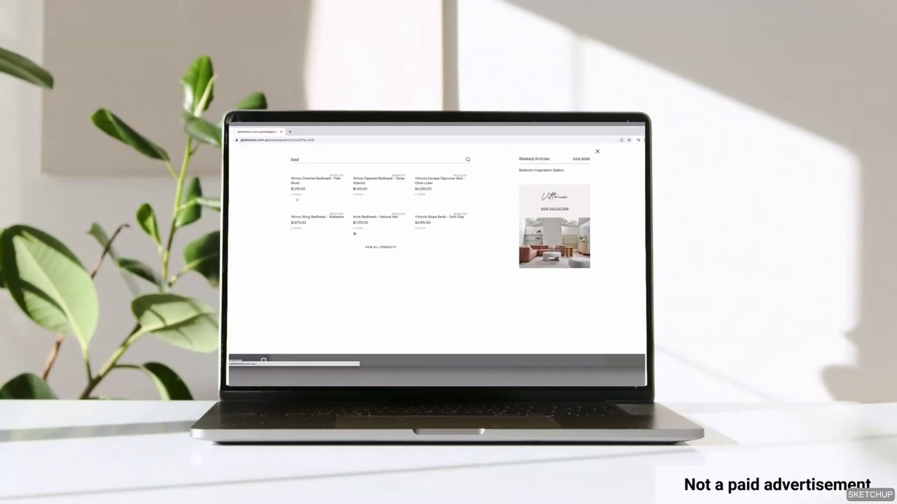
{"action": "key", "text": "Return"}
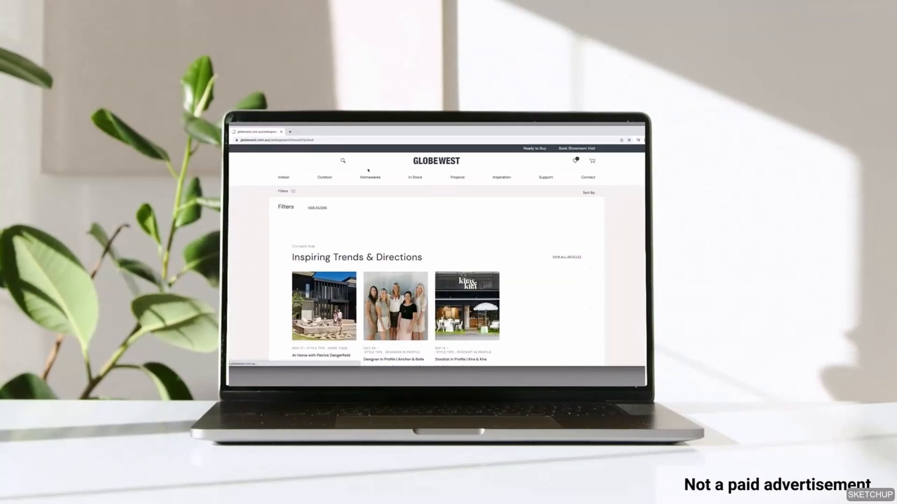
{"action": "scroll", "coordinate": [585, 263], "scroll_direction": "down", "scroll_amount": 2}
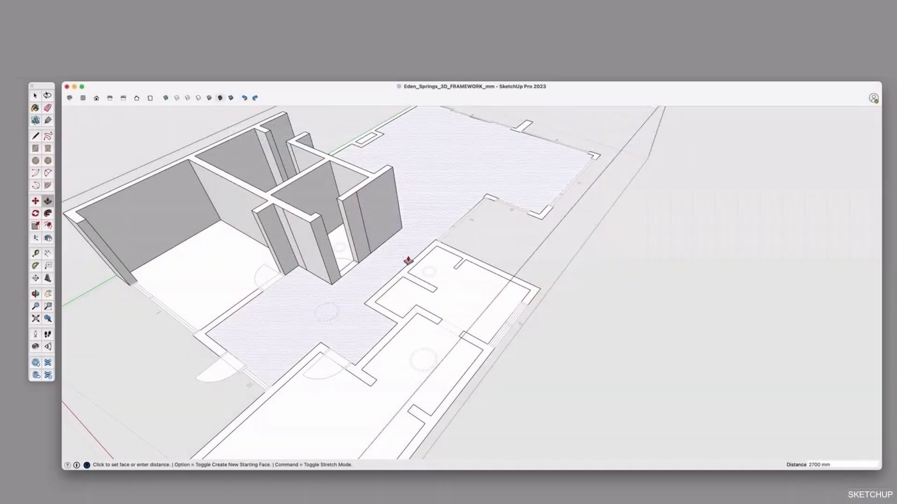
Push/Pull the remaining wall outlines up to the same 2700 mm height, from the entry and bedroom to the living area corners
{"action": "double_click", "coordinate": [408, 260]}
{"action": "left_click", "coordinate": [308, 364]}
{"action": "double_click", "coordinate": [308, 363]}
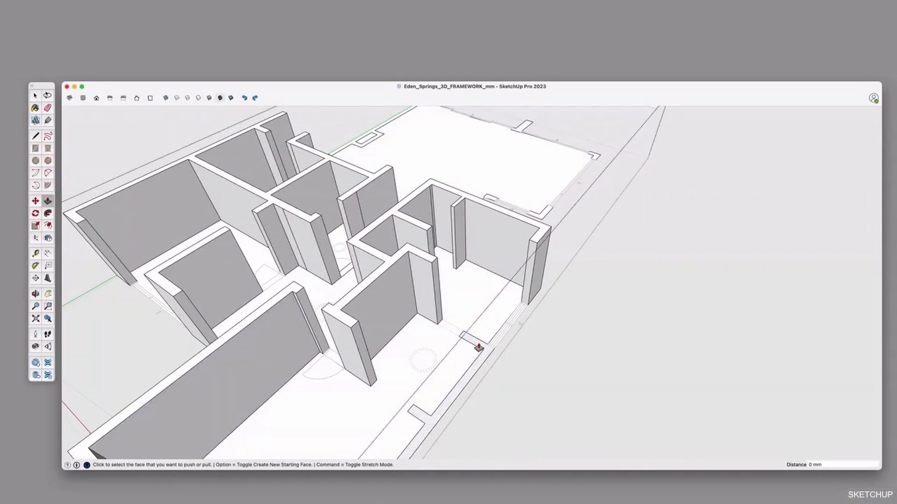
{"action": "double_click", "coordinate": [478, 344]}
{"action": "double_click", "coordinate": [366, 145]}
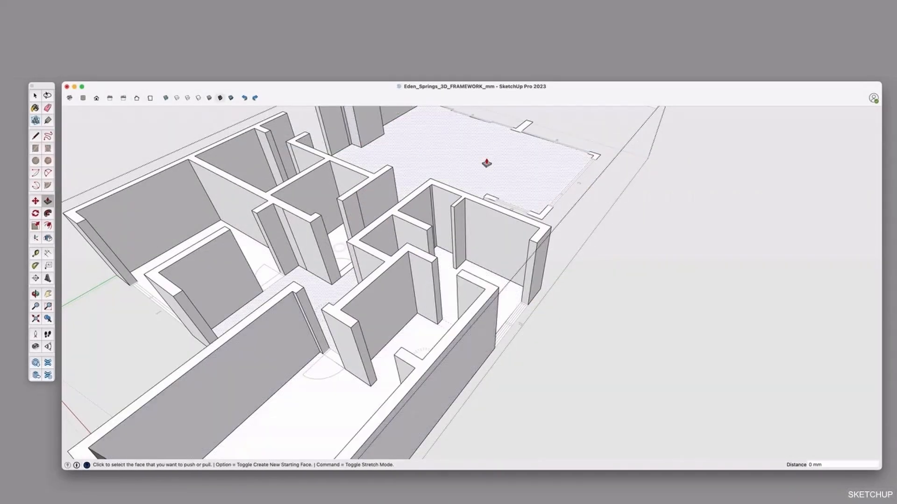
{"action": "double_click", "coordinate": [491, 198]}
{"action": "double_click", "coordinate": [541, 214]}
{"action": "double_click", "coordinate": [523, 132]}
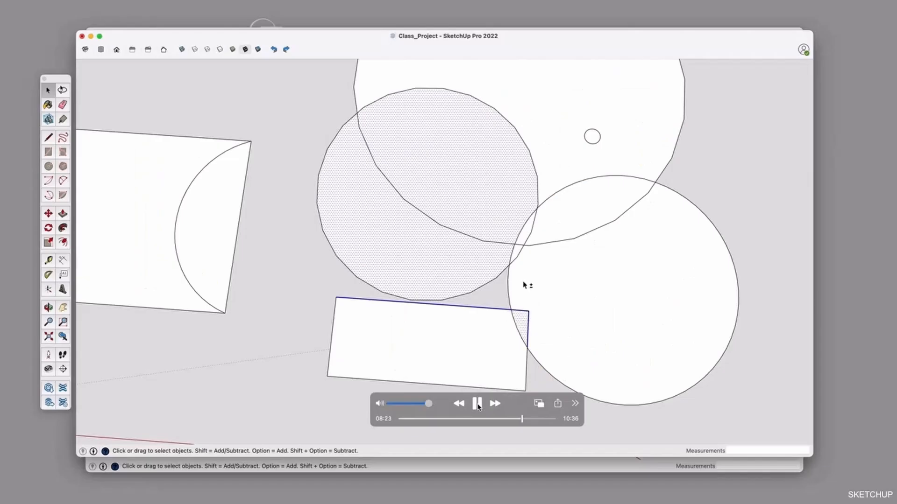
Clear the circle selection and select only the upper edge of the rectangle that contains the arc
{"action": "left_click", "coordinate": [524, 285], "text": "shift"}
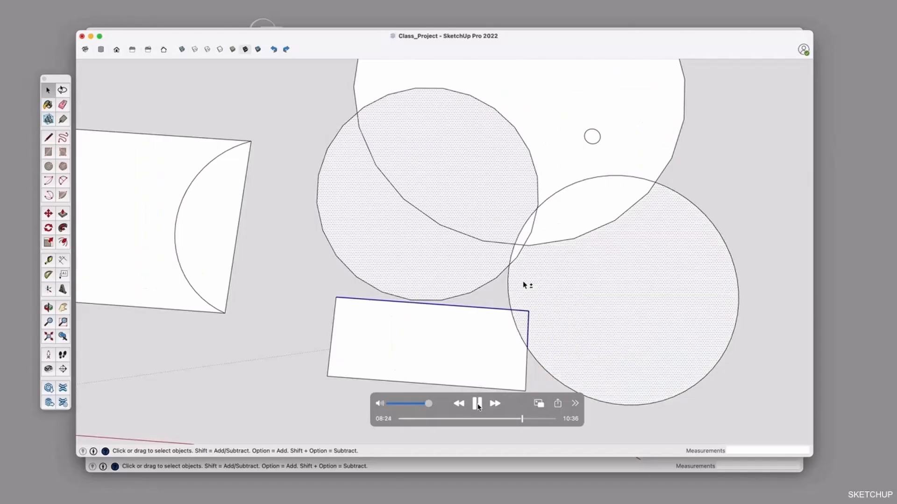
{"action": "left_click", "coordinate": [281, 230]}
{"action": "scroll", "coordinate": [436, 210], "scroll_direction": "down", "scroll_amount": 5}
{"action": "left_click", "coordinate": [288, 175]}
{"action": "scroll", "coordinate": [288, 175], "scroll_direction": "up", "scroll_amount": 5}
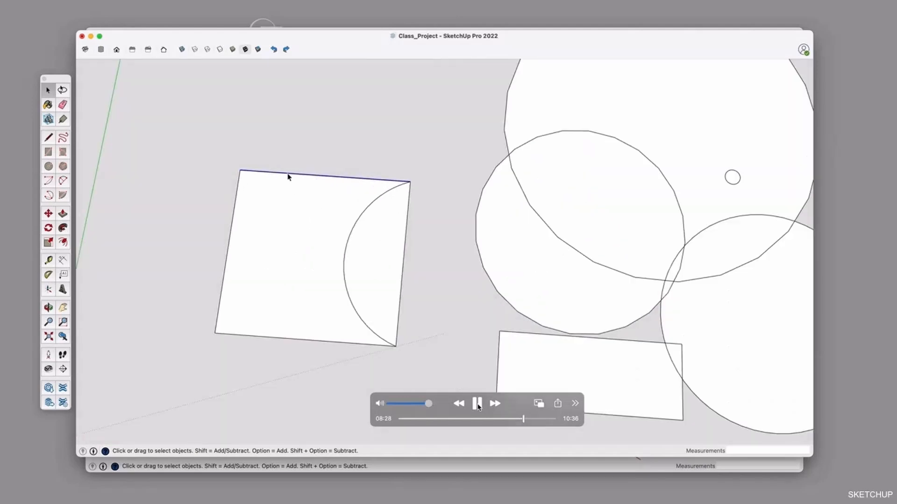
{"action": "left_click", "coordinate": [477, 404]}
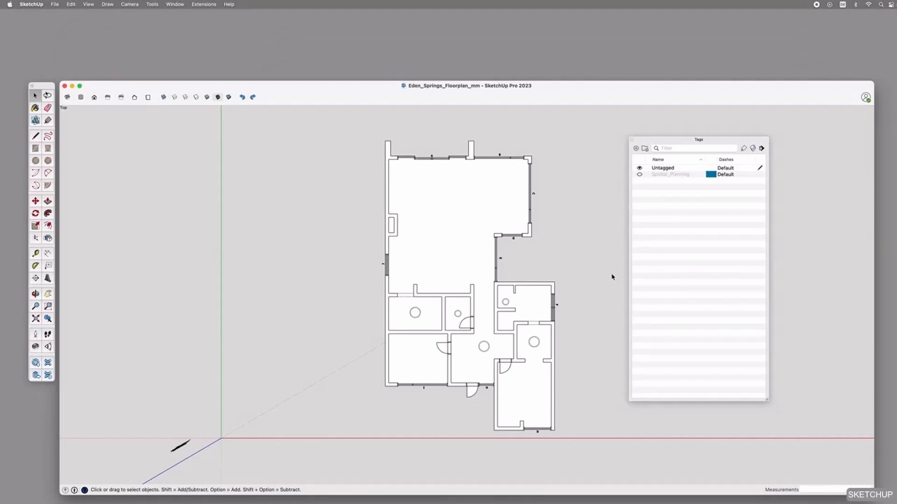
Make the Spatial_Planning tag visible, toggling it to compare the floor plan with and without the furniture layout
{"action": "left_click", "coordinate": [639, 175]}
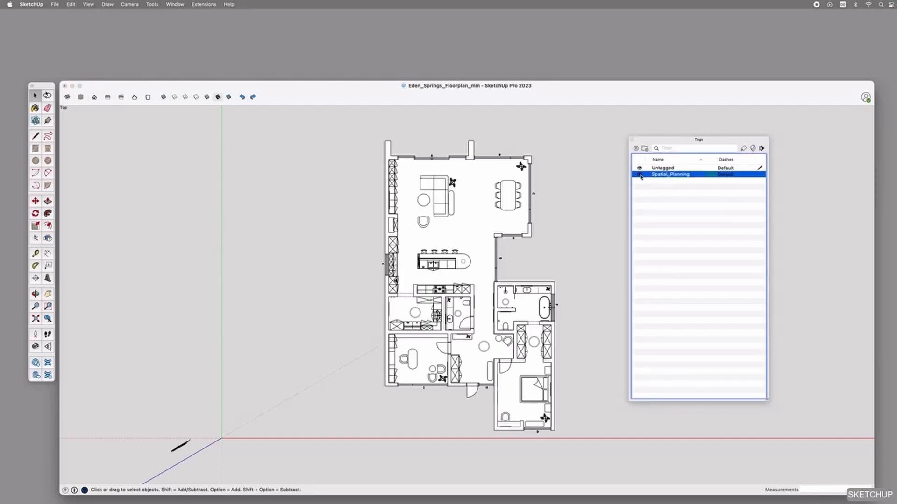
{"action": "left_click", "coordinate": [639, 175]}
{"action": "left_click", "coordinate": [639, 175]}
{"action": "left_click", "coordinate": [640, 176]}
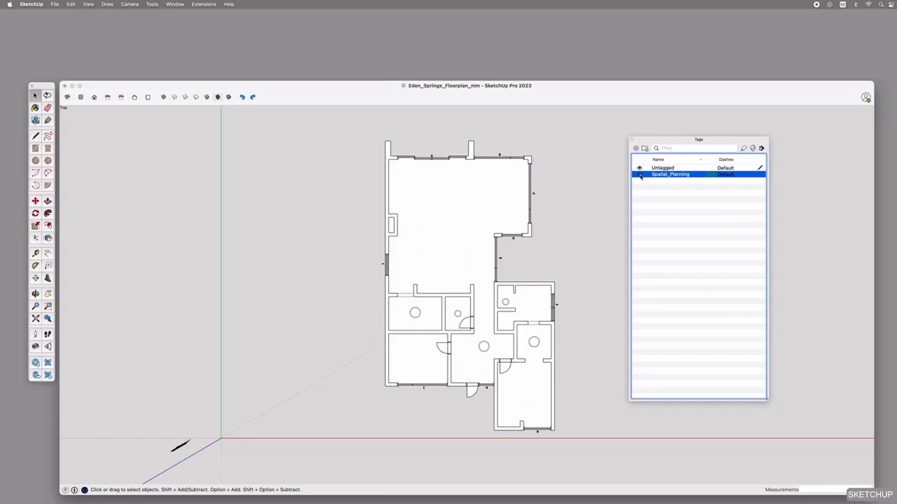
{"action": "left_click", "coordinate": [639, 175]}
{"action": "scroll", "coordinate": [567, 314], "scroll_direction": "up", "scroll_amount": 6}
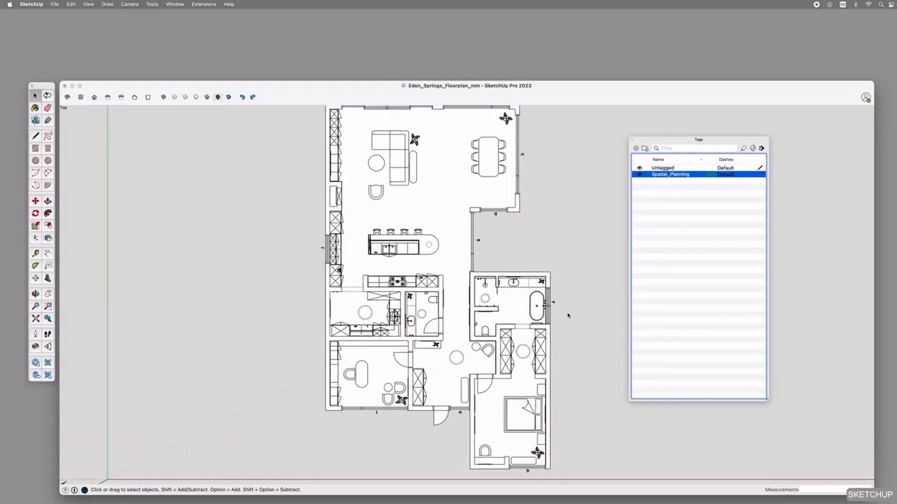
{"action": "scroll", "coordinate": [460, 345], "scroll_direction": "up", "scroll_amount": 5}
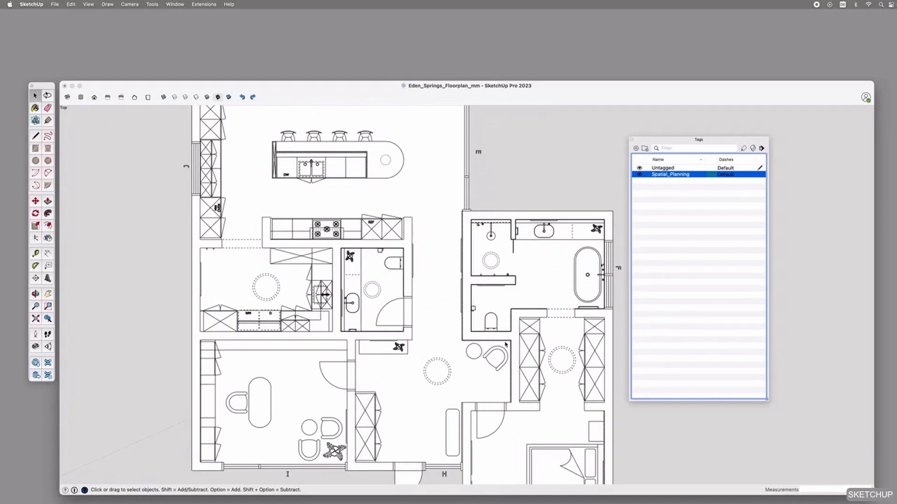
{"action": "scroll", "coordinate": [505, 345], "scroll_direction": "up", "scroll_amount": 2}
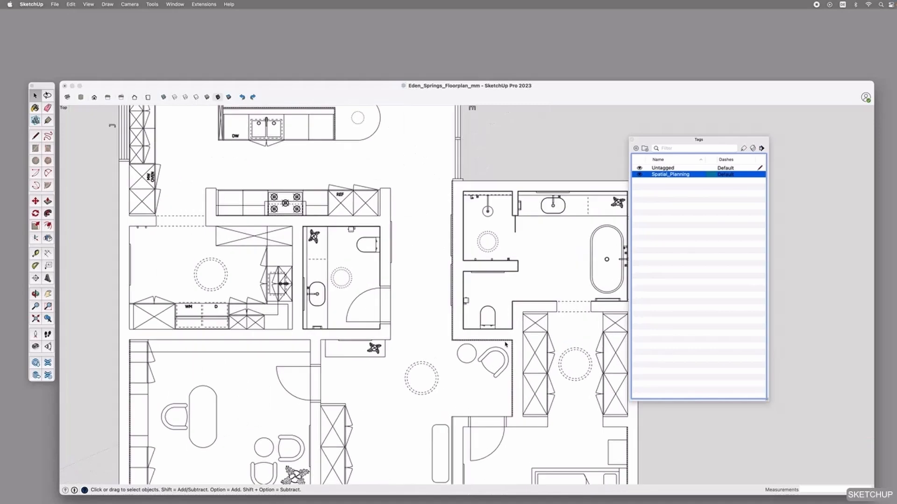
{"action": "left_click", "coordinate": [640, 175]}
{"action": "left_click", "coordinate": [640, 174]}
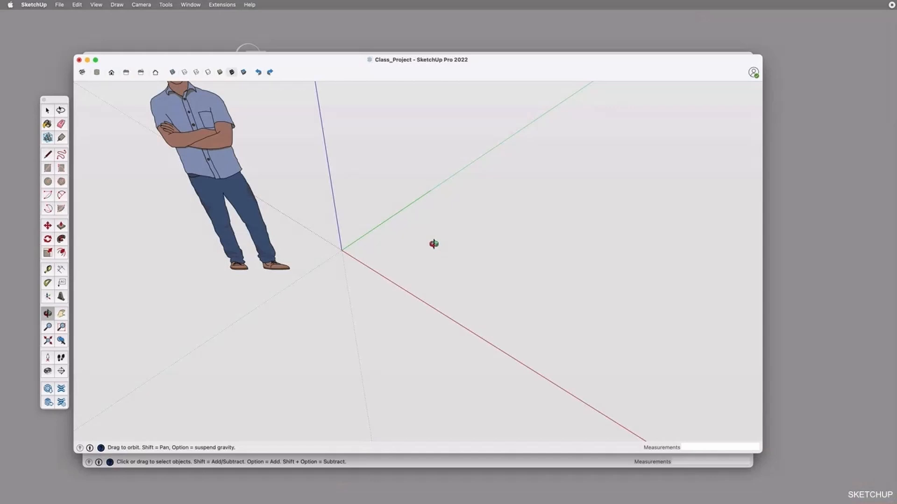
Try locking a line to the blue, green and red axes in turn, starting from a point beside the origin
{"action": "left_click_drag", "start_coordinate": [430, 235], "coordinate": [474, 274]}
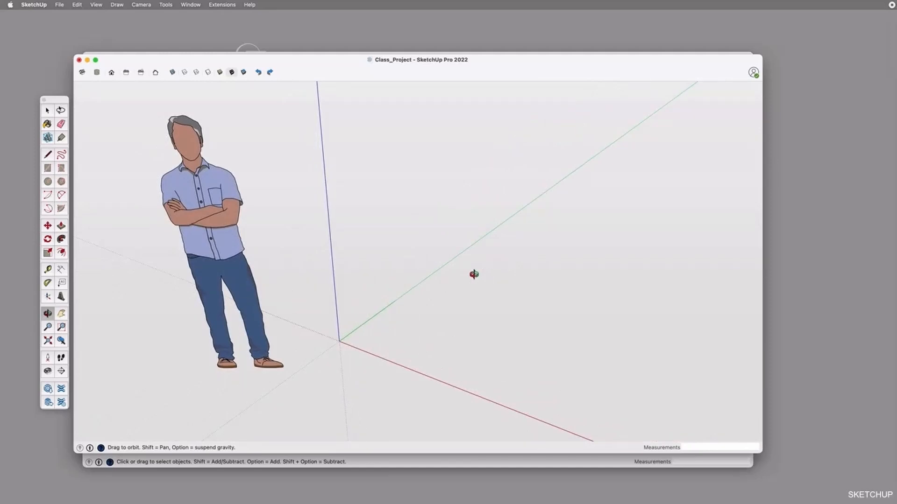
{"action": "key", "text": "space"}
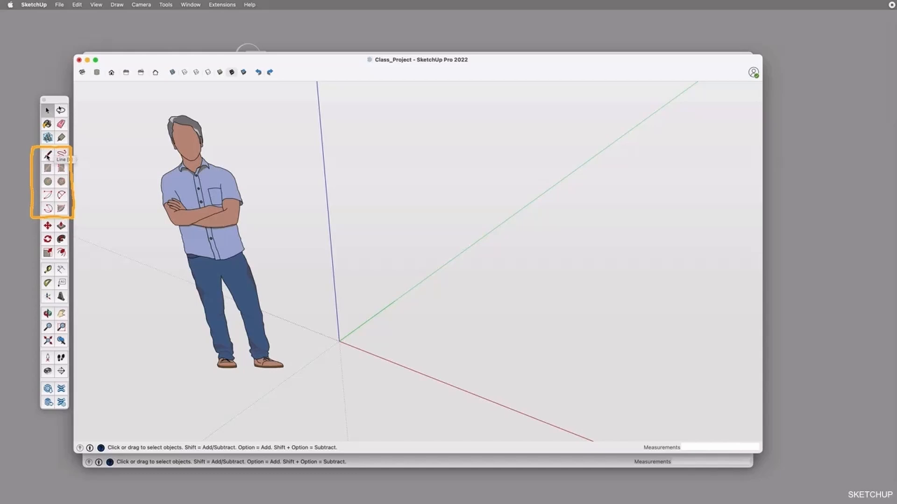
{"action": "left_click", "coordinate": [48, 156]}
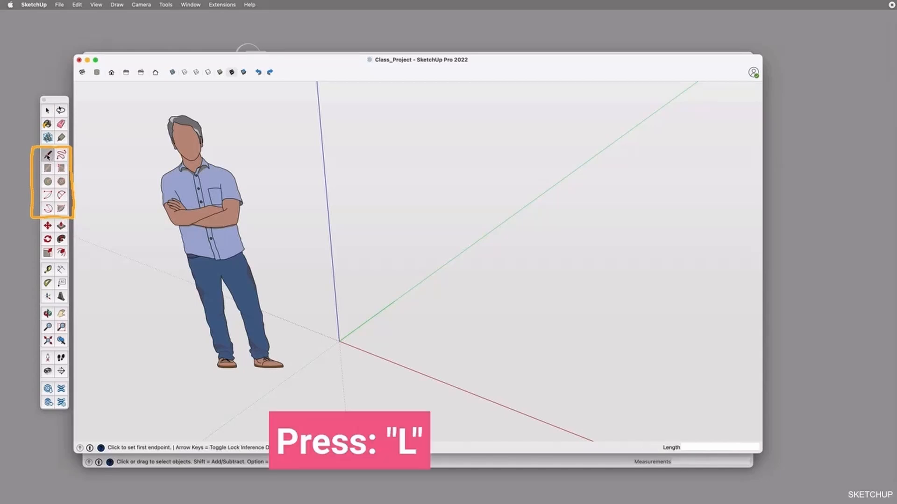
{"action": "left_click", "coordinate": [400, 333]}
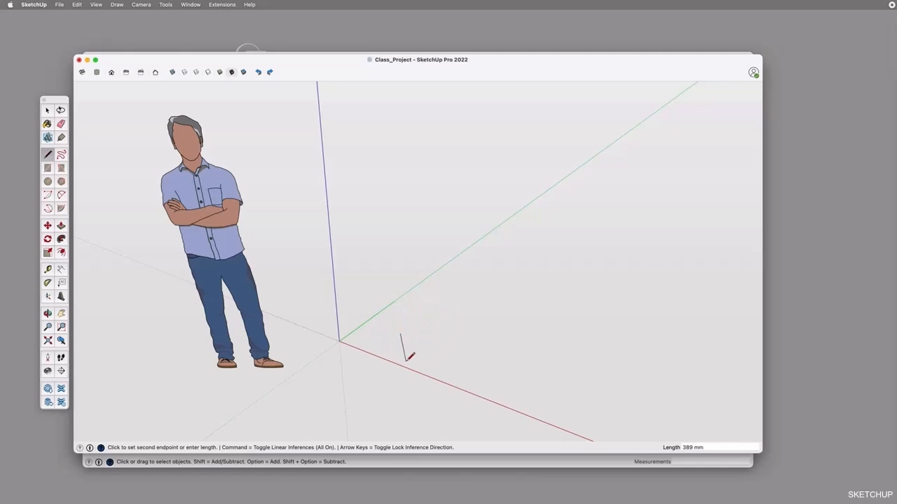
{"action": "scroll", "coordinate": [431, 343], "scroll_direction": "up", "scroll_amount": 5}
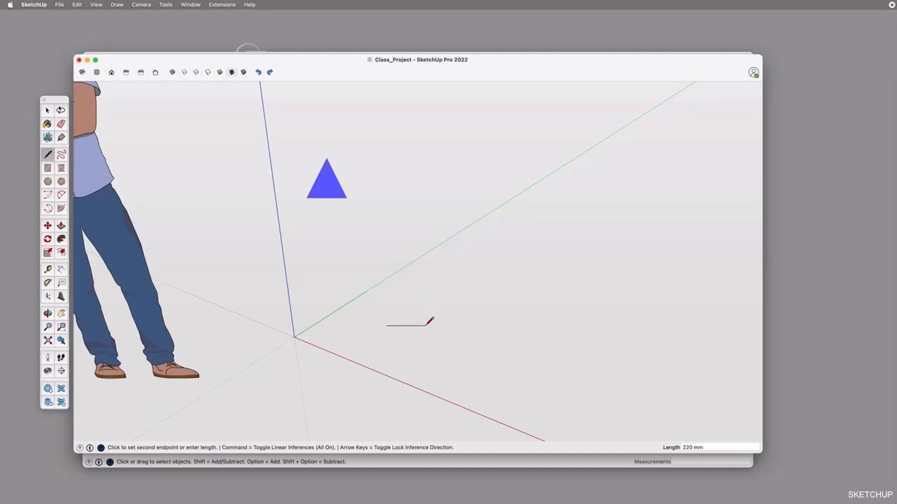
{"action": "key", "text": "Up"}
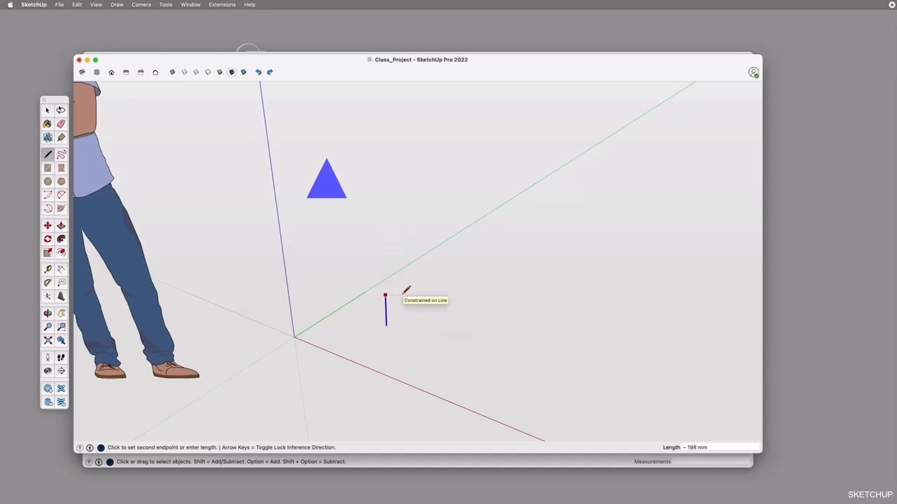
{"action": "key", "text": "Left"}
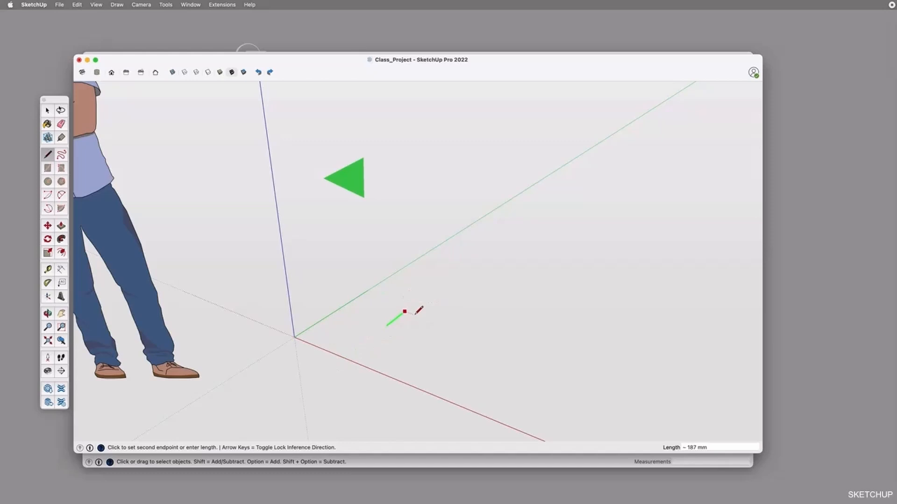
{"action": "key", "text": "Right"}
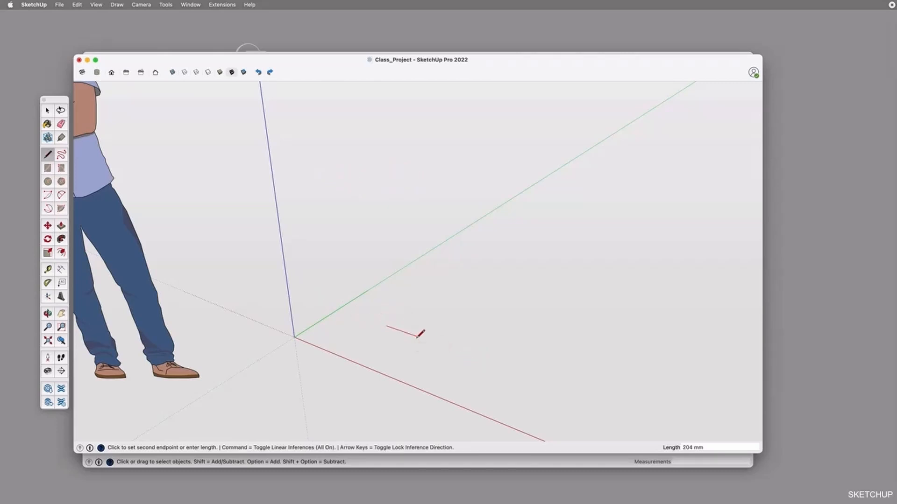
{"action": "key", "text": "Escape"}
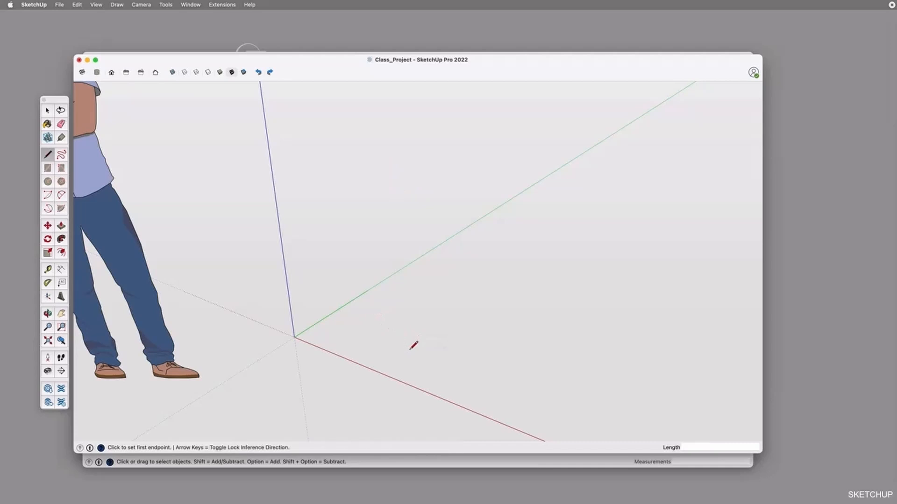
Draw a 500 mm line parallel to the red axis, starting beside the origin
{"action": "left_click", "coordinate": [392, 332]}
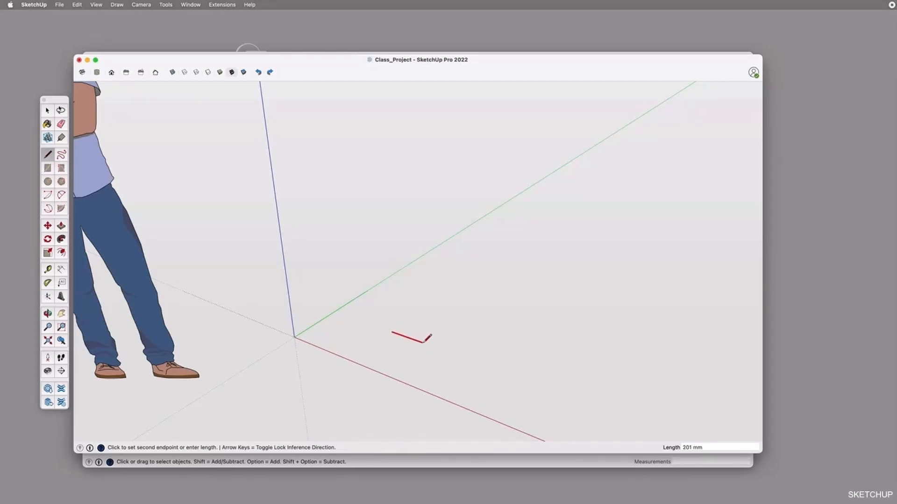
{"action": "key", "text": "Right"}
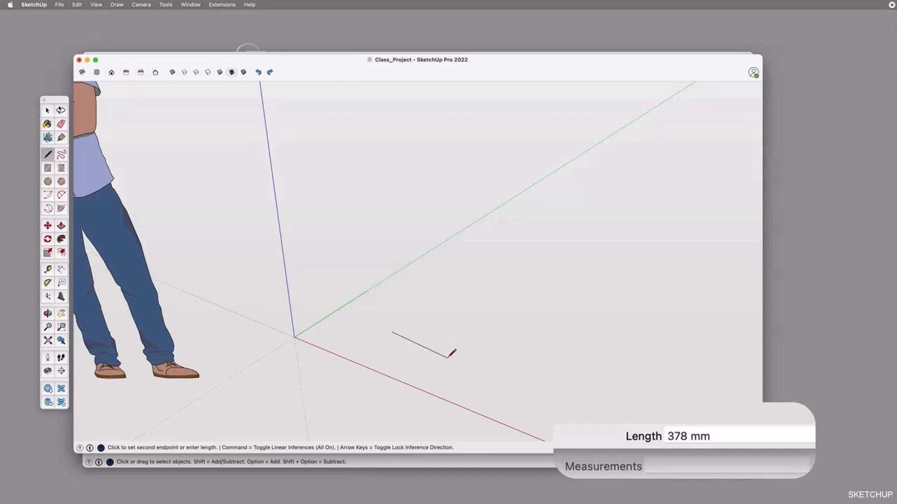
{"action": "type", "text": "500"}
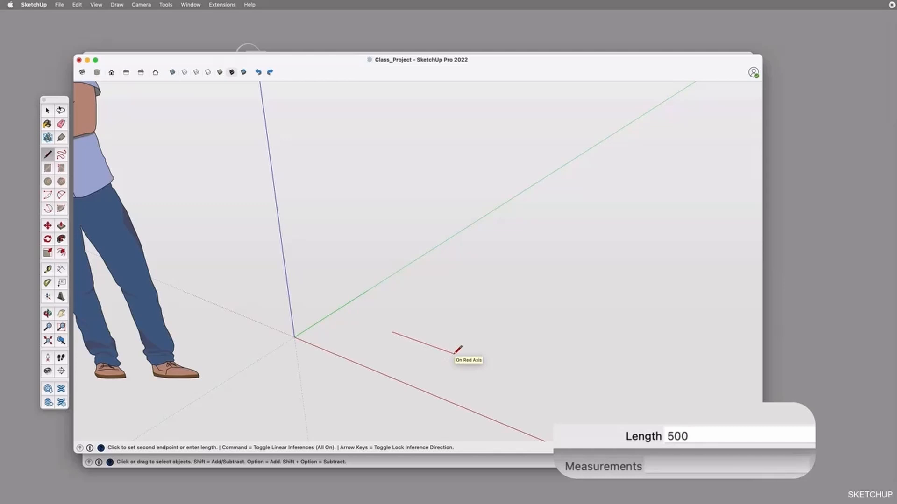
{"action": "key", "text": "Return"}
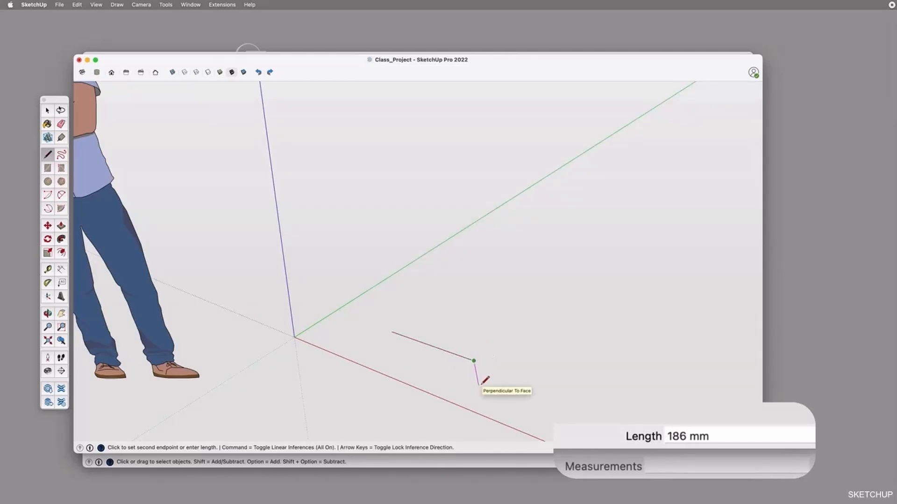
{"action": "key", "text": "space"}
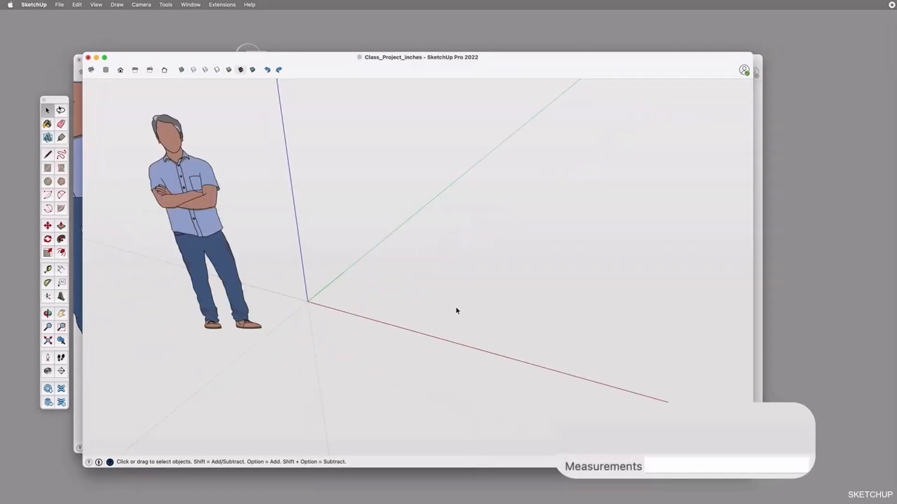
Draw a 19.7" line parallel to the red axis beside the origin in the Class_Project_inches model
{"action": "key", "text": "l"}
{"action": "left_click", "coordinate": [388, 293]}
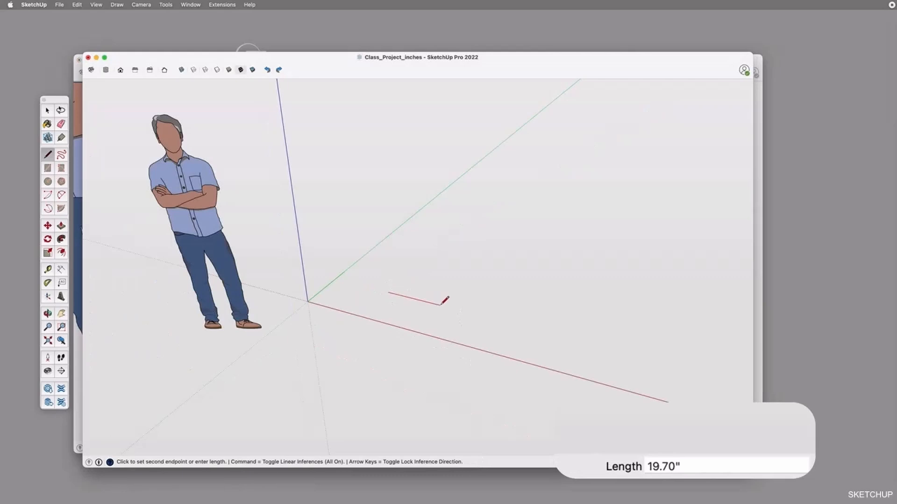
{"action": "type", "text": "19.7\""}
{"action": "key", "text": "Return"}
{"action": "key", "text": "space"}
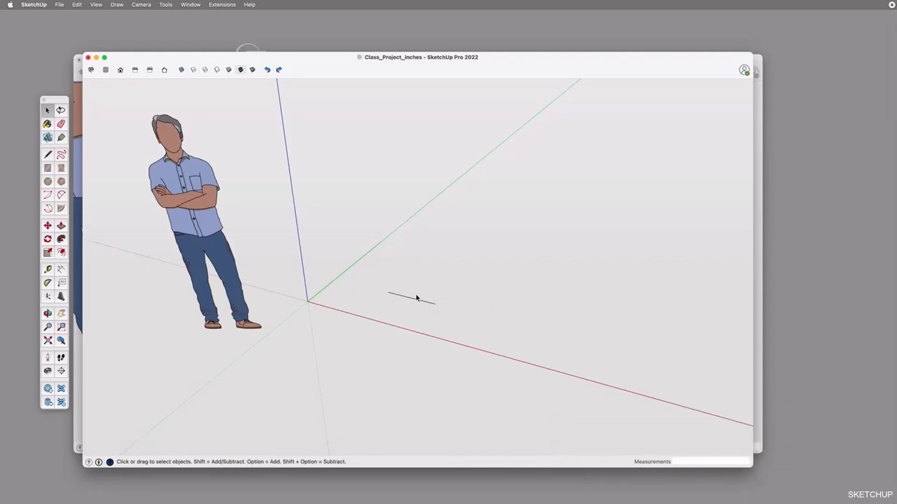
Examine the format and length display precision options in the unit settings of the Class_Project_inches model, keeping Decimal format
{"action": "left_click", "coordinate": [188, 5]}
{"action": "left_click", "coordinate": [219, 120]}
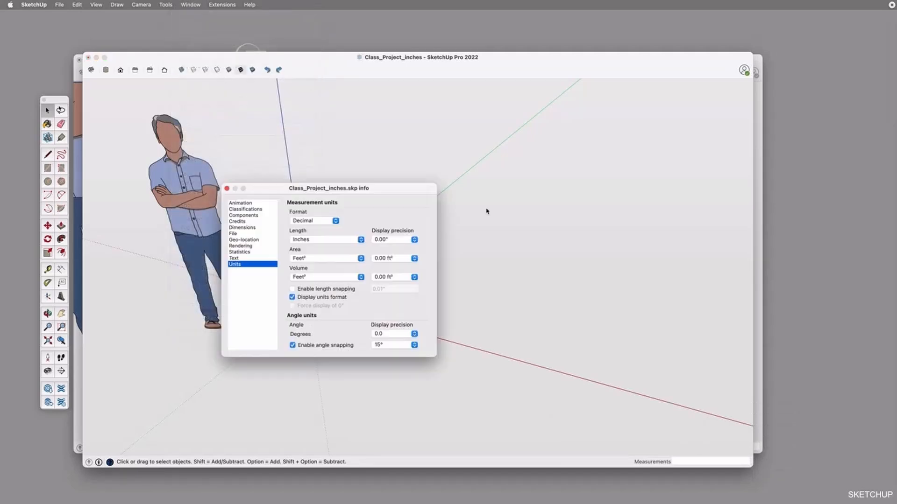
{"action": "left_click", "coordinate": [314, 220]}
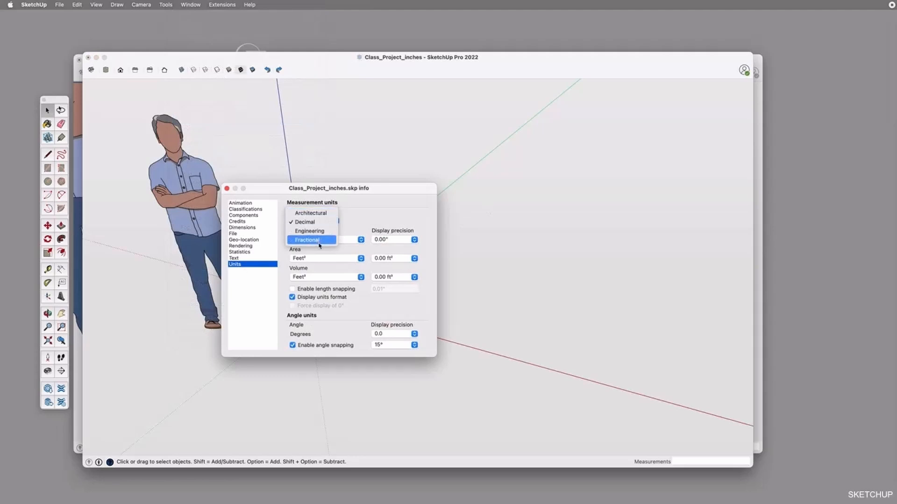
{"action": "left_click", "coordinate": [322, 223]}
{"action": "left_click", "coordinate": [392, 239]}
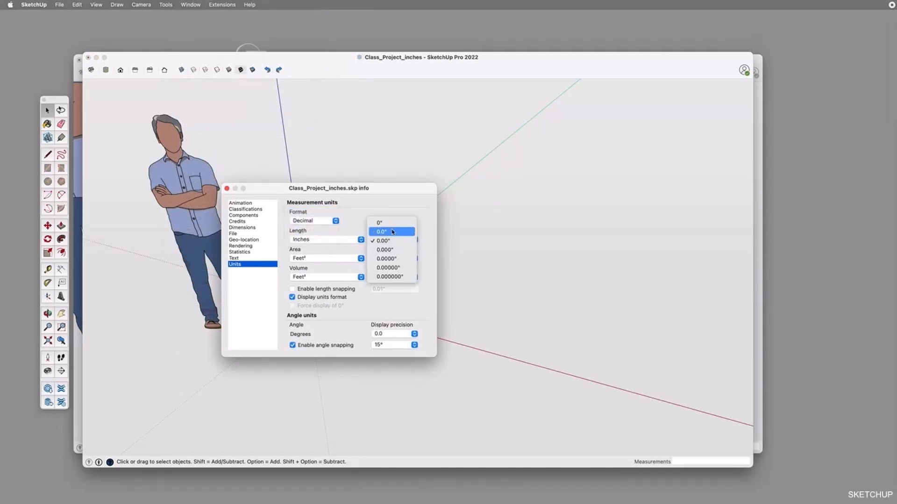
{"action": "left_click", "coordinate": [389, 209]}
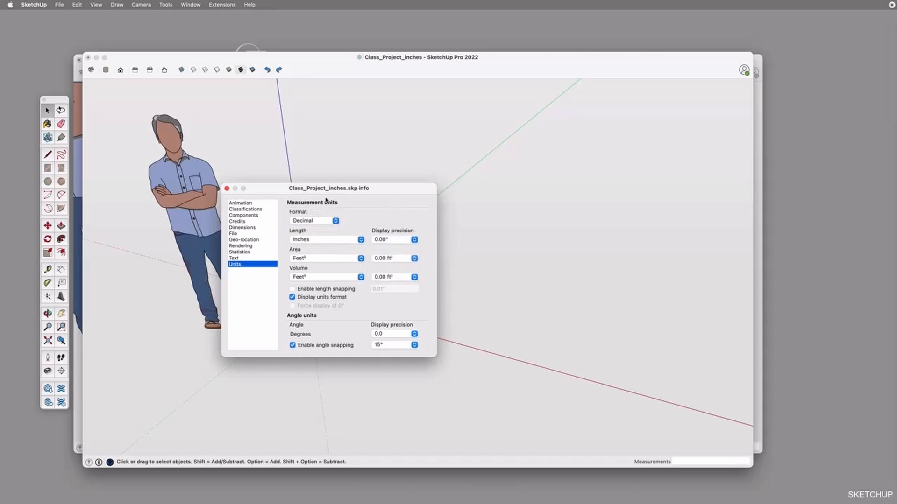
{"action": "left_click", "coordinate": [227, 189]}
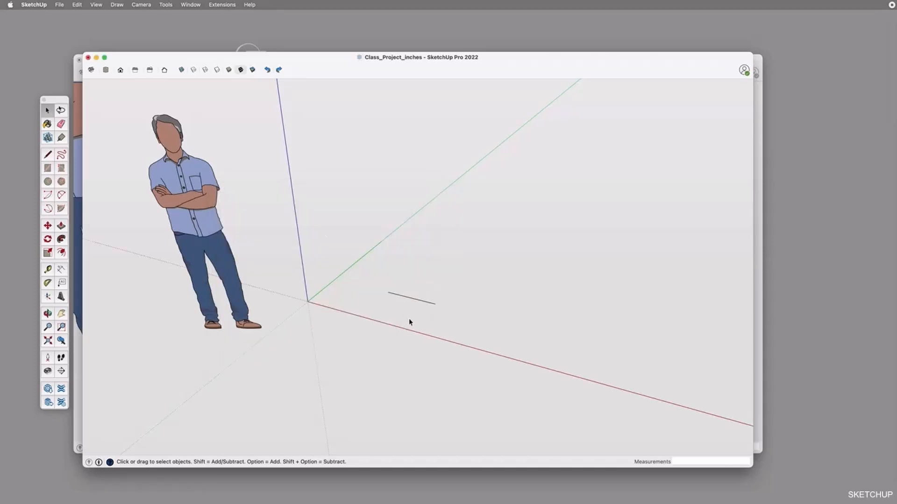
Examine the length display precision options in the unit settings of the Class_Project model, keeping 0 mm
{"action": "left_click", "coordinate": [80, 361]}
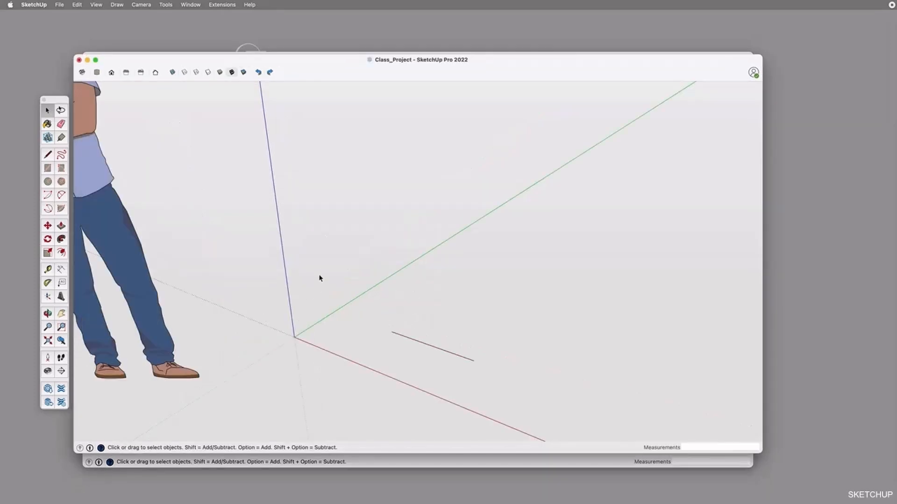
{"action": "left_click", "coordinate": [196, 5]}
{"action": "left_click", "coordinate": [223, 120]}
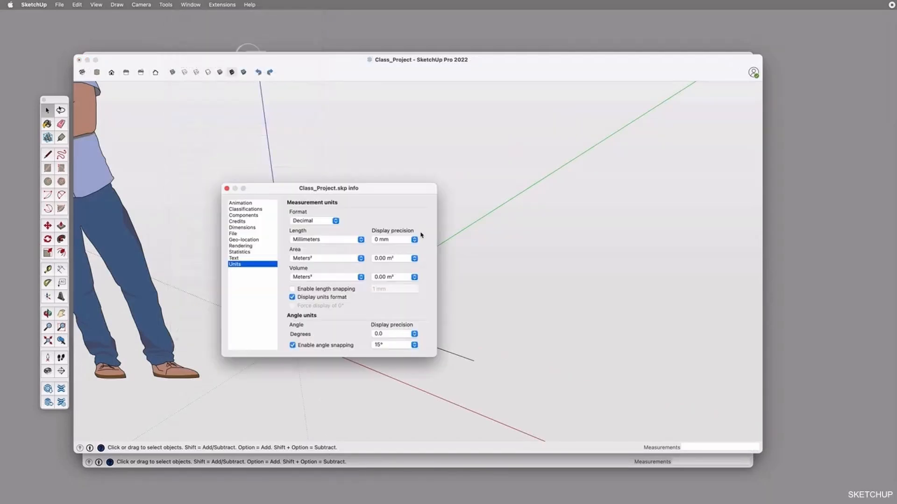
{"action": "left_click", "coordinate": [384, 239]}
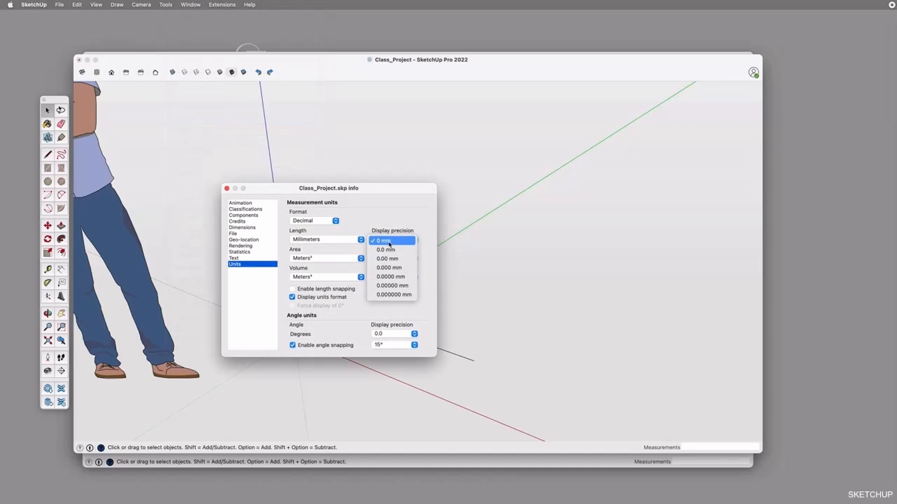
{"action": "left_click", "coordinate": [382, 241]}
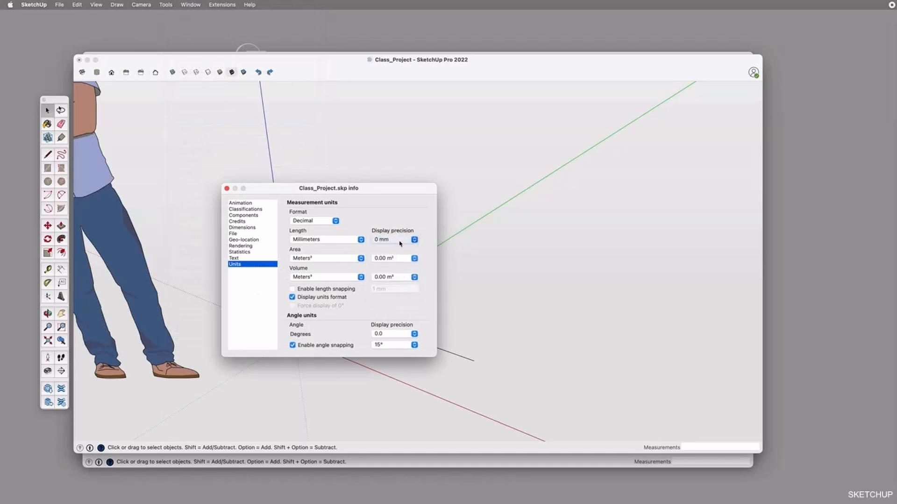
{"action": "left_click", "coordinate": [227, 190]}
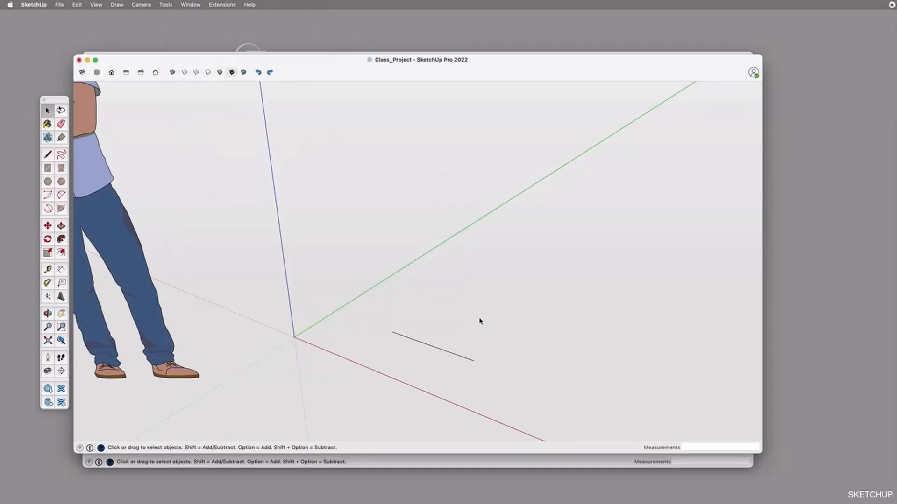
Draw a line about 472 mm long, parallel to the green axis, from the far end of the 500 mm line
{"action": "middle_click_drag", "start_coordinate": [481, 321], "coordinate": [457, 384]}
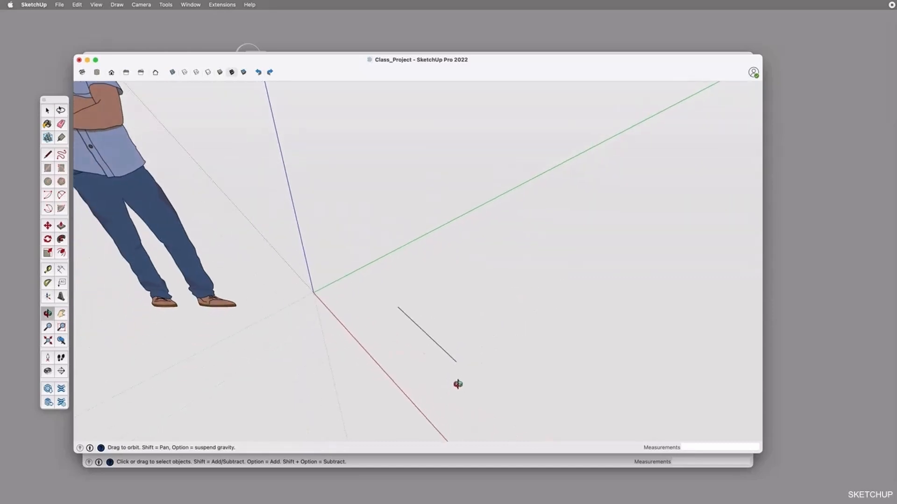
{"action": "left_click", "coordinate": [456, 362]}
{"action": "left_click", "coordinate": [516, 319]}
{"action": "key", "text": "space"}
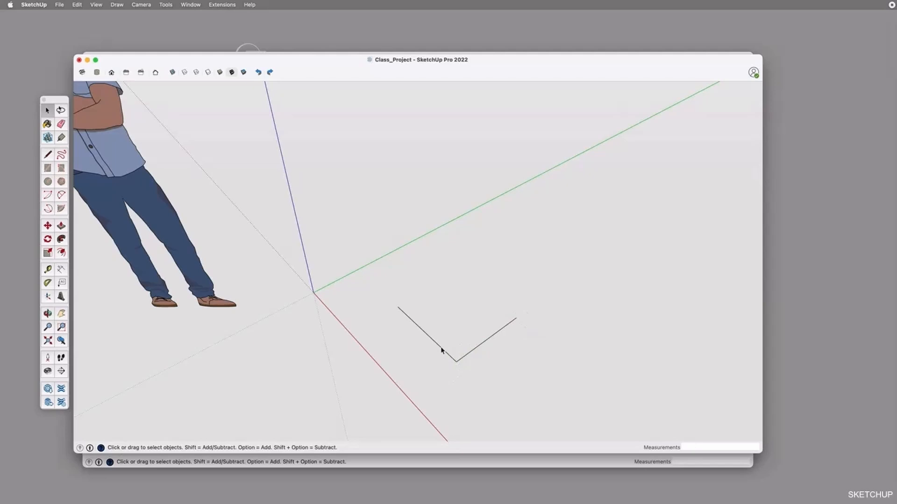
Draw a 500 mm side parallel to the red axis and a closing side parallel to the green axis to complete the rectangular face
{"action": "key", "text": "l"}
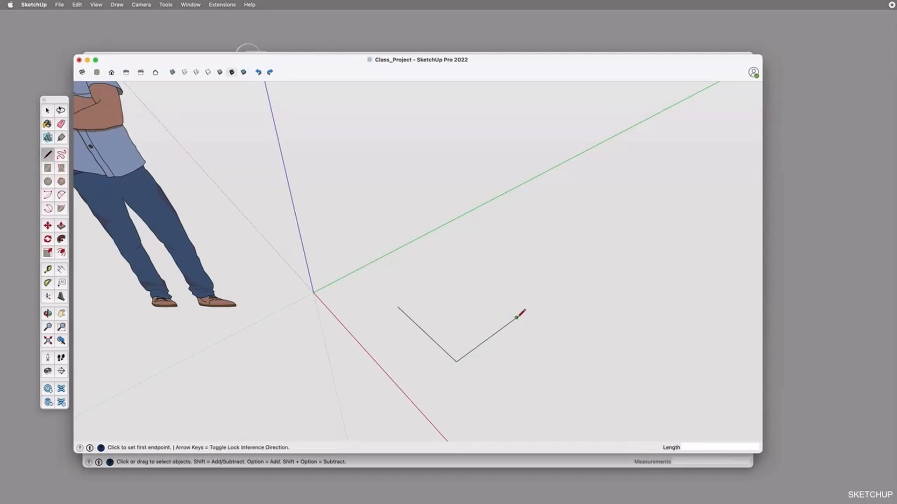
{"action": "left_click", "coordinate": [517, 318]}
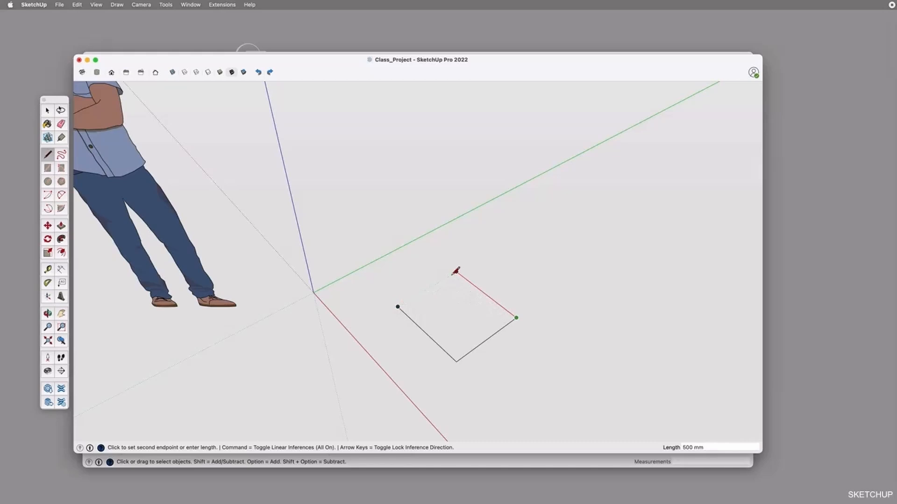
{"action": "scroll", "coordinate": [450, 275], "scroll_direction": "up", "scroll_amount": 3}
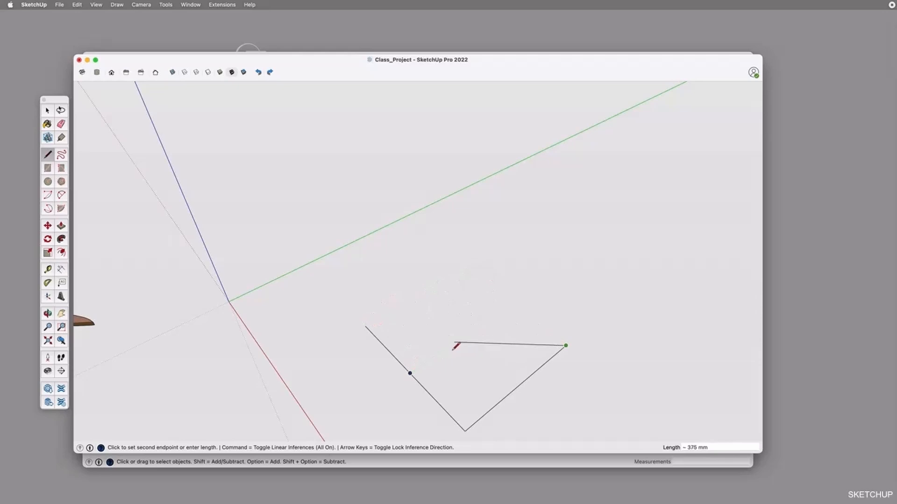
{"action": "left_click", "coordinate": [462, 267]}
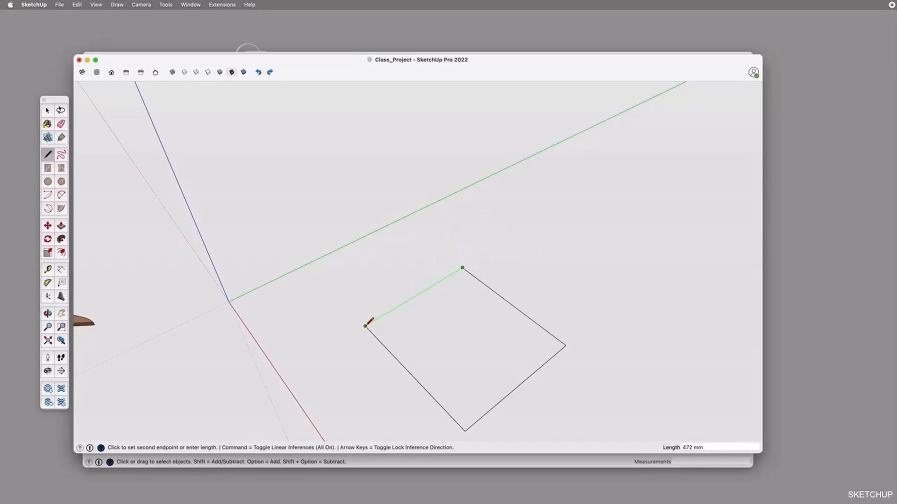
{"action": "left_click", "coordinate": [365, 326]}
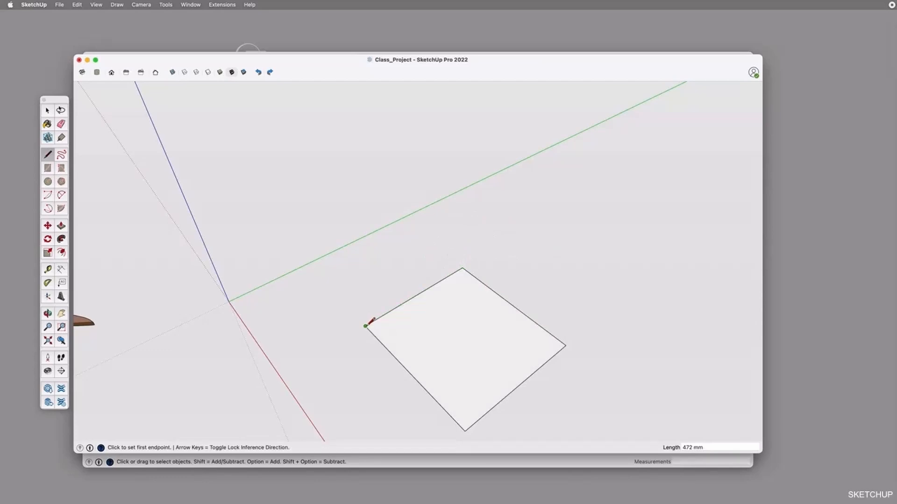
{"action": "key", "text": "space"}
Select the rectangle's face and its individual edges in turn to examine how the face is bounded
{"action": "left_click", "coordinate": [472, 351]}
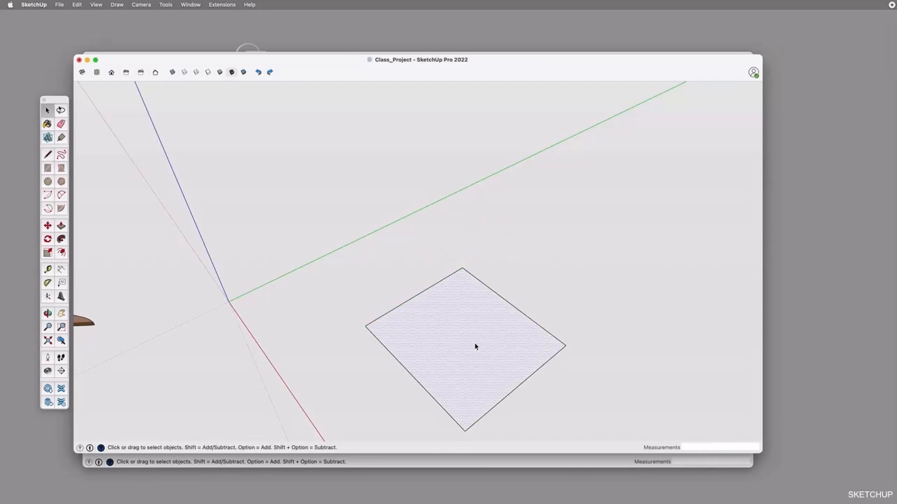
{"action": "key", "text": "o"}
{"action": "left_click_drag", "start_coordinate": [473, 352], "coordinate": [432, 309]}
{"action": "key", "text": "space"}
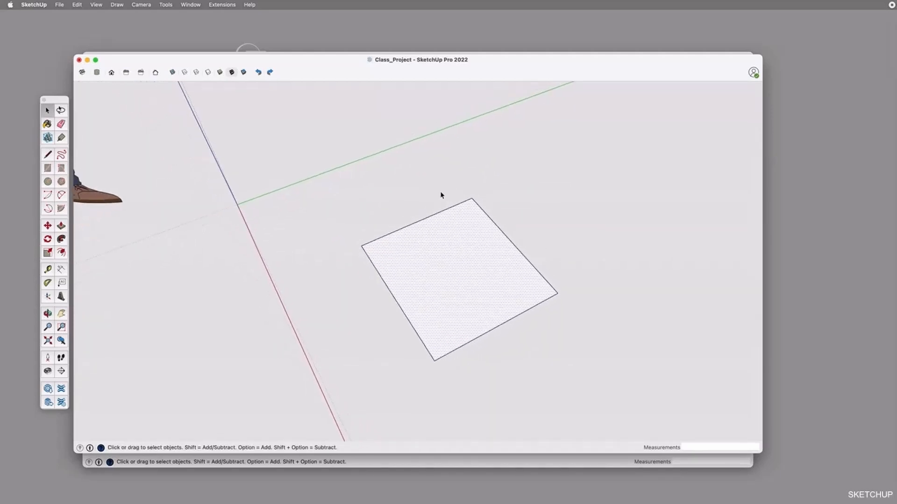
{"action": "left_click", "coordinate": [453, 206]}
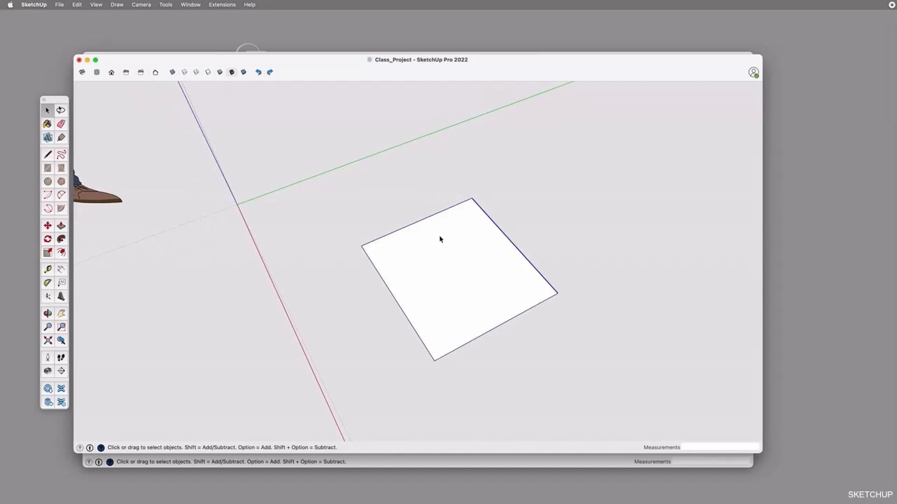
{"action": "left_click", "coordinate": [380, 280]}
{"action": "left_click", "coordinate": [483, 335]}
{"action": "left_click", "coordinate": [487, 218]}
{"action": "left_click", "coordinate": [447, 273]}
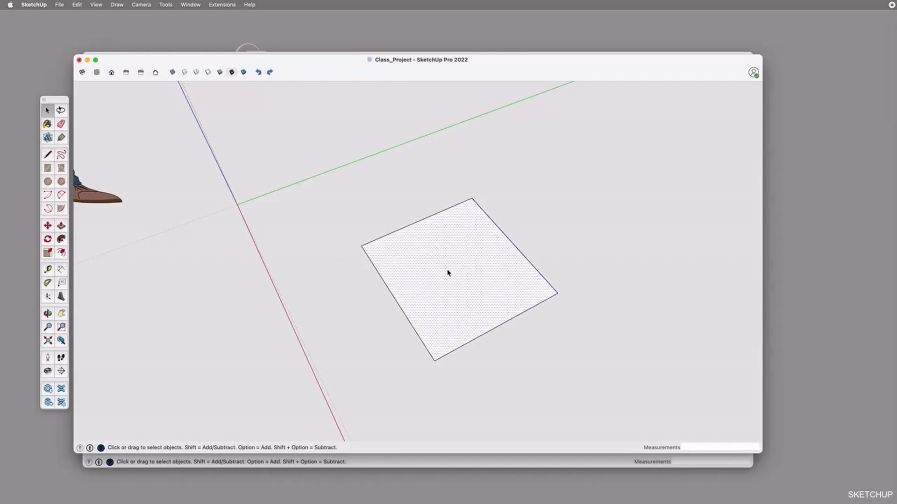
Delete the rectangle's edge nearest the green axis and redraw it between the two open endpoints to restore the face
{"action": "left_click", "coordinate": [428, 219]}
{"action": "key", "text": "Delete"}
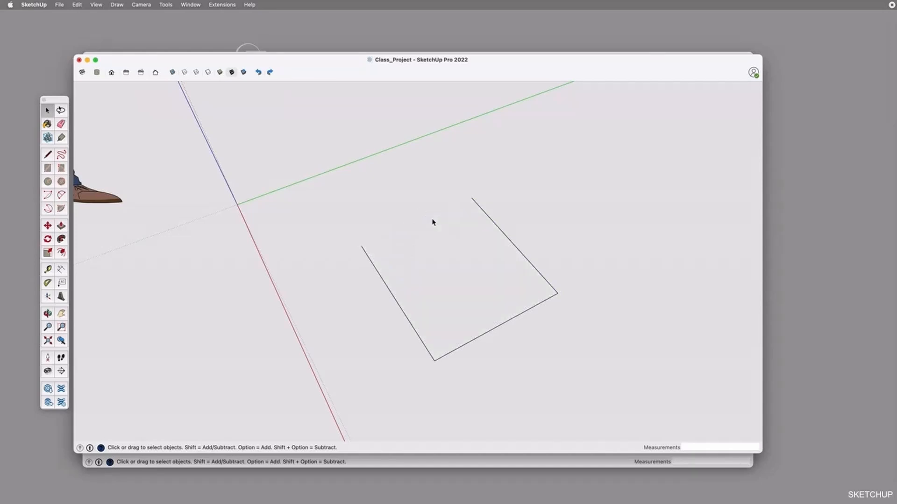
{"action": "key", "text": "l"}
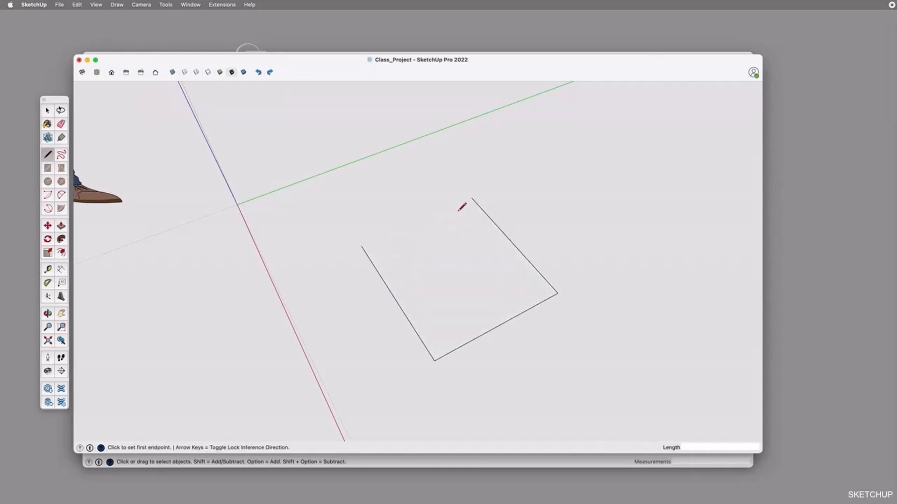
{"action": "left_click", "coordinate": [472, 198]}
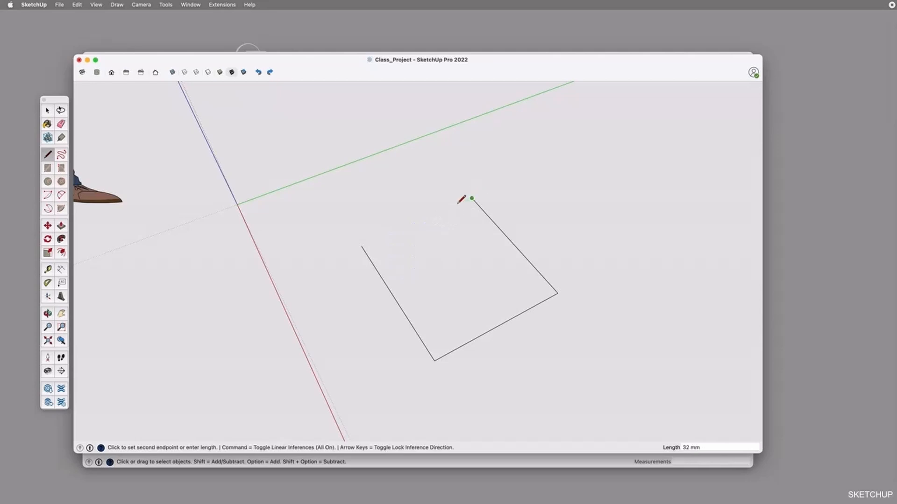
{"action": "left_click", "coordinate": [362, 246]}
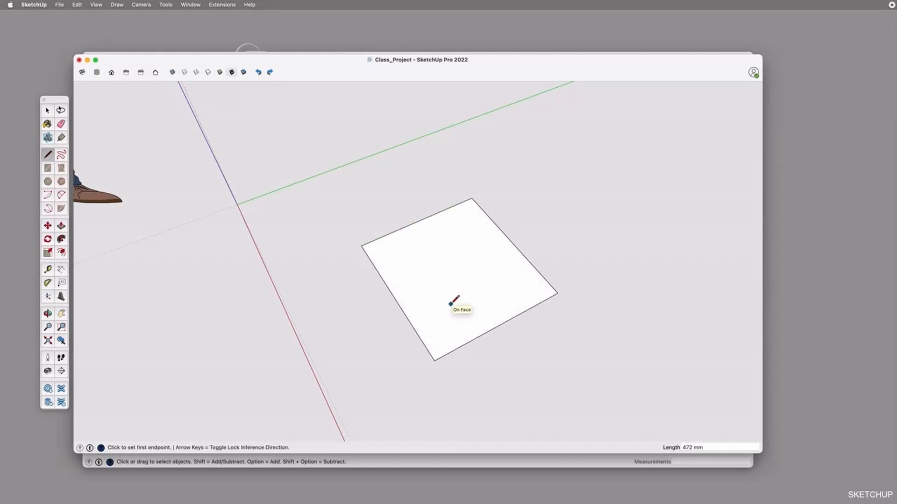
{"action": "key", "text": "space"}
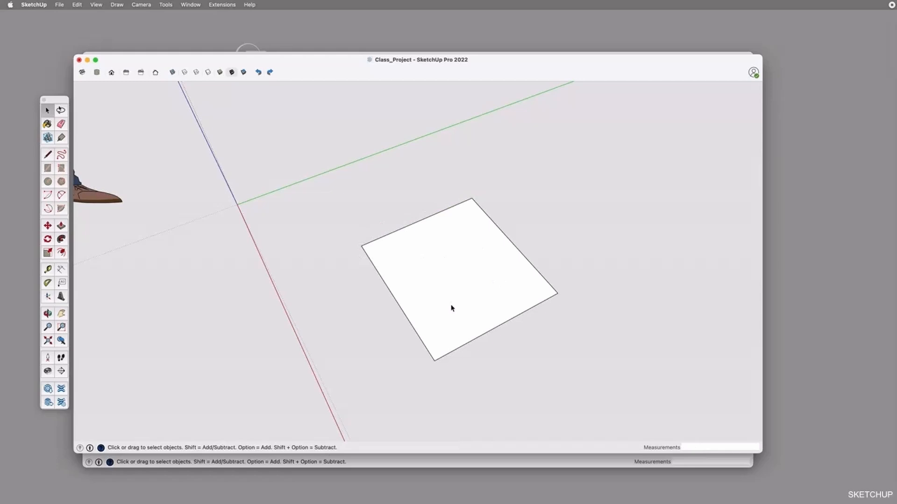
Draw a 500 x 200 mm rectangle between the existing rectangle and the red axis, its long side parallel to the red axis
{"action": "key", "text": "o"}
{"action": "left_click_drag", "start_coordinate": [278, 329], "coordinate": [374, 286]}
{"action": "key", "text": "space"}
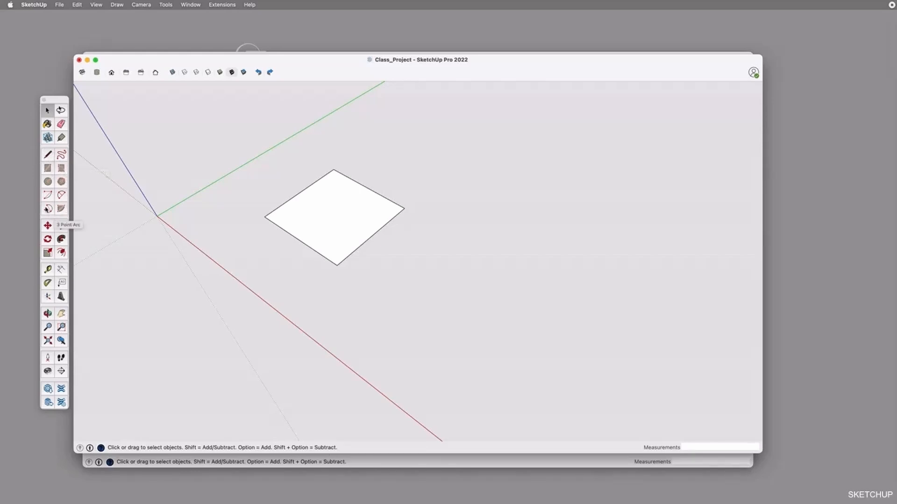
{"action": "left_click", "coordinate": [47, 169]}
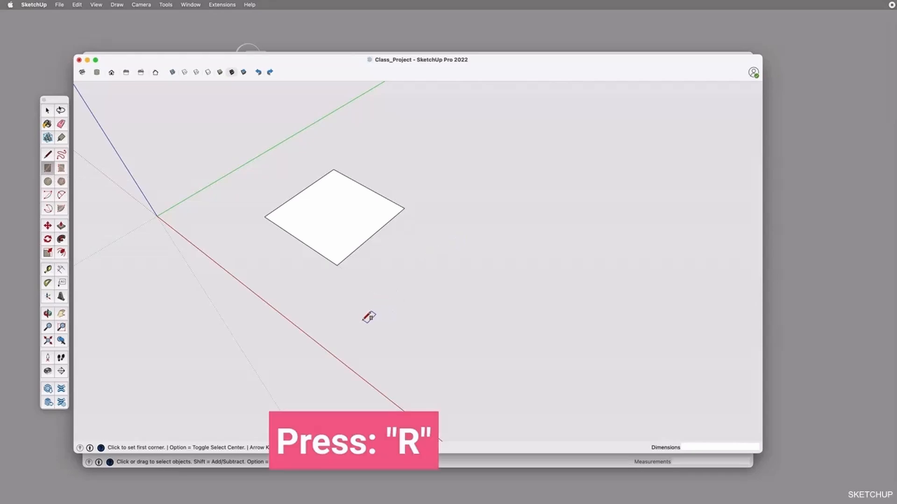
{"action": "left_click", "coordinate": [363, 320]}
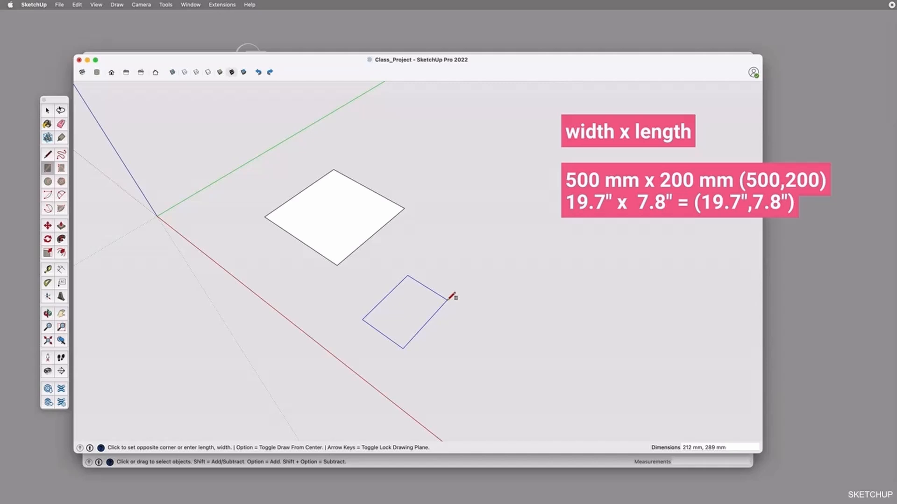
{"action": "type", "text": "500,200"}
{"action": "key", "text": "Return"}
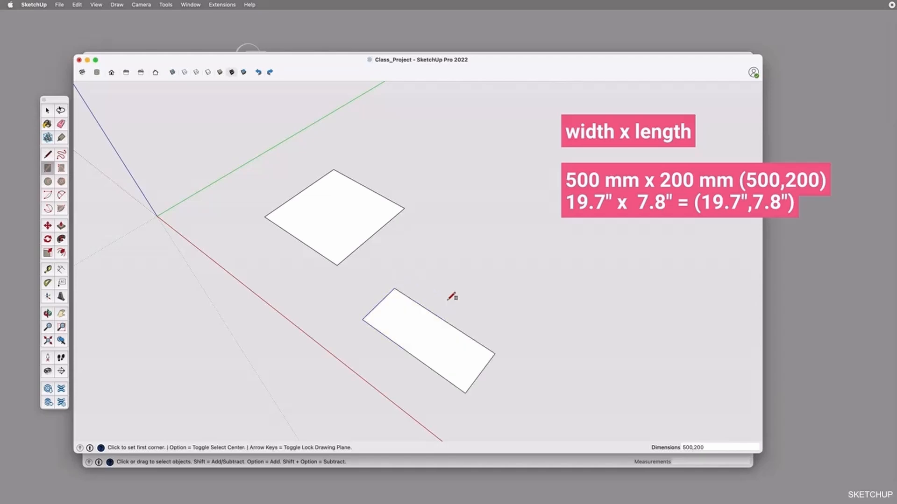
Draw a 19.7" x 7.8" rectangle beside the red axis in the Class_Project_inches model and select its face
{"action": "left_click", "coordinate": [425, 462]}
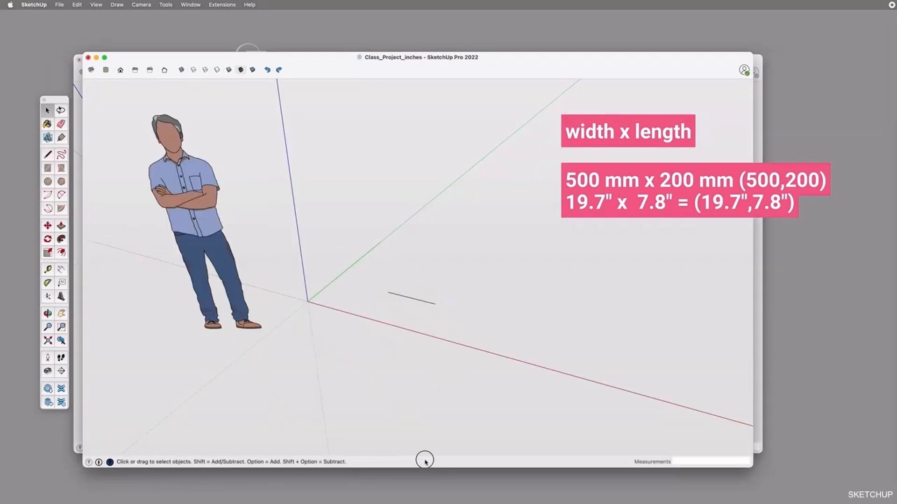
{"action": "middle_click_drag", "start_coordinate": [467, 297], "coordinate": [472, 335]}
{"action": "key", "text": "r"}
{"action": "left_click", "coordinate": [483, 334]}
{"action": "type", "text": "19.7\""}
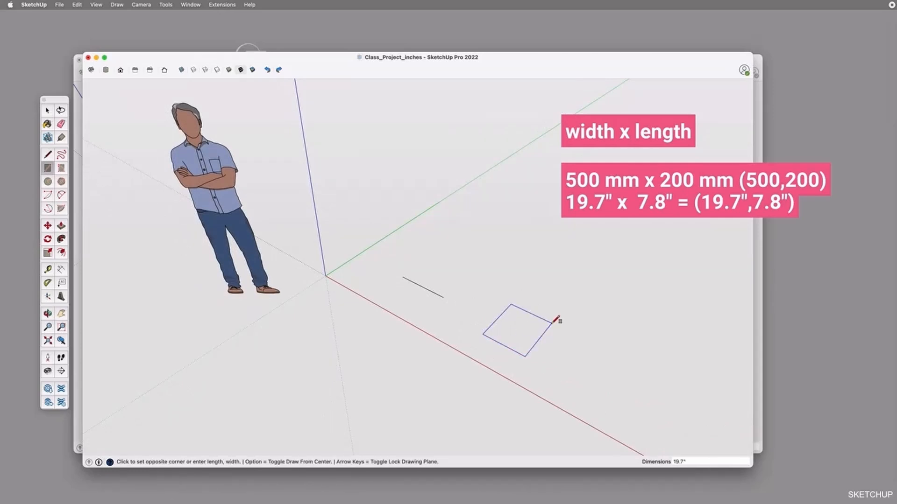
{"action": "type", "text": ",7.8\""}
{"action": "key", "text": "Return"}
{"action": "key", "text": "space"}
{"action": "left_click", "coordinate": [523, 352]}
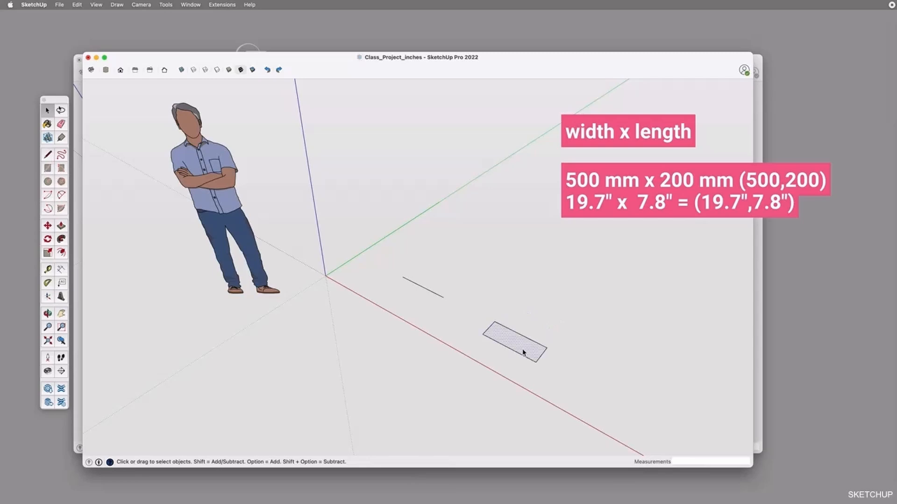
{"action": "scroll", "coordinate": [524, 353], "scroll_direction": "up", "scroll_amount": 2}
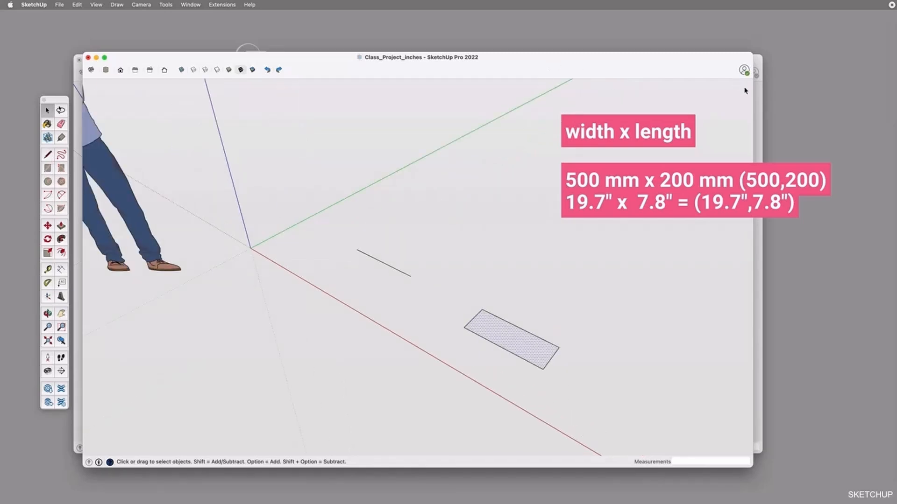
In the Class_Project model, draw a circle of 300 mm radius beside the 500 x 200 mm rectangle, on the side away from the red axis
{"action": "left_click", "coordinate": [758, 99]}
{"action": "key", "text": "o"}
{"action": "left_click_drag", "start_coordinate": [460, 325], "coordinate": [541, 287]}
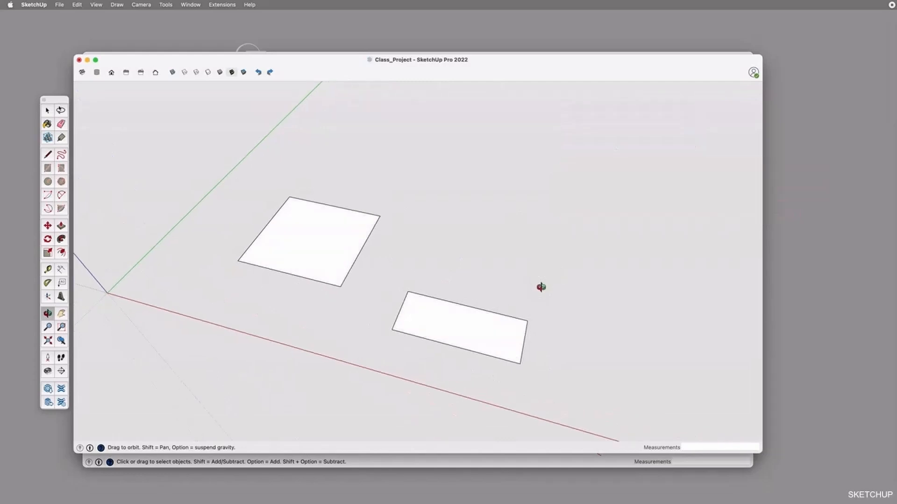
{"action": "key", "text": "space"}
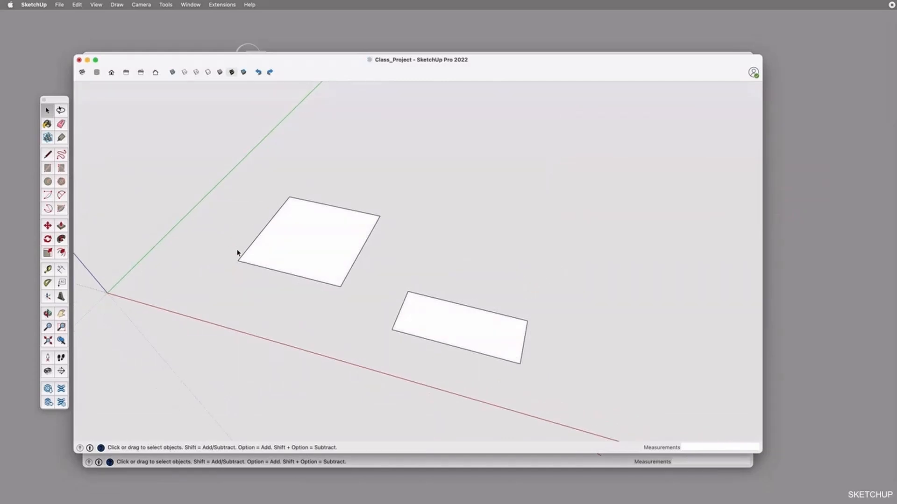
{"action": "key", "text": "c"}
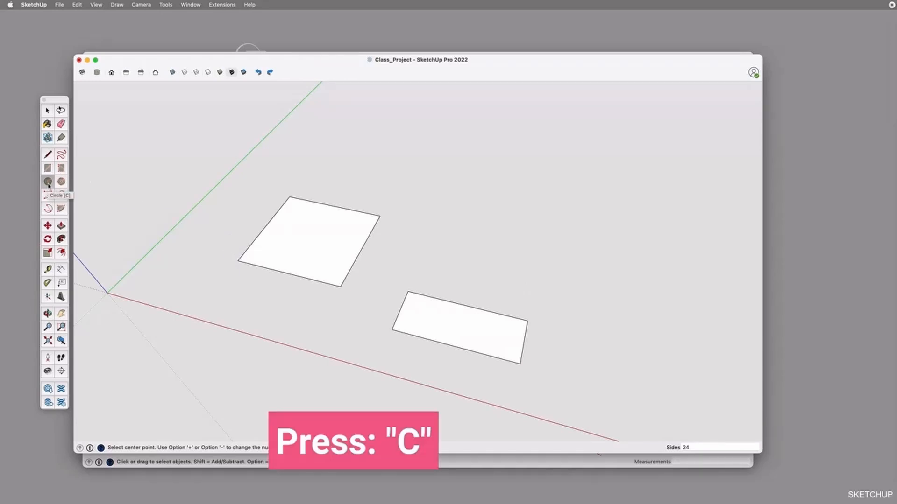
{"action": "left_click", "coordinate": [474, 252]}
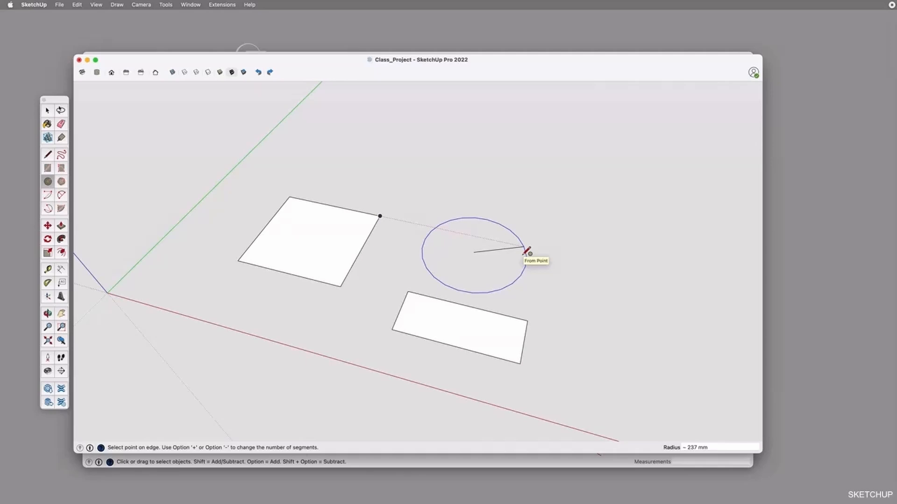
{"action": "type", "text": "300"}
{"action": "key", "text": "Return"}
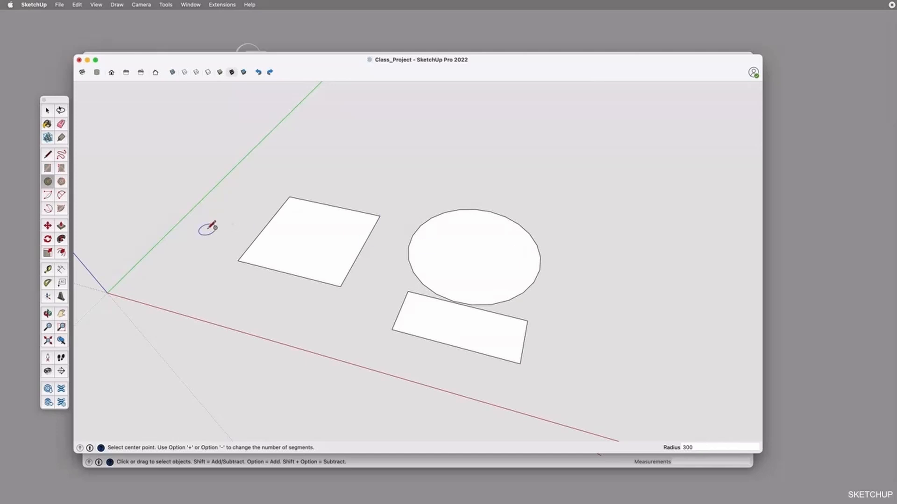
Measure across the circle's diameter with the Tape Measure and examine its segmented outline up close
{"action": "key", "text": "t"}
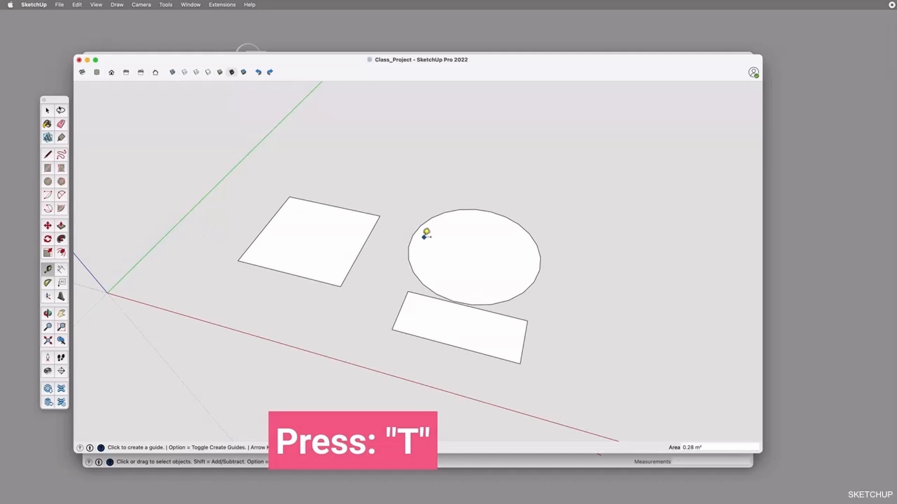
{"action": "left_click", "coordinate": [413, 235]}
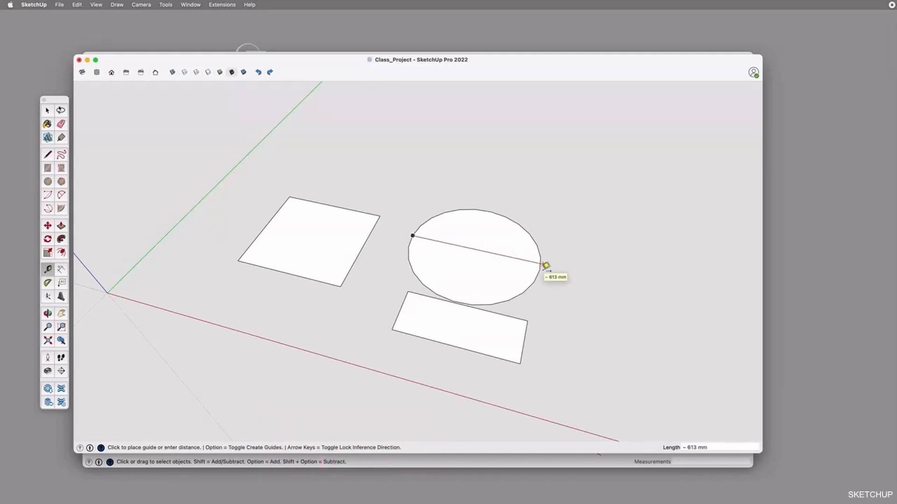
{"action": "key", "text": "space"}
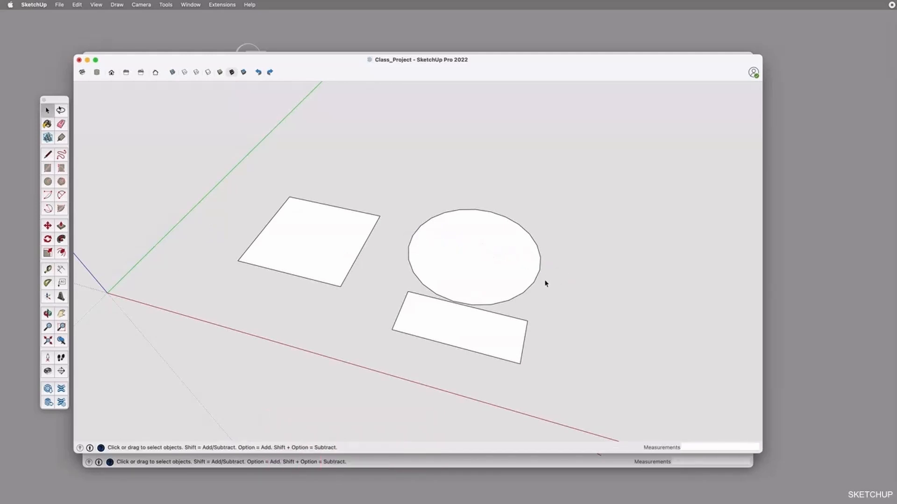
{"action": "key", "text": "o"}
{"action": "left_click_drag", "start_coordinate": [546, 283], "coordinate": [526, 328]}
{"action": "scroll", "coordinate": [526, 328], "scroll_direction": "up", "scroll_amount": 3}
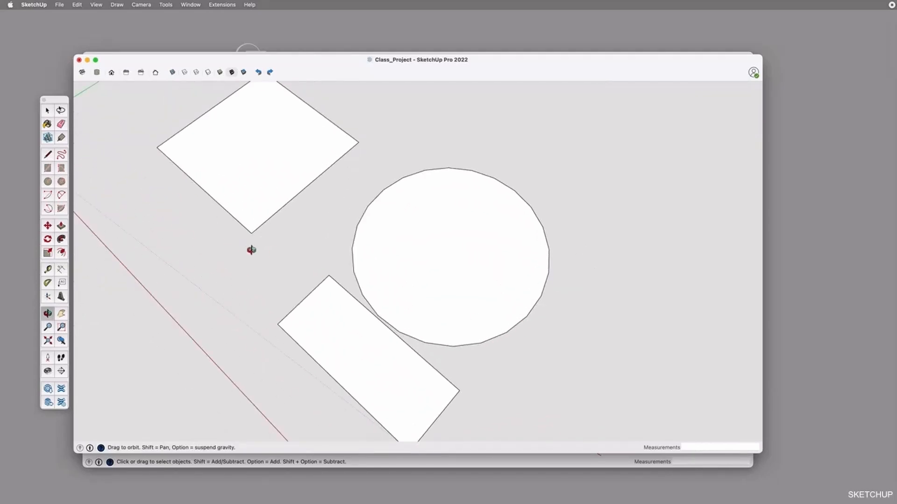
Draw a small circle of about 22 mm radius and a large one of about 467 mm radius that overlaps the first circle
{"action": "key", "text": "c"}
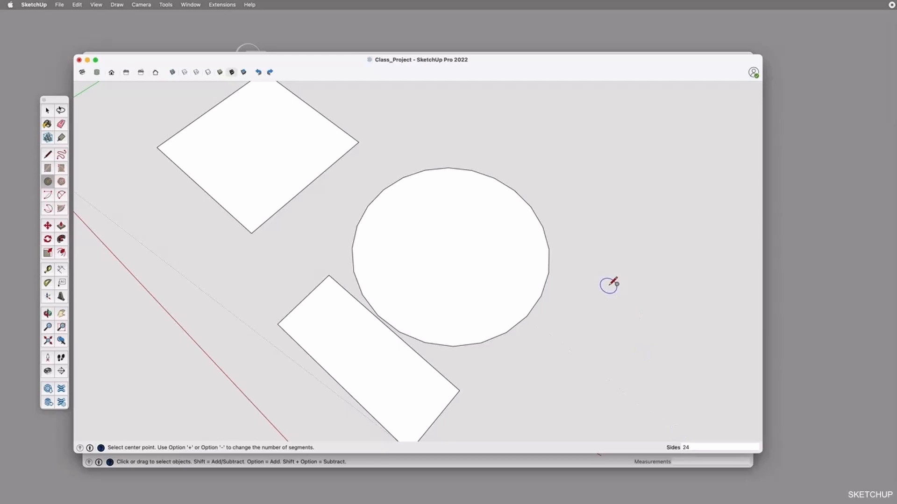
{"action": "key", "text": "space"}
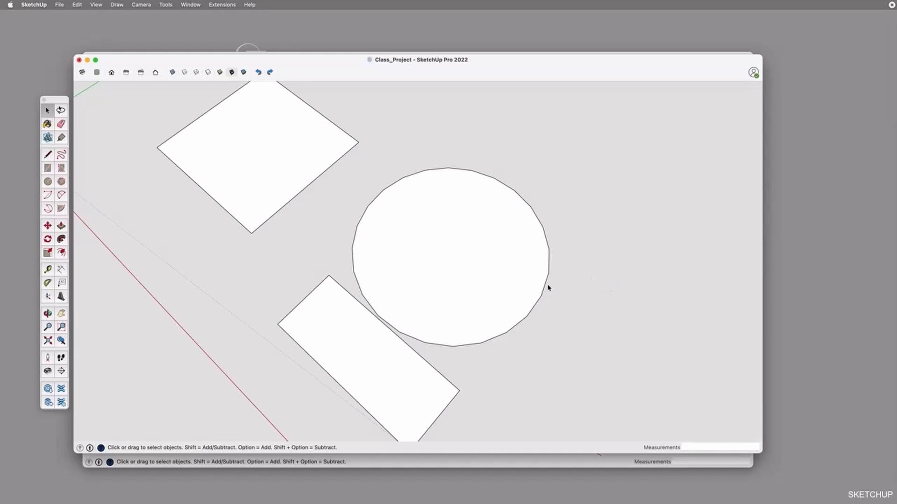
{"action": "key", "text": "c"}
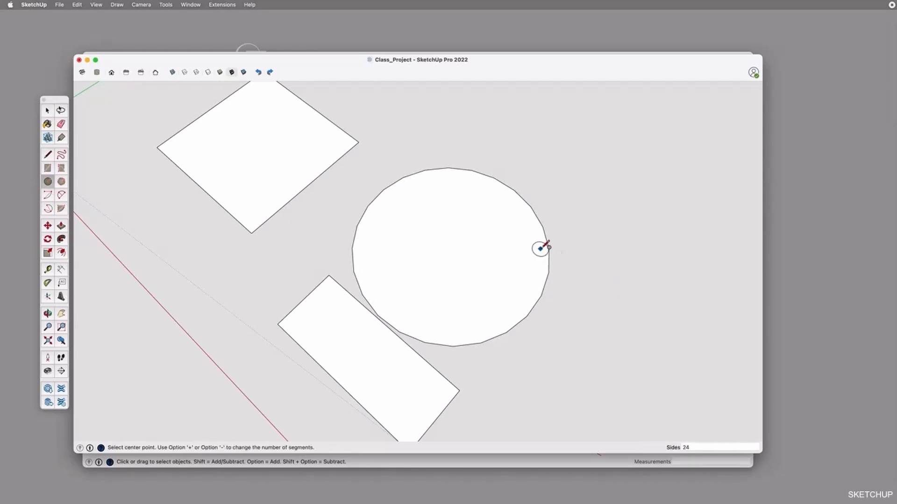
{"action": "left_click", "coordinate": [608, 297]}
{"action": "left_click", "coordinate": [616, 296]}
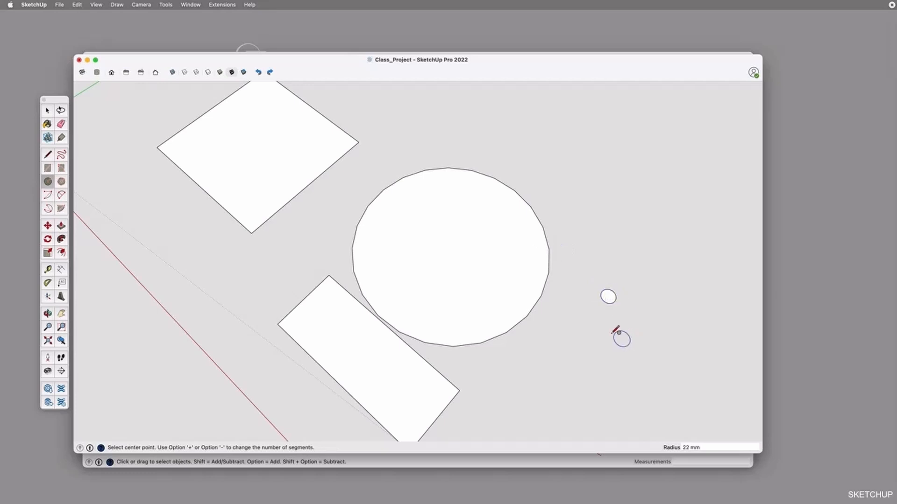
{"action": "left_click", "coordinate": [576, 223]}
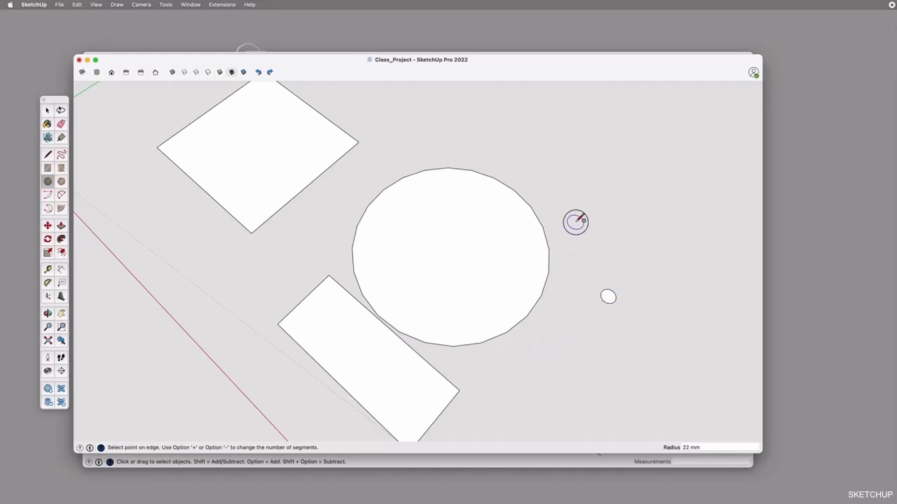
{"action": "left_click", "coordinate": [735, 267]}
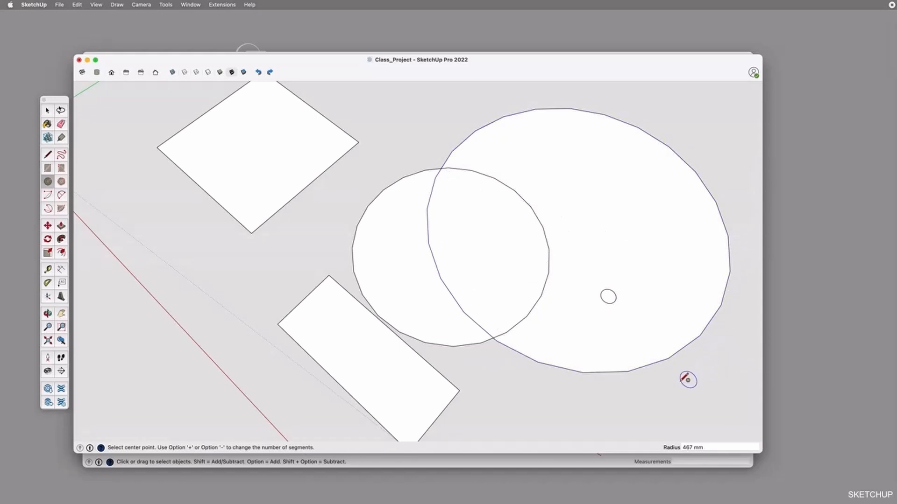
{"action": "scroll", "coordinate": [460, 240], "scroll_direction": "down", "scroll_amount": 2}
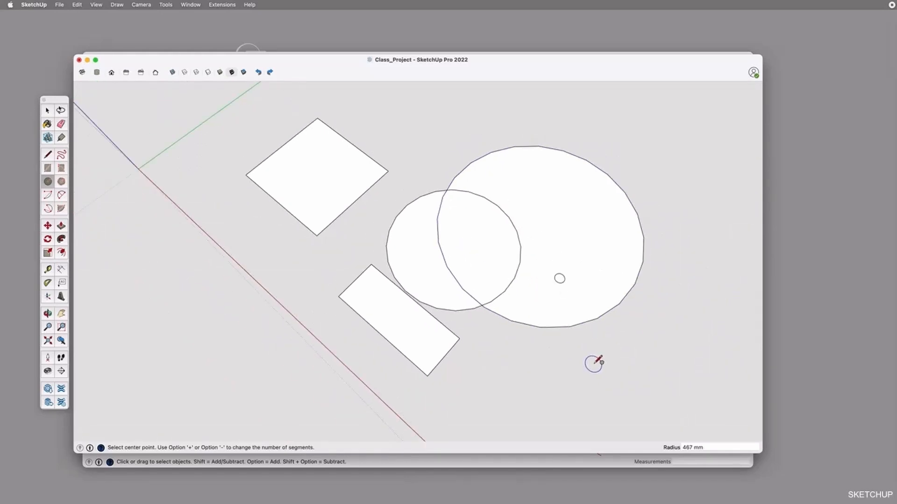
Draw a 60-sided circle overlapping the largest circle and the narrow rectangle's end, and compare its outline with the 24-sided circles
{"action": "key", "text": "space"}
{"action": "key", "text": "c"}
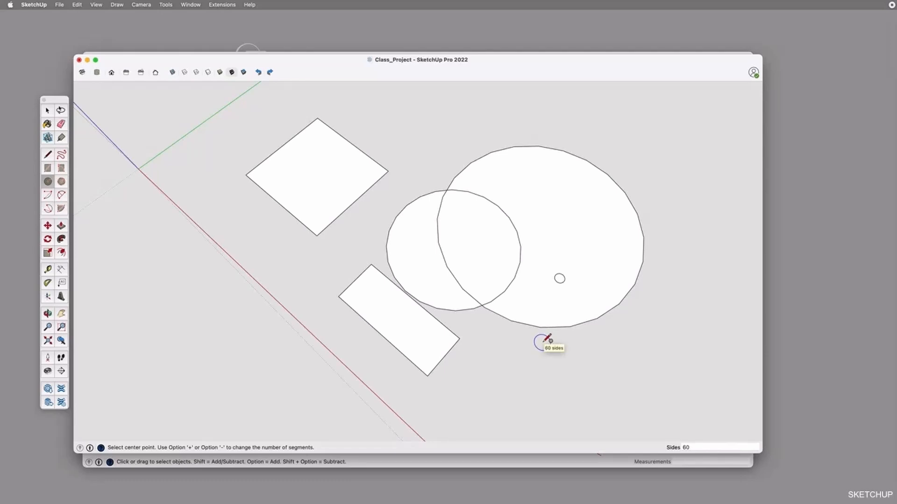
{"action": "left_click", "coordinate": [520, 363]}
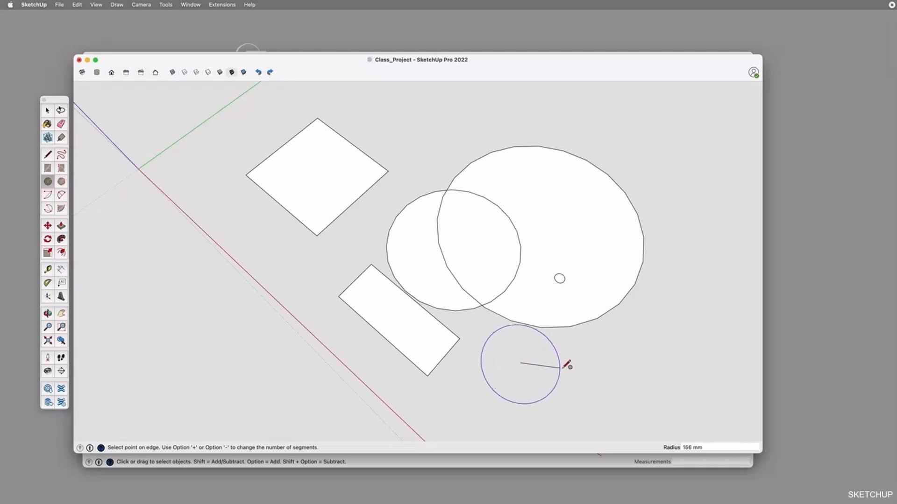
{"action": "left_click", "coordinate": [596, 369]}
{"action": "middle_click_drag", "start_coordinate": [581, 306], "coordinate": [509, 338]}
{"action": "scroll", "coordinate": [509, 338], "scroll_direction": "up", "scroll_amount": 5}
{"action": "middle_click_drag", "start_coordinate": [590, 361], "coordinate": [541, 282], "text": "shift"}
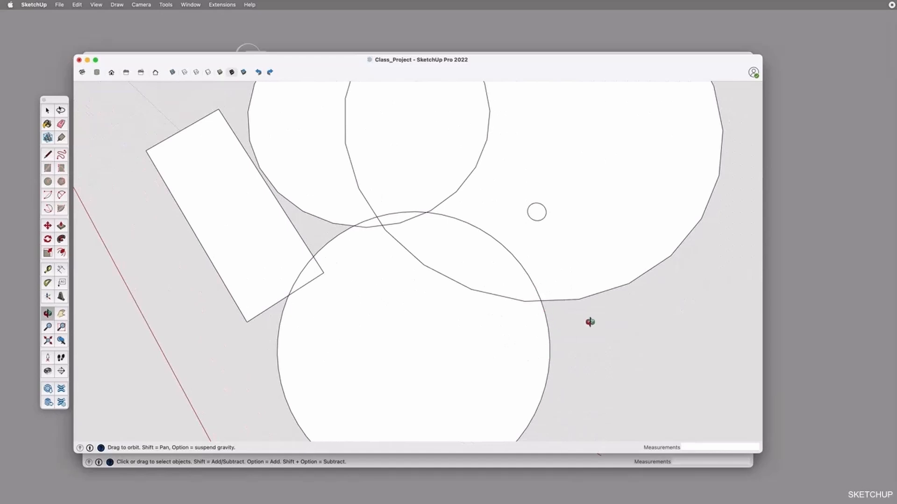
{"action": "scroll", "coordinate": [576, 328], "scroll_direction": "down", "scroll_amount": 5}
{"action": "left_click_drag", "start_coordinate": [322, 342], "coordinate": [512, 321]}
{"action": "scroll", "coordinate": [514, 279], "scroll_direction": "down", "scroll_amount": 3}
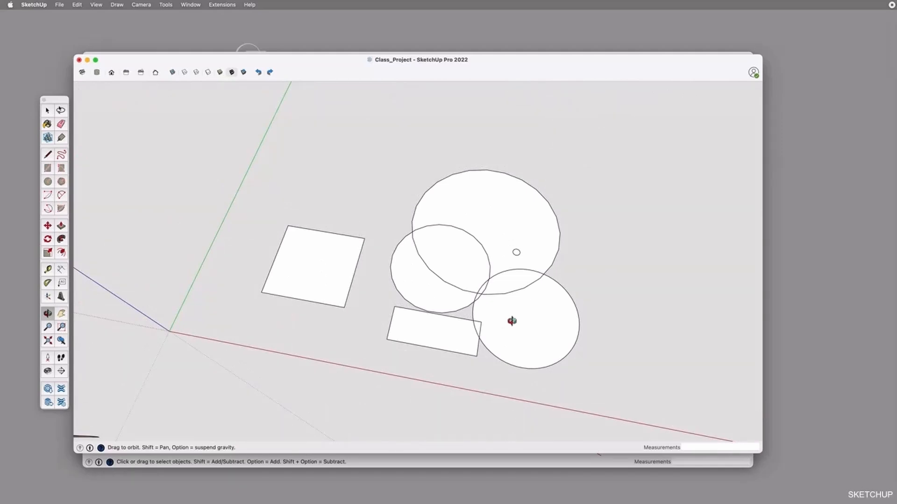
Draw a 2 Point Arc between the corners of the squarish rectangle's edge facing the circles, bulging about 160 mm into its face
{"action": "key", "text": "space"}
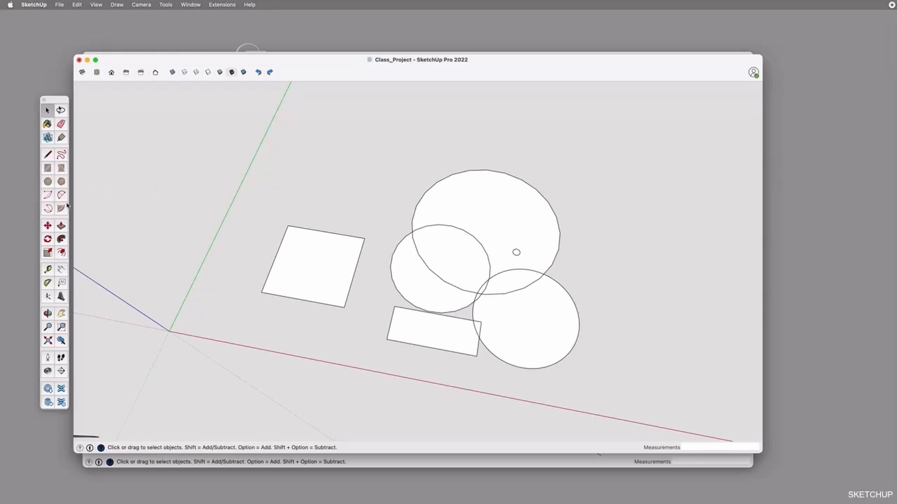
{"action": "key", "text": "a"}
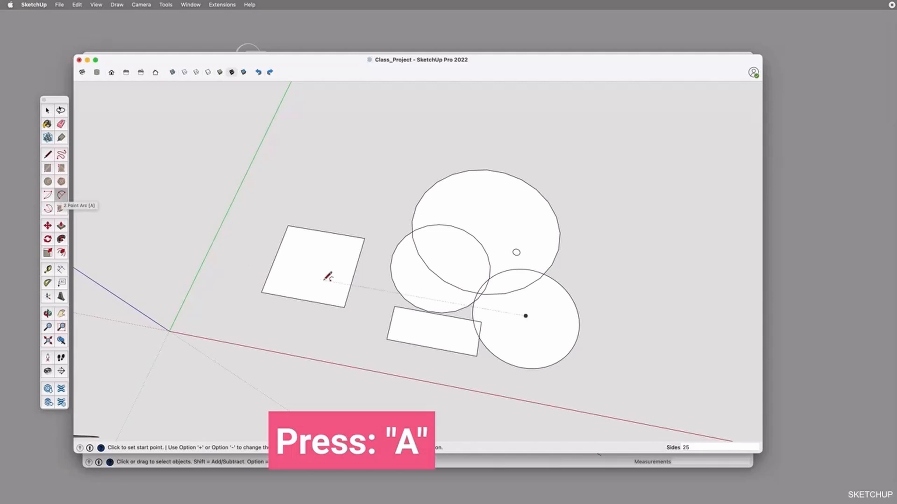
{"action": "scroll", "coordinate": [327, 277], "scroll_direction": "up", "scroll_amount": 5}
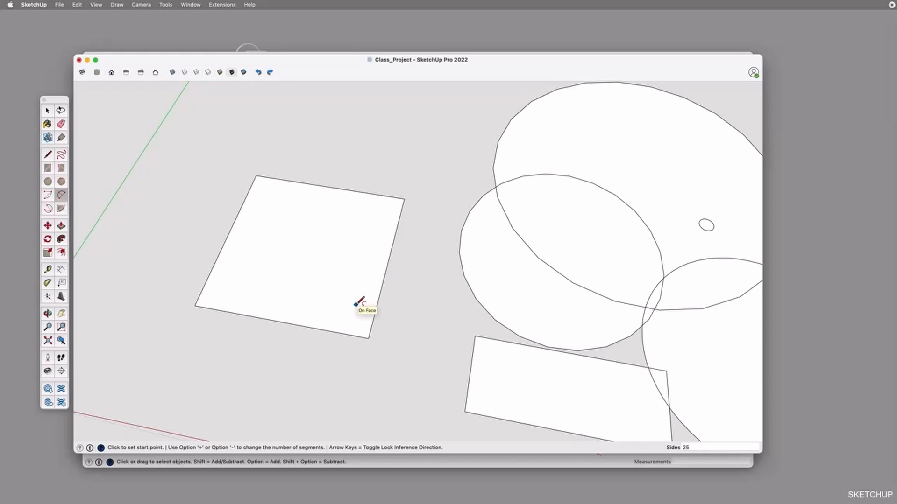
{"action": "left_click", "coordinate": [368, 338]}
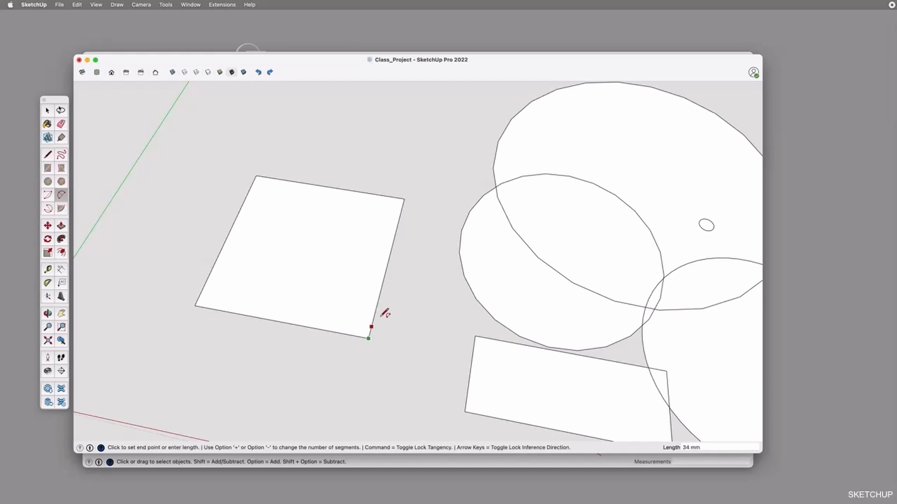
{"action": "left_click", "coordinate": [404, 198]}
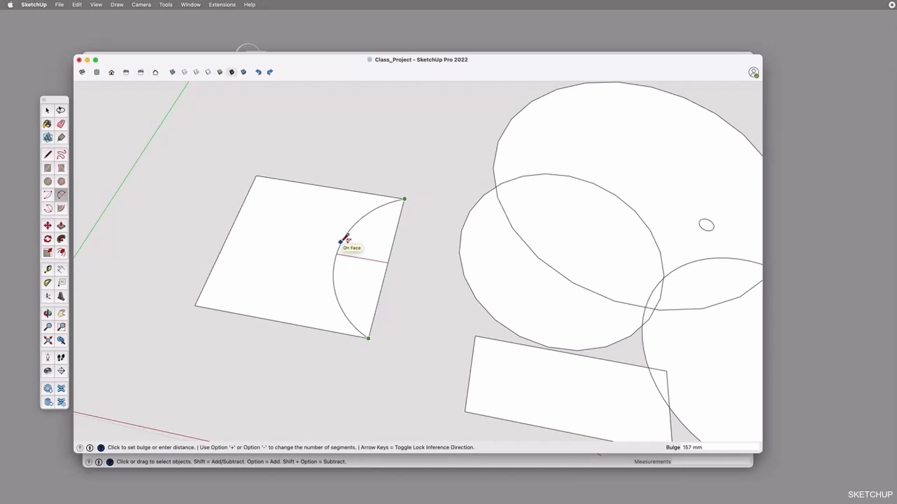
{"action": "left_click", "coordinate": [341, 240]}
{"action": "key", "text": "space"}
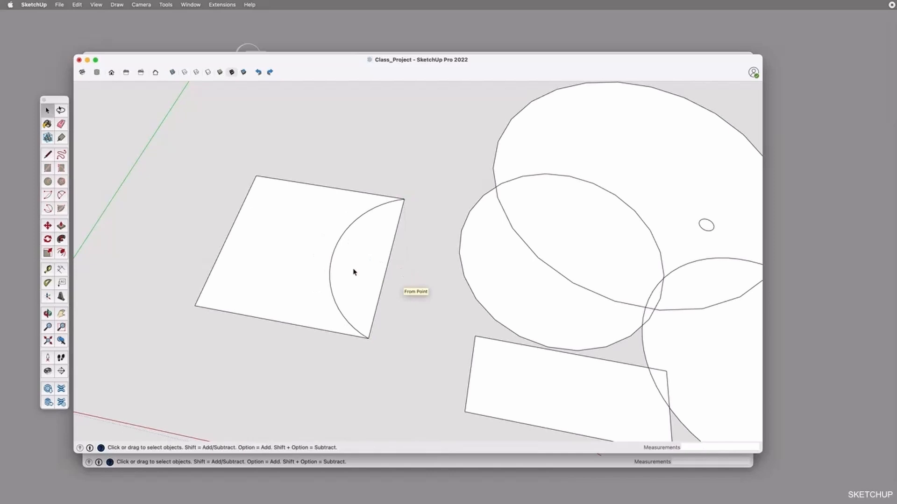
Select the face between the arc and the rectangle's edge to examine how the arc divides the rectangle, and clear the selection
{"action": "left_click", "coordinate": [360, 273]}
{"action": "key", "text": "o"}
{"action": "mouse_move", "coordinate": [422, 237]}
{"action": "left_mouse_down"}
{"action": "mouse_move", "coordinate": [317, 304]}
{"action": "mouse_move", "coordinate": [385, 295]}
{"action": "mouse_move", "coordinate": [442, 241]}
{"action": "mouse_move", "coordinate": [455, 206]}
{"action": "left_mouse_up"}
{"action": "key", "text": "space"}
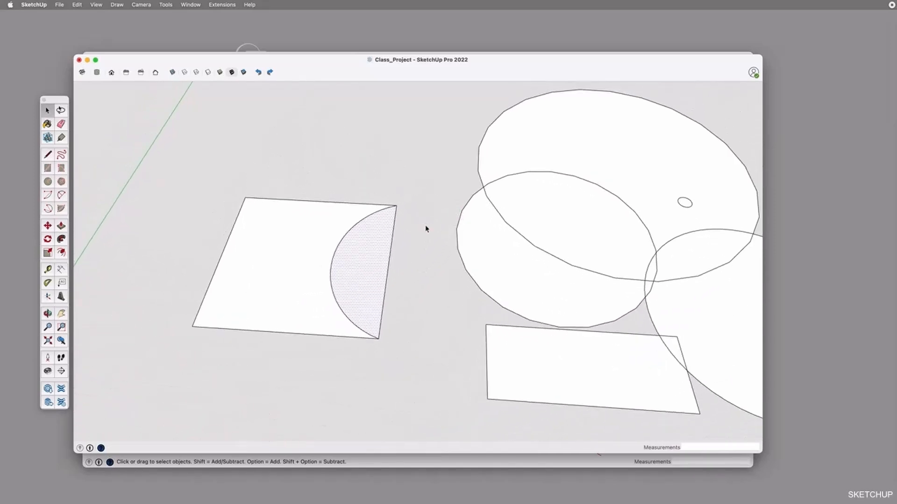
{"action": "left_click", "coordinate": [424, 233]}
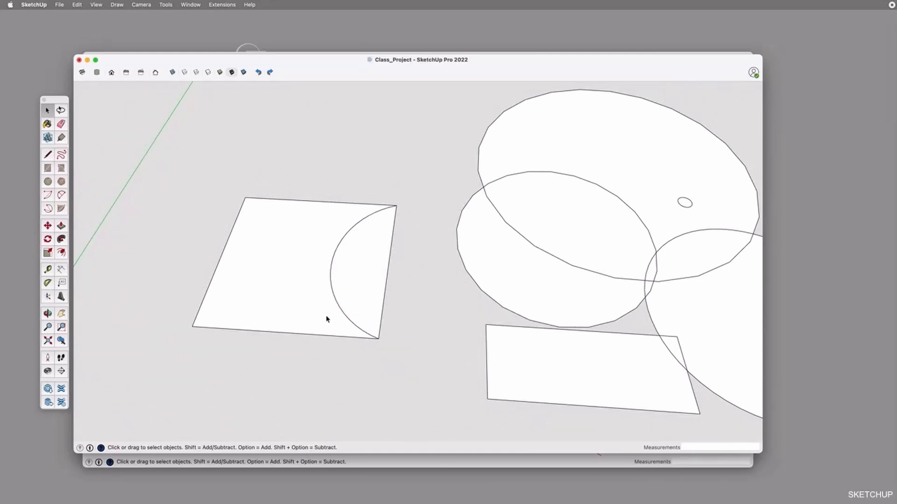
{"action": "key", "text": "l"}
{"action": "left_click", "coordinate": [323, 380]}
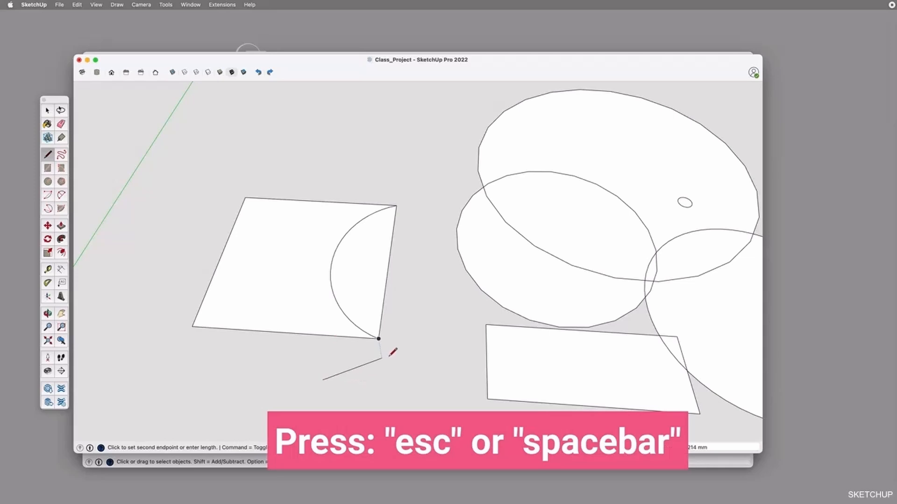
{"action": "key", "text": "Escape"}
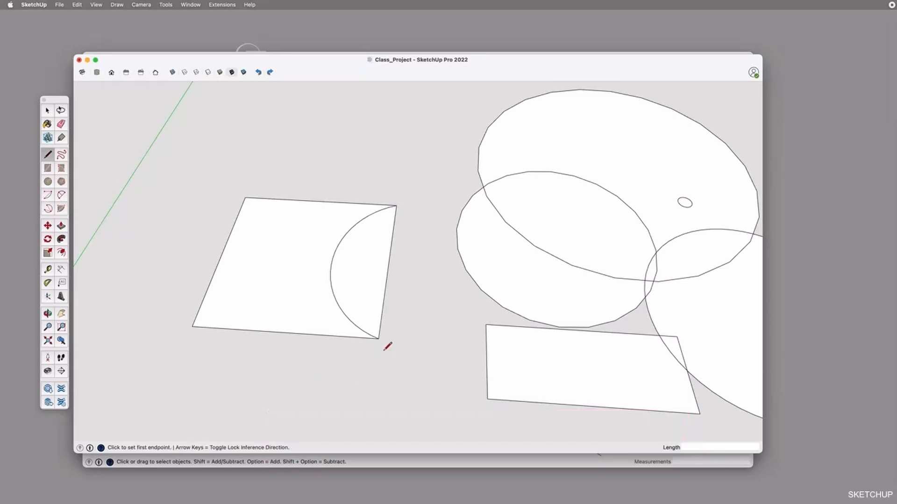
{"action": "key", "text": "space"}
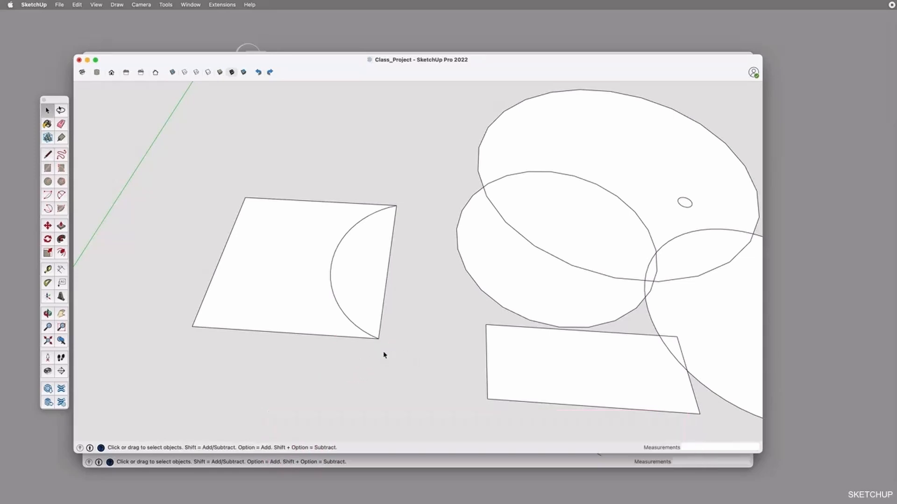
Select the arc-divided rectangle's faces and the regions of the overlapping circles in turn to examine how crossing edges split faces
{"action": "left_click", "coordinate": [369, 268]}
{"action": "left_click", "coordinate": [305, 268]}
{"action": "left_click", "coordinate": [517, 231]}
{"action": "left_click", "coordinate": [509, 246]}
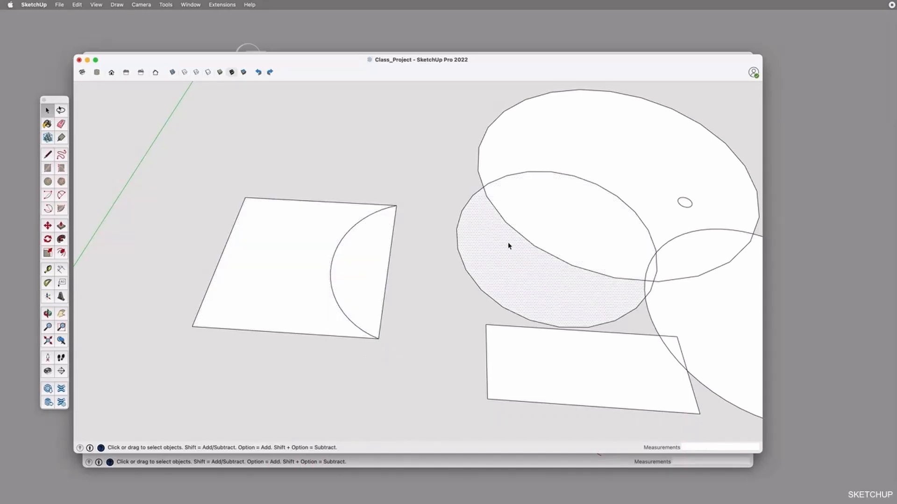
{"action": "left_click", "coordinate": [653, 275]}
{"action": "left_click", "coordinate": [648, 290]}
{"action": "middle_click_drag", "start_coordinate": [649, 290], "coordinate": [514, 284], "text": "shift"}
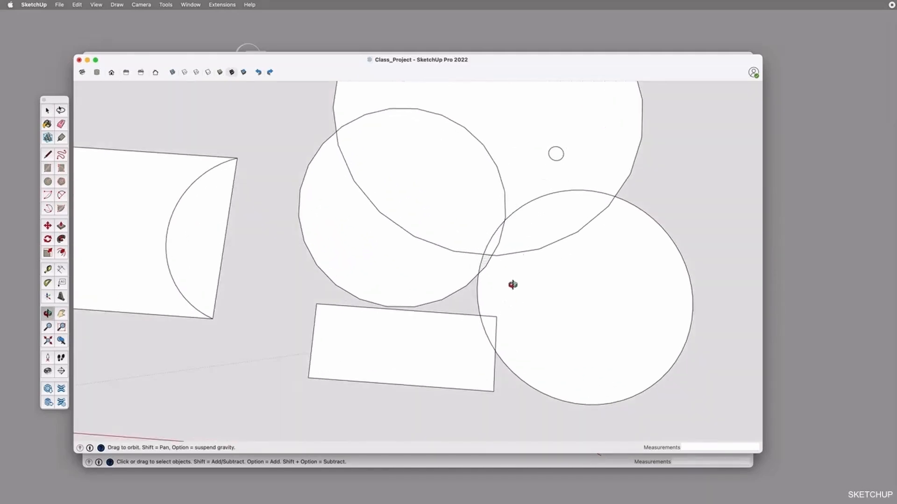
{"action": "left_click", "coordinate": [521, 249]}
{"action": "left_click", "coordinate": [480, 293]}
{"action": "left_click", "coordinate": [437, 277]}
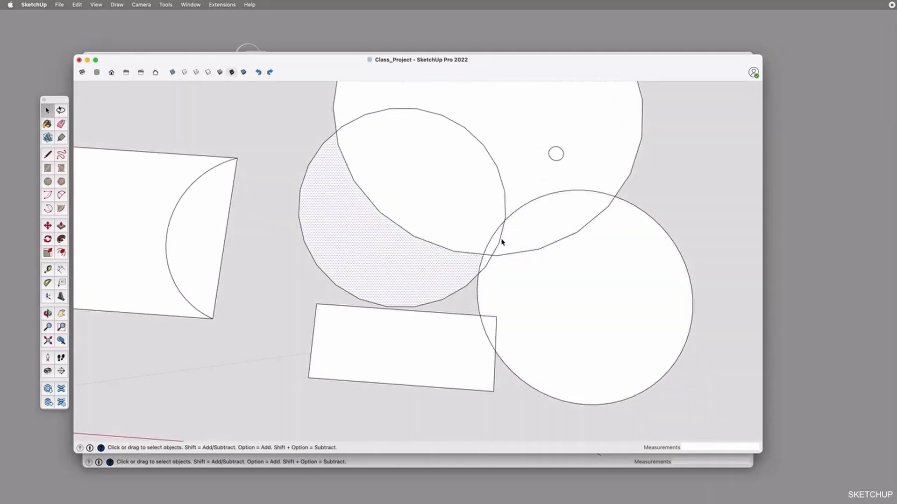
{"action": "left_click", "coordinate": [441, 221]}
{"action": "left_click", "coordinate": [425, 240]}
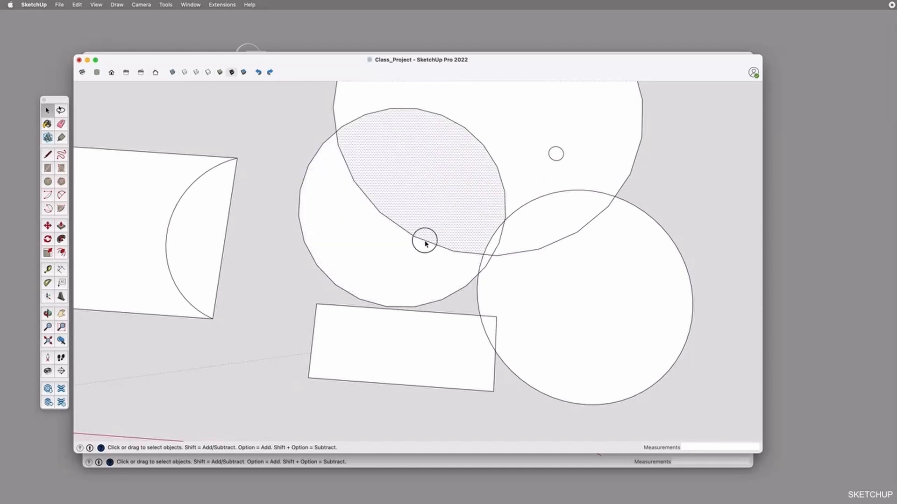
Multi-select the faces of the overlapping circles with two edges of the narrow rectangle, and clear the selection
{"action": "left_click", "coordinate": [434, 225], "text": "shift"}
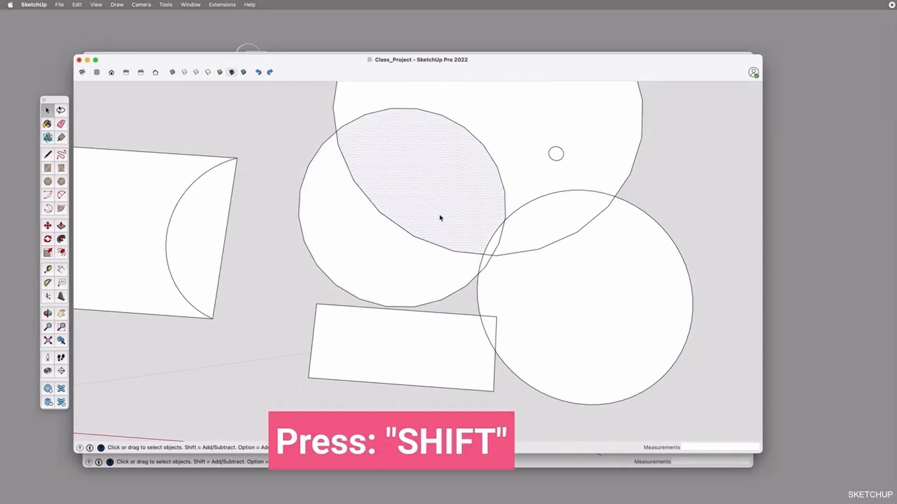
{"action": "left_click", "coordinate": [437, 266], "text": "shift"}
{"action": "left_click", "coordinate": [451, 314], "text": "shift"}
{"action": "left_click", "coordinate": [495, 329], "text": "shift"}
{"action": "left_click", "coordinate": [490, 322], "text": "shift"}
{"action": "left_click", "coordinate": [492, 293], "text": "shift"}
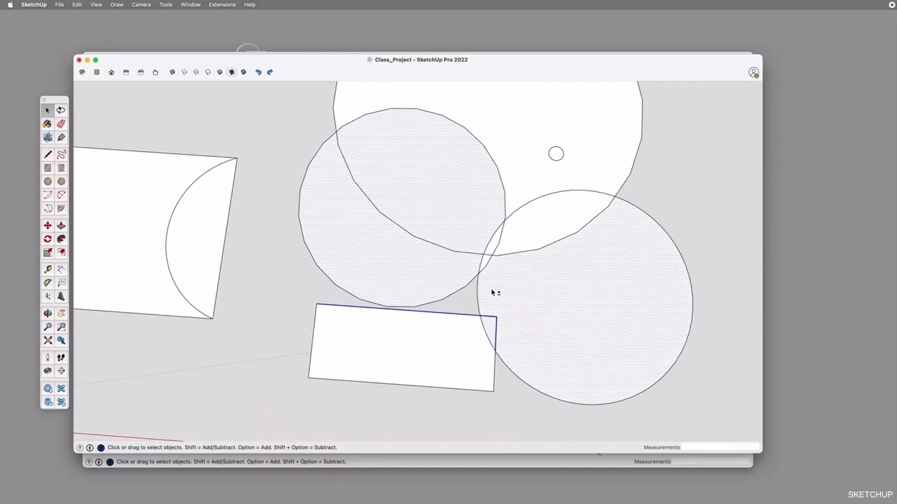
{"action": "left_click", "coordinate": [443, 310]}
{"action": "scroll", "coordinate": [407, 226], "scroll_direction": "down", "scroll_amount": 5}
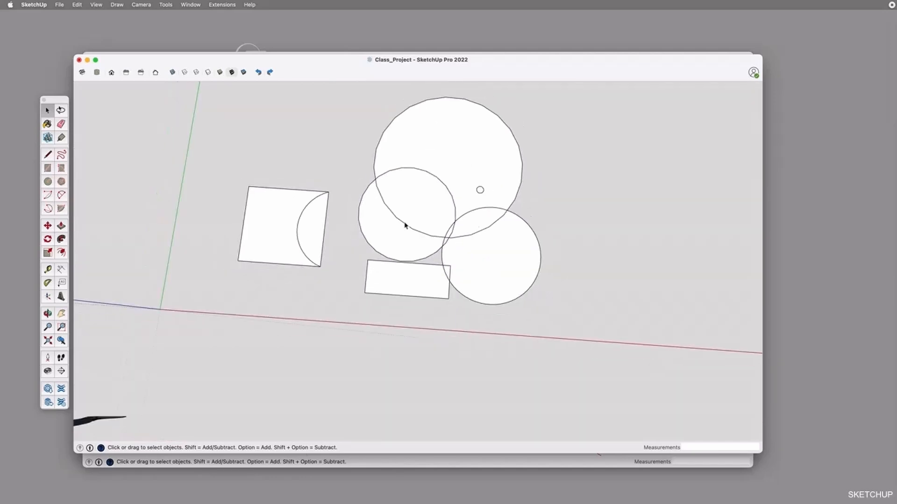
Erase the arc-divided rectangle's straight edge on the side farthest from the red axis
{"action": "left_click", "coordinate": [272, 189]}
{"action": "scroll", "coordinate": [271, 191], "scroll_direction": "up", "scroll_amount": 3}
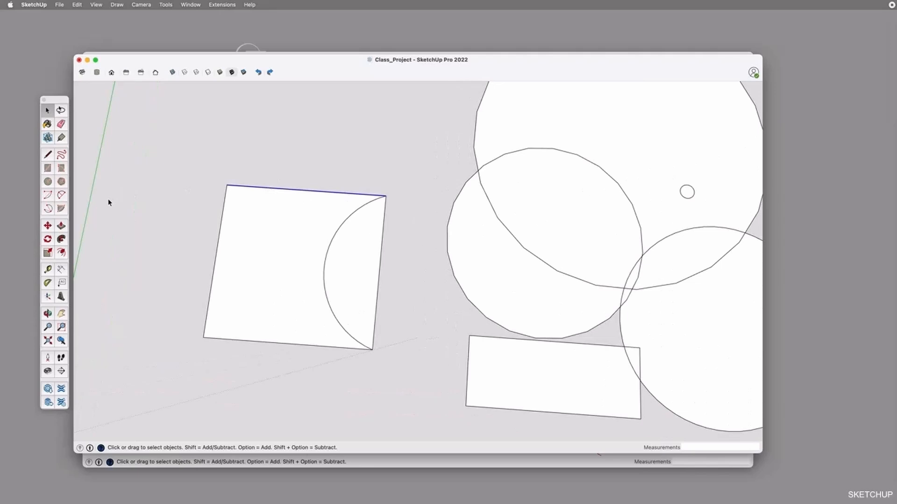
{"action": "key", "text": "e"}
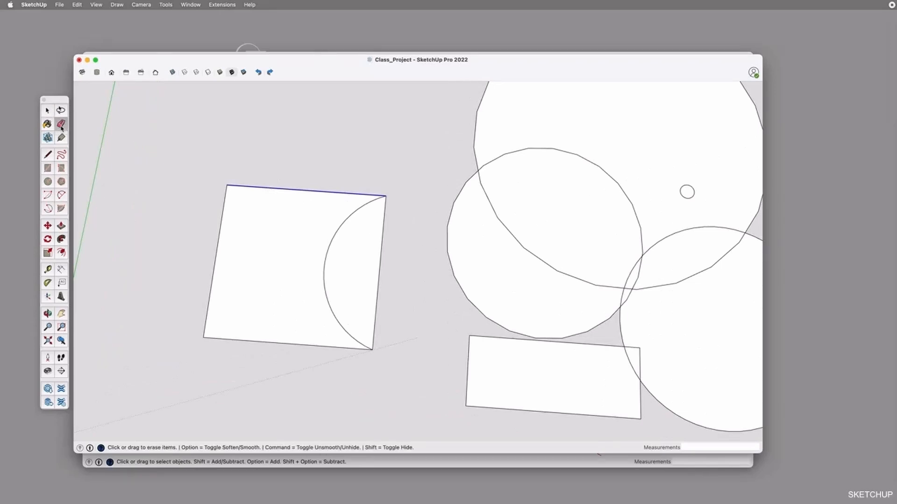
{"action": "left_click", "coordinate": [285, 189]}
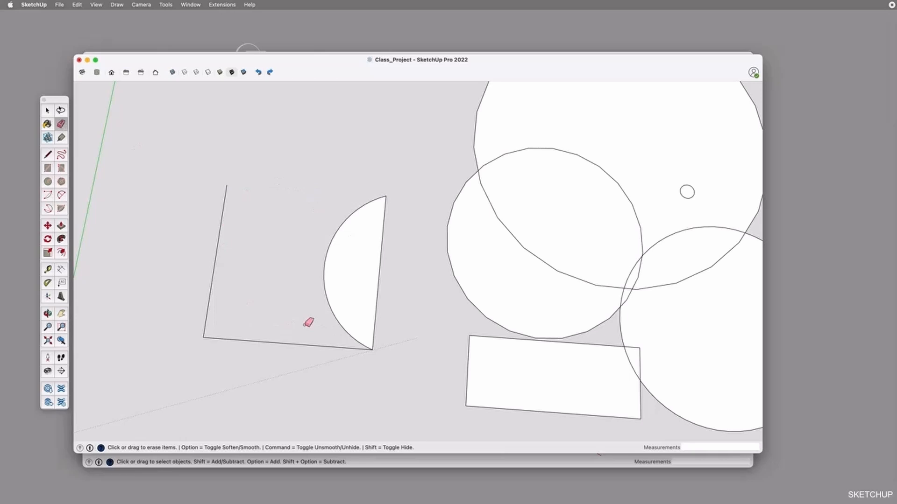
Redraw the rectangle's missing edge as a 500 mm line between the two open corners, and select the larger face to check it
{"action": "key", "text": "p"}
{"action": "key", "text": "l"}
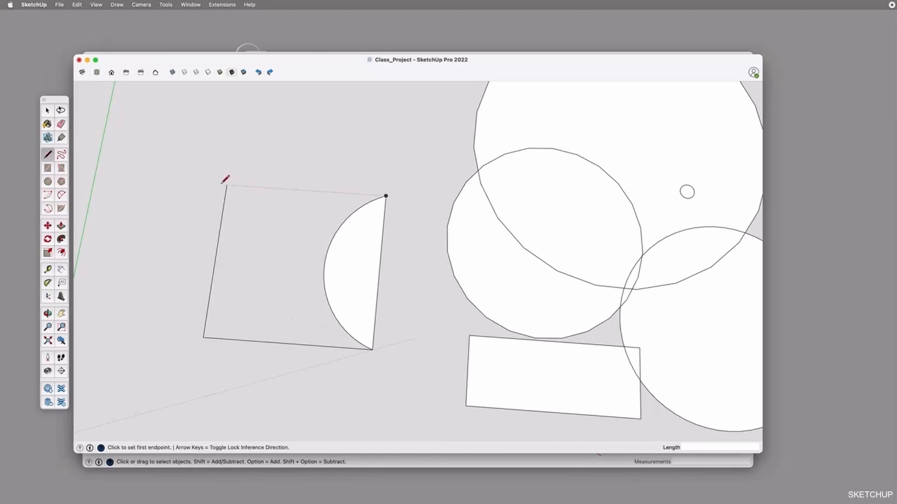
{"action": "left_click", "coordinate": [227, 185]}
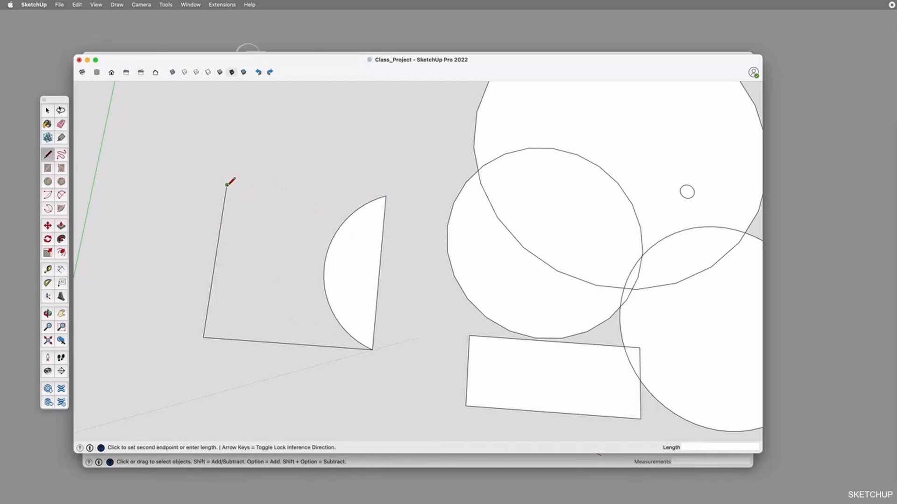
{"action": "left_click", "coordinate": [386, 196]}
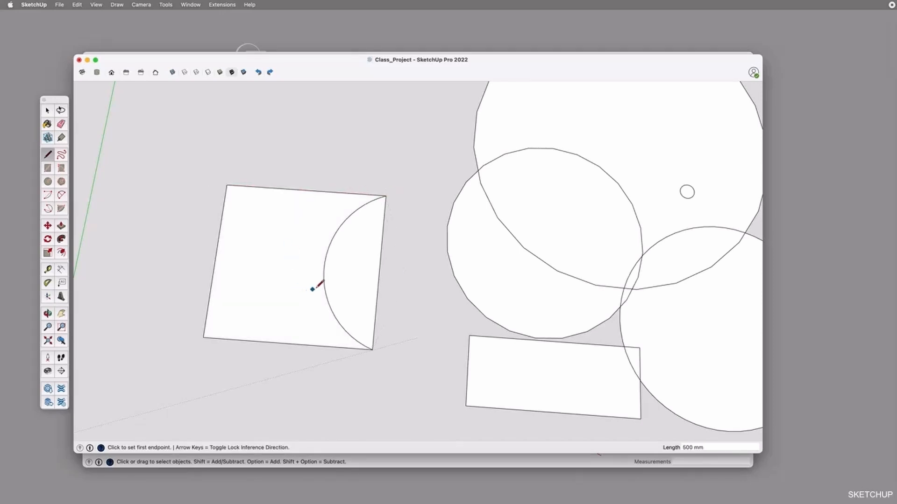
{"action": "key", "text": "space"}
{"action": "left_click", "coordinate": [287, 261]}
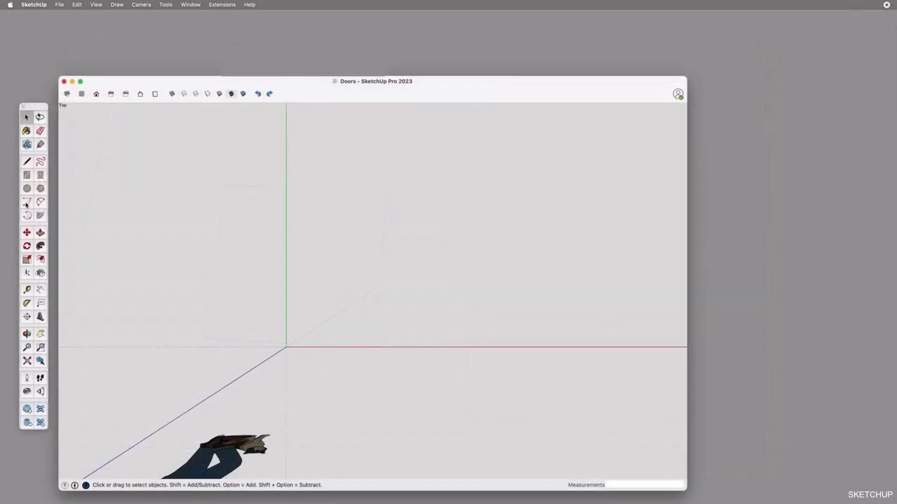
Switch to the Doors model and draw a 90-degree arc from a centre point with the Arc tool
{"action": "left_click", "coordinate": [26, 202]}
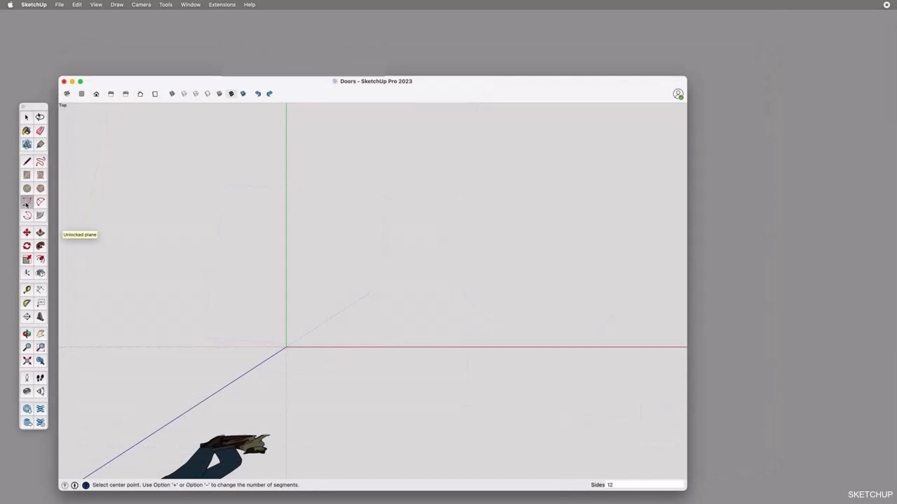
{"action": "left_click", "coordinate": [379, 327]}
{"action": "left_click", "coordinate": [459, 327]}
{"action": "left_click", "coordinate": [380, 248]}
{"action": "left_click", "coordinate": [379, 248]}
{"action": "key", "text": "space"}
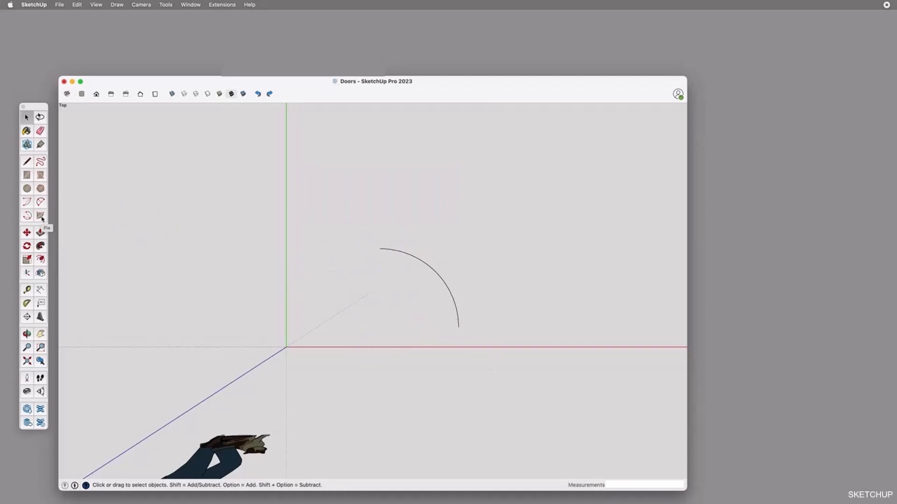
Draw a closed pie slice of about 81 degrees beside the quarter arc with the Pie tool
{"action": "left_click", "coordinate": [42, 219]}
{"action": "left_click", "coordinate": [494, 327]}
{"action": "left_click", "coordinate": [591, 327]}
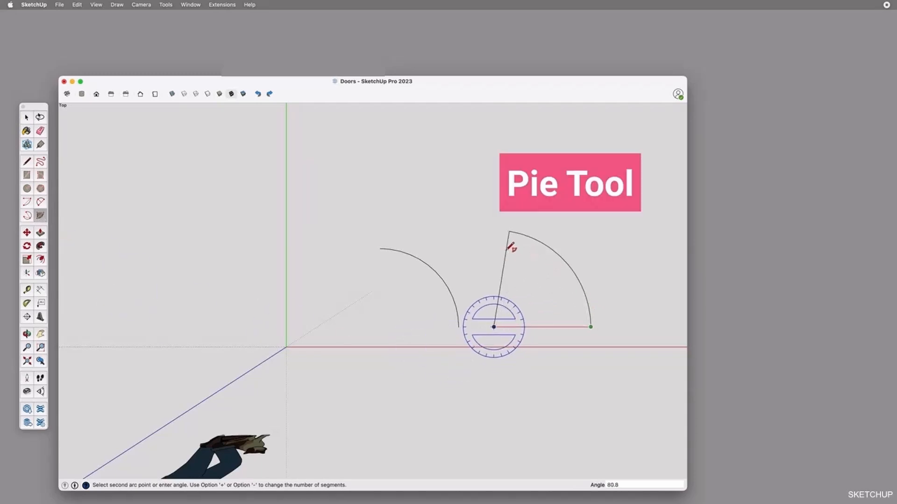
{"action": "left_click", "coordinate": [506, 244]}
{"action": "left_click", "coordinate": [506, 244]}
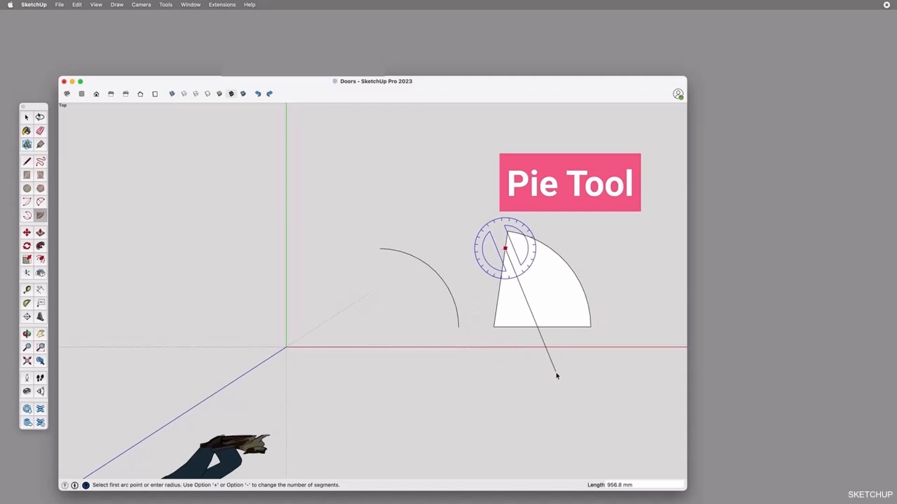
{"action": "key", "text": "space"}
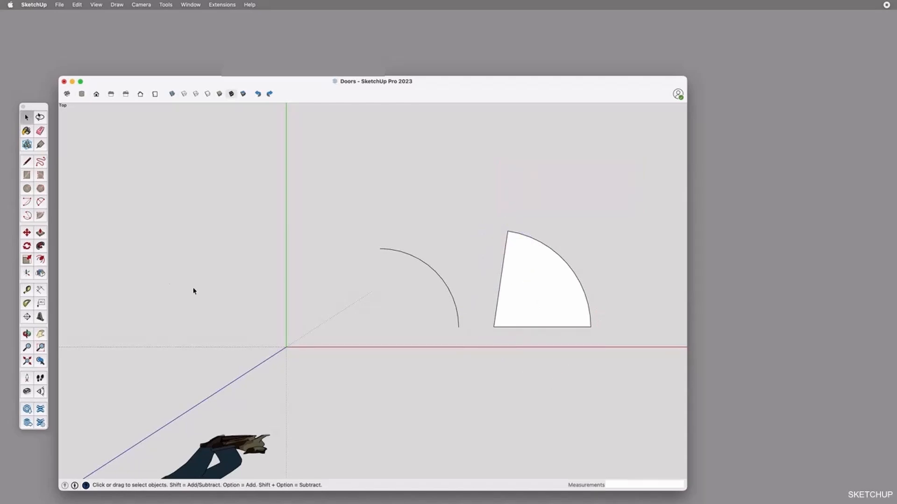
Draw a 3 Point Arc sweeping about 310 degrees, placed just beyond the quarter arc
{"action": "left_click", "coordinate": [26, 215]}
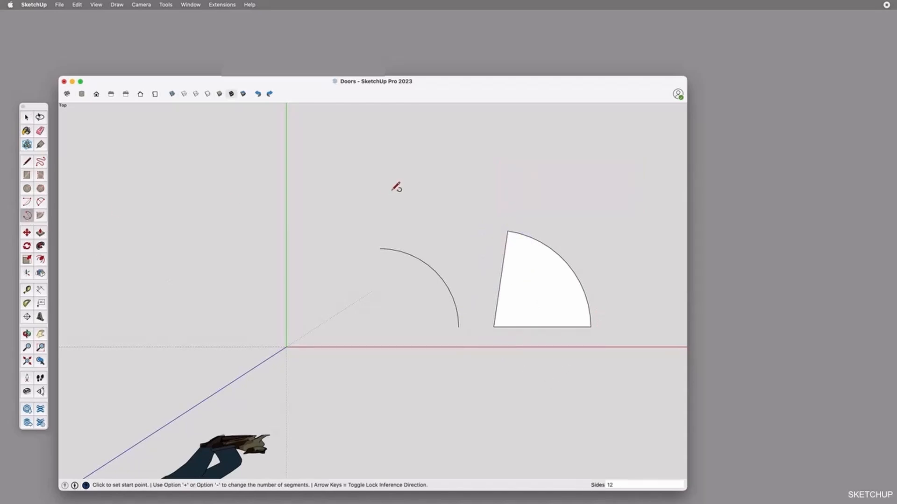
{"action": "left_click", "coordinate": [384, 181]}
{"action": "left_click", "coordinate": [445, 181]}
{"action": "left_click", "coordinate": [413, 202]}
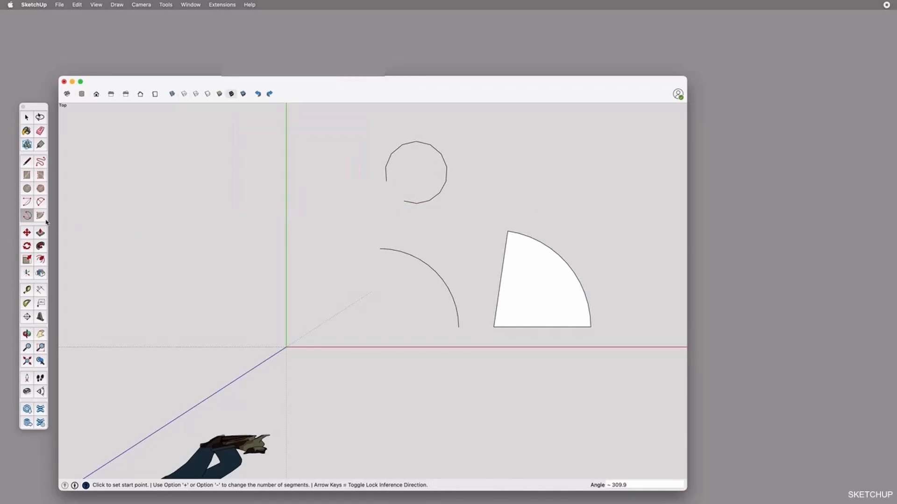
Draw a 3-sided polygon with an inscribed radius of about 173 mm between the green axis and the quarter arc
{"action": "left_click", "coordinate": [40, 188]}
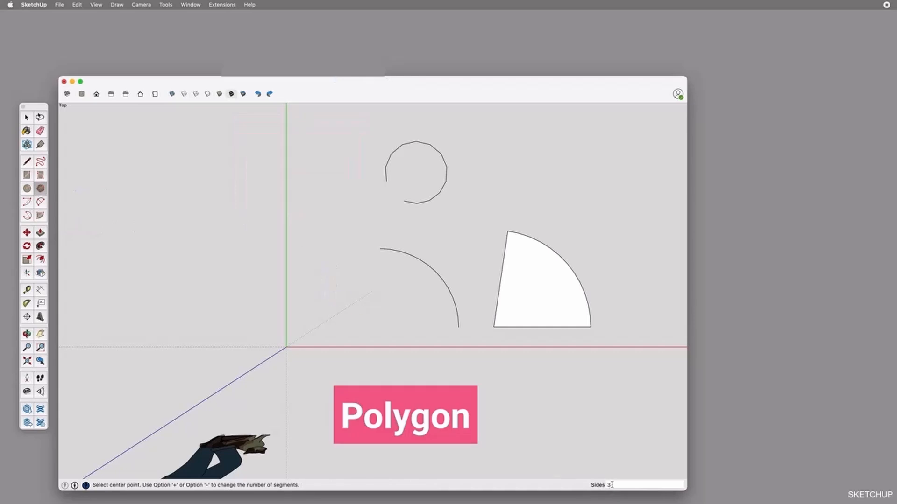
{"action": "left_click", "coordinate": [329, 309]}
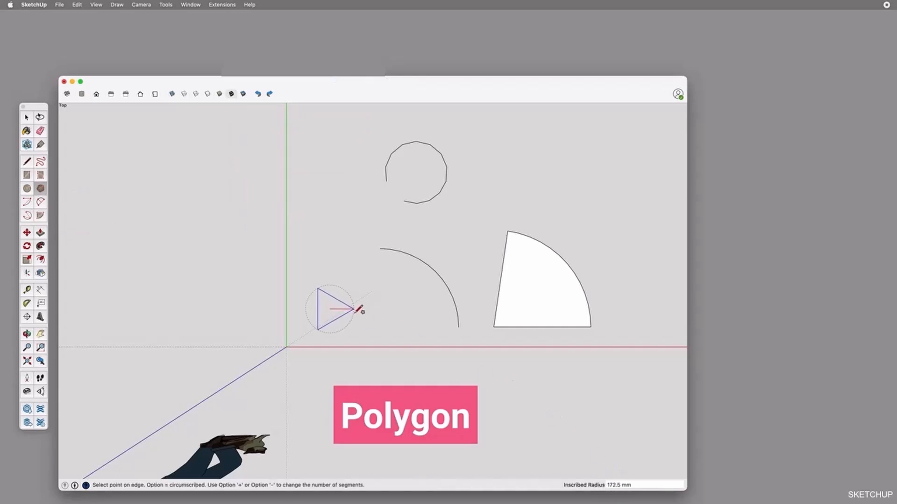
{"action": "left_click", "coordinate": [354, 309]}
{"action": "key", "text": "space"}
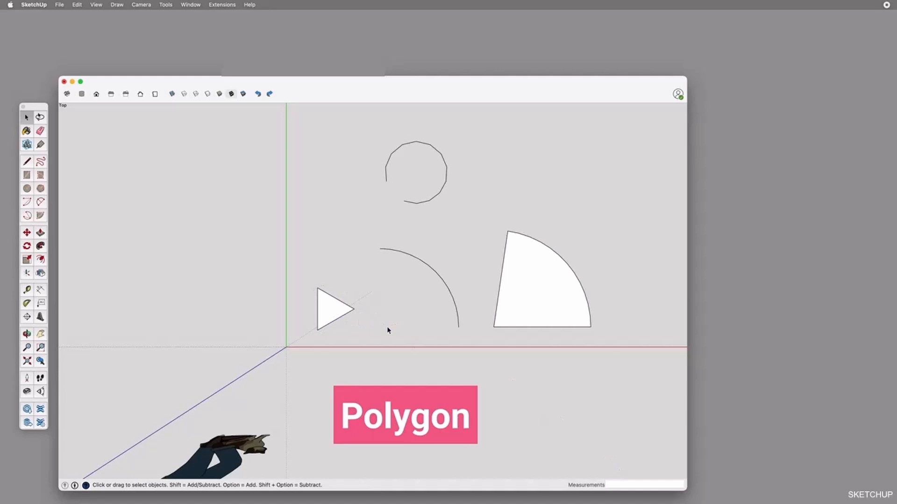
Draw a six-sided polygon with an inscribed radius of about 309 mm beside the open 3 Point Arc
{"action": "left_click", "coordinate": [41, 188]}
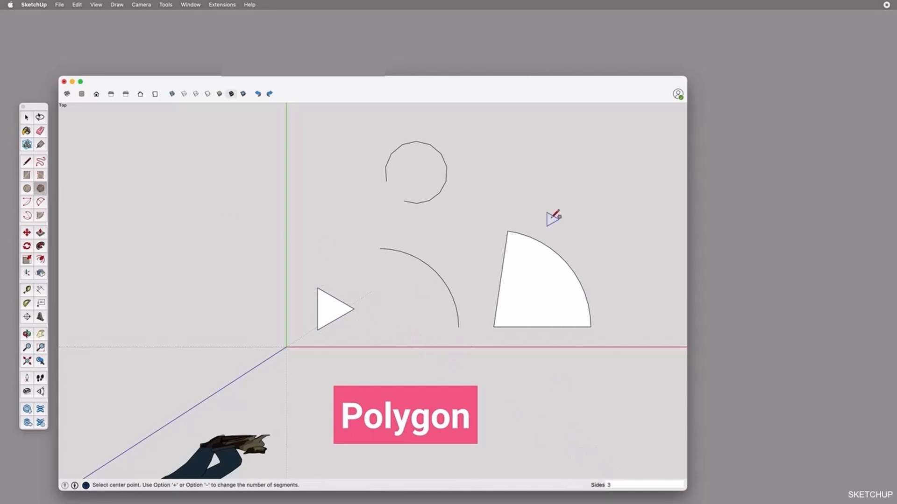
{"action": "left_click", "coordinate": [512, 175]}
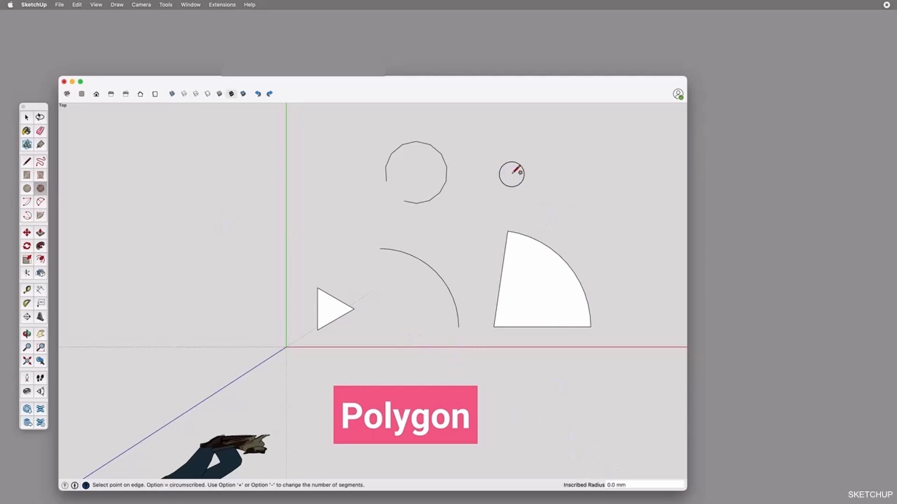
{"action": "left_click", "coordinate": [555, 181]}
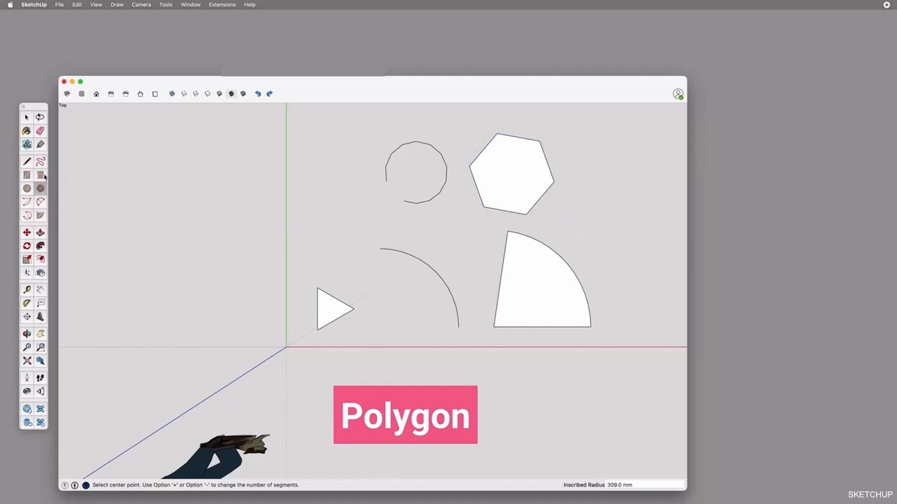
Draw a rotated rectangle beside the pie slice, with its first, longer edge along the green axis direction
{"action": "left_click", "coordinate": [42, 176]}
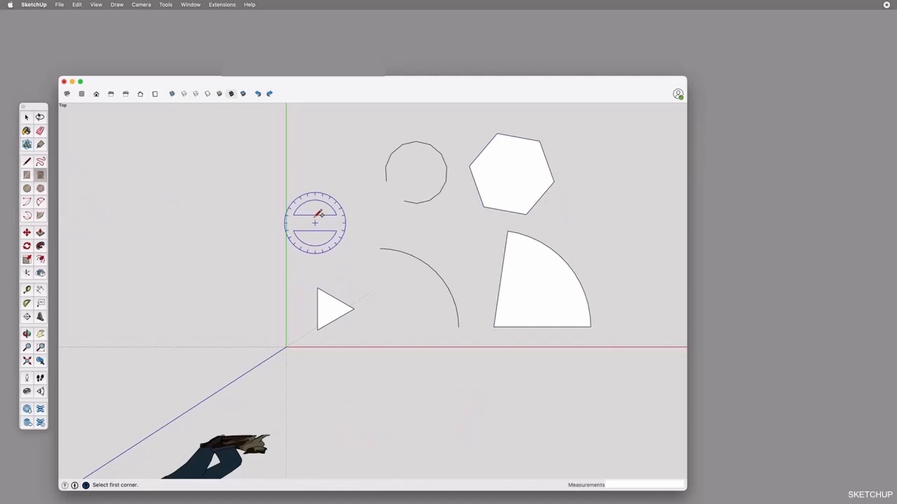
{"action": "scroll", "coordinate": [237, 284], "scroll_direction": "down", "scroll_amount": 4}
{"action": "scroll", "coordinate": [447, 276], "scroll_direction": "up", "scroll_amount": 3}
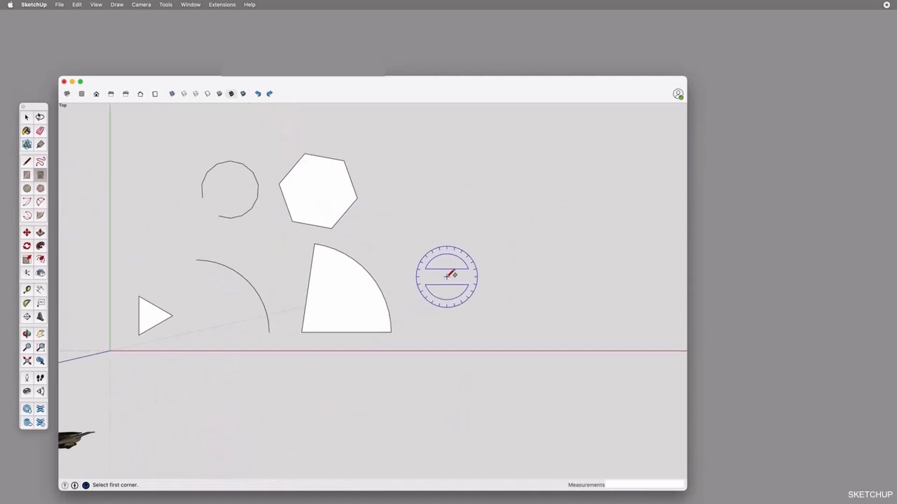
{"action": "left_click", "coordinate": [447, 191]}
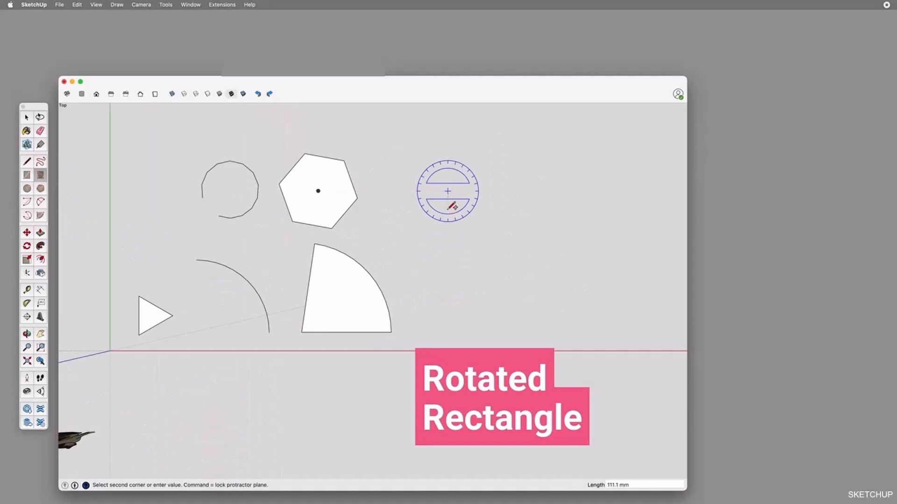
{"action": "left_click", "coordinate": [447, 315]}
{"action": "left_click", "coordinate": [527, 267]}
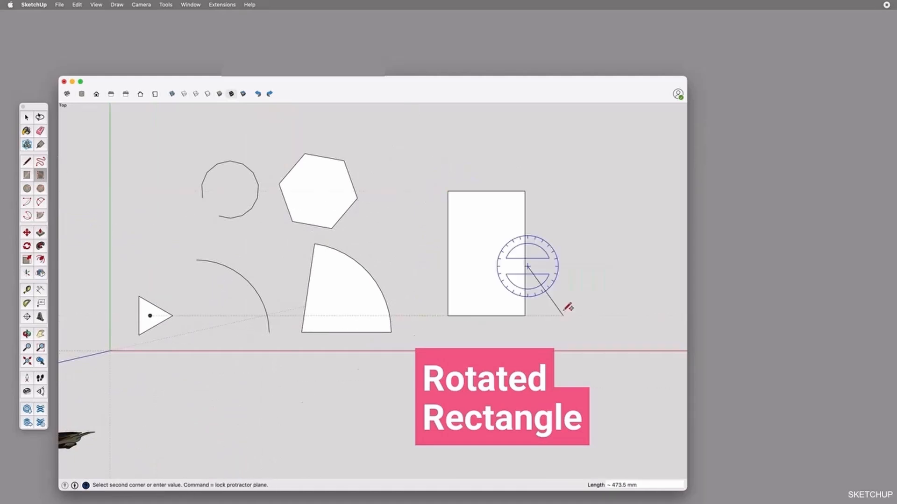
{"action": "key", "text": "Escape"}
Draw a second, larger rotated rectangle from a base along the red axis direction, about 1156 mm wide at 0 degrees
{"action": "left_click", "coordinate": [555, 317]}
{"action": "left_click", "coordinate": [647, 317]}
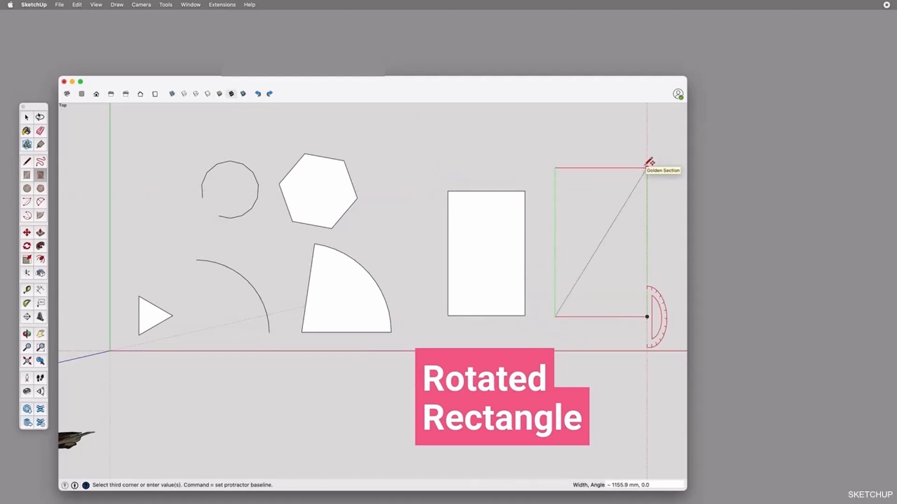
{"action": "left_click", "coordinate": [649, 162]}
{"action": "key", "text": "space"}
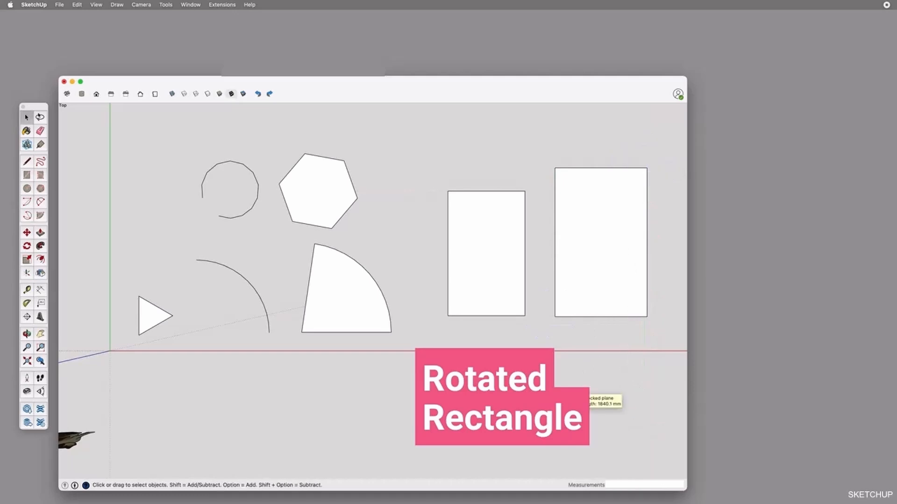
Draw three freehand curves: a closed shape inside the smaller rectangle, an open curve beside it, and a closed loop overlapping its corner
{"action": "left_click", "coordinate": [41, 161]}
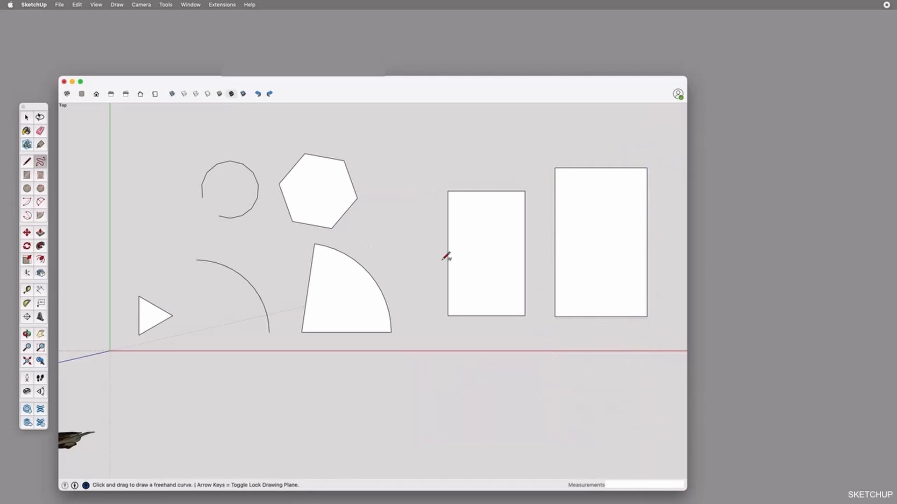
{"action": "mouse_move", "coordinate": [477, 263]}
{"action": "left_mouse_down"}
{"action": "mouse_move", "coordinate": [477, 236]}
{"action": "mouse_move", "coordinate": [498, 251]}
{"action": "mouse_move", "coordinate": [486, 294]}
{"action": "mouse_move", "coordinate": [477, 263]}
{"action": "left_mouse_up"}
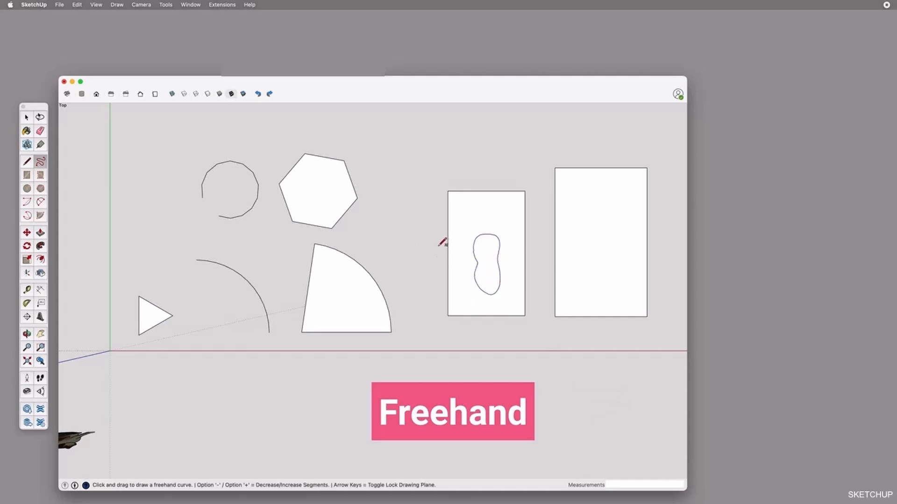
{"action": "mouse_move", "coordinate": [404, 245]}
{"action": "left_mouse_down"}
{"action": "mouse_move", "coordinate": [428, 220]}
{"action": "mouse_move", "coordinate": [421, 272]}
{"action": "left_mouse_up"}
{"action": "mouse_move", "coordinate": [463, 177]}
{"action": "left_mouse_down"}
{"action": "mouse_move", "coordinate": [495, 202]}
{"action": "mouse_move", "coordinate": [443, 176]}
{"action": "mouse_move", "coordinate": [464, 174]}
{"action": "left_mouse_up"}
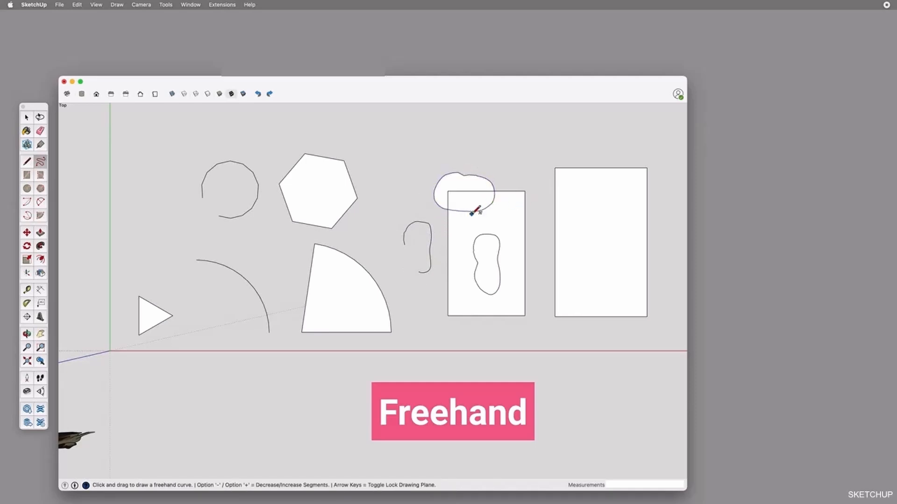
Select the freehand curves and the overlap region in turn to examine which curves form or split faces
{"action": "scroll", "coordinate": [472, 208], "scroll_direction": "up", "scroll_amount": 3}
{"action": "key", "text": "space"}
{"action": "left_click", "coordinate": [397, 256]}
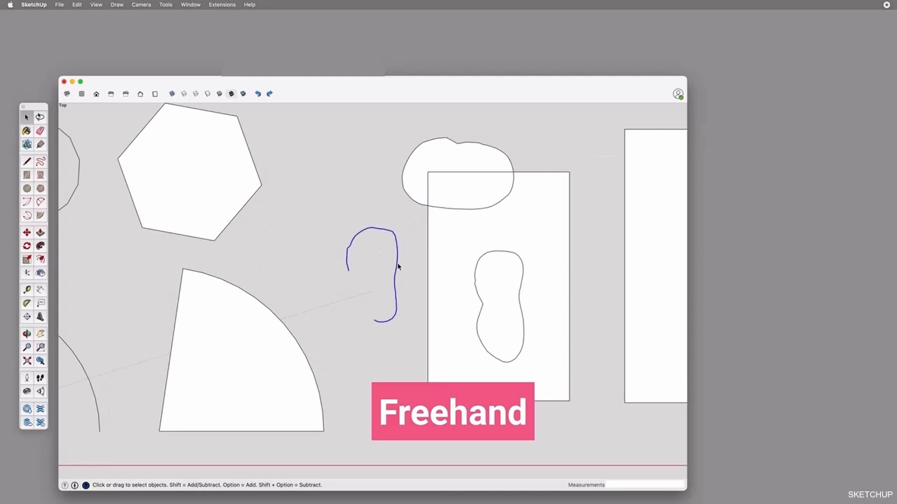
{"action": "left_click", "coordinate": [486, 275]}
{"action": "left_click", "coordinate": [488, 256]}
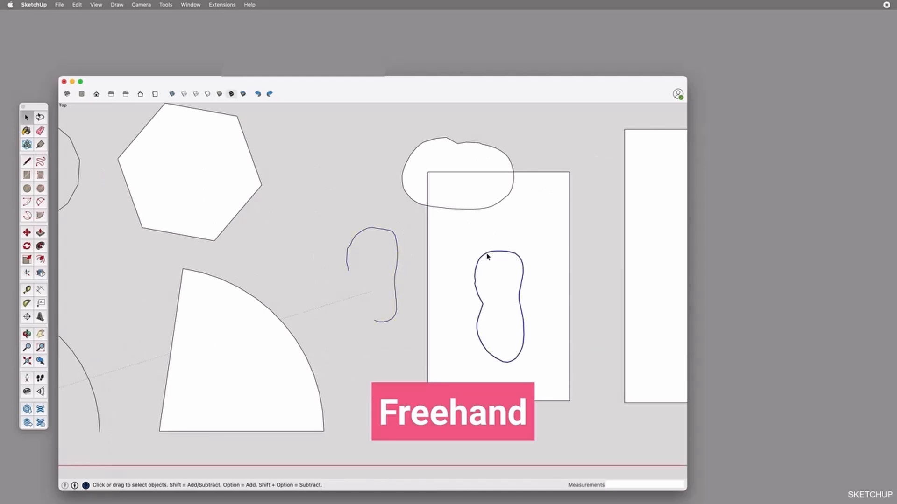
{"action": "left_click", "coordinate": [469, 168]}
{"action": "left_click", "coordinate": [471, 193]}
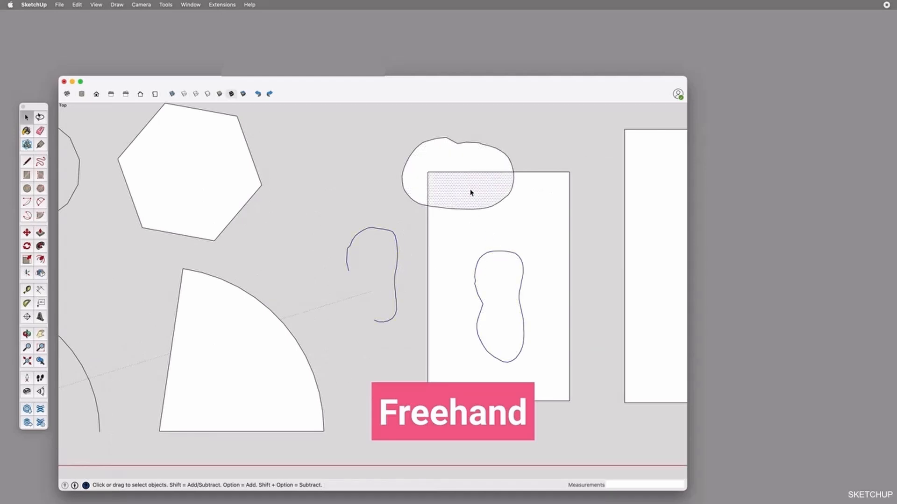
Select edge segments of the closed freehand loop around the rectangle's corner to examine how the overlap splits the curve
{"action": "left_click", "coordinate": [446, 209]}
{"action": "left_click", "coordinate": [404, 189]}
{"action": "scroll", "coordinate": [502, 184], "scroll_direction": "down", "scroll_amount": 5}
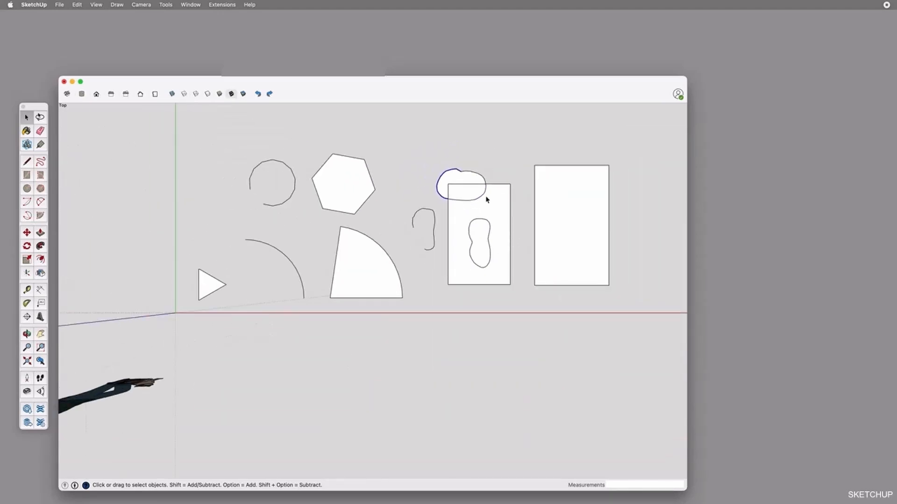
{"action": "scroll", "coordinate": [486, 199], "scroll_direction": "up", "scroll_amount": 2}
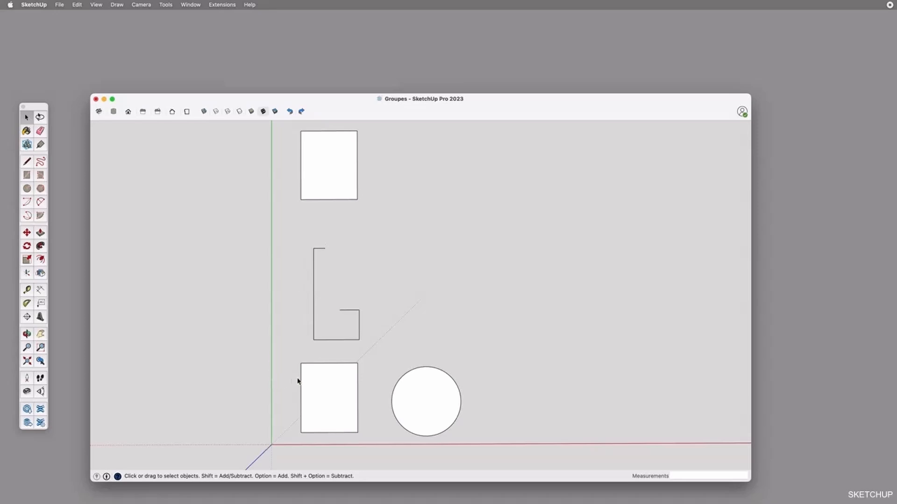
Try to move the lower rectangle's left edge along the green axis and its face, without selecting anything beforehand
{"action": "key", "text": "m"}
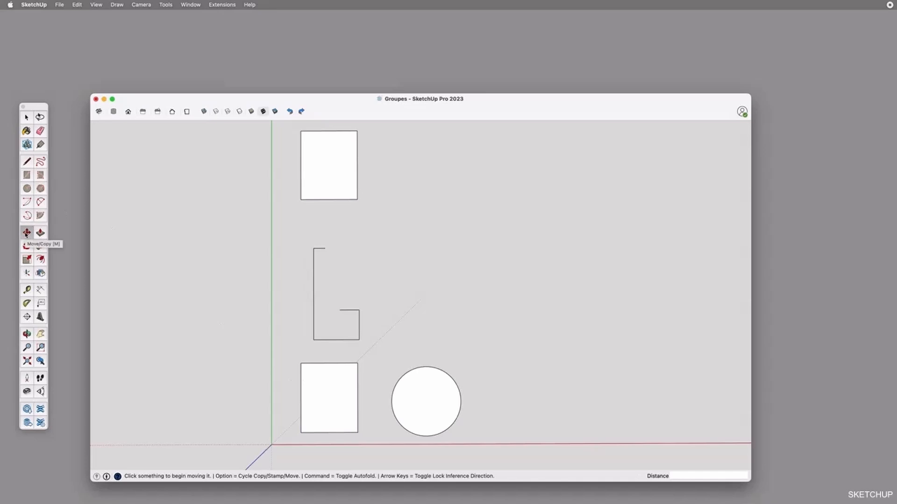
{"action": "left_click", "coordinate": [301, 384]}
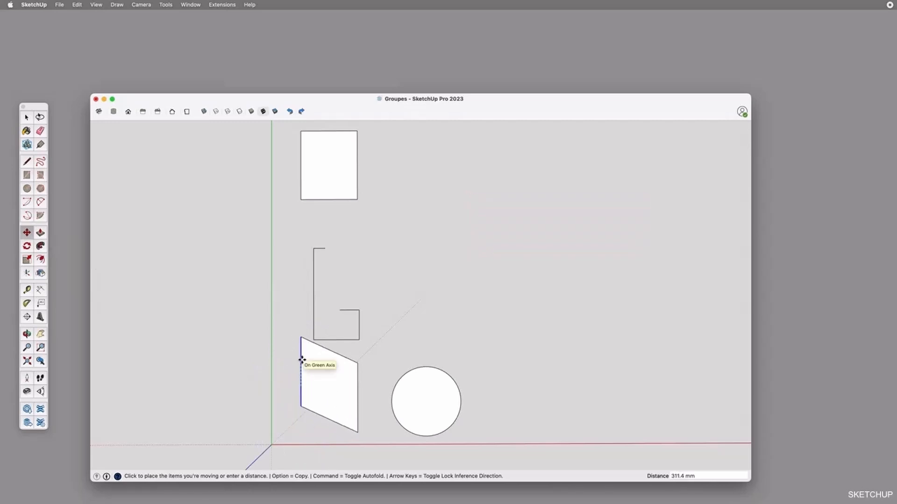
{"action": "key", "text": "Escape"}
{"action": "left_click", "coordinate": [333, 396]}
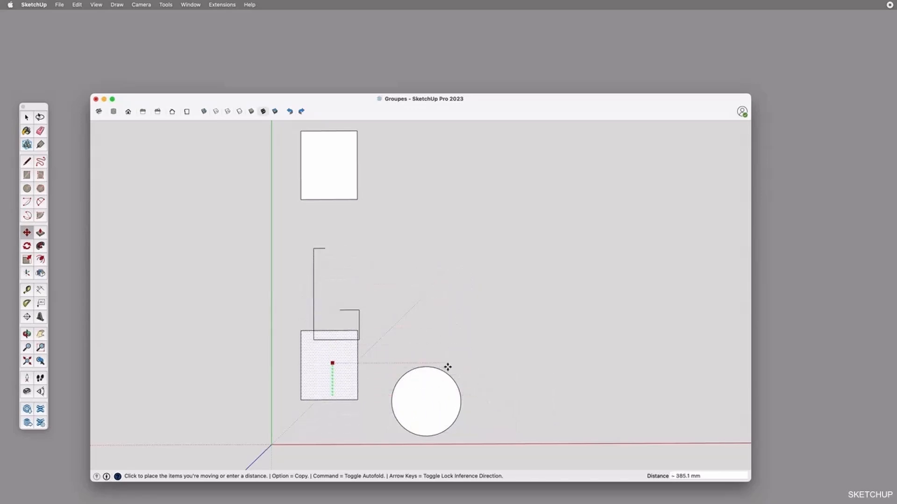
{"action": "key", "text": "Escape"}
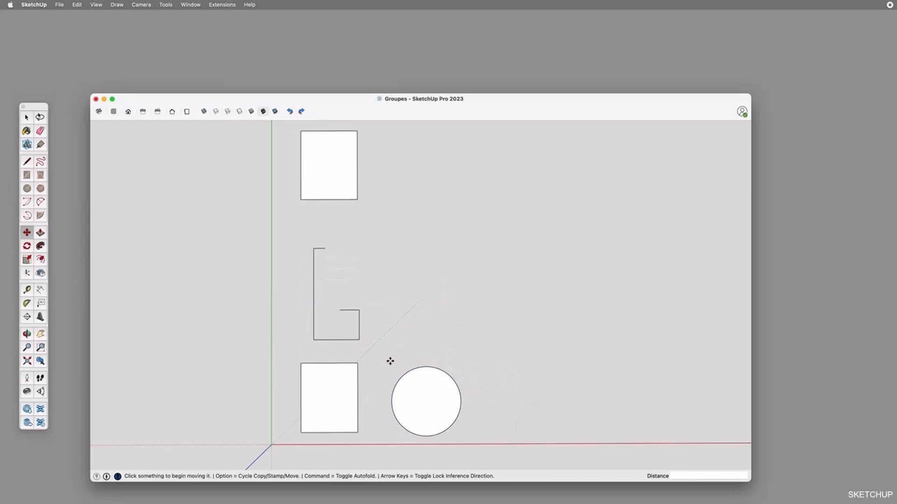
Select only the lower rectangle's top edge with a partial selection window and try to move it
{"action": "key", "text": "space"}
{"action": "left_click_drag", "start_coordinate": [293, 356], "coordinate": [386, 401]}
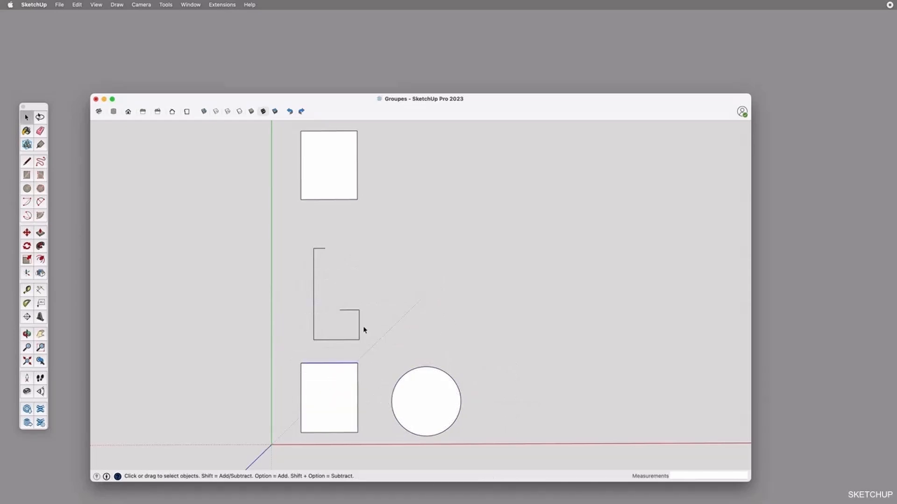
{"action": "key", "text": "m"}
{"action": "left_click", "coordinate": [333, 364]}
{"action": "key", "text": "Escape"}
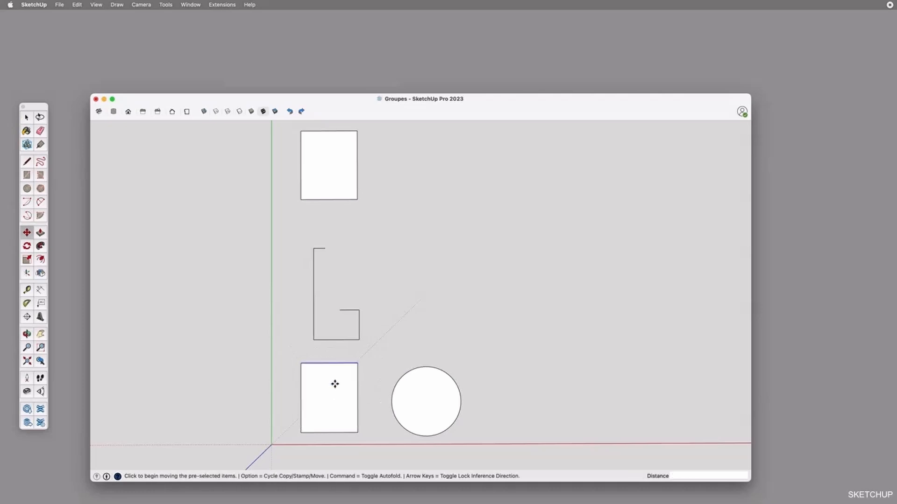
Try window selections around the open line shape to examine which edges each selection picks up
{"action": "key", "text": "space"}
{"action": "left_click_drag", "start_coordinate": [301, 226], "coordinate": [393, 339]}
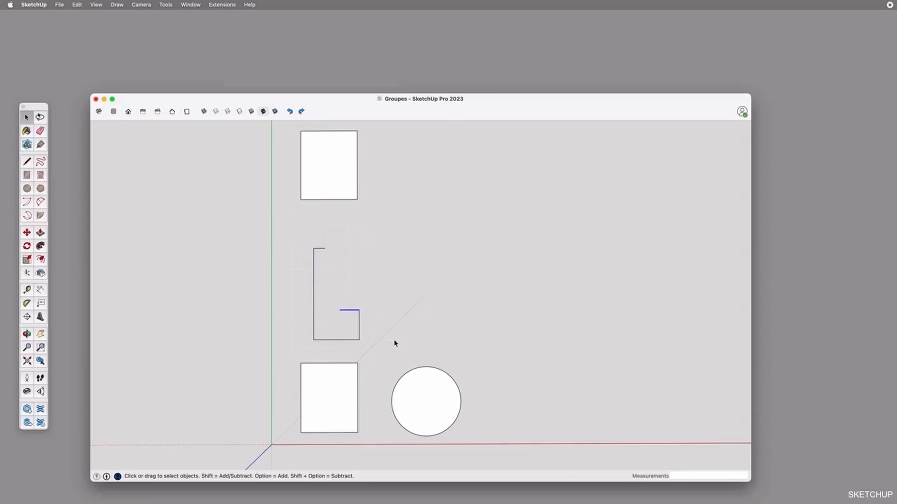
{"action": "left_click", "coordinate": [383, 341]}
{"action": "mouse_move", "coordinate": [327, 295]}
{"action": "left_mouse_down"}
{"action": "mouse_move", "coordinate": [378, 345]}
{"action": "mouse_move", "coordinate": [338, 301]}
{"action": "left_mouse_up"}
{"action": "mouse_move", "coordinate": [376, 329]}
{"action": "left_mouse_down"}
{"action": "mouse_move", "coordinate": [332, 295]}
{"action": "mouse_move", "coordinate": [380, 327]}
{"action": "left_mouse_up"}
{"action": "left_click", "coordinate": [379, 327]}
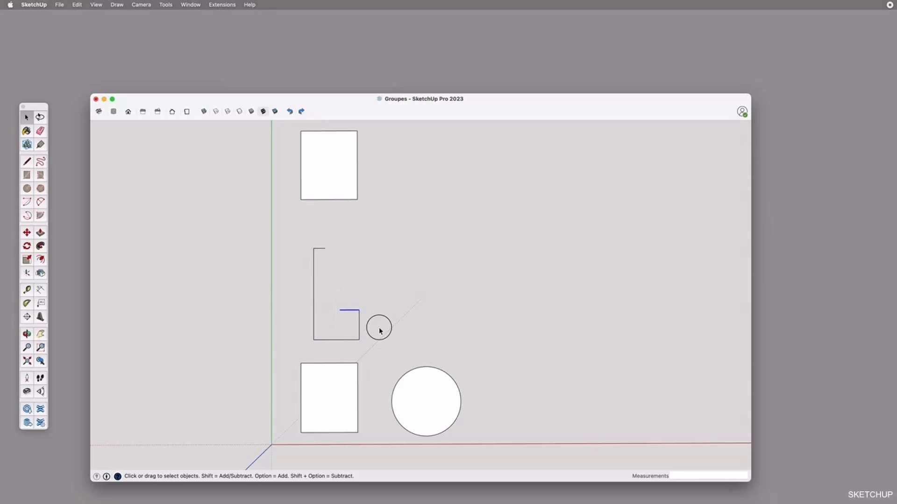
{"action": "left_click", "coordinate": [420, 407]}
{"action": "left_click", "coordinate": [347, 310]}
{"action": "key", "text": "Escape"}
Select the whole circle with its edge and face and try to move it
{"action": "left_click_drag", "start_coordinate": [376, 336], "coordinate": [476, 443]}
{"action": "key", "text": "m"}
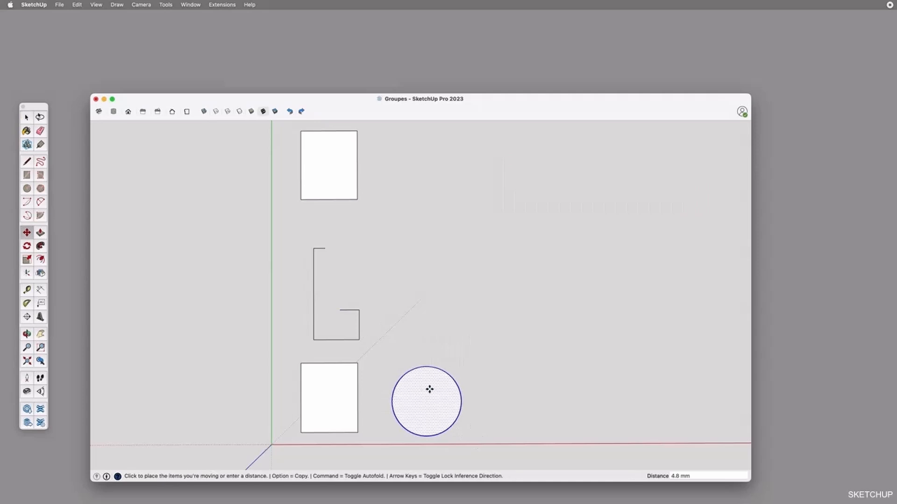
{"action": "key", "text": "space"}
Copy the whole lower rectangle by its bottom-left corner to the empty area above the circle, about 1717 mm away
{"action": "left_click_drag", "start_coordinate": [287, 348], "coordinate": [374, 449]}
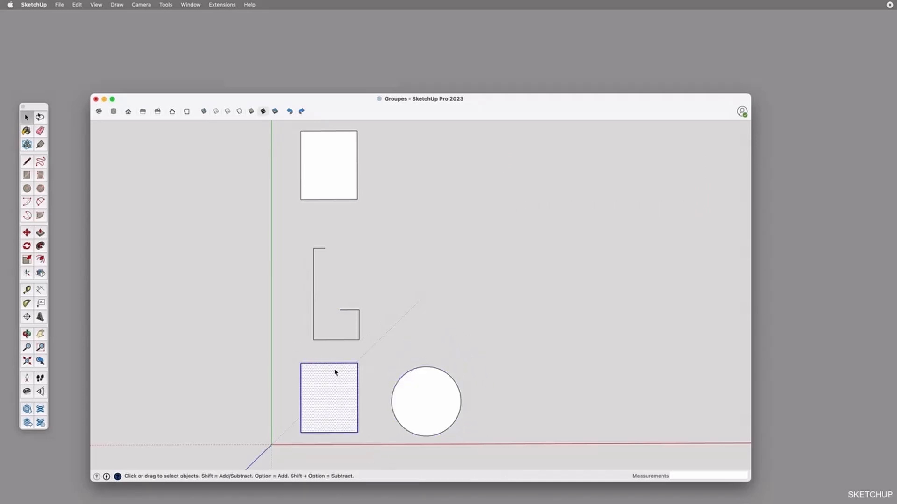
{"action": "key", "text": "m"}
{"action": "left_click", "coordinate": [304, 429]}
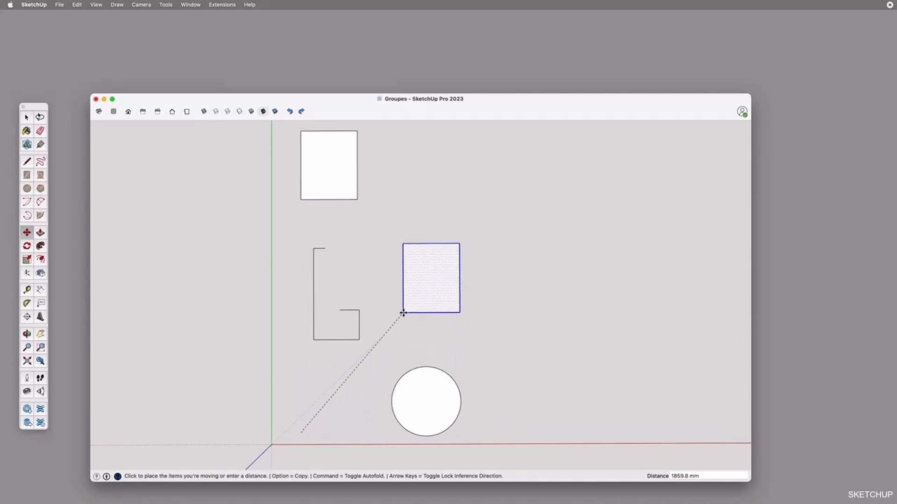
{"action": "scroll", "coordinate": [403, 313], "scroll_direction": "up", "scroll_amount": 2}
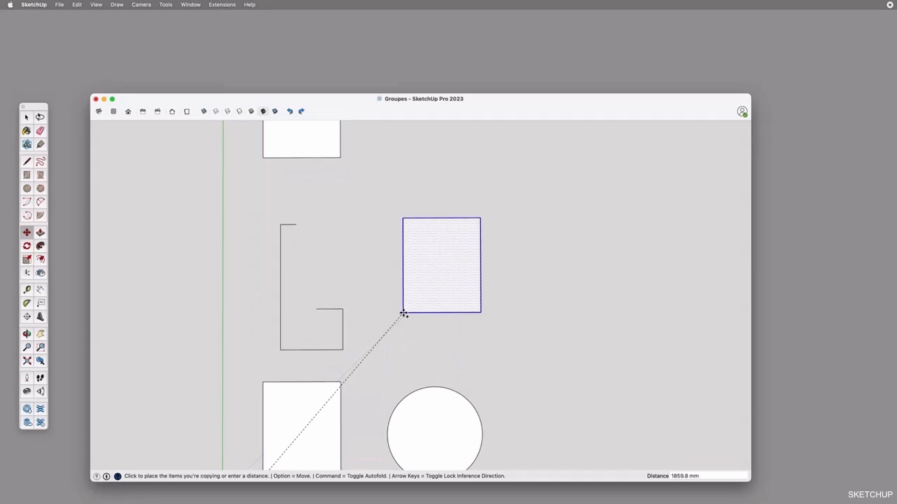
{"action": "key", "text": "alt"}
{"action": "key", "text": "alt"}
{"action": "key", "text": "alt"}
{"action": "key", "text": "alt"}
{"action": "key", "text": "alt"}
{"action": "key", "text": "alt"}
{"action": "key", "text": "alt"}
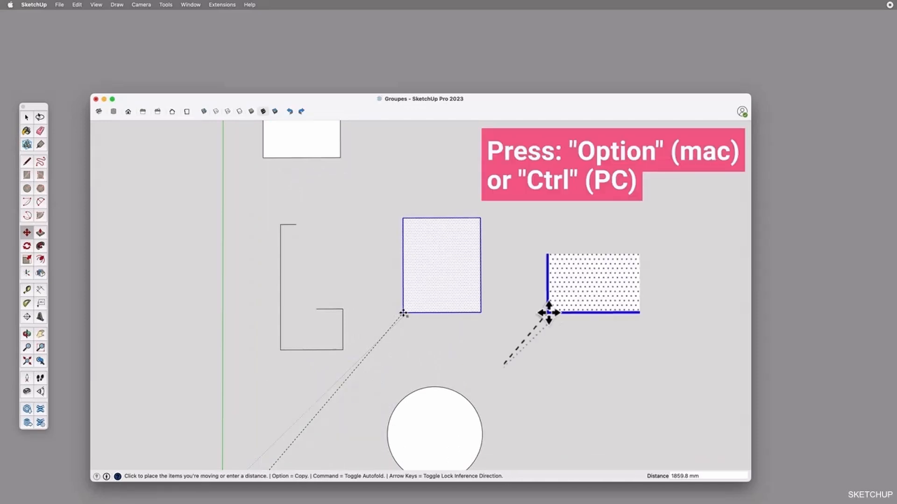
{"action": "key", "text": "alt"}
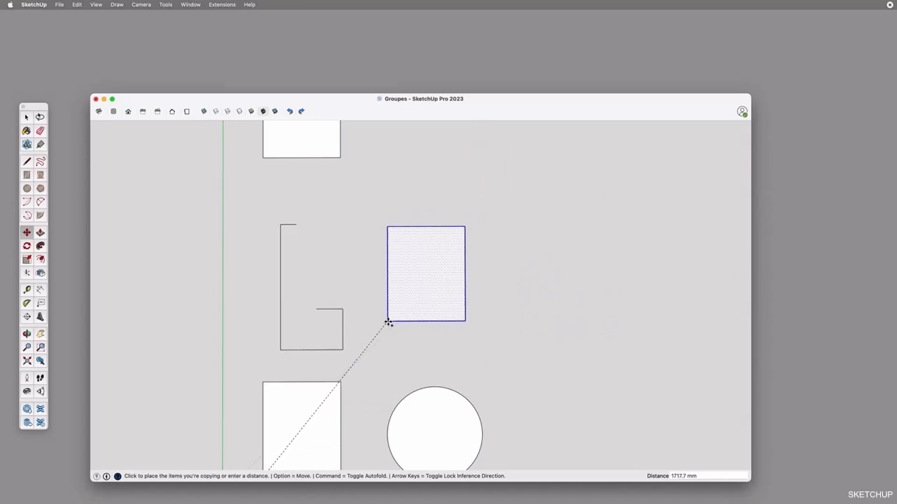
{"action": "left_click", "coordinate": [388, 320]}
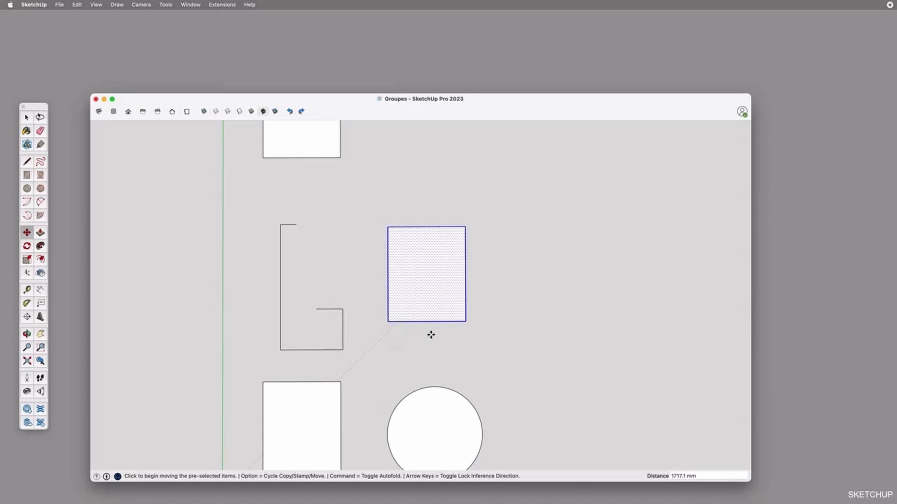
Copy the new rectangle diagonally up and to the right so that it partly overlaps the first copy
{"action": "left_click", "coordinate": [388, 321]}
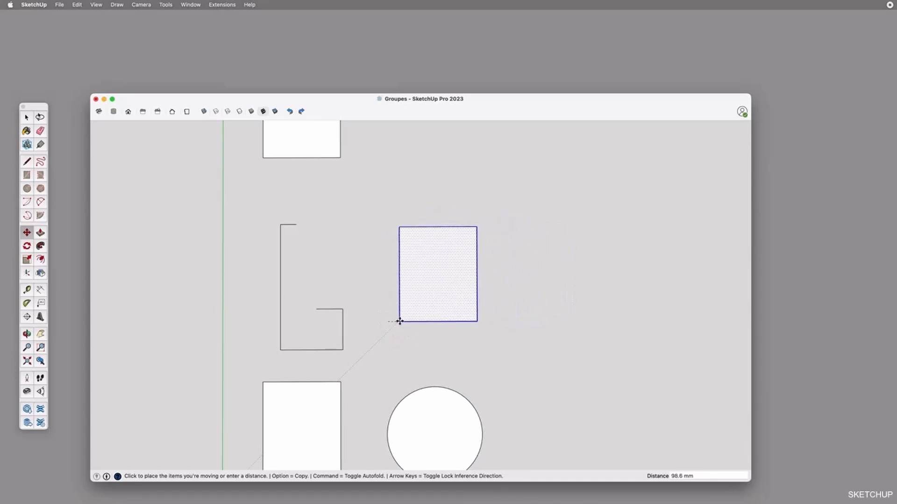
{"action": "key", "text": "alt"}
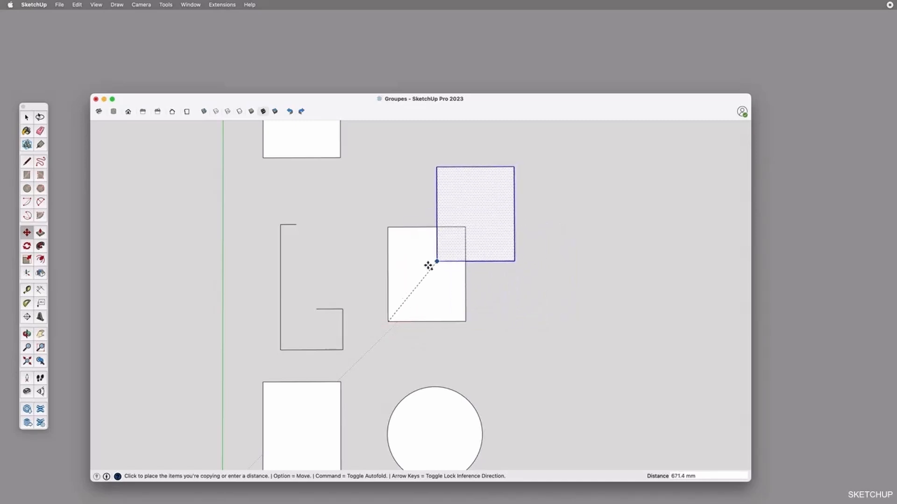
{"action": "left_click", "coordinate": [422, 281]}
{"action": "scroll", "coordinate": [409, 286], "scroll_direction": "down", "scroll_amount": 3}
Copy the circle with its face 1200 mm along the red axis to the right and clear the selection
{"action": "key", "text": "space"}
{"action": "double_click", "coordinate": [417, 394]}
{"action": "key", "text": "m"}
{"action": "left_click", "coordinate": [415, 377]}
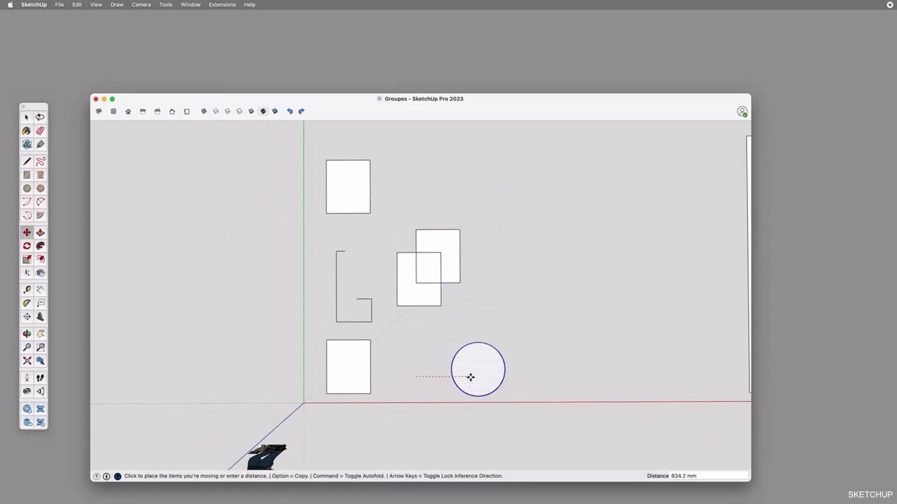
{"action": "key", "text": "alt"}
{"action": "type", "text": "1"}
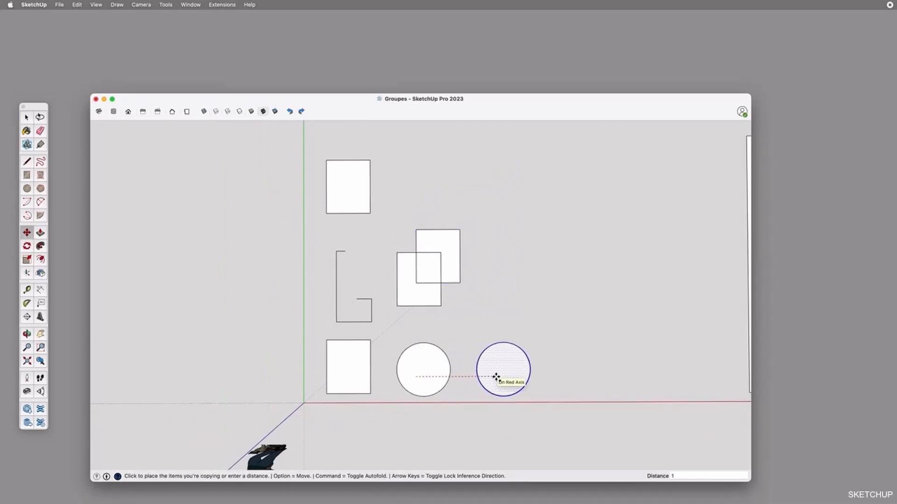
{"action": "type", "text": "200"}
{"action": "key", "text": "Return"}
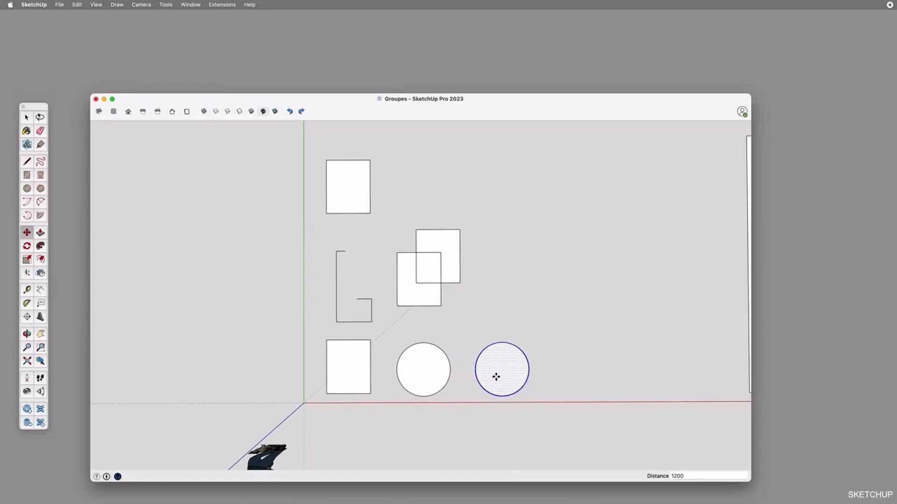
{"action": "key", "text": "space"}
{"action": "left_click", "coordinate": [481, 307]}
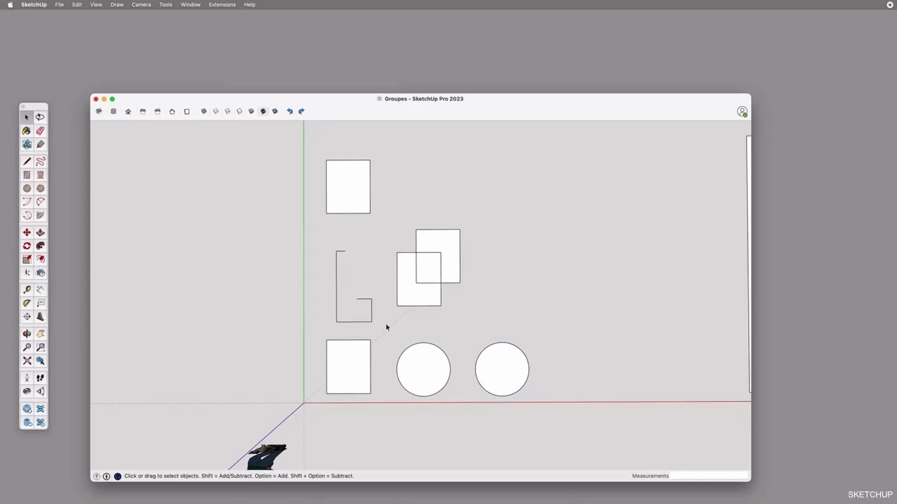
Select the faces and edges of the two overlapping rectangles in turn to examine how the overlap divides them
{"action": "scroll", "coordinate": [410, 285], "scroll_direction": "up", "scroll_amount": 2}
{"action": "left_click", "coordinate": [427, 264]}
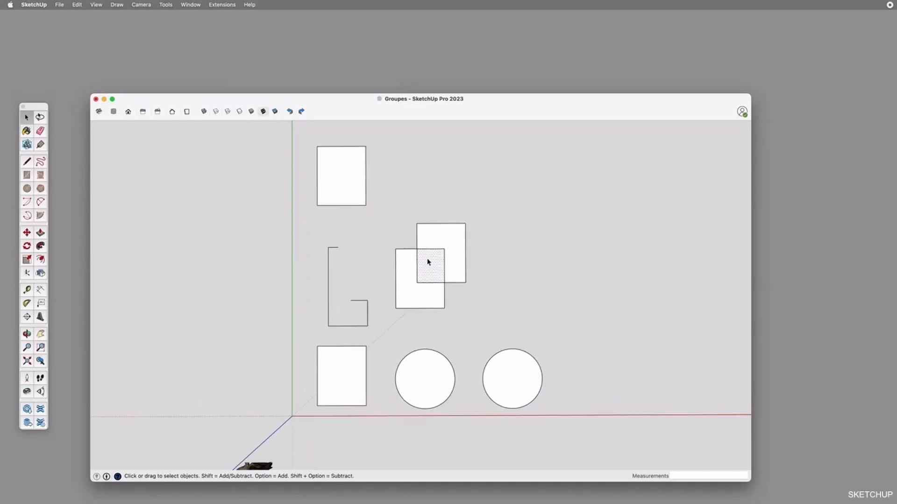
{"action": "left_click", "coordinate": [427, 251]}
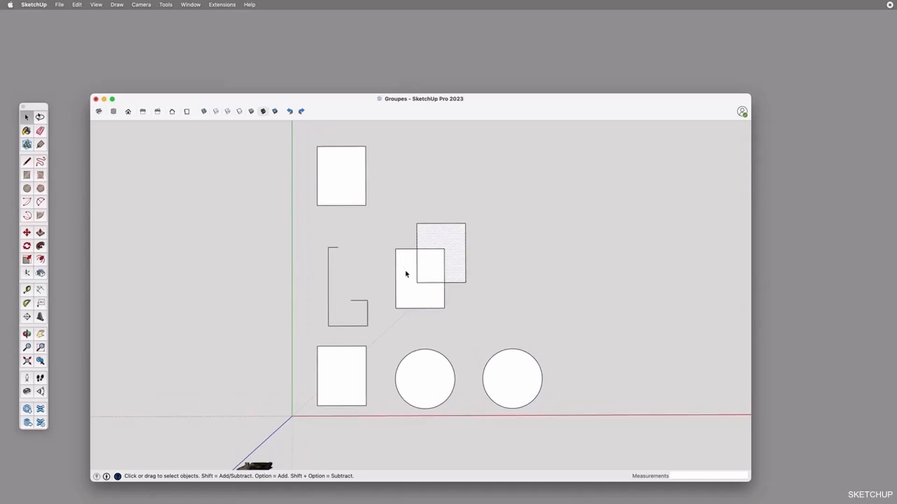
{"action": "left_click", "coordinate": [451, 286]}
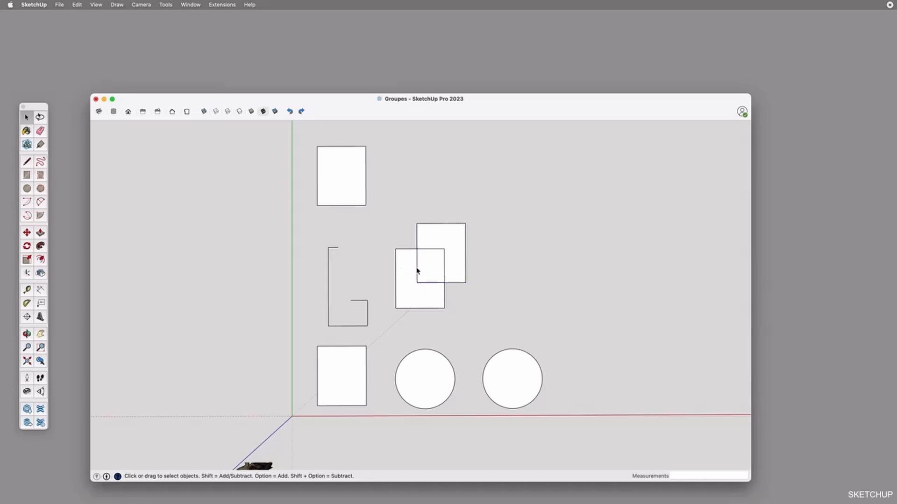
{"action": "left_click", "coordinate": [430, 242]}
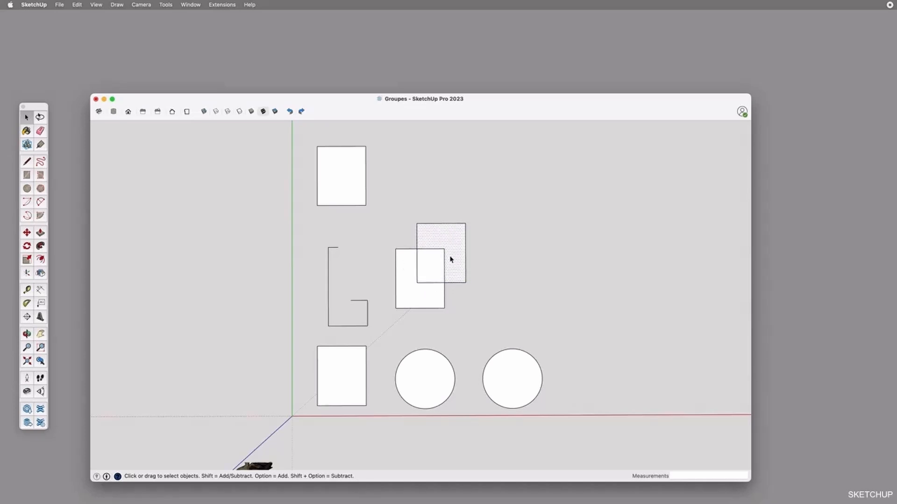
{"action": "left_click", "coordinate": [439, 251]}
{"action": "left_click", "coordinate": [431, 265]}
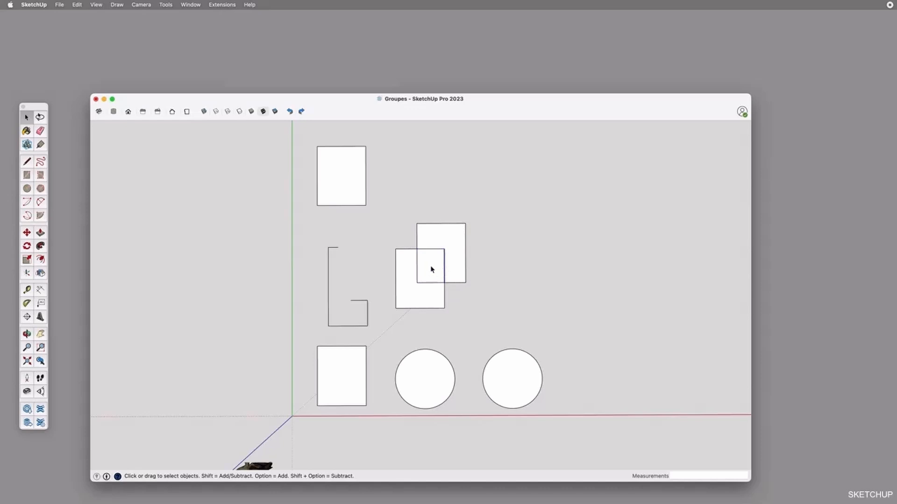
{"action": "left_click", "coordinate": [410, 271]}
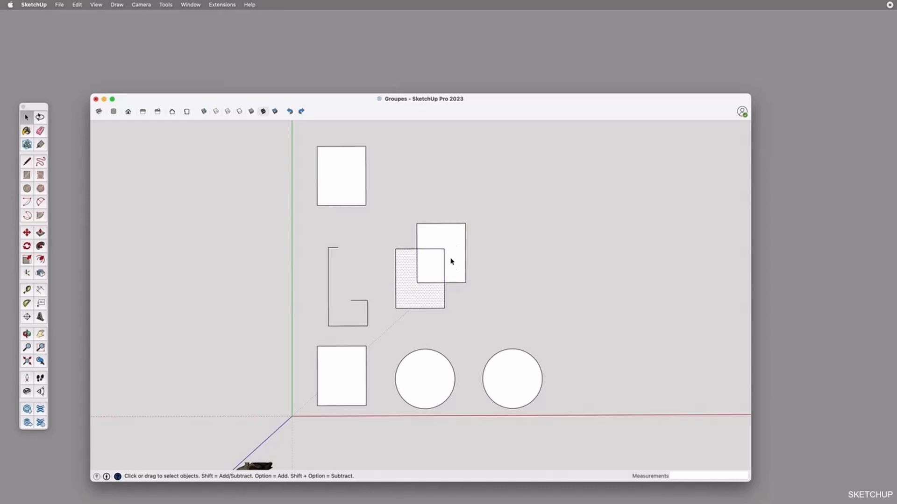
{"action": "left_click", "coordinate": [434, 231]}
{"action": "left_click", "coordinate": [379, 238]}
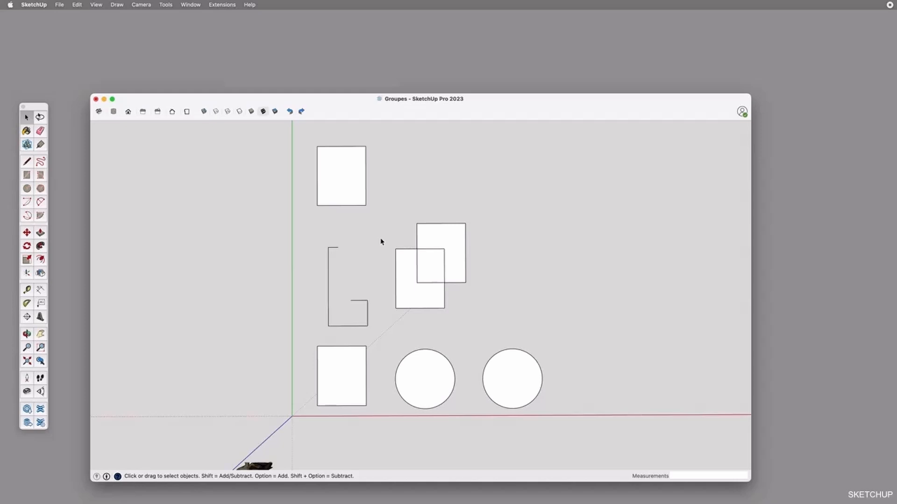
Group the lower rectangle's edges and face
{"action": "mouse_move", "coordinate": [310, 347]}
{"action": "left_mouse_down"}
{"action": "mouse_move", "coordinate": [370, 392]}
{"action": "mouse_move", "coordinate": [380, 429]}
{"action": "left_mouse_up"}
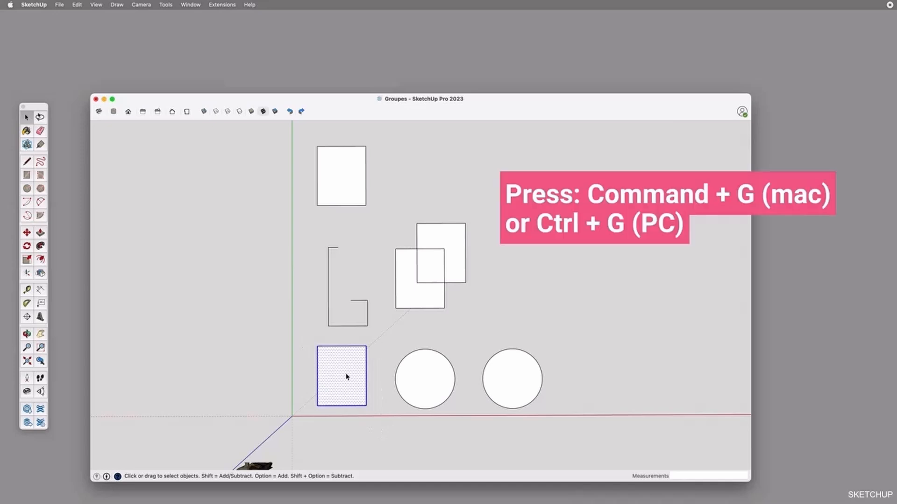
{"action": "key", "text": "super+g"}
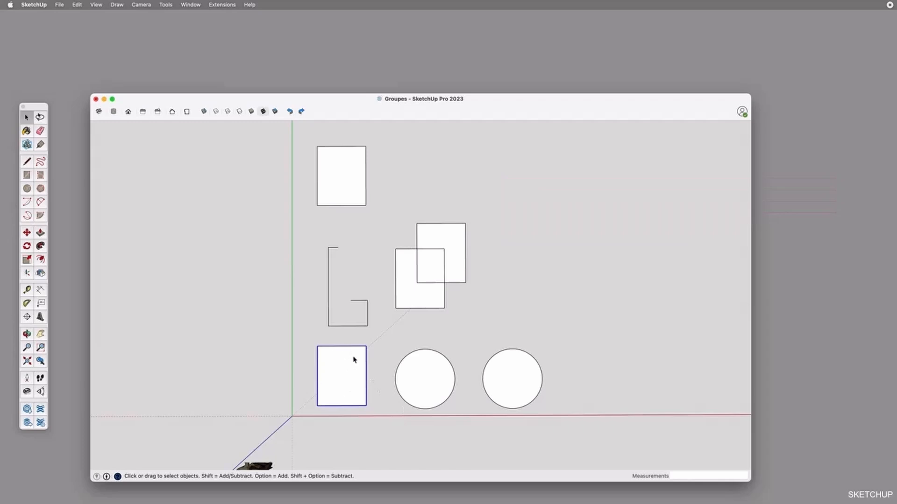
{"action": "key", "text": "m"}
{"action": "left_click", "coordinate": [318, 405]}
{"action": "key", "text": "Escape"}
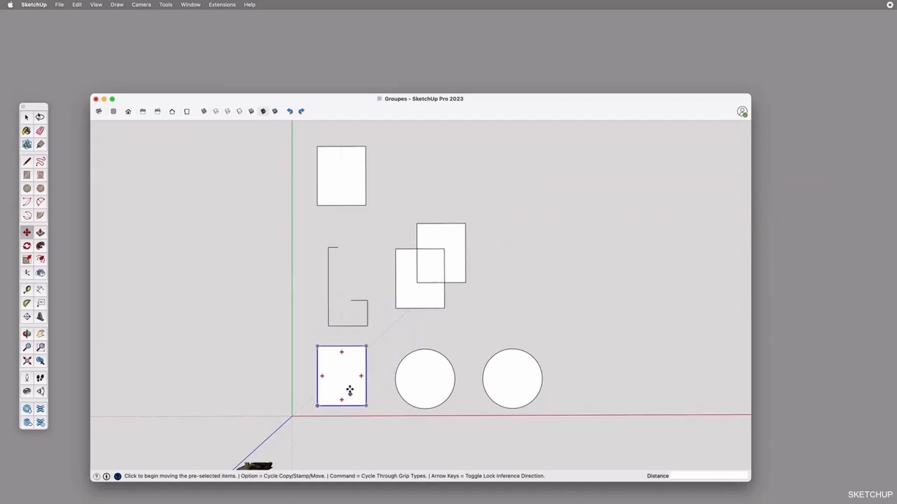
{"action": "key", "text": "space"}
Copy the rectangle group to the right of the overlapping rectangles, and copy it again about 451 mm diagonally so the two groups overlap
{"action": "key", "text": "m"}
{"action": "left_click", "coordinate": [318, 406]}
{"action": "key", "text": "alt"}
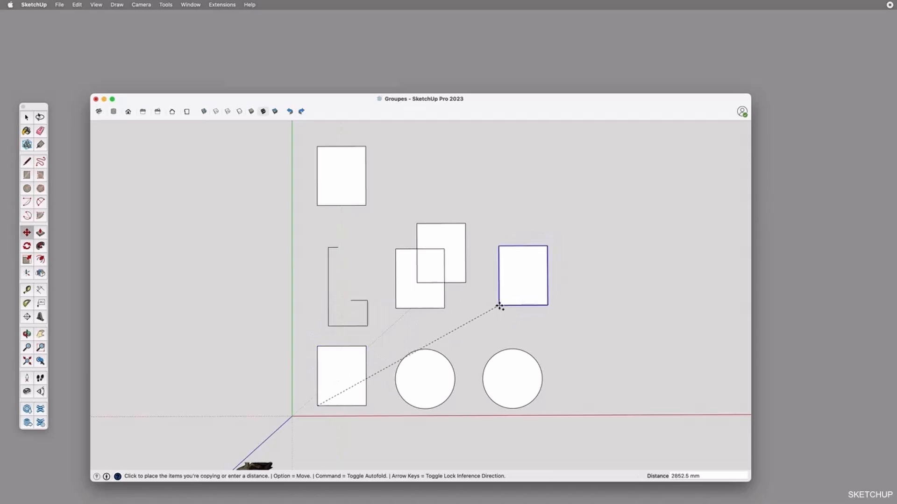
{"action": "left_click", "coordinate": [498, 306]}
{"action": "left_click", "coordinate": [499, 306]}
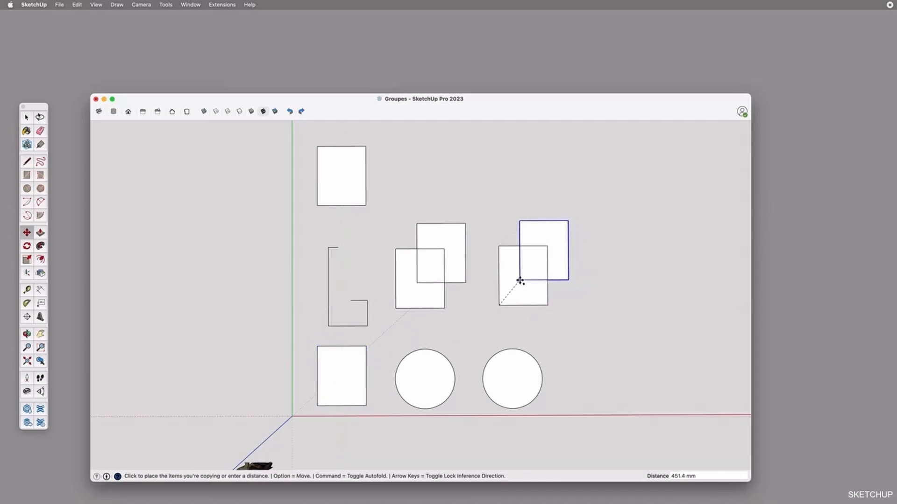
{"action": "left_click", "coordinate": [520, 281]}
{"action": "key", "text": "space"}
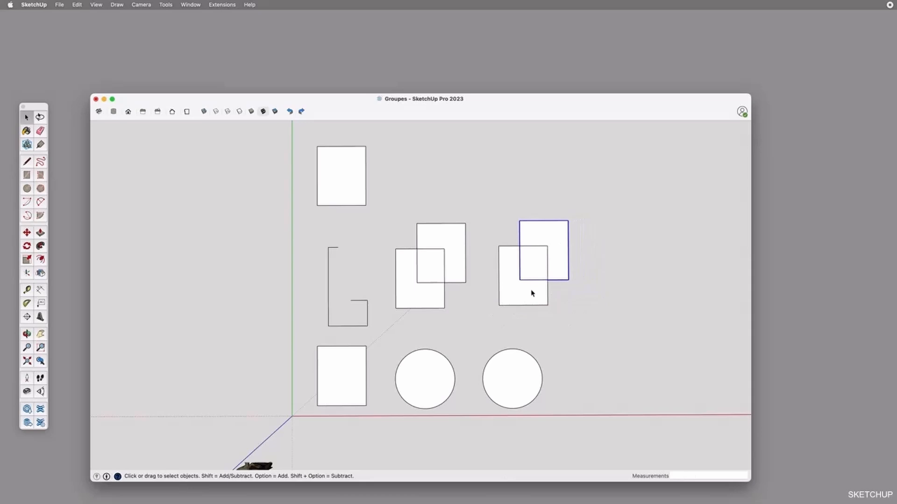
Try moving the upper grouped rectangle away from the lower grouped one
{"action": "key", "text": "m"}
{"action": "left_click", "coordinate": [561, 263]}
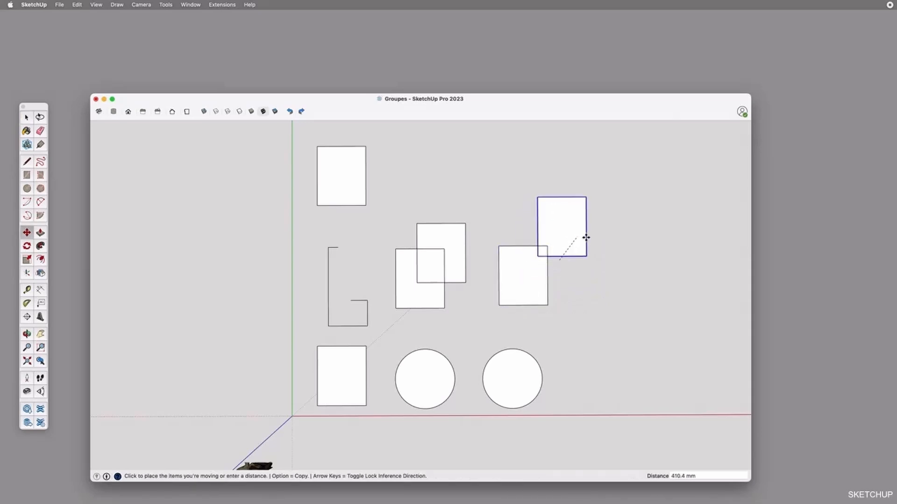
{"action": "key", "text": "Escape"}
{"action": "key", "text": "space"}
Try moving the upper rectangle's face in the ungrouped overlapping pair
{"action": "left_click", "coordinate": [446, 266]}
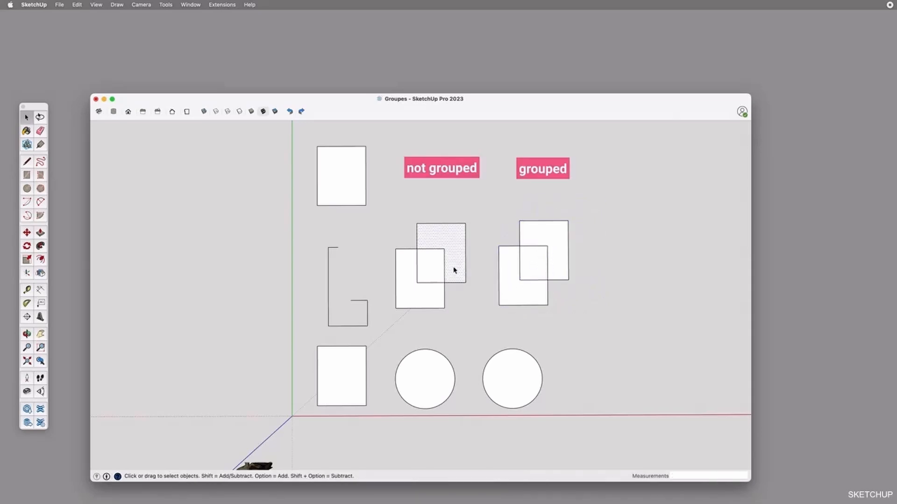
{"action": "key", "text": "m"}
{"action": "left_click", "coordinate": [455, 267]}
{"action": "key", "text": "Escape"}
{"action": "key", "text": "space"}
Try moving the upper and the lower rectangle of the grouped pair separately for comparison
{"action": "left_click", "coordinate": [549, 266]}
{"action": "key", "text": "m"}
{"action": "left_click", "coordinate": [551, 265]}
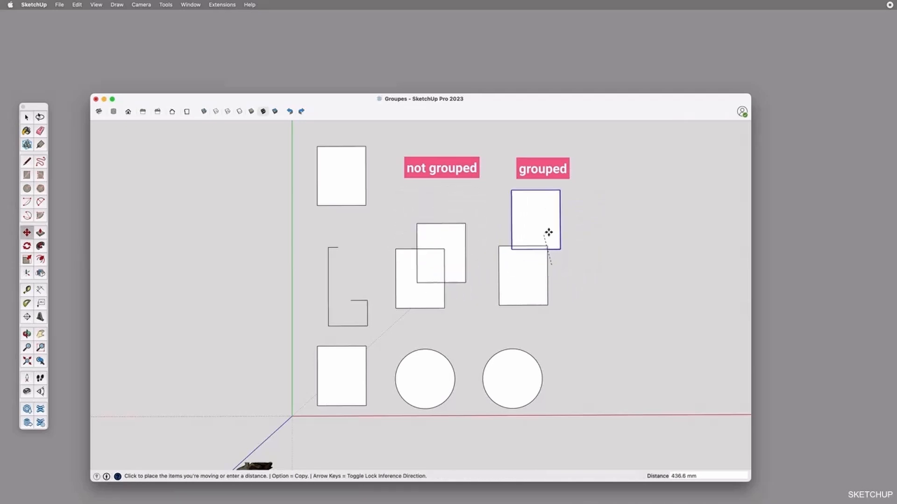
{"action": "key", "text": "Escape"}
{"action": "key", "text": "space"}
{"action": "left_click", "coordinate": [505, 291]}
{"action": "key", "text": "m"}
{"action": "left_click", "coordinate": [507, 293]}
{"action": "key", "text": "Escape"}
{"action": "key", "text": "space"}
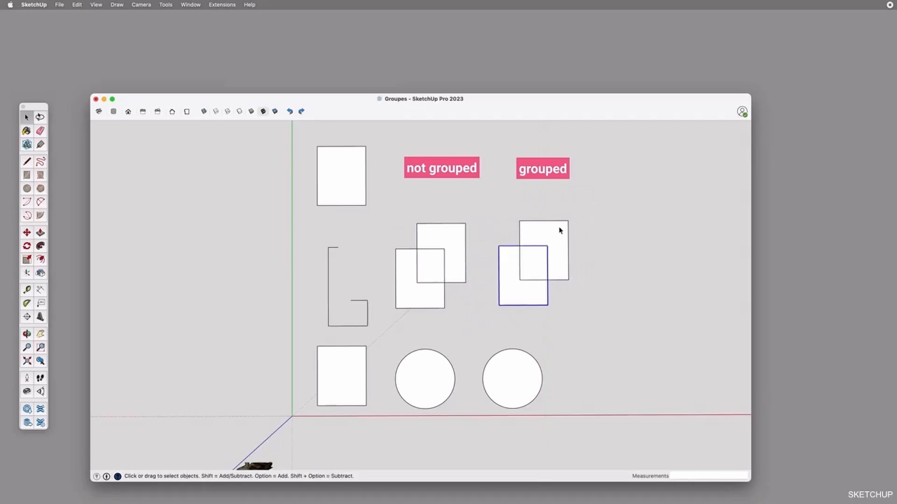
Explode both rectangle groups in the right-hand overlapping pair
{"action": "left_click", "coordinate": [564, 238]}
{"action": "right_click", "coordinate": [559, 233]}
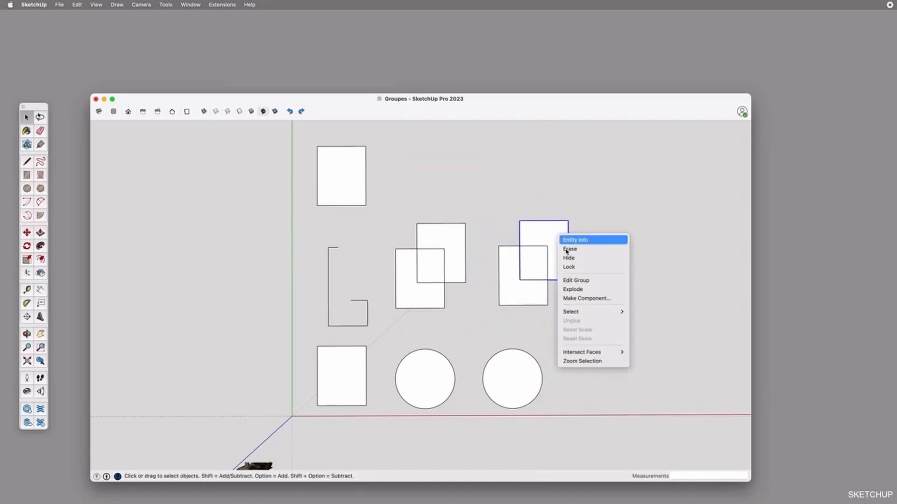
{"action": "left_click", "coordinate": [572, 290]}
{"action": "right_click", "coordinate": [530, 298]}
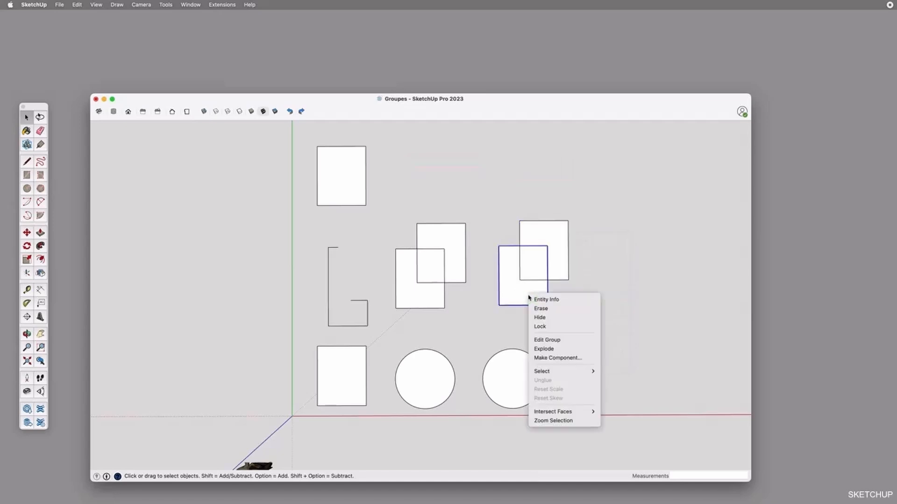
{"action": "left_click", "coordinate": [543, 349]}
Try moving the overlap face of the exploded rectangles, and clear the selection
{"action": "left_click", "coordinate": [528, 265]}
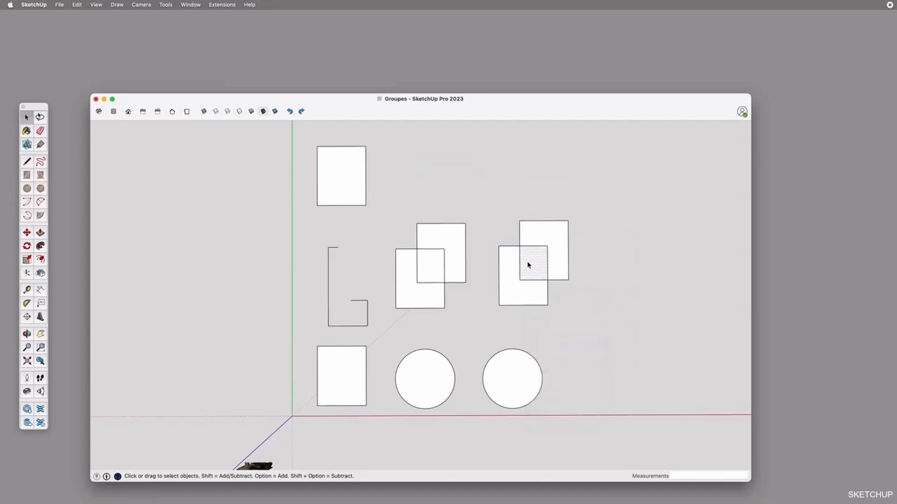
{"action": "key", "text": "m"}
{"action": "left_click", "coordinate": [529, 264]}
{"action": "key", "text": "Escape"}
{"action": "key", "text": "space"}
{"action": "left_click", "coordinate": [596, 254]}
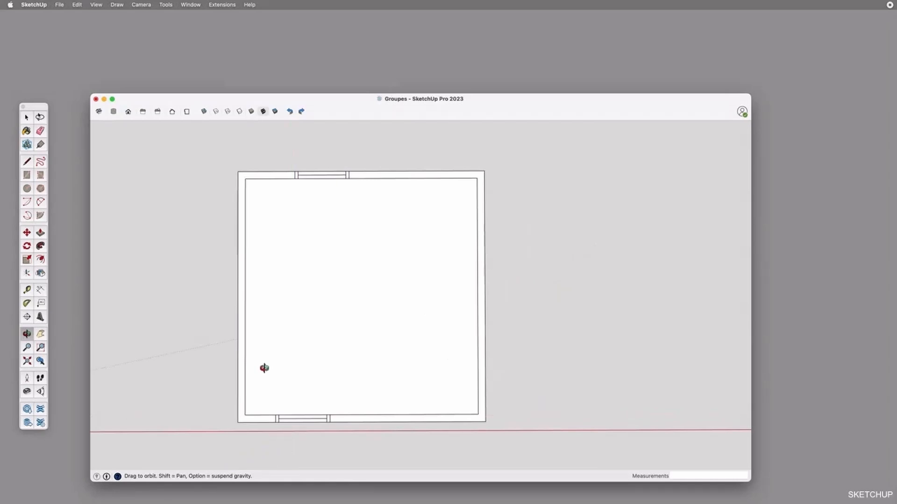
Select the faces of the window in the room plan's lower wall and copy the window to the right along the wall
{"action": "key", "text": "space"}
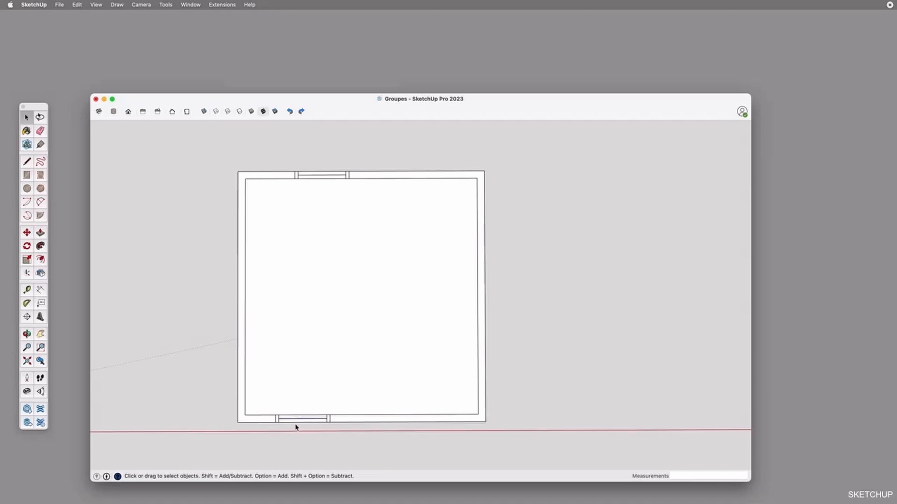
{"action": "scroll", "coordinate": [295, 428], "scroll_direction": "up", "scroll_amount": 3}
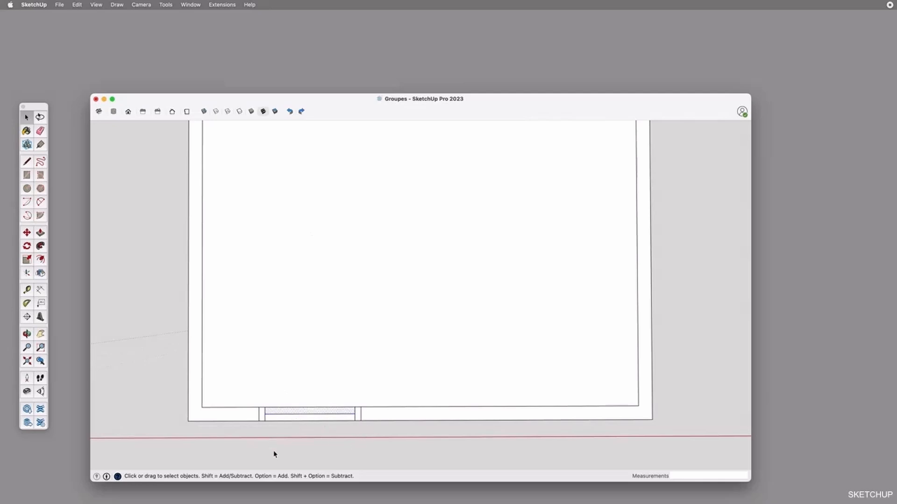
{"action": "scroll", "coordinate": [319, 425], "scroll_direction": "up", "scroll_amount": 2}
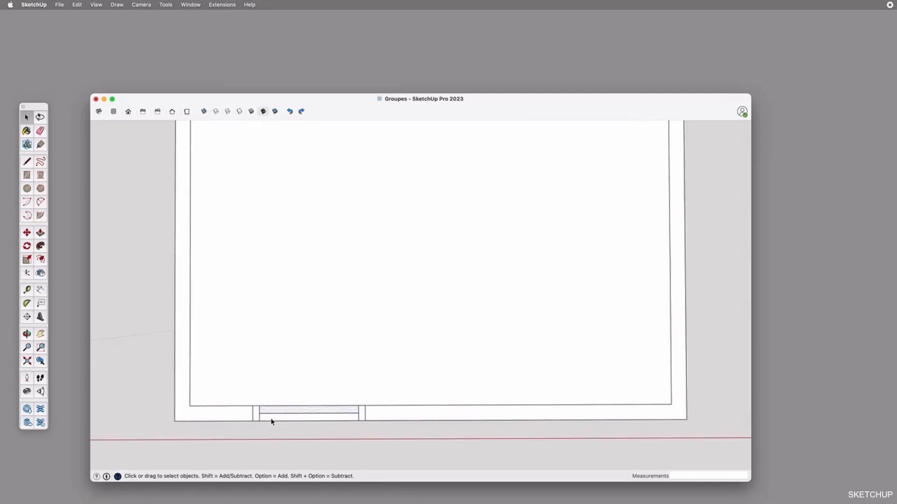
{"action": "key", "text": "shift"}
{"action": "left_click", "coordinate": [265, 416], "text": "shift"}
{"action": "left_click", "coordinate": [256, 414], "text": "shift"}
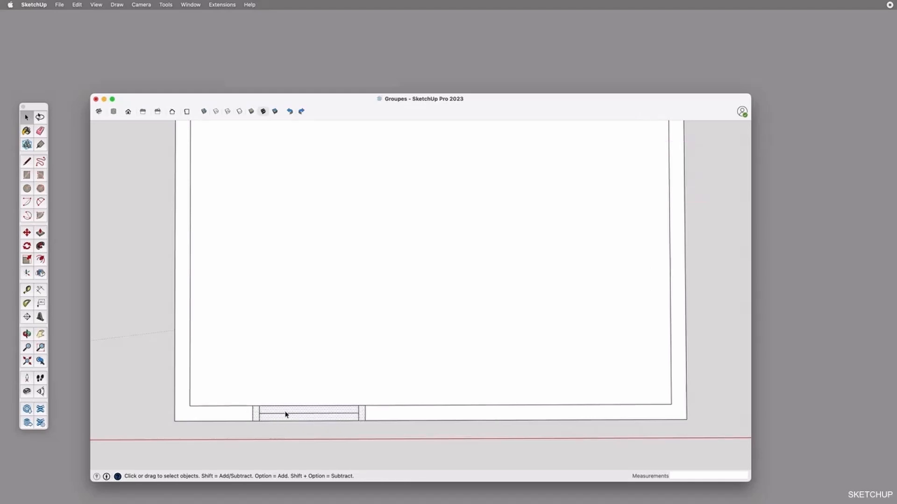
{"action": "key", "text": "m"}
{"action": "left_click", "coordinate": [250, 405]}
{"action": "key", "text": "alt"}
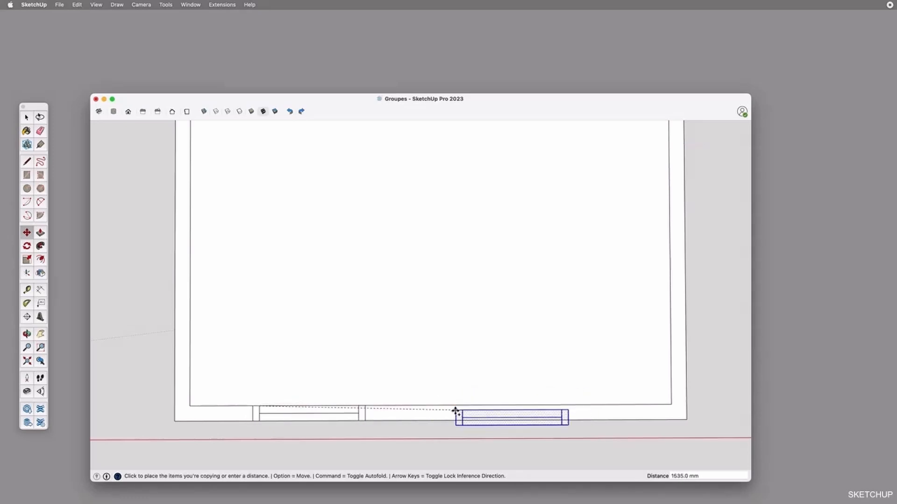
{"action": "key", "text": "alt"}
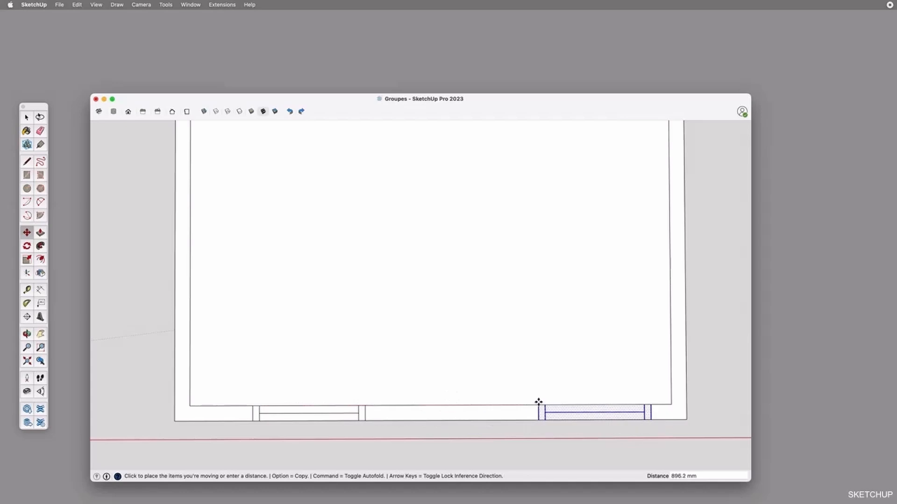
Try copying the window about 961 mm further so it overlaps the inner wall line, and undo the copy
{"action": "key", "text": "alt"}
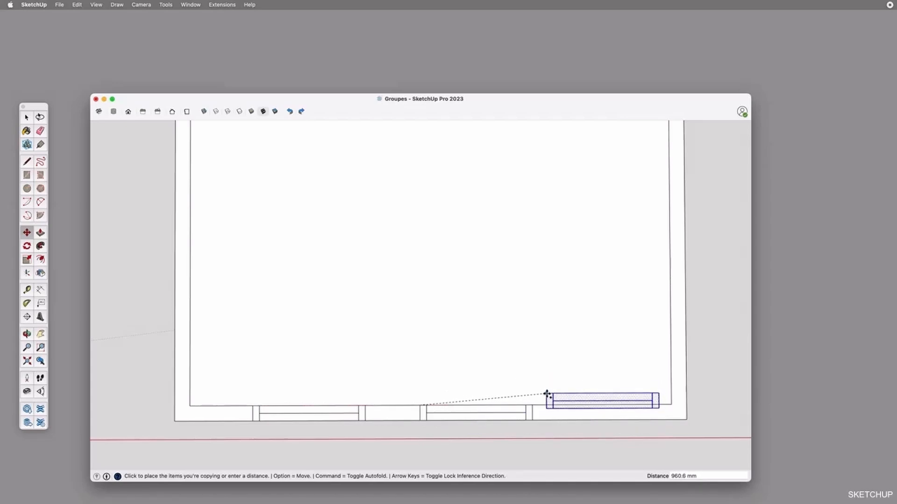
{"action": "left_click", "coordinate": [547, 394]}
{"action": "key", "text": "space"}
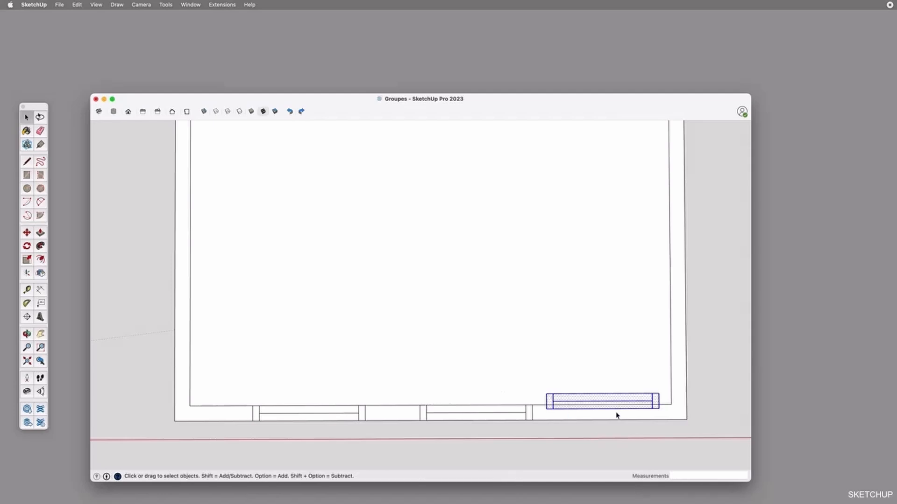
{"action": "double_click", "coordinate": [592, 397]}
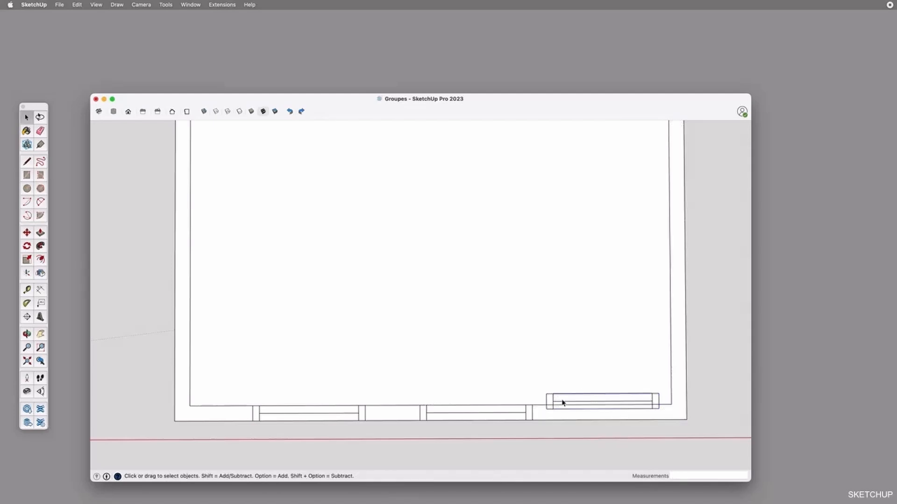
{"action": "key", "text": "super+z"}
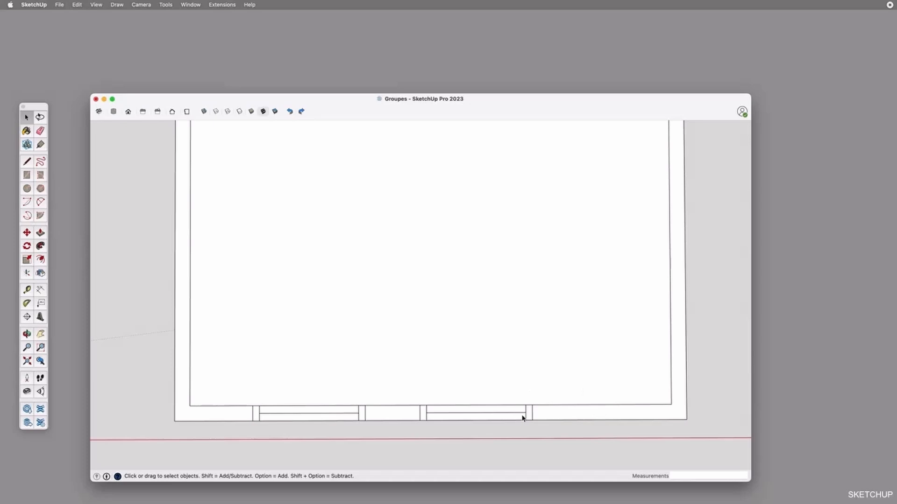
Try copying the left window to the right part of the lower wall and shifting the copy off the wall, and undo both
{"action": "scroll", "coordinate": [530, 419], "scroll_direction": "down", "scroll_amount": 2}
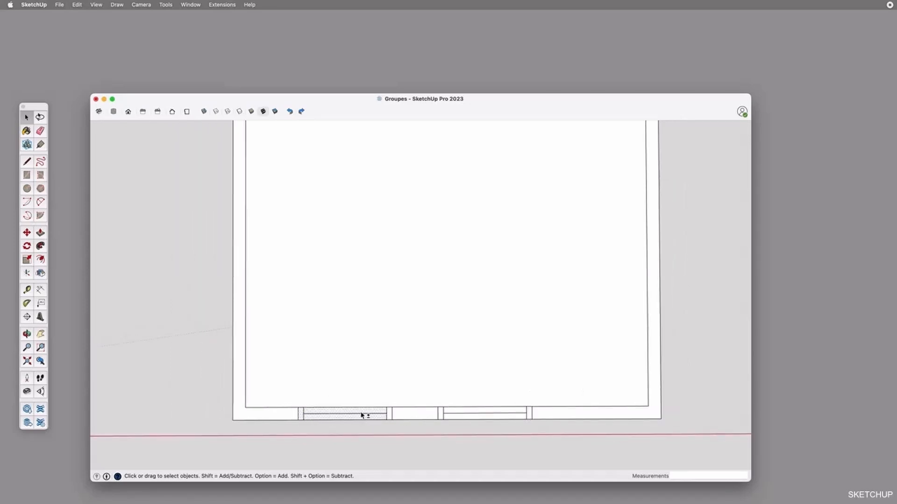
{"action": "left_click", "coordinate": [391, 418]}
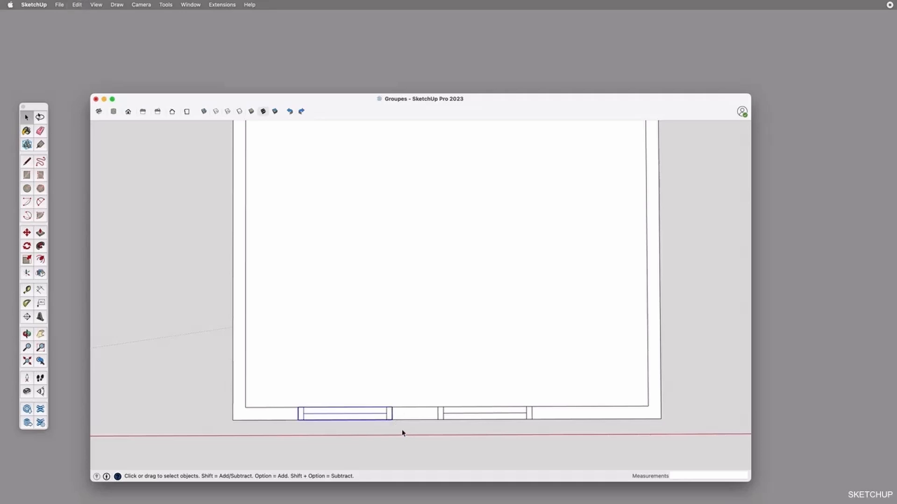
{"action": "key", "text": "m"}
{"action": "left_click", "coordinate": [300, 421]}
{"action": "key", "text": "alt"}
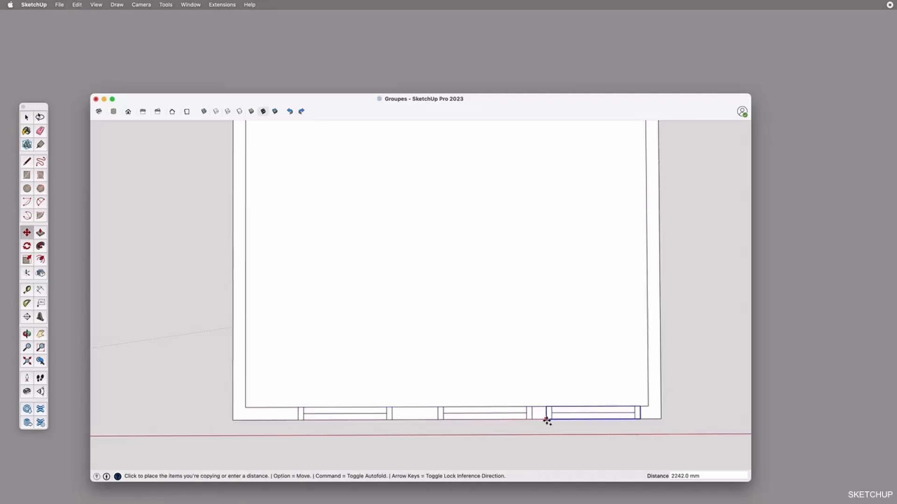
{"action": "left_click", "coordinate": [550, 413]}
{"action": "left_click", "coordinate": [550, 413]}
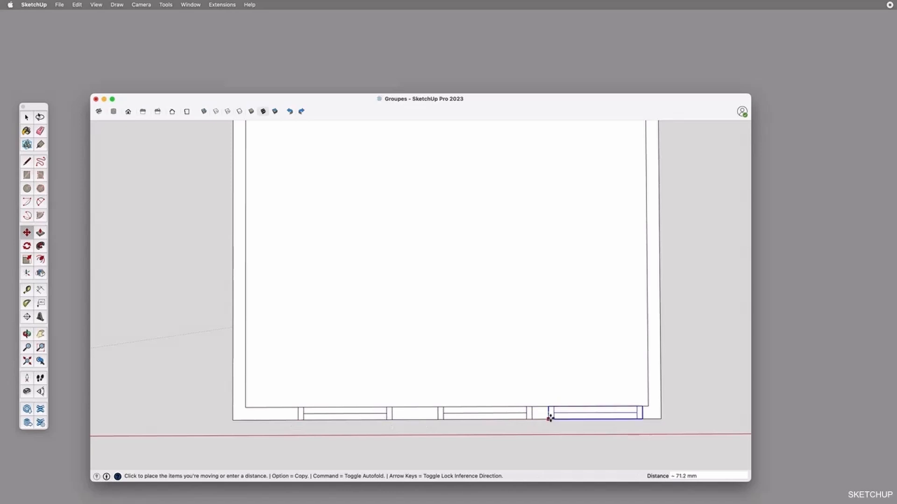
{"action": "left_click", "coordinate": [550, 425]}
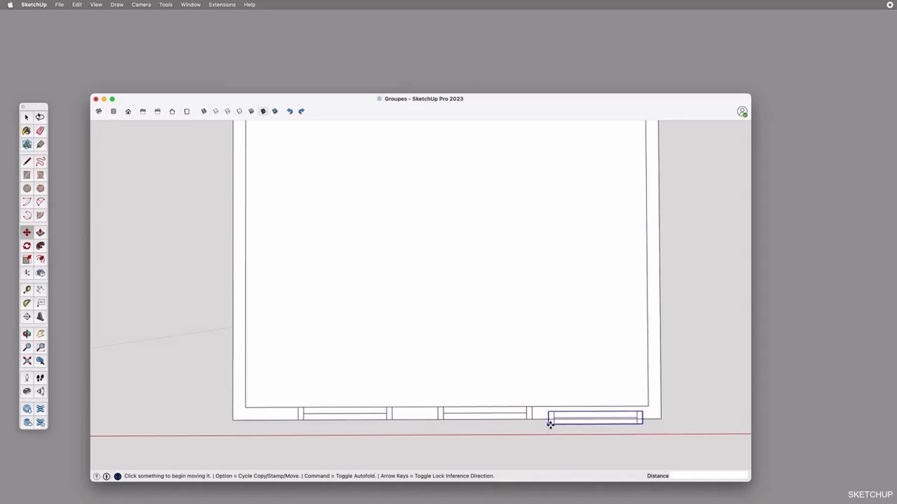
{"action": "key", "text": "super+z"}
{"action": "key", "text": "super+z"}
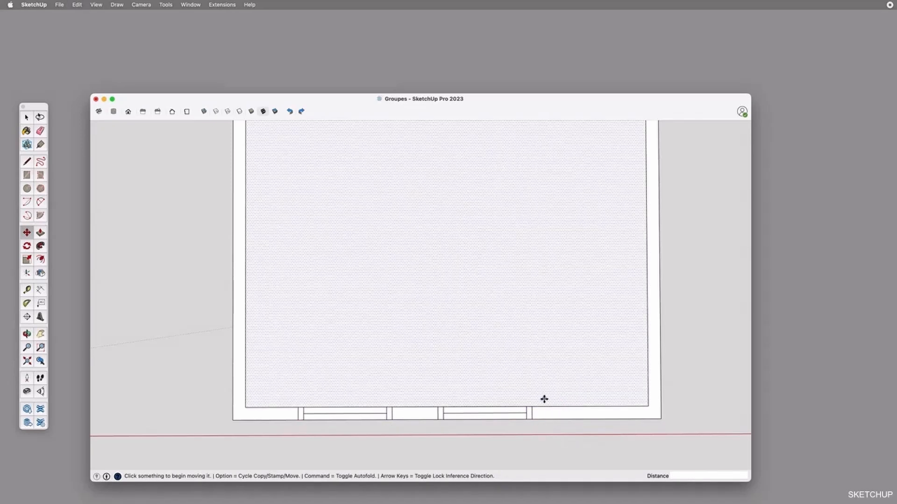
Select the left window in the lower wall and try moving it by its upper-left corner
{"action": "scroll", "coordinate": [545, 397], "scroll_direction": "down", "scroll_amount": 1}
{"action": "middle_click_drag", "start_coordinate": [544, 395], "coordinate": [528, 364], "text": "shift"}
{"action": "scroll", "coordinate": [534, 360], "scroll_direction": "down", "scroll_amount": 2}
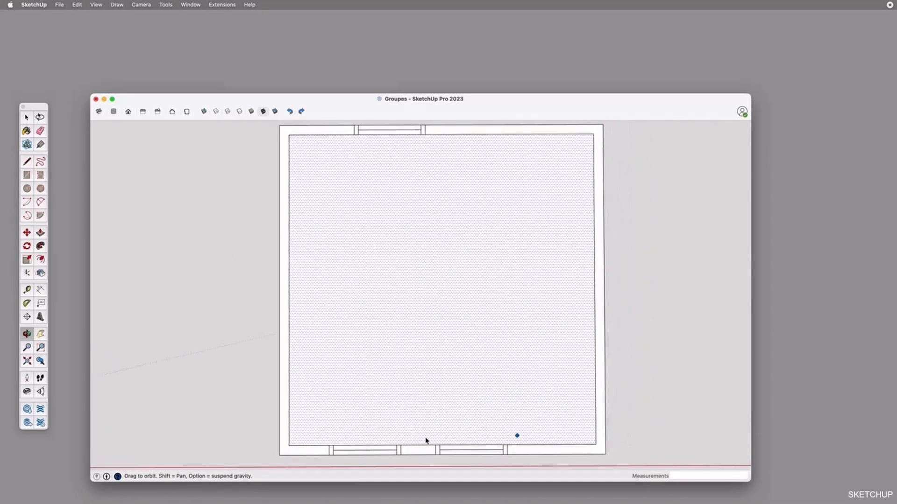
{"action": "left_click", "coordinate": [388, 447]}
{"action": "scroll", "coordinate": [370, 458], "scroll_direction": "up", "scroll_amount": 3}
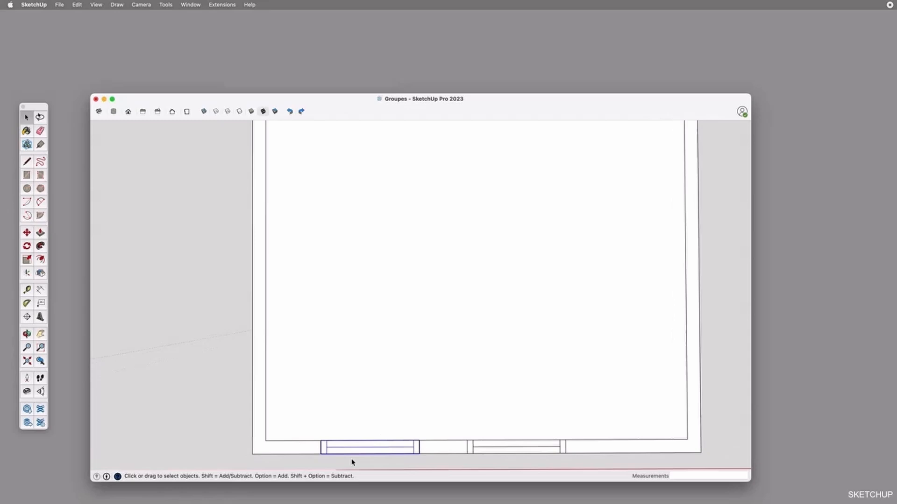
{"action": "key", "text": "m"}
{"action": "left_click", "coordinate": [320, 440]}
{"action": "scroll", "coordinate": [344, 394], "scroll_direction": "down", "scroll_amount": 1}
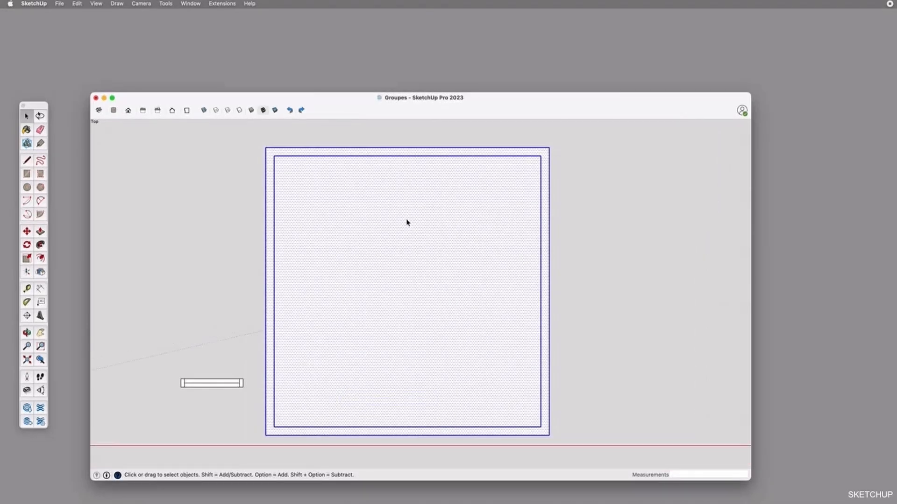
Group the room's walls and floor, and group the separate window beside the room
{"action": "key", "text": "g"}
{"action": "left_click", "coordinate": [206, 395]}
{"action": "left_click_drag", "start_coordinate": [170, 365], "coordinate": [258, 410]}
{"action": "key", "text": "g"}
Move the window group into the left part of the lower wall and copy it to the right along the wall
{"action": "key", "text": "m"}
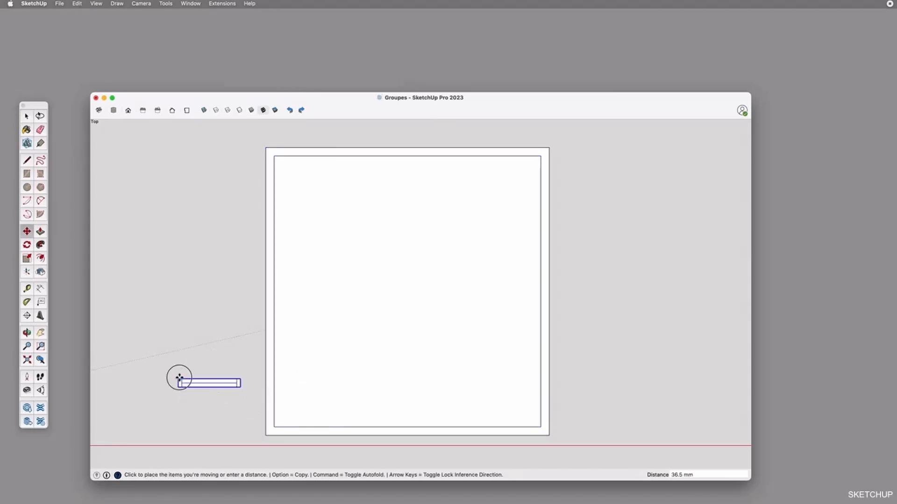
{"action": "left_click", "coordinate": [182, 383]}
{"action": "left_click", "coordinate": [321, 434]}
{"action": "left_click", "coordinate": [320, 427]}
{"action": "key", "text": "alt"}
{"action": "left_click", "coordinate": [454, 427]}
Try moving the right and the left window groups out of the wall, and clear the selection
{"action": "left_click", "coordinate": [454, 427]}
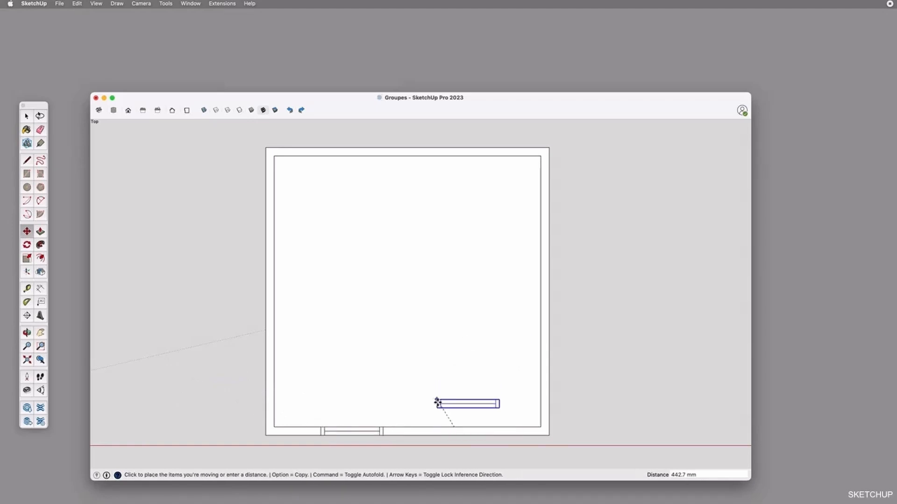
{"action": "key", "text": "Escape"}
{"action": "key", "text": "space"}
{"action": "left_click", "coordinate": [379, 431]}
{"action": "key", "text": "m"}
{"action": "left_click", "coordinate": [383, 427]}
{"action": "key", "text": "Escape"}
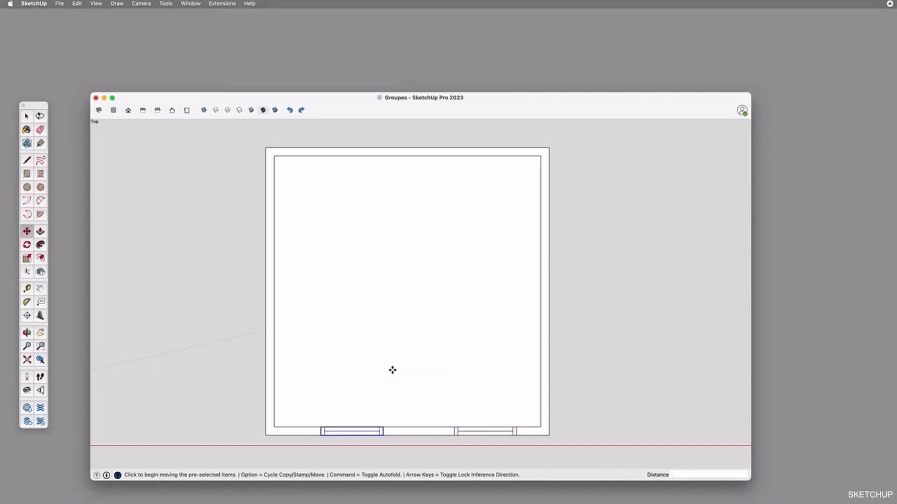
{"action": "key", "text": "space"}
{"action": "left_click", "coordinate": [211, 292]}
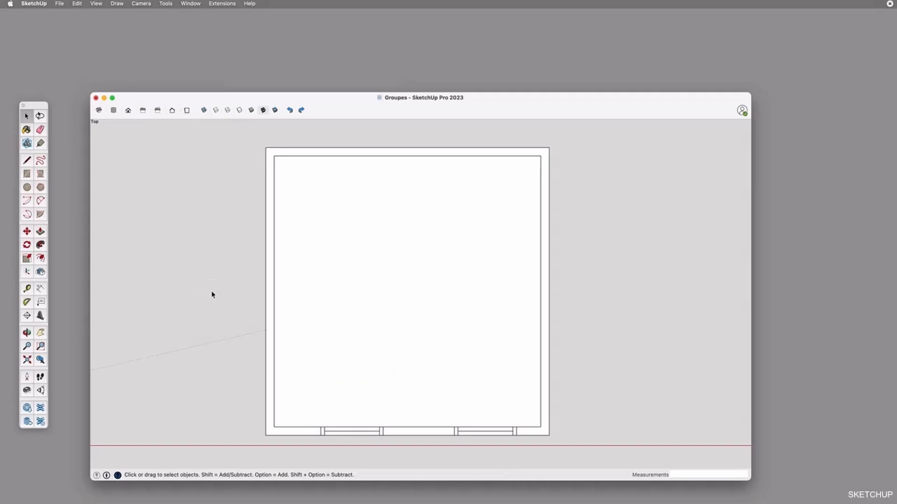
Copy the left window group about 902.5 mm straight up from the lower wall into the room
{"action": "left_click", "coordinate": [343, 433]}
{"action": "key", "text": "m"}
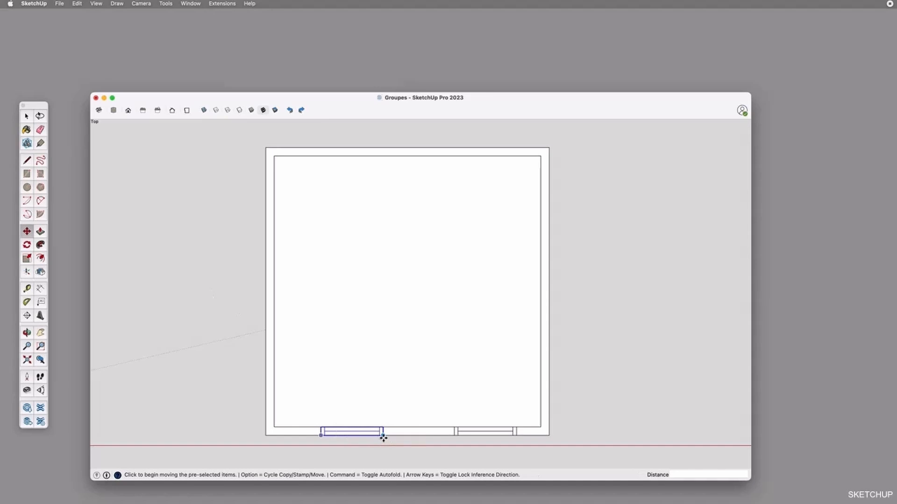
{"action": "left_click", "coordinate": [383, 435]}
{"action": "key", "text": "alt"}
{"action": "left_click", "coordinate": [383, 369]}
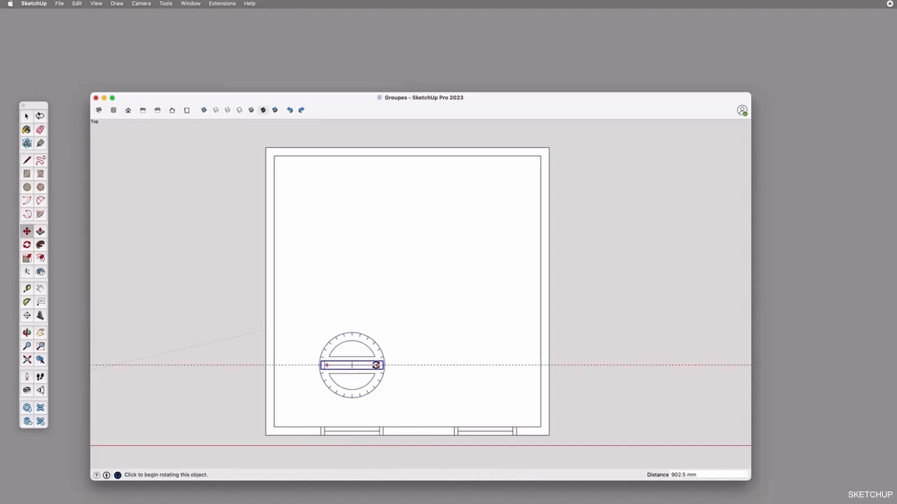
Rotate the copied window group 90 degrees about its centre
{"action": "mouse_move", "coordinate": [376, 363]}
{"action": "left_click", "coordinate": [376, 366]}
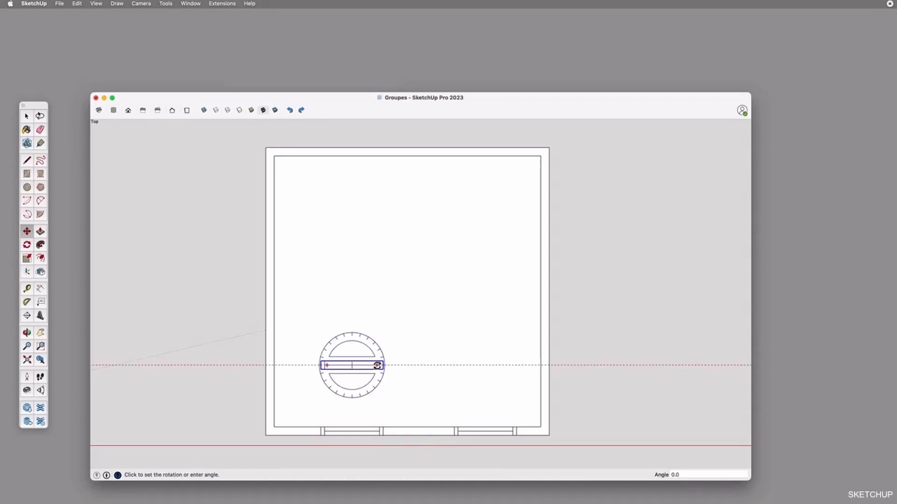
{"action": "left_click", "coordinate": [350, 292]}
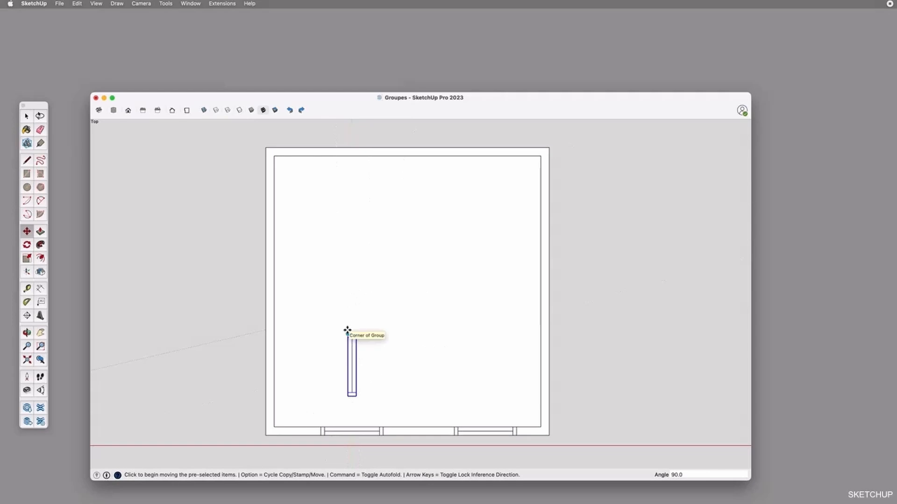
Undo the last rotation and rotate the copied window group 90 degrees about a point slightly left of its centre
{"action": "key", "text": "super+z"}
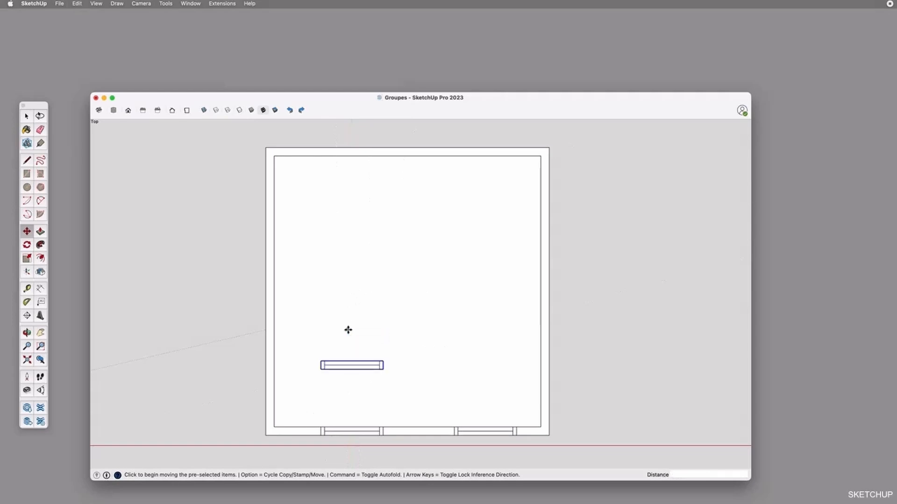
{"action": "left_click", "coordinate": [26, 245]}
{"action": "left_click", "coordinate": [341, 366]}
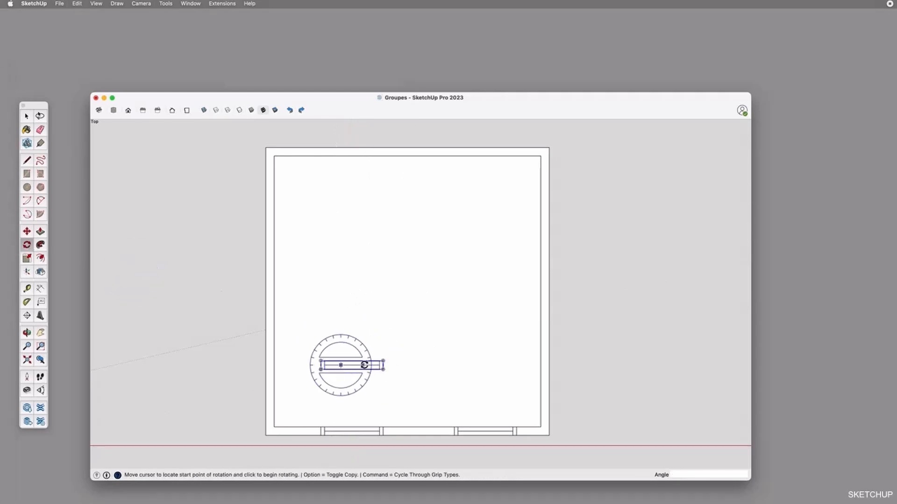
{"action": "left_click", "coordinate": [370, 365]}
{"action": "left_click", "coordinate": [340, 331]}
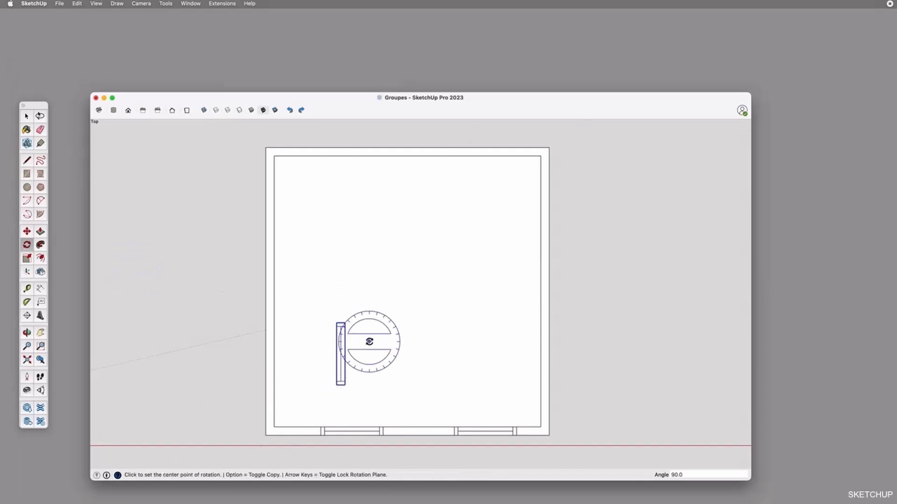
Move the rotated window group by its upper-left corner about 1057 mm into the room's left wall
{"action": "key", "text": "m"}
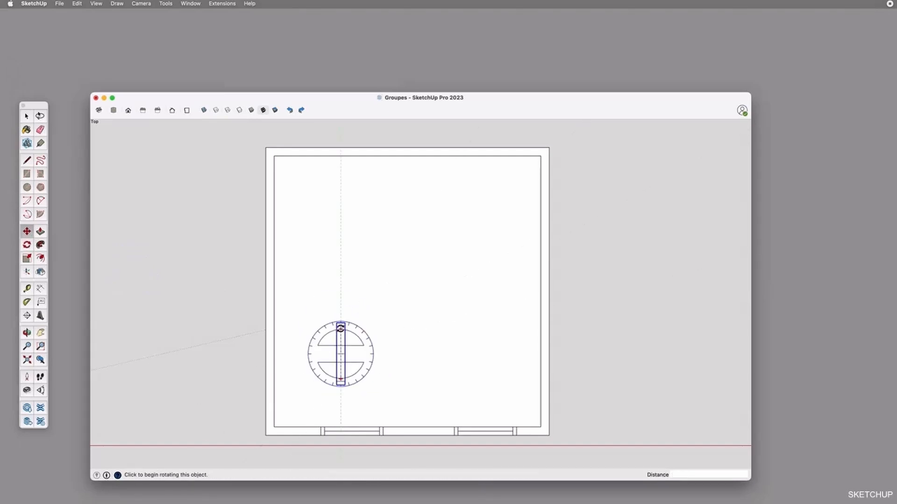
{"action": "left_click", "coordinate": [336, 323]}
{"action": "left_click", "coordinate": [266, 292]}
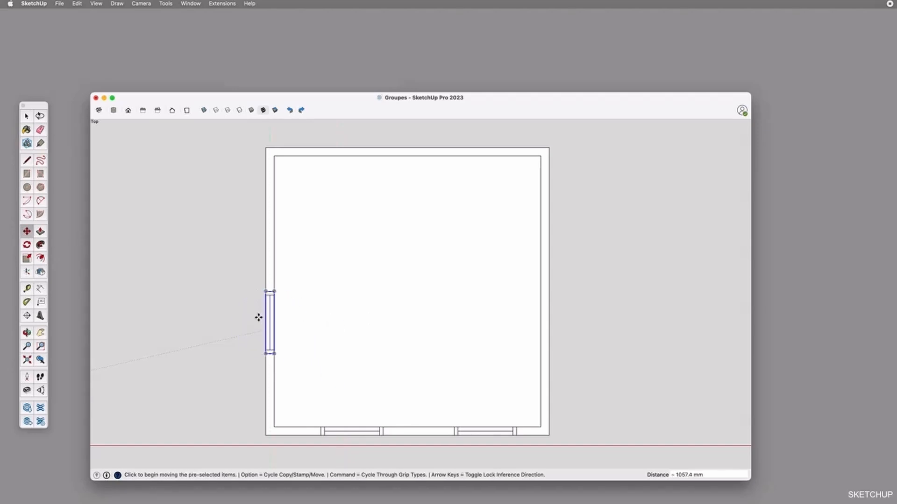
Open the window group in the left wall for editing and select its inner long face
{"action": "scroll", "coordinate": [257, 299], "scroll_direction": "up", "scroll_amount": 3}
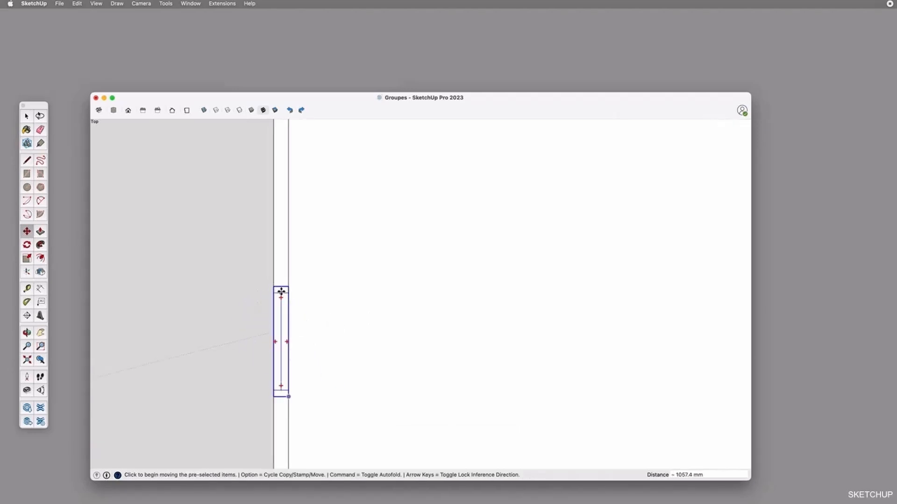
{"action": "key", "text": "space"}
{"action": "double_click", "coordinate": [281, 293]}
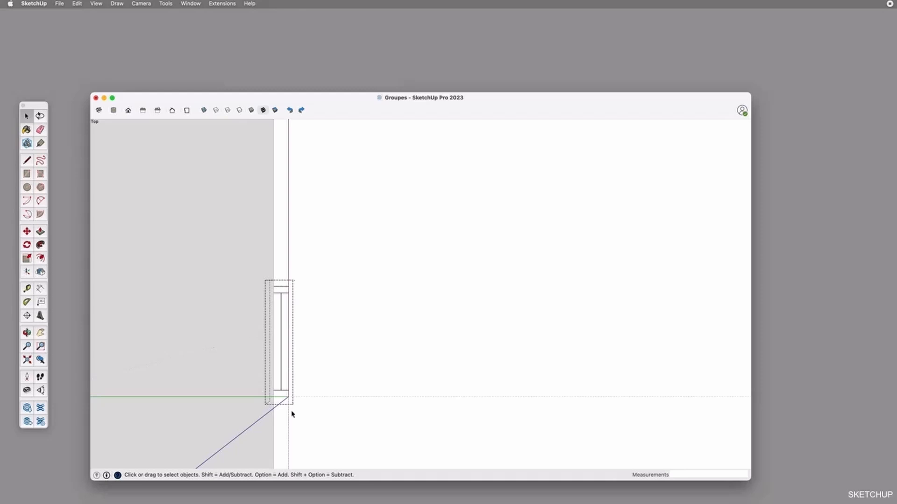
{"action": "left_click", "coordinate": [282, 294]}
{"action": "left_click", "coordinate": [284, 309]}
{"action": "key", "text": "m"}
{"action": "scroll", "coordinate": [280, 293], "scroll_direction": "up", "scroll_amount": 3}
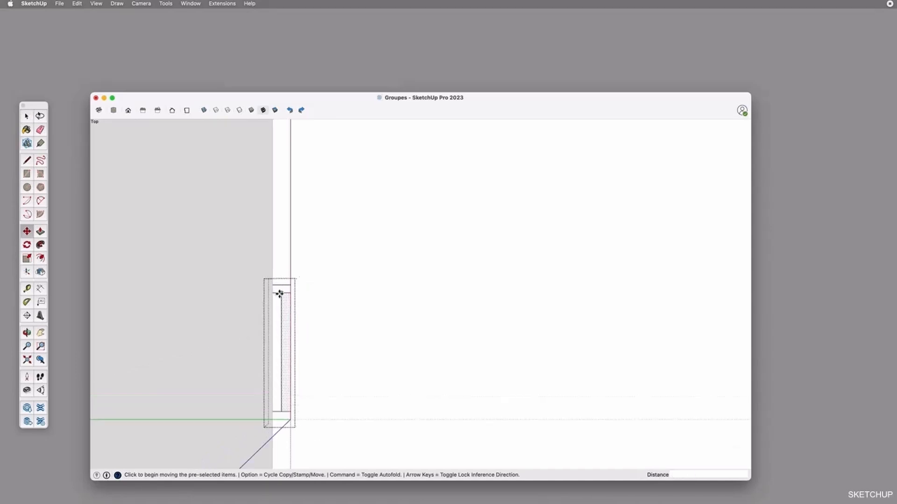
Lengthen the window by moving its upper end piece about 926 mm up along the wall, and leave the group
{"action": "key", "text": "space"}
{"action": "left_click", "coordinate": [292, 288]}
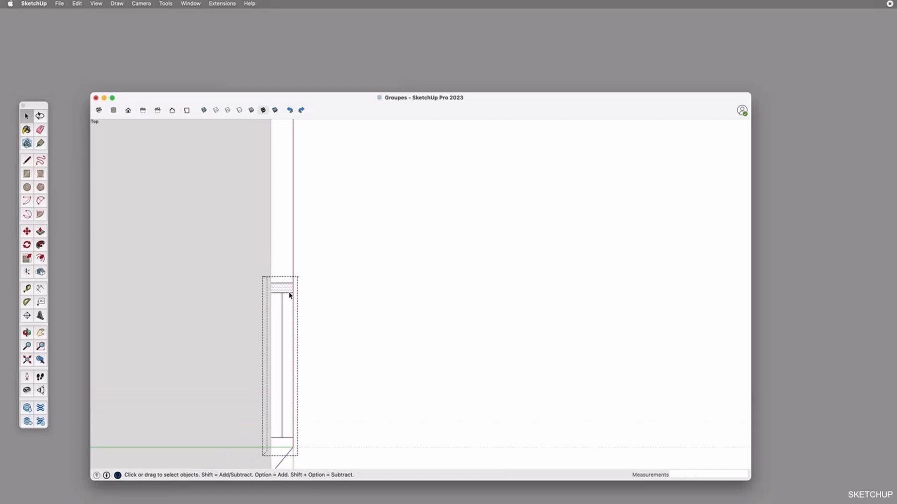
{"action": "scroll", "coordinate": [290, 294], "scroll_direction": "down", "scroll_amount": 3}
{"action": "key", "text": "m"}
{"action": "left_click", "coordinate": [291, 283]}
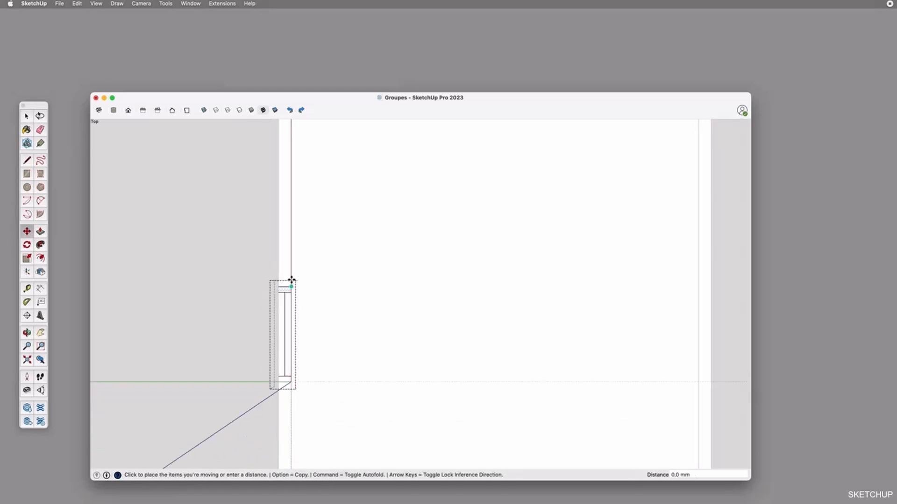
{"action": "left_click", "coordinate": [293, 184]}
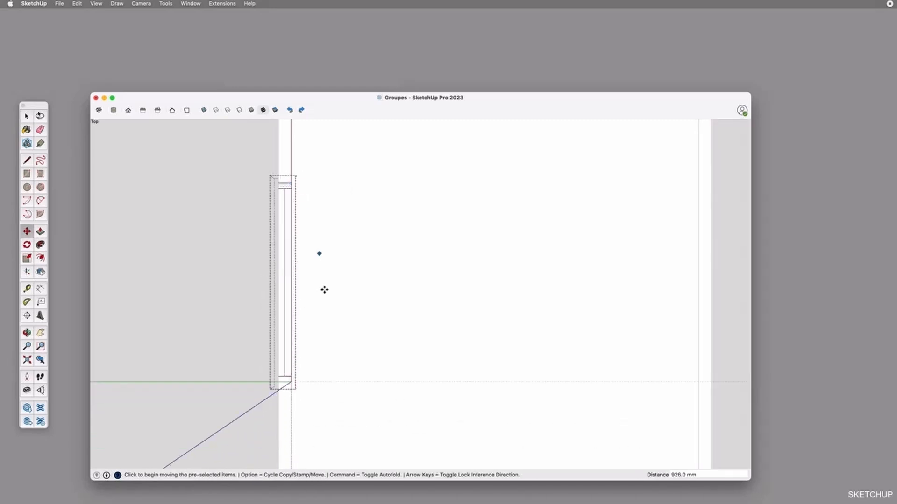
{"action": "key", "text": "Escape"}
{"action": "key", "text": "Escape"}
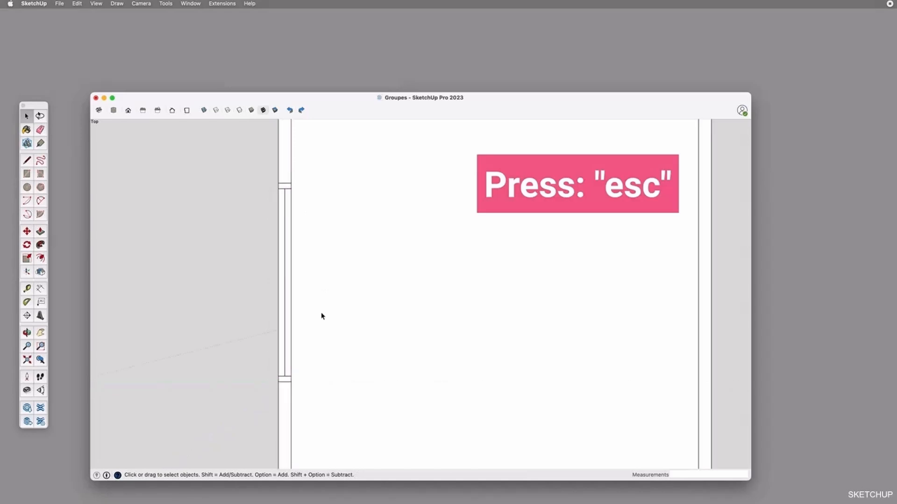
Try moving the lengthened window group out of the left wall into the room, and clear the selection
{"action": "left_click", "coordinate": [286, 300]}
{"action": "key", "text": "m"}
{"action": "left_click", "coordinate": [279, 183]}
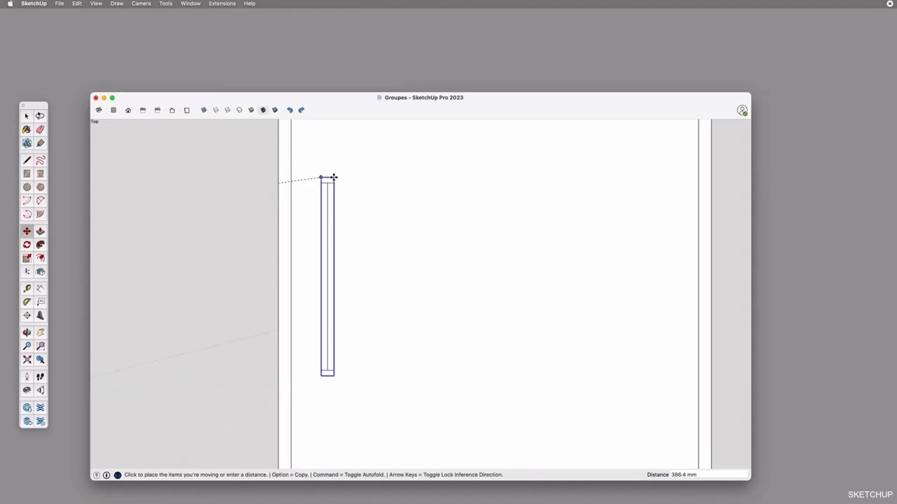
{"action": "key", "text": "Escape"}
{"action": "scroll", "coordinate": [216, 222], "scroll_direction": "down", "scroll_amount": 5}
{"action": "key", "text": "space"}
{"action": "left_click", "coordinate": [228, 287]}
Try scaling the uppermost practice rectangle in width only, to about 1.5 times
{"action": "key", "text": "o"}
{"action": "left_click_drag", "start_coordinate": [287, 194], "coordinate": [294, 208]}
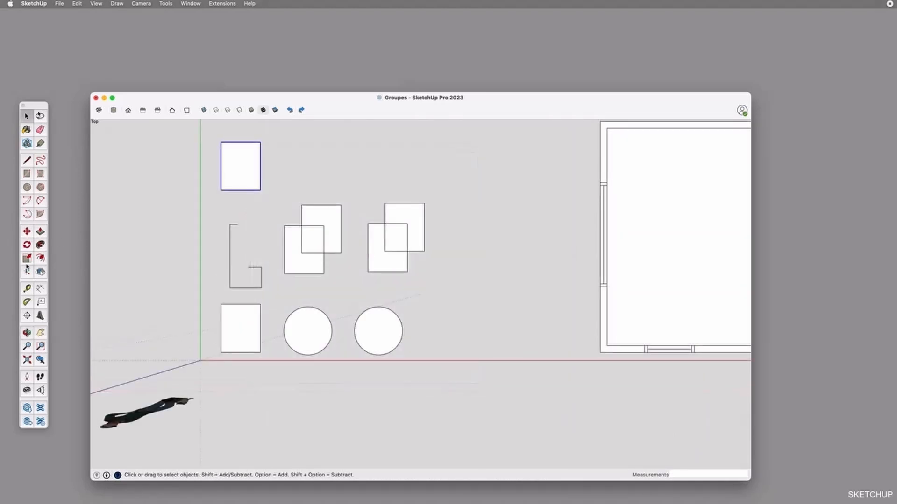
{"action": "left_click", "coordinate": [30, 258]}
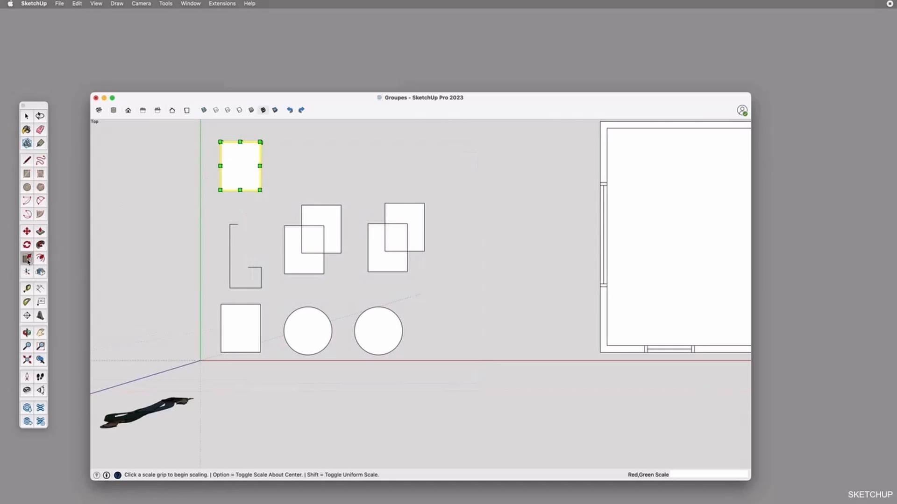
{"action": "scroll", "coordinate": [194, 140], "scroll_direction": "up", "scroll_amount": 5}
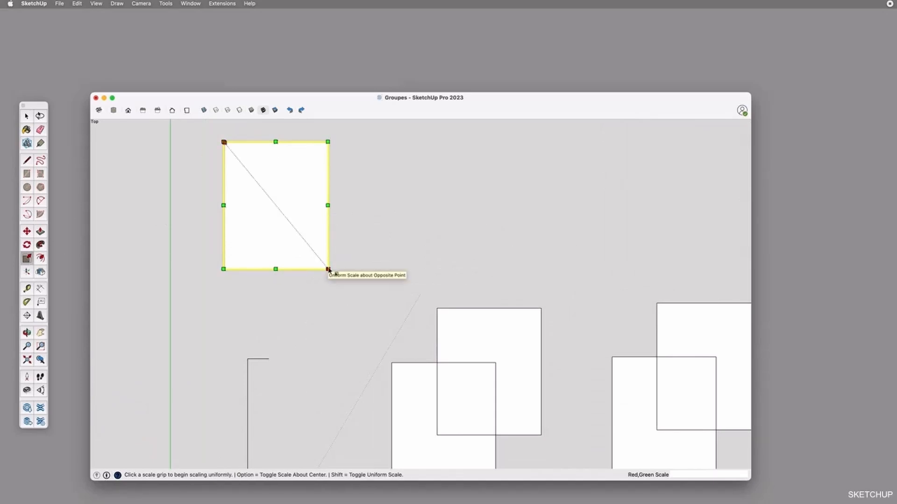
{"action": "left_click_drag", "start_coordinate": [328, 205], "coordinate": [330, 205]}
{"action": "left_click", "coordinate": [330, 205]}
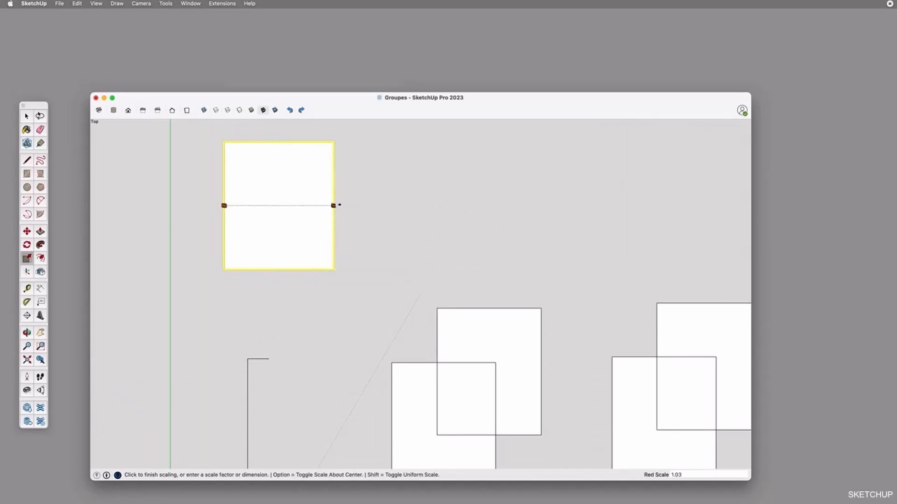
{"action": "scroll", "coordinate": [380, 204], "scroll_direction": "down", "scroll_amount": 5}
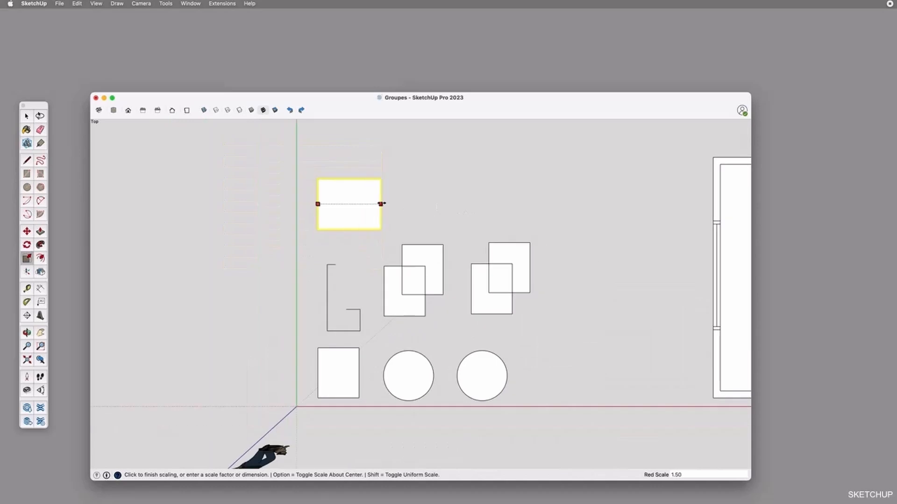
{"action": "key", "text": "Escape"}
Try scaling the uppermost practice rectangle uniformly from its upper-right corner, to about 1.4 times
{"action": "left_click", "coordinate": [362, 177]}
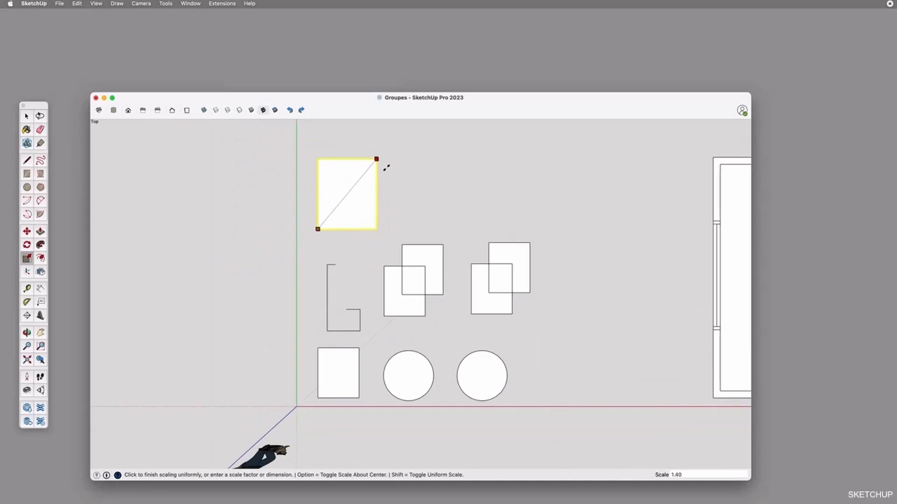
{"action": "key", "text": "Escape"}
{"action": "key", "text": "space"}
Select the right circle with its outline, try scaling it uniformly and in width only, and clear the selection
{"action": "left_click", "coordinate": [472, 372]}
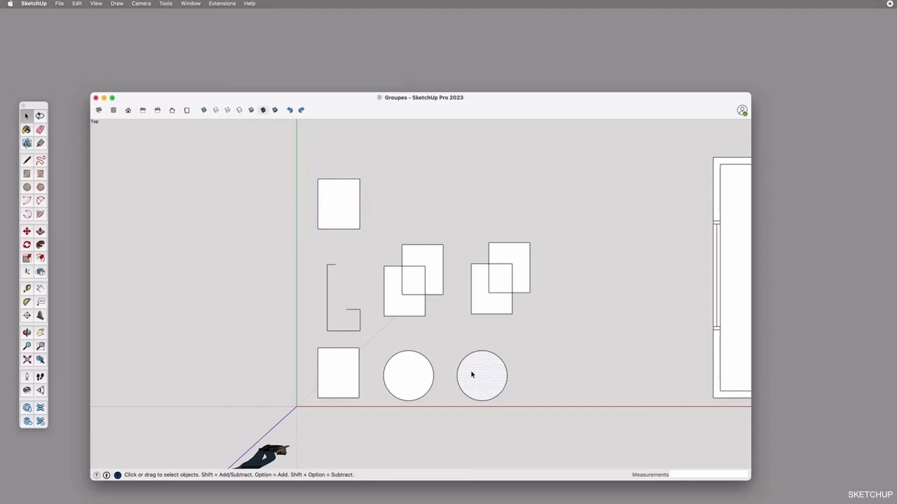
{"action": "left_click_drag", "start_coordinate": [512, 406], "coordinate": [523, 420]}
{"action": "left_click", "coordinate": [21, 258]}
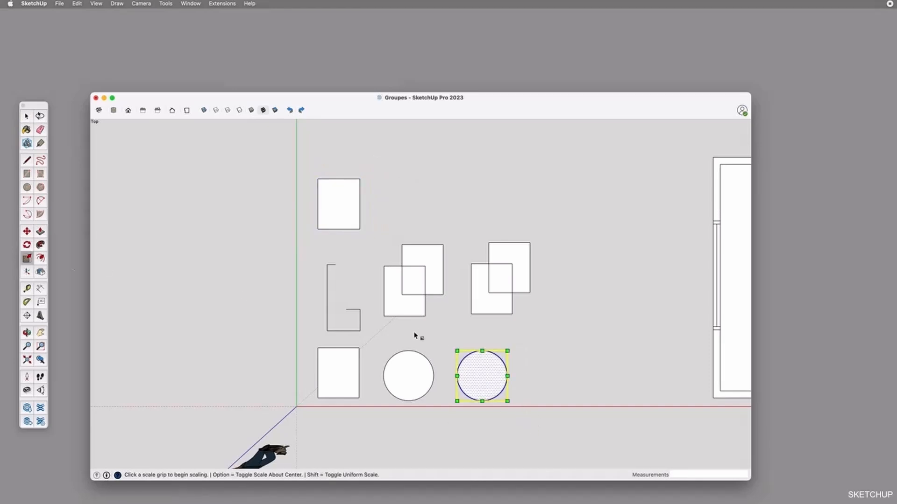
{"action": "left_click", "coordinate": [507, 351]}
{"action": "key", "text": "Escape"}
{"action": "left_click", "coordinate": [507, 375]}
{"action": "key", "text": "Escape"}
{"action": "key", "text": "space"}
{"action": "left_click", "coordinate": [566, 379]}
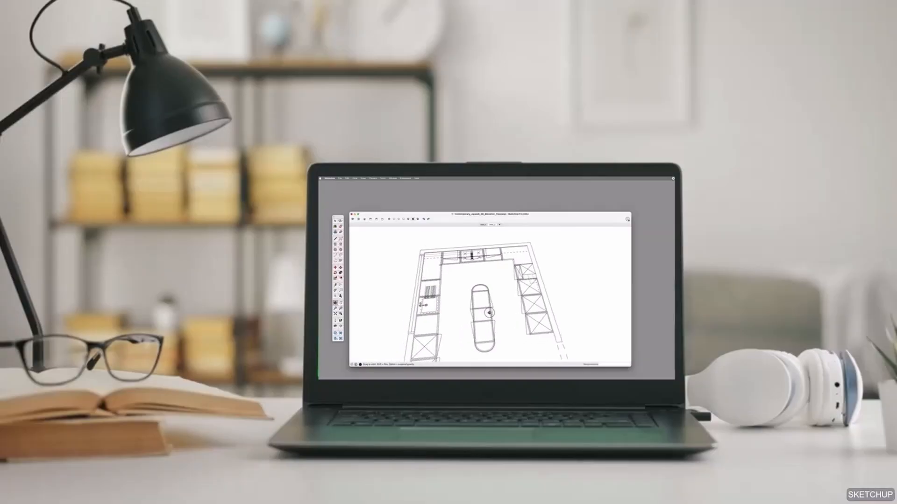
{"action": "left_click_drag", "start_coordinate": [500, 314], "coordinate": [475, 323]}
{"action": "mouse_move", "coordinate": [554, 286]}
{"action": "left_mouse_down"}
{"action": "mouse_move", "coordinate": [543, 271]}
{"action": "mouse_move", "coordinate": [543, 292]}
{"action": "left_mouse_up"}
{"action": "key", "text": "space"}
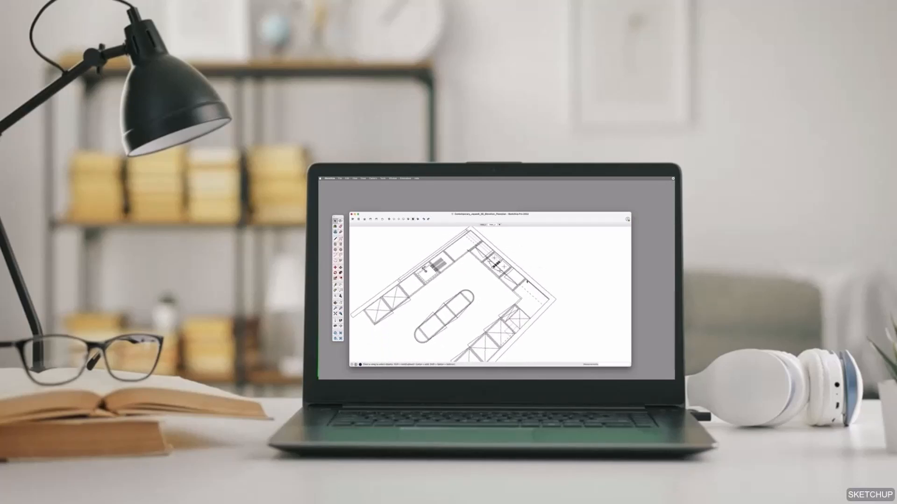
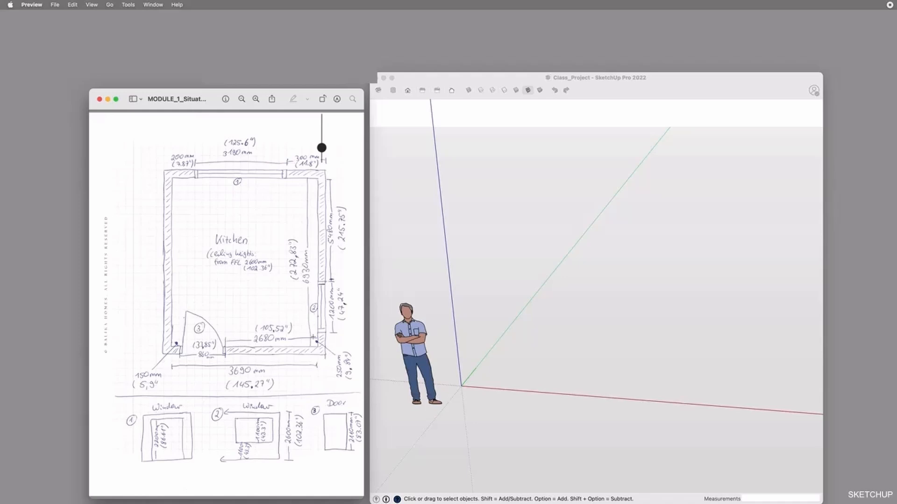
Switch to SketchUp and place a guide parallel to the green axis at a distance of 3690 mm
{"action": "left_click", "coordinate": [487, 345]}
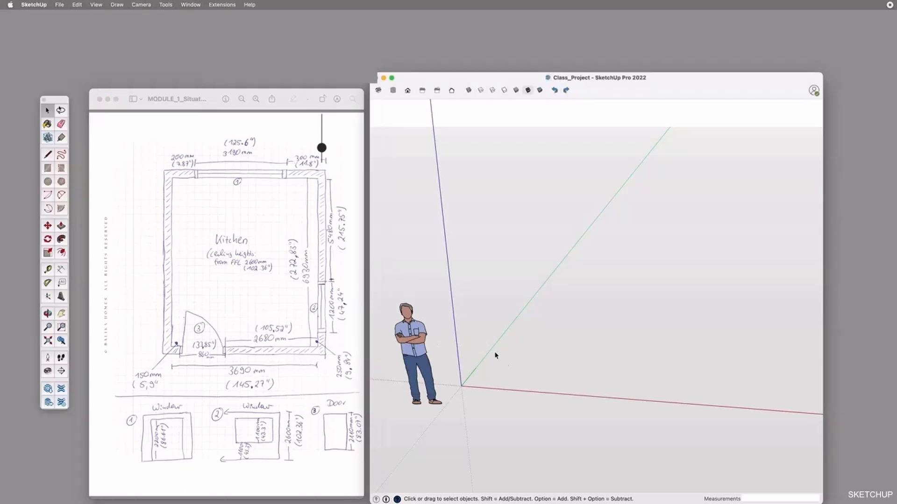
{"action": "key", "text": "o"}
{"action": "left_click_drag", "start_coordinate": [572, 365], "coordinate": [569, 341]}
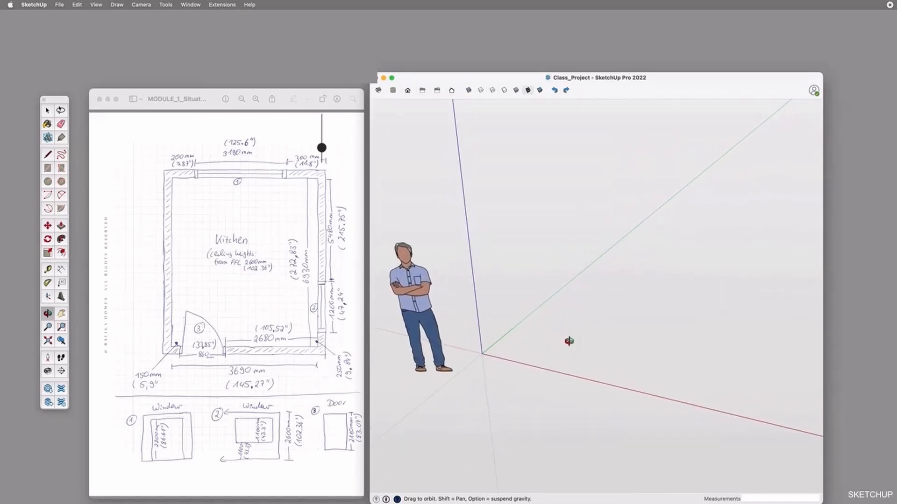
{"action": "key", "text": "t"}
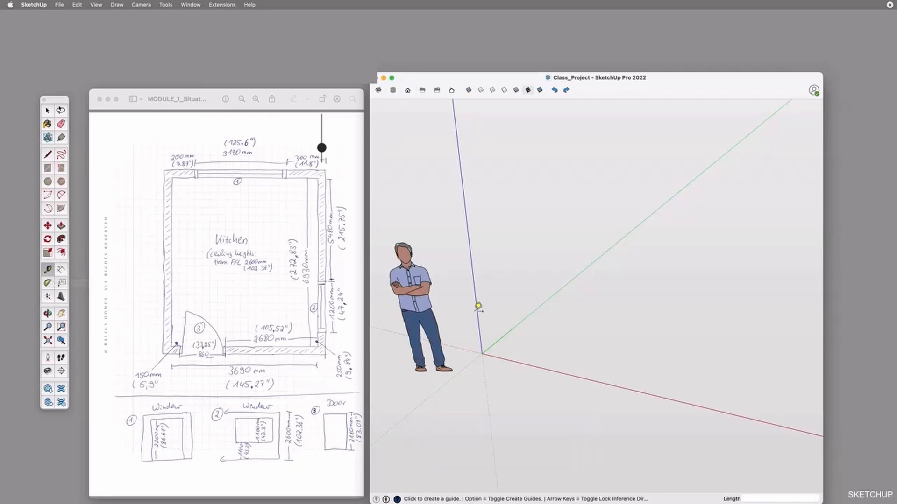
{"action": "middle_click_drag", "start_coordinate": [573, 400], "coordinate": [586, 428]}
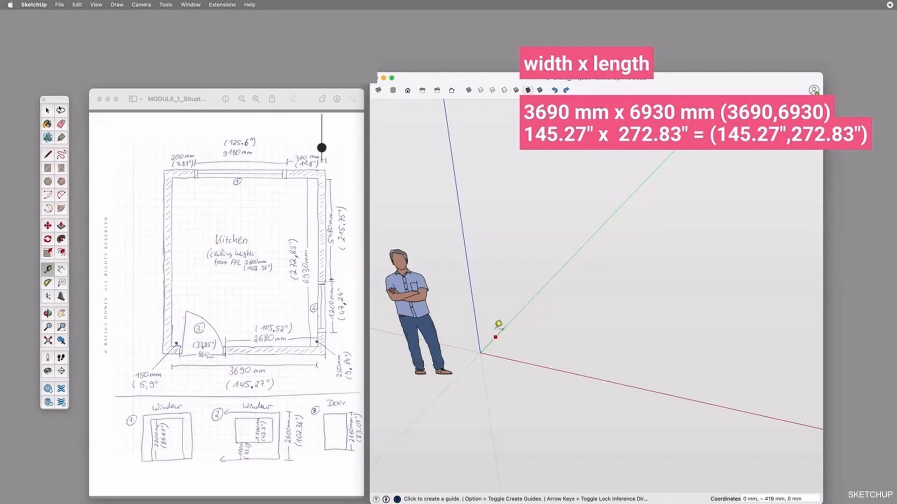
{"action": "left_click", "coordinate": [524, 309]}
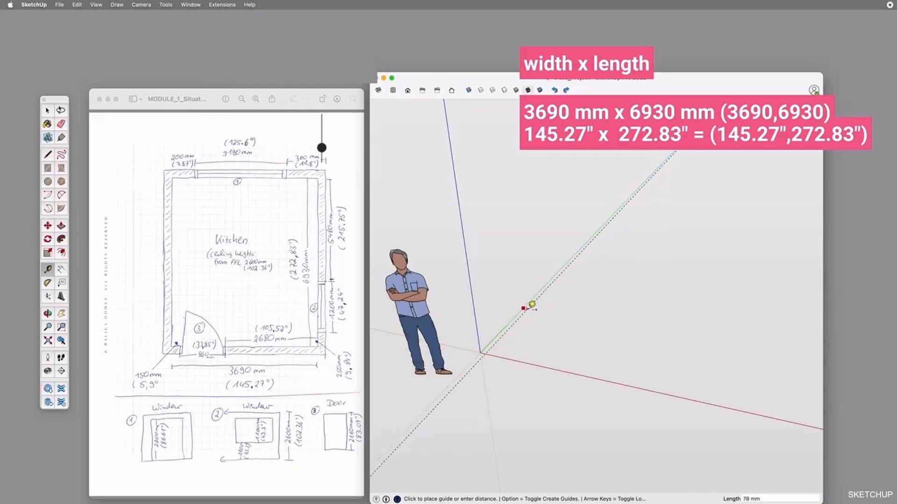
{"action": "type", "text": "3690"}
{"action": "key", "text": "Return"}
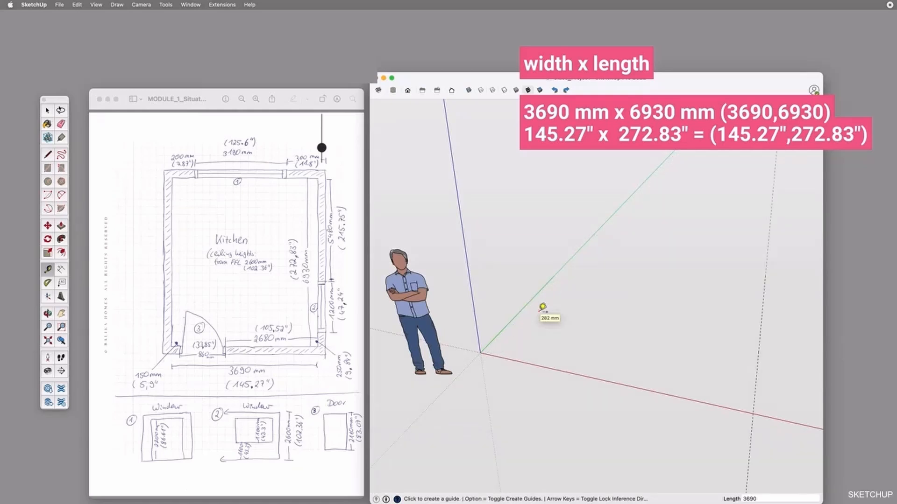
Place a guide parallel to the red axis at a distance of 6930 mm
{"action": "middle_click_drag", "start_coordinate": [631, 320], "coordinate": [568, 335]}
{"action": "left_click", "coordinate": [520, 374]}
{"action": "type", "text": "6"}
{"action": "key", "text": "Return"}
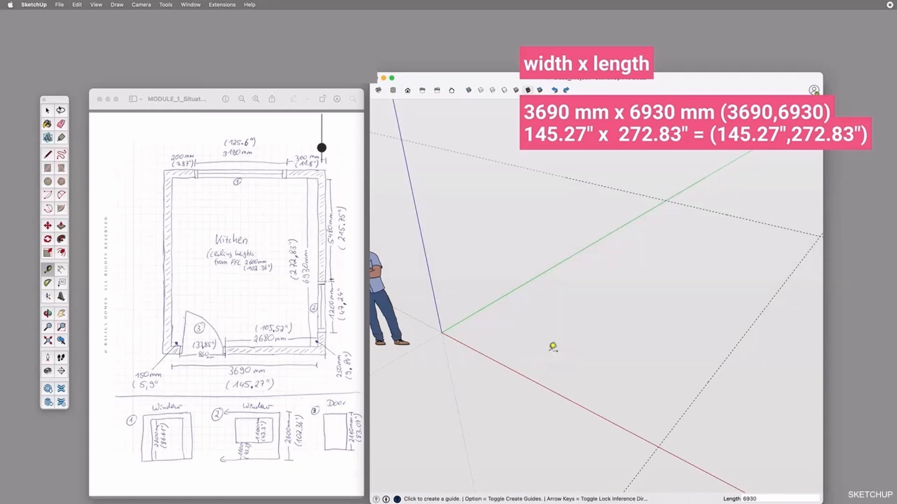
Draw a 3690 x 6930 mm rectangle from the origin to the crossing of the two guides
{"action": "key", "text": "o"}
{"action": "left_click_drag", "start_coordinate": [537, 282], "coordinate": [564, 322]}
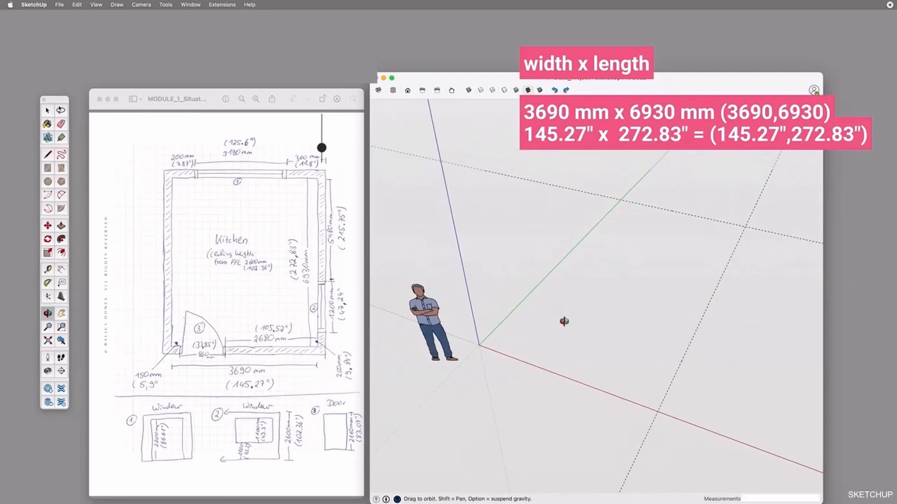
{"action": "key", "text": "r"}
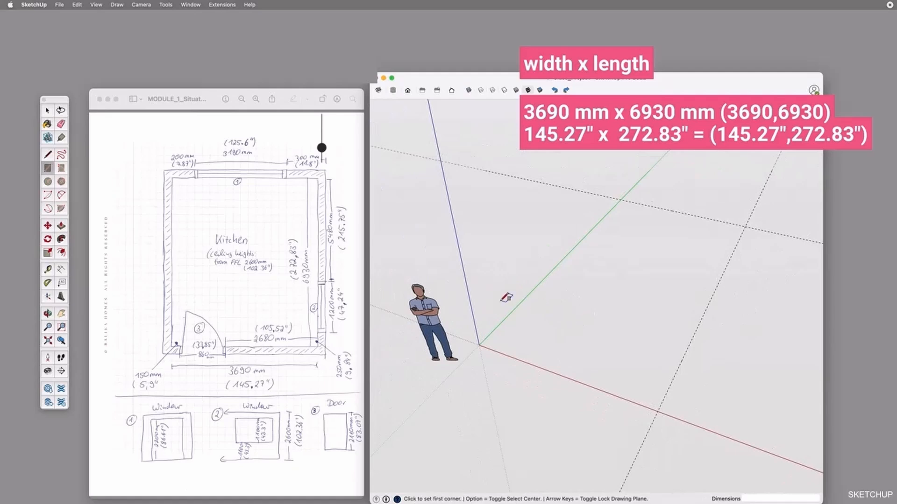
{"action": "left_click", "coordinate": [480, 344]}
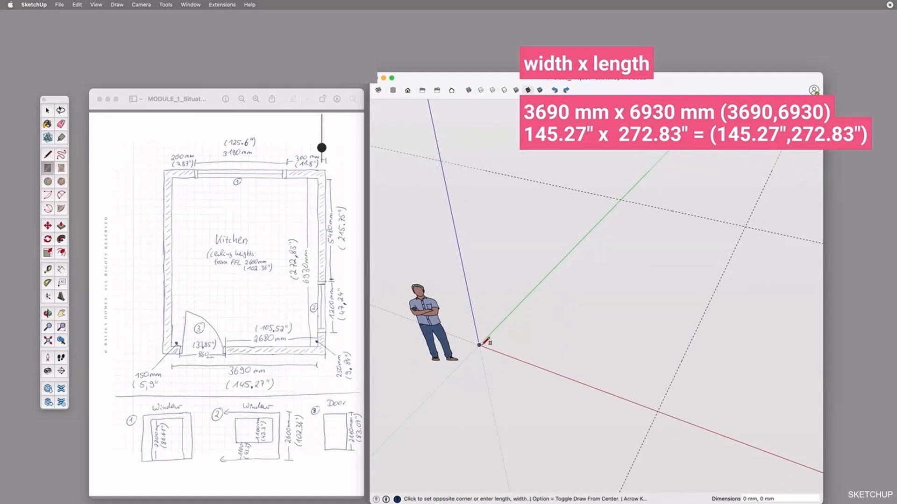
{"action": "type", "text": "3690,6930"}
{"action": "key", "text": "Return"}
Place a guide 150 mm outside the room rectangle's long edge on the green axis
{"action": "middle_click_drag", "start_coordinate": [653, 290], "coordinate": [633, 341]}
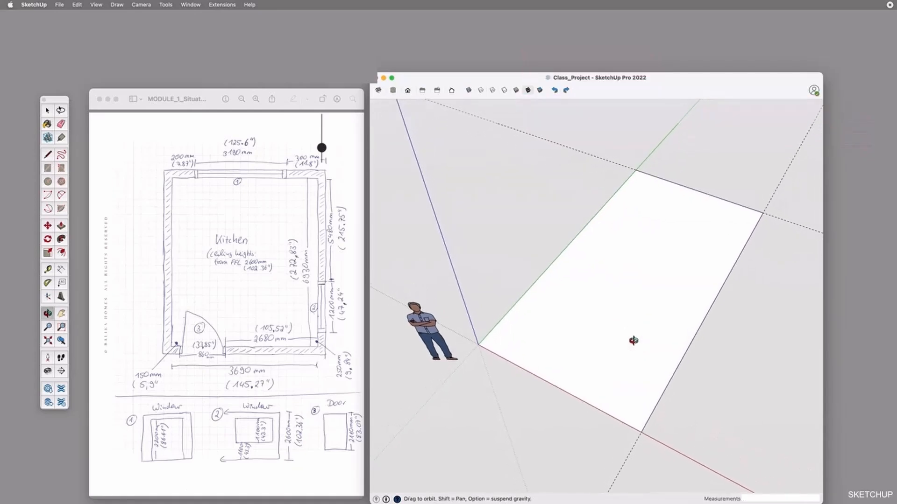
{"action": "key", "text": "t"}
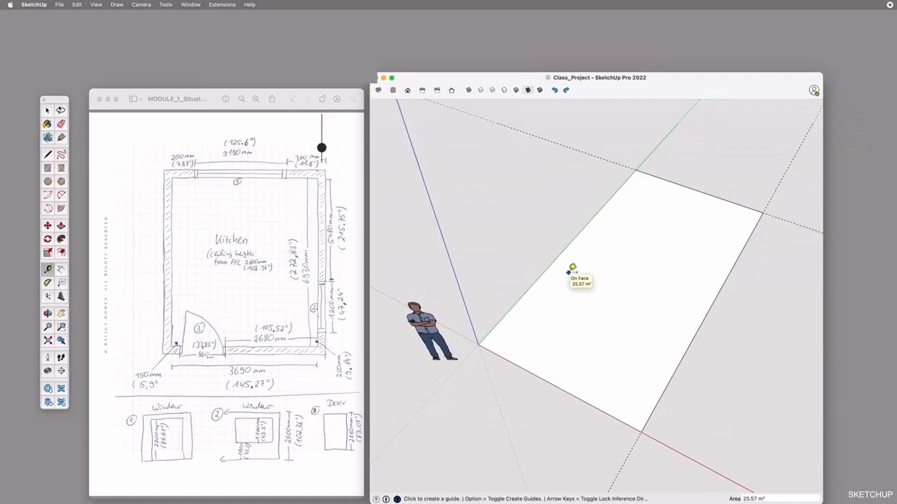
{"action": "left_click", "coordinate": [555, 259]}
{"action": "type", "text": "150"}
{"action": "key", "text": "Return"}
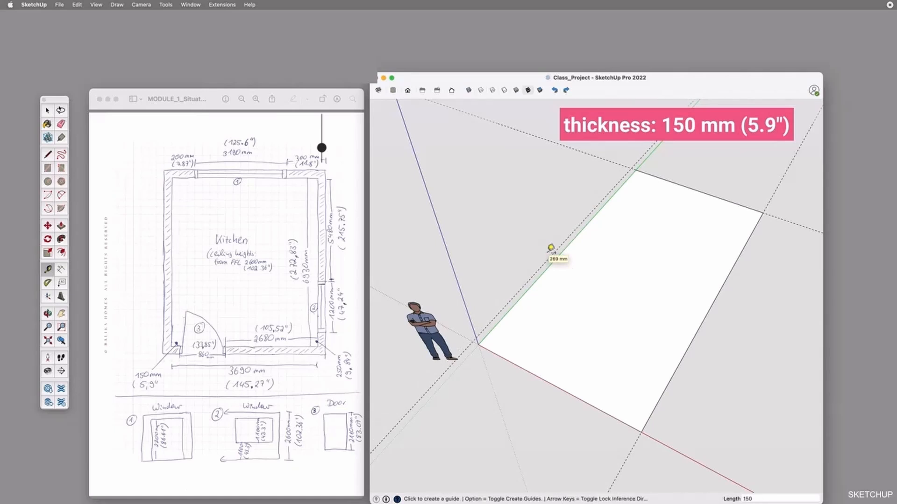
Place guides 150 mm outside the room rectangle's other three edges to mark the wall thickness
{"action": "left_click", "coordinate": [692, 188]}
{"action": "type", "text": "150"}
{"action": "left_click", "coordinate": [732, 267]}
{"action": "key", "text": "Return"}
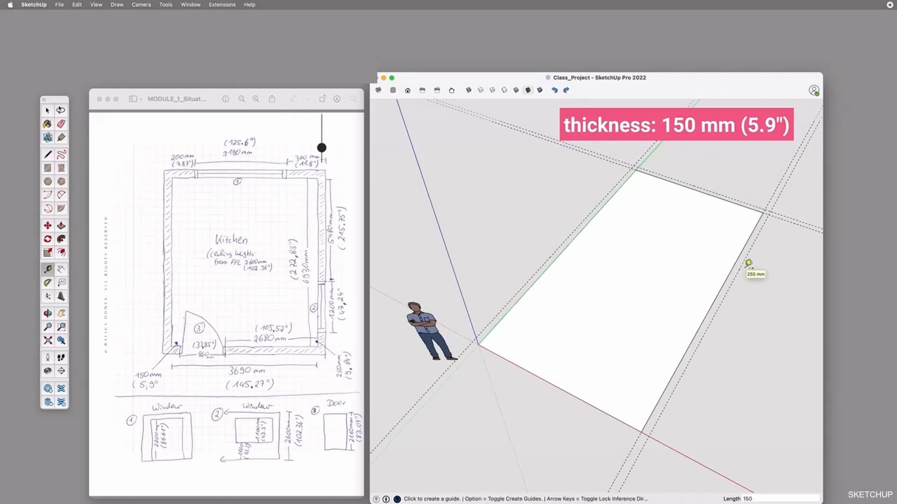
{"action": "left_click", "coordinate": [550, 386]}
{"action": "type", "text": "150"}
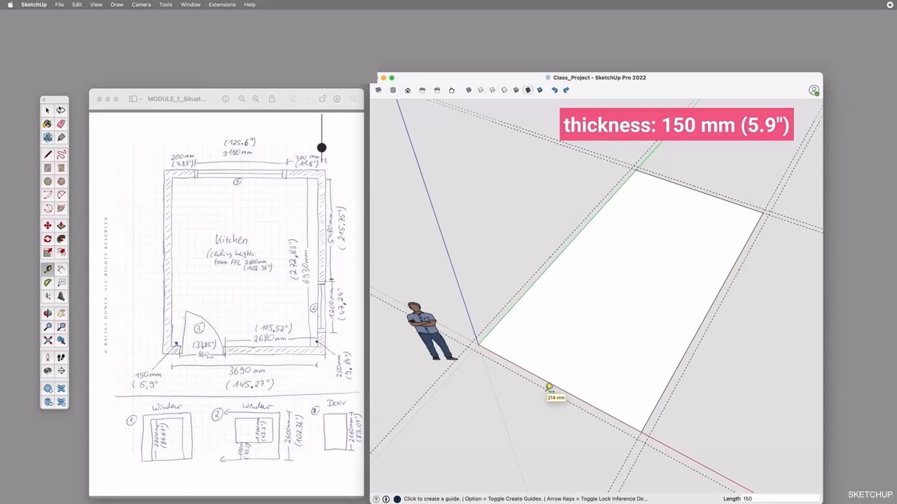
{"action": "key", "text": "Return"}
Draw the outer wall rectangle between the opposite crossings of the outer guides, 3990 x 7230 mm
{"action": "key", "text": "r"}
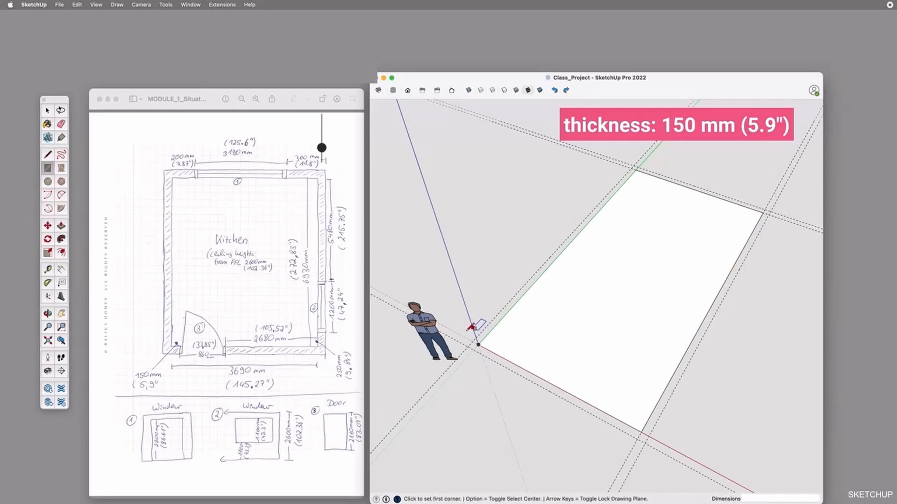
{"action": "left_click", "coordinate": [480, 344]}
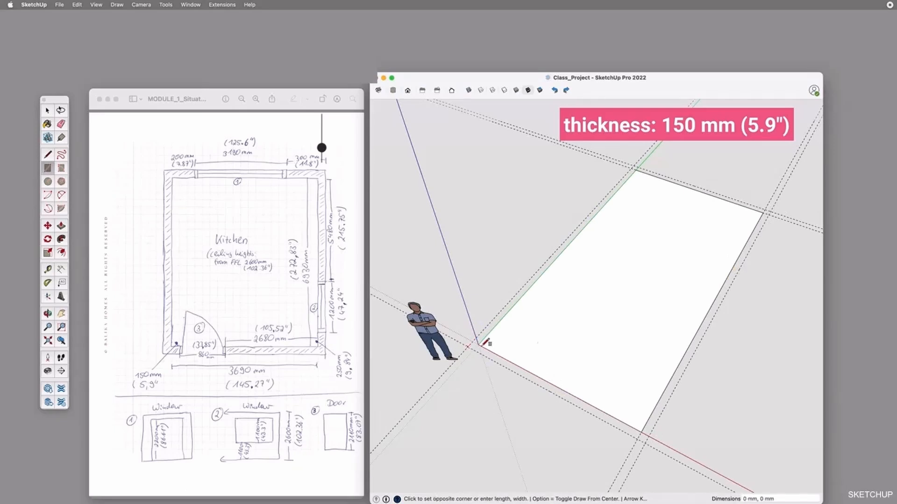
{"action": "left_click", "coordinate": [767, 213]}
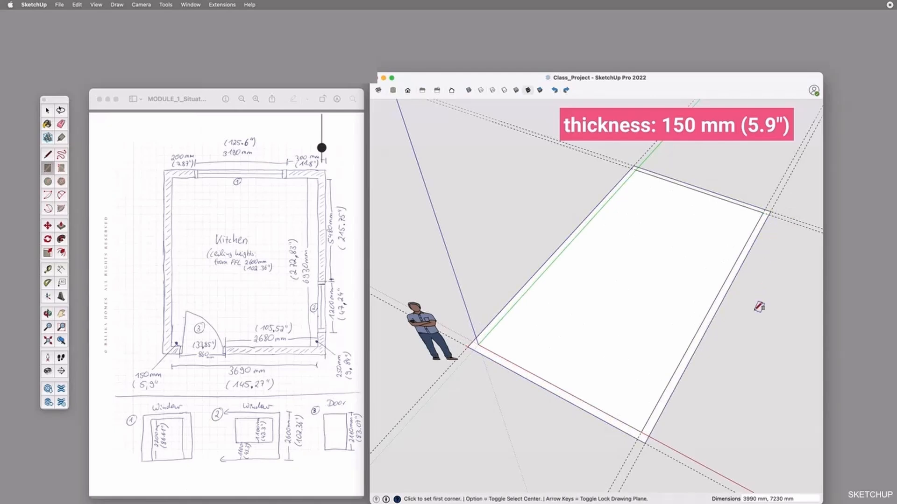
Delete all construction guides around the room outline
{"action": "key", "text": "o"}
{"action": "left_click_drag", "start_coordinate": [753, 310], "coordinate": [581, 363]}
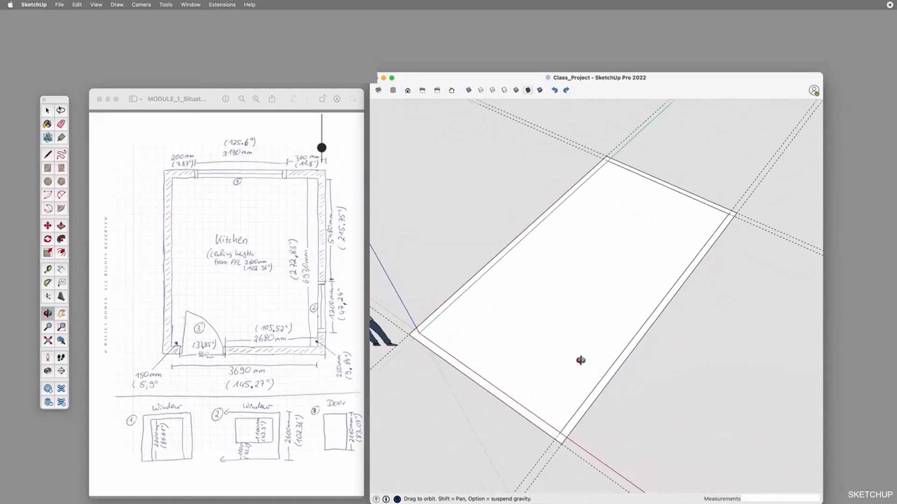
{"action": "left_click_drag", "start_coordinate": [627, 347], "coordinate": [640, 310]}
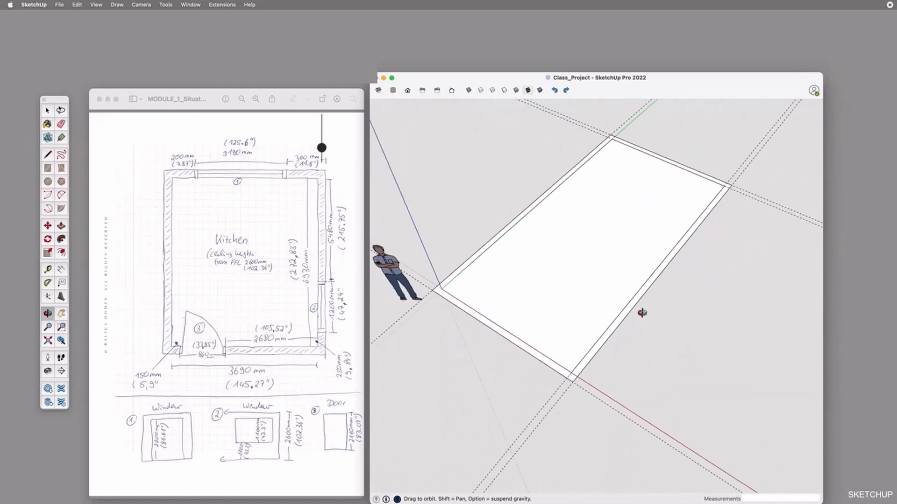
{"action": "key", "text": "space"}
{"action": "left_click", "coordinate": [613, 410]}
{"action": "key", "text": "Delete"}
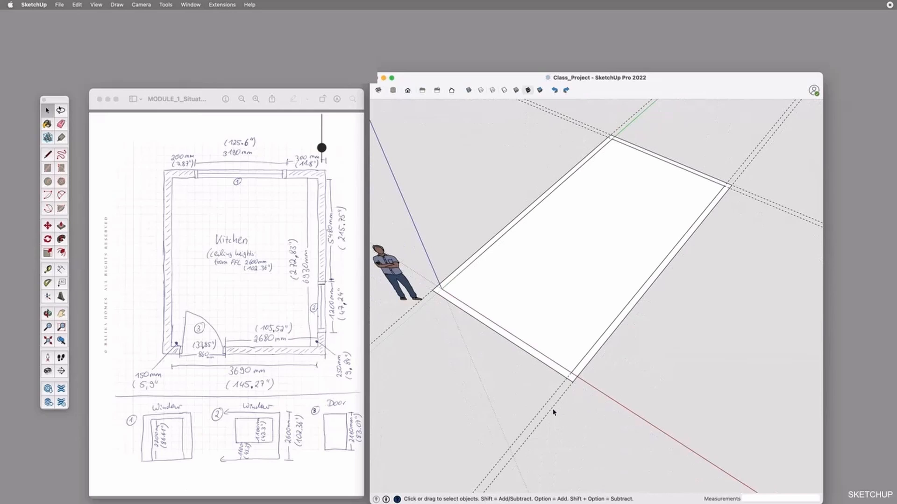
{"action": "key", "text": "Delete"}
{"action": "left_click", "coordinate": [541, 409]}
{"action": "key", "text": "Delete"}
{"action": "left_click", "coordinate": [755, 202]}
{"action": "left_click", "coordinate": [77, 5]}
{"action": "left_click", "coordinate": [93, 85]}
Draw a second 3690 x 6930 mm rectangle on the ground beside the room outline
{"action": "key", "text": "o"}
{"action": "mouse_move", "coordinate": [707, 338]}
{"action": "left_mouse_down"}
{"action": "mouse_move", "coordinate": [641, 316]}
{"action": "mouse_move", "coordinate": [592, 346]}
{"action": "mouse_move", "coordinate": [659, 347]}
{"action": "left_mouse_up"}
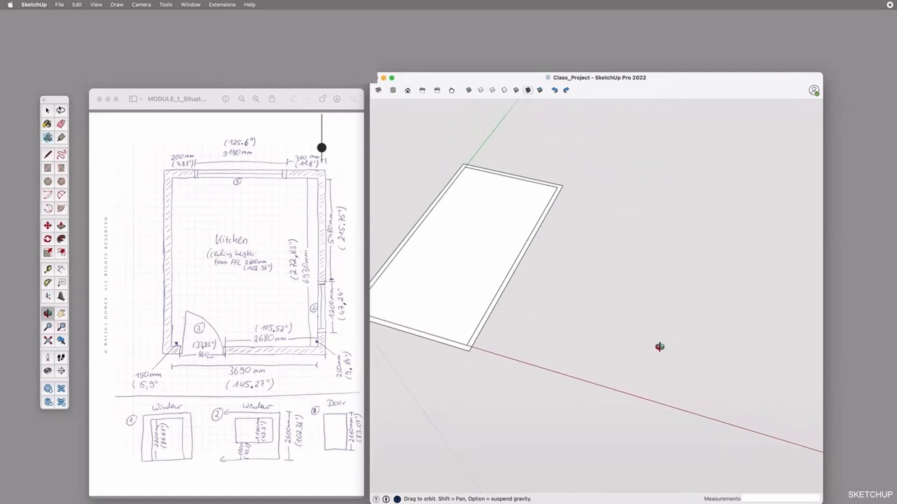
{"action": "key", "text": "r"}
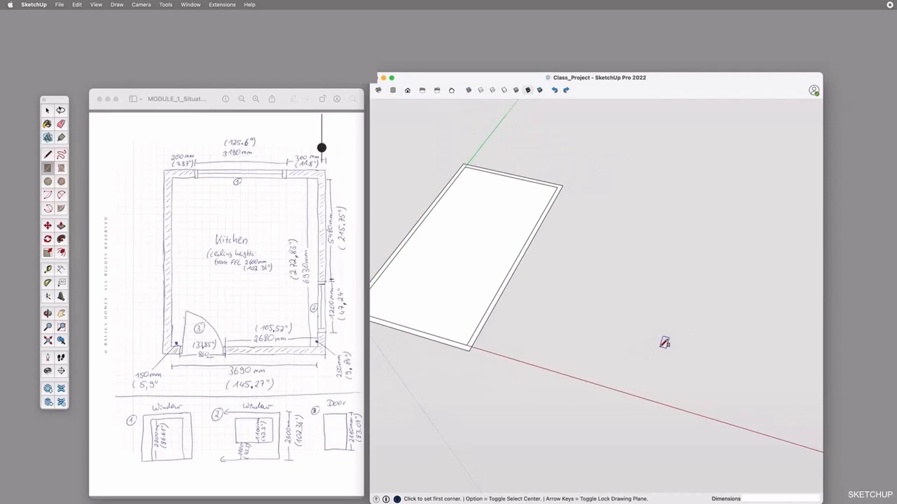
{"action": "left_click", "coordinate": [542, 338]}
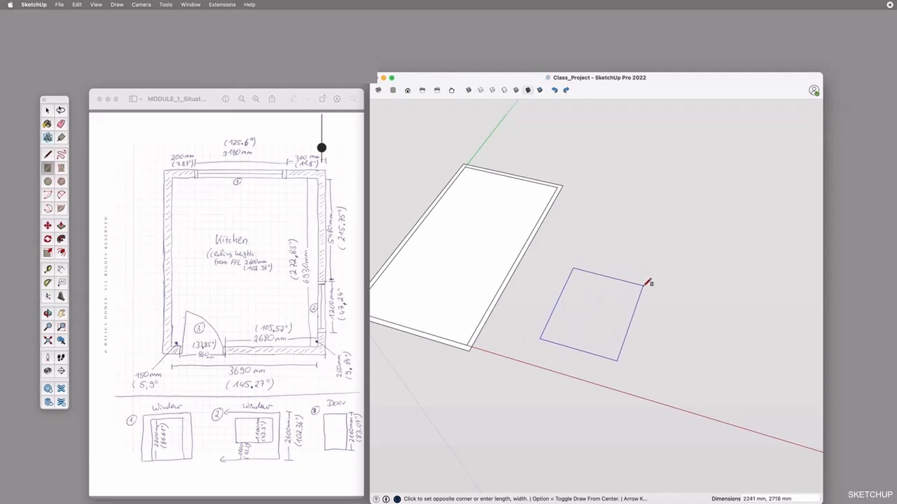
{"action": "type", "text": "3690,6930"}
{"action": "key", "text": "Return"}
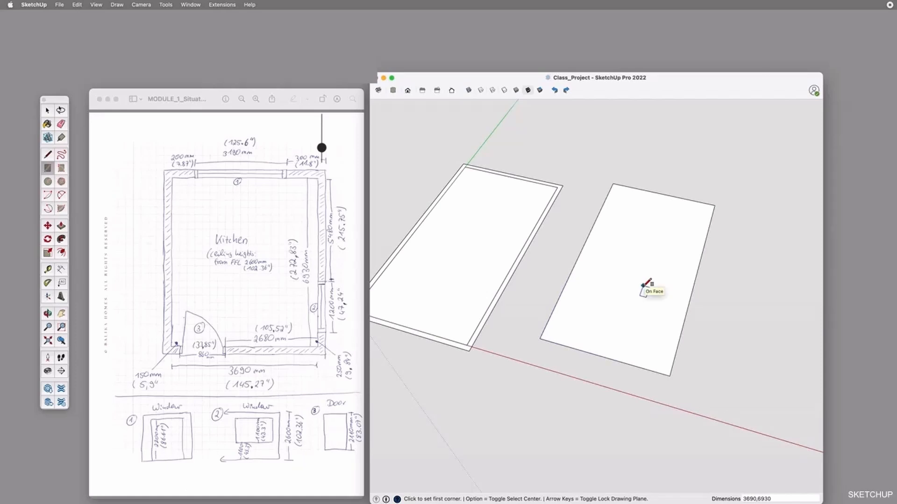
Select the second rectangle's face and try offsetting its outline inward by 150 mm
{"action": "key", "text": "space"}
{"action": "left_click", "coordinate": [598, 293]}
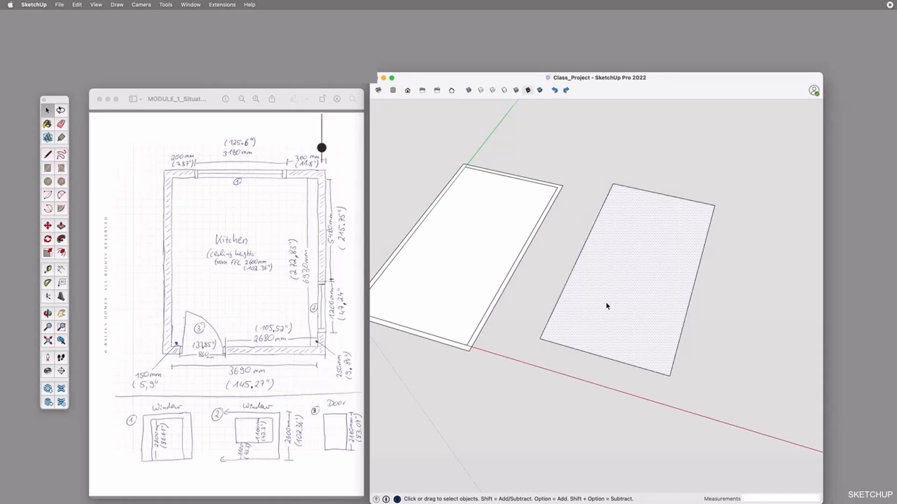
{"action": "key", "text": "f"}
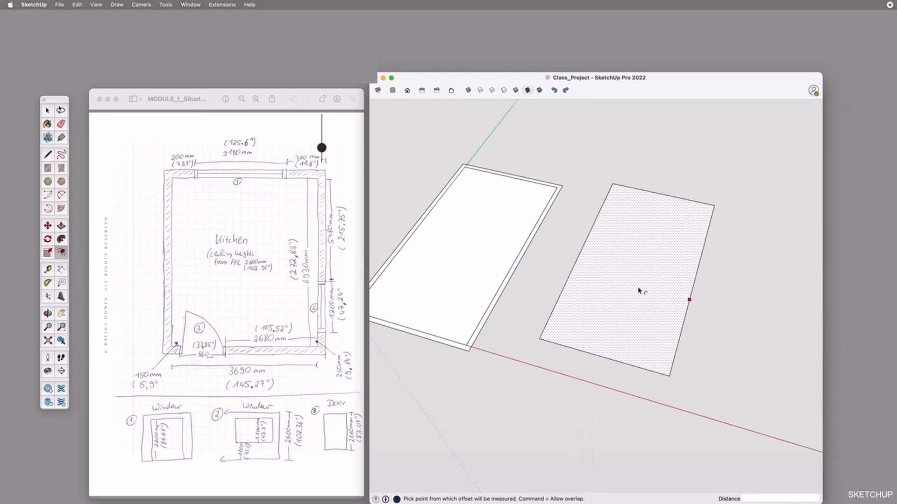
{"action": "left_click", "coordinate": [636, 299]}
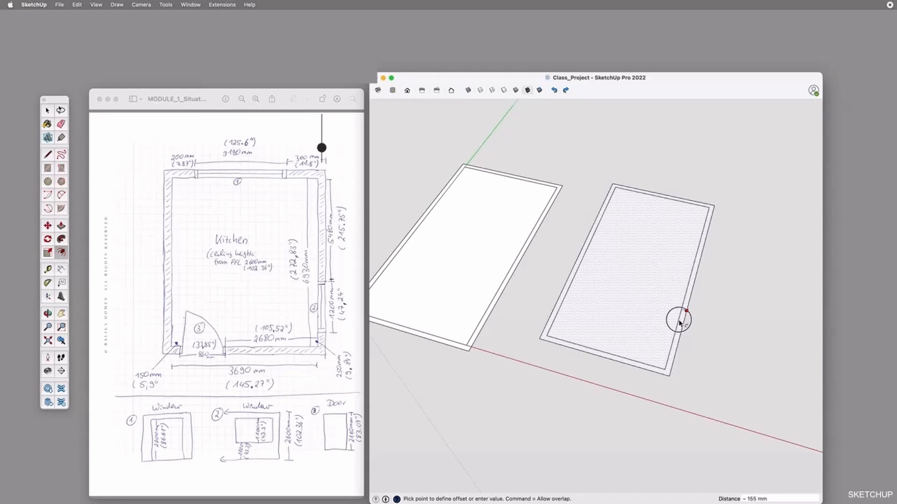
{"action": "left_click", "coordinate": [680, 322]}
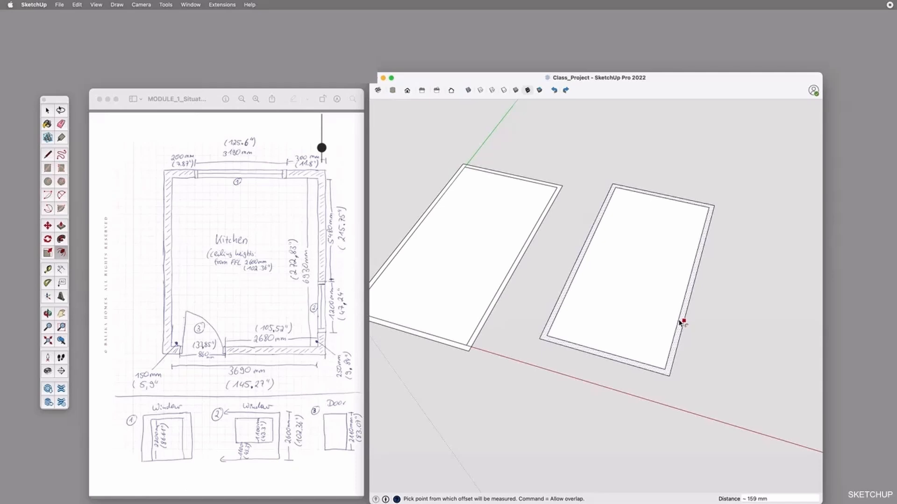
{"action": "type", "text": "150"}
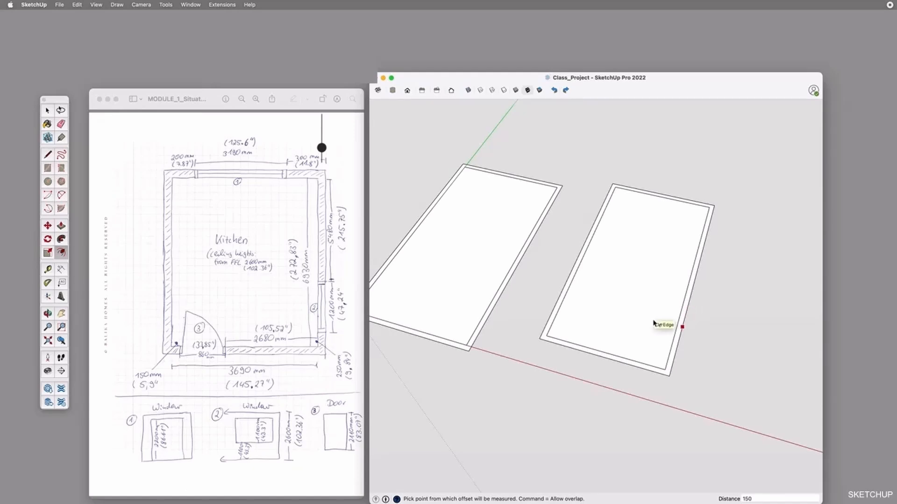
Undo the inward offset, try repeating it with the last used distance, and undo that as well
{"action": "key", "text": "super+z"}
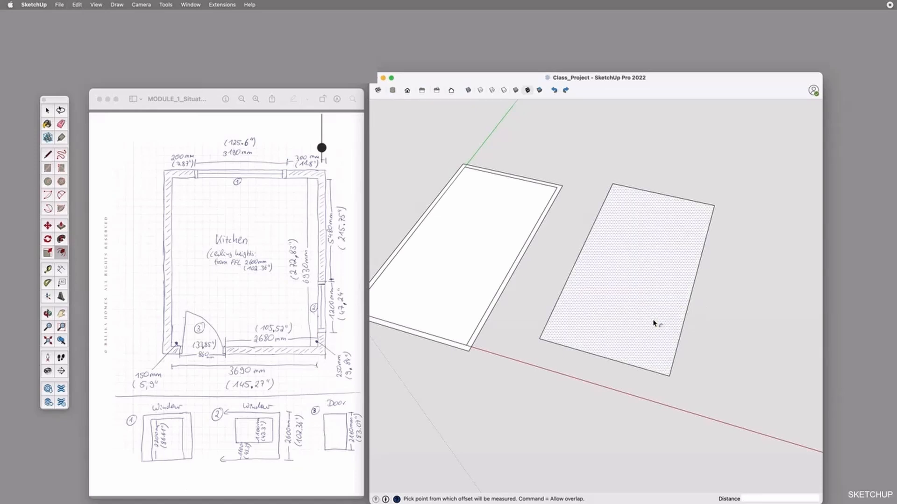
{"action": "double_click", "coordinate": [654, 322]}
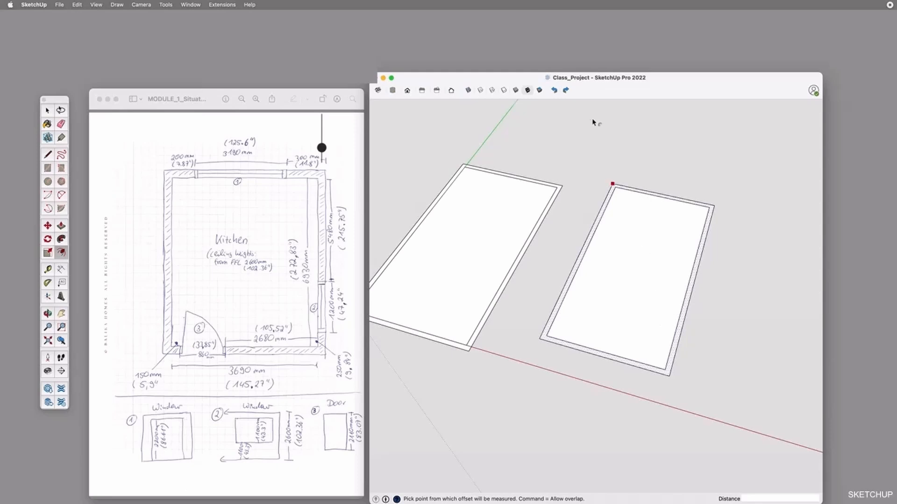
{"action": "left_click", "coordinate": [555, 90]}
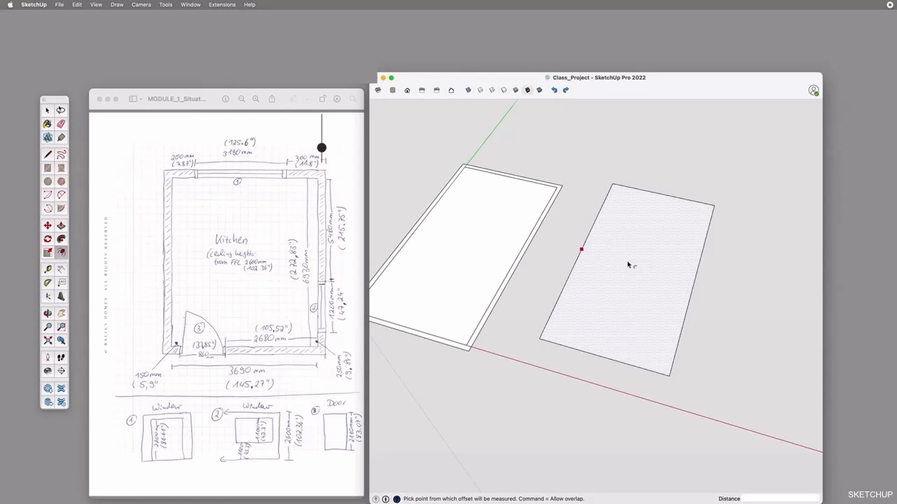
Offset the second rectangle's outline outward by 150 mm to form the wall thickness
{"action": "left_click", "coordinate": [647, 298]}
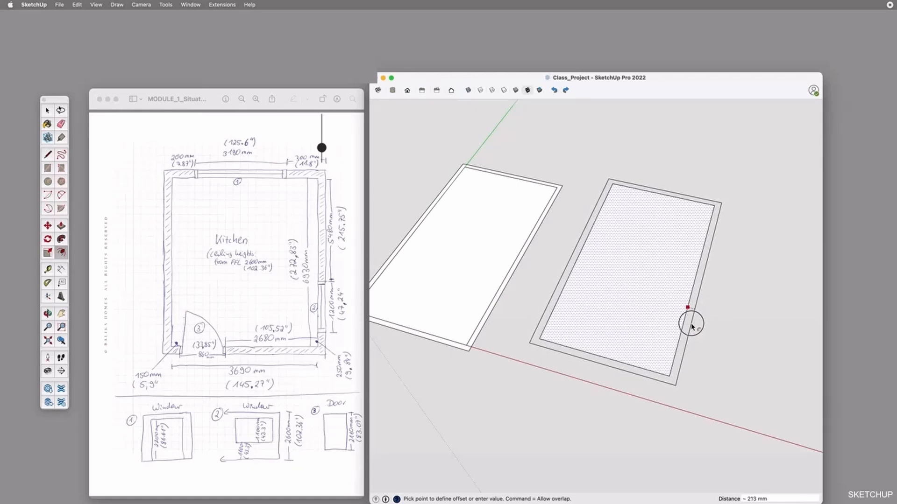
{"action": "type", "text": "150"}
{"action": "key", "text": "Return"}
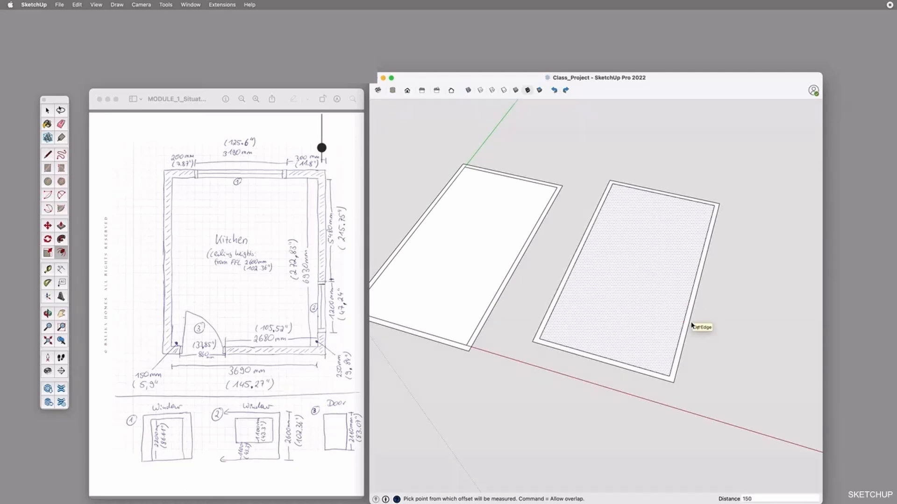
Measure the second outline's wall thickness and across its width with the Tape Measure
{"action": "key", "text": "t"}
{"action": "left_click", "coordinate": [566, 278]}
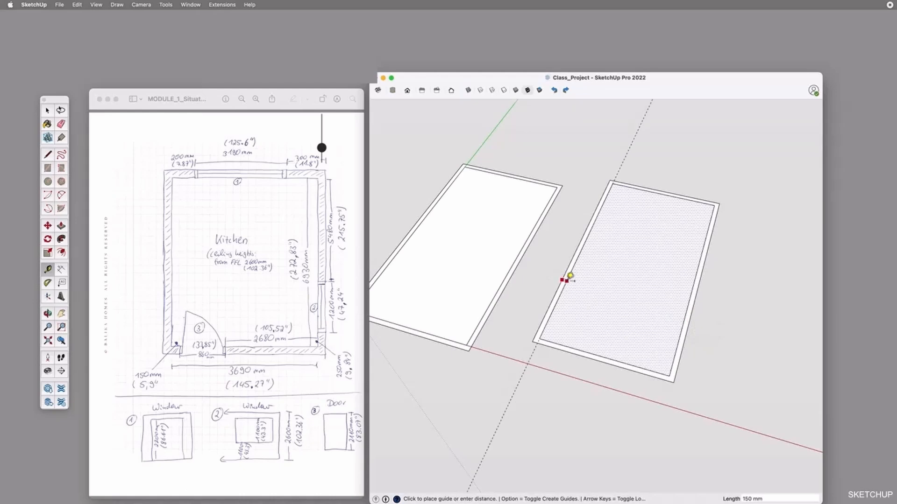
{"action": "key", "text": "Escape"}
{"action": "left_click", "coordinate": [563, 290]}
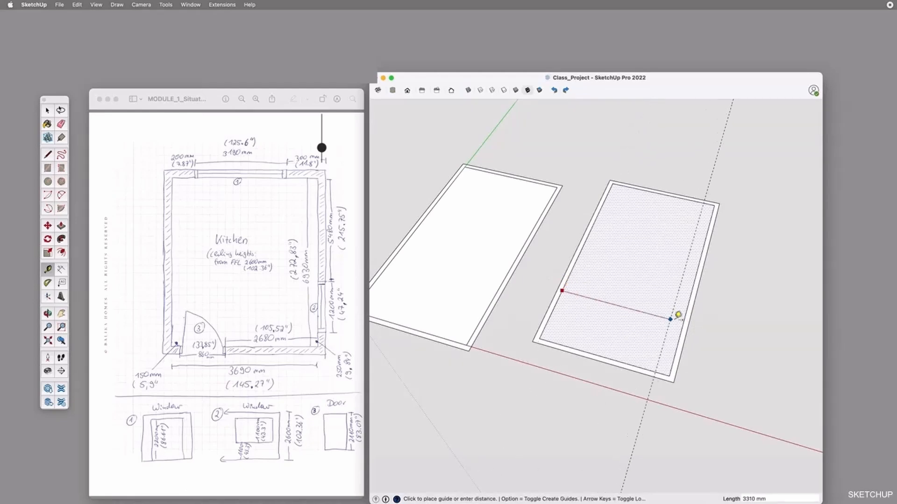
{"action": "key", "text": "Escape"}
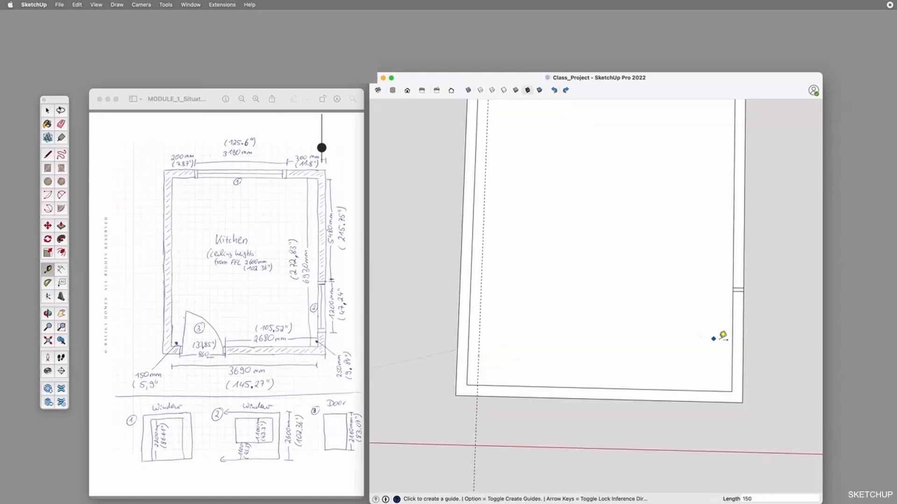
Place a guide 250 mm inward from the inner edge of the room's bottom wall
{"action": "left_click", "coordinate": [709, 390]}
{"action": "type", "text": "250"}
{"action": "key", "text": "Return"}
{"action": "scroll", "coordinate": [551, 414], "scroll_direction": "up", "scroll_amount": 1}
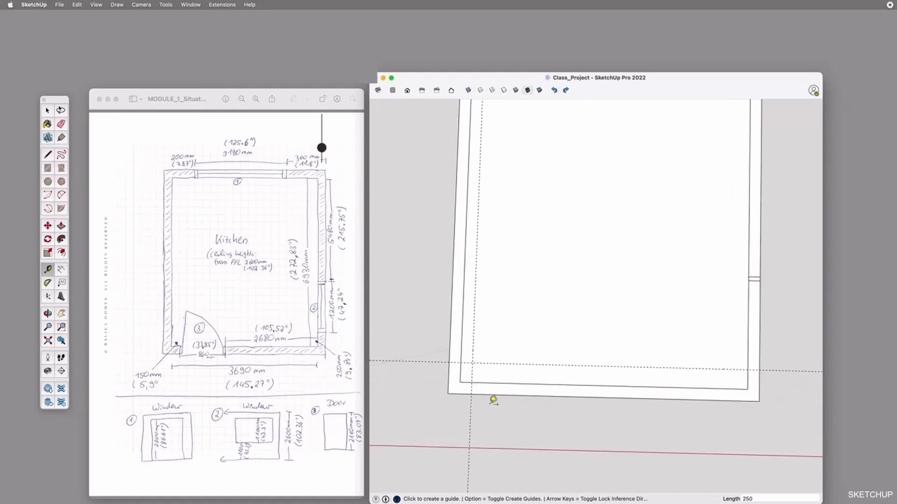
Draw a line across the thickness of the bottom wall along the vertical guide near the left corner
{"action": "key", "text": "l"}
{"action": "left_click", "coordinate": [472, 383]}
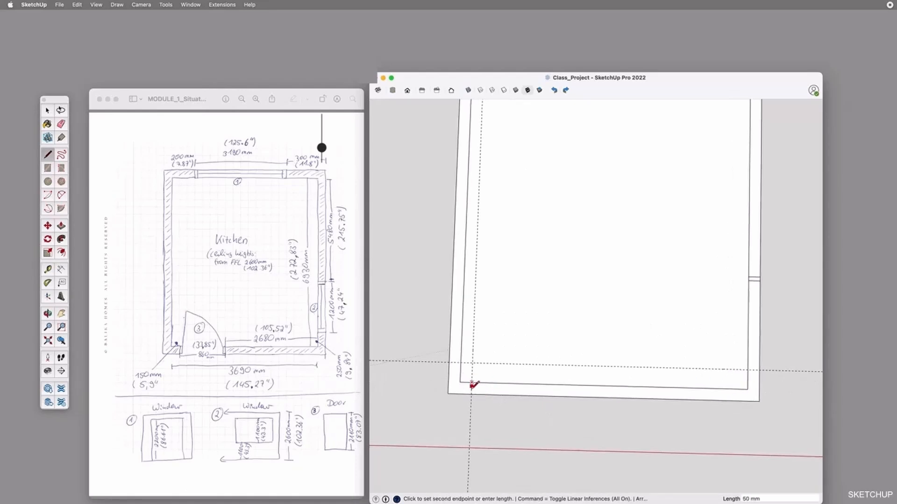
{"action": "left_click", "coordinate": [471, 394]}
{"action": "key", "text": "space"}
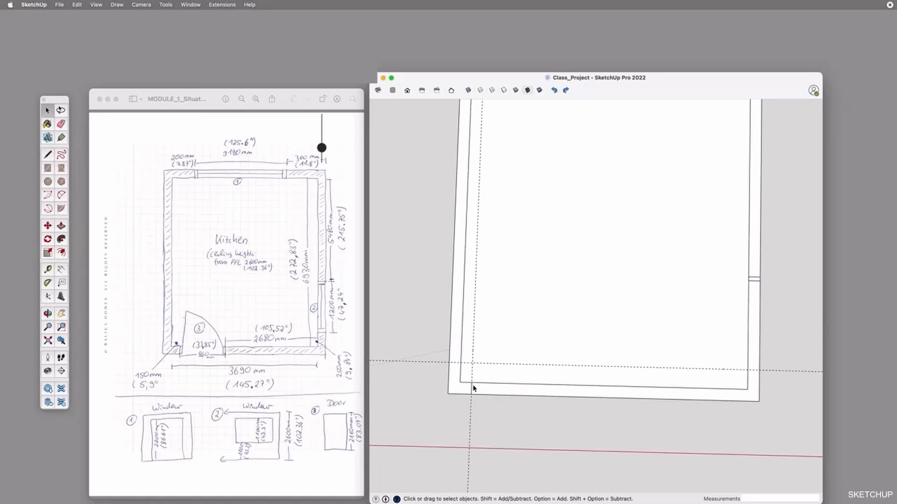
Add two guides parallel to the vertical one, close beside it and 860 mm away, and one 50 mm above the horizontal guide
{"action": "key", "text": "t"}
{"action": "left_click", "coordinate": [473, 350]}
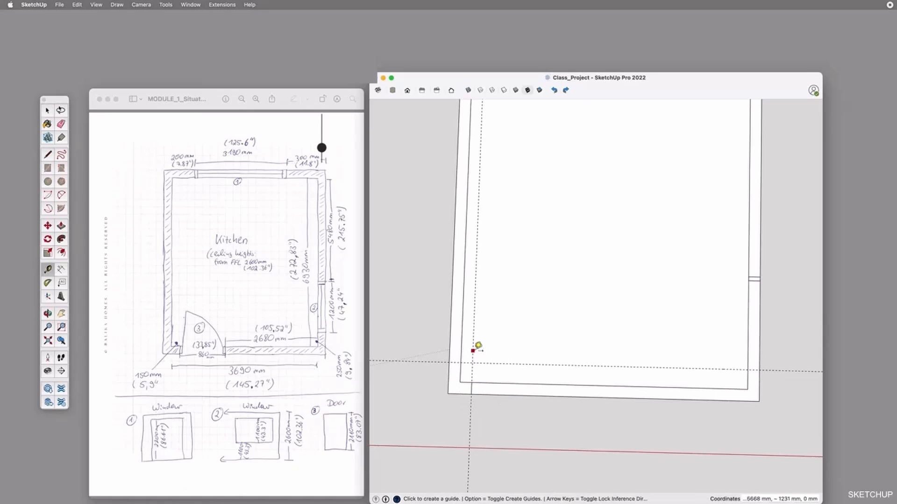
{"action": "key", "text": "Return"}
{"action": "left_click", "coordinate": [472, 347]}
{"action": "type", "text": "7"}
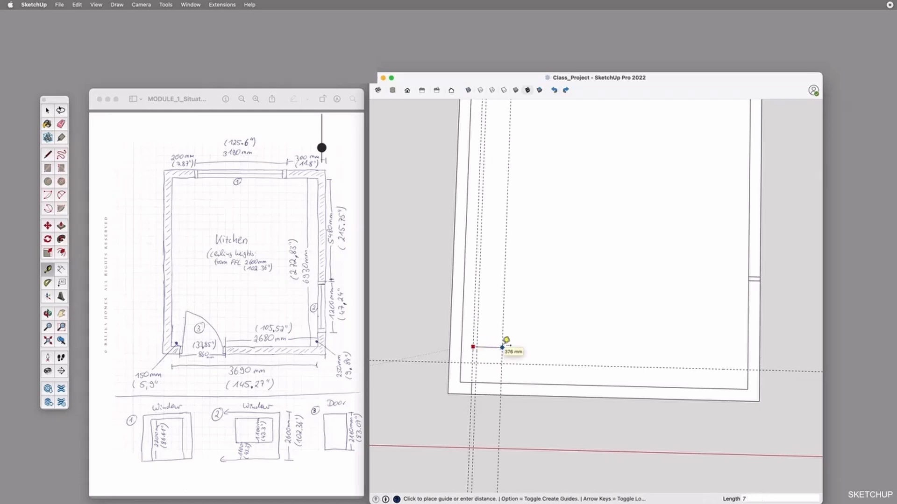
{"action": "key", "text": "Return"}
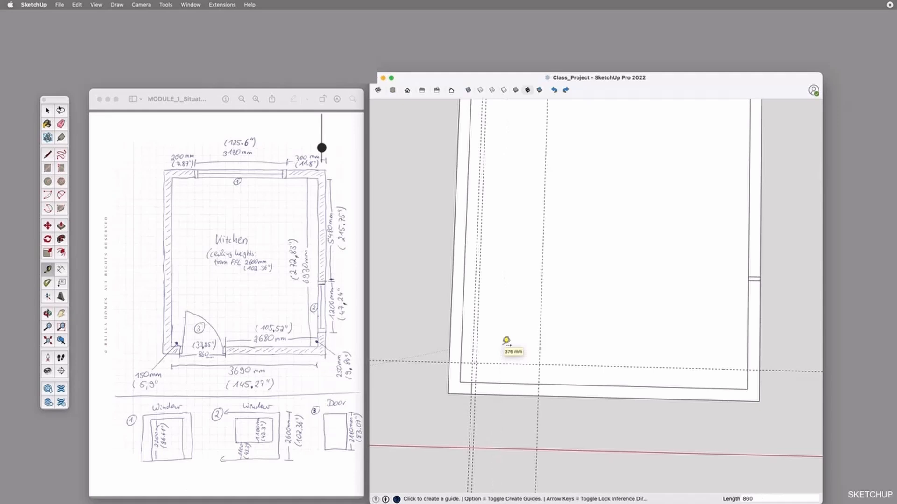
{"action": "left_click", "coordinate": [738, 370]}
{"action": "type", "text": "50l"}
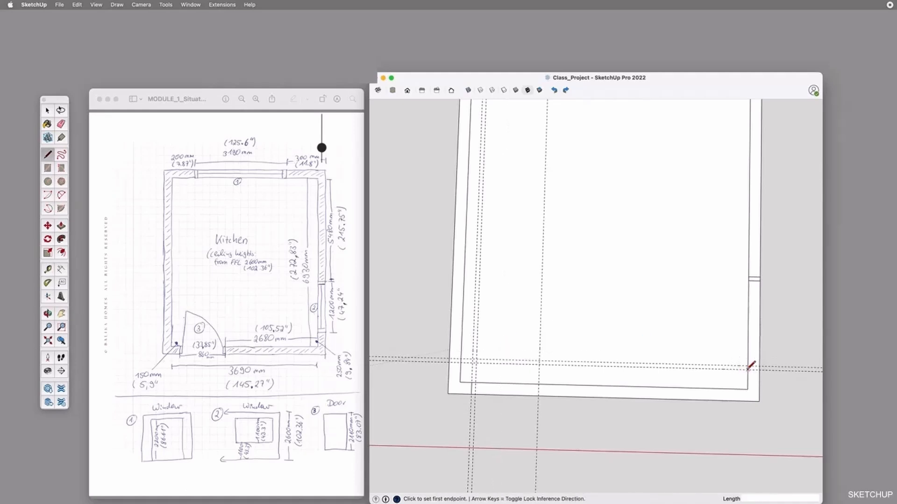
Draw lines across the right wall at the lower horizontal guide and across the bottom wall at the 860 mm door guide
{"action": "left_click", "coordinate": [748, 370]}
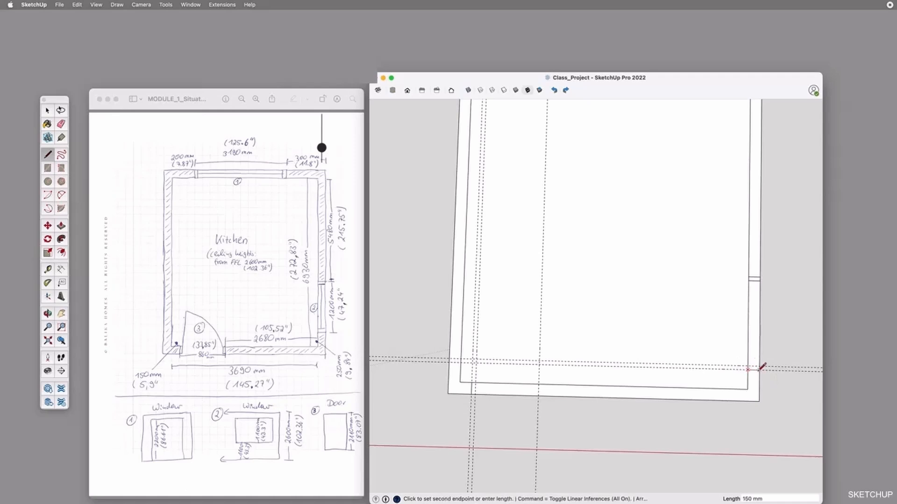
{"action": "key", "text": "Escape"}
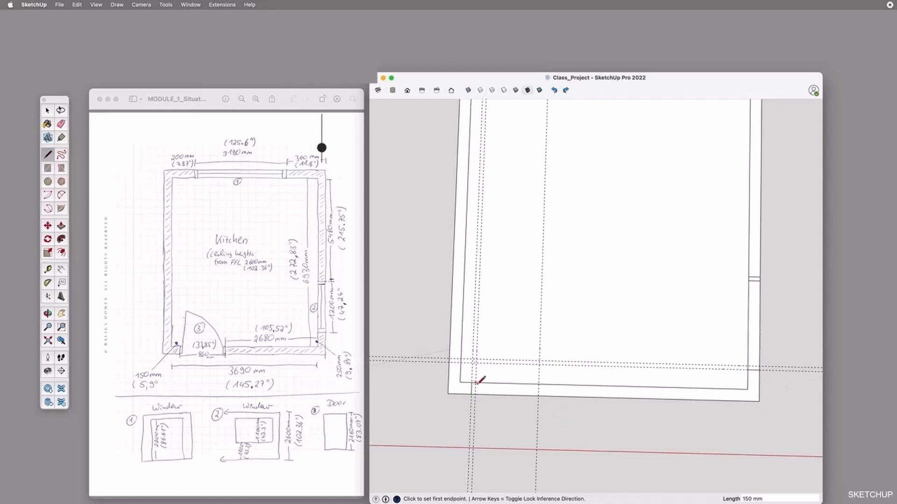
{"action": "left_click", "coordinate": [540, 384]}
{"action": "left_click", "coordinate": [539, 396]}
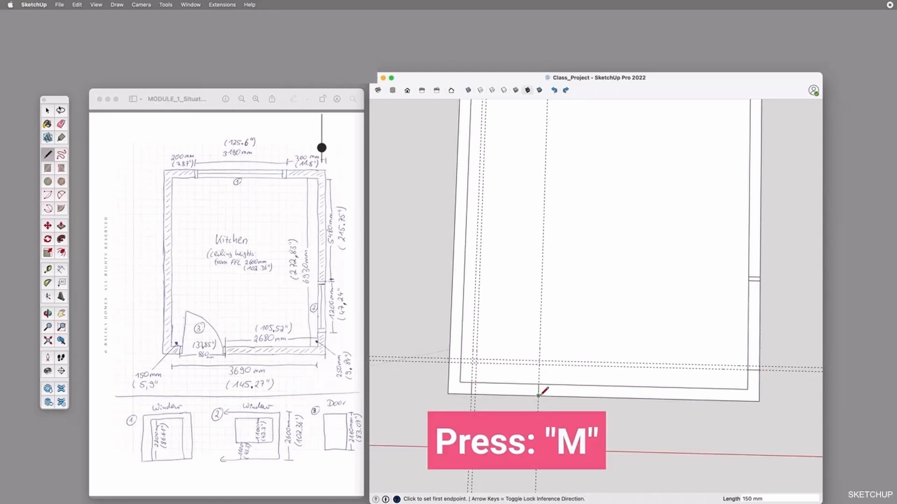
Copy the lower line across the right wall 50 mm upward onto the next guide with the Move tool
{"action": "key", "text": "space"}
{"action": "scroll", "coordinate": [760, 376], "scroll_direction": "up", "scroll_amount": 3}
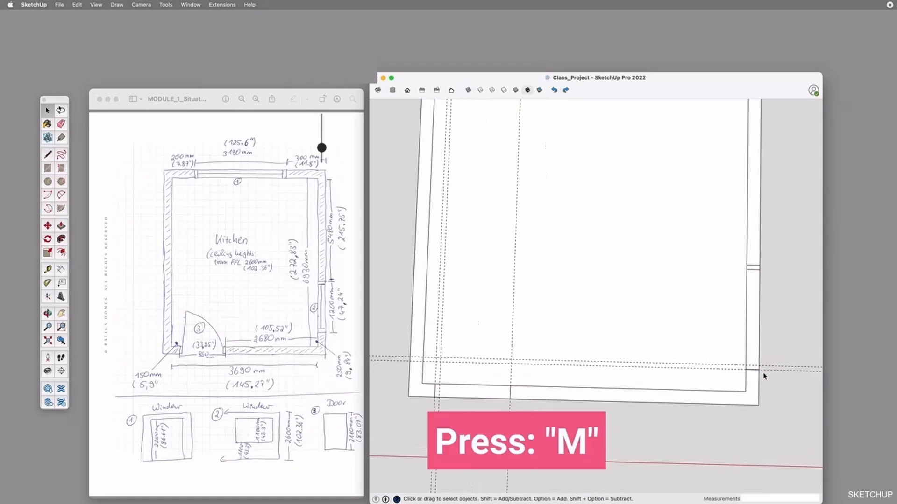
{"action": "scroll", "coordinate": [760, 377], "scroll_direction": "up", "scroll_amount": 5}
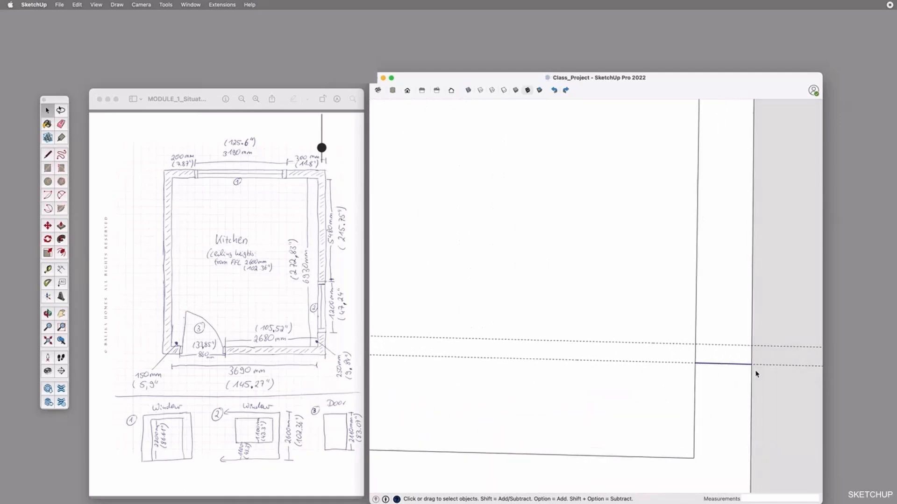
{"action": "key", "text": "m"}
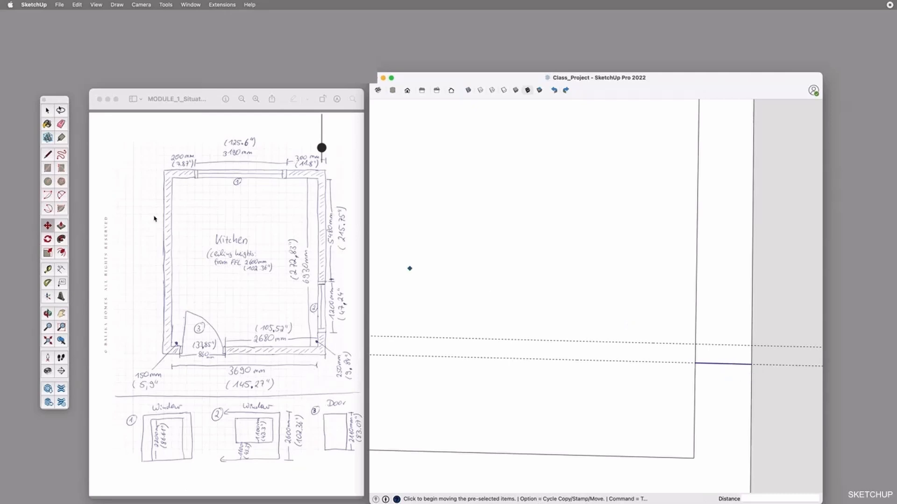
{"action": "key", "text": "alt"}
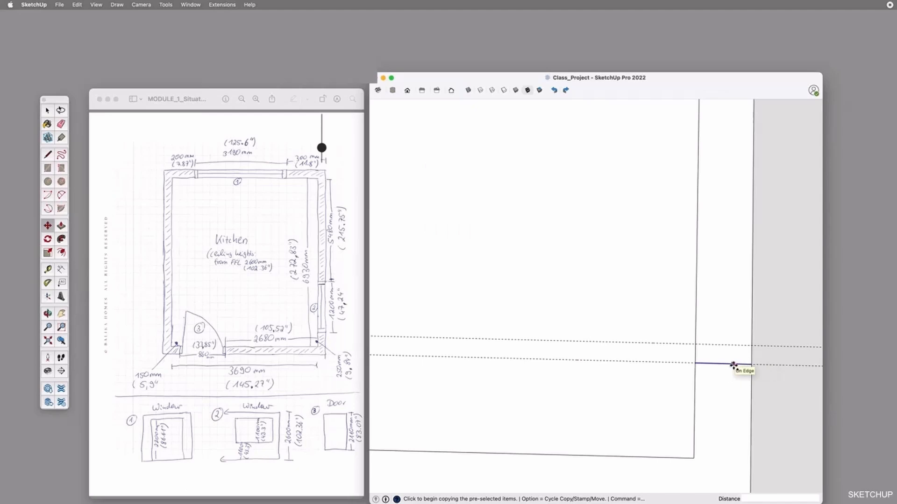
{"action": "left_click", "coordinate": [751, 363]}
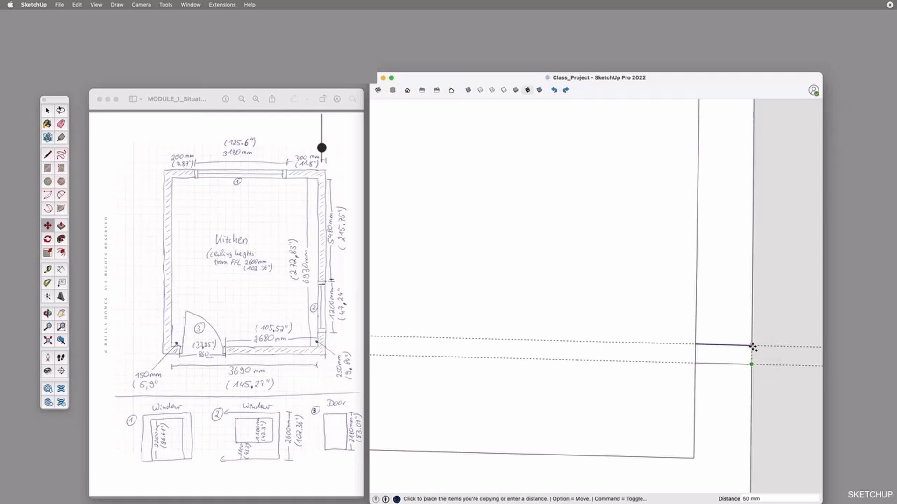
{"action": "left_click", "coordinate": [751, 345]}
{"action": "scroll", "coordinate": [759, 364], "scroll_direction": "down", "scroll_amount": 3}
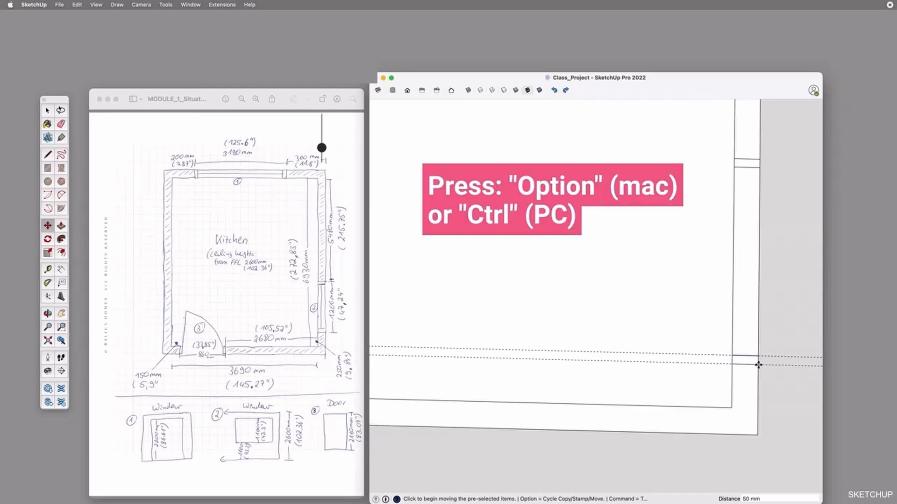
{"action": "scroll", "coordinate": [757, 364], "scroll_direction": "up", "scroll_amount": 3}
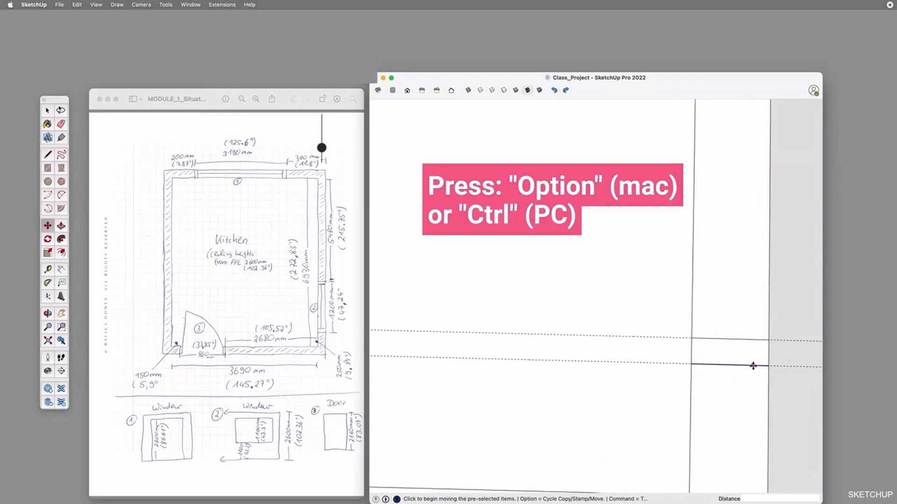
{"action": "left_click", "coordinate": [752, 366]}
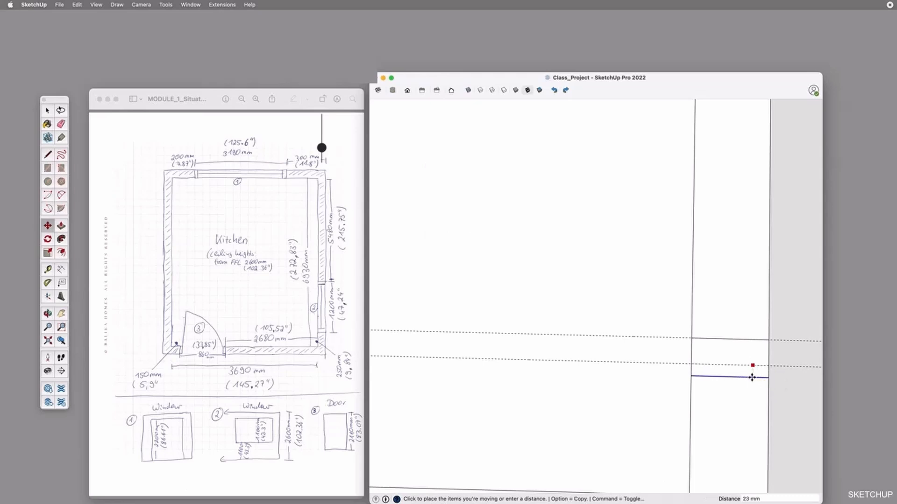
{"action": "key", "text": "Escape"}
{"action": "key", "text": "space"}
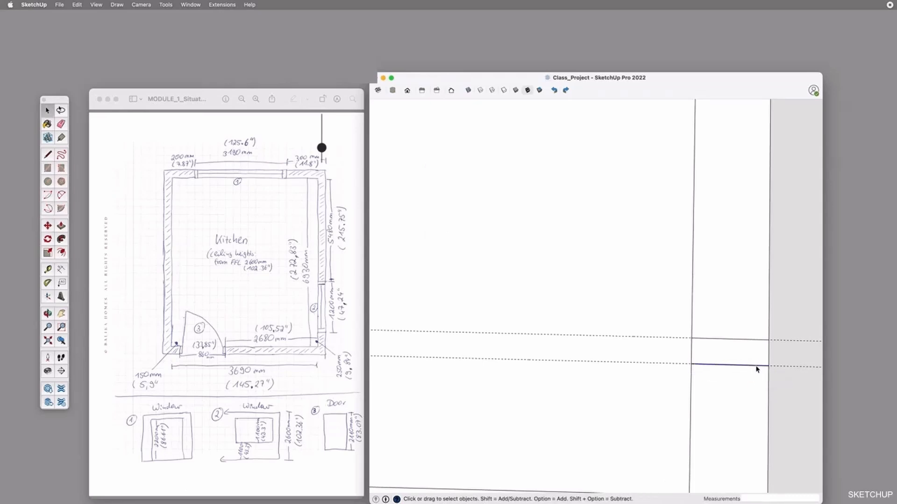
Try stamping a copy of the lower window line 60 mm below it with the Move tool
{"action": "key", "text": "m"}
{"action": "left_click", "coordinate": [756, 365]}
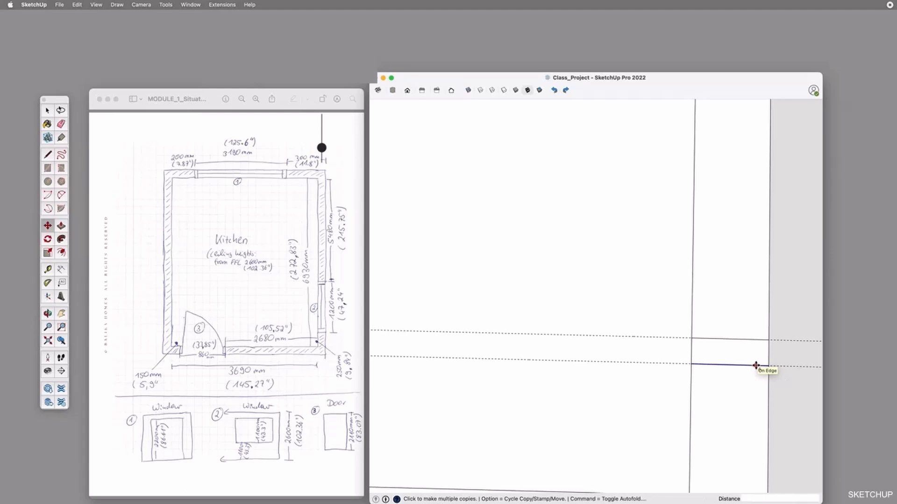
{"action": "left_click", "coordinate": [754, 375]}
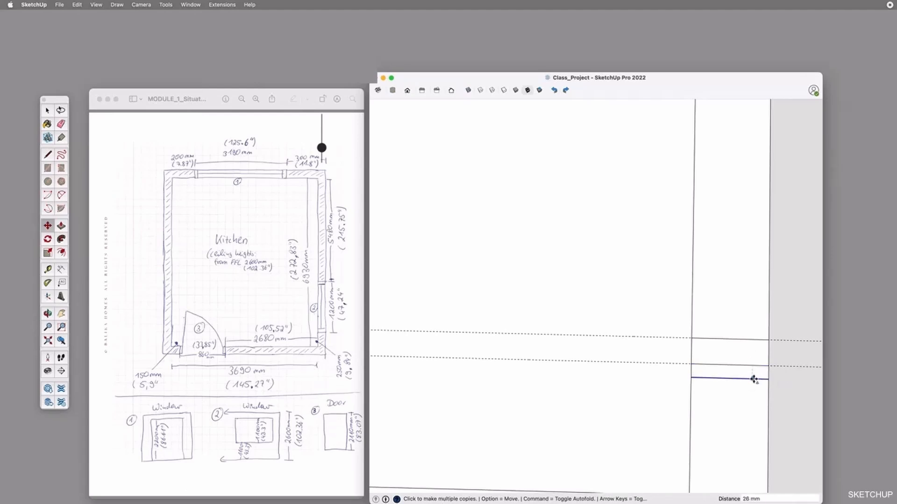
{"action": "type", "text": "60"}
{"action": "key", "text": "Return"}
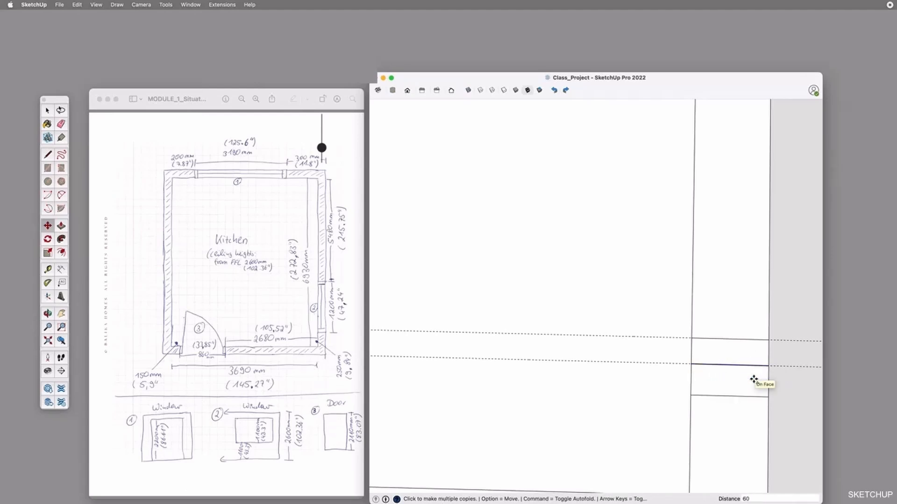
Draw an 1100 mm line along the middle of the right wall between the window's two inner frame lines
{"action": "scroll", "coordinate": [755, 378], "scroll_direction": "down", "scroll_amount": 5}
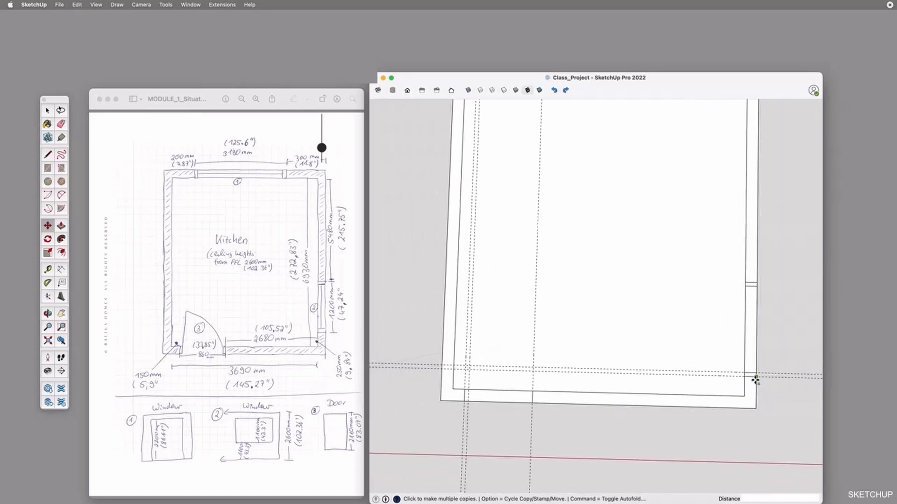
{"action": "scroll", "coordinate": [755, 380], "scroll_direction": "up", "scroll_amount": 2}
{"action": "key", "text": "l"}
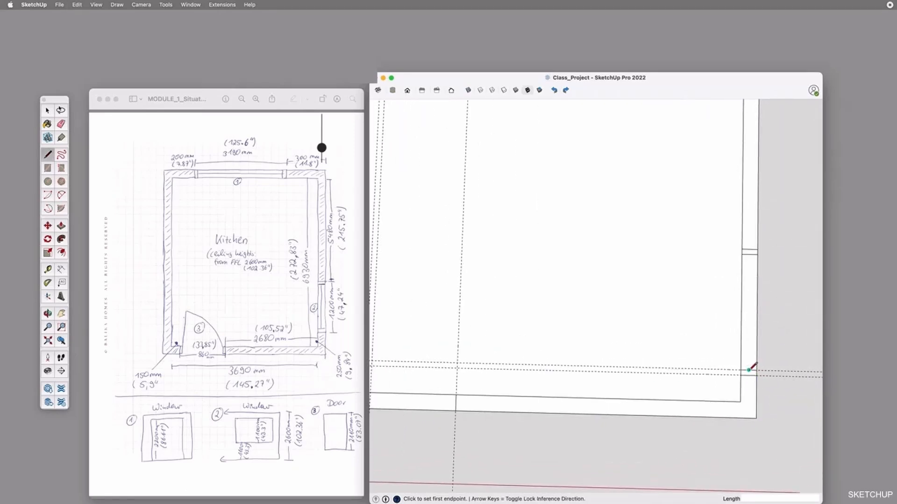
{"action": "left_click", "coordinate": [749, 370]}
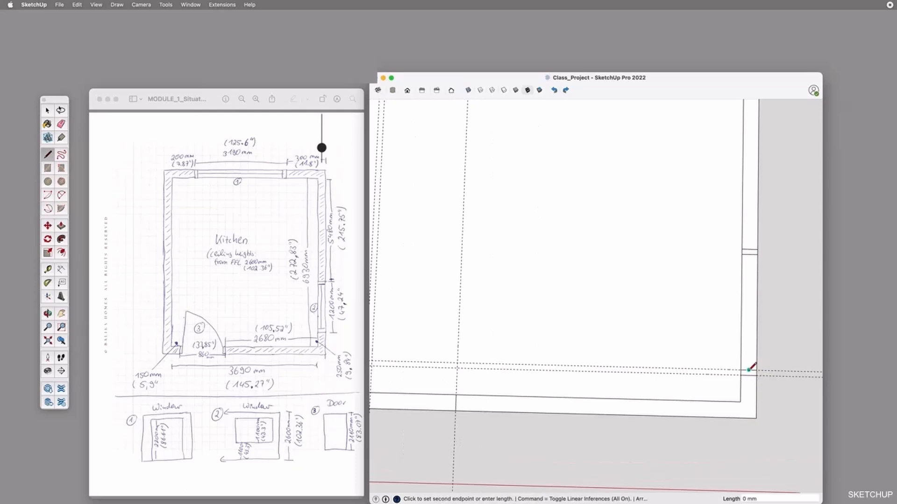
{"action": "left_click", "coordinate": [749, 254]}
{"action": "key", "text": "space"}
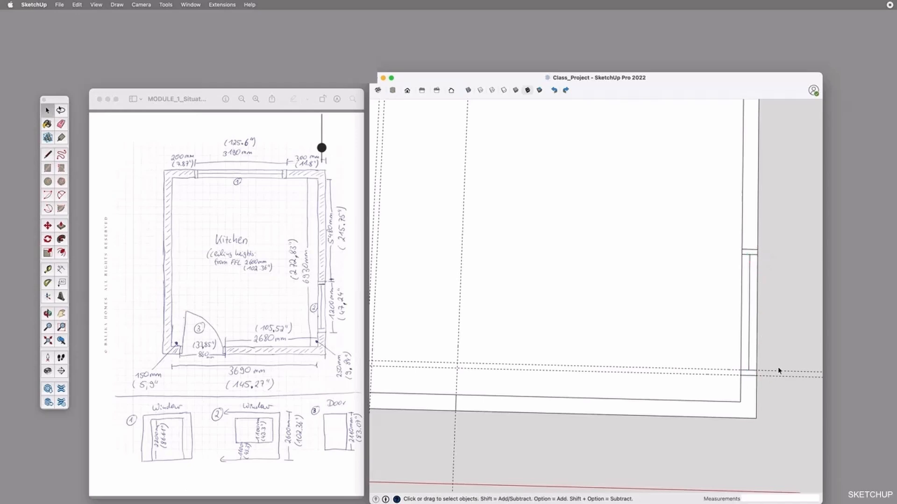
Measure the distance between the first and last vertical guides marking the door opening
{"action": "key", "text": "o"}
{"action": "left_click_drag", "start_coordinate": [565, 386], "coordinate": [537, 414]}
{"action": "key", "text": "t"}
{"action": "left_click", "coordinate": [481, 333]}
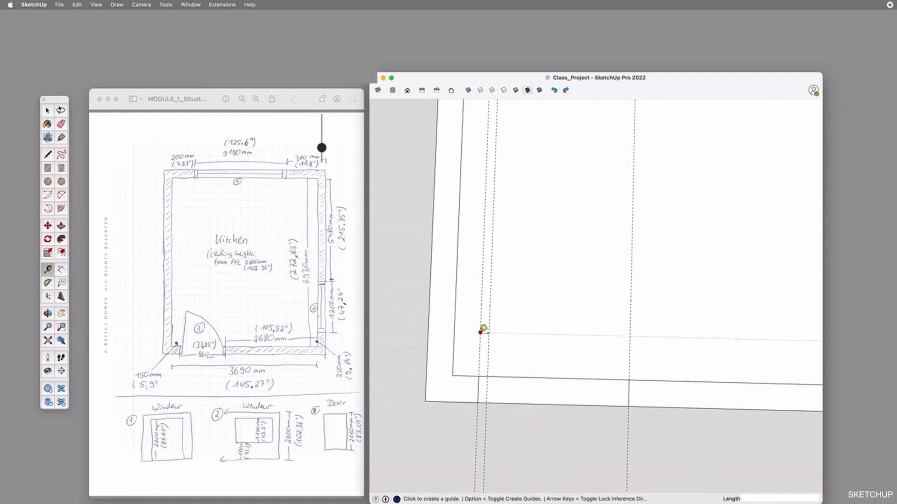
{"action": "left_click", "coordinate": [632, 331]}
Copy the right-hand door line in the bottom wall 50 mm inward, into the door opening
{"action": "key", "text": "space"}
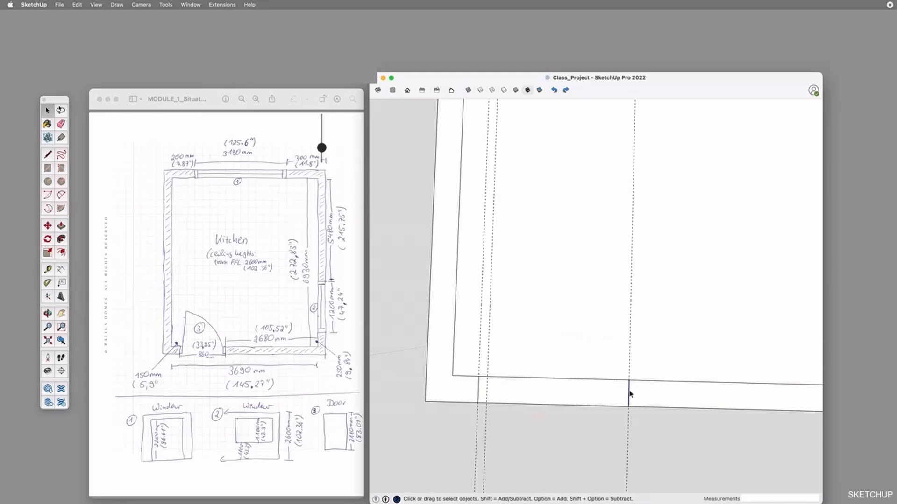
{"action": "key", "text": "m"}
{"action": "left_click", "coordinate": [629, 381]}
{"action": "key", "text": "alt"}
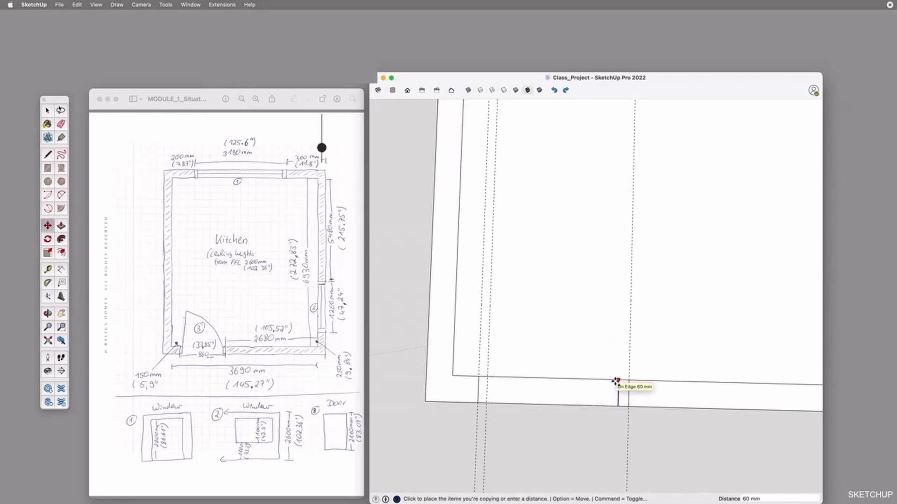
{"action": "type", "text": "0"}
{"action": "key", "text": "Return"}
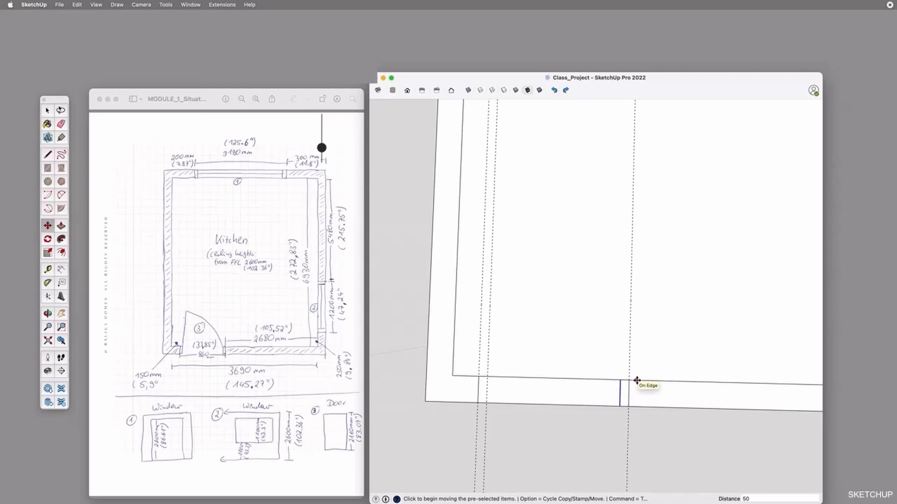
Delete the vertical guides marking the door opening
{"action": "key", "text": "space"}
{"action": "left_click_drag", "start_coordinate": [639, 466], "coordinate": [618, 474]}
{"action": "key", "text": "Delete"}
{"action": "left_click_drag", "start_coordinate": [503, 458], "coordinate": [469, 480]}
{"action": "key", "text": "Delete"}
Copy the left-hand door line in the bottom wall 50 mm inward to complete the door frame
{"action": "left_click", "coordinate": [478, 388]}
{"action": "key", "text": "m"}
{"action": "left_click", "coordinate": [477, 376]}
{"action": "type", "text": "50"}
{"action": "key", "text": "Return"}
{"action": "left_click", "coordinate": [490, 377]}
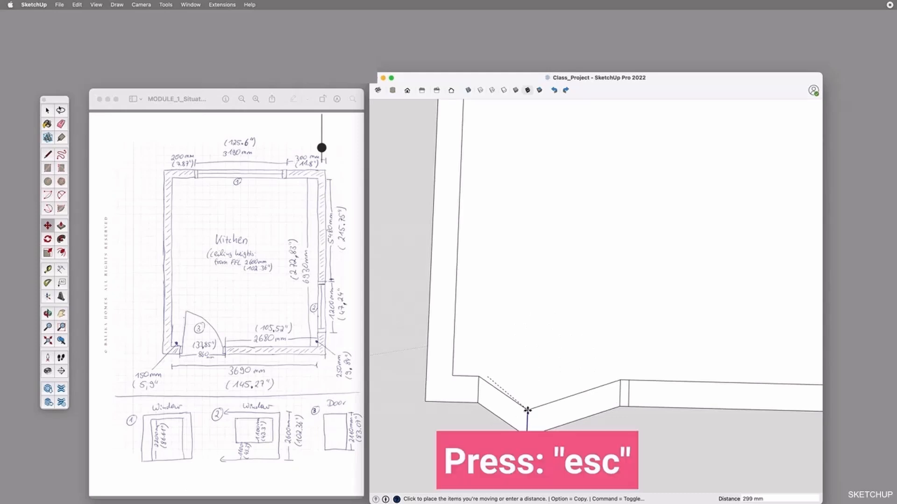
{"action": "key", "text": "Escape"}
{"action": "key", "text": "o"}
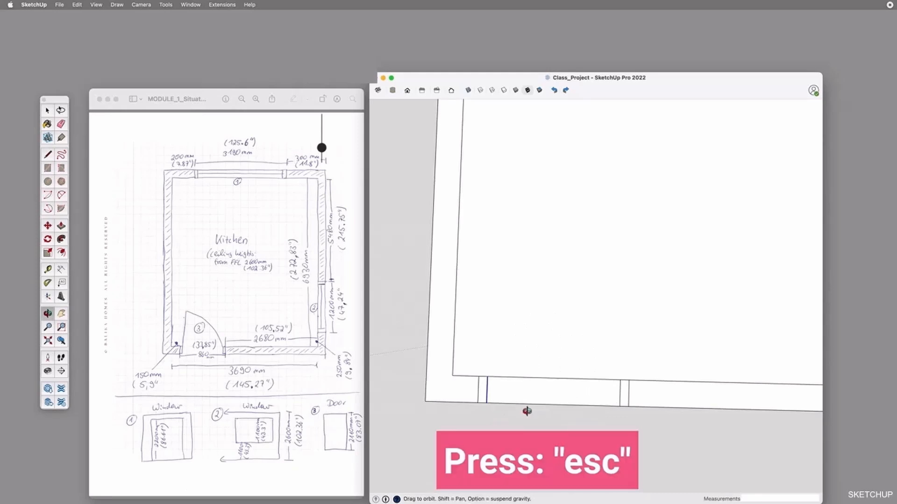
Draw a 45-degree pie-shaped door swing into the room, centred on the left door frame's inner corner and reaching the right frame
{"action": "mouse_move", "coordinate": [548, 409]}
{"action": "left_mouse_down"}
{"action": "mouse_move", "coordinate": [562, 411]}
{"action": "mouse_move", "coordinate": [572, 448]}
{"action": "mouse_move", "coordinate": [595, 387]}
{"action": "mouse_move", "coordinate": [545, 392]}
{"action": "left_mouse_up"}
{"action": "key", "text": "space"}
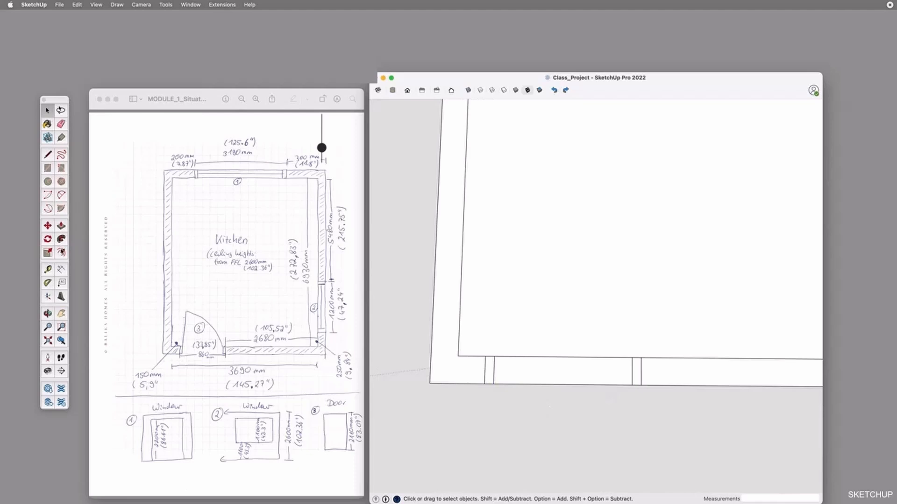
{"action": "left_click", "coordinate": [61, 208]}
{"action": "left_click", "coordinate": [495, 357]}
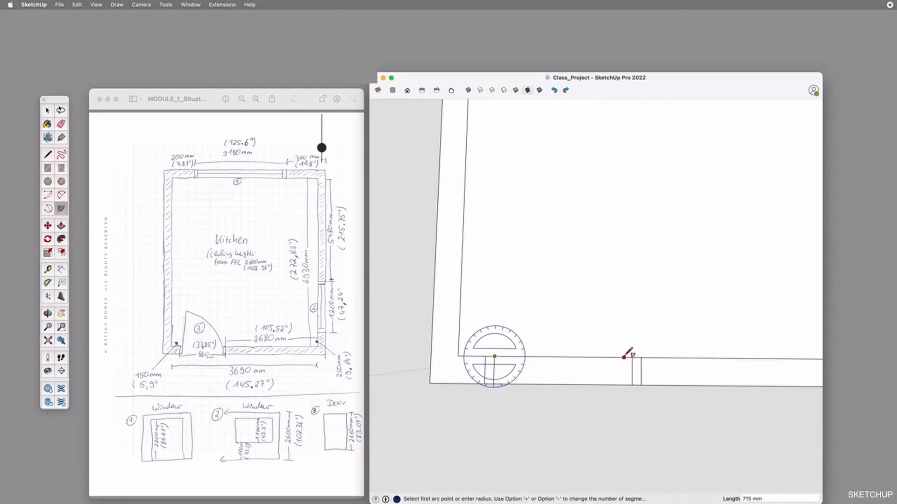
{"action": "left_click", "coordinate": [633, 358]}
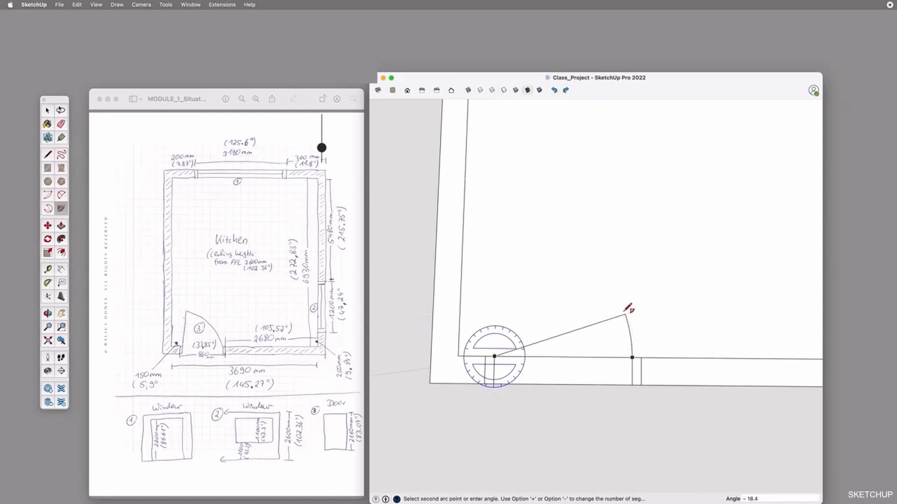
{"action": "key", "text": "Return"}
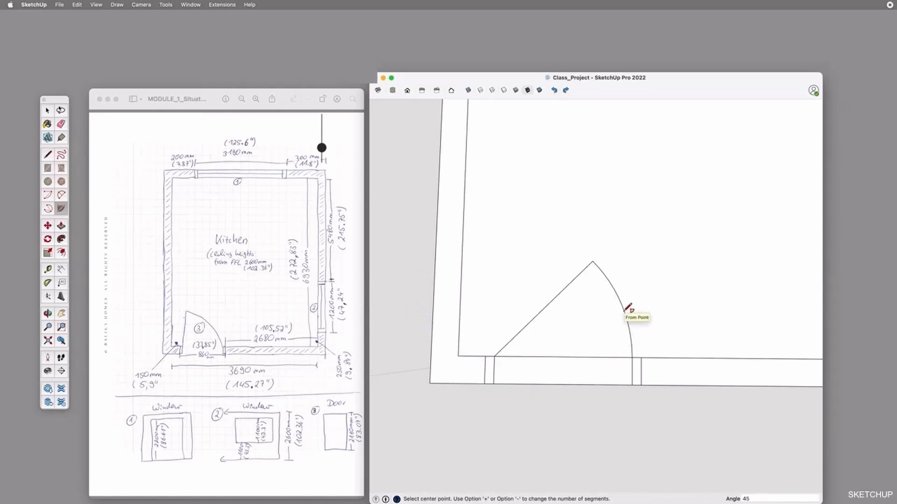
Place a vertical guide 200 mm inside the left wall's inner face and another 3190 mm to the right of it
{"action": "key", "text": "o"}
{"action": "scroll", "coordinate": [623, 312], "scroll_direction": "down", "scroll_amount": 5}
{"action": "left_click_drag", "start_coordinate": [659, 279], "coordinate": [634, 320], "text": "shift"}
{"action": "scroll", "coordinate": [673, 383], "scroll_direction": "up", "scroll_amount": 5}
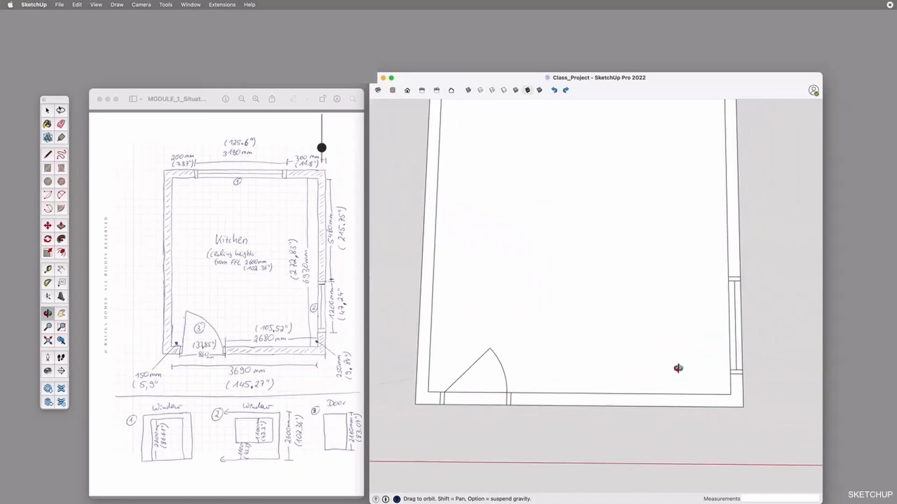
{"action": "left_click_drag", "start_coordinate": [679, 368], "coordinate": [683, 387], "text": "shift"}
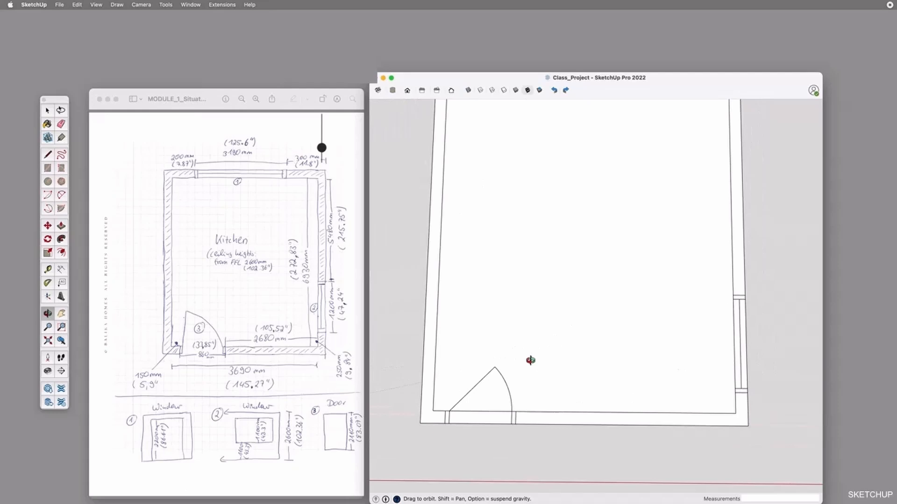
{"action": "scroll", "coordinate": [578, 231], "scroll_direction": "down", "scroll_amount": 2}
{"action": "mouse_move", "coordinate": [582, 244]}
{"action": "left_mouse_down"}
{"action": "mouse_move", "coordinate": [591, 252]}
{"action": "mouse_move", "coordinate": [594, 241]}
{"action": "mouse_move", "coordinate": [594, 252]}
{"action": "left_mouse_up"}
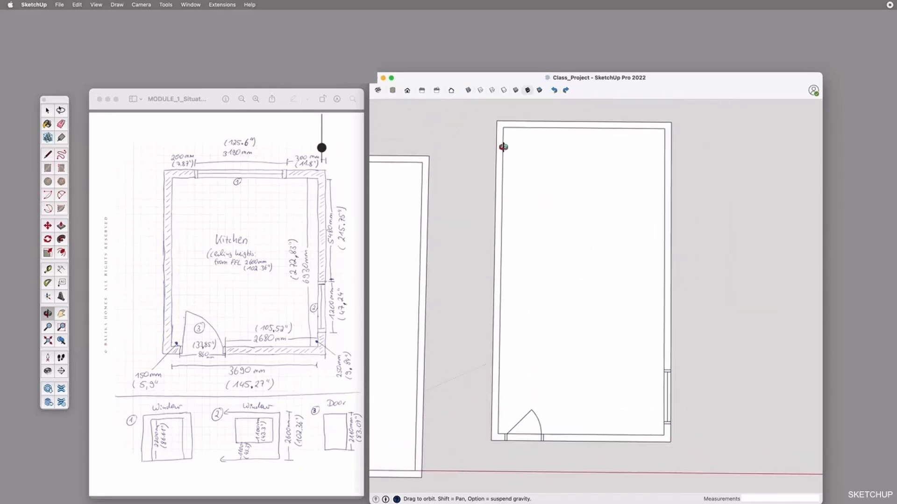
{"action": "key", "text": "t"}
{"action": "left_click", "coordinate": [503, 145]}
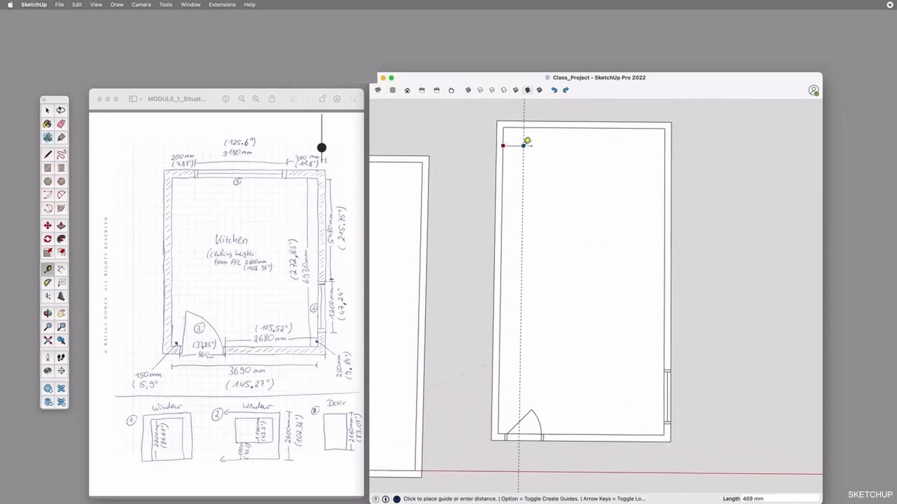
{"action": "key", "text": "Return"}
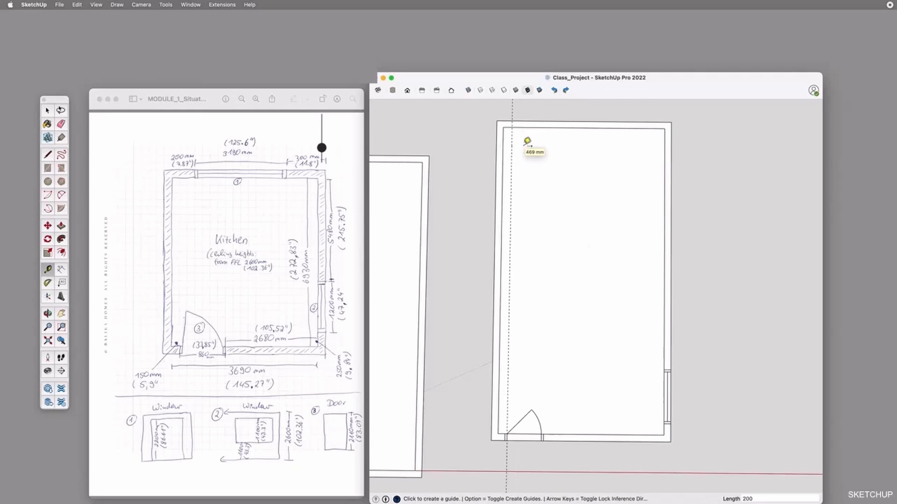
{"action": "left_click", "coordinate": [512, 146]}
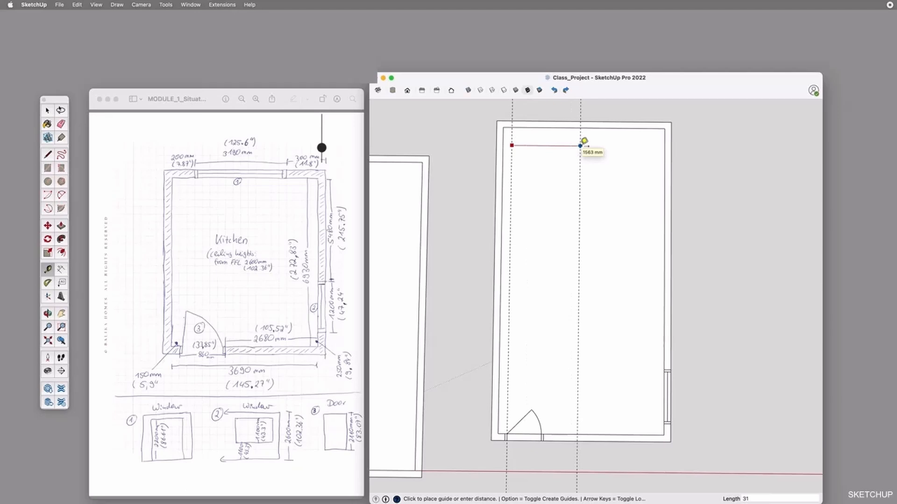
{"action": "key", "text": "Return"}
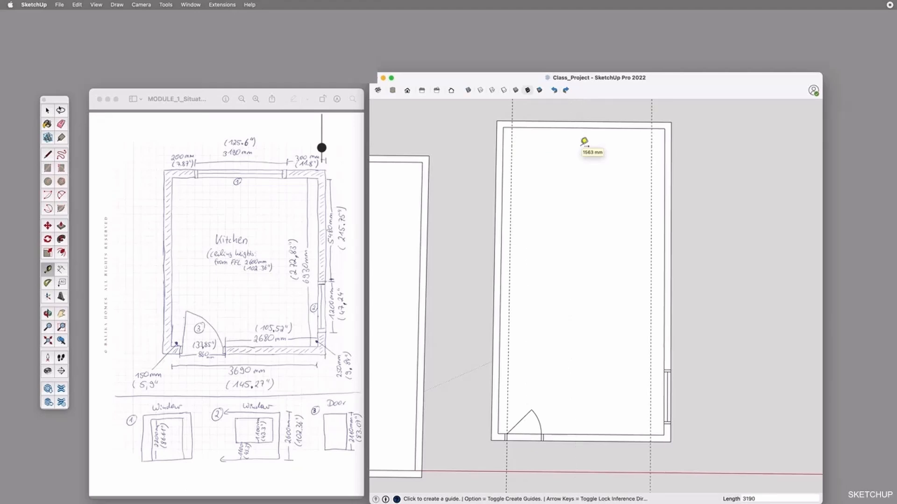
Draw two lines across the thickness of the top wall along the vertical guides to mark the window opening
{"action": "key", "text": "l"}
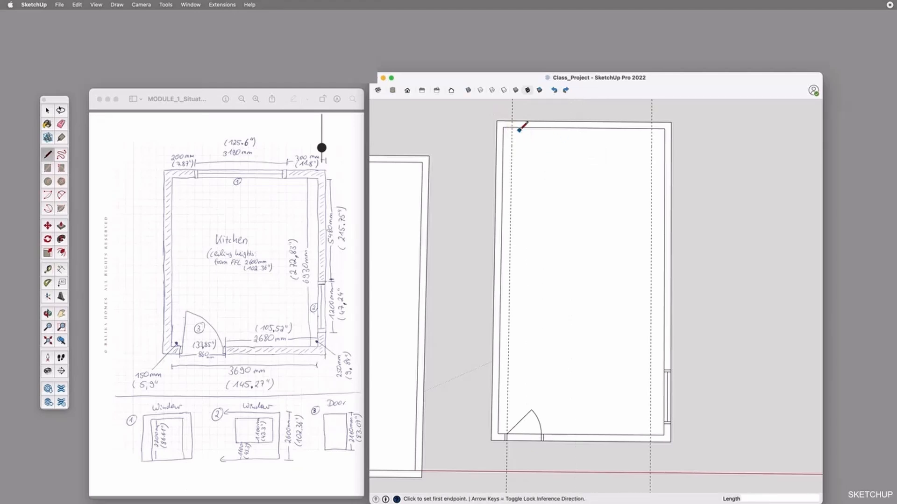
{"action": "left_click", "coordinate": [512, 121]}
{"action": "left_click", "coordinate": [512, 128]}
{"action": "left_click", "coordinate": [652, 122]}
{"action": "left_click", "coordinate": [652, 128]}
{"action": "key", "text": "space"}
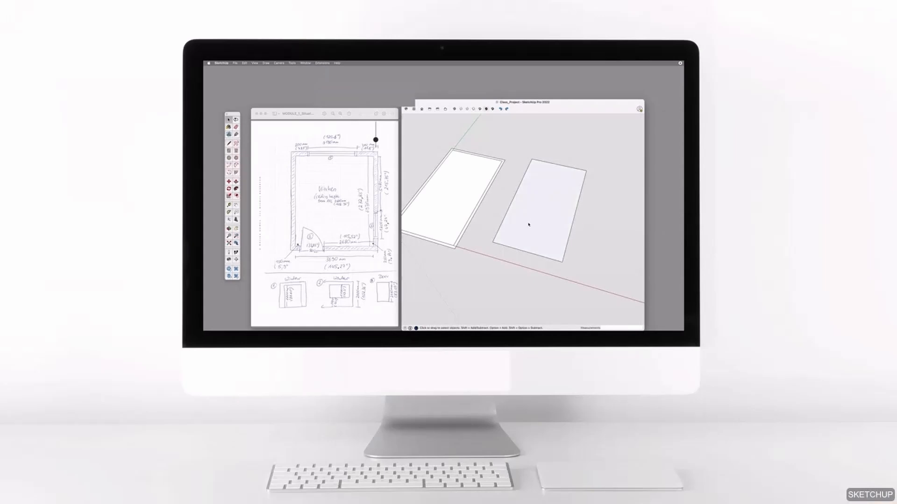
Offset the plain rectangle's edges inward to form a narrow wall border around the floor
{"action": "key", "text": "f"}
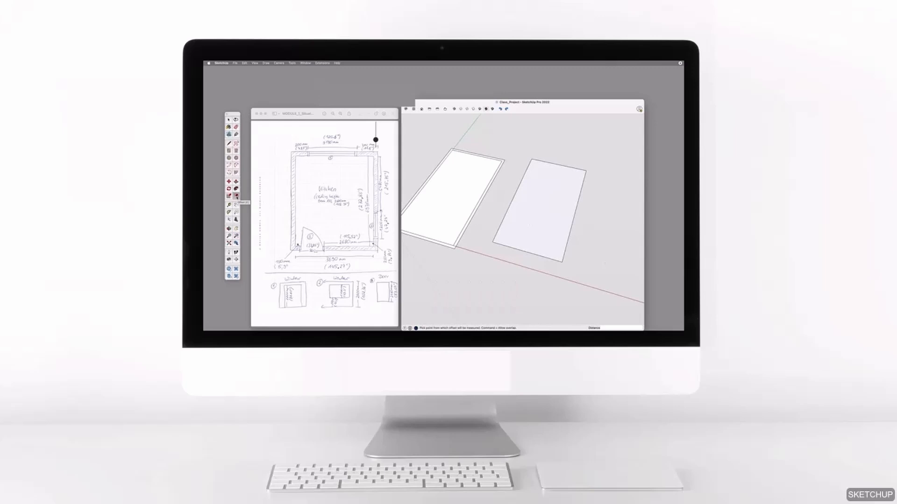
{"action": "left_click", "coordinate": [546, 217]}
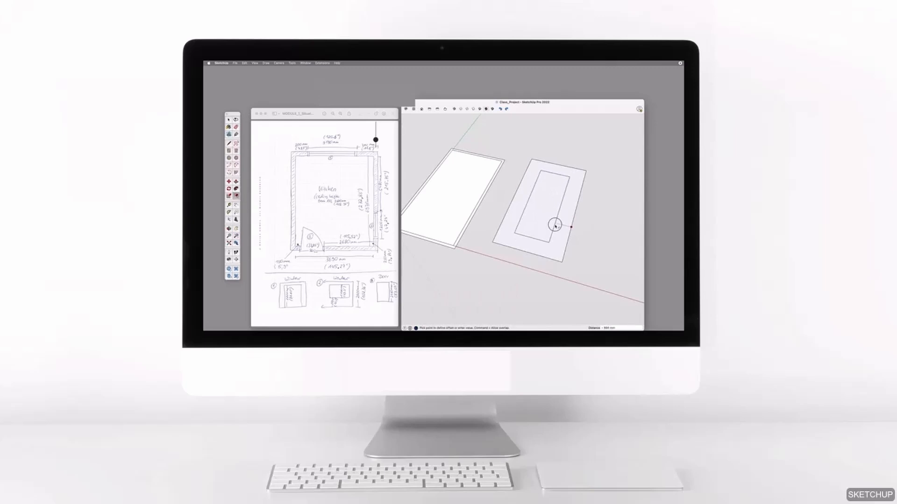
{"action": "left_click", "coordinate": [567, 233]}
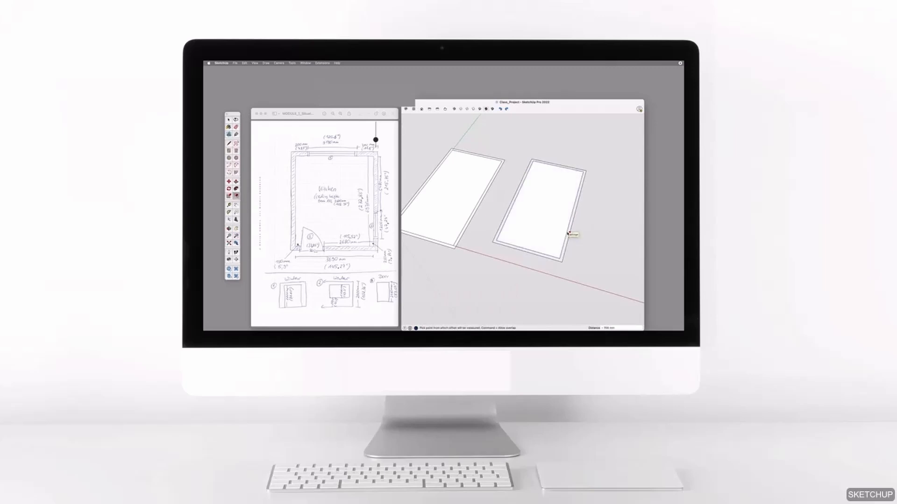
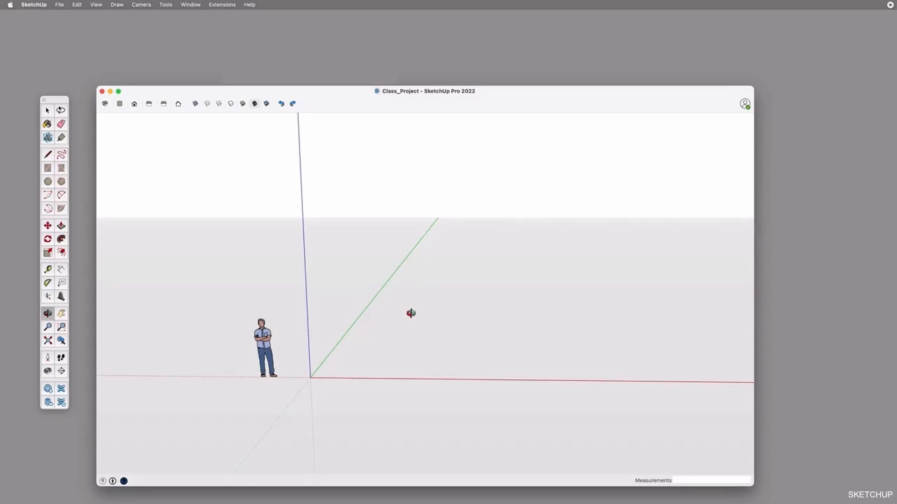
Import the MODULE_1 floor plan JPG as an image and place it flat from the origin, about 2521 mm wide
{"action": "left_click_drag", "start_coordinate": [422, 309], "coordinate": [417, 336]}
{"action": "scroll", "coordinate": [378, 325], "scroll_direction": "up", "scroll_amount": 5}
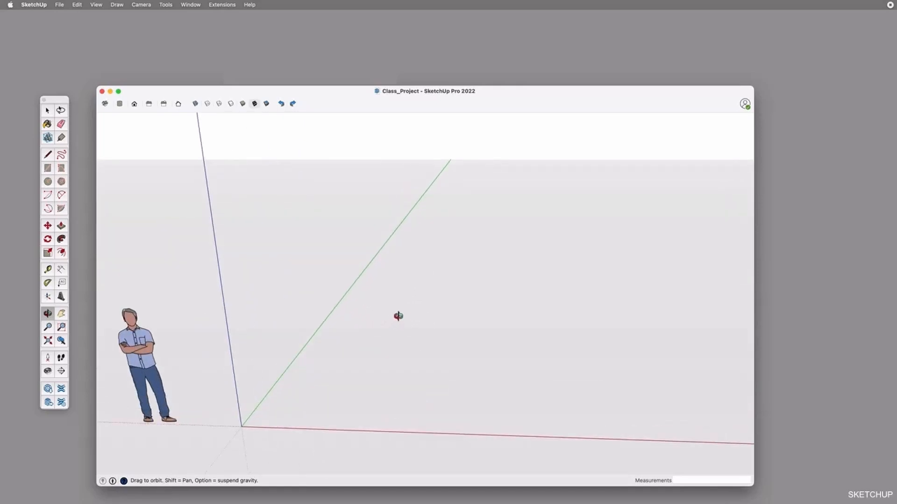
{"action": "left_click_drag", "start_coordinate": [422, 313], "coordinate": [413, 349]}
{"action": "scroll", "coordinate": [427, 366], "scroll_direction": "down", "scroll_amount": 1}
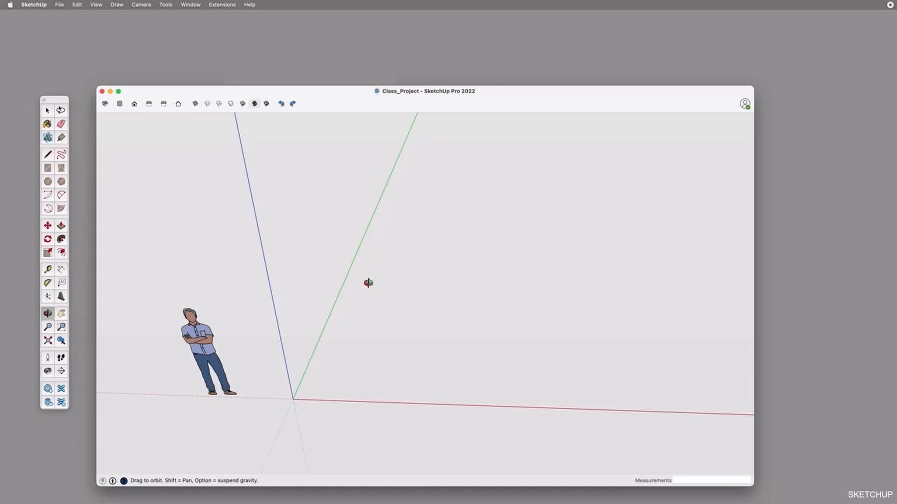
{"action": "left_click", "coordinate": [54, 4]}
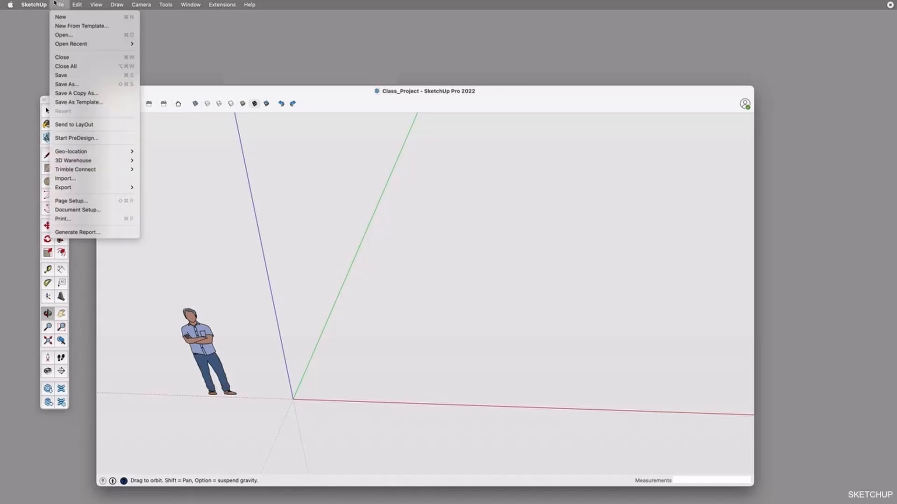
{"action": "left_click", "coordinate": [86, 178]}
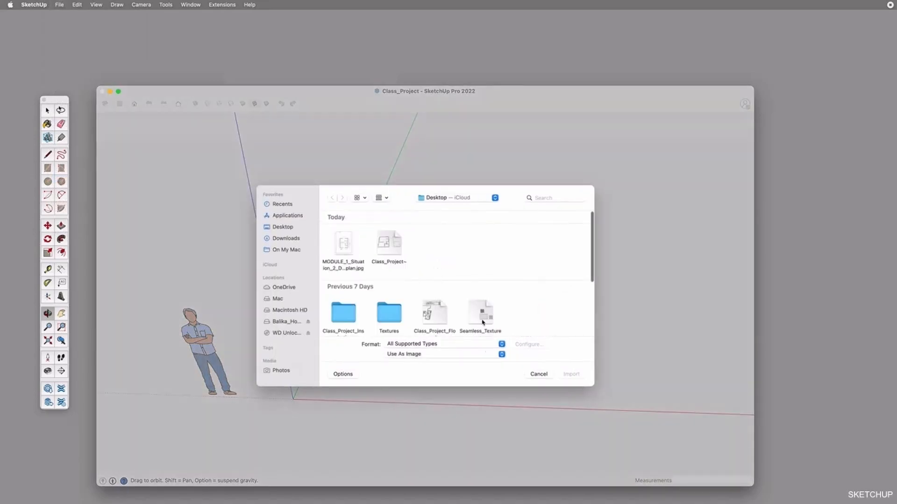
{"action": "left_click", "coordinate": [472, 346]}
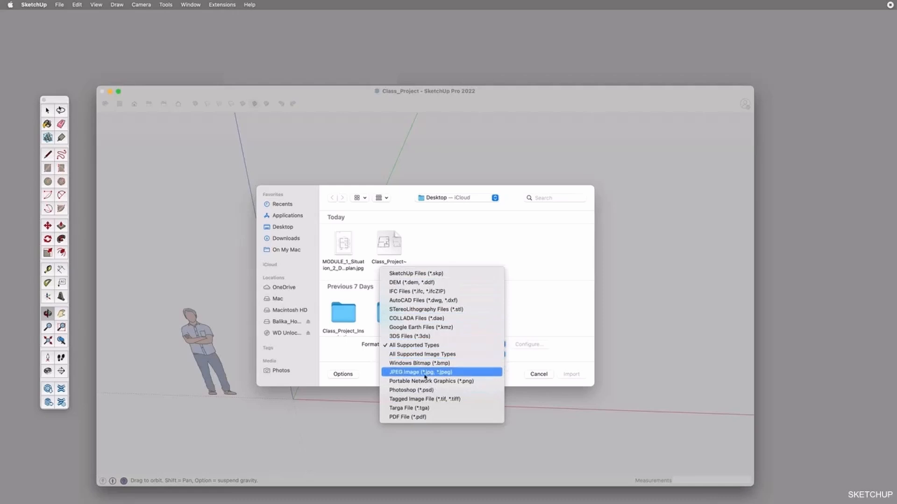
{"action": "left_click", "coordinate": [475, 235]}
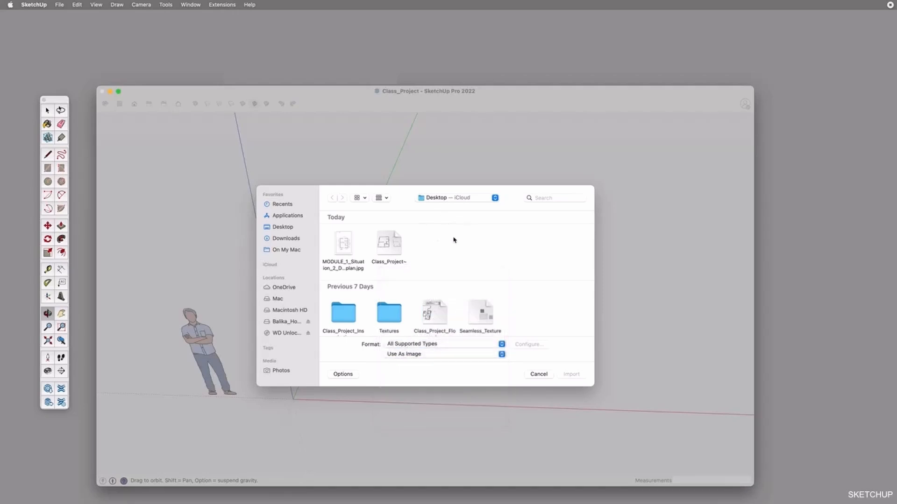
{"action": "left_click", "coordinate": [341, 242]}
{"action": "double_click", "coordinate": [348, 248]}
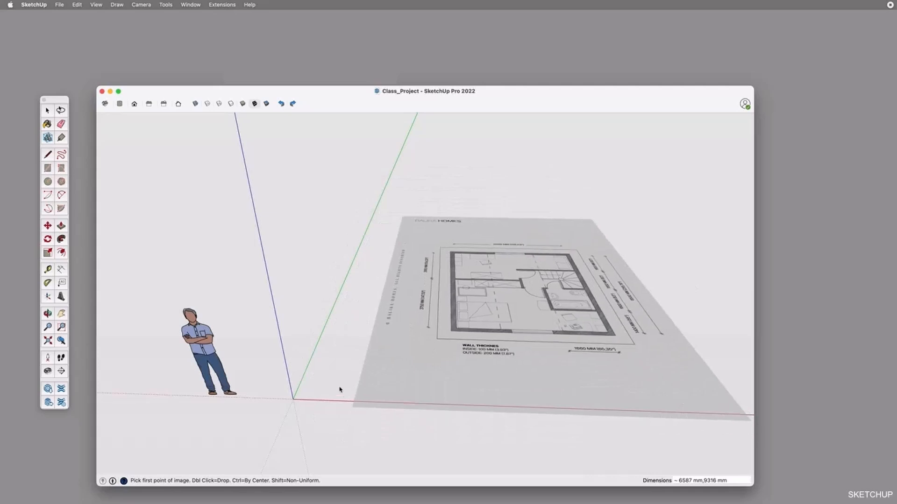
{"action": "left_click", "coordinate": [293, 400]}
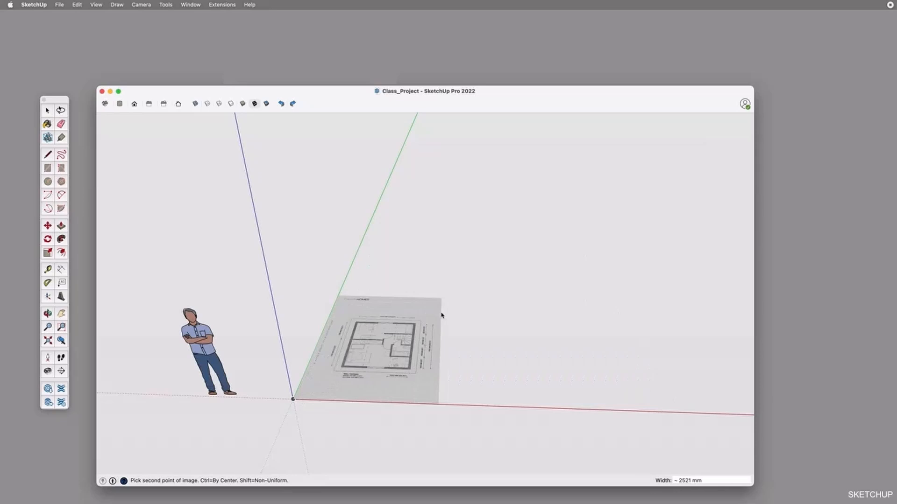
{"action": "left_click", "coordinate": [441, 316]}
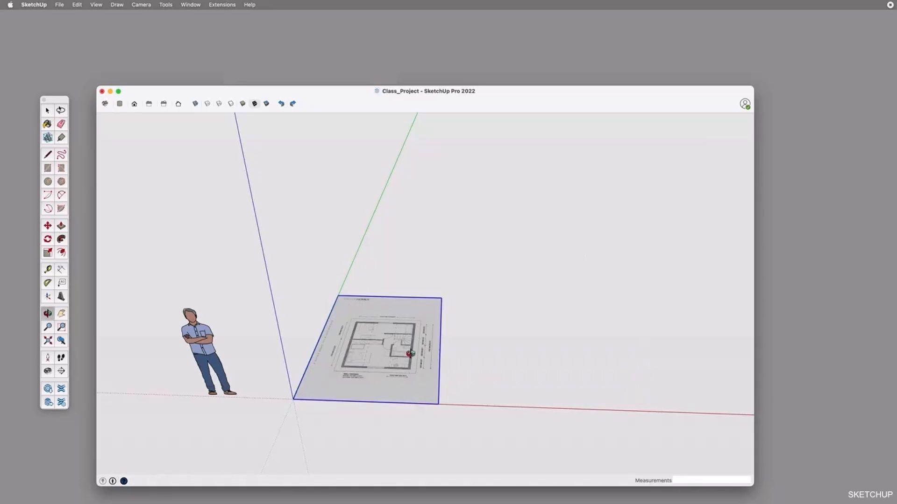
{"action": "middle_click_drag", "start_coordinate": [411, 350], "coordinate": [383, 323]}
{"action": "scroll", "coordinate": [383, 324], "scroll_direction": "up", "scroll_amount": 6}
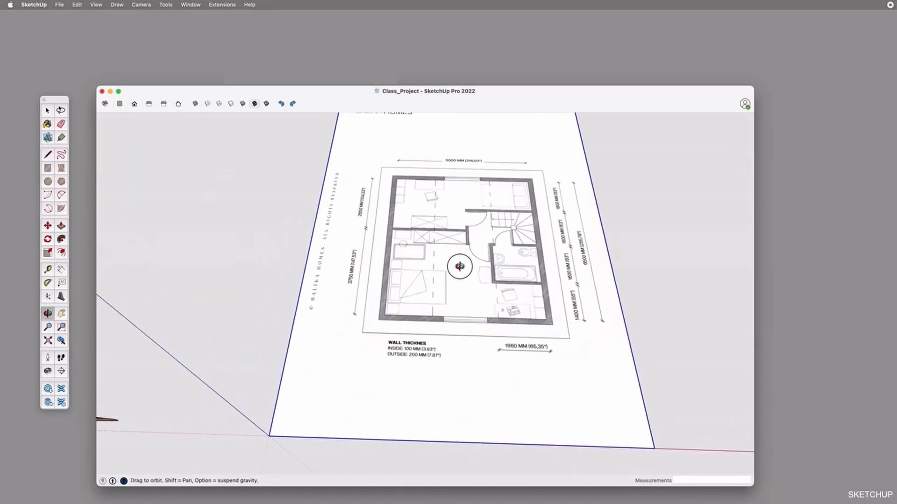
{"action": "key", "text": "t"}
{"action": "scroll", "coordinate": [464, 280], "scroll_direction": "up", "scroll_amount": 3}
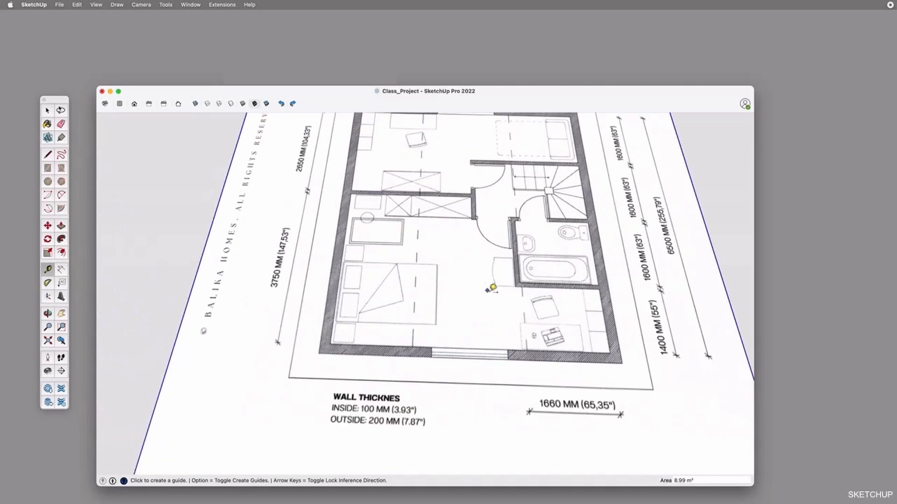
{"action": "scroll", "coordinate": [410, 316], "scroll_direction": "down", "scroll_amount": 3}
{"action": "scroll", "coordinate": [551, 314], "scroll_direction": "up", "scroll_amount": 4}
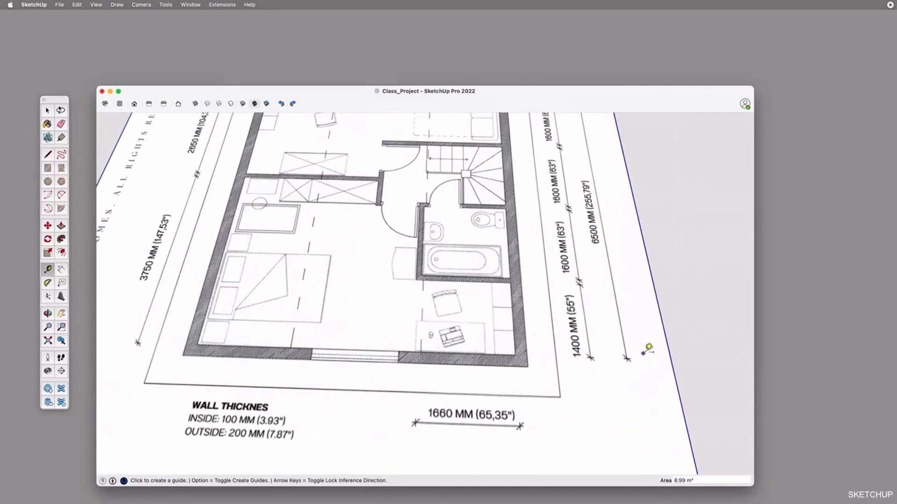
{"action": "scroll", "coordinate": [645, 349], "scroll_direction": "up", "scroll_amount": 4}
{"action": "left_click", "coordinate": [590, 371]}
{"action": "scroll", "coordinate": [590, 371], "scroll_direction": "down", "scroll_amount": 3}
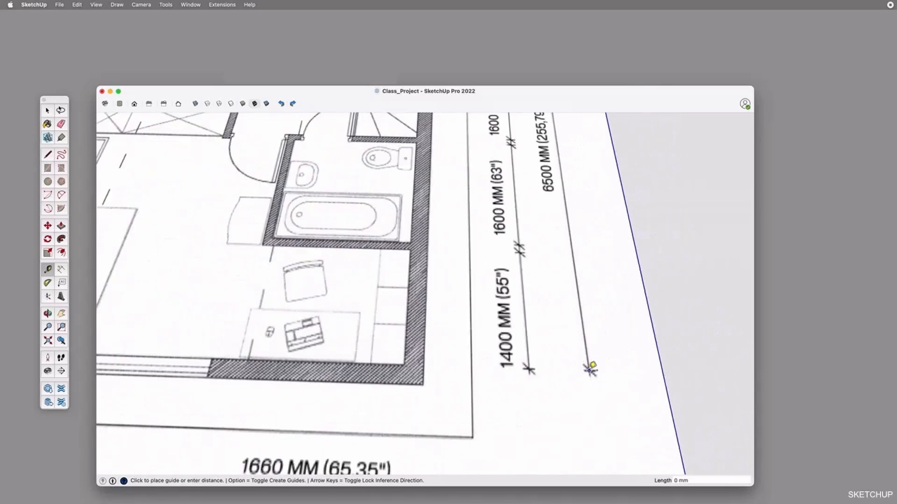
{"action": "scroll", "coordinate": [562, 179], "scroll_direction": "down", "scroll_amount": 5}
{"action": "scroll", "coordinate": [561, 126], "scroll_direction": "up", "scroll_amount": 5}
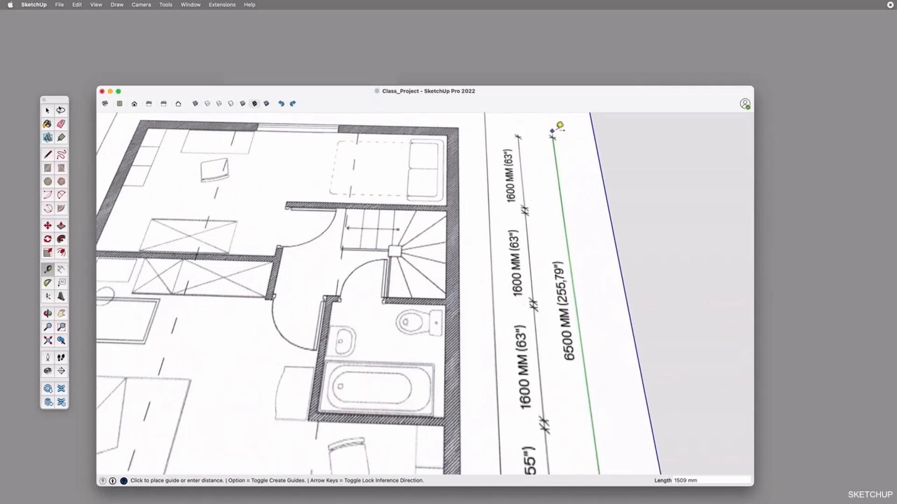
{"action": "key", "text": "Escape"}
{"action": "scroll", "coordinate": [579, 187], "scroll_direction": "down", "scroll_amount": 6}
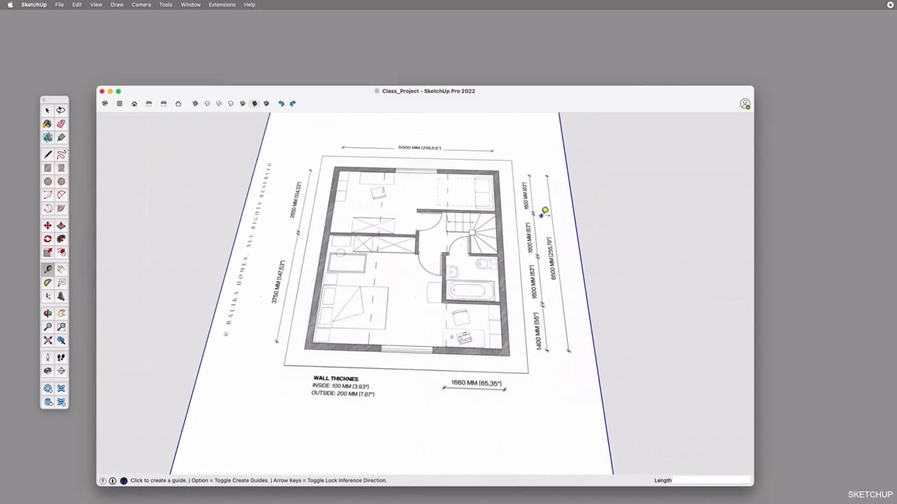
Measure the plan's overall 6500 MM dimension line with the Tape Measure, from its lower end mark to its upper one
{"action": "key", "text": "space"}
{"action": "middle_click_drag", "start_coordinate": [571, 226], "coordinate": [510, 274]}
{"action": "key", "text": "space"}
{"action": "key", "text": "t"}
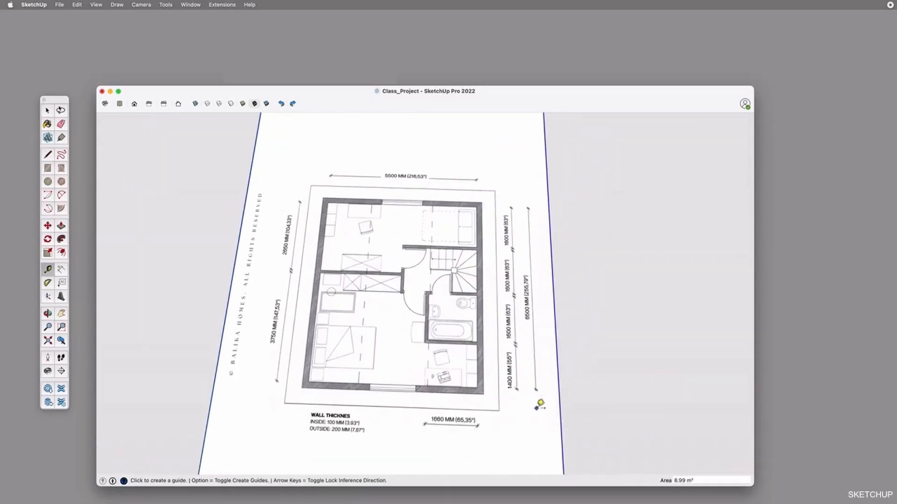
{"action": "scroll", "coordinate": [537, 388], "scroll_direction": "up", "scroll_amount": 5}
{"action": "scroll", "coordinate": [538, 387], "scroll_direction": "down", "scroll_amount": 5}
{"action": "scroll", "coordinate": [556, 351], "scroll_direction": "up", "scroll_amount": 5}
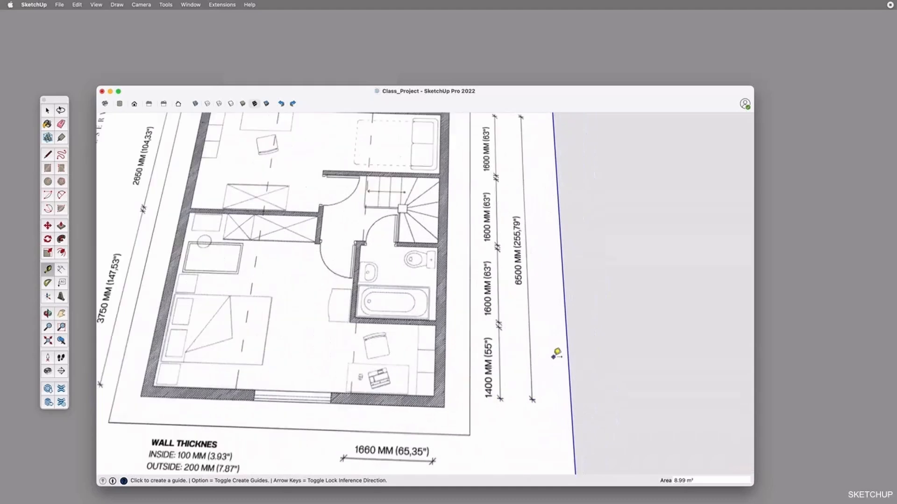
{"action": "scroll", "coordinate": [531, 400], "scroll_direction": "up", "scroll_amount": 2}
{"action": "scroll", "coordinate": [513, 437], "scroll_direction": "up", "scroll_amount": 2}
{"action": "scroll", "coordinate": [514, 436], "scroll_direction": "down", "scroll_amount": 2}
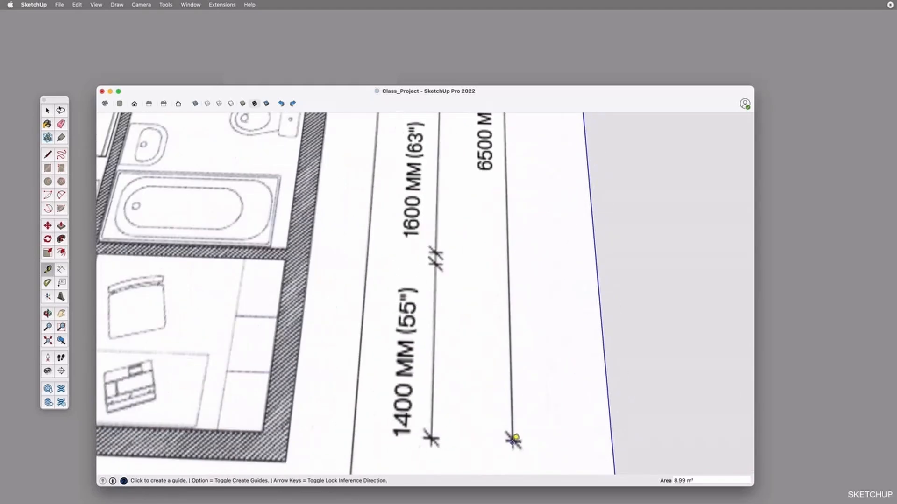
{"action": "scroll", "coordinate": [515, 438], "scroll_direction": "up", "scroll_amount": 3}
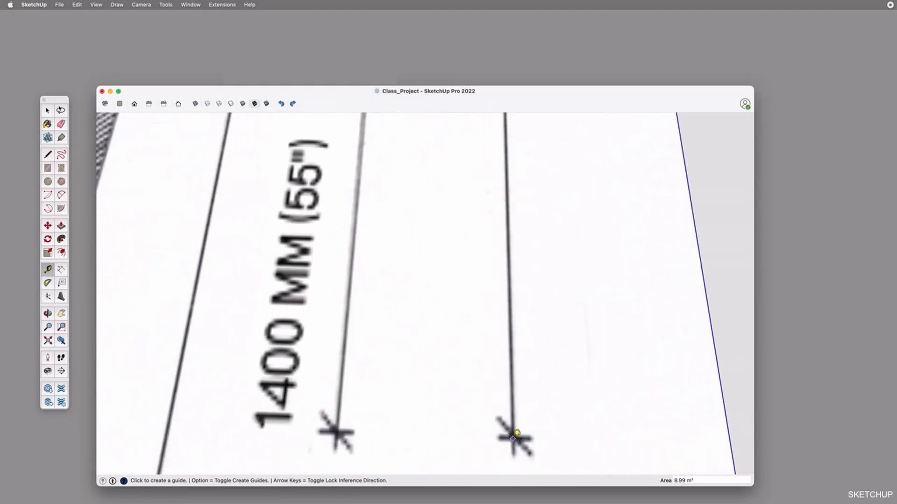
{"action": "scroll", "coordinate": [517, 433], "scroll_direction": "down", "scroll_amount": 2}
{"action": "left_click", "coordinate": [513, 437]}
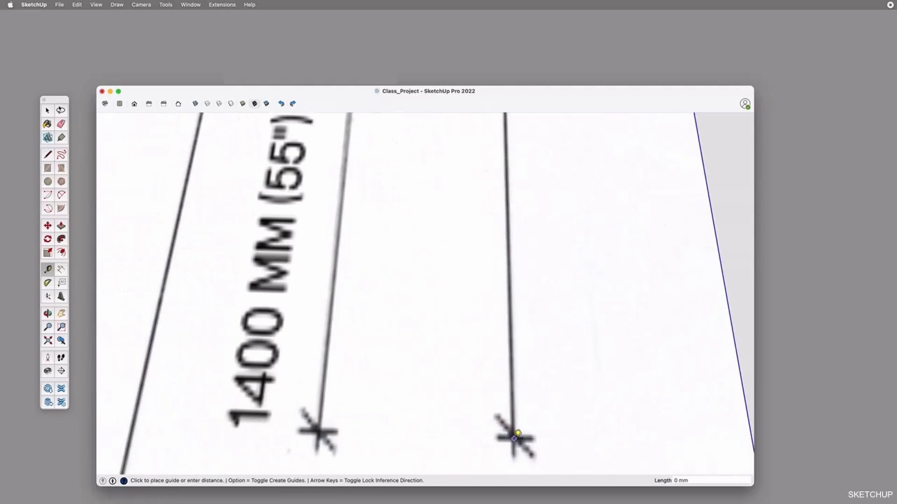
{"action": "scroll", "coordinate": [514, 437], "scroll_direction": "down", "scroll_amount": 2}
{"action": "scroll", "coordinate": [519, 374], "scroll_direction": "down", "scroll_amount": 5}
{"action": "scroll", "coordinate": [516, 256], "scroll_direction": "up", "scroll_amount": 5}
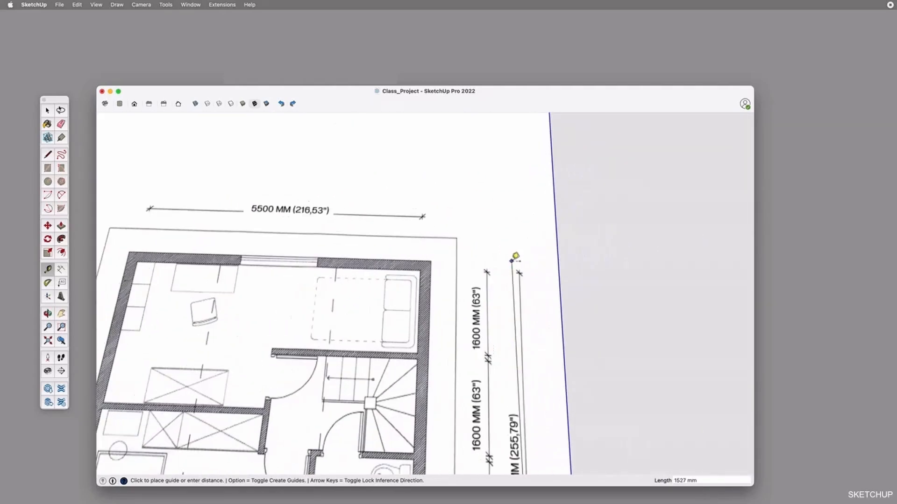
{"action": "scroll", "coordinate": [519, 275], "scroll_direction": "up", "scroll_amount": 8}
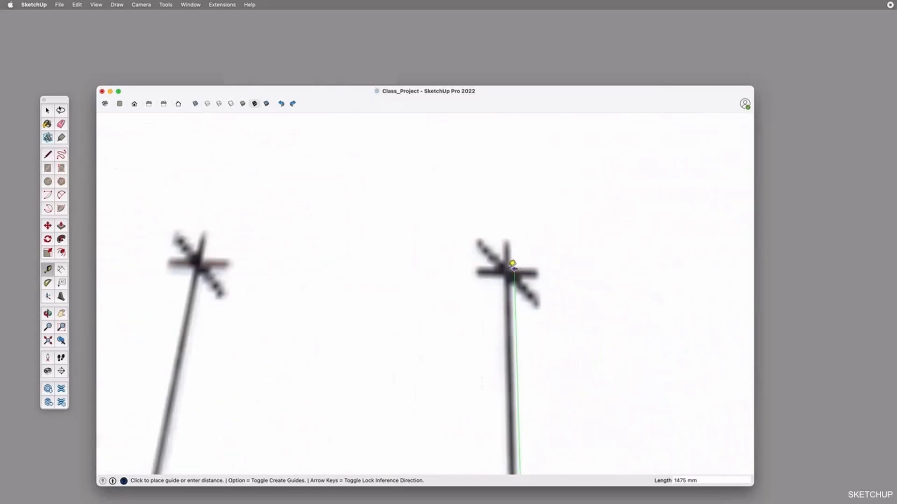
{"action": "left_click", "coordinate": [518, 270]}
{"action": "scroll", "coordinate": [519, 270], "scroll_direction": "down", "scroll_amount": 10}
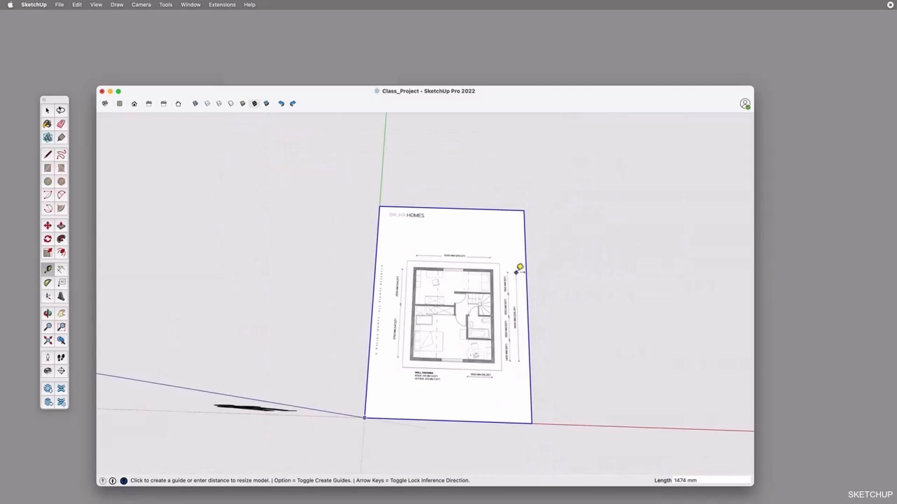
Resize the whole model so that the measured dimension line is 6500 mm long
{"action": "scroll", "coordinate": [519, 270], "scroll_direction": "up", "scroll_amount": 2}
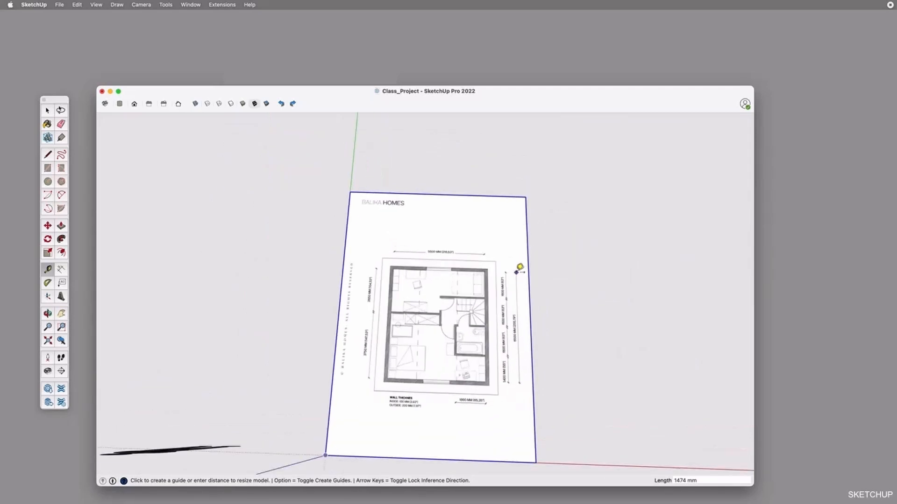
{"action": "type", "text": "6500"}
{"action": "key", "text": "Return"}
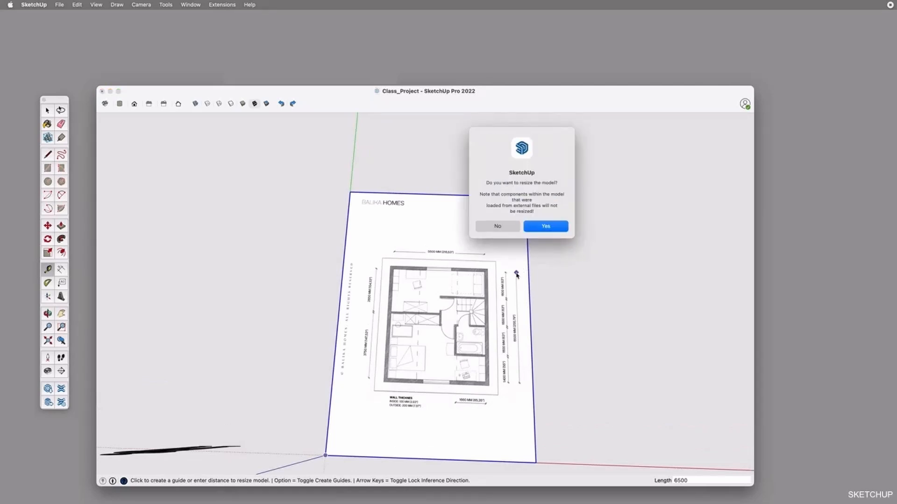
{"action": "left_click_drag", "start_coordinate": [486, 183], "coordinate": [563, 184]}
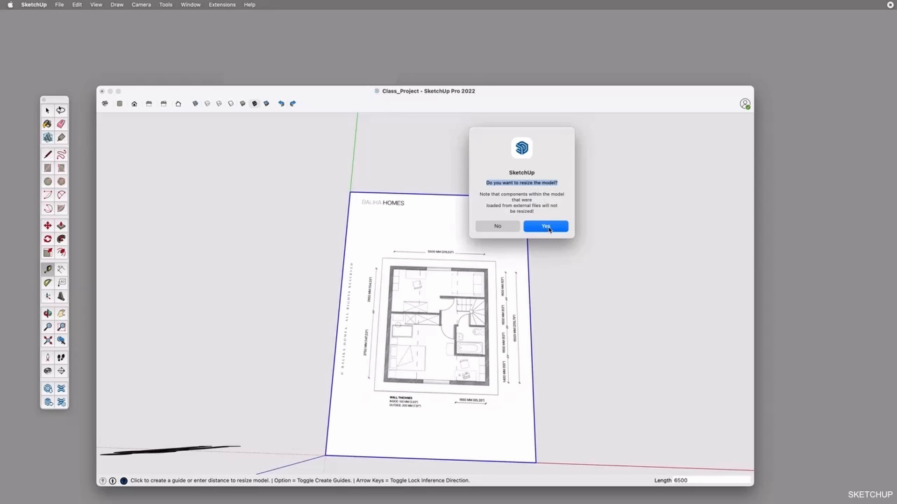
{"action": "left_click", "coordinate": [546, 226]}
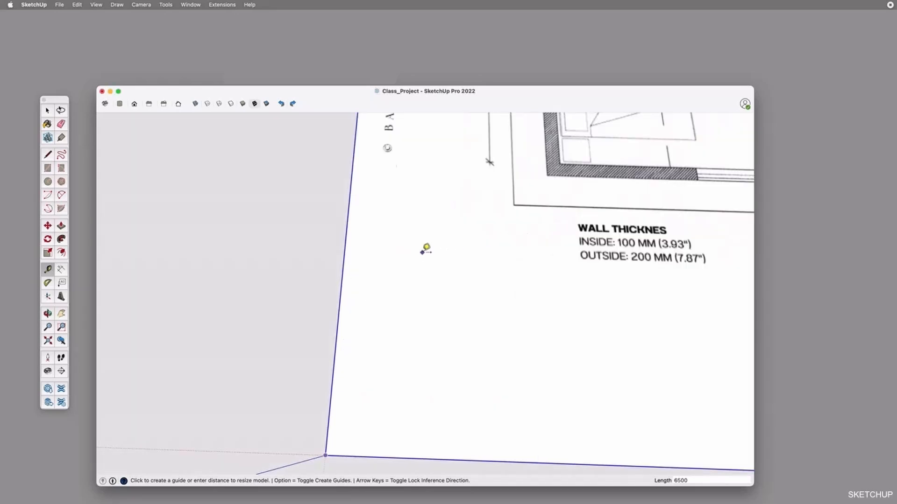
Measure the overall 6500 MM dimension line again between its end marks to check the scale of the resized plan
{"action": "scroll", "coordinate": [427, 249], "scroll_direction": "down", "scroll_amount": 3}
{"action": "scroll", "coordinate": [423, 252], "scroll_direction": "down", "scroll_amount": 5}
{"action": "middle_click_drag", "start_coordinate": [499, 206], "coordinate": [503, 264]}
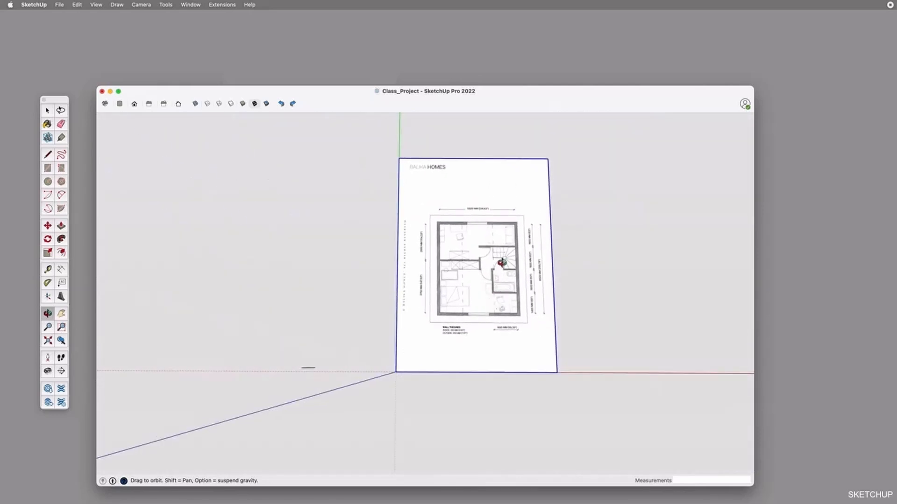
{"action": "scroll", "coordinate": [502, 263], "scroll_direction": "up", "scroll_amount": 3}
{"action": "scroll", "coordinate": [502, 263], "scroll_direction": "up", "scroll_amount": 3}
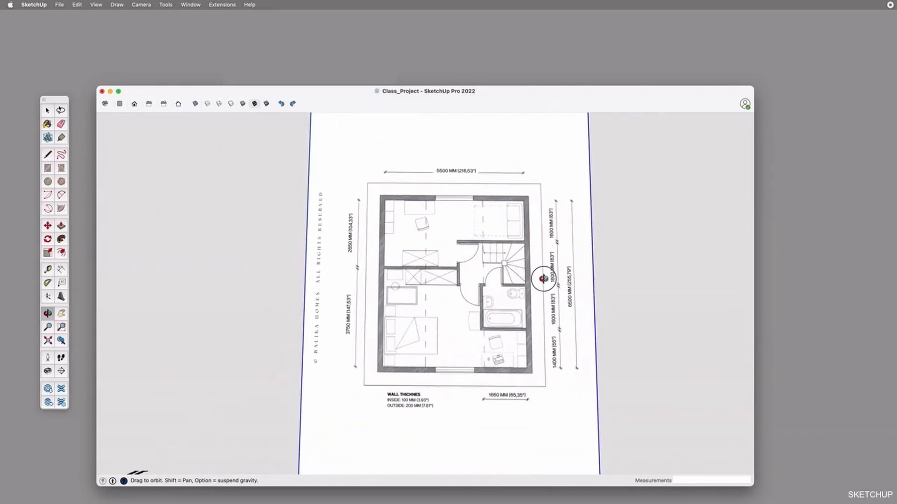
{"action": "scroll", "coordinate": [542, 277], "scroll_direction": "up", "scroll_amount": 2}
{"action": "scroll", "coordinate": [545, 284], "scroll_direction": "up", "scroll_amount": 1}
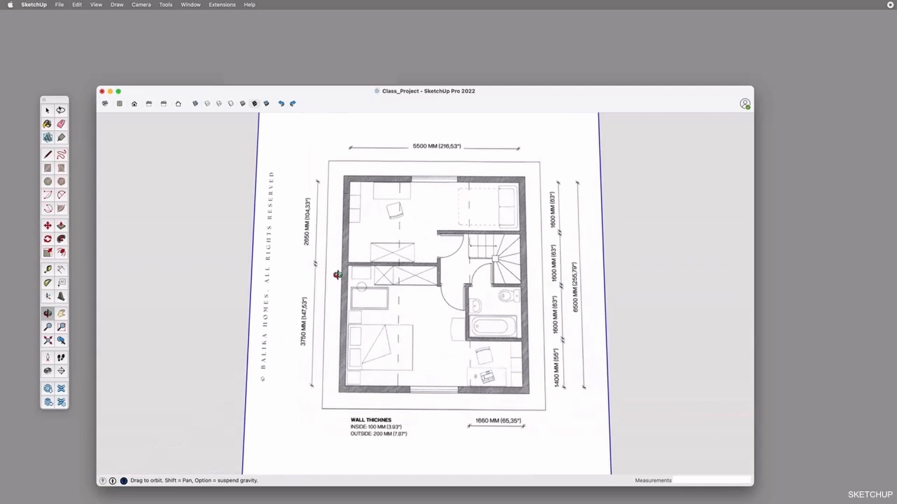
{"action": "key", "text": "t"}
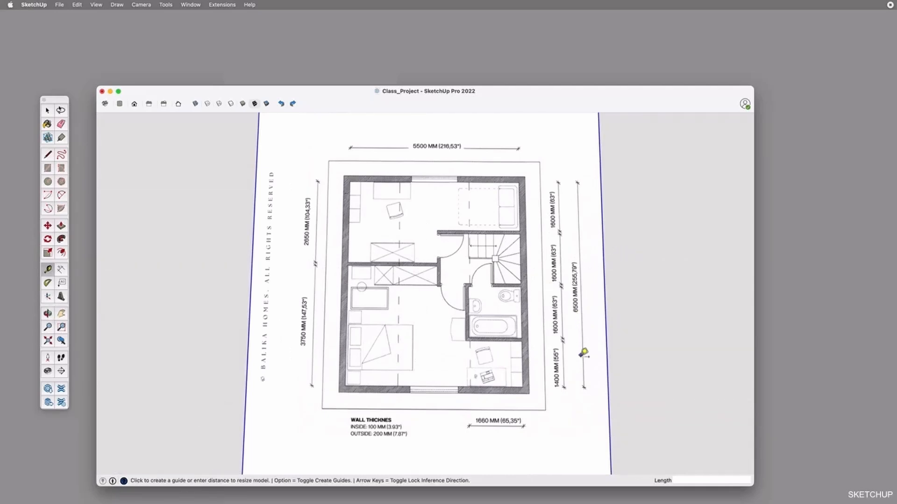
{"action": "scroll", "coordinate": [584, 353], "scroll_direction": "up", "scroll_amount": 3}
{"action": "scroll", "coordinate": [586, 417], "scroll_direction": "up", "scroll_amount": 4}
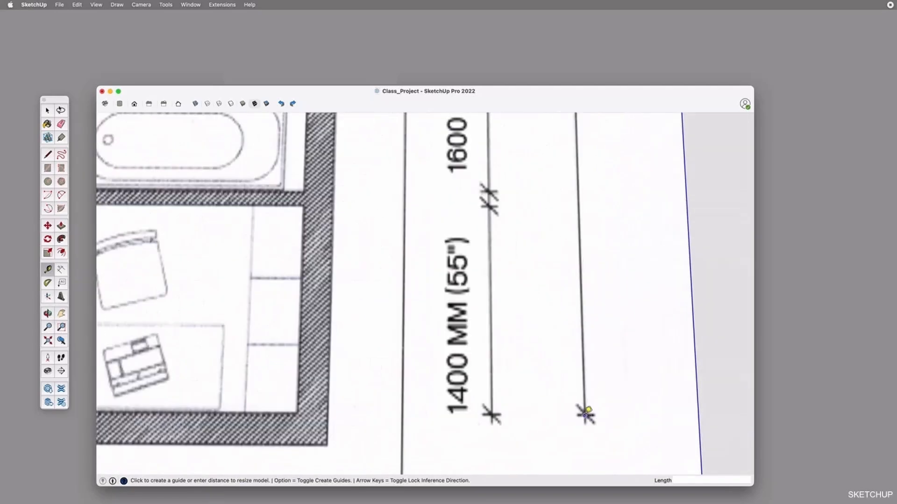
{"action": "left_click", "coordinate": [586, 412]}
{"action": "scroll", "coordinate": [586, 411], "scroll_direction": "down", "scroll_amount": 4}
{"action": "scroll", "coordinate": [581, 209], "scroll_direction": "down", "scroll_amount": 2}
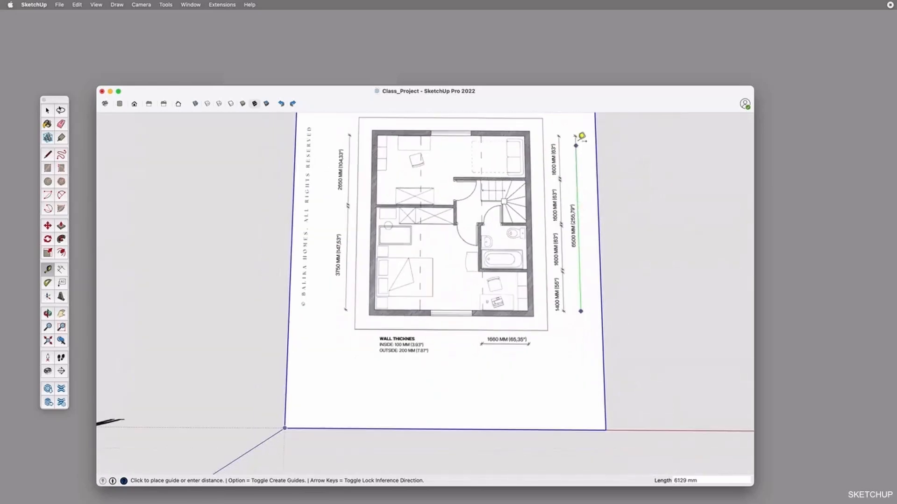
{"action": "left_click", "coordinate": [581, 130]}
{"action": "key", "text": "o"}
{"action": "left_click_drag", "start_coordinate": [542, 256], "coordinate": [529, 307]}
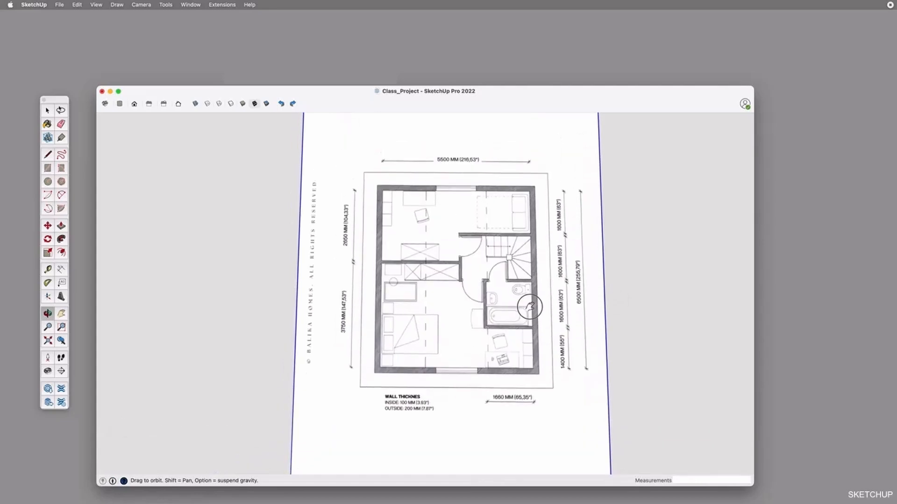
{"action": "scroll", "coordinate": [530, 307], "scroll_direction": "down", "scroll_amount": 3}
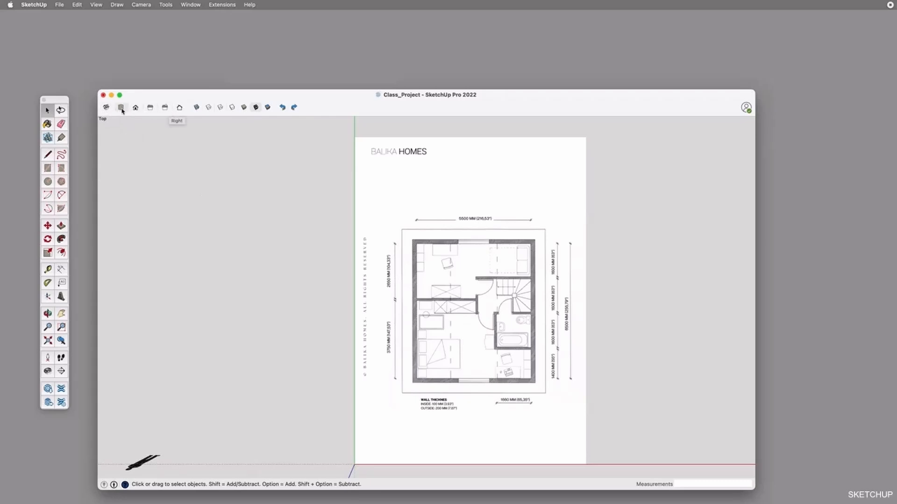
Check the plan in the isometric, top and front standard views, return to the top view and turn on X-ray
{"action": "left_click", "coordinate": [107, 109]}
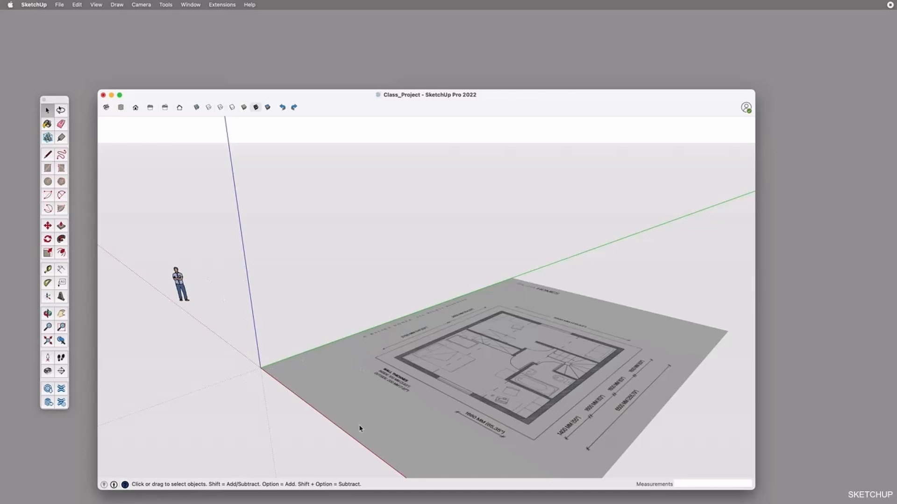
{"action": "left_click", "coordinate": [120, 109]}
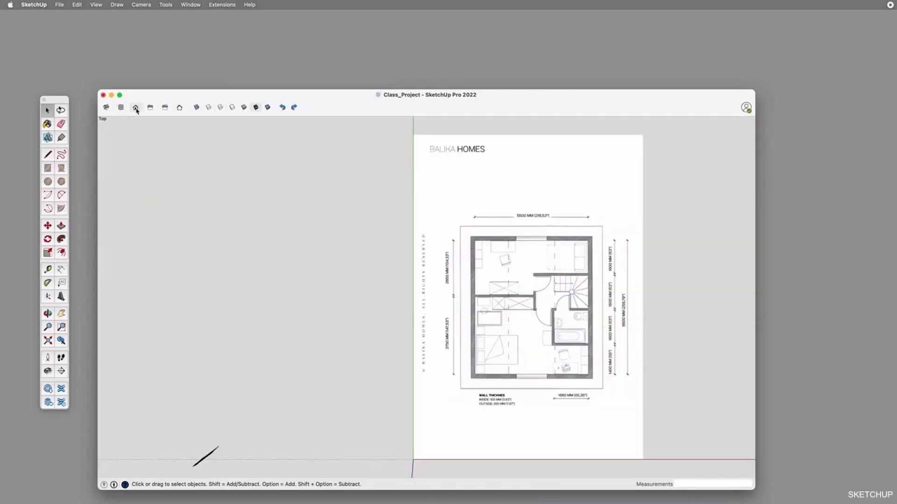
{"action": "left_click", "coordinate": [136, 108]}
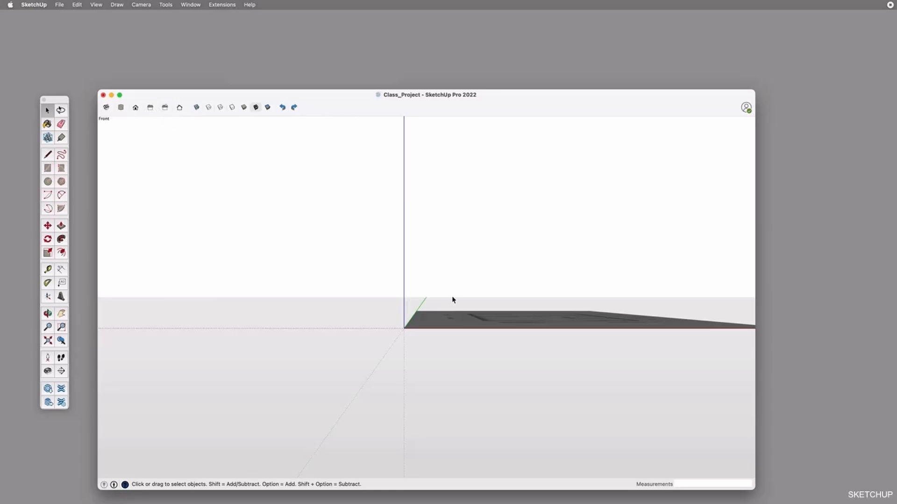
{"action": "key", "text": "o"}
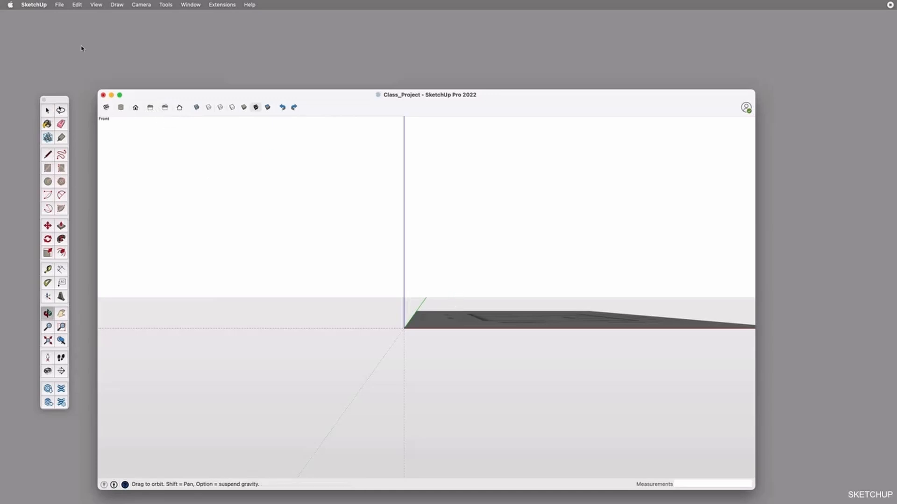
{"action": "left_click", "coordinate": [120, 109]}
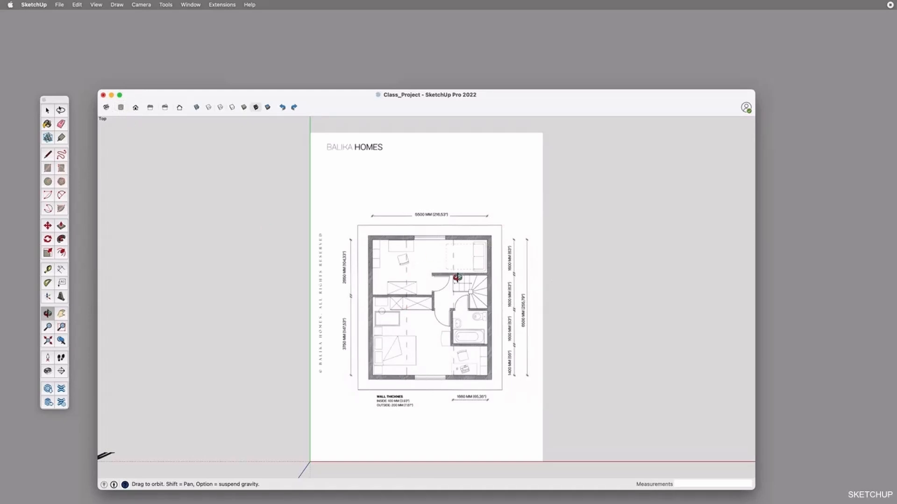
{"action": "left_click", "coordinate": [196, 108]}
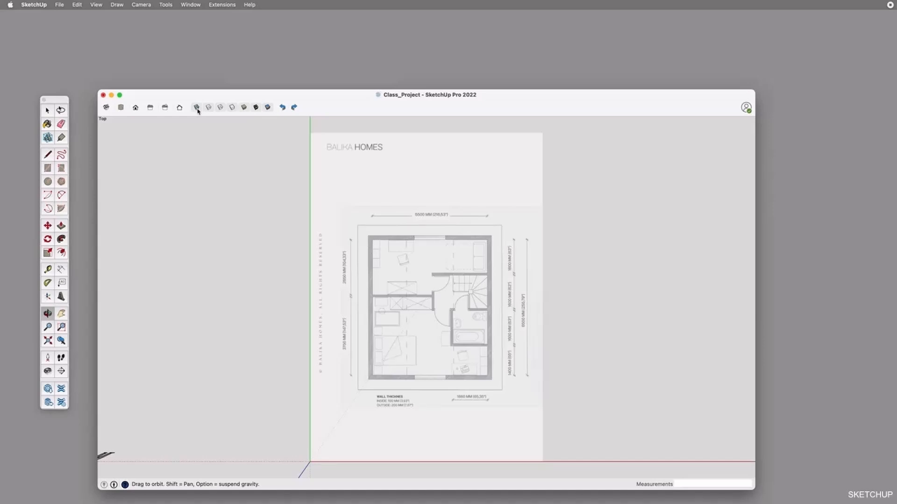
Draw two overlapping test rectangles over the plan, about 5616 x 4700 mm and 4290 x 3510 mm
{"action": "key", "text": "r"}
{"action": "left_click", "coordinate": [370, 223]}
{"action": "left_click", "coordinate": [467, 340]}
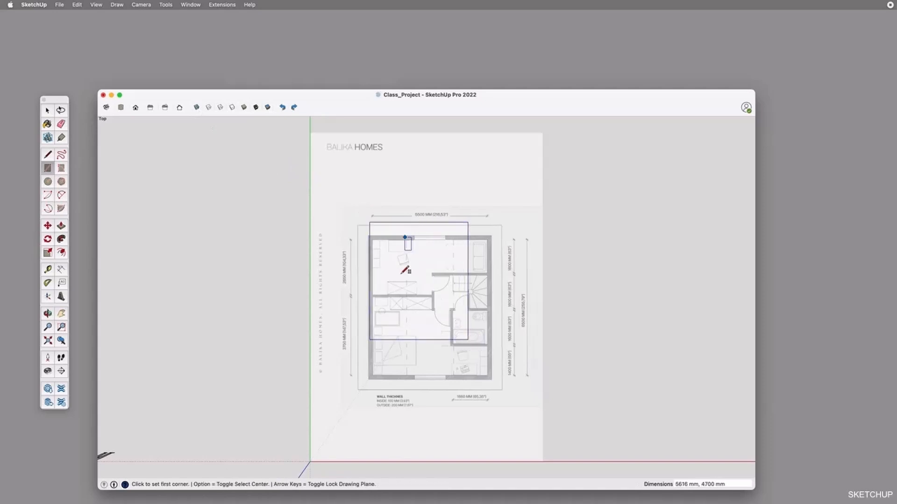
{"action": "left_click", "coordinate": [333, 282]}
{"action": "left_click", "coordinate": [406, 373]}
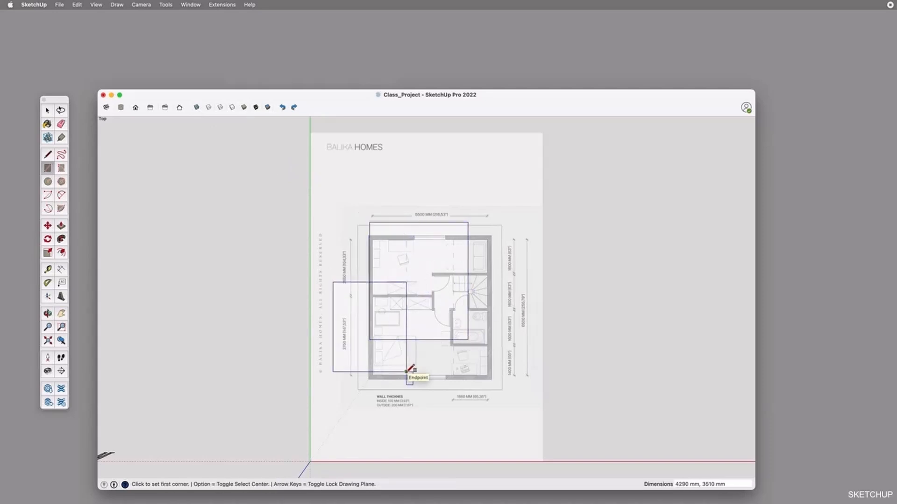
Toggle X-ray off and on again to compare the faces over the image, and undo both test rectangles
{"action": "left_click", "coordinate": [196, 108]}
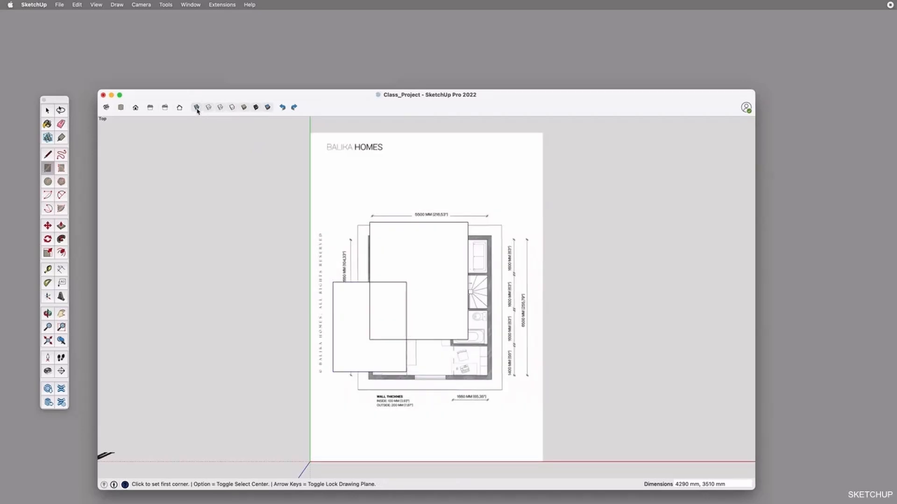
{"action": "left_click", "coordinate": [197, 109]}
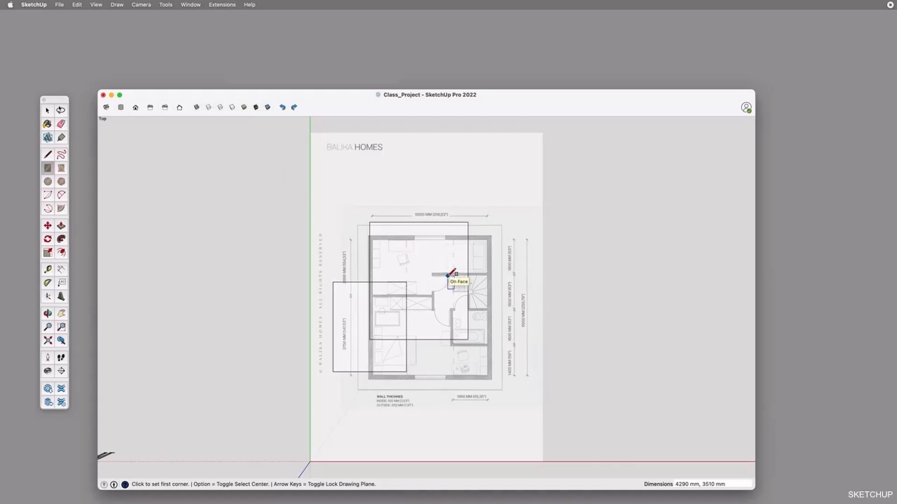
{"action": "key", "text": "super+z"}
{"action": "key", "text": "super+z"}
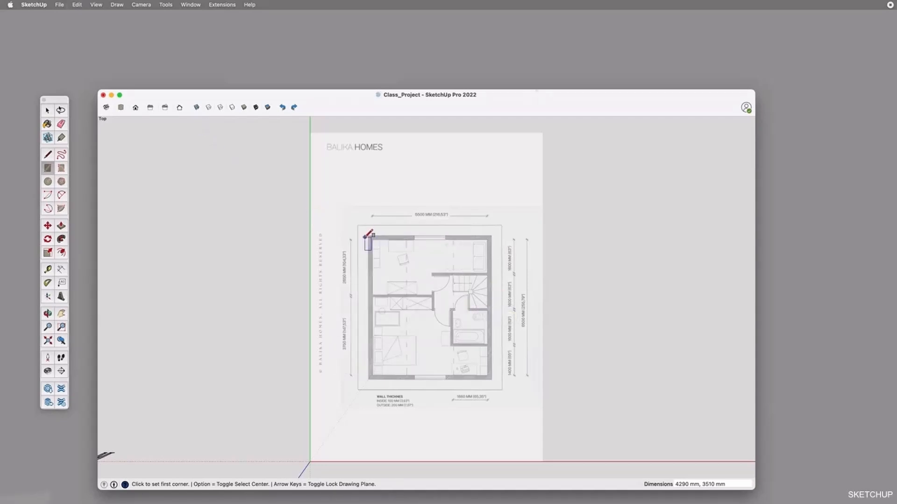
Place vertical Tape Measure guides, starting from the green axis, along the outer and inner edges of the plan's left exterior wall
{"action": "key", "text": "space"}
{"action": "key", "text": "t"}
{"action": "left_click", "coordinate": [309, 272]}
{"action": "scroll", "coordinate": [368, 265], "scroll_direction": "up", "scroll_amount": 10}
{"action": "left_click", "coordinate": [360, 267]}
{"action": "scroll", "coordinate": [360, 268], "scroll_direction": "down", "scroll_amount": 10}
{"action": "scroll", "coordinate": [360, 416], "scroll_direction": "up", "scroll_amount": 5}
{"action": "left_click", "coordinate": [363, 230]}
{"action": "left_click", "coordinate": [379, 225]}
{"action": "scroll", "coordinate": [371, 250], "scroll_direction": "down", "scroll_amount": 5}
{"action": "left_click", "coordinate": [356, 226]}
{"action": "type", "text": "500"}
{"action": "key", "text": "Return"}
{"action": "key", "text": "super+z"}
Add a vertical guide 5500 mm from the left wall's inner edge and another 200 mm beyond it for the right wall
{"action": "left_click", "coordinate": [357, 228]}
{"action": "type", "text": "5500"}
{"action": "key", "text": "Return"}
{"action": "left_click", "coordinate": [515, 234]}
{"action": "type", "text": "200"}
{"action": "key", "text": "Return"}
Place a horizontal guide from the red axis along the bottom wall's outer edge and another 200 mm above it
{"action": "scroll", "coordinate": [449, 283], "scroll_direction": "down", "scroll_amount": 3}
{"action": "left_click", "coordinate": [454, 444]}
{"action": "scroll", "coordinate": [459, 340], "scroll_direction": "up", "scroll_amount": 8}
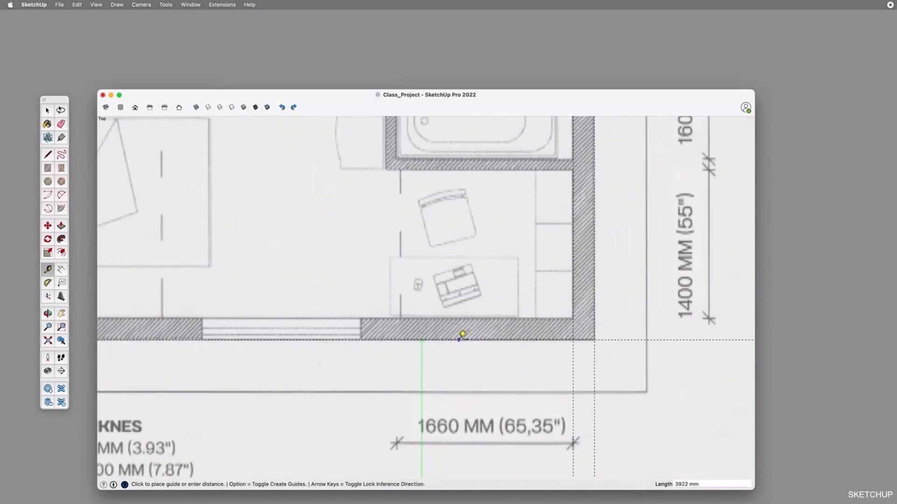
{"action": "left_click", "coordinate": [459, 340]}
{"action": "scroll", "coordinate": [461, 340], "scroll_direction": "down", "scroll_amount": 5}
{"action": "left_click", "coordinate": [466, 340]}
{"action": "type", "text": "200"}
{"action": "key", "text": "Return"}
Add horizontal guides 1400 mm above the bottom wall's inner edge and a further 100 mm up for the bathroom's lower partition
{"action": "left_click", "coordinate": [473, 331]}
{"action": "type", "text": "1400"}
{"action": "key", "text": "Return"}
{"action": "left_click", "coordinate": [473, 260]}
{"action": "type", "text": "100"}
{"action": "key", "text": "Return"}
Add horizontal guides 1600 mm above the bathroom's lower partition and a further 100 mm up for its upper partition
{"action": "left_click", "coordinate": [473, 255]}
{"action": "type", "text": "1600"}
{"action": "left_click", "coordinate": [460, 176]}
{"action": "type", "text": "100"}
{"action": "key", "text": "Return"}
Add horizontal guides 1600 mm above the bathroom's upper partition and a further 100 mm up for the partition above the stairs
{"action": "scroll", "coordinate": [460, 170], "scroll_direction": "down", "scroll_amount": 5}
{"action": "left_click", "coordinate": [502, 262]}
{"action": "type", "text": "1600"}
{"action": "key", "text": "Return"}
{"action": "left_click", "coordinate": [497, 177]}
{"action": "type", "text": "100"}
{"action": "key", "text": "Return"}
Add horizontal guides 1600 mm above the partition over the stairs and a further 200 mm up for the top exterior wall
{"action": "scroll", "coordinate": [497, 171], "scroll_direction": "down", "scroll_amount": 5}
{"action": "scroll", "coordinate": [494, 134], "scroll_direction": "up", "scroll_amount": 5}
{"action": "left_click", "coordinate": [492, 219]}
{"action": "type", "text": "1600"}
{"action": "left_click", "coordinate": [485, 136]}
{"action": "type", "text": "200"}
{"action": "scroll", "coordinate": [496, 140], "scroll_direction": "down", "scroll_amount": 4}
{"action": "left_click", "coordinate": [501, 138]}
{"action": "key", "text": "Escape"}
{"action": "left_click", "coordinate": [479, 138]}
{"action": "key", "text": "Escape"}
Add a vertical guide 1660 mm inward from the right wall's inner edge and another 100 mm beyond it for the bathroom wall
{"action": "scroll", "coordinate": [477, 343], "scroll_direction": "down", "scroll_amount": 4}
{"action": "scroll", "coordinate": [450, 239], "scroll_direction": "up", "scroll_amount": 3}
{"action": "left_click", "coordinate": [521, 231]}
{"action": "type", "text": "1660"}
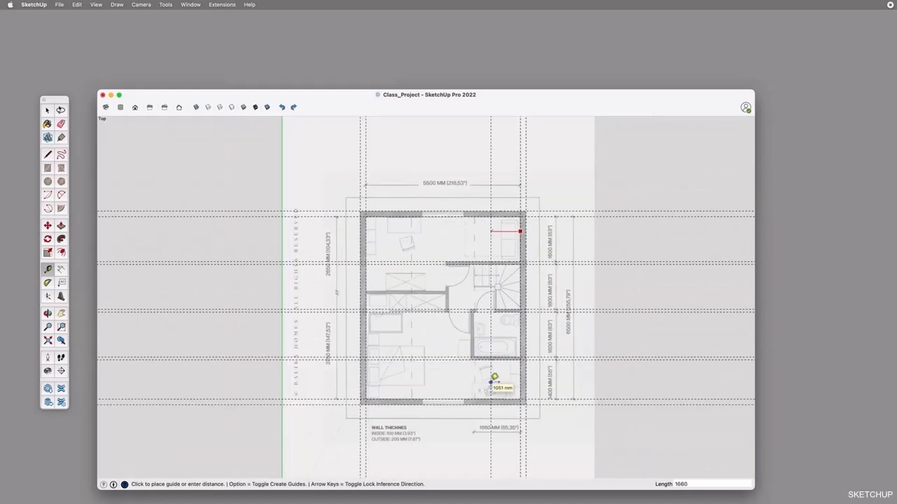
{"action": "key", "text": "Return"}
{"action": "scroll", "coordinate": [471, 360], "scroll_direction": "up", "scroll_amount": 5}
{"action": "left_click", "coordinate": [477, 328]}
{"action": "type", "text": "100"}
{"action": "key", "text": "Return"}
Add a vertical guide about 798 mm left of the bathroom wall and another 100 mm beyond it for the short hallway partition
{"action": "left_click", "coordinate": [474, 324]}
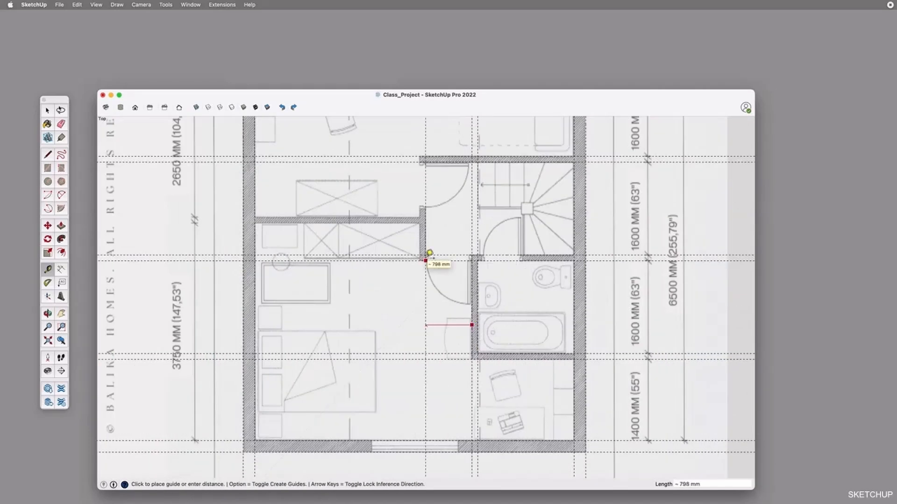
{"action": "scroll", "coordinate": [426, 254], "scroll_direction": "up", "scroll_amount": 3}
{"action": "scroll", "coordinate": [427, 262], "scroll_direction": "down", "scroll_amount": 1}
{"action": "scroll", "coordinate": [455, 318], "scroll_direction": "down", "scroll_amount": 5}
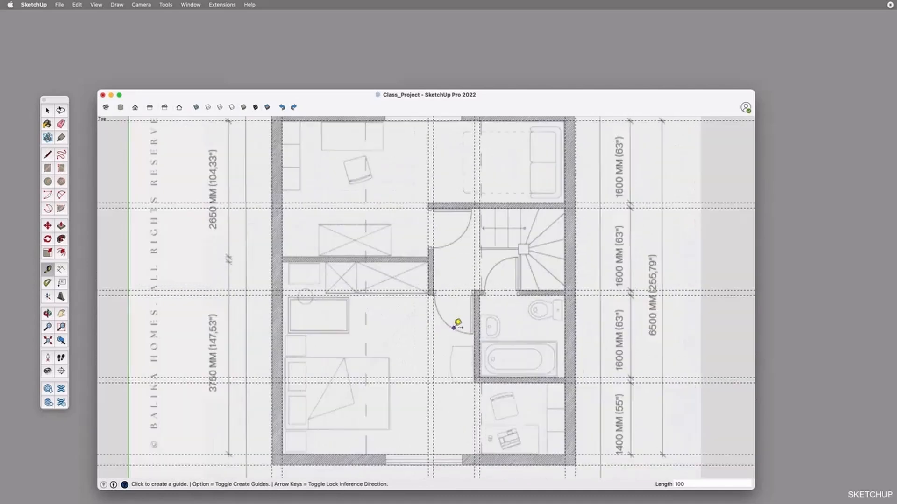
Add horizontal guides 2650 mm below the top wall's inner edge and a further 100 mm down for the partition between the left rooms
{"action": "scroll", "coordinate": [432, 261], "scroll_direction": "up", "scroll_amount": 3}
{"action": "scroll", "coordinate": [401, 232], "scroll_direction": "down", "scroll_amount": 5}
{"action": "left_click", "coordinate": [359, 184]}
{"action": "type", "text": "2650"}
{"action": "key", "text": "Return"}
{"action": "scroll", "coordinate": [353, 279], "scroll_direction": "up", "scroll_amount": 5}
{"action": "left_click", "coordinate": [347, 273]}
{"action": "type", "text": "100"}
{"action": "key", "text": "Return"}
Add vertical guides for the bathroom door opening, 70 mm from the bathroom wall's inner face and a further 700 mm along
{"action": "scroll", "coordinate": [382, 278], "scroll_direction": "down", "scroll_amount": 1}
{"action": "scroll", "coordinate": [386, 273], "scroll_direction": "down", "scroll_amount": 3}
{"action": "left_click", "coordinate": [586, 300]}
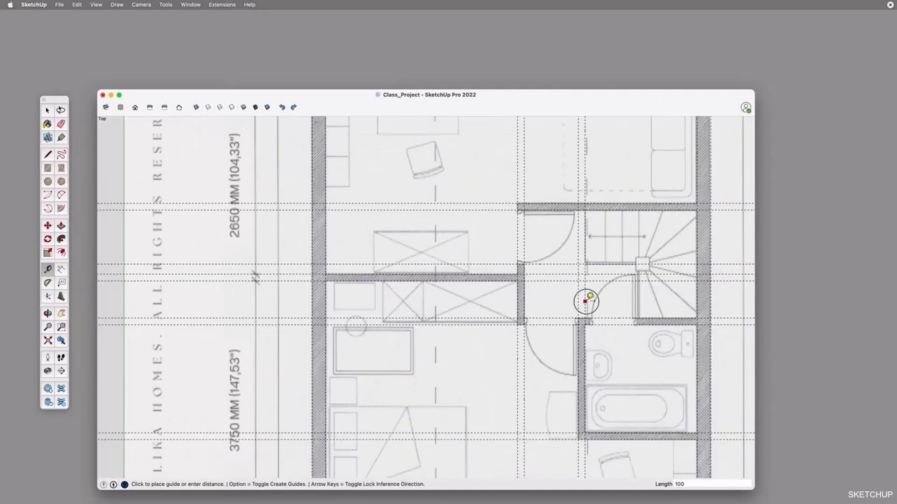
{"action": "scroll", "coordinate": [590, 308], "scroll_direction": "up", "scroll_amount": 3}
{"action": "type", "text": "70"}
{"action": "key", "text": "Return"}
{"action": "left_click", "coordinate": [589, 305]}
{"action": "type", "text": "700"}
{"action": "key", "text": "Return"}
{"action": "scroll", "coordinate": [609, 329], "scroll_direction": "down", "scroll_amount": 5}
{"action": "scroll", "coordinate": [592, 257], "scroll_direction": "down", "scroll_amount": 5}
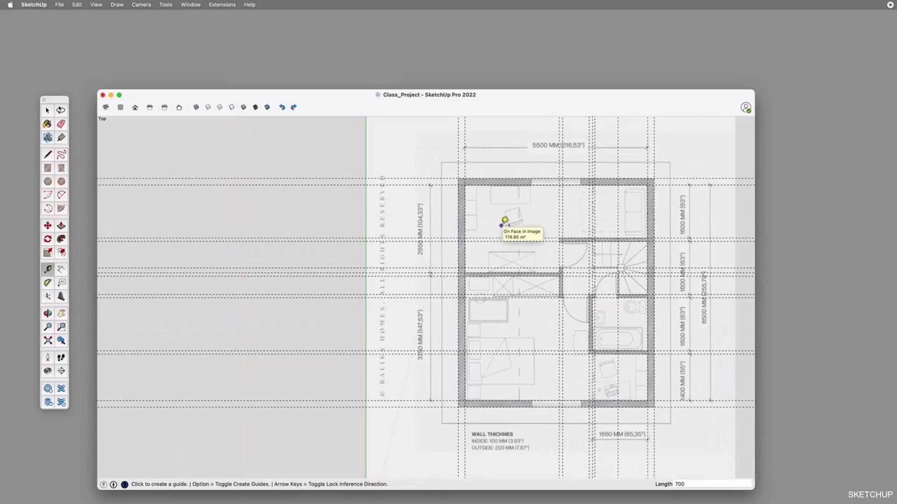
Trace the exterior walls and all interior partitions with rectangles along the guides, including the 2660 x 100 mm partition between the left rooms
{"action": "key", "text": "r"}
{"action": "scroll", "coordinate": [643, 363], "scroll_direction": "up", "scroll_amount": 5}
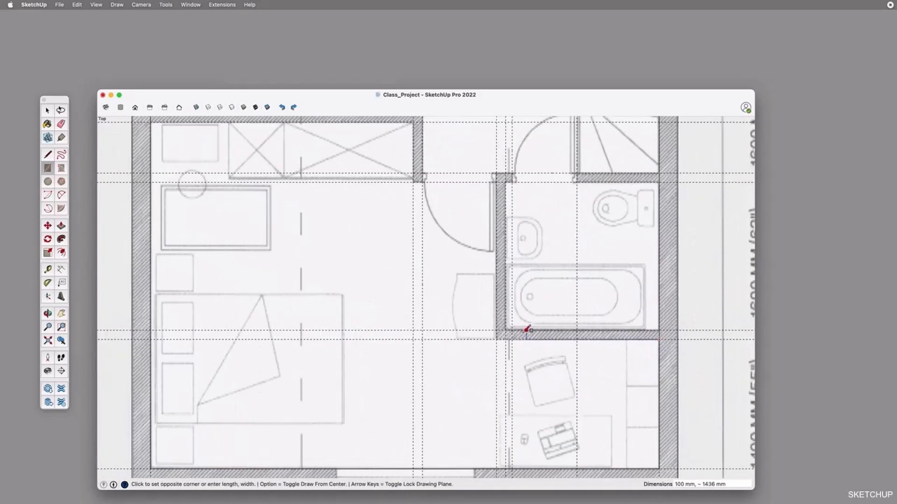
{"action": "scroll", "coordinate": [577, 173], "scroll_direction": "down", "scroll_amount": 5}
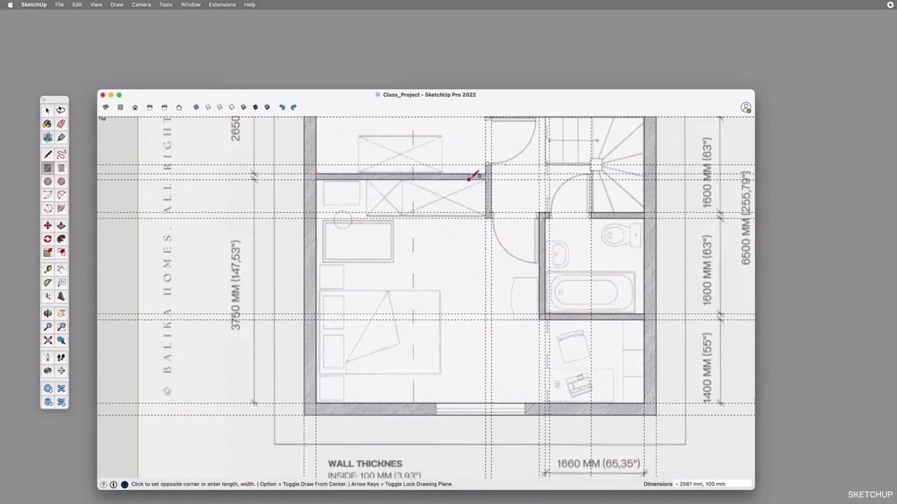
{"action": "scroll", "coordinate": [533, 179], "scroll_direction": "up", "scroll_amount": 5}
{"action": "scroll", "coordinate": [555, 310], "scroll_direction": "down", "scroll_amount": 5}
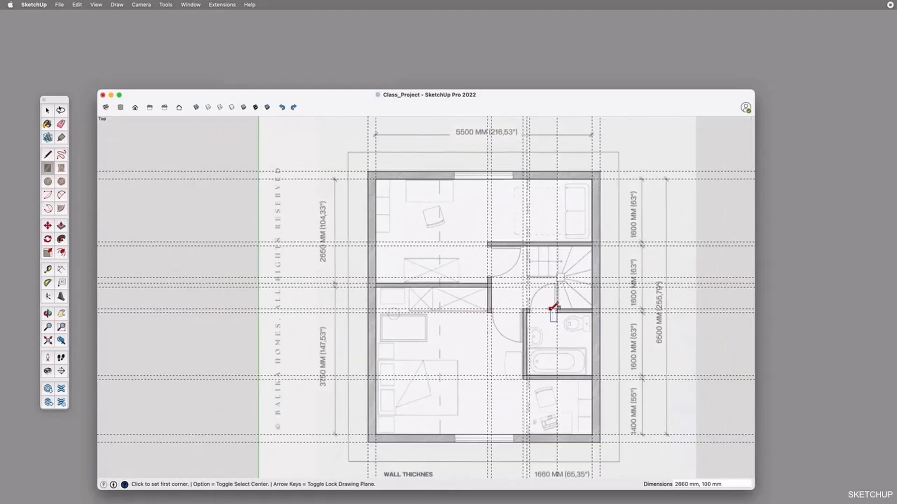
Delete all guides and turn off X-ray
{"action": "left_click", "coordinate": [78, 4]}
{"action": "left_click", "coordinate": [91, 85]}
{"action": "left_click", "coordinate": [197, 109]}
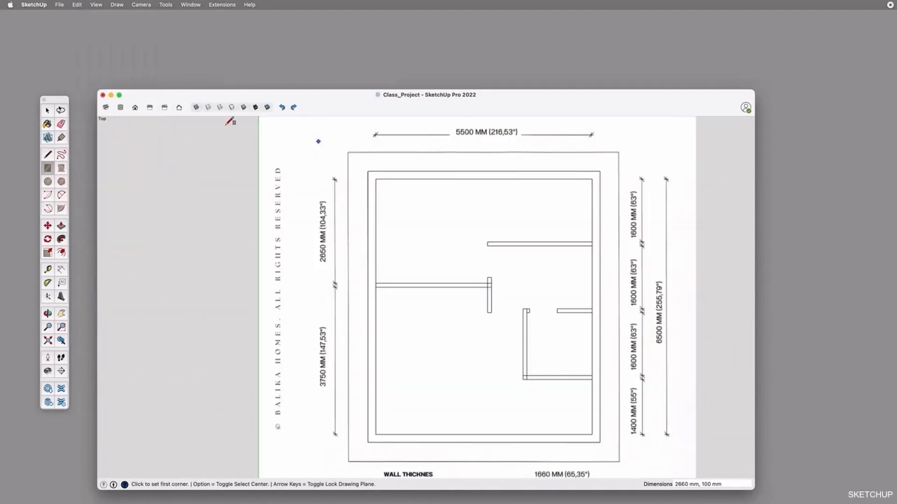
Erase the overlapping lines where the wall rectangles meet, leaving one continuous wall outline
{"action": "key", "text": "space"}
{"action": "scroll", "coordinate": [489, 288], "scroll_direction": "up", "scroll_amount": 5}
{"action": "scroll", "coordinate": [562, 374], "scroll_direction": "down", "scroll_amount": 4}
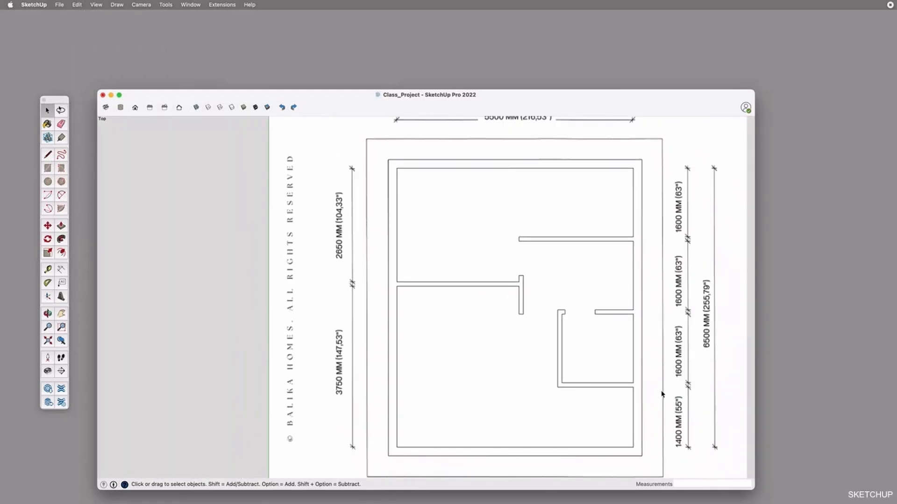
{"action": "scroll", "coordinate": [637, 387], "scroll_direction": "down", "scroll_amount": 3}
{"action": "scroll", "coordinate": [599, 384], "scroll_direction": "down", "scroll_amount": 1}
{"action": "middle_click_drag", "start_coordinate": [654, 379], "coordinate": [579, 342], "text": "shift"}
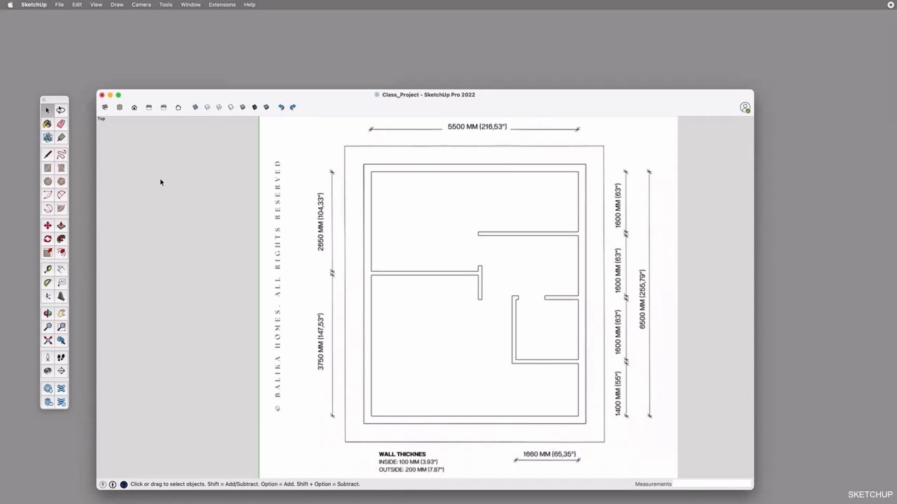
Select the floor face, single wall edges and the plan image one after another to check the individual elements
{"action": "left_click", "coordinate": [436, 214]}
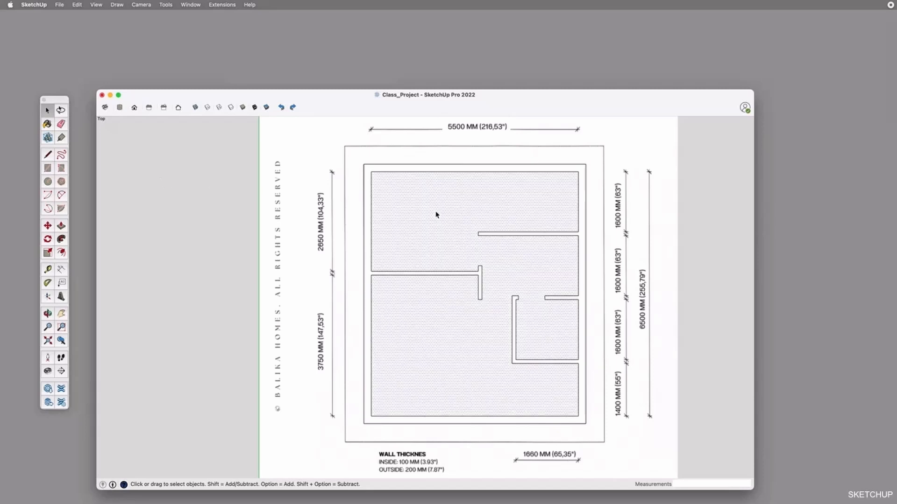
{"action": "left_click", "coordinate": [452, 166]}
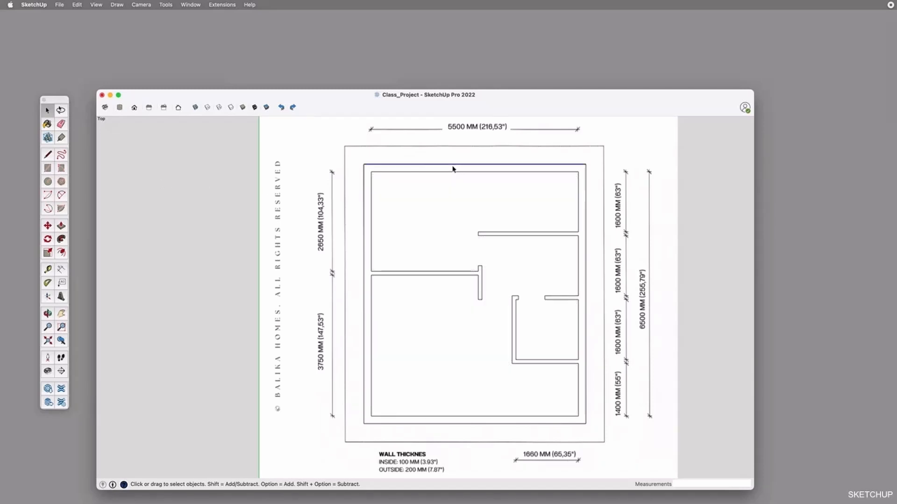
{"action": "left_click", "coordinate": [356, 156]}
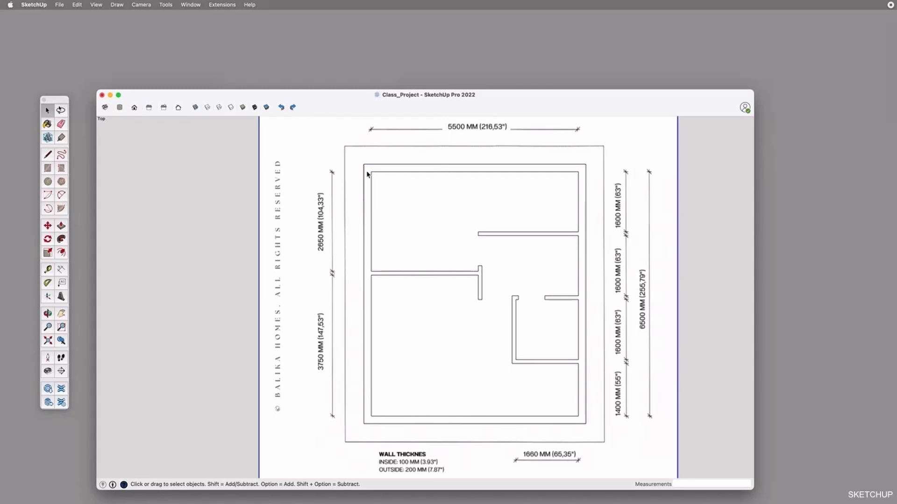
{"action": "left_click", "coordinate": [401, 186]}
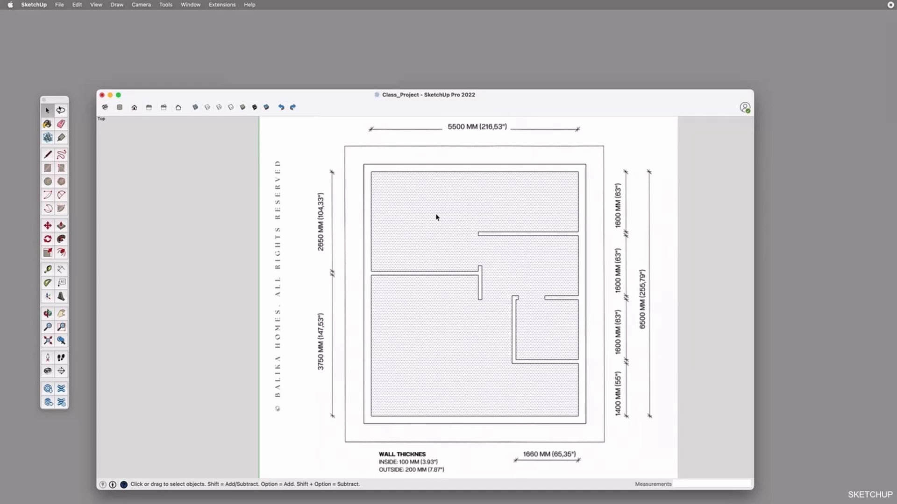
{"action": "left_click", "coordinate": [451, 172]}
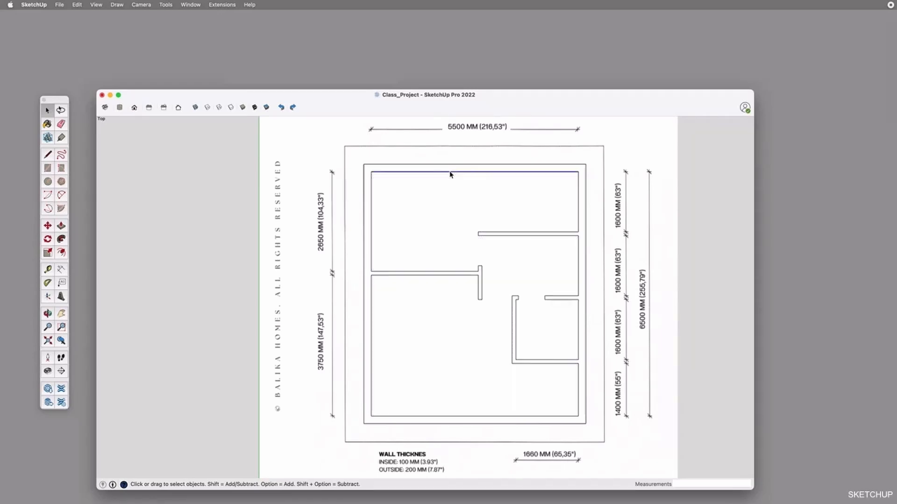
Select the floor face and the wall face in turn, each together with its bounding edges
{"action": "left_click", "coordinate": [438, 197]}
{"action": "double_click", "coordinate": [437, 197]}
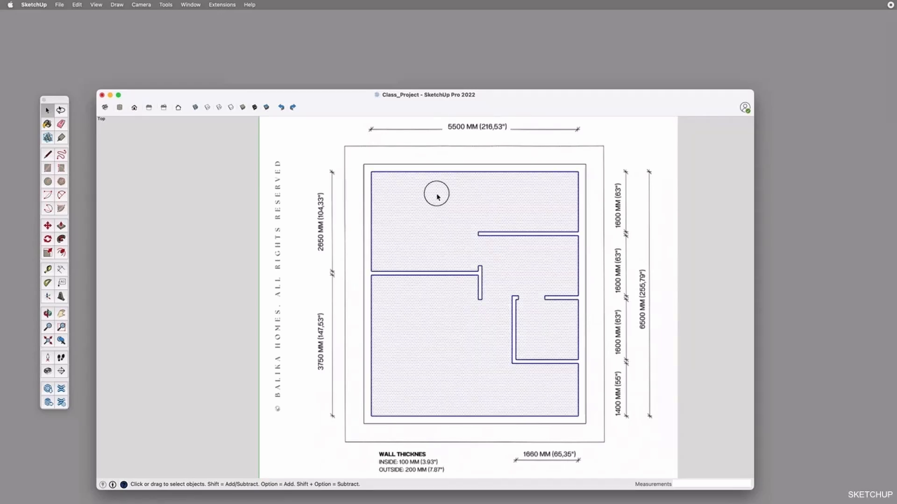
{"action": "double_click", "coordinate": [426, 168]}
{"action": "double_click", "coordinate": [410, 197]}
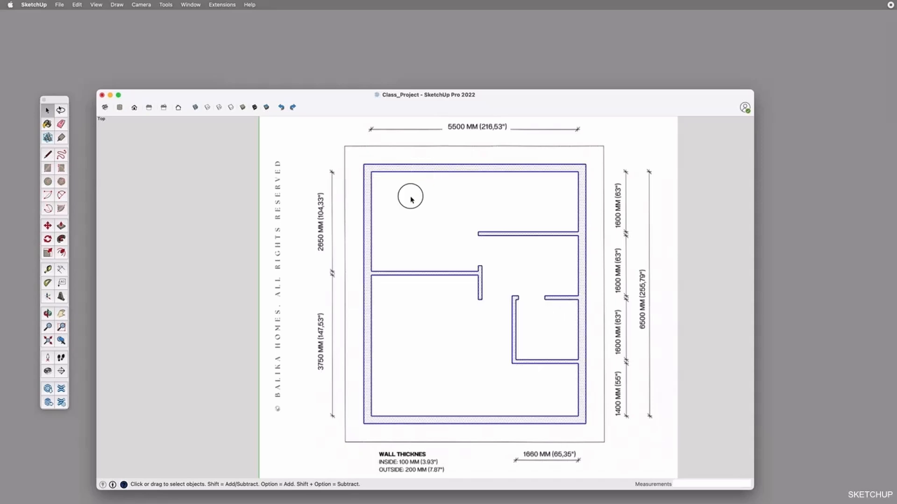
{"action": "double_click", "coordinate": [413, 175]}
{"action": "double_click", "coordinate": [423, 197]}
Select all connected wall and floor geometry and make it a group
{"action": "triple_click", "coordinate": [425, 202]}
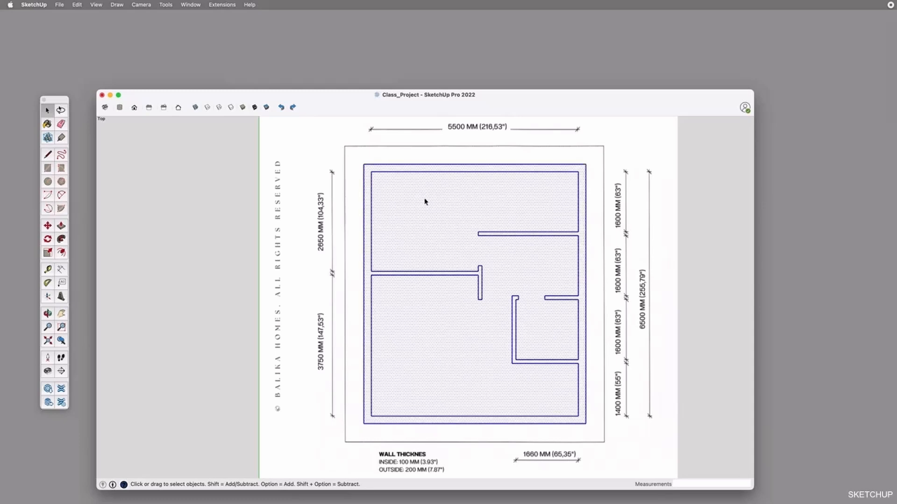
{"action": "left_click", "coordinate": [425, 202]}
{"action": "triple_click", "coordinate": [424, 201]}
{"action": "key", "text": "super+g"}
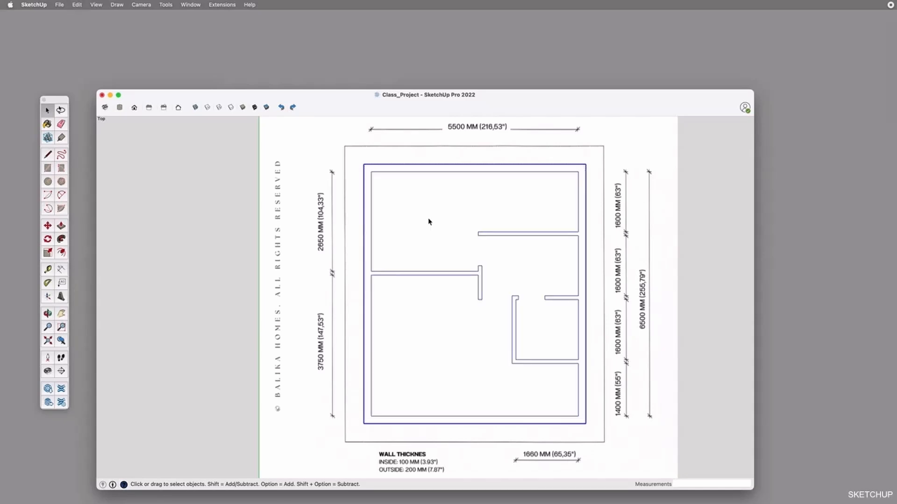
Try moving the grouped floor plan off the image by its upper-left corner, about 2047 mm
{"action": "left_click", "coordinate": [527, 226]}
{"action": "key", "text": "m"}
{"action": "left_click", "coordinate": [365, 164]}
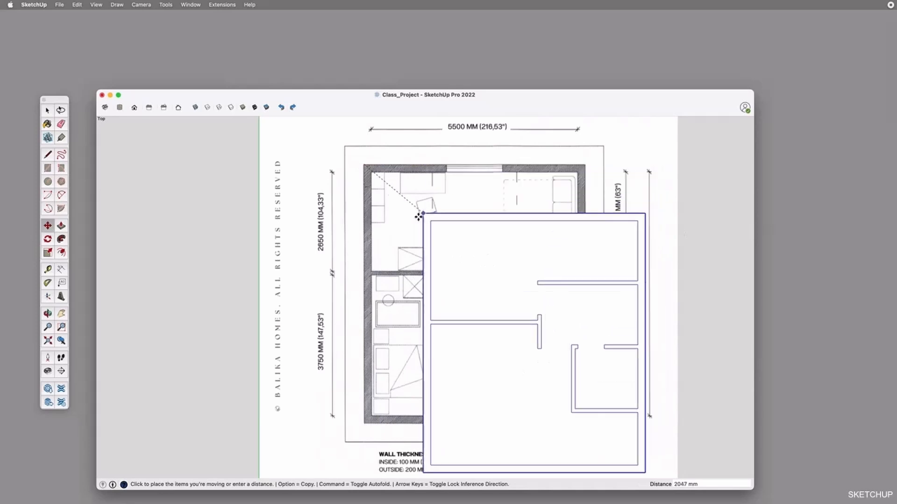
{"action": "key", "text": "Escape"}
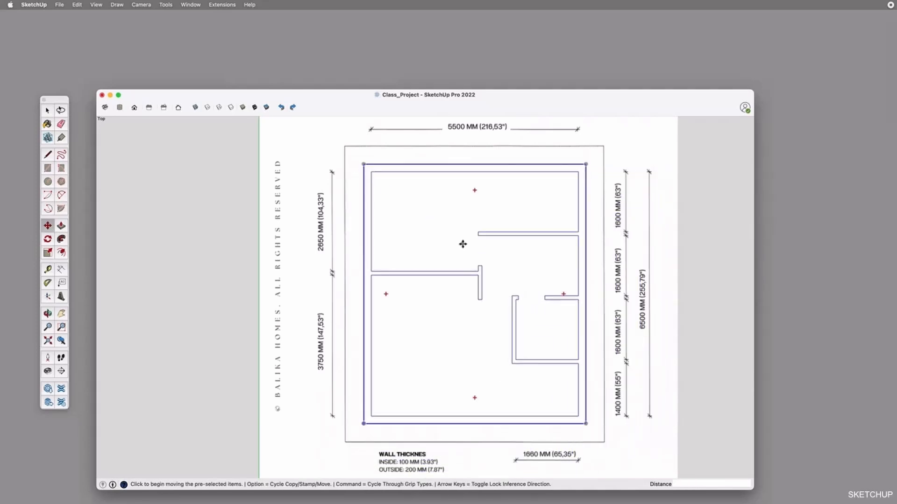
{"action": "key", "text": "space"}
{"action": "key", "text": "Escape"}
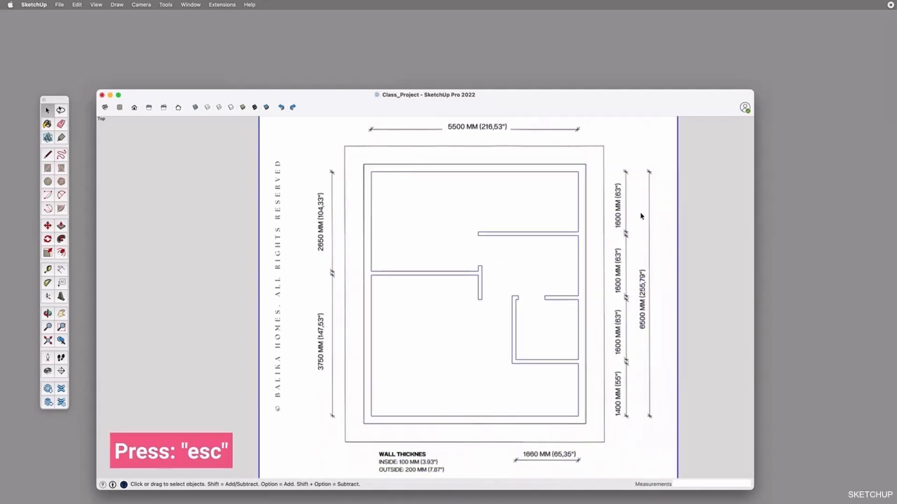
Open the floor plan group for editing, check its floor and wall faces by selecting them, and leave the group
{"action": "double_click", "coordinate": [409, 220]}
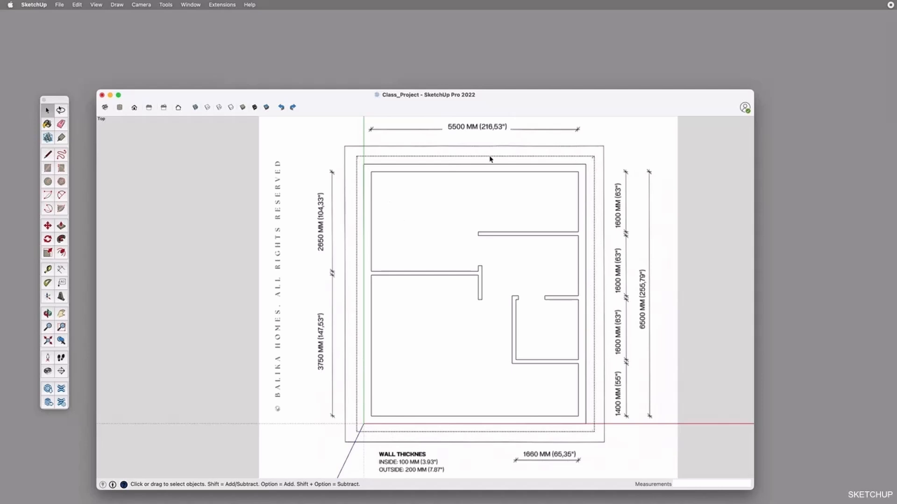
{"action": "left_click", "coordinate": [378, 180]}
{"action": "left_click", "coordinate": [378, 169]}
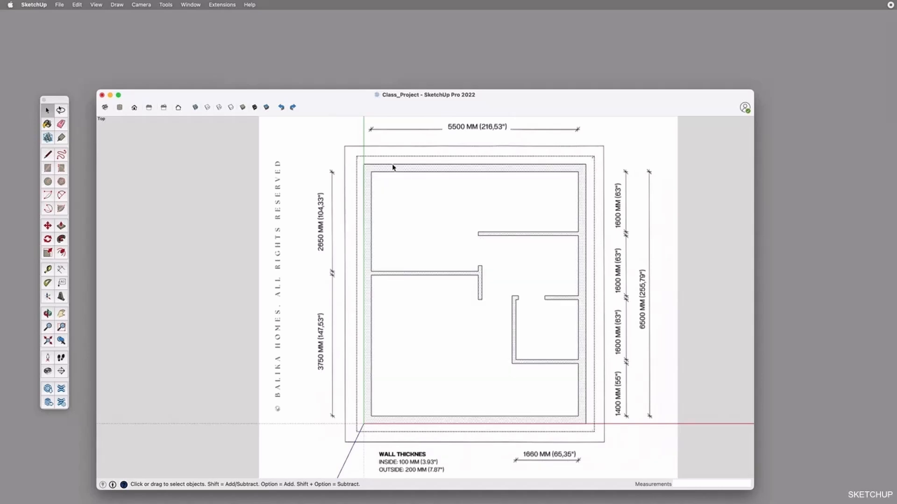
{"action": "scroll", "coordinate": [394, 180], "scroll_direction": "up", "scroll_amount": 5}
{"action": "left_click", "coordinate": [365, 197]}
{"action": "left_click", "coordinate": [351, 176]}
{"action": "key", "text": "Escape"}
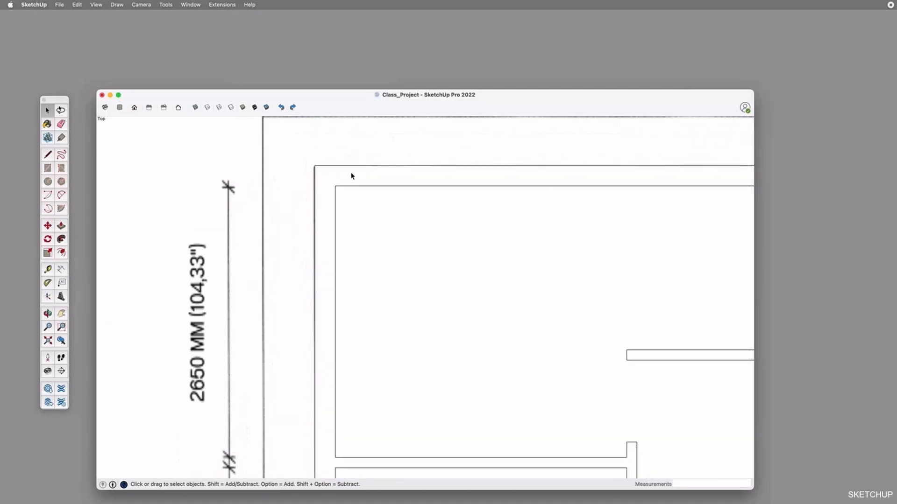
Enter and exit the floor plan group several times to practise opening and closing it for editing
{"action": "scroll", "coordinate": [351, 176], "scroll_direction": "down", "scroll_amount": 5}
{"action": "left_click", "coordinate": [352, 176]}
{"action": "double_click", "coordinate": [362, 178]}
{"action": "key", "text": "Escape"}
{"action": "double_click", "coordinate": [343, 178]}
{"action": "key", "text": "Escape"}
{"action": "double_click", "coordinate": [350, 176]}
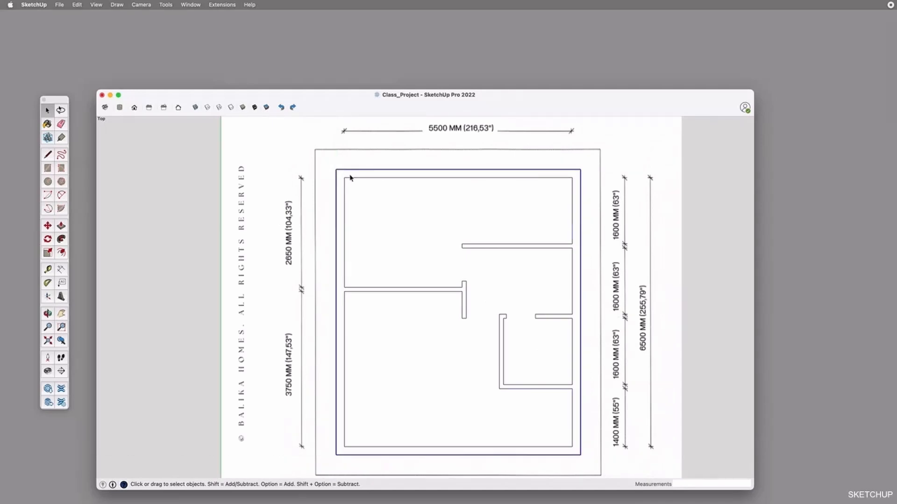
{"action": "key", "text": "Escape"}
Switch on X-ray display and add vertical guides at both sides of the upper window, the second 1480 mm from the first
{"action": "left_click", "coordinate": [383, 183]}
{"action": "left_click", "coordinate": [195, 108]}
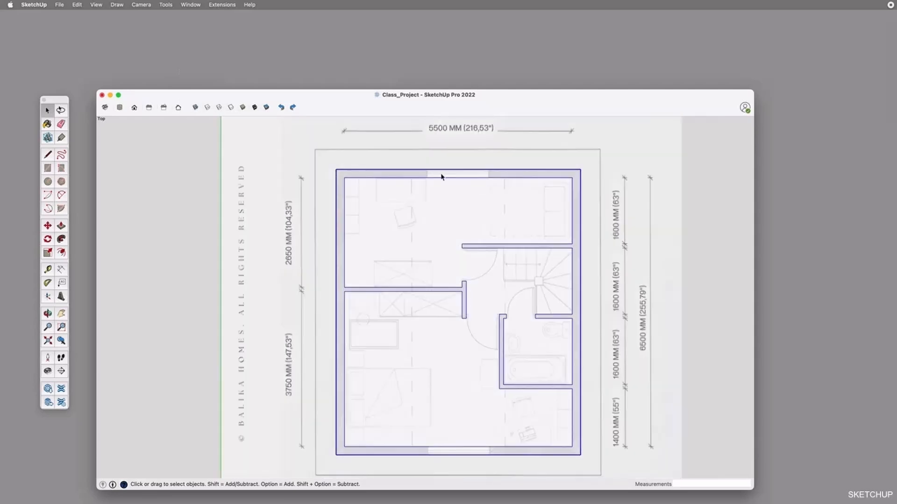
{"action": "scroll", "coordinate": [441, 176], "scroll_direction": "up", "scroll_amount": 3}
{"action": "key", "text": "t"}
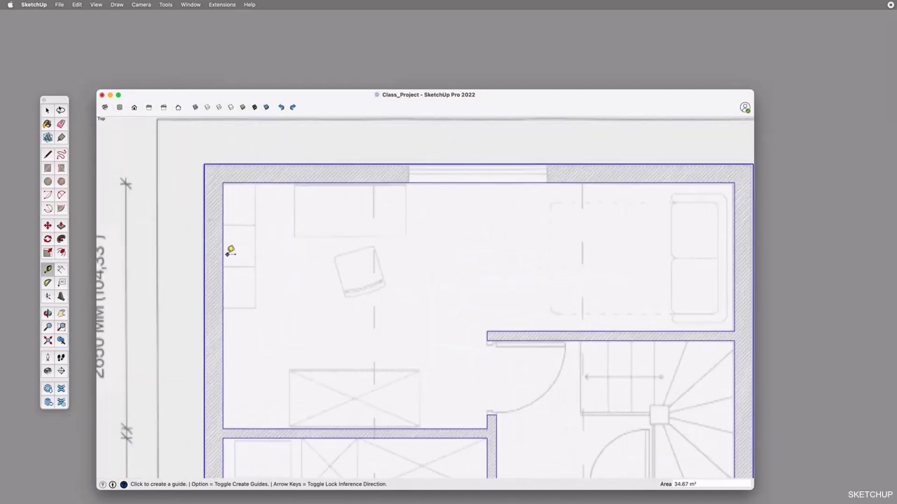
{"action": "left_click", "coordinate": [224, 255]}
{"action": "left_click", "coordinate": [410, 162]}
{"action": "left_click", "coordinate": [409, 199]}
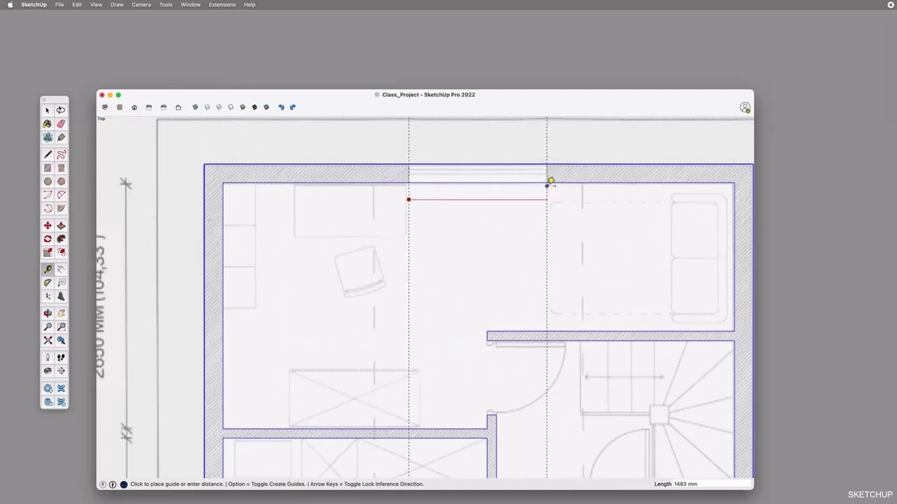
{"action": "type", "text": "1480"}
{"action": "key", "text": "Return"}
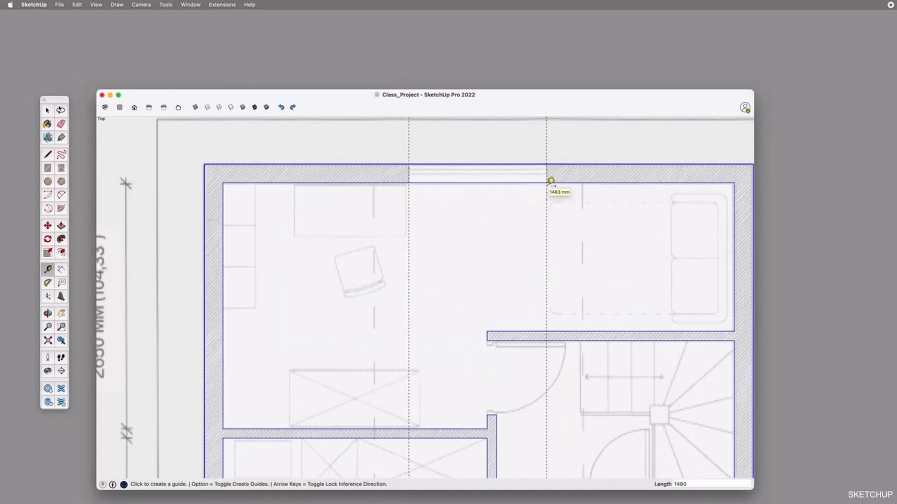
Draw a 1480 by 200 mm rectangle across the upper wall between the two window guides
{"action": "key", "text": "r"}
{"action": "left_click", "coordinate": [409, 164]}
{"action": "left_click", "coordinate": [547, 182]}
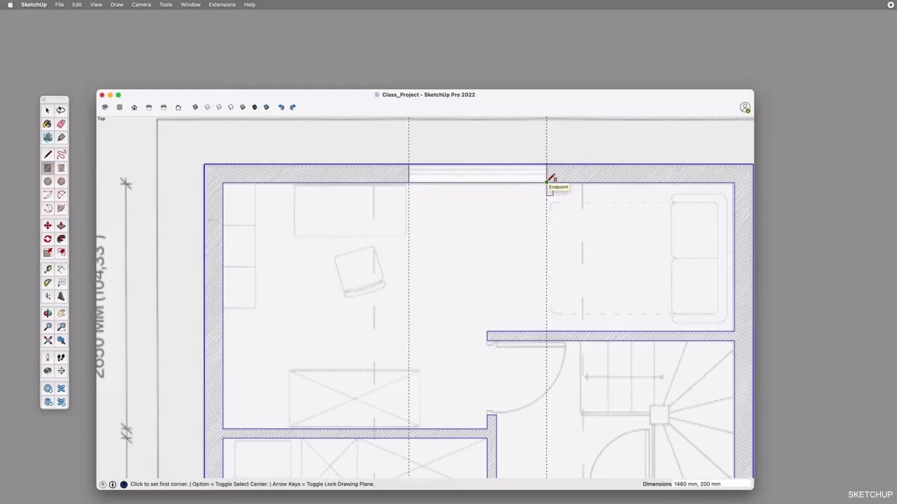
Copy the window rectangle's right edge 50 mm inward to form the frame side
{"action": "key", "text": "space"}
{"action": "left_click", "coordinate": [546, 171]}
{"action": "key", "text": "m"}
{"action": "left_click", "coordinate": [546, 164]}
{"action": "key", "text": "alt"}
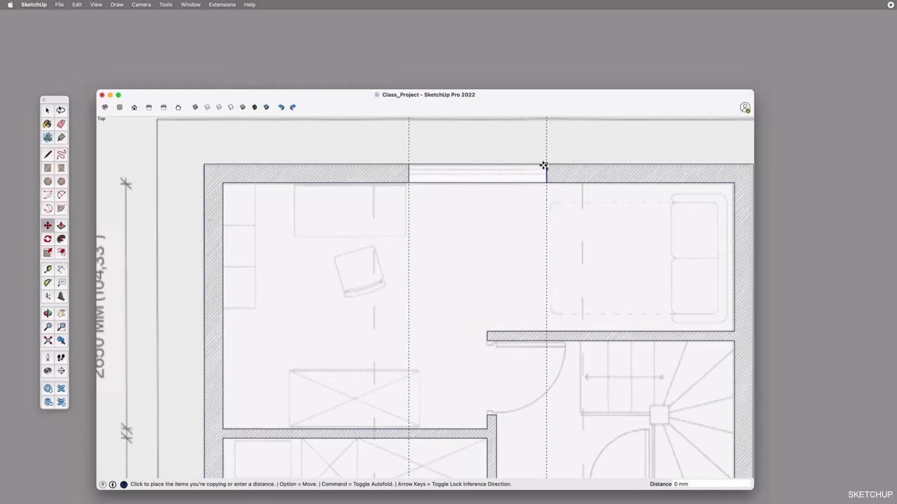
{"action": "type", "text": "50"}
{"action": "key", "text": "Return"}
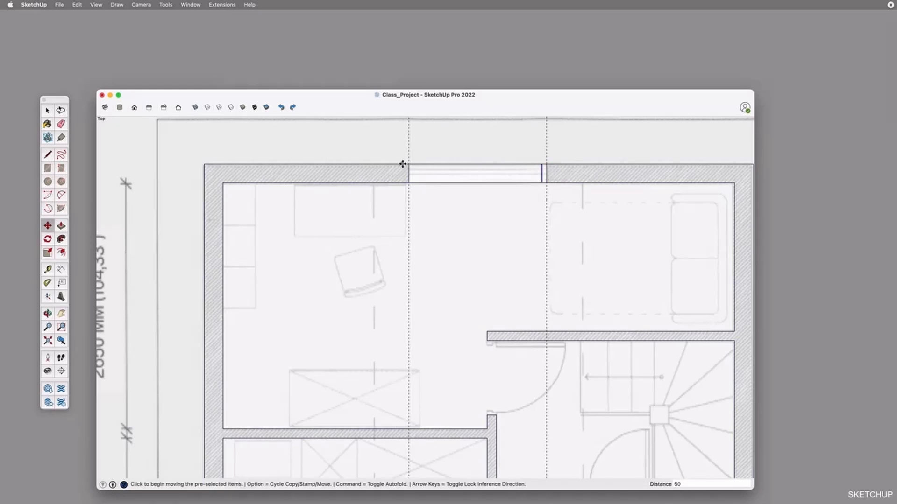
Copy the window's left edge inward for the other frame side and connect the two frame edges with a horizontal centre line
{"action": "key", "text": "space"}
{"action": "key", "text": "m"}
{"action": "left_click", "coordinate": [409, 164]}
{"action": "key", "text": "alt"}
{"action": "left_click", "coordinate": [417, 164]}
{"action": "key", "text": "l"}
{"action": "left_click", "coordinate": [413, 173]}
{"action": "left_click", "coordinate": [542, 173]}
Select all the connected window faces and edges and make them a group
{"action": "key", "text": "space"}
{"action": "left_click", "coordinate": [423, 170]}
{"action": "left_click", "coordinate": [412, 170], "text": "shift"}
{"action": "left_click", "coordinate": [421, 176], "text": "shift"}
{"action": "left_click", "coordinate": [545, 172], "text": "shift"}
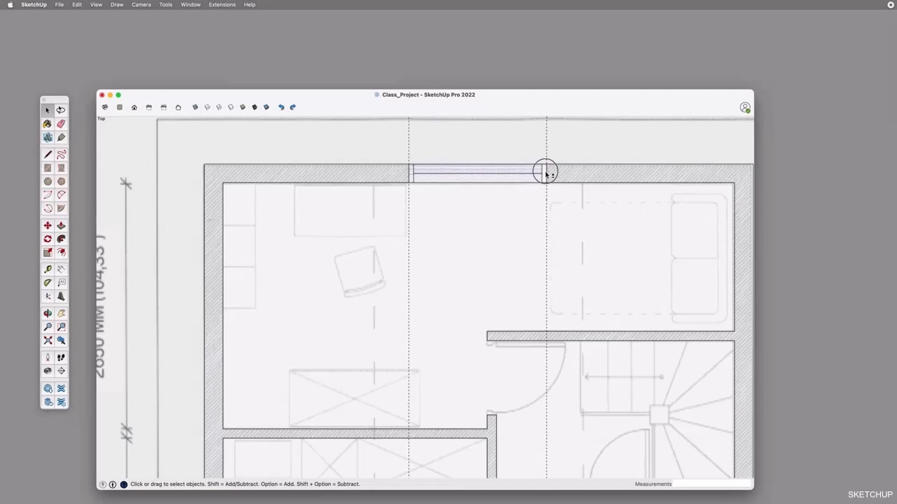
{"action": "triple_click", "coordinate": [447, 179]}
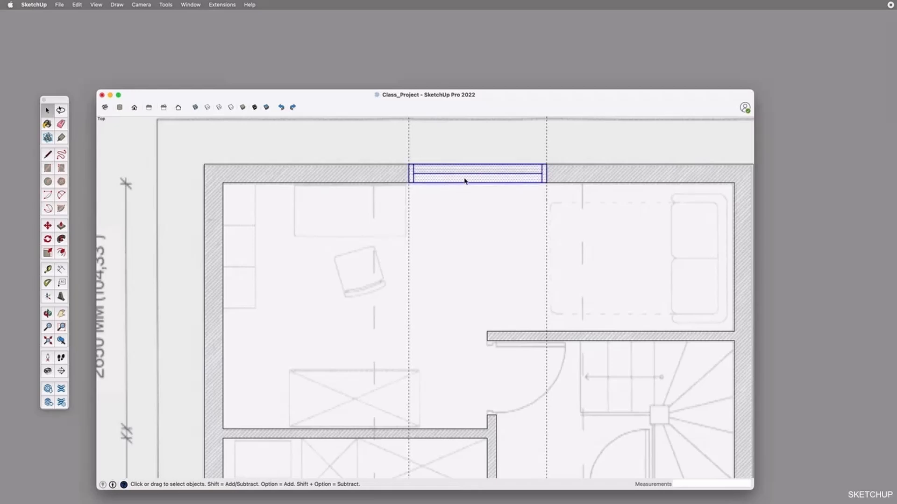
{"action": "key", "text": "super+g"}
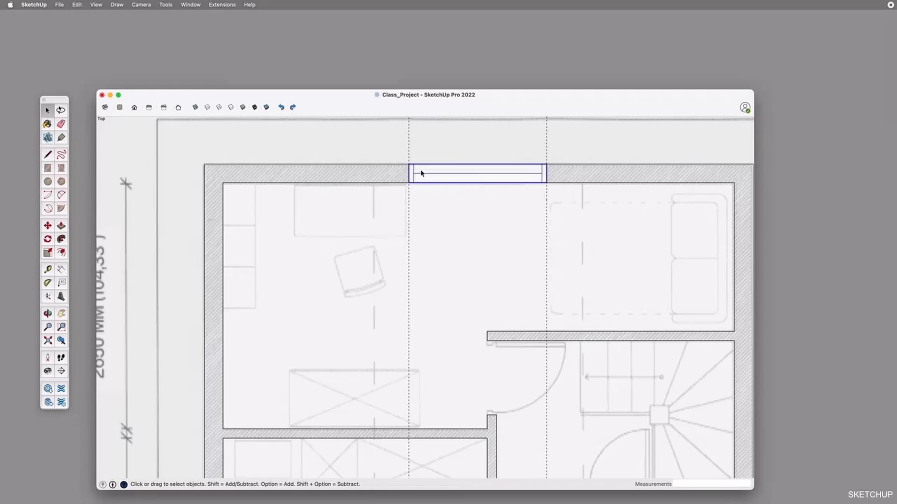
Copy the window group 6700 mm straight down into the window opening of the lower outer wall
{"action": "key", "text": "m"}
{"action": "left_click", "coordinate": [411, 168]}
{"action": "scroll", "coordinate": [427, 185], "scroll_direction": "down", "scroll_amount": 3}
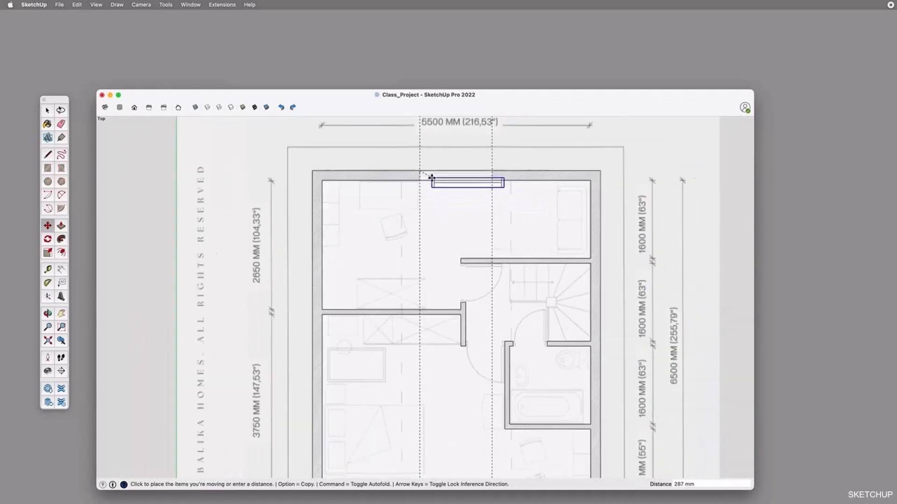
{"action": "left_click", "coordinate": [422, 171]}
{"action": "left_click", "coordinate": [420, 171], "text": "alt"}
{"action": "scroll", "coordinate": [421, 171], "scroll_direction": "down", "scroll_amount": 3}
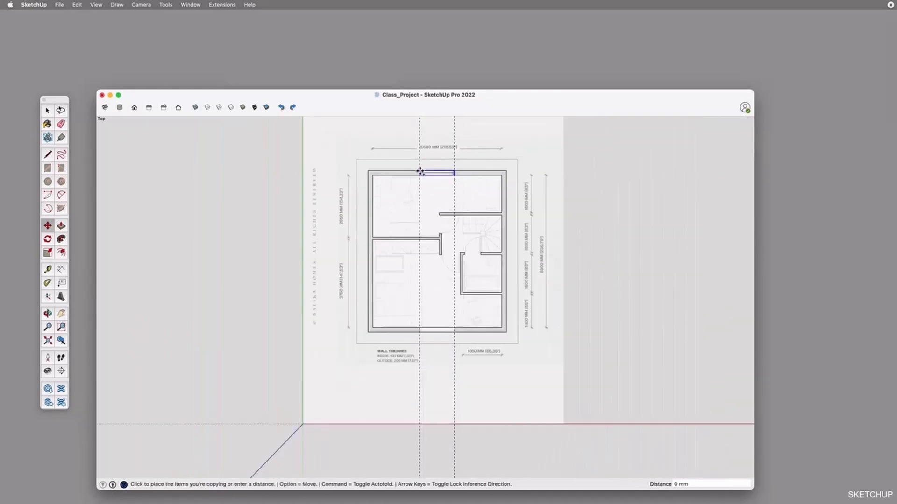
{"action": "scroll", "coordinate": [420, 171], "scroll_direction": "down", "scroll_amount": 1}
{"action": "left_click", "coordinate": [420, 316]}
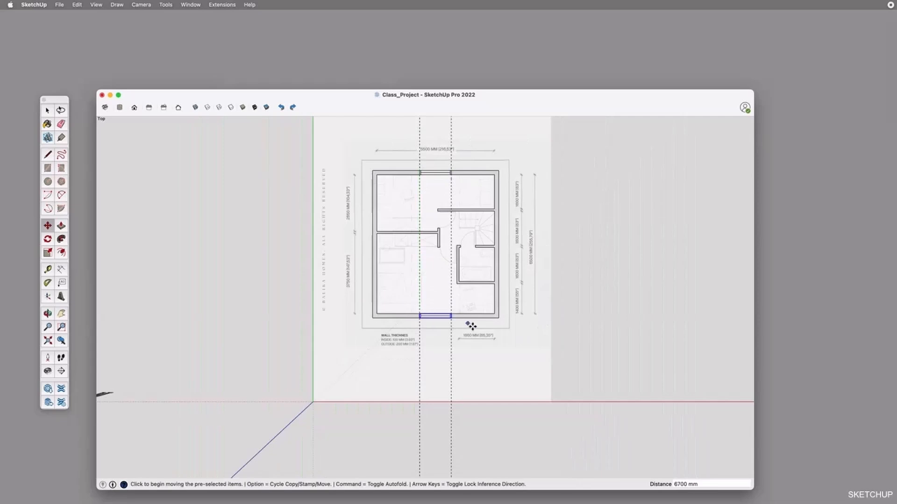
{"action": "key", "text": "space"}
{"action": "left_click", "coordinate": [581, 337]}
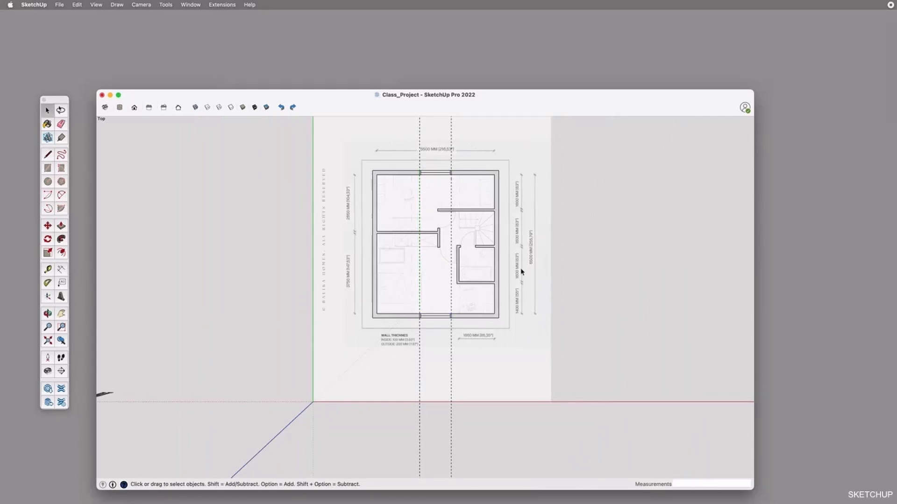
Draw a 100 mm wide door jamb rectangle from the end of the short vertical wall up to the horizontal guide
{"action": "scroll", "coordinate": [454, 191], "scroll_direction": "up", "scroll_amount": 5}
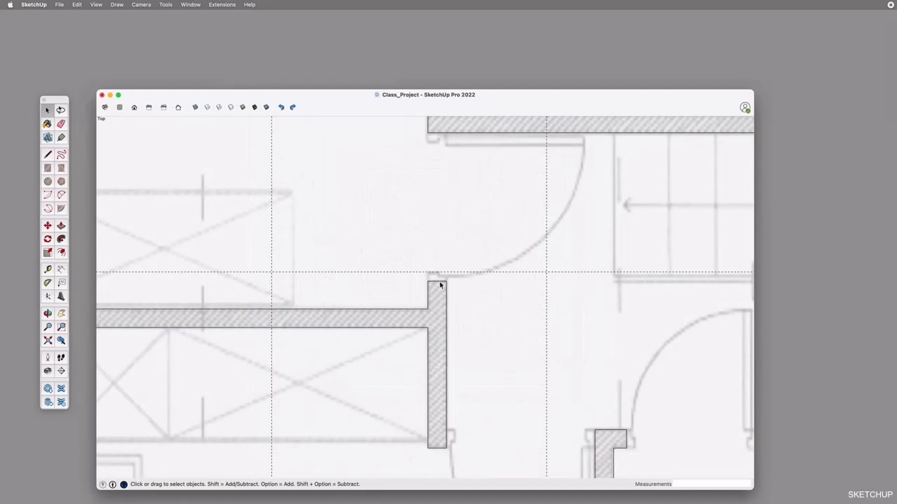
{"action": "key", "text": "r"}
{"action": "left_click", "coordinate": [428, 281]}
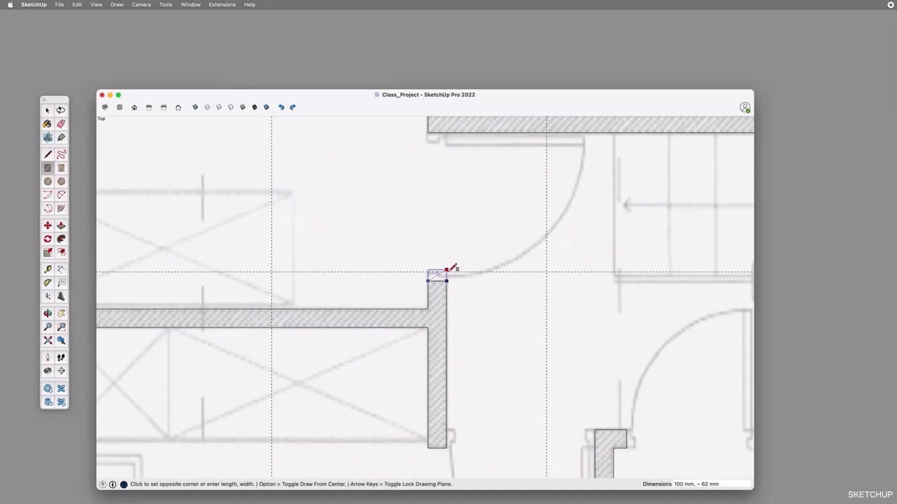
{"action": "scroll", "coordinate": [448, 271], "scroll_direction": "up", "scroll_amount": 5}
{"action": "left_click", "coordinate": [441, 273]}
{"action": "scroll", "coordinate": [442, 274], "scroll_direction": "down", "scroll_amount": 6}
Copy the door jamb 750 mm up against the underside of the upper interior wall
{"action": "key", "text": "space"}
{"action": "left_click", "coordinate": [433, 280]}
{"action": "key", "text": "m"}
{"action": "left_click", "coordinate": [430, 278]}
{"action": "left_click", "coordinate": [427, 157]}
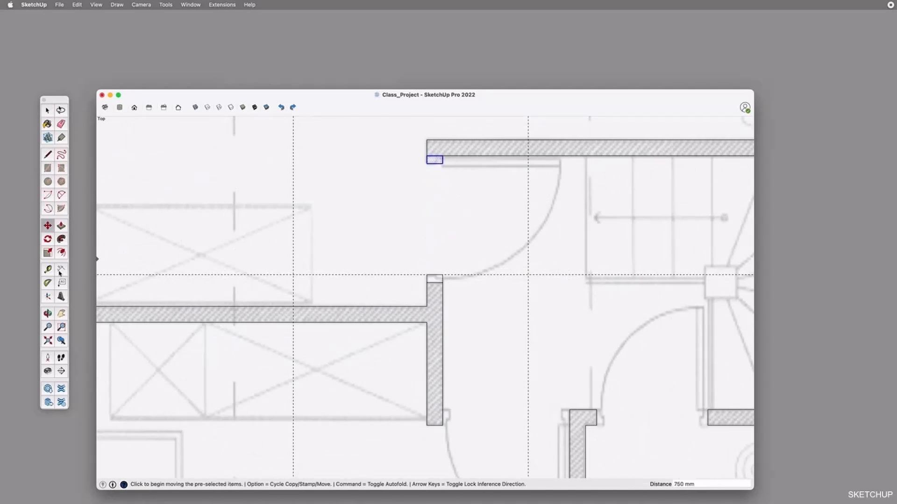
Draw a 45-degree pie for the door swing, centred on the upper jamb and starting at the lower jamb, and group the door
{"action": "left_click", "coordinate": [61, 208]}
{"action": "left_click", "coordinate": [442, 164]}
{"action": "left_click", "coordinate": [442, 275]}
{"action": "type", "text": "45"}
{"action": "key", "text": "Return"}
{"action": "key", "text": "space"}
{"action": "triple_click", "coordinate": [471, 228]}
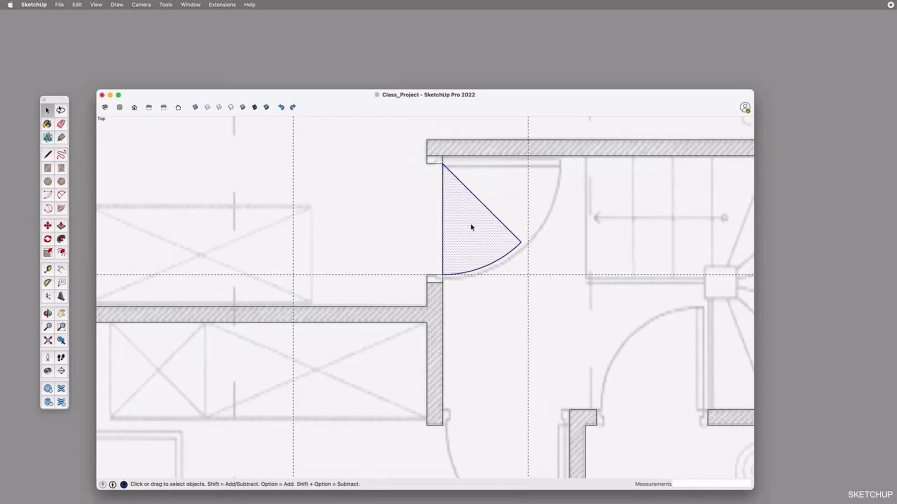
{"action": "key", "text": "super+g"}
Copy the door group down to the bedroom opening and rotate the copy a quarter turn clockwise
{"action": "scroll", "coordinate": [439, 236], "scroll_direction": "down", "scroll_amount": 4}
{"action": "middle_click_drag", "start_coordinate": [514, 229], "coordinate": [463, 187], "text": "shift"}
{"action": "key", "text": "m"}
{"action": "left_click_drag", "start_coordinate": [387, 155], "coordinate": [394, 293]}
{"action": "left_click", "coordinate": [418, 300]}
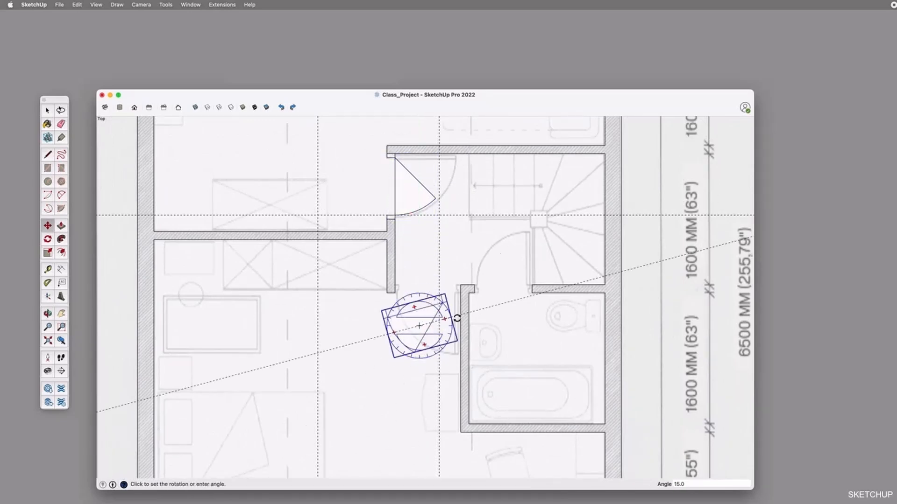
{"action": "left_click", "coordinate": [487, 327]}
Move the rotated door copy by its upper-right corner onto the corner of the bathroom wall to fill the bedroom opening
{"action": "left_click", "coordinate": [452, 302]}
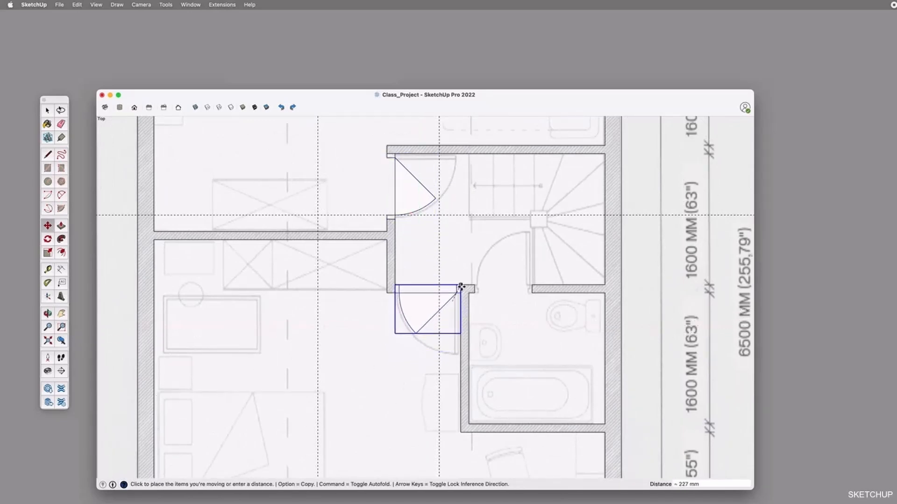
{"action": "left_click", "coordinate": [460, 285]}
{"action": "key", "text": "space"}
{"action": "left_click", "coordinate": [333, 321]}
Copy the bedroom door group 980 mm to the right, onto the end of the short wall at the bathroom opening
{"action": "scroll", "coordinate": [508, 294], "scroll_direction": "up", "scroll_amount": 3}
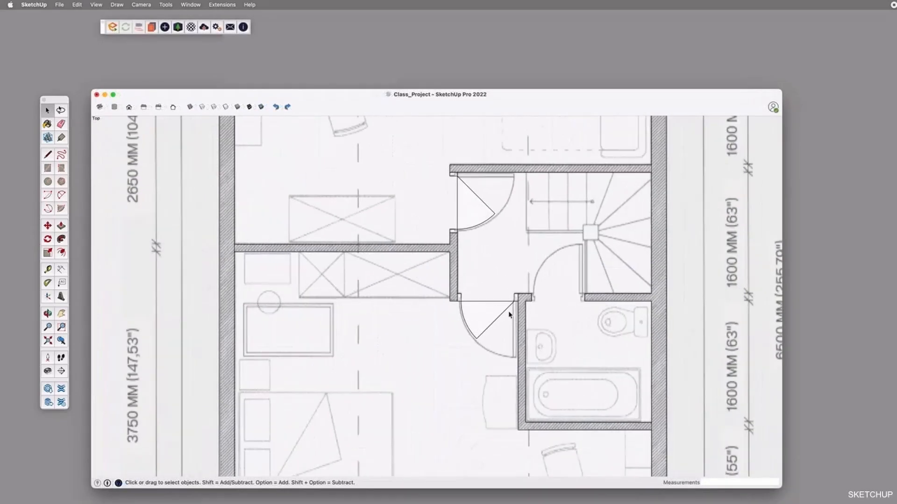
{"action": "left_click", "coordinate": [471, 298]}
{"action": "left_click", "coordinate": [462, 305]}
{"action": "scroll", "coordinate": [502, 320], "scroll_direction": "up", "scroll_amount": 3}
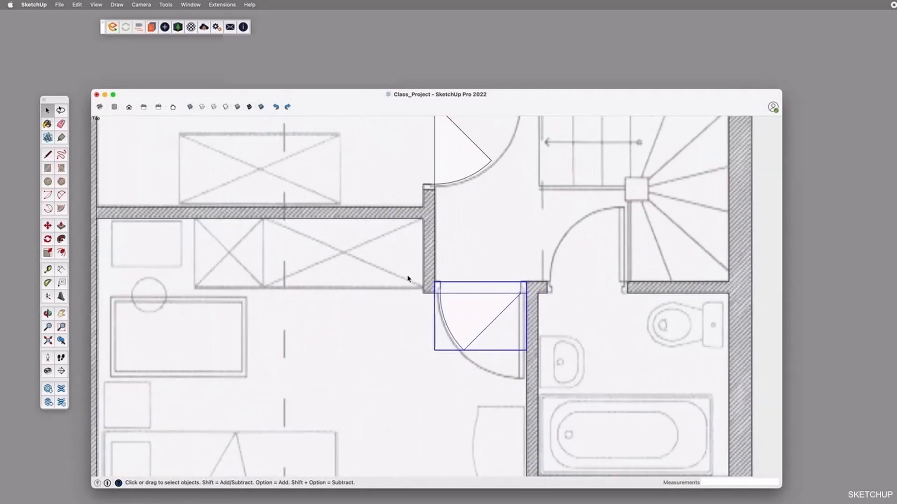
{"action": "key", "text": "m"}
{"action": "left_click", "coordinate": [434, 281]}
{"action": "key", "text": "alt"}
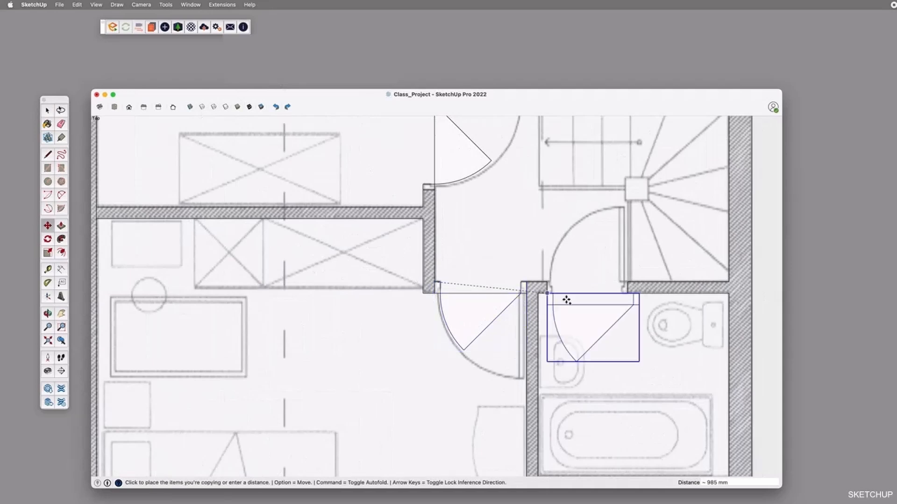
{"action": "left_click", "coordinate": [548, 283]}
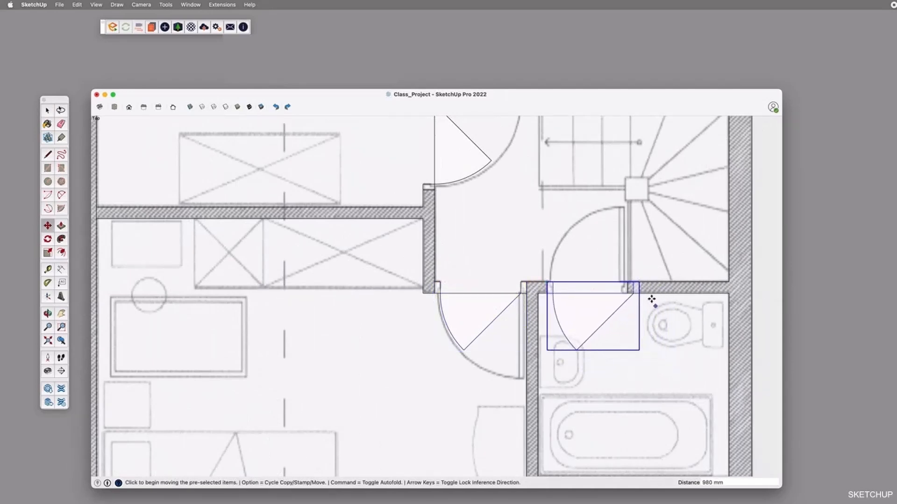
Rotate the bathroom door copy 180 degrees and move its lower-right corner to the wall end right of the opening
{"action": "scroll", "coordinate": [616, 283], "scroll_direction": "up", "scroll_amount": 3}
{"action": "left_click", "coordinate": [641, 342]}
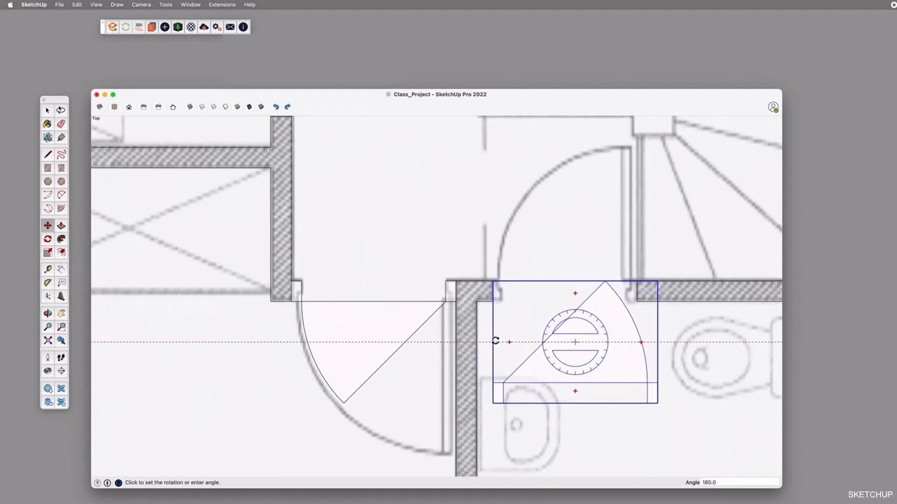
{"action": "left_click", "coordinate": [495, 341]}
{"action": "left_click", "coordinate": [658, 404]}
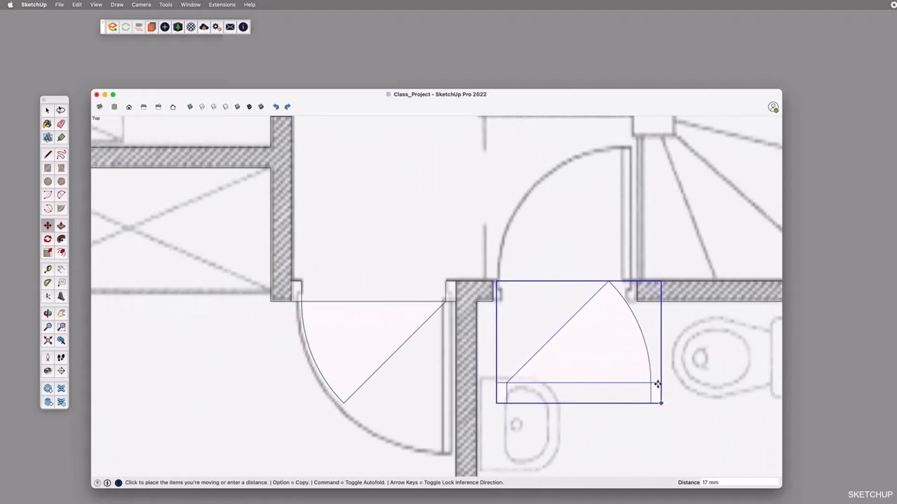
{"action": "left_click", "coordinate": [636, 301]}
{"action": "key", "text": "space"}
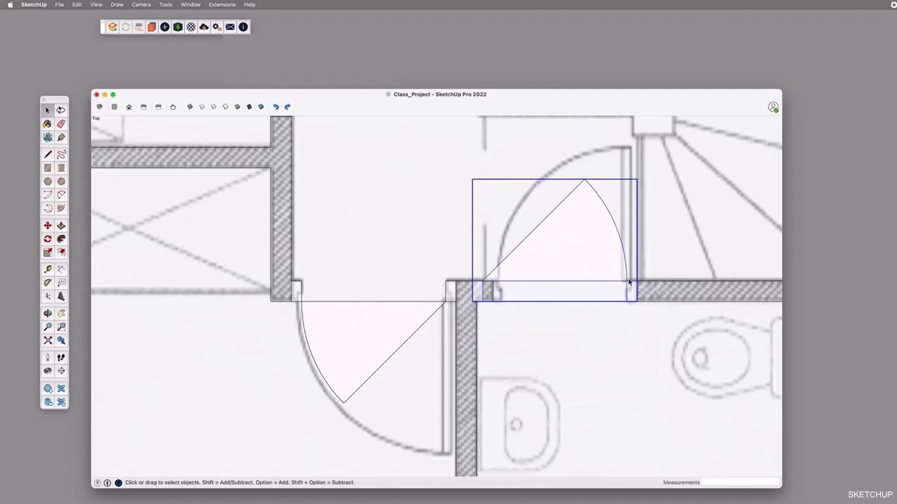
Flip the bathroom door along the group's red axis and move its lower-left corner to the wall end left of the opening
{"action": "right_click", "coordinate": [626, 281]}
{"action": "mouse_move", "coordinate": [654, 405]}
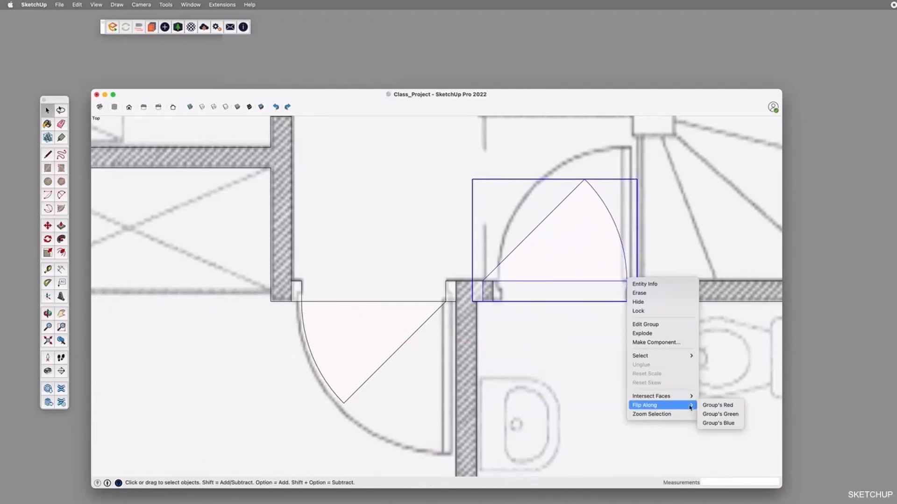
{"action": "left_click", "coordinate": [725, 409]}
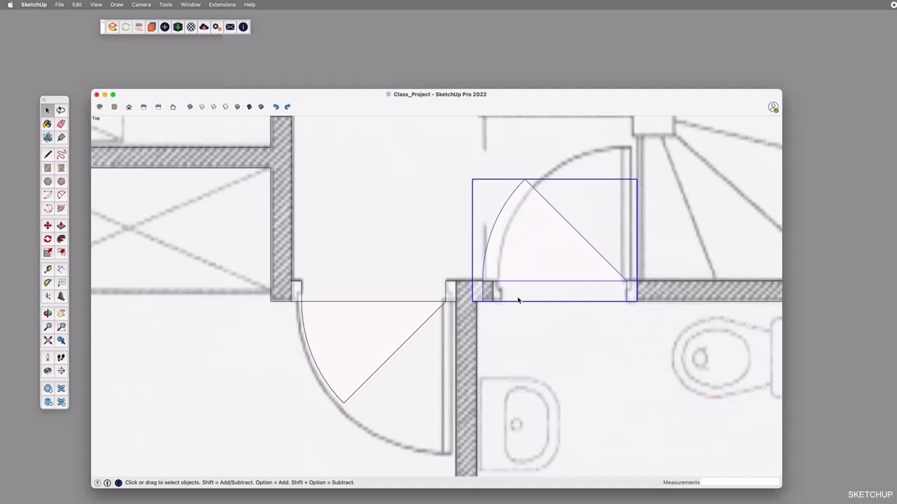
{"action": "key", "text": "m"}
{"action": "left_click", "coordinate": [474, 302]}
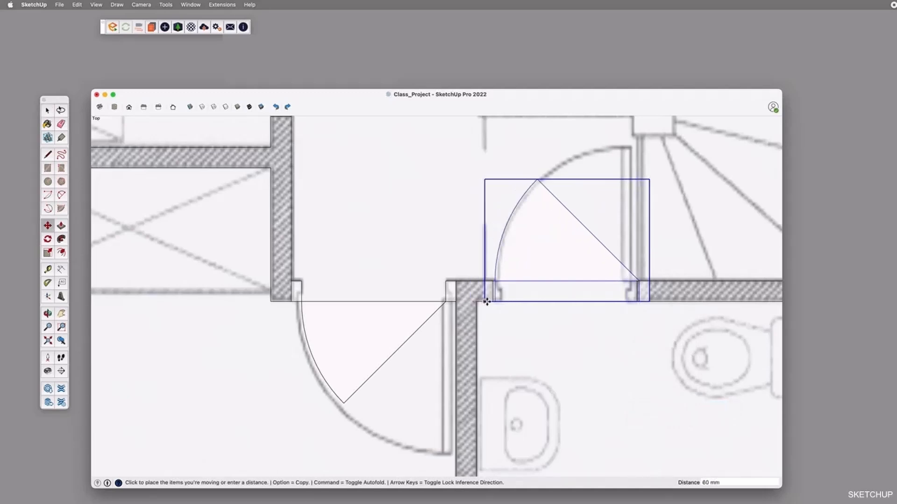
{"action": "left_click", "coordinate": [495, 302]}
{"action": "key", "text": "space"}
Inside the bathroom door group, move the right frame post 100 mm left onto the wall end to fit the opening
{"action": "double_click", "coordinate": [654, 292]}
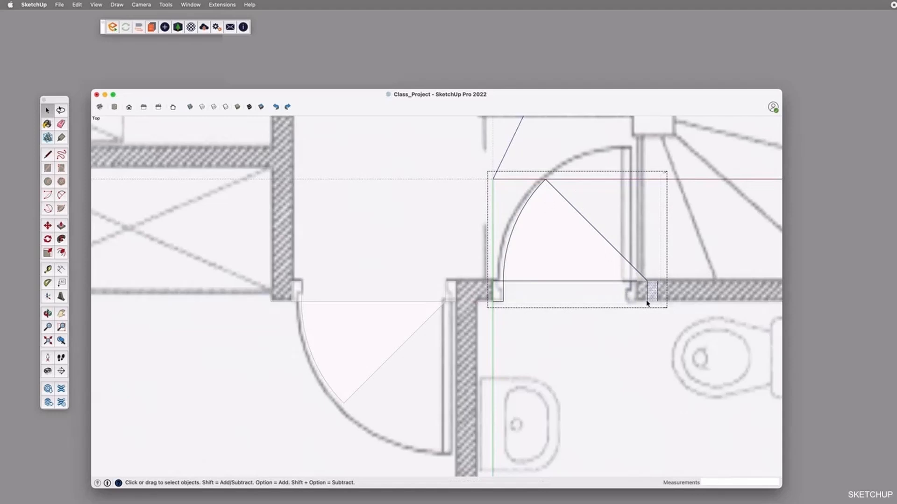
{"action": "key", "text": "m"}
{"action": "left_click", "coordinate": [657, 300]}
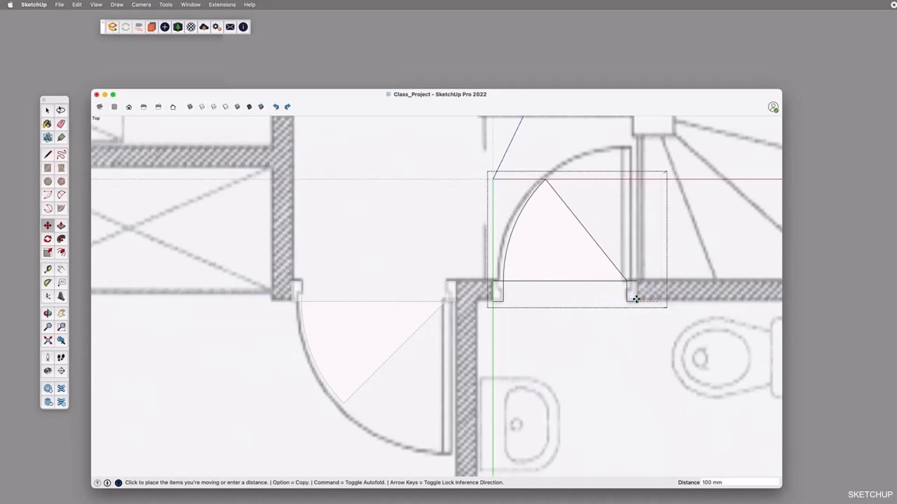
{"action": "left_click", "coordinate": [635, 297]}
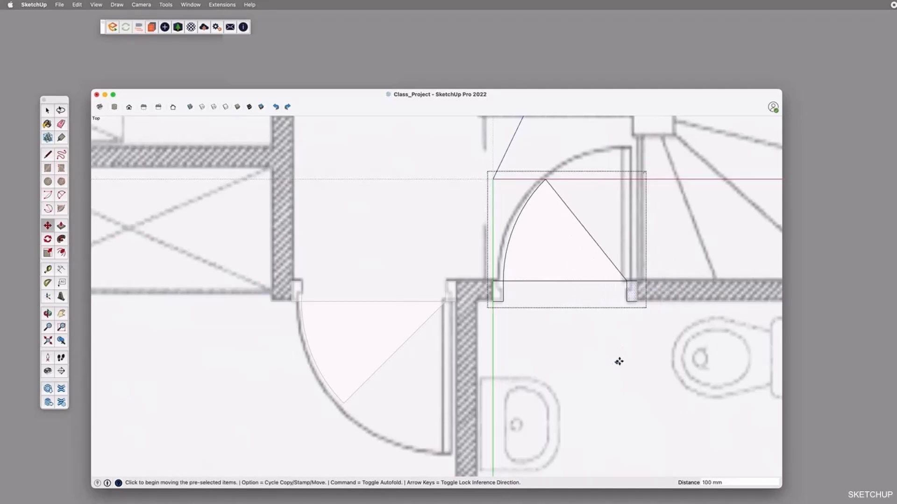
{"action": "key", "text": "space"}
{"action": "left_click", "coordinate": [619, 335]}
{"action": "scroll", "coordinate": [628, 273], "scroll_direction": "down", "scroll_amount": 4}
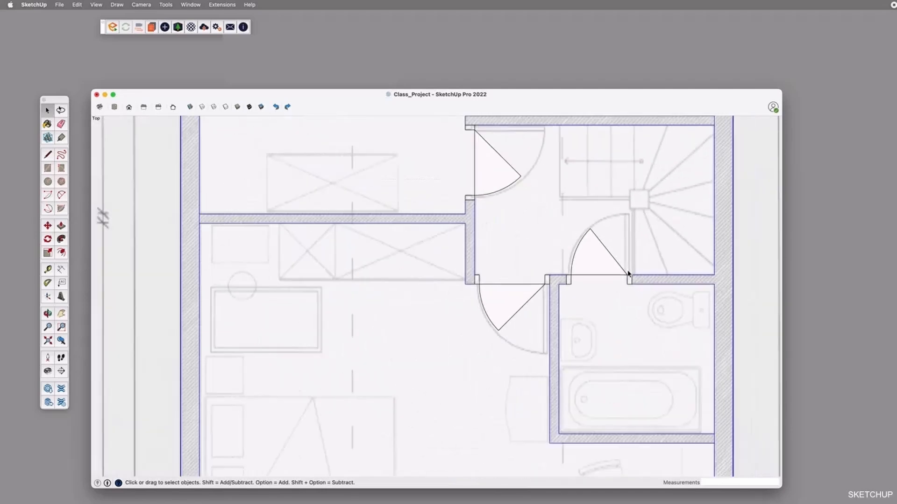
{"action": "scroll", "coordinate": [628, 273], "scroll_direction": "down", "scroll_amount": 3}
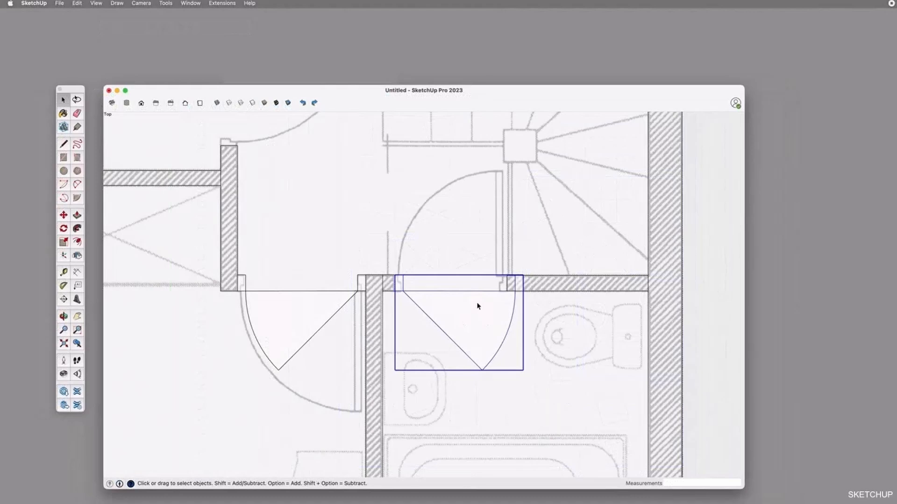
{"action": "right_click", "coordinate": [475, 312]}
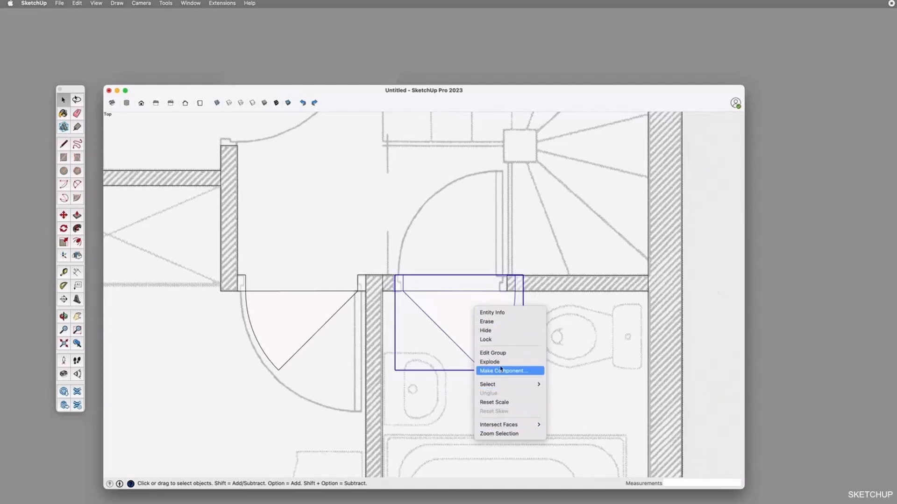
{"action": "left_click", "coordinate": [456, 97]}
{"action": "left_click_drag", "start_coordinate": [456, 93], "coordinate": [459, 93]}
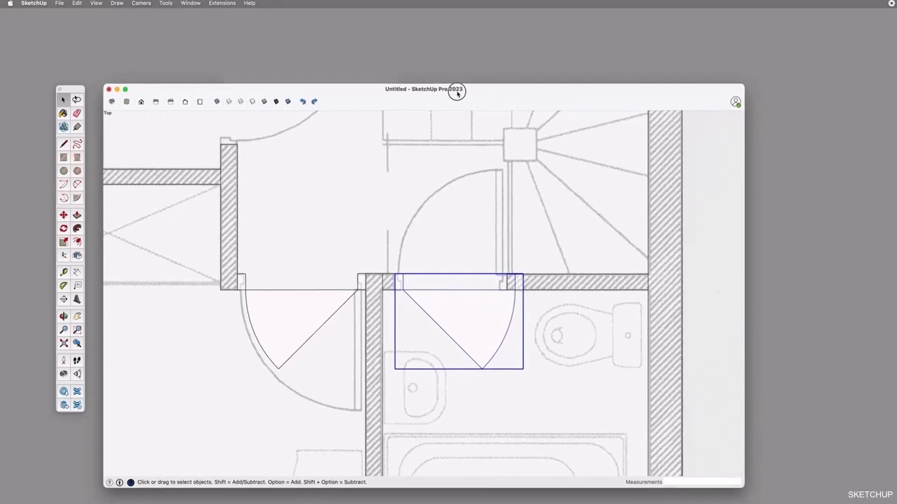
{"action": "left_click_drag", "start_coordinate": [458, 93], "coordinate": [457, 93]}
{"action": "right_click", "coordinate": [484, 306]}
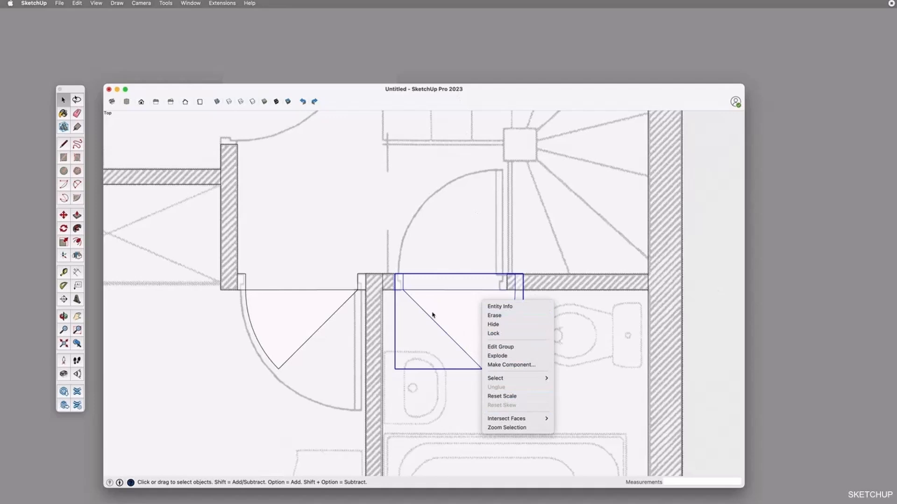
Flip the bathroom door group back and forth about its red mirror plane with the Flip tool
{"action": "left_click", "coordinate": [77, 256]}
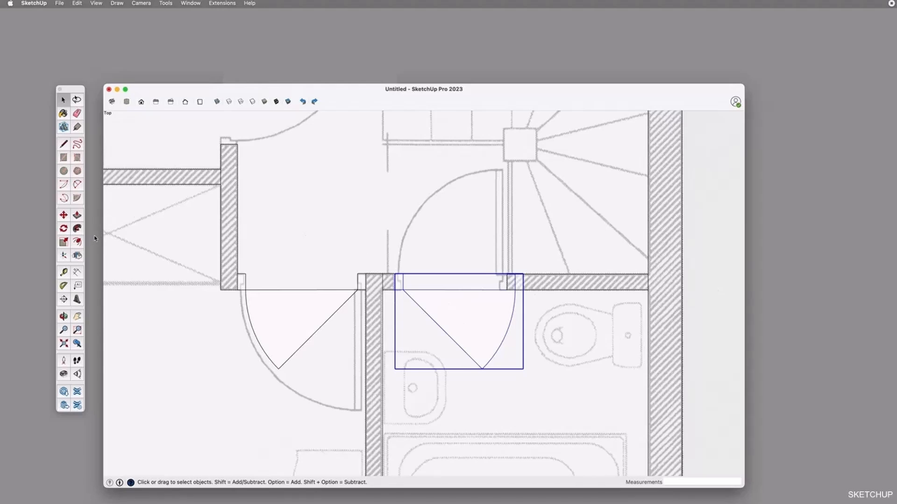
{"action": "left_click", "coordinate": [77, 256]}
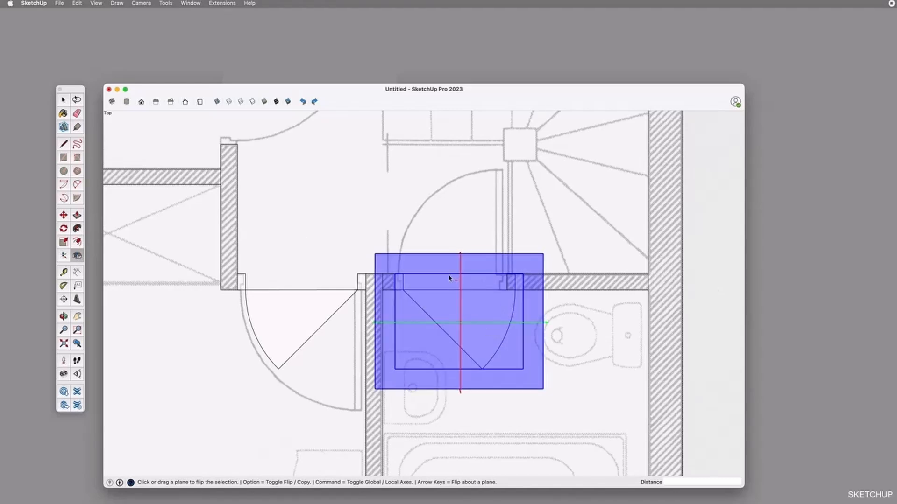
{"action": "scroll", "coordinate": [449, 279], "scroll_direction": "down", "scroll_amount": 5}
{"action": "scroll", "coordinate": [449, 278], "scroll_direction": "down", "scroll_amount": 3}
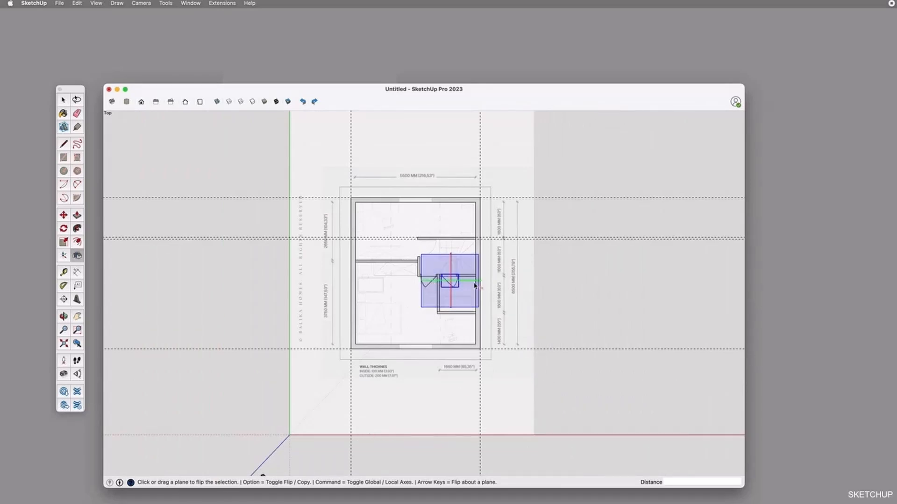
{"action": "scroll", "coordinate": [454, 277], "scroll_direction": "up", "scroll_amount": 4}
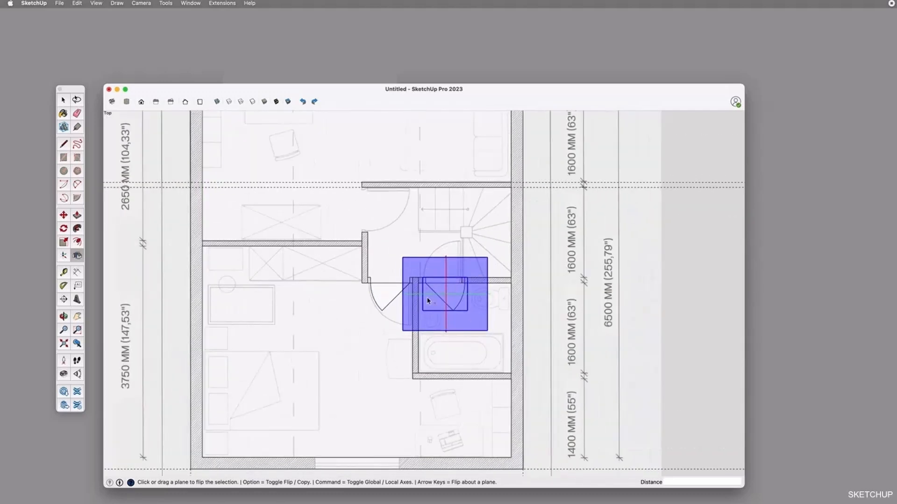
{"action": "scroll", "coordinate": [457, 311], "scroll_direction": "up", "scroll_amount": 3}
{"action": "scroll", "coordinate": [355, 279], "scroll_direction": "up", "scroll_amount": 2}
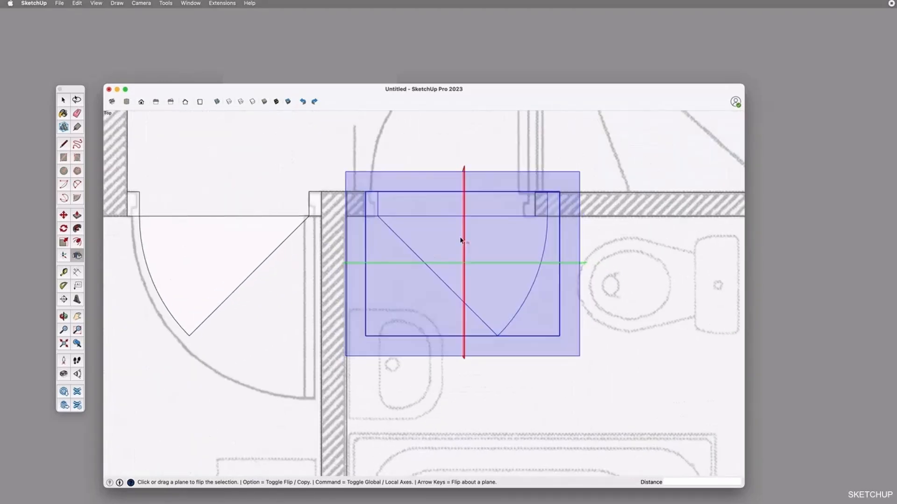
{"action": "left_click", "coordinate": [465, 223]}
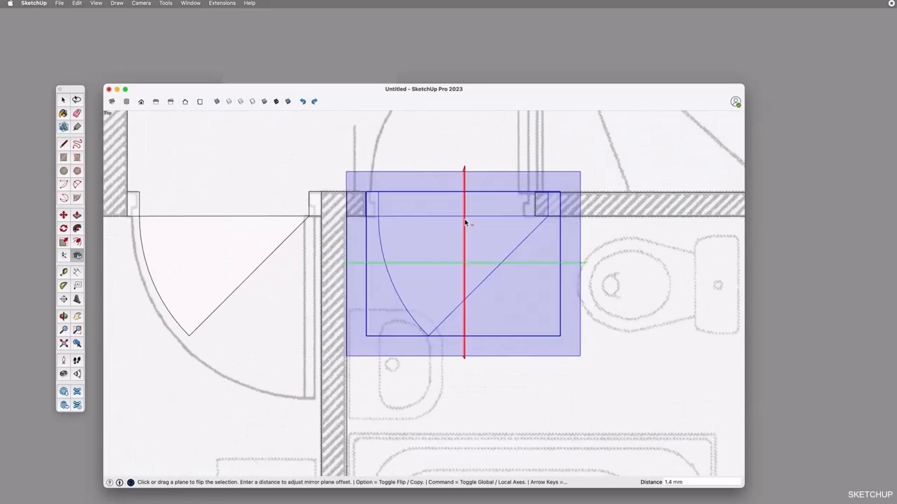
{"action": "left_click", "coordinate": [465, 223]}
{"action": "left_click", "coordinate": [466, 223]}
{"action": "left_click", "coordinate": [465, 223]}
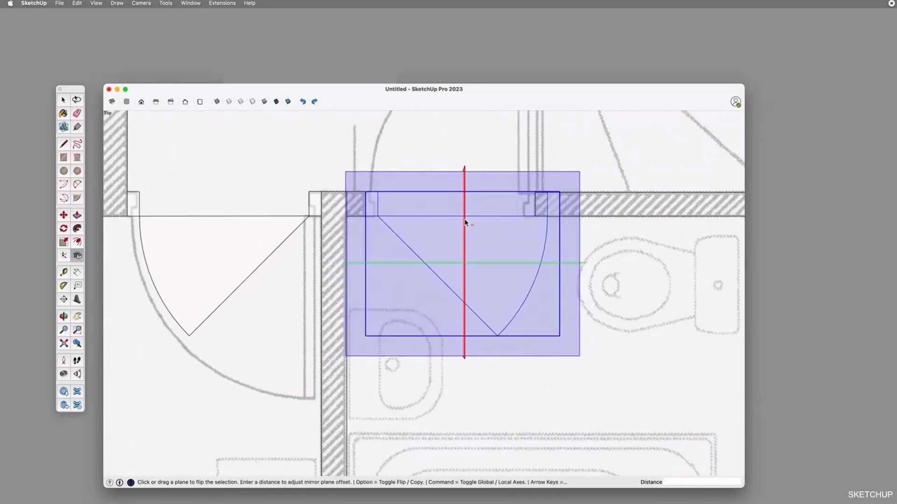
Flip the bathroom door group about its green mirror plane so it swings the other way
{"action": "left_click", "coordinate": [450, 264]}
{"action": "left_click", "coordinate": [450, 264]}
{"action": "left_click", "coordinate": [450, 264]}
{"action": "left_click", "coordinate": [450, 263]}
{"action": "left_click", "coordinate": [449, 263]}
{"action": "left_click", "coordinate": [449, 263]}
{"action": "left_click", "coordinate": [449, 263]}
{"action": "left_click", "coordinate": [450, 262]}
{"action": "left_click", "coordinate": [450, 262]}
{"action": "left_click", "coordinate": [450, 262]}
{"action": "left_click", "coordinate": [449, 264]}
{"action": "left_click", "coordinate": [449, 263]}
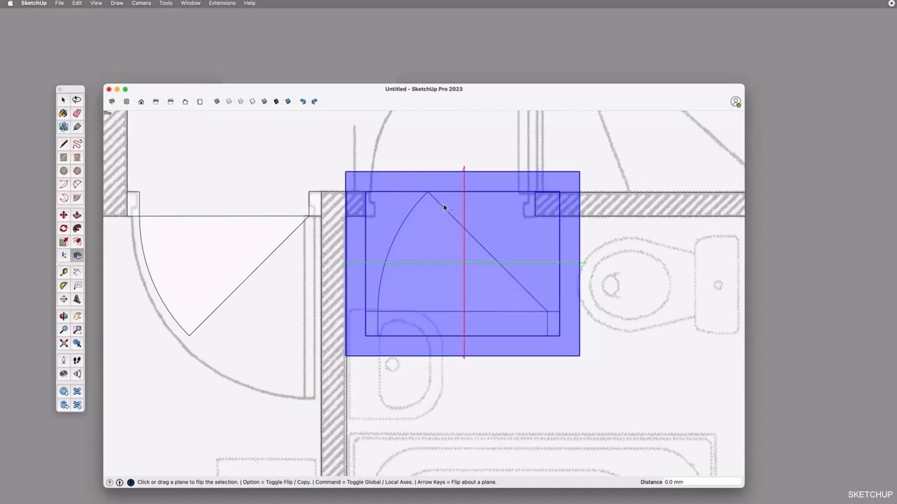
{"action": "scroll", "coordinate": [446, 287], "scroll_direction": "down", "scroll_amount": 3}
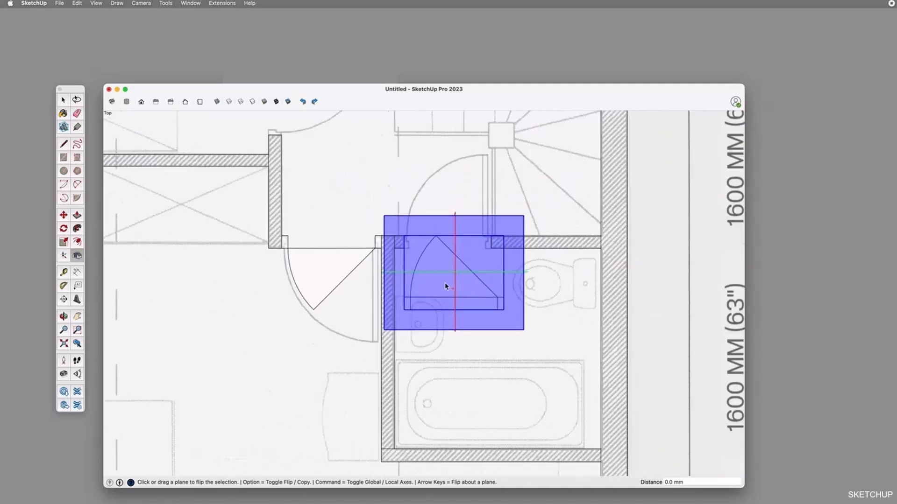
{"action": "left_click", "coordinate": [444, 282]}
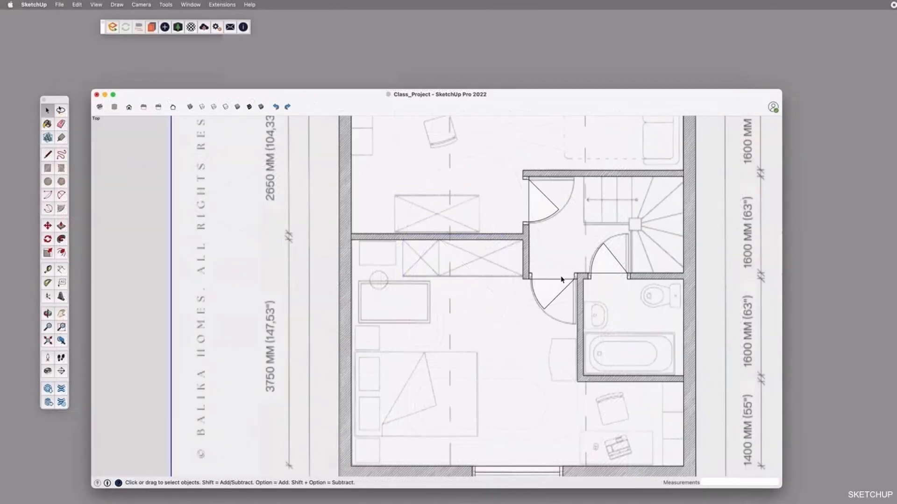
Explode the bedroom door group beside the bathroom wall in Class_Project
{"action": "scroll", "coordinate": [562, 282], "scroll_direction": "up", "scroll_amount": 2}
{"action": "left_click", "coordinate": [575, 284]}
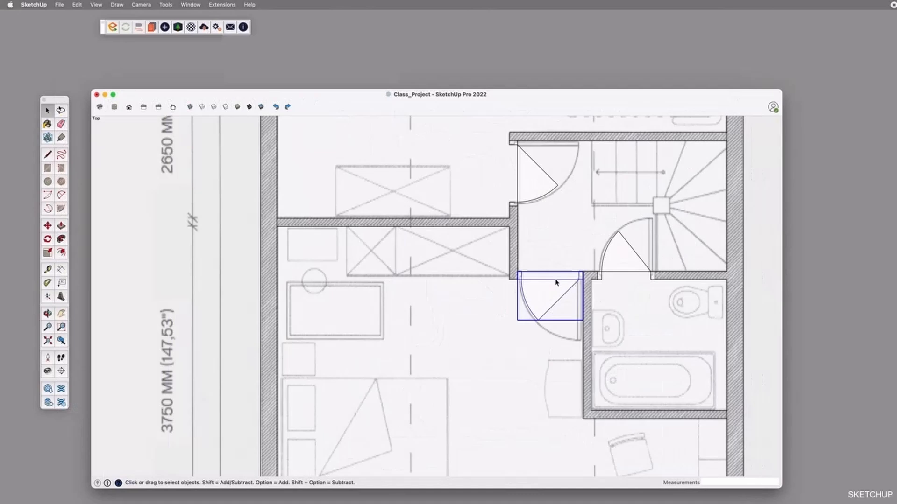
{"action": "scroll", "coordinate": [556, 283], "scroll_direction": "down", "scroll_amount": 3}
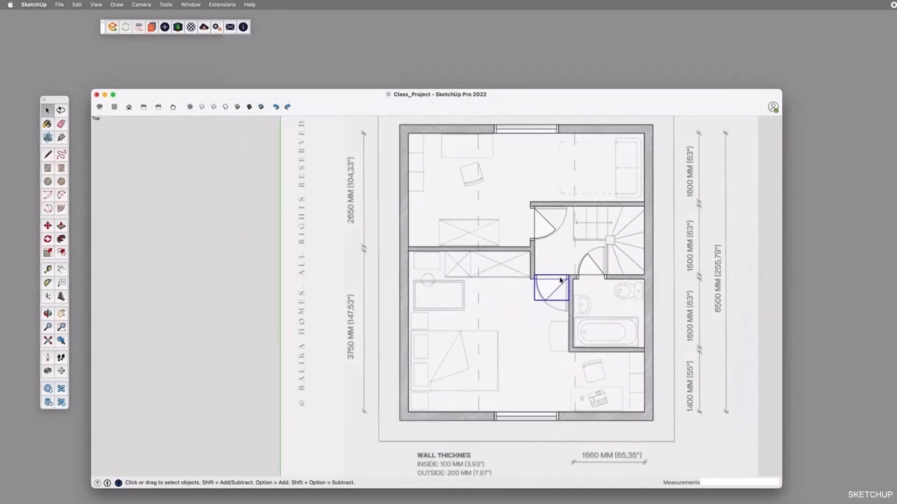
{"action": "right_click", "coordinate": [560, 280]}
{"action": "left_click", "coordinate": [551, 280]}
{"action": "right_click", "coordinate": [536, 282]}
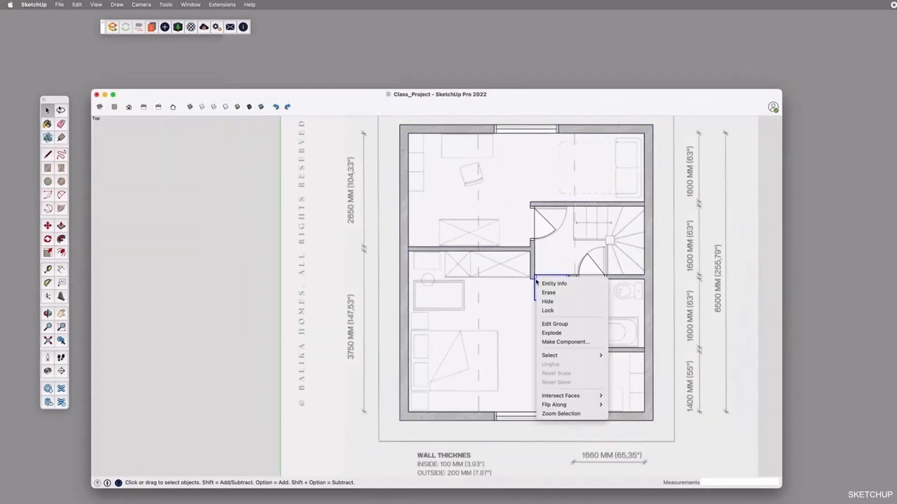
{"action": "left_click", "coordinate": [552, 332]}
Select individual edges and the left frame post of the exploded bedroom door to examine its loose geometry
{"action": "scroll", "coordinate": [542, 286], "scroll_direction": "up", "scroll_amount": 3}
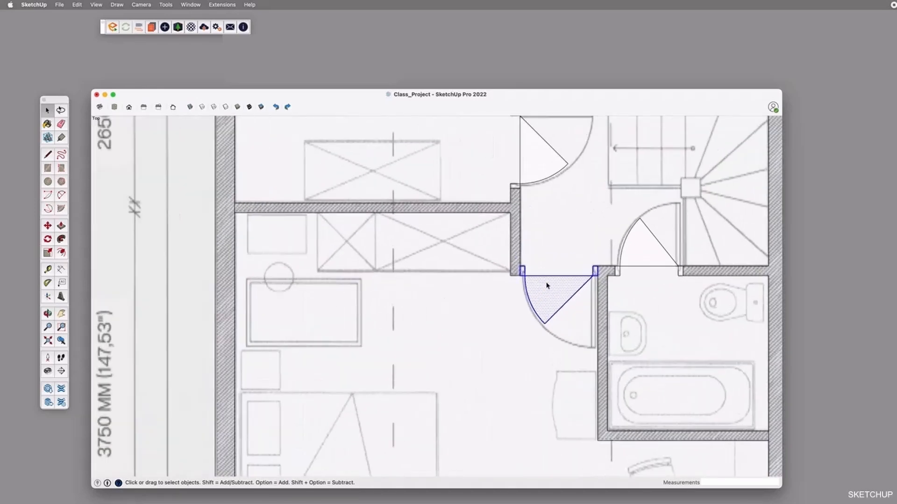
{"action": "scroll", "coordinate": [546, 285], "scroll_direction": "up", "scroll_amount": 2}
{"action": "scroll", "coordinate": [552, 275], "scroll_direction": "up", "scroll_amount": 2}
{"action": "left_click", "coordinate": [543, 259]}
{"action": "left_click", "coordinate": [517, 277]}
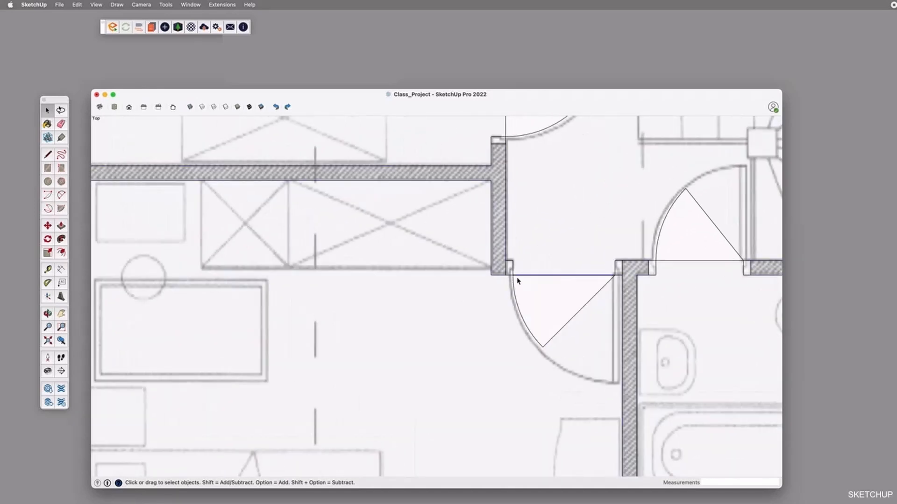
{"action": "left_click", "coordinate": [504, 267]}
{"action": "left_click", "coordinate": [513, 270]}
Turn off X-ray and select the exploded door's face and edges to compare them with the neighbouring groups
{"action": "left_click", "coordinate": [190, 108]}
{"action": "left_click", "coordinate": [526, 264]}
{"action": "double_click", "coordinate": [509, 267]}
{"action": "scroll", "coordinate": [514, 269], "scroll_direction": "down", "scroll_amount": 4}
{"action": "left_click", "coordinate": [544, 275]}
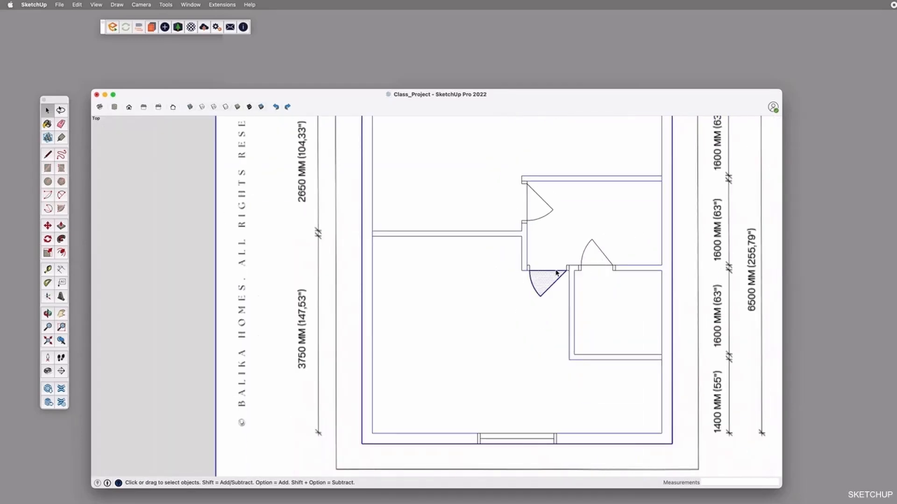
{"action": "left_click", "coordinate": [544, 279]}
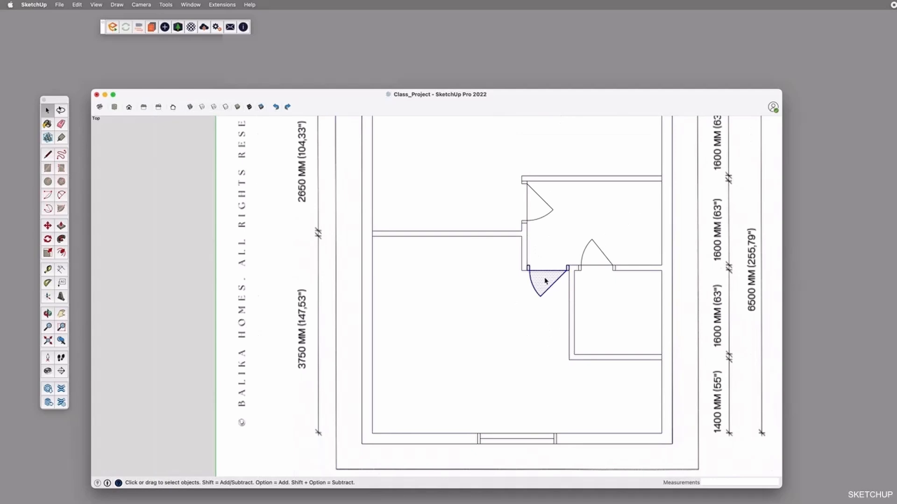
{"action": "left_click", "coordinate": [576, 271]}
{"action": "left_click", "coordinate": [579, 246]}
{"action": "left_click", "coordinate": [544, 201]}
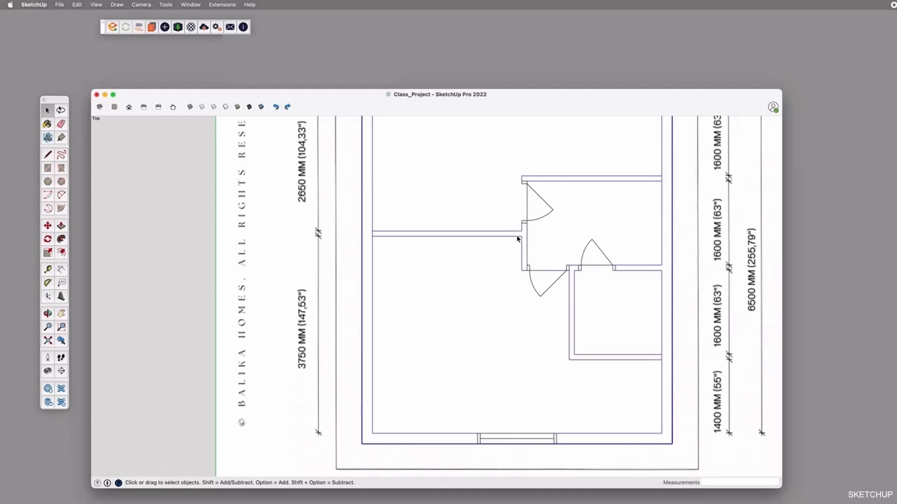
Try moving the upper window group and the upper room's door group, cancelling each move
{"action": "left_click", "coordinate": [528, 210]}
{"action": "scroll", "coordinate": [537, 339], "scroll_direction": "down", "scroll_amount": 3}
{"action": "left_click", "coordinate": [541, 201]}
{"action": "scroll", "coordinate": [541, 201], "scroll_direction": "up", "scroll_amount": 1}
{"action": "key", "text": "m"}
{"action": "left_click", "coordinate": [549, 196]}
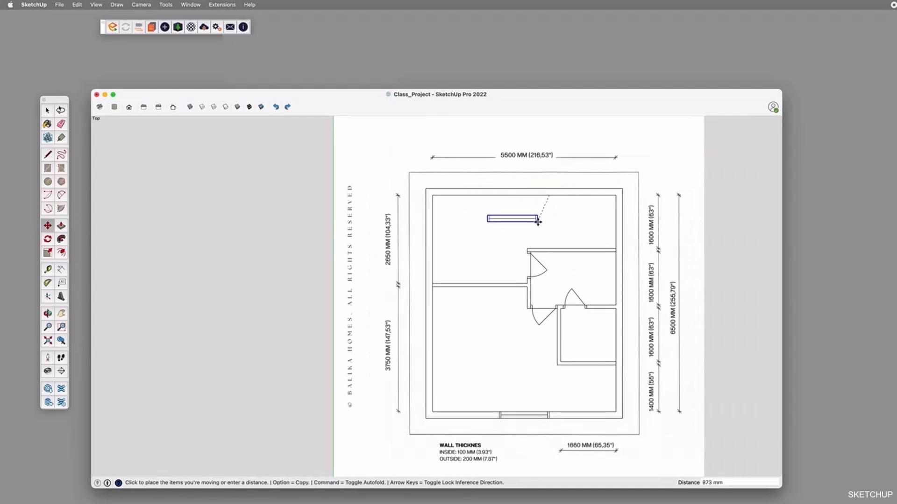
{"action": "key", "text": "Escape"}
{"action": "left_click", "coordinate": [525, 254]}
{"action": "key", "text": "Escape"}
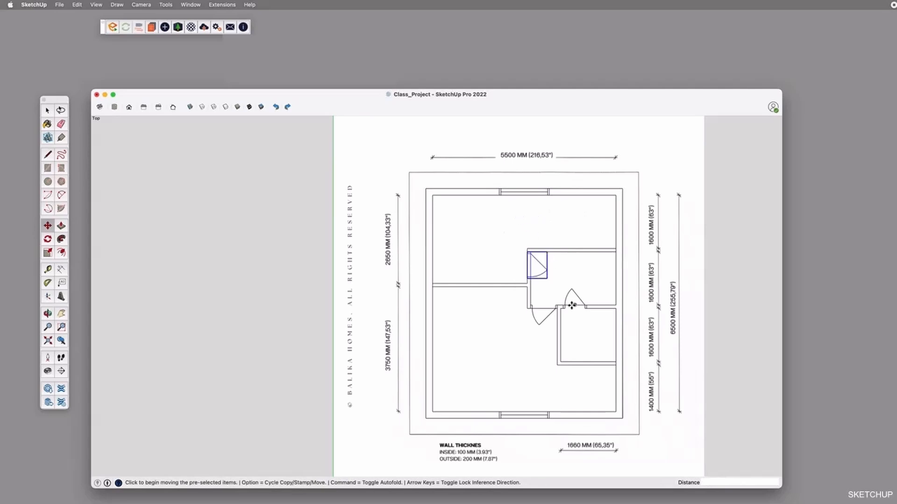
{"action": "key", "text": "space"}
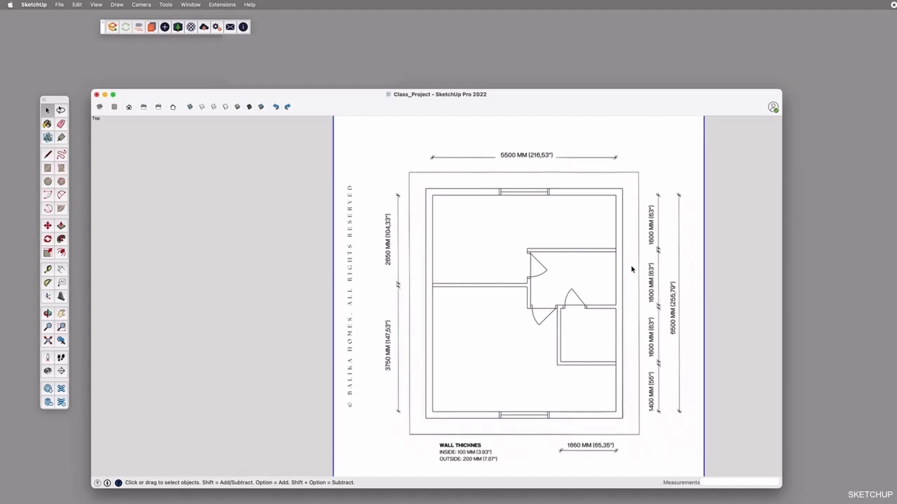
{"action": "scroll", "coordinate": [631, 269], "scroll_direction": "down", "scroll_amount": 1}
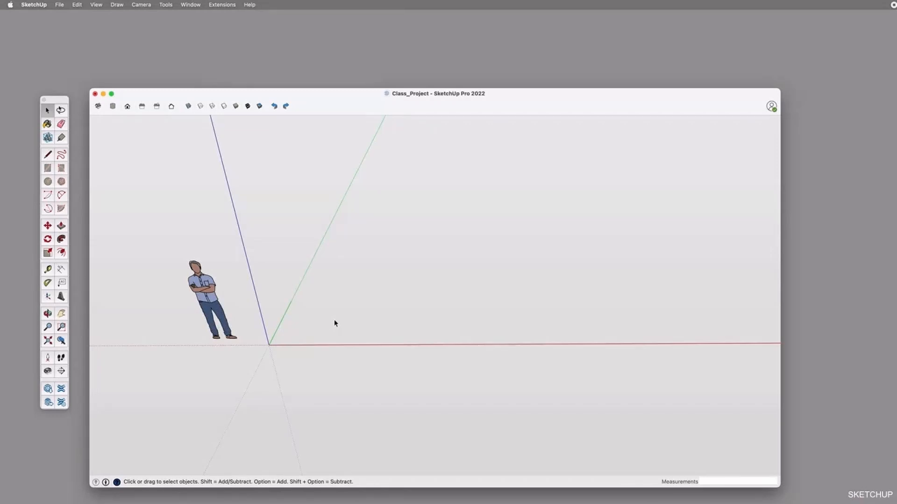
Start importing a file from the Desktop with the format kept at AutoCAD Files (*.dwg, *.dxf)
{"action": "left_click", "coordinate": [57, 3]}
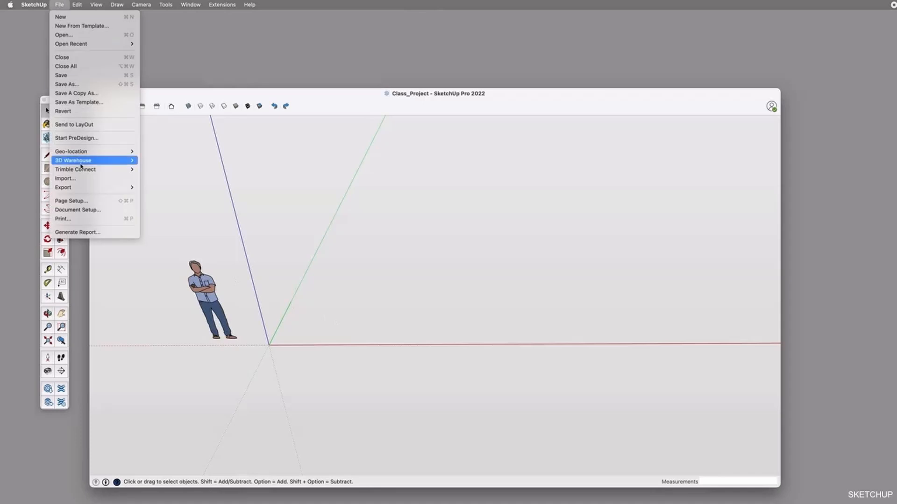
{"action": "left_click", "coordinate": [453, 278]}
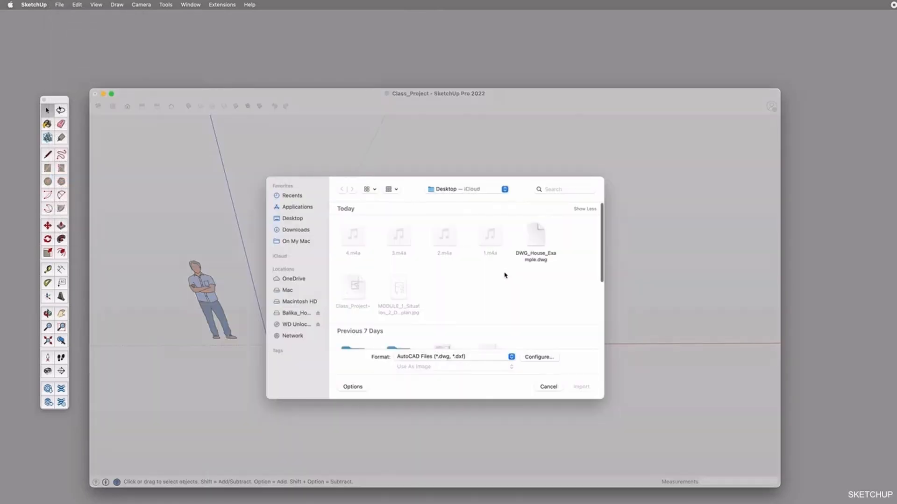
{"action": "scroll", "coordinate": [477, 298], "scroll_direction": "down", "scroll_amount": 2}
{"action": "left_click", "coordinate": [464, 358]}
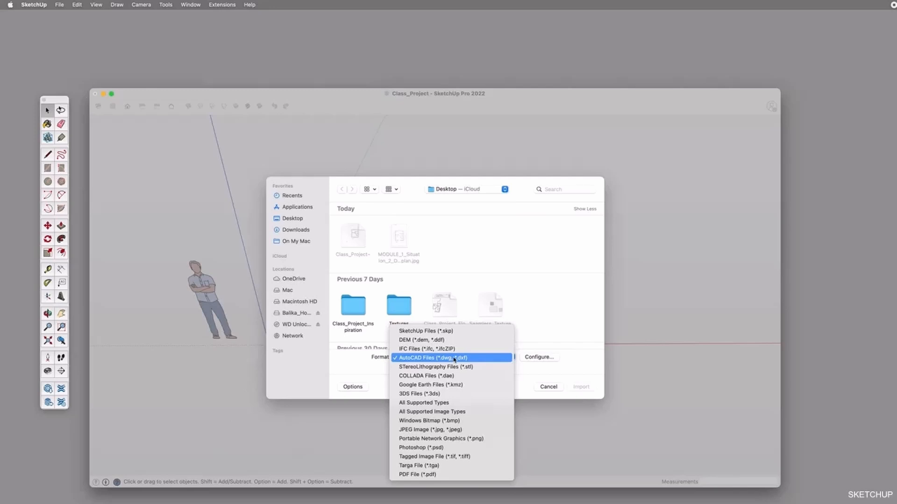
{"action": "left_click", "coordinate": [459, 318]}
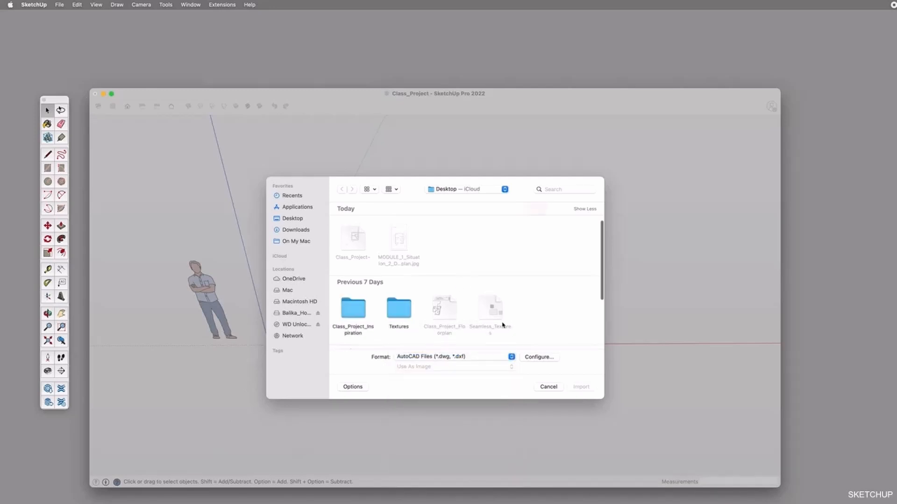
Configure the DWG import options with the scale units set to Model Units
{"action": "left_click", "coordinate": [526, 357]}
{"action": "left_click_drag", "start_coordinate": [525, 128], "coordinate": [470, 205]}
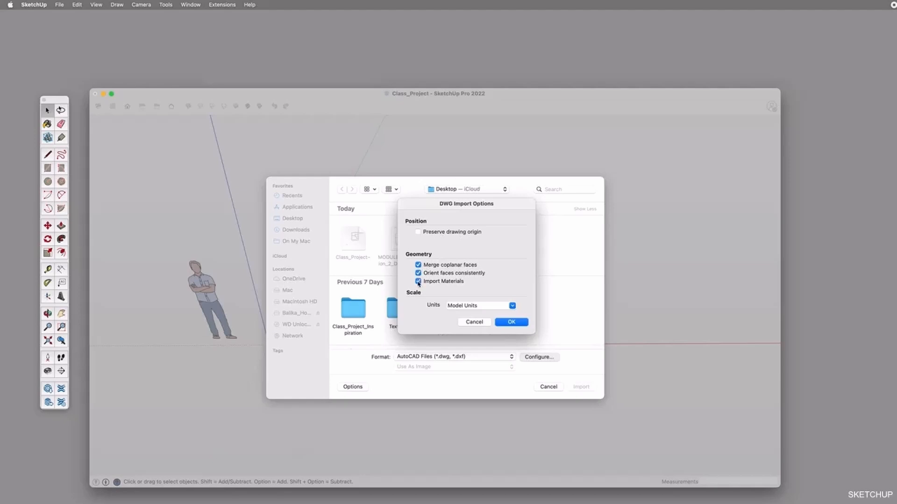
{"action": "left_click", "coordinate": [513, 306]}
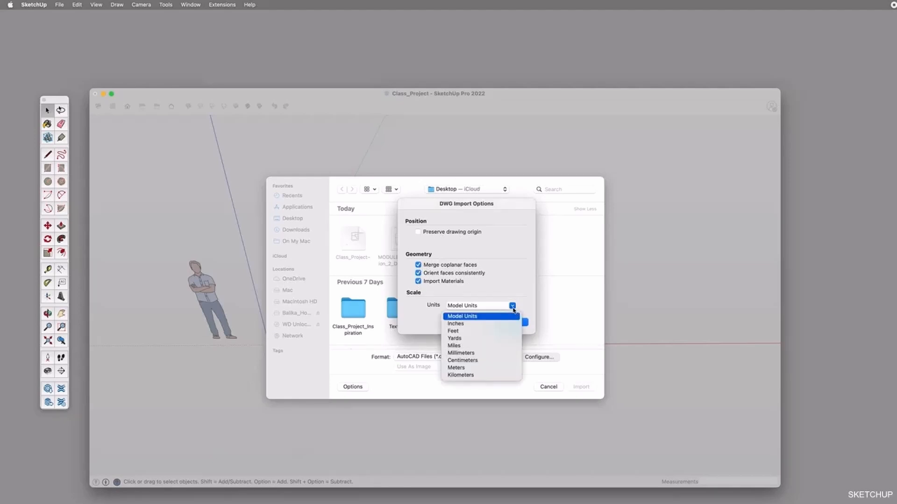
{"action": "left_click", "coordinate": [486, 301]}
{"action": "left_click", "coordinate": [509, 322]}
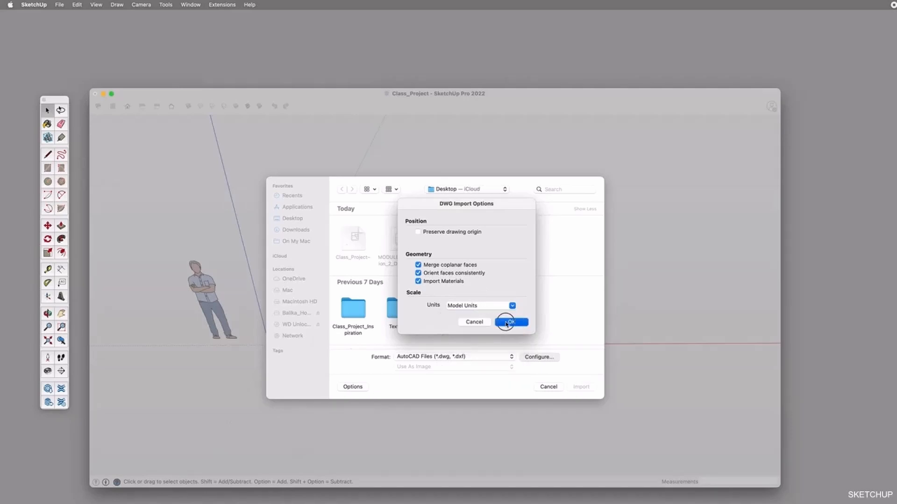
Import DWG_House_Example.dwg into Class_Project and dismiss the import results
{"action": "left_click", "coordinate": [533, 235]}
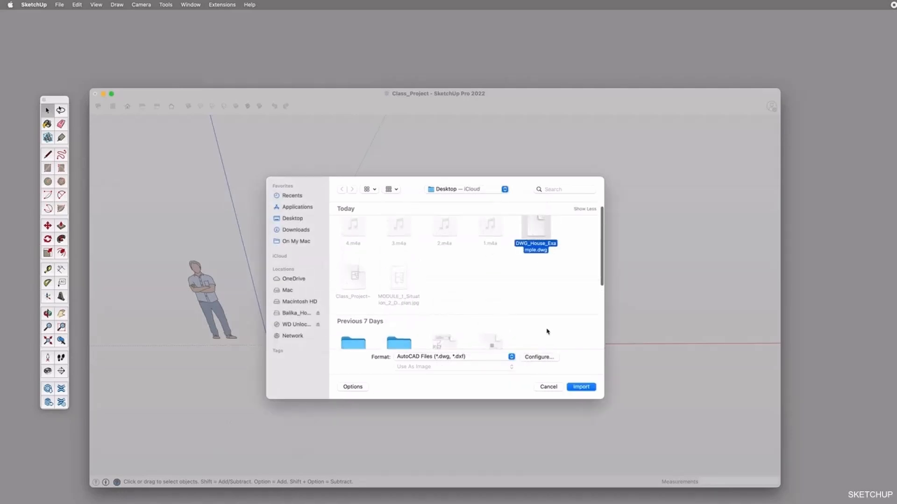
{"action": "scroll", "coordinate": [545, 330], "scroll_direction": "down", "scroll_amount": 2}
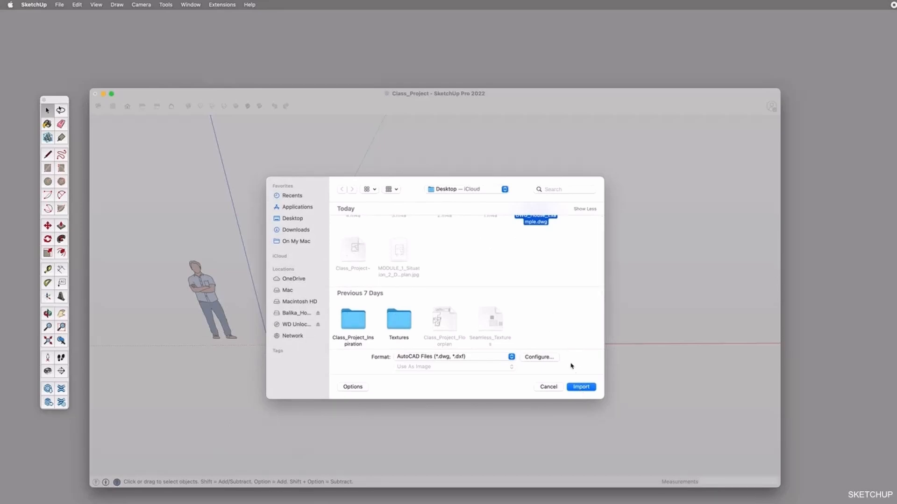
{"action": "left_click", "coordinate": [584, 389]}
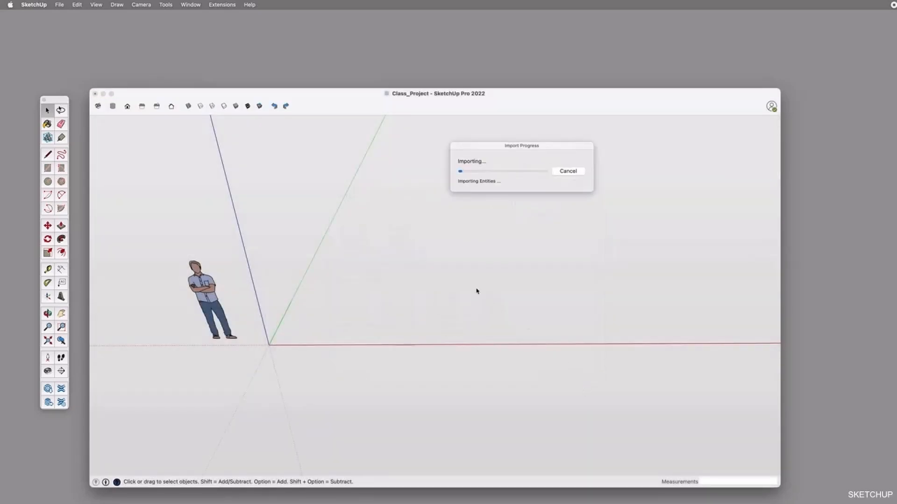
{"action": "left_click", "coordinate": [571, 284]}
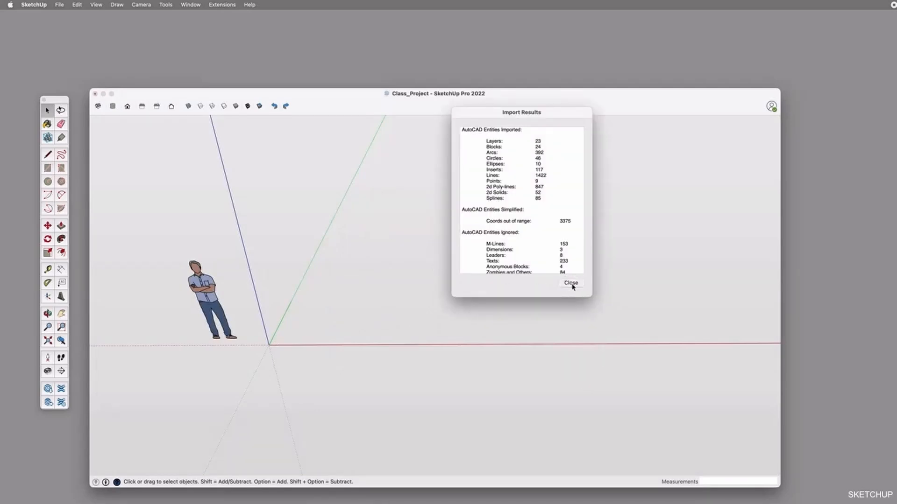
Switch to the top view and frame all the imported floor plans, sections and elevations
{"action": "key", "text": "o"}
{"action": "left_click_drag", "start_coordinate": [514, 299], "coordinate": [510, 381]}
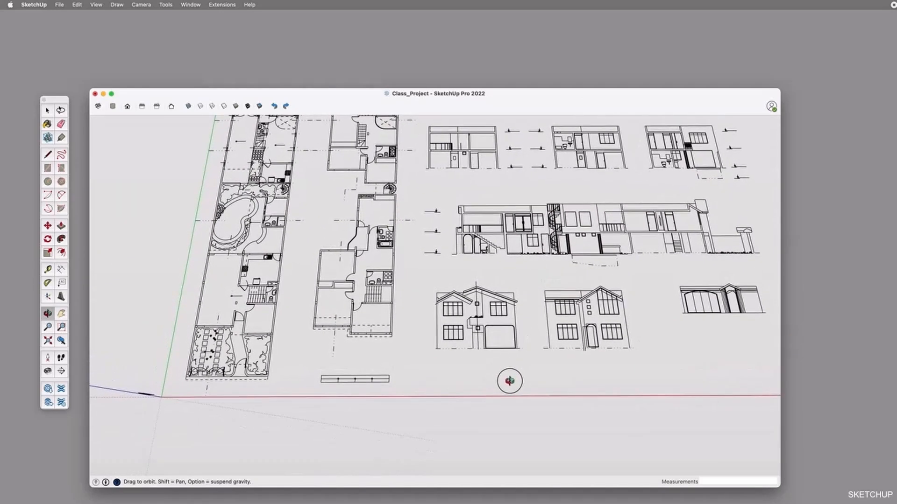
{"action": "left_click", "coordinate": [113, 106]}
{"action": "middle_click_drag", "start_coordinate": [407, 315], "coordinate": [197, 435], "text": "shift"}
{"action": "left_click_drag", "start_coordinate": [380, 319], "coordinate": [356, 315], "text": "shift"}
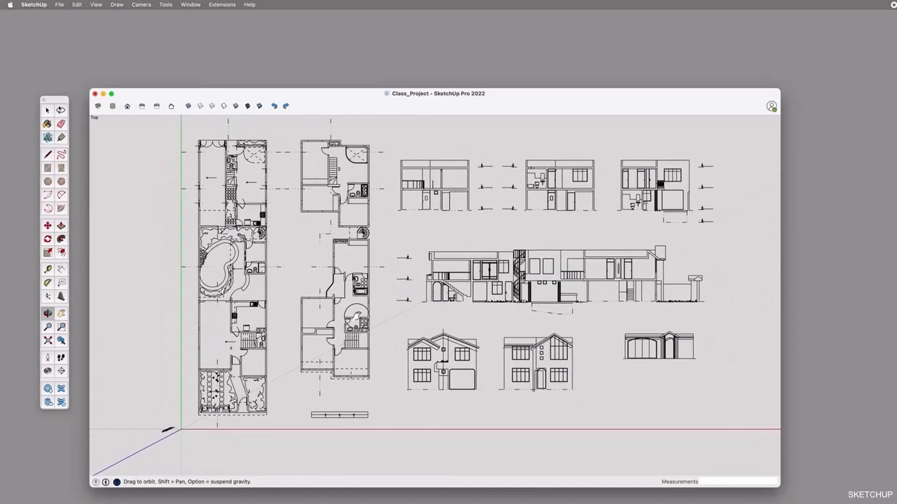
Examine the imported ground-floor plan's kitchen, staircase, toilet, doors and front garden up close
{"action": "scroll", "coordinate": [210, 328], "scroll_direction": "up", "scroll_amount": 5}
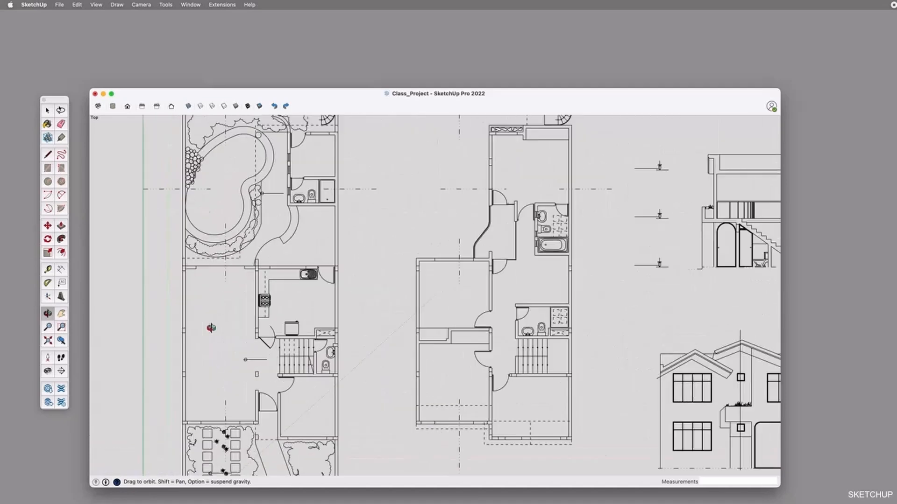
{"action": "left_click_drag", "start_coordinate": [223, 325], "coordinate": [299, 306], "text": "shift"}
{"action": "scroll", "coordinate": [338, 241], "scroll_direction": "up", "scroll_amount": 4}
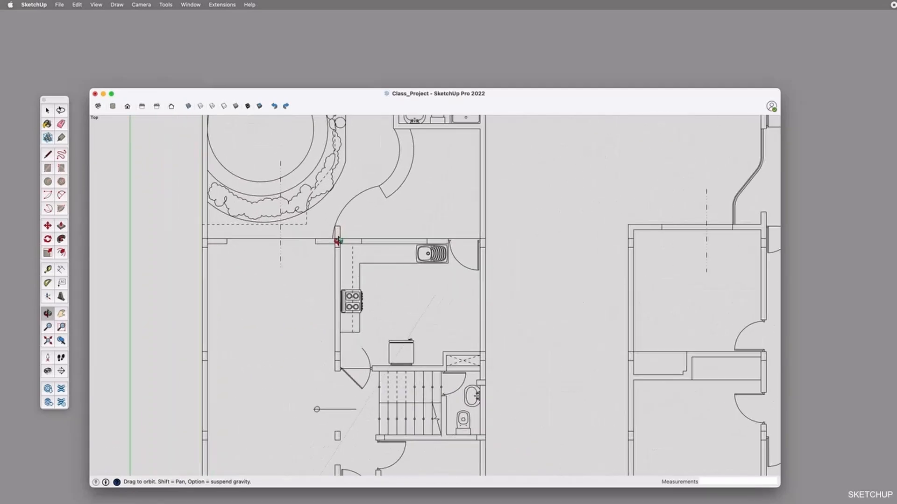
{"action": "left_click_drag", "start_coordinate": [351, 341], "coordinate": [373, 230], "text": "shift"}
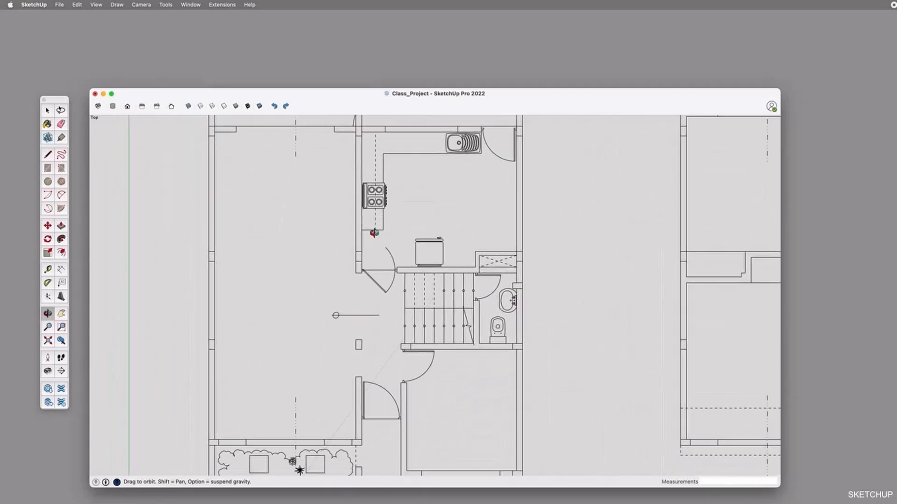
{"action": "scroll", "coordinate": [398, 259], "scroll_direction": "up", "scroll_amount": 3}
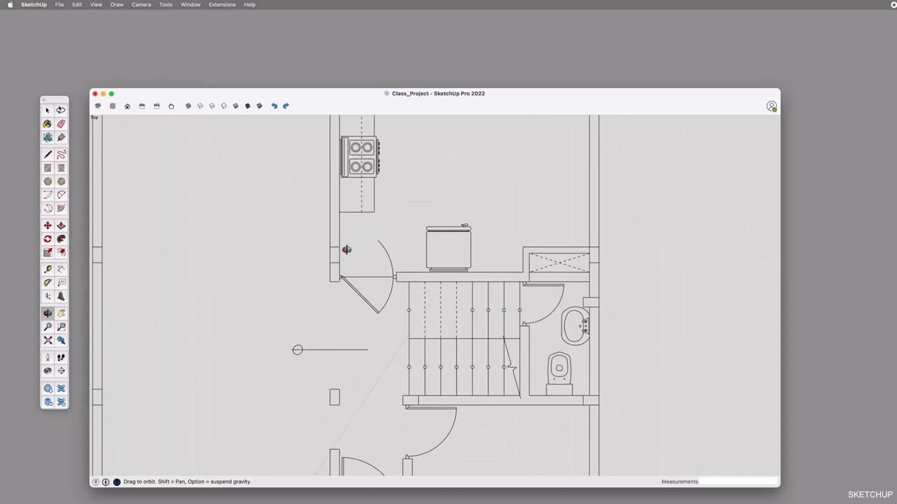
{"action": "left_click_drag", "start_coordinate": [452, 295], "coordinate": [397, 233], "text": "shift"}
{"action": "left_click_drag", "start_coordinate": [518, 310], "coordinate": [495, 286], "text": "shift"}
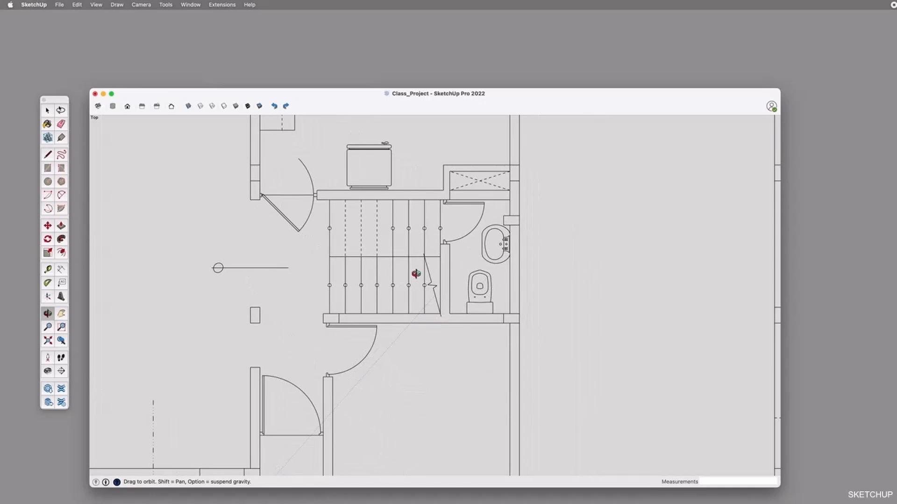
{"action": "scroll", "coordinate": [416, 274], "scroll_direction": "down", "scroll_amount": 3}
{"action": "left_click_drag", "start_coordinate": [439, 341], "coordinate": [390, 195], "text": "shift"}
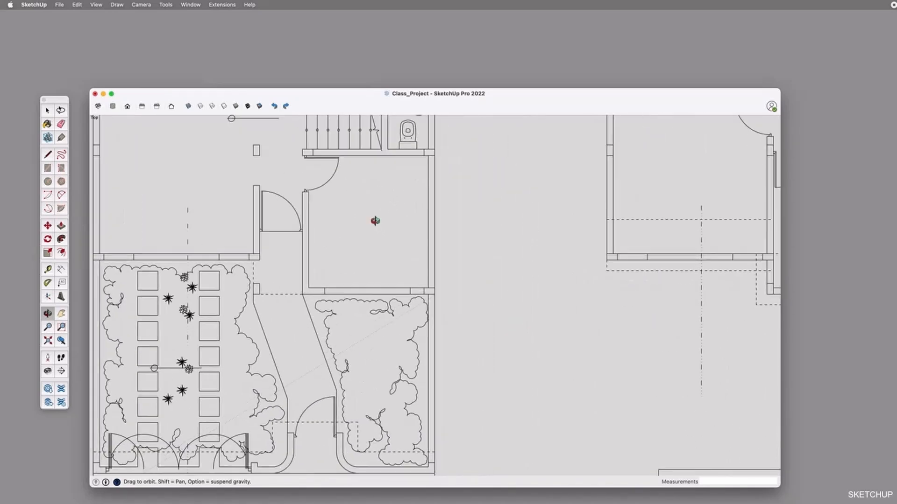
{"action": "scroll", "coordinate": [375, 221], "scroll_direction": "down", "scroll_amount": 2}
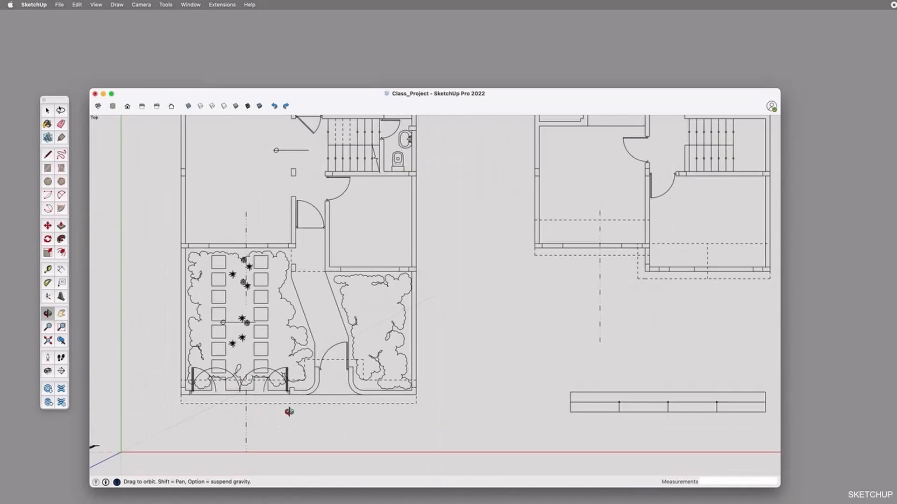
Measure the height from the slab line to the upper window's sill in the long section drawing
{"action": "left_click_drag", "start_coordinate": [506, 266], "coordinate": [267, 372], "text": "shift"}
{"action": "left_click_drag", "start_coordinate": [434, 228], "coordinate": [239, 255], "text": "shift"}
{"action": "left_click_drag", "start_coordinate": [657, 210], "coordinate": [491, 343], "text": "shift"}
{"action": "left_click_drag", "start_coordinate": [546, 251], "coordinate": [350, 302], "text": "shift"}
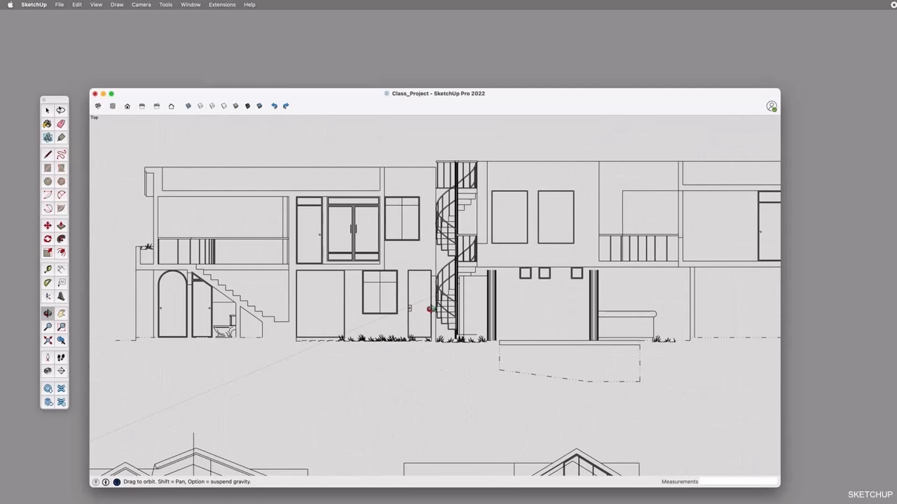
{"action": "left_click_drag", "start_coordinate": [671, 301], "coordinate": [449, 319], "text": "shift"}
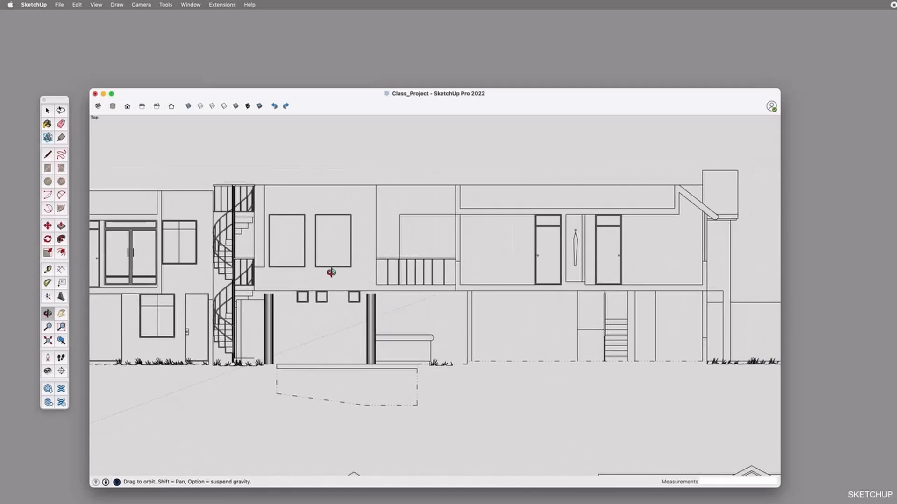
{"action": "key", "text": "t"}
{"action": "left_click", "coordinate": [335, 290]}
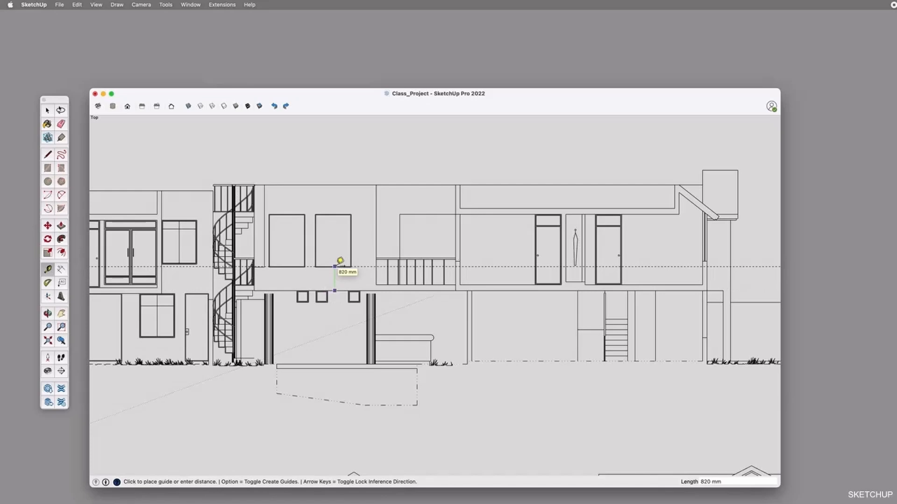
{"action": "key", "text": "Escape"}
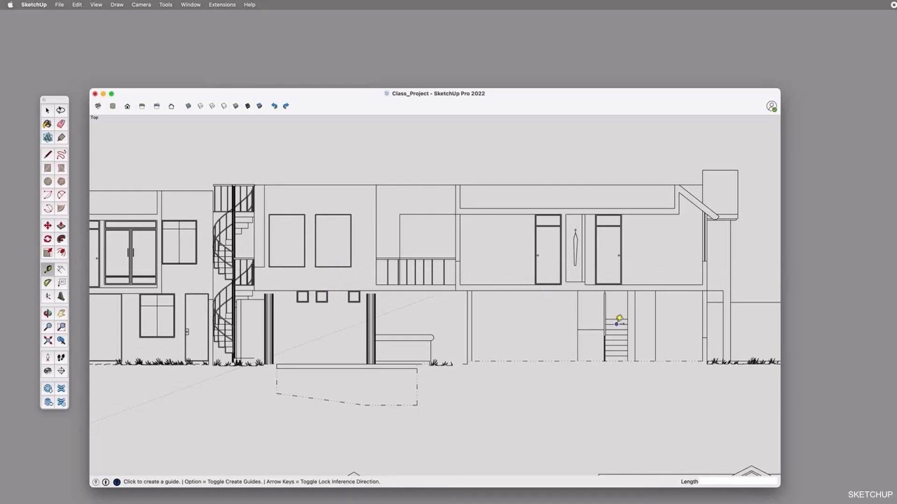
Examine the long section's doors, windows and spiral stair, and review the complete set of imported drawings
{"action": "scroll", "coordinate": [536, 285], "scroll_direction": "down", "scroll_amount": 3}
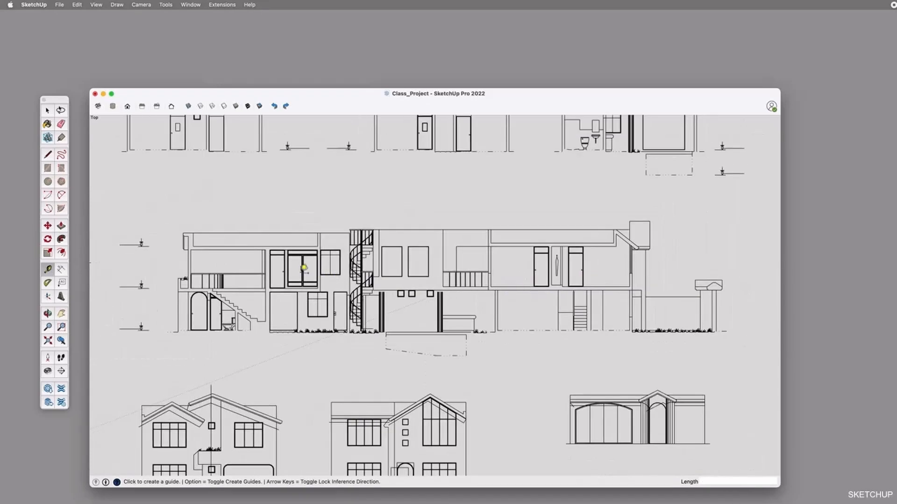
{"action": "scroll", "coordinate": [261, 275], "scroll_direction": "up", "scroll_amount": 3}
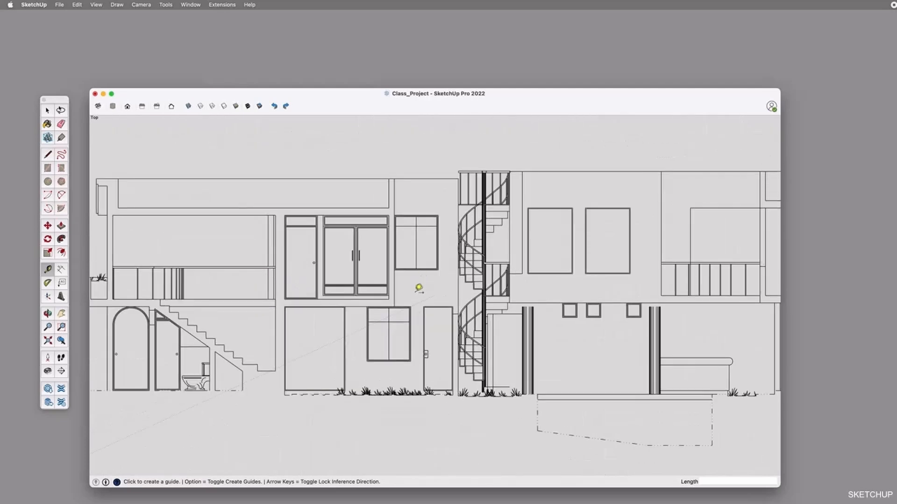
{"action": "scroll", "coordinate": [419, 288], "scroll_direction": "up", "scroll_amount": 3}
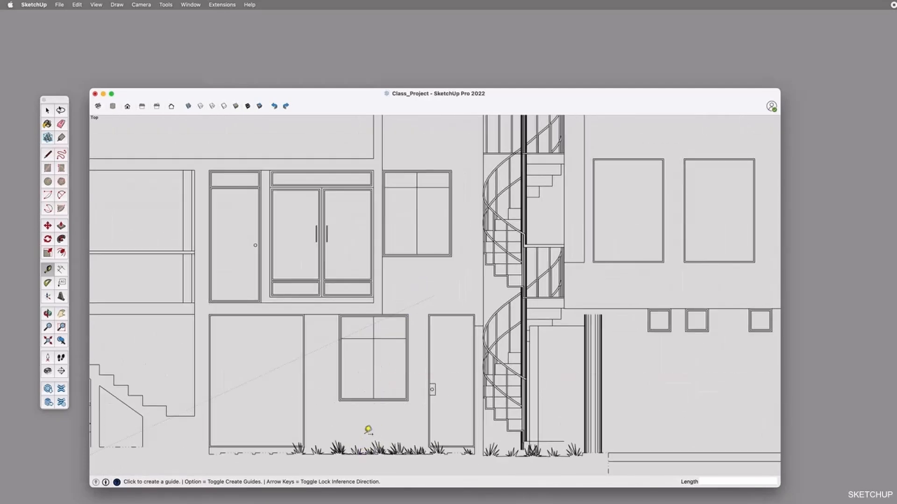
{"action": "scroll", "coordinate": [368, 437], "scroll_direction": "down", "scroll_amount": 4}
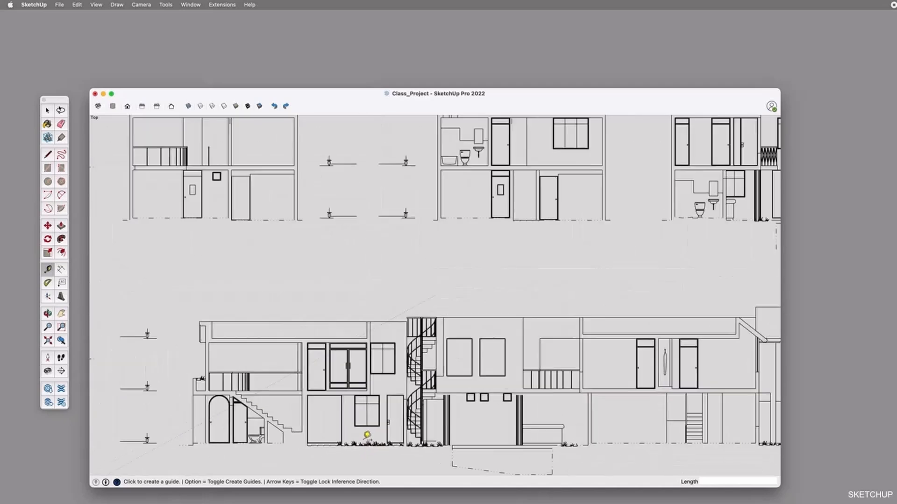
{"action": "scroll", "coordinate": [367, 435], "scroll_direction": "down", "scroll_amount": 5}
{"action": "key", "text": "space"}
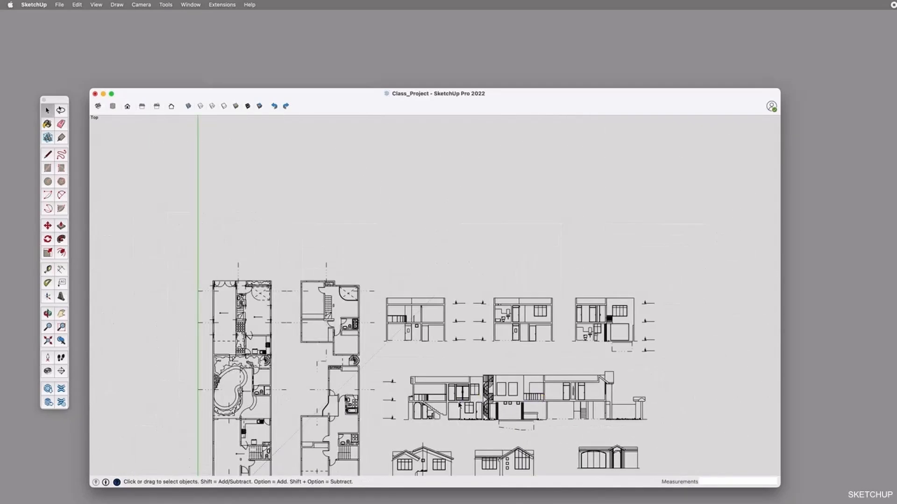
{"action": "key", "text": "o"}
{"action": "left_click_drag", "start_coordinate": [459, 406], "coordinate": [480, 297]}
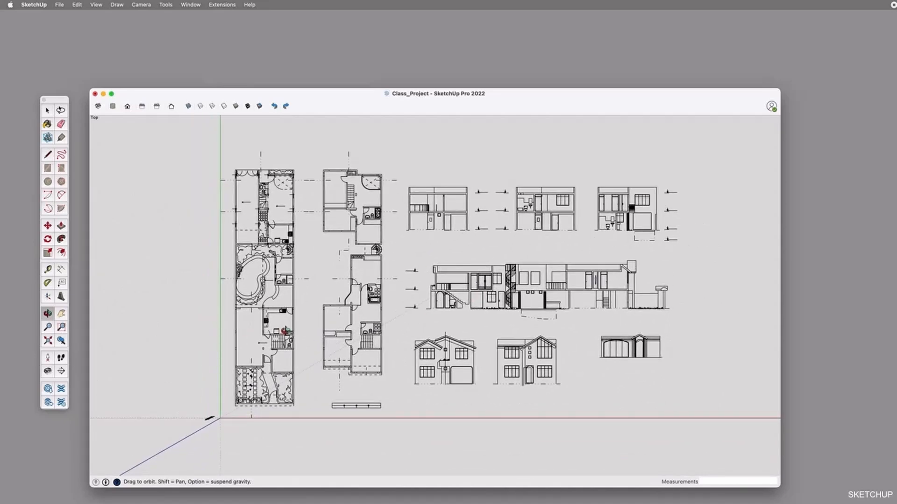
Measure the floor-to-ceiling height of the upper-floor room beside the railing in the long section, and select its ceiling line
{"action": "scroll", "coordinate": [282, 327], "scroll_direction": "up", "scroll_amount": 3}
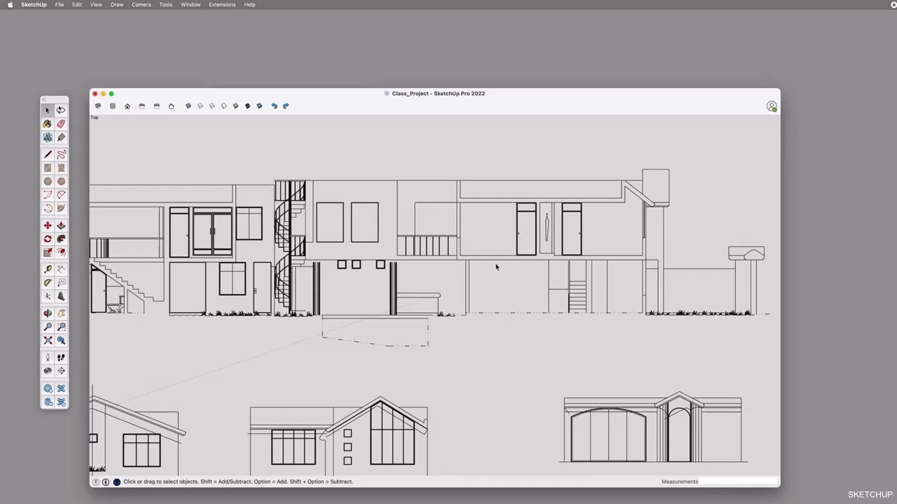
{"action": "key", "text": "t"}
{"action": "scroll", "coordinate": [492, 255], "scroll_direction": "up", "scroll_amount": 4}
{"action": "key", "text": "space"}
{"action": "left_click", "coordinate": [498, 280]}
{"action": "key", "text": "o"}
{"action": "scroll", "coordinate": [524, 260], "scroll_direction": "up", "scroll_amount": 5}
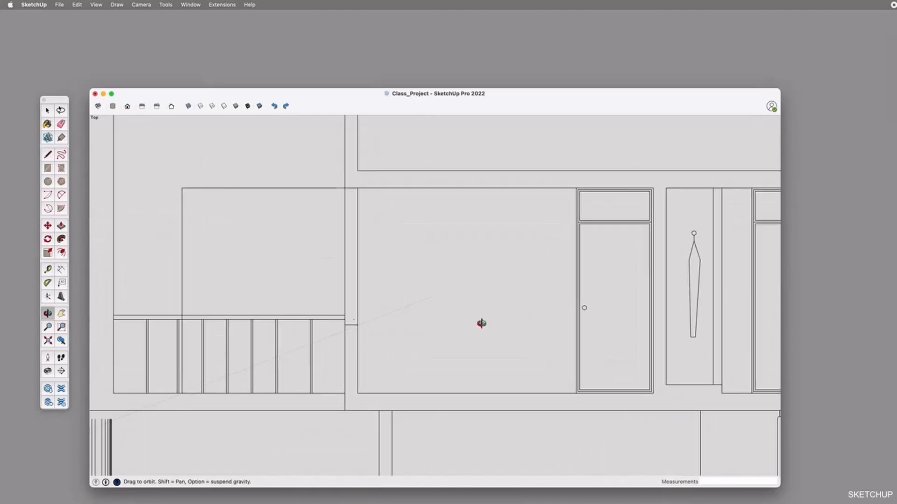
{"action": "key", "text": "t"}
{"action": "left_click", "coordinate": [486, 393]}
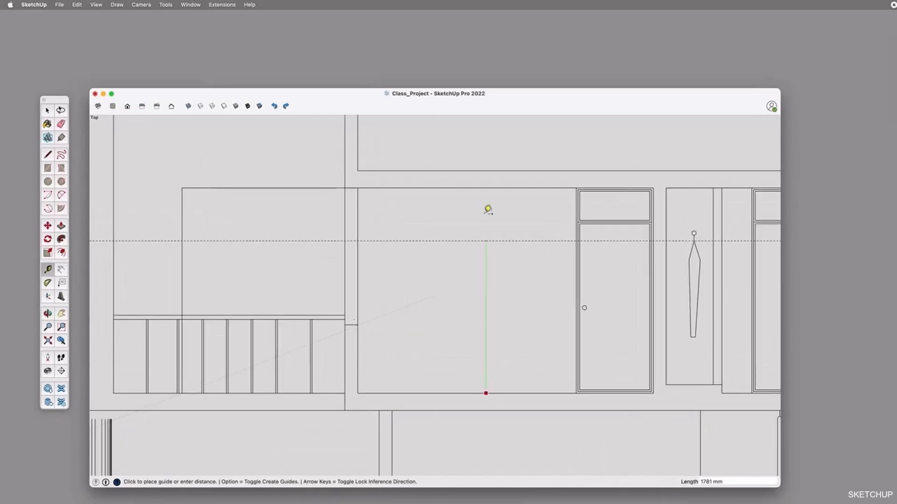
{"action": "left_click", "coordinate": [488, 183]}
{"action": "key", "text": "space"}
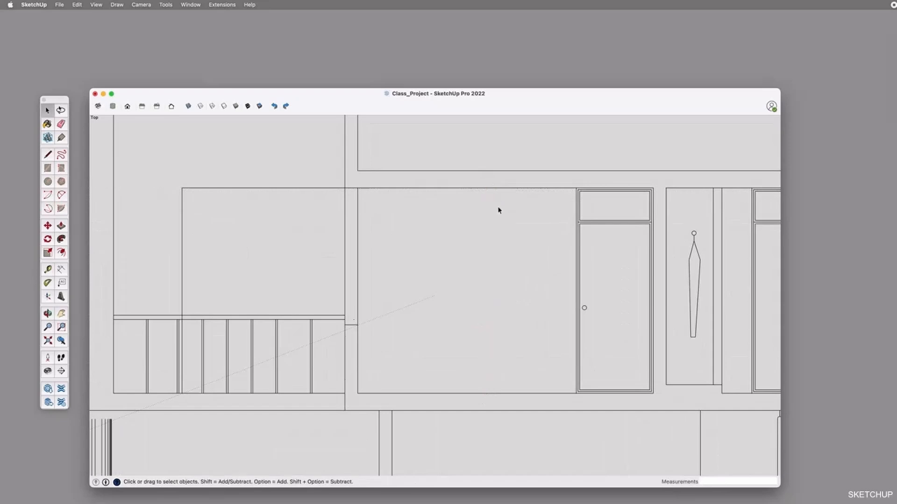
{"action": "left_click", "coordinate": [483, 189]}
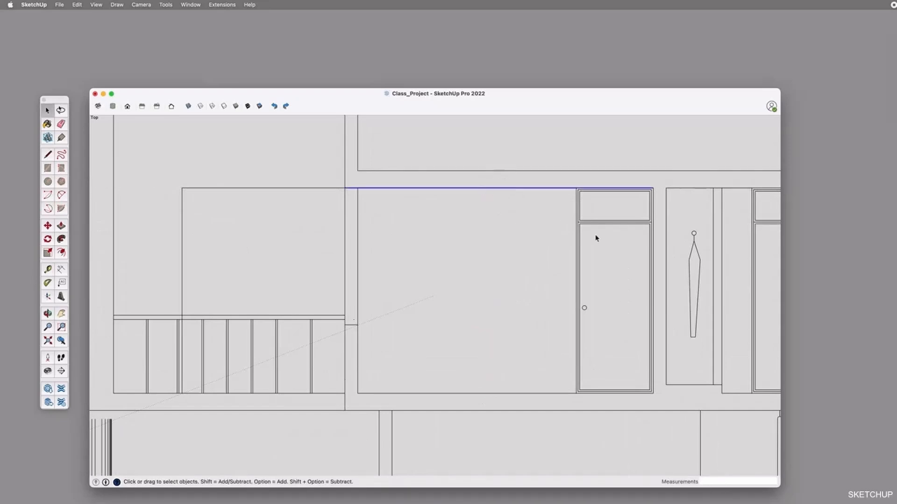
Open the imported drawing component for editing and review its complete set of plans, sections and elevations
{"action": "scroll", "coordinate": [591, 237], "scroll_direction": "down", "scroll_amount": 6}
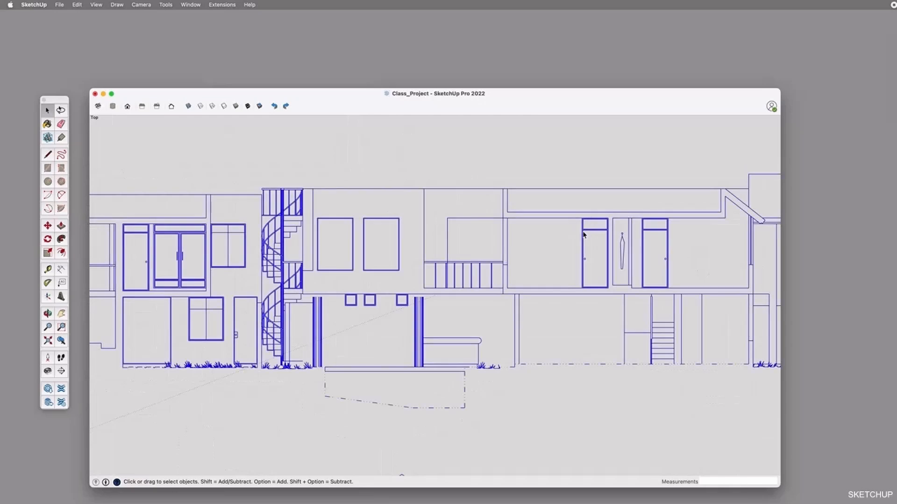
{"action": "scroll", "coordinate": [584, 234], "scroll_direction": "up", "scroll_amount": 3}
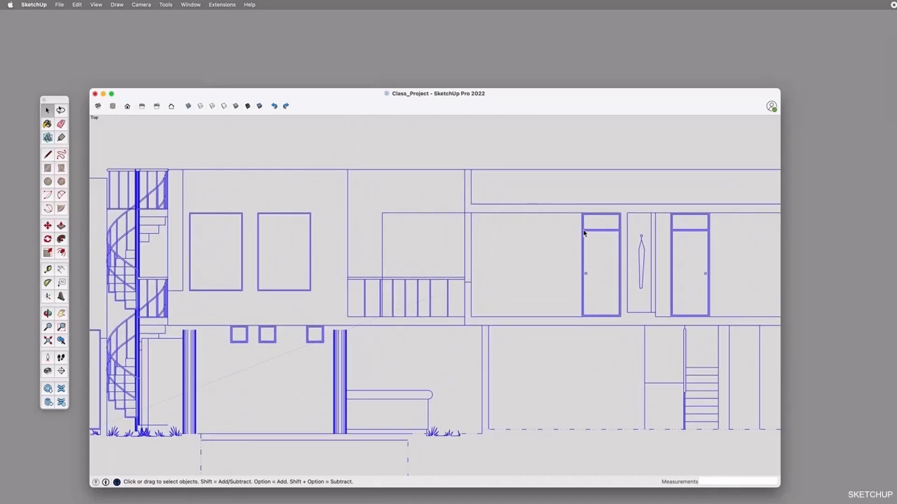
{"action": "scroll", "coordinate": [584, 233], "scroll_direction": "up", "scroll_amount": 2}
{"action": "double_click", "coordinate": [583, 231]}
{"action": "left_click", "coordinate": [588, 232]}
{"action": "scroll", "coordinate": [574, 215], "scroll_direction": "down", "scroll_amount": 10}
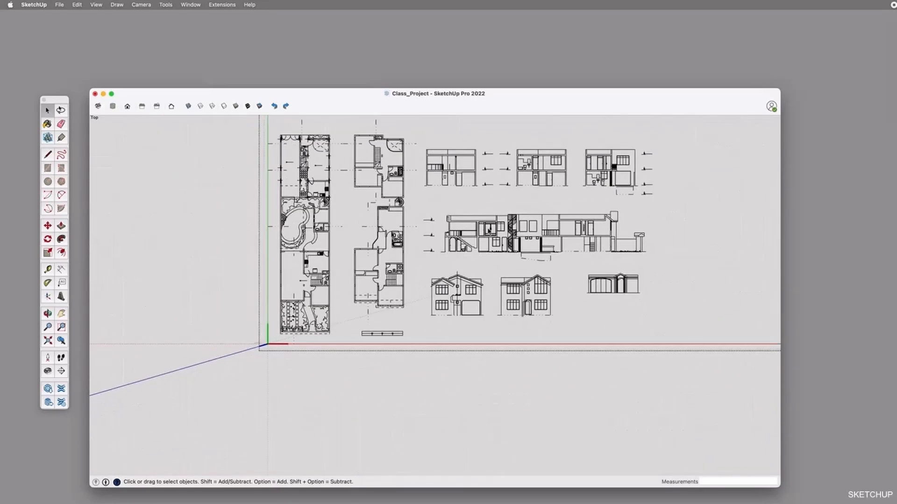
{"action": "key", "text": "super+a"}
{"action": "double_click", "coordinate": [509, 249]}
{"action": "scroll", "coordinate": [573, 164], "scroll_direction": "up", "scroll_amount": 5}
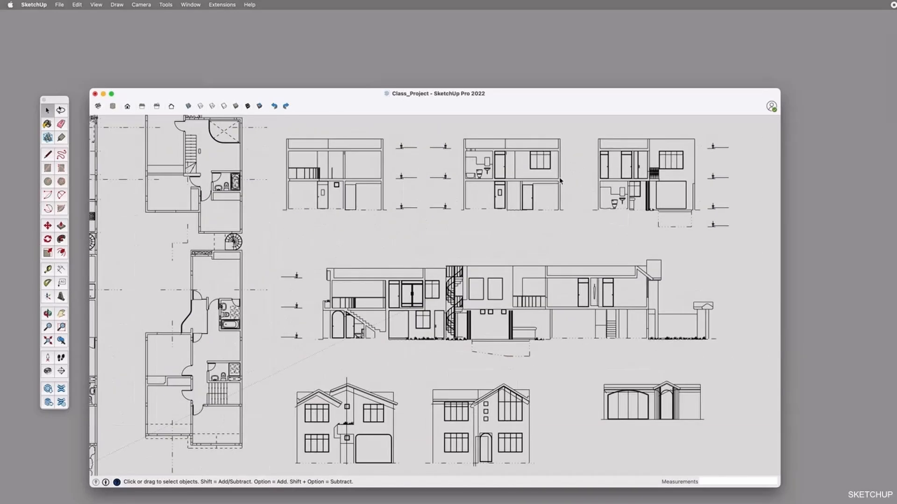
{"action": "scroll", "coordinate": [521, 168], "scroll_direction": "down", "scroll_amount": 5}
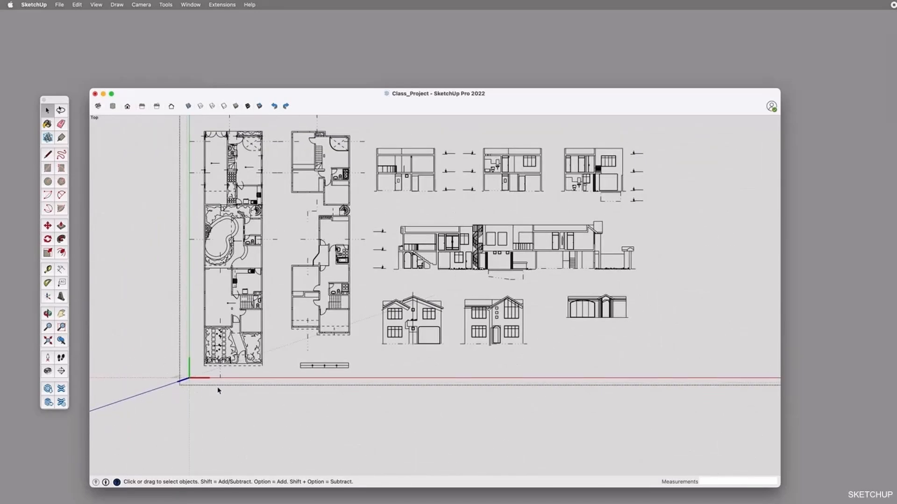
Begin a Tape Measure reading from the upper-floor line beside the window in the middle cross-section, and switch guide creation off
{"action": "scroll", "coordinate": [499, 158], "scroll_direction": "up", "scroll_amount": 3}
{"action": "scroll", "coordinate": [536, 164], "scroll_direction": "up", "scroll_amount": 10}
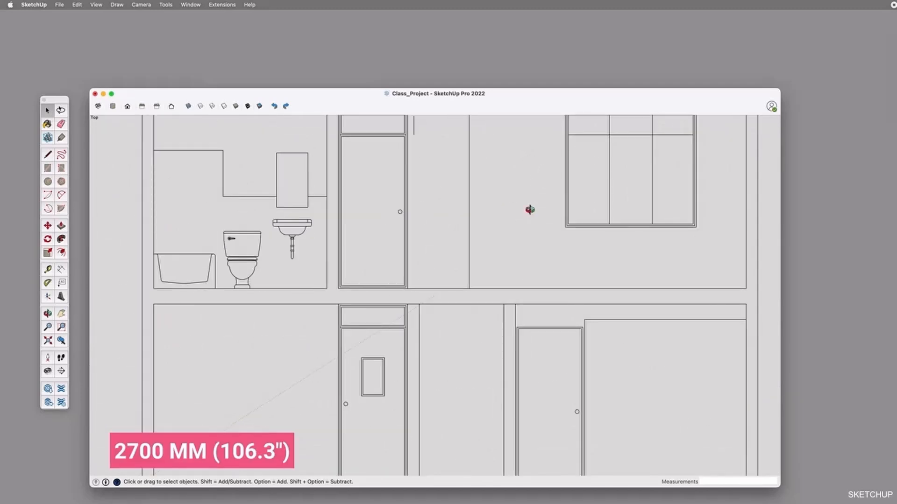
{"action": "middle_click_drag", "start_coordinate": [542, 170], "coordinate": [522, 290], "text": "shift"}
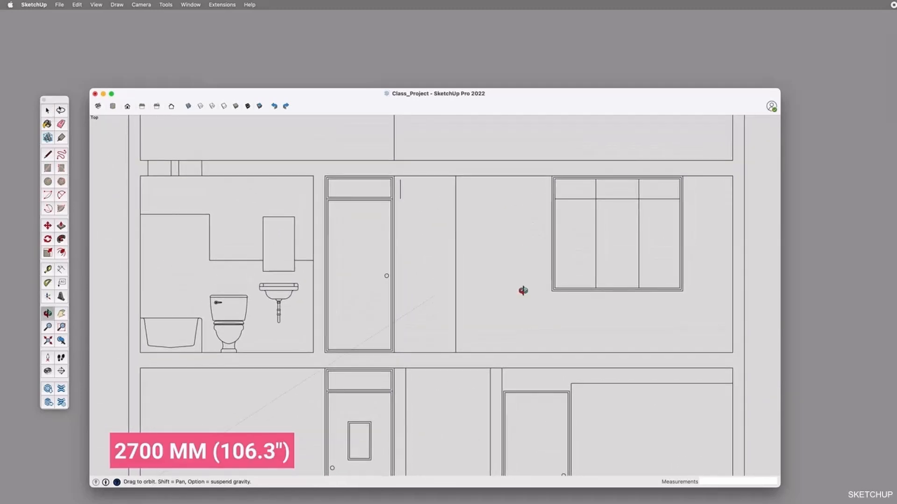
{"action": "key", "text": "t"}
{"action": "left_click", "coordinate": [506, 352]}
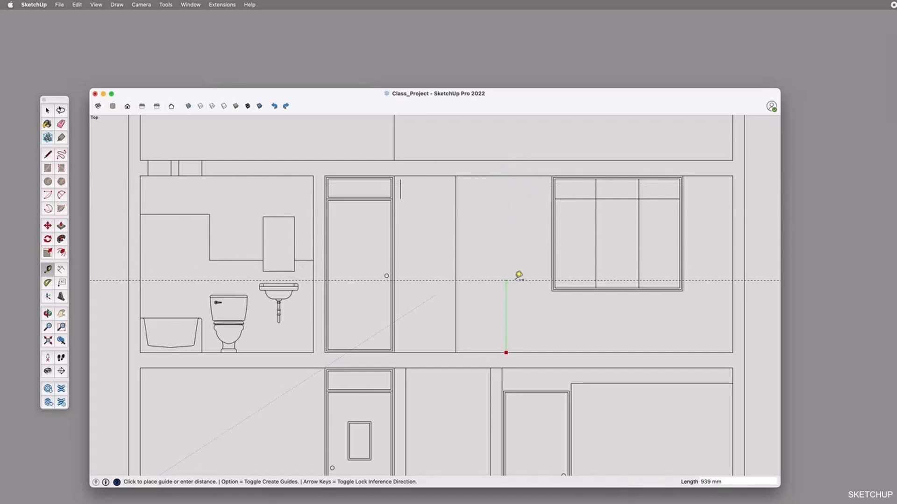
{"action": "scroll", "coordinate": [519, 276], "scroll_direction": "up", "scroll_amount": 5}
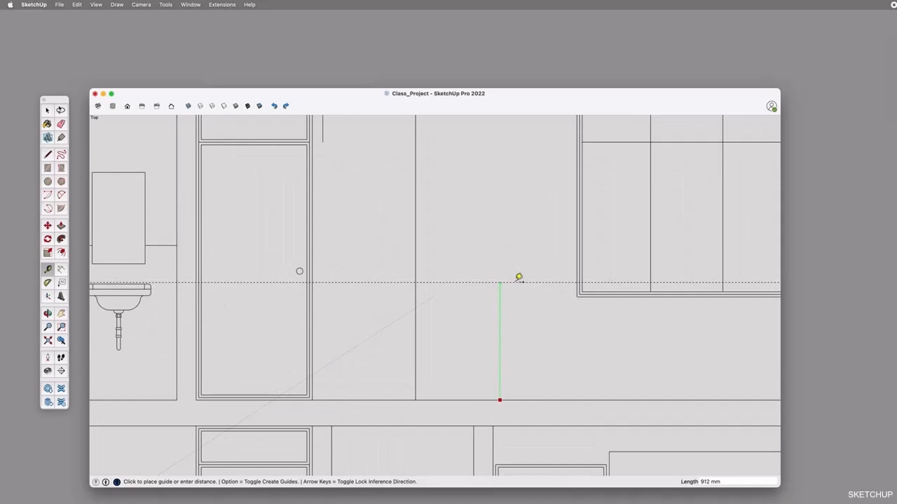
{"action": "scroll", "coordinate": [519, 277], "scroll_direction": "down", "scroll_amount": 1}
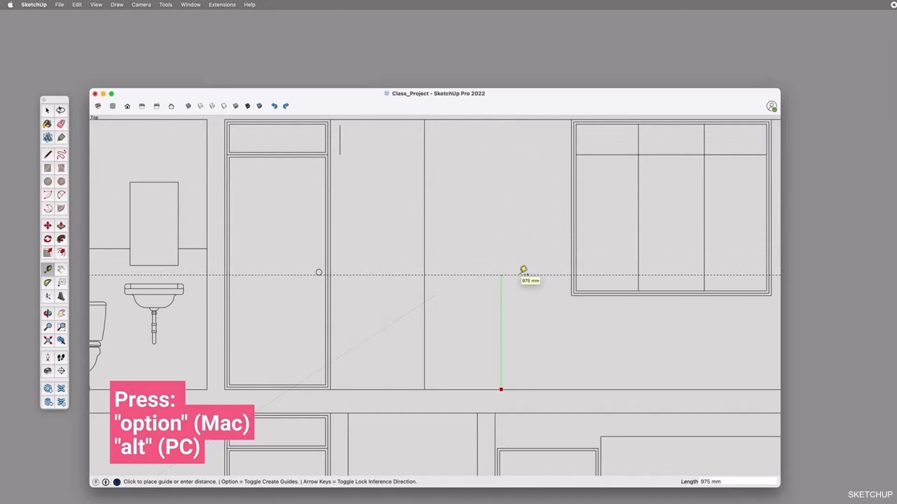
{"action": "key", "text": "alt"}
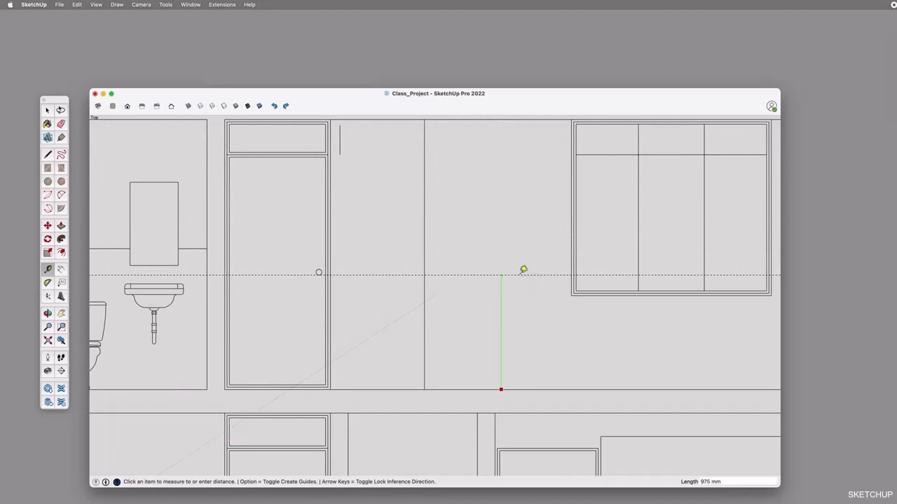
{"action": "scroll", "coordinate": [523, 269], "scroll_direction": "up", "scroll_amount": 3}
{"action": "key", "text": "alt"}
{"action": "key", "text": "alt"}
{"action": "key", "text": "alt"}
{"action": "key", "text": "alt"}
{"action": "key", "text": "alt"}
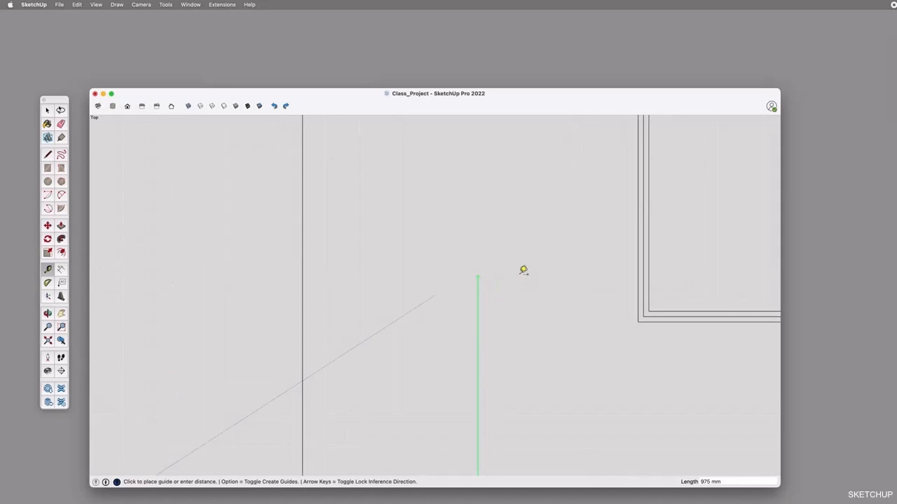
{"action": "key", "text": "alt"}
{"action": "key", "text": "alt"}
{"action": "key", "text": "alt"}
{"action": "key", "text": "alt"}
{"action": "key", "text": "alt"}
{"action": "key", "text": "alt"}
{"action": "key", "text": "alt"}
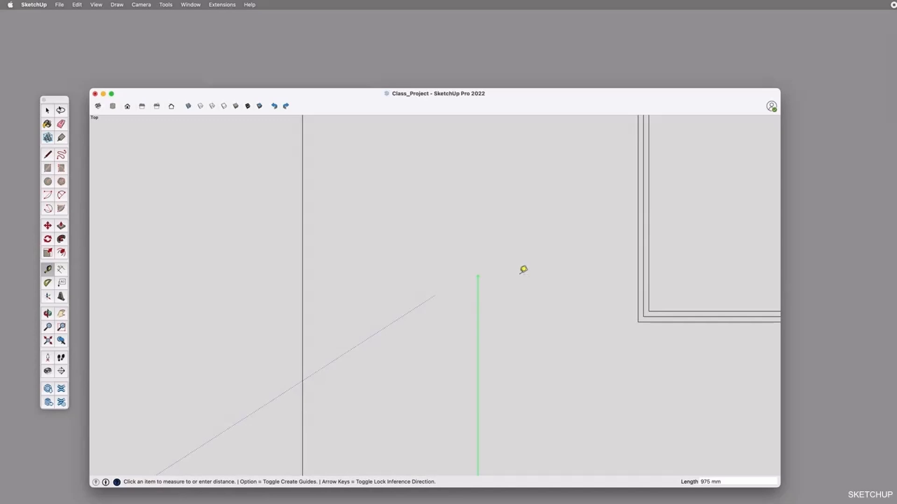
{"action": "scroll", "coordinate": [523, 269], "scroll_direction": "down", "scroll_amount": 5}
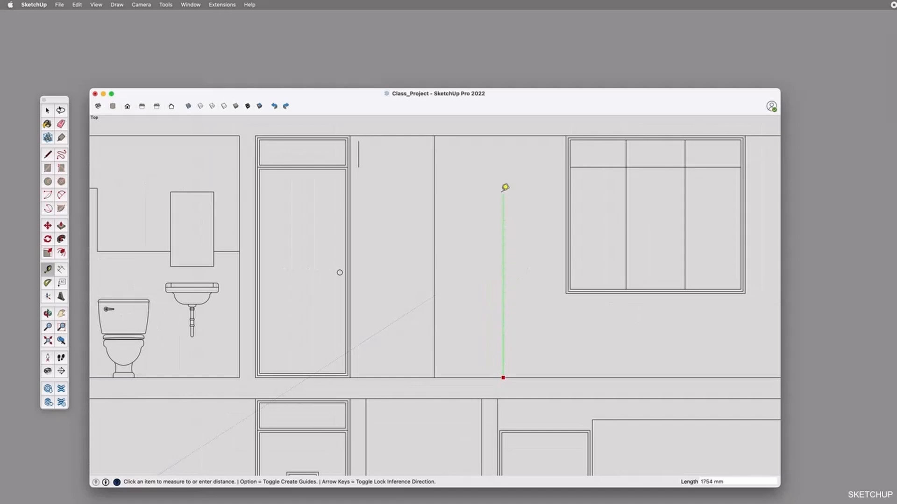
{"action": "left_click", "coordinate": [506, 291]}
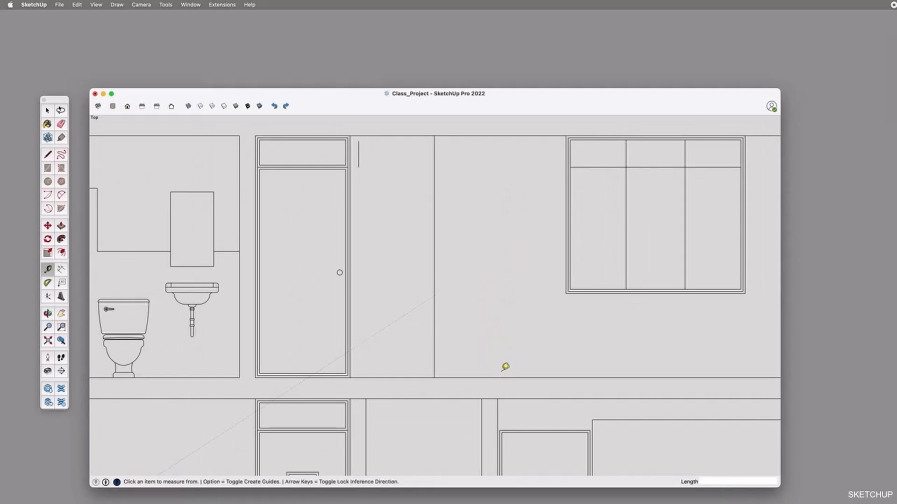
Measure the cross-section's upper-floor room from floor to ceiling and resize the open drawing component so this height becomes 2700 mm
{"action": "left_click", "coordinate": [502, 378]}
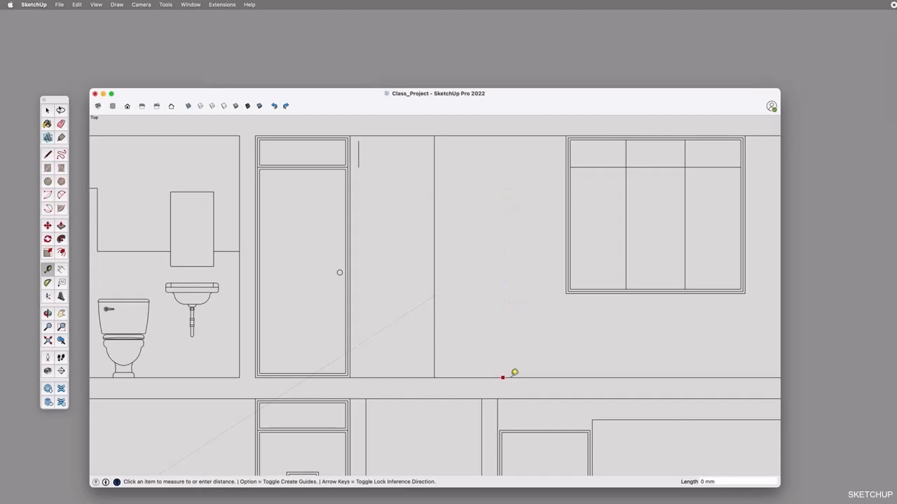
{"action": "left_click", "coordinate": [503, 135]}
{"action": "type", "text": "2700"}
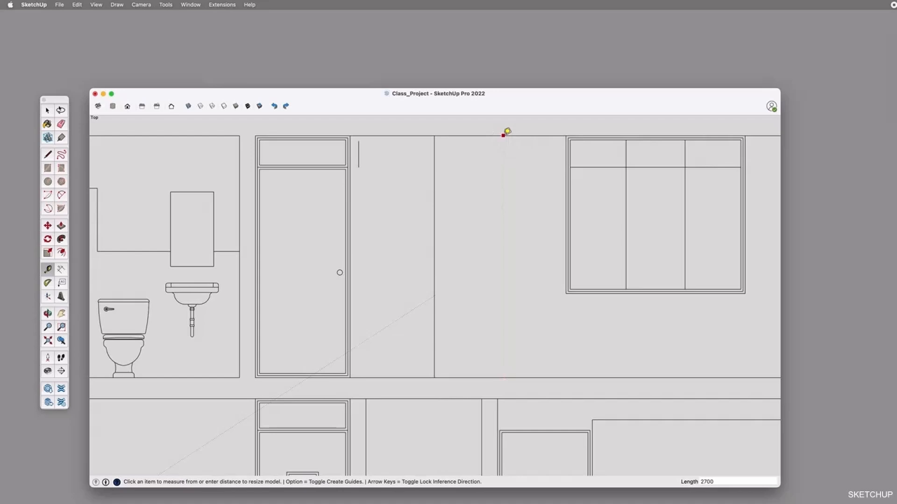
{"action": "key", "text": "Return"}
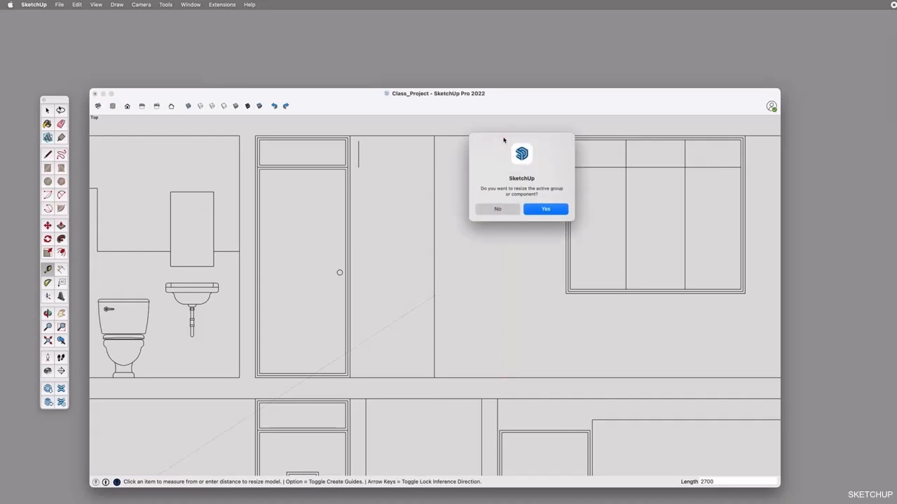
{"action": "left_click", "coordinate": [550, 209]}
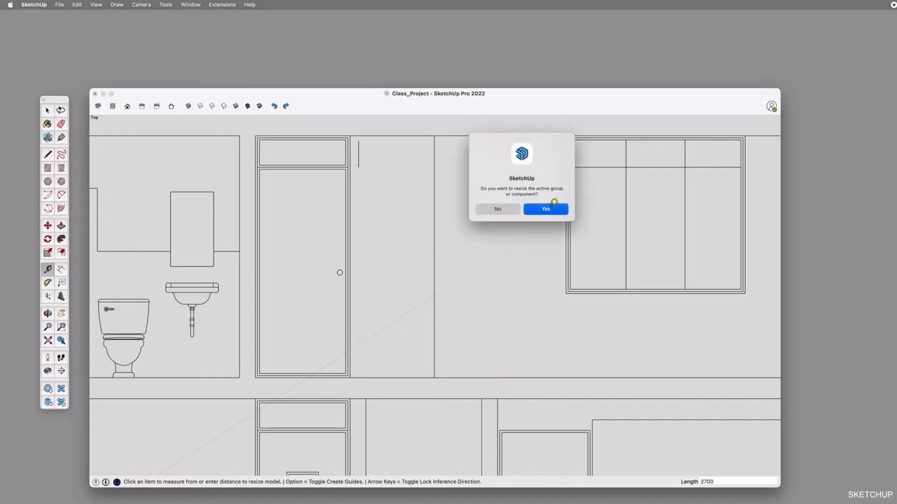
Check the resized drawing by measuring the upper-floor room's floor-to-ceiling height again in the middle cross-section
{"action": "scroll", "coordinate": [532, 252], "scroll_direction": "down", "scroll_amount": 10}
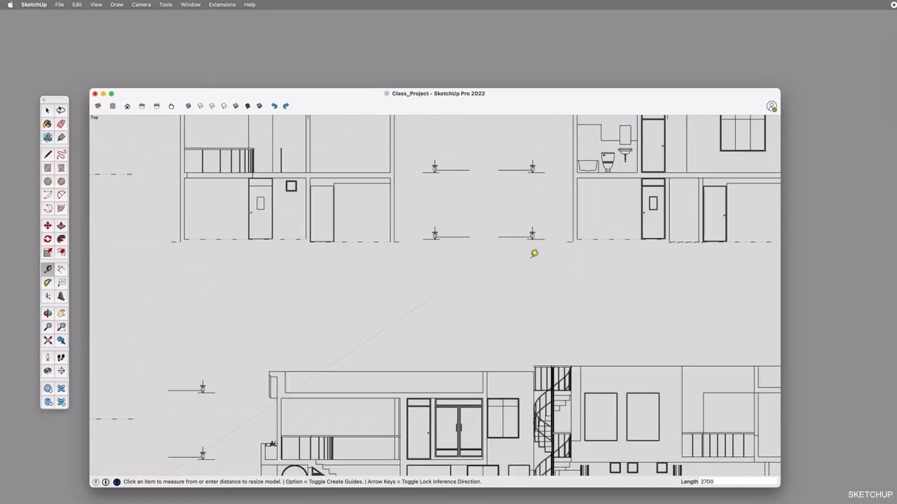
{"action": "scroll", "coordinate": [610, 196], "scroll_direction": "up", "scroll_amount": 5}
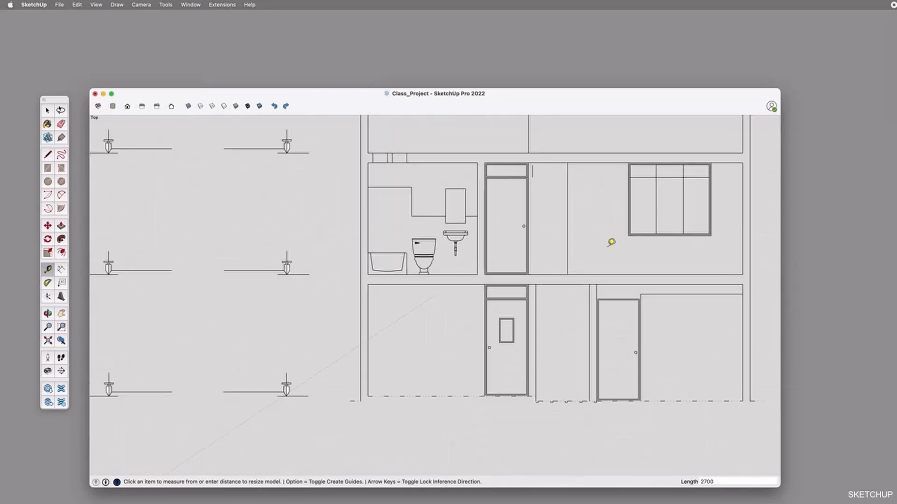
{"action": "left_click", "coordinate": [595, 275]}
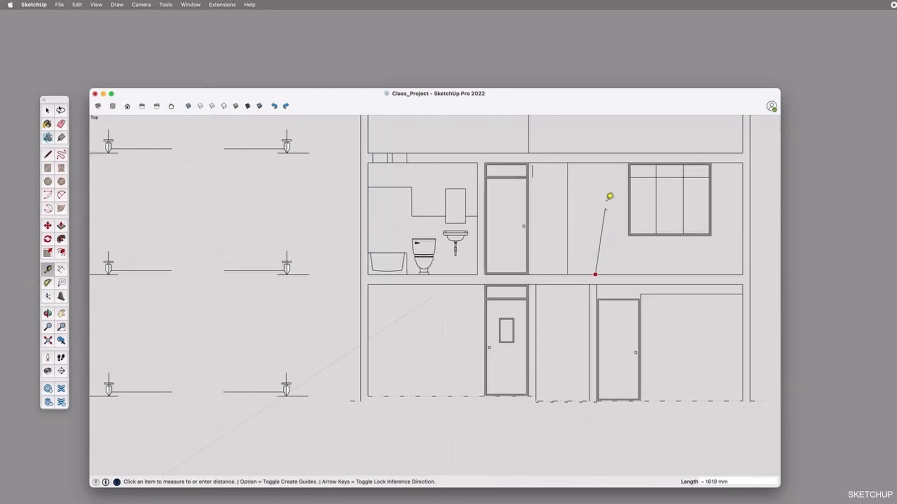
{"action": "mouse_move", "coordinate": [602, 158]}
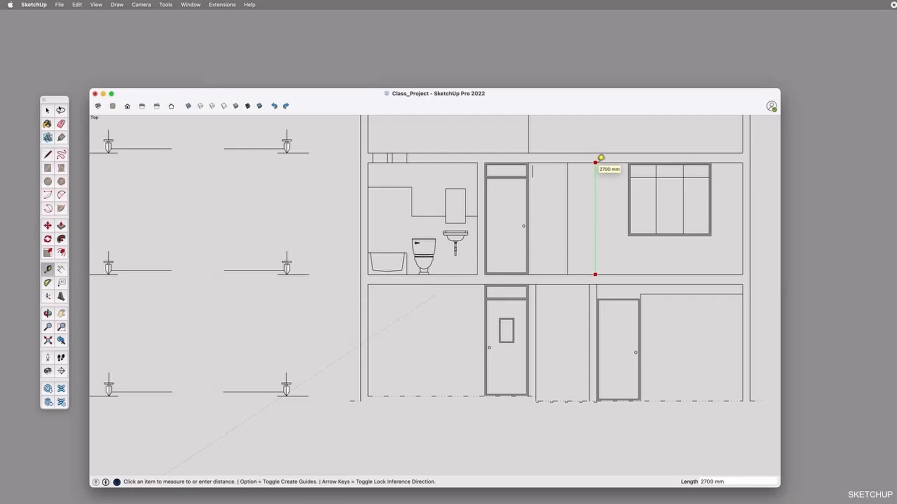
{"action": "key", "text": "space"}
Explode the nested component that holds the upper-floor plan's walls, doors and bathrooms
{"action": "scroll", "coordinate": [534, 223], "scroll_direction": "down", "scroll_amount": 10}
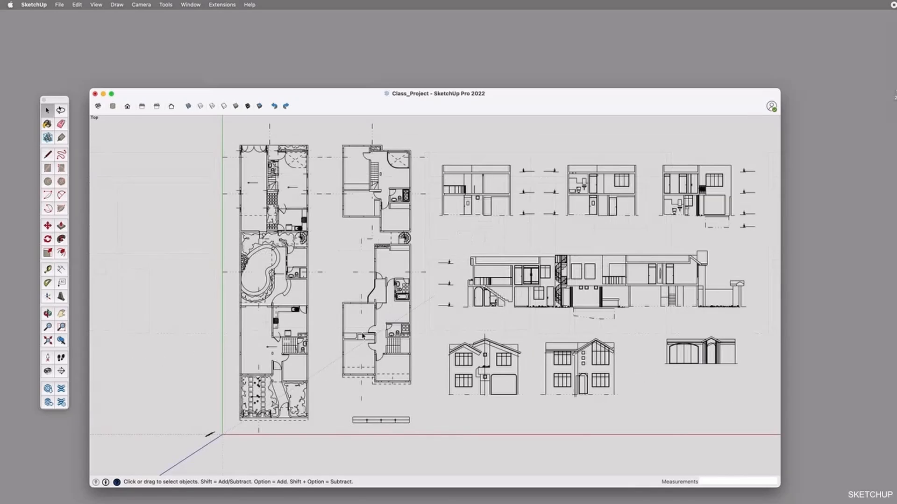
{"action": "scroll", "coordinate": [362, 335], "scroll_direction": "up", "scroll_amount": 1}
{"action": "scroll", "coordinate": [363, 318], "scroll_direction": "up", "scroll_amount": 3}
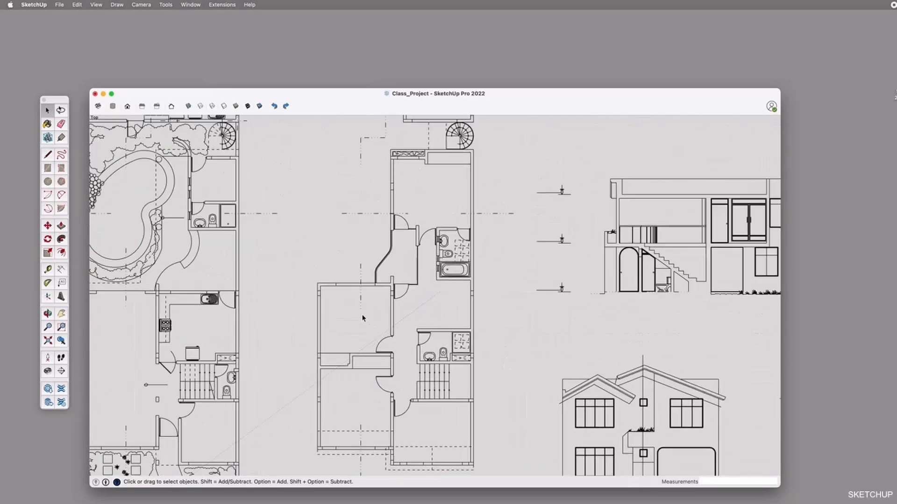
{"action": "key", "text": "super+a"}
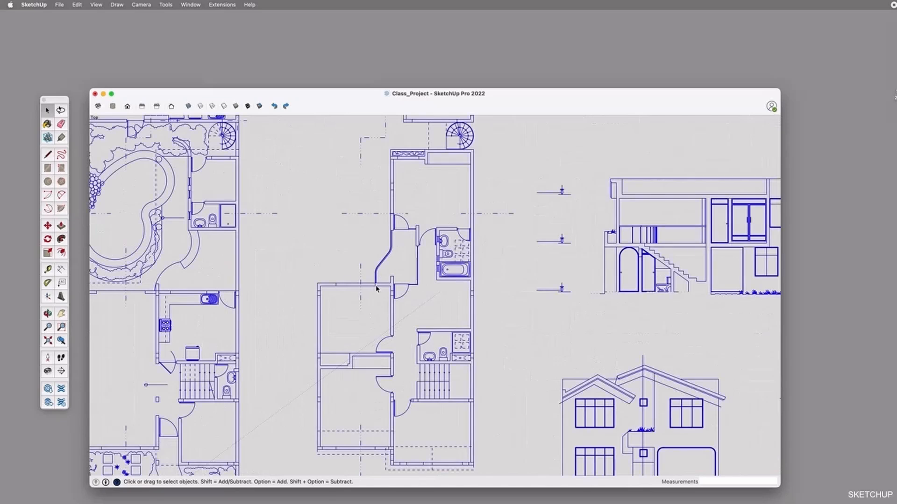
{"action": "left_click", "coordinate": [373, 288]}
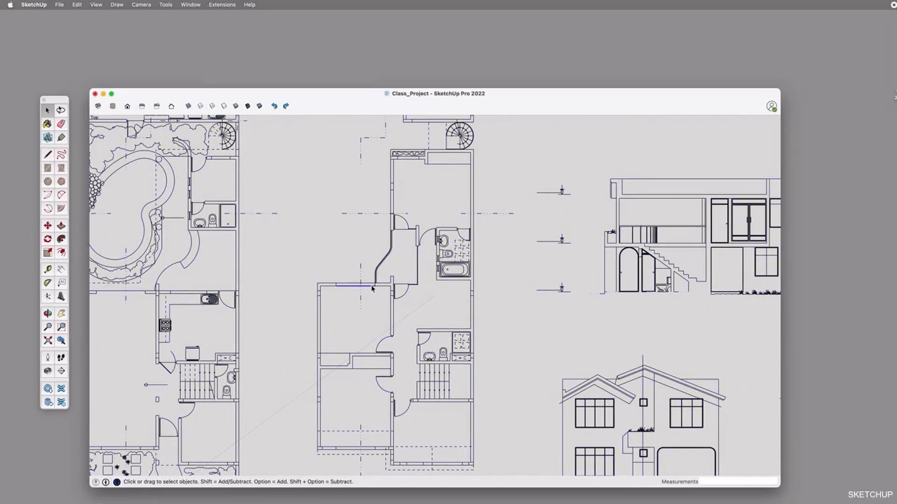
{"action": "scroll", "coordinate": [362, 280], "scroll_direction": "up", "scroll_amount": 3}
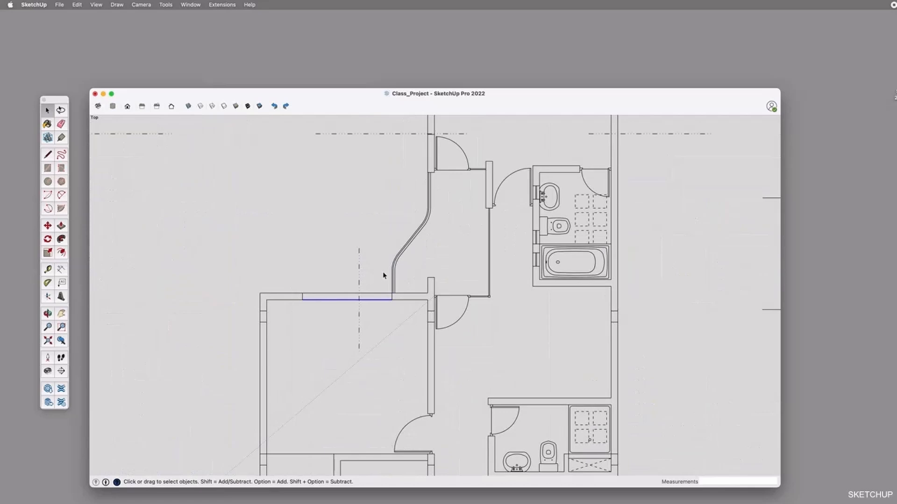
{"action": "left_click", "coordinate": [395, 278]}
{"action": "right_click", "coordinate": [394, 278]}
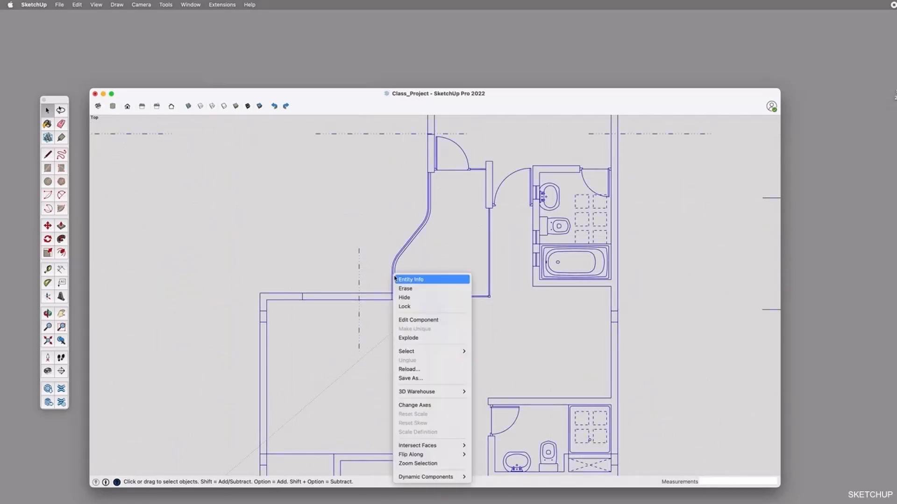
{"action": "left_click", "coordinate": [413, 343]}
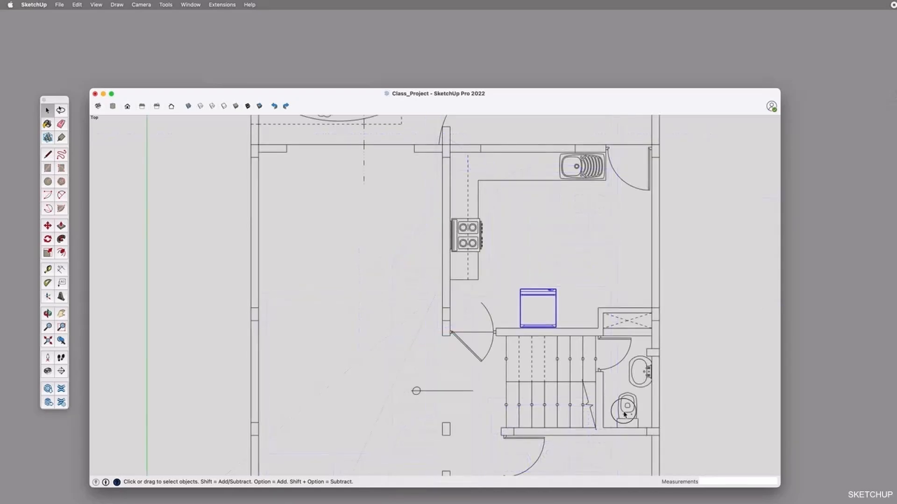
Check how the ground-floor plan is grouped by selecting the toilet's washbasin, its door and the nearby walls one by one
{"action": "left_click", "coordinate": [630, 414]}
{"action": "left_click", "coordinate": [642, 386]}
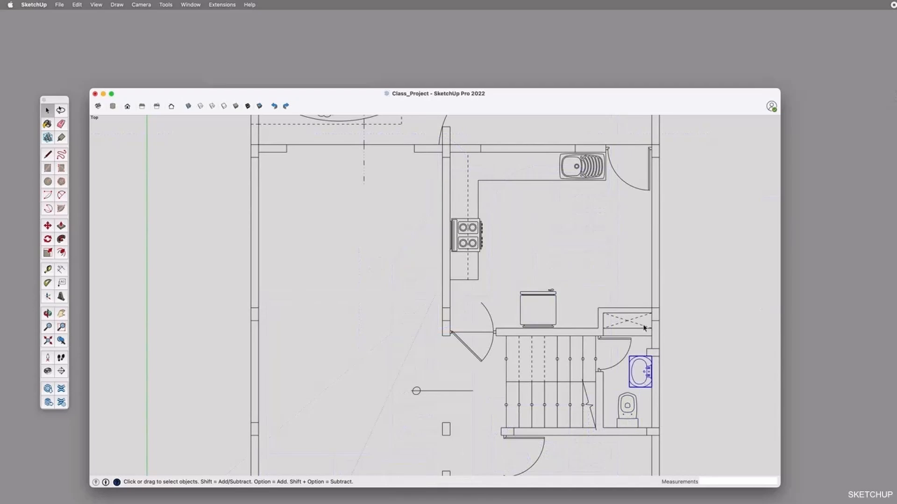
{"action": "left_click", "coordinate": [612, 369]}
{"action": "left_click", "coordinate": [593, 337]}
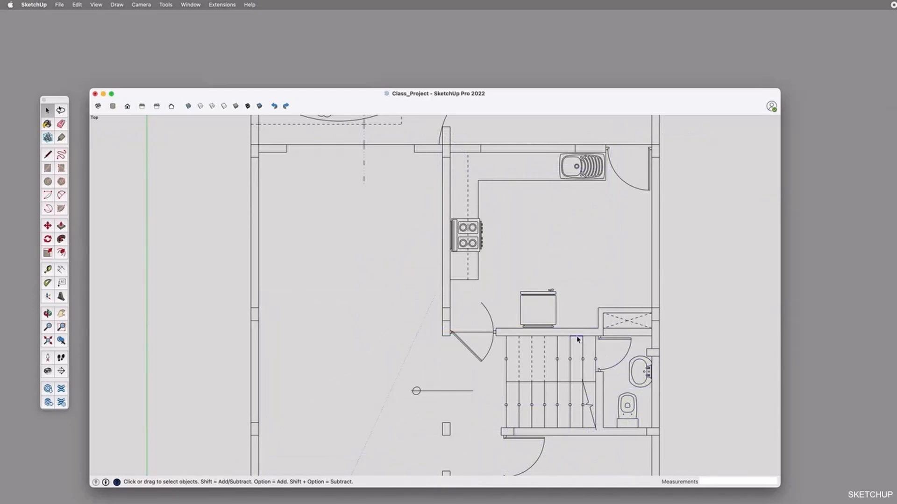
{"action": "left_click", "coordinate": [659, 262]}
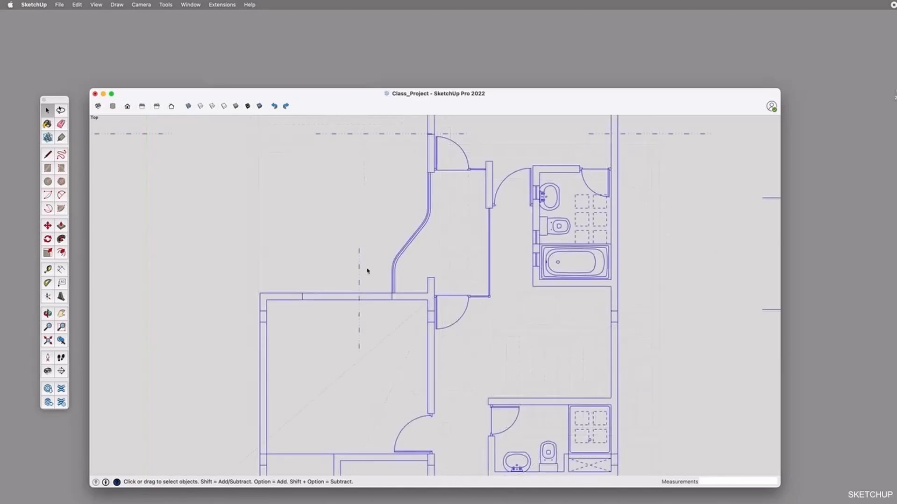
Remove the vertical dash-dot section line and the window marks from the walls of the room beside the curved partition
{"action": "left_click", "coordinate": [360, 257]}
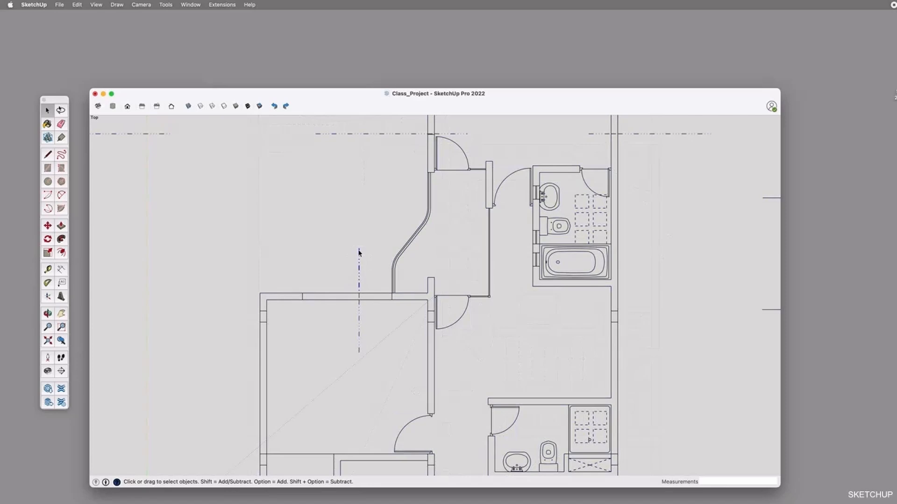
{"action": "scroll", "coordinate": [361, 293], "scroll_direction": "up", "scroll_amount": 3}
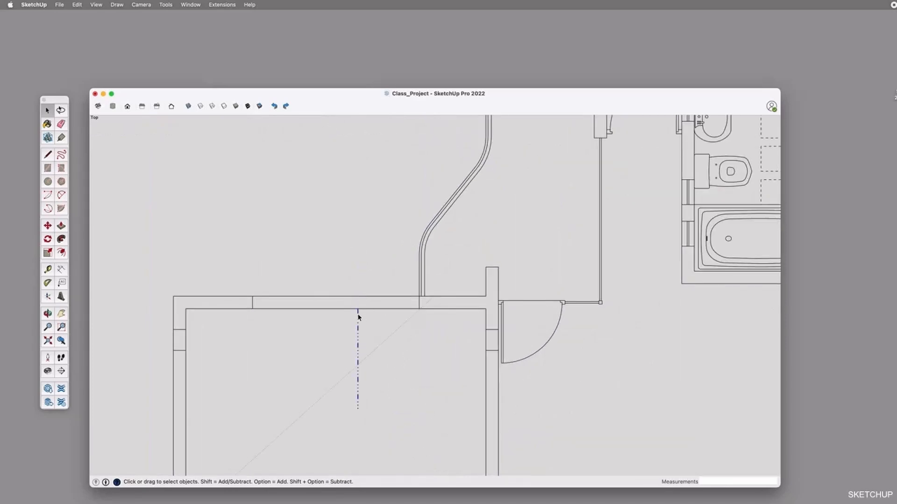
{"action": "left_click", "coordinate": [181, 330]}
{"action": "scroll", "coordinate": [485, 292], "scroll_direction": "down", "scroll_amount": 3}
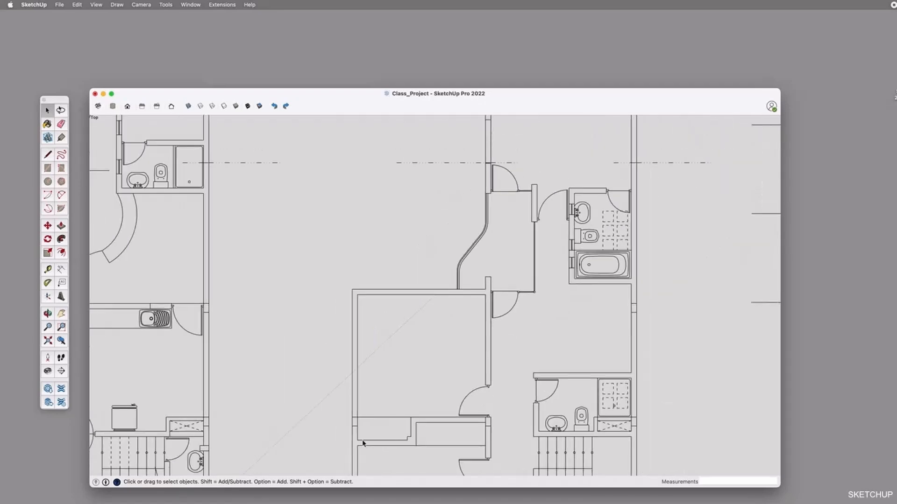
Delete the short lines that cross the side walls of the upper-floor bedroom with the stepped wall
{"action": "scroll", "coordinate": [363, 443], "scroll_direction": "up", "scroll_amount": 3}
{"action": "left_click", "coordinate": [346, 408]}
{"action": "key", "text": "Delete"}
{"action": "left_click", "coordinate": [424, 387]}
{"action": "key", "text": "Delete"}
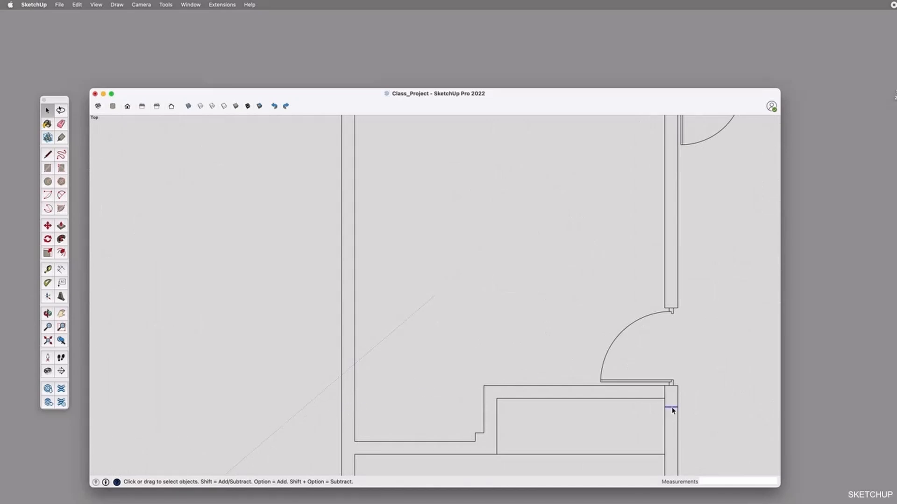
Erase the dashed lines, the dash-dot section line and the leftover wall marks around the upper-floor plan's lower bedrooms
{"action": "scroll", "coordinate": [673, 410], "scroll_direction": "down", "scroll_amount": 3}
{"action": "scroll", "coordinate": [518, 411], "scroll_direction": "down", "scroll_amount": 2}
{"action": "scroll", "coordinate": [523, 423], "scroll_direction": "up", "scroll_amount": 2}
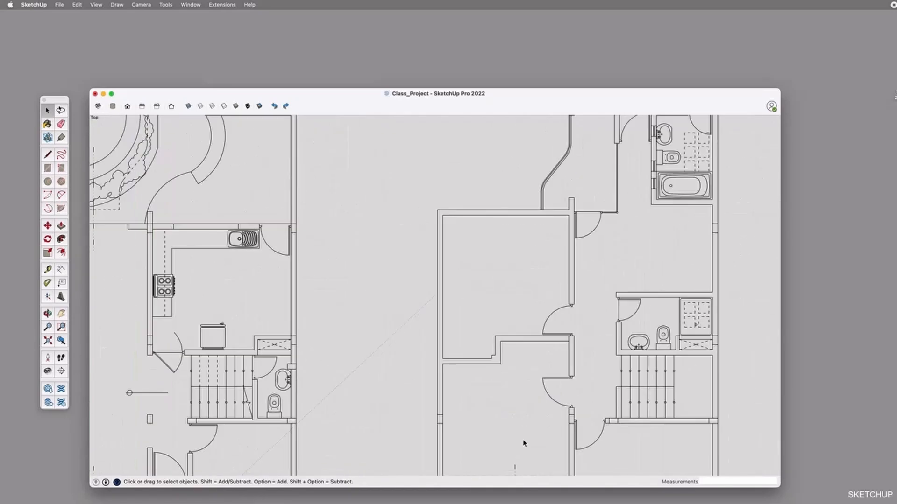
{"action": "scroll", "coordinate": [443, 421], "scroll_direction": "up", "scroll_amount": 2}
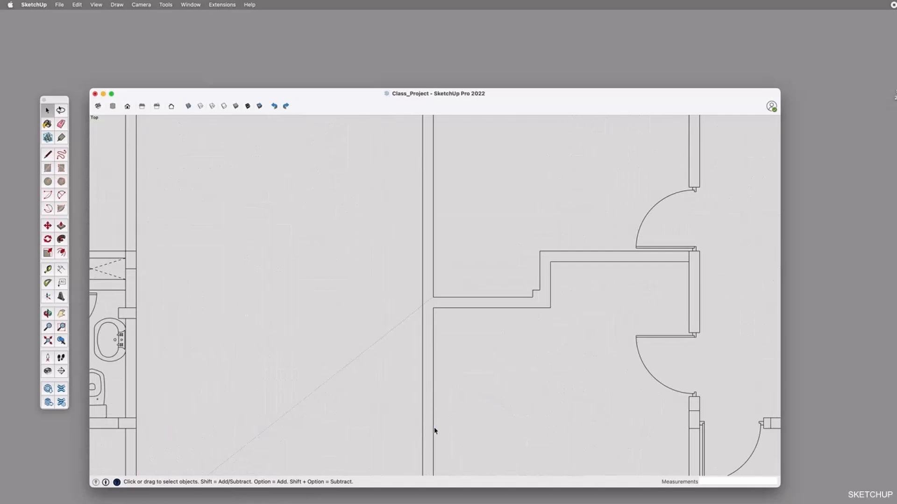
{"action": "key", "text": "o"}
{"action": "left_click_drag", "start_coordinate": [530, 338], "coordinate": [457, 233], "text": "shift"}
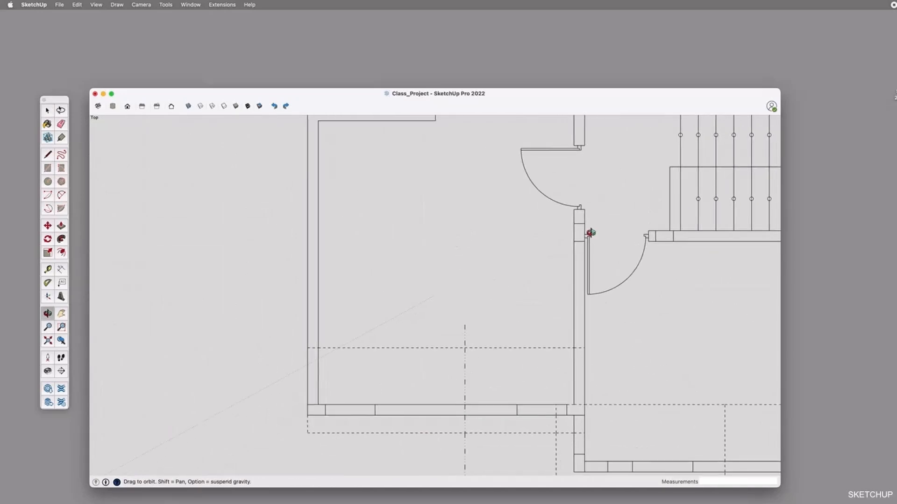
{"action": "key", "text": "e"}
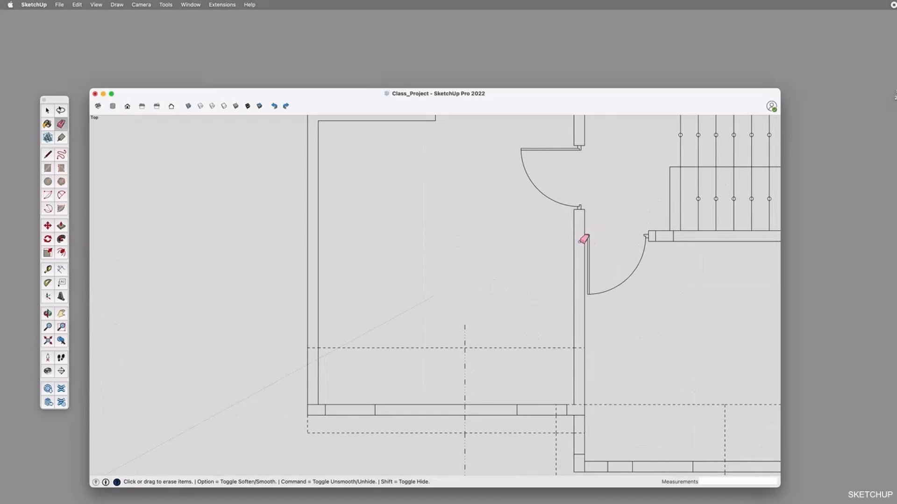
{"action": "left_click_drag", "start_coordinate": [529, 346], "coordinate": [314, 344]}
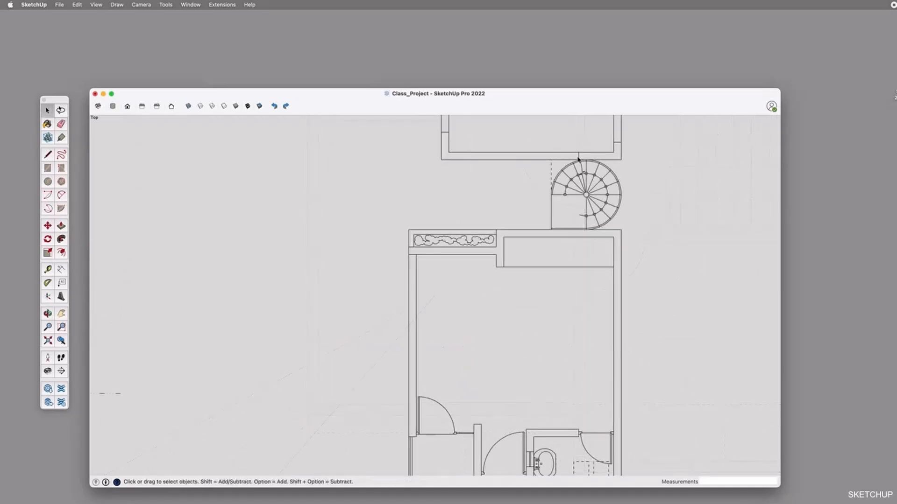
Trace short lines over the existing wall edges beside the planter and the wardrobe recess to generate the upper-floor faces
{"action": "middle_click_drag", "start_coordinate": [565, 174], "coordinate": [561, 351], "text": "shift"}
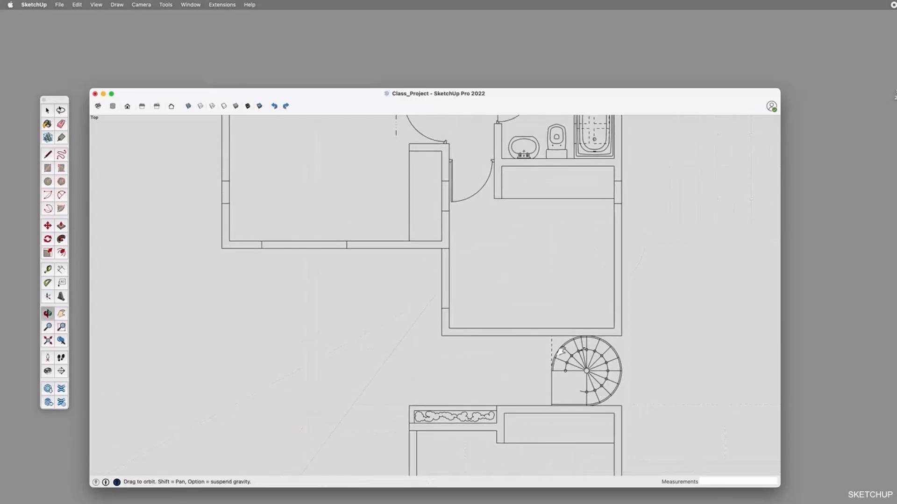
{"action": "middle_click_drag", "start_coordinate": [545, 300], "coordinate": [578, 264], "text": "shift"}
{"action": "scroll", "coordinate": [563, 245], "scroll_direction": "down", "scroll_amount": 3}
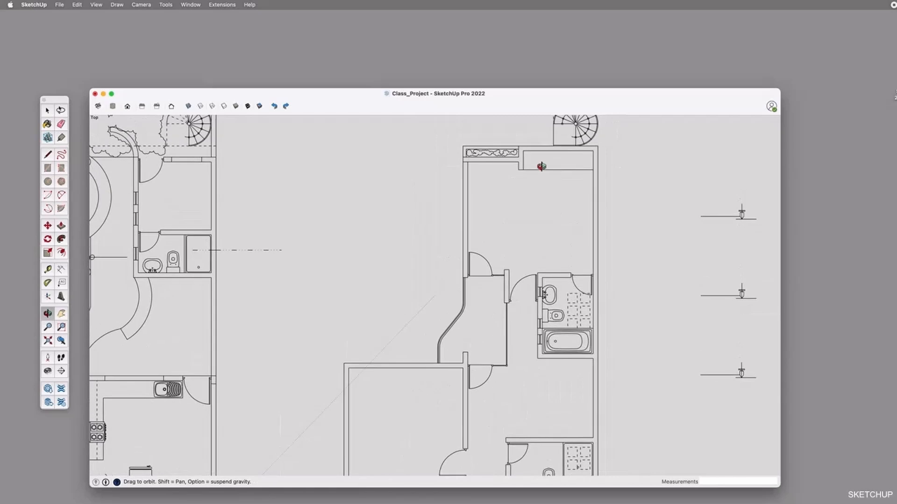
{"action": "key", "text": "l"}
{"action": "scroll", "coordinate": [465, 159], "scroll_direction": "up", "scroll_amount": 2}
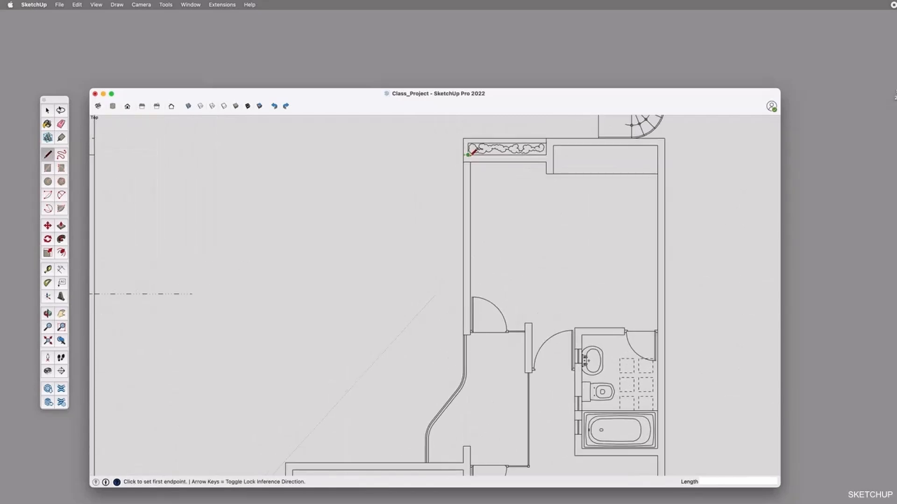
{"action": "left_click", "coordinate": [469, 155]}
{"action": "left_click", "coordinate": [489, 155]}
{"action": "left_click", "coordinate": [477, 162]}
{"action": "left_click", "coordinate": [489, 162]}
{"action": "left_click", "coordinate": [463, 168]}
{"action": "left_click", "coordinate": [463, 188]}
{"action": "left_click", "coordinate": [553, 156]}
{"action": "left_click", "coordinate": [553, 169]}
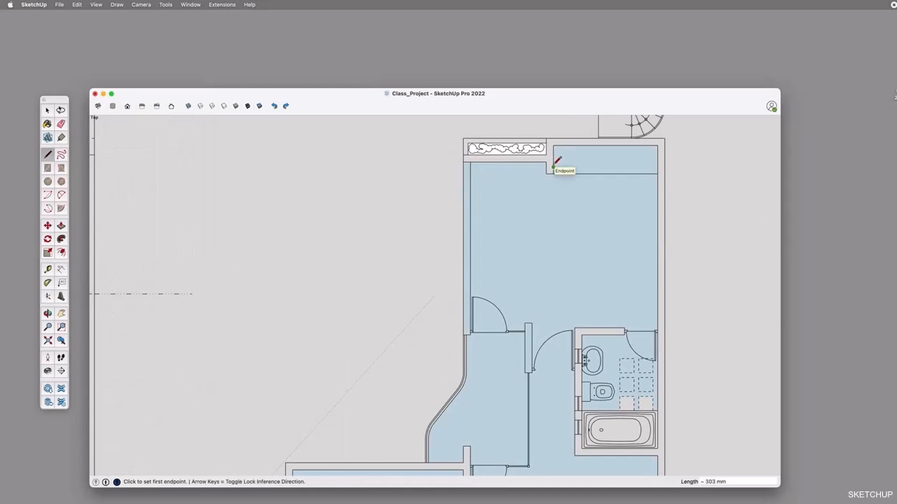
Trace lines over the outer wall edges around the wardrobe recess to generate the wall face
{"action": "left_click", "coordinate": [554, 139]}
{"action": "left_click", "coordinate": [572, 138]}
{"action": "left_click", "coordinate": [553, 155]}
{"action": "left_click", "coordinate": [554, 146]}
{"action": "left_click", "coordinate": [664, 166]}
{"action": "left_click", "coordinate": [665, 145]}
Draw a rectangle about 4989 by 3734 mm over the bedroom beside the planter and delete its edge crossing the room
{"action": "key", "text": "r"}
{"action": "left_click", "coordinate": [463, 137]}
{"action": "left_click", "coordinate": [665, 290]}
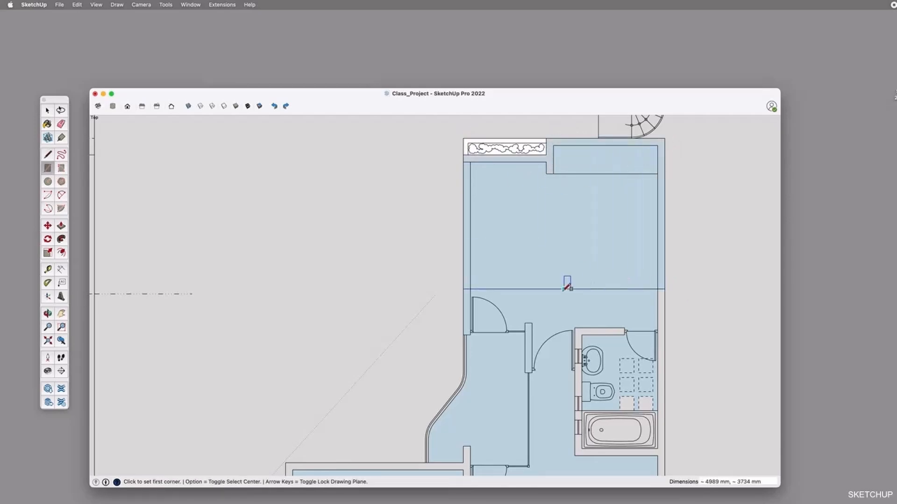
{"action": "key", "text": "space"}
{"action": "key", "text": "Delete"}
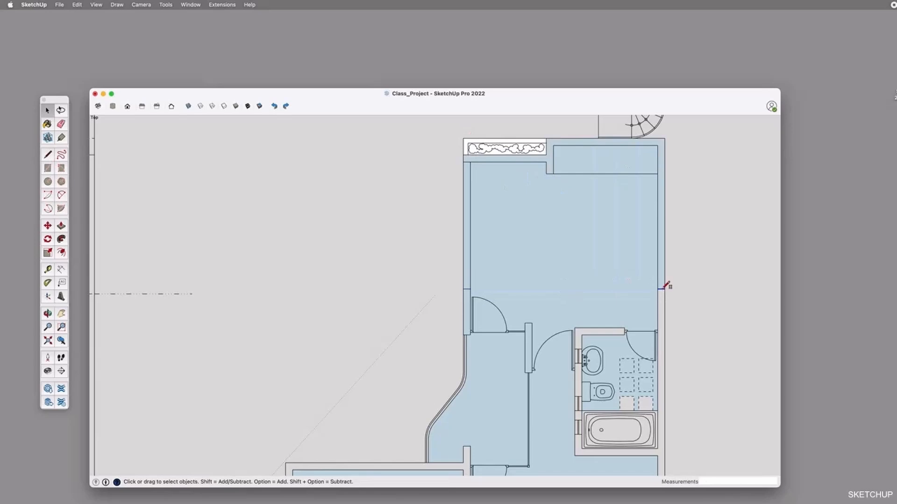
Draw rectangles over the bathroom with the bathtub and along its outer wall, the latter about 4785 by 176 mm
{"action": "key", "text": "r"}
{"action": "scroll", "coordinate": [536, 233], "scroll_direction": "down", "scroll_amount": 3}
{"action": "scroll", "coordinate": [540, 254], "scroll_direction": "up", "scroll_amount": 2}
{"action": "left_click", "coordinate": [551, 271]}
{"action": "left_click", "coordinate": [622, 375]}
{"action": "scroll", "coordinate": [612, 351], "scroll_direction": "up", "scroll_amount": 3}
{"action": "left_click", "coordinate": [621, 240]}
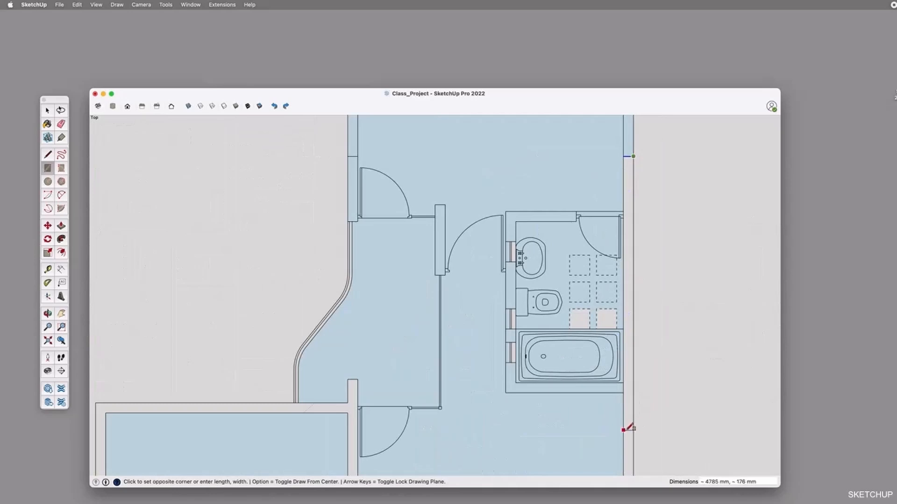
{"action": "left_click", "coordinate": [624, 430]}
Draw rectangles of about 3404 by 2448 mm between the two bathrooms and about 3228 by 2113 mm over the staircase
{"action": "scroll", "coordinate": [644, 301], "scroll_direction": "down", "scroll_amount": 5}
{"action": "scroll", "coordinate": [641, 374], "scroll_direction": "up", "scroll_amount": 4}
{"action": "left_click", "coordinate": [639, 309]}
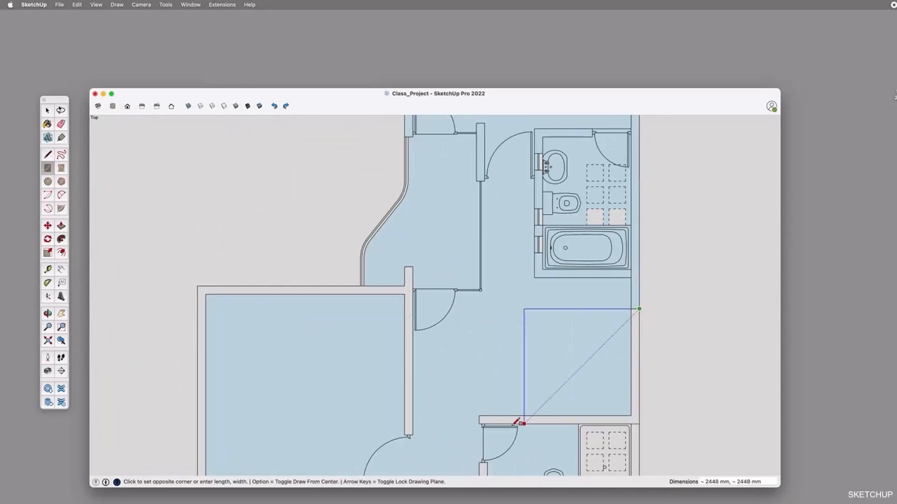
{"action": "left_click", "coordinate": [482, 422]}
{"action": "scroll", "coordinate": [609, 304], "scroll_direction": "down", "scroll_amount": 4}
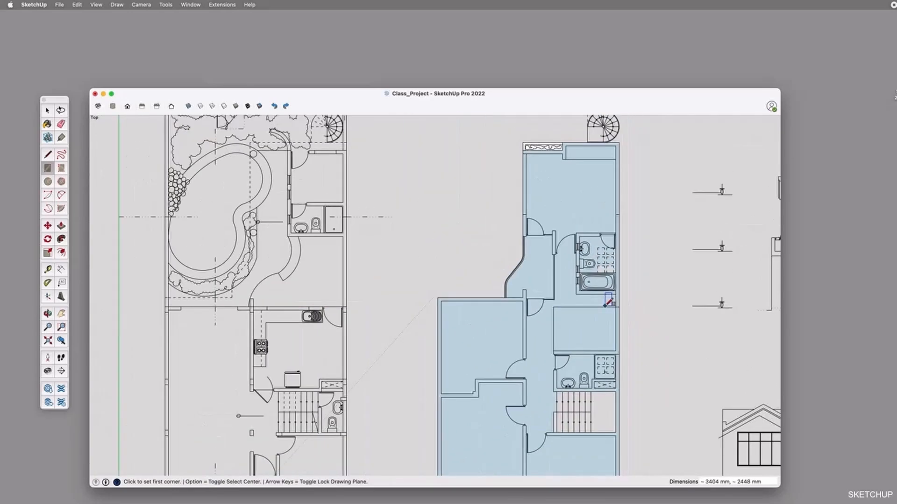
{"action": "scroll", "coordinate": [606, 439], "scroll_direction": "up", "scroll_amount": 4}
{"action": "left_click", "coordinate": [634, 412]}
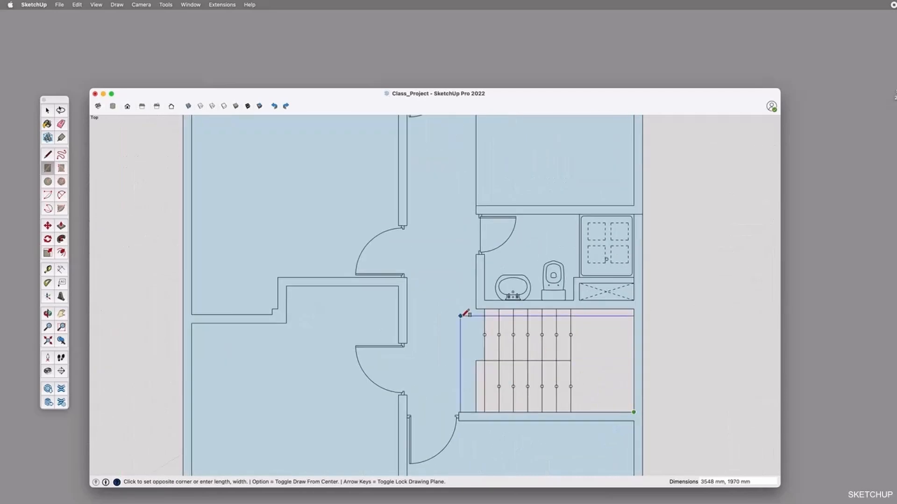
{"action": "left_click", "coordinate": [476, 309]}
Reverse the large floor face of the upper-floor bedroom and corridor
{"action": "scroll", "coordinate": [568, 352], "scroll_direction": "down", "scroll_amount": 4}
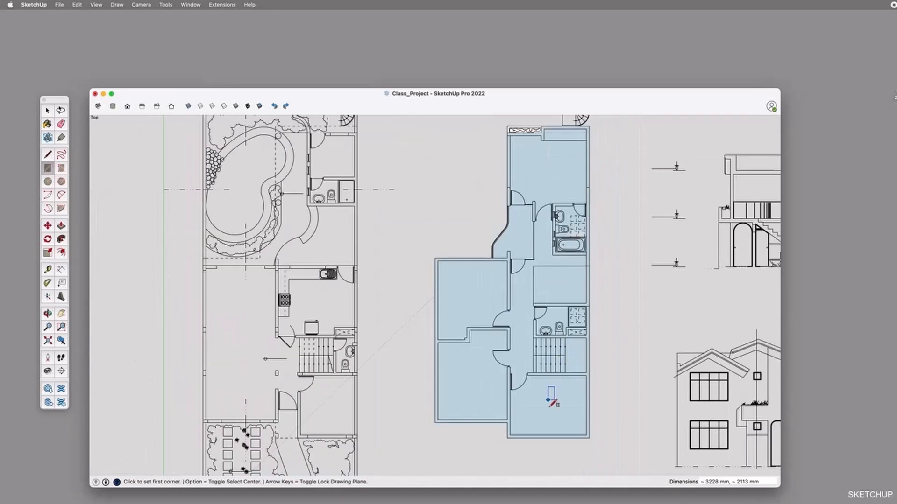
{"action": "scroll", "coordinate": [549, 400], "scroll_direction": "up", "scroll_amount": 3}
{"action": "key", "text": "o"}
{"action": "left_click_drag", "start_coordinate": [564, 183], "coordinate": [561, 355], "text": "shift"}
{"action": "scroll", "coordinate": [569, 246], "scroll_direction": "up", "scroll_amount": 4}
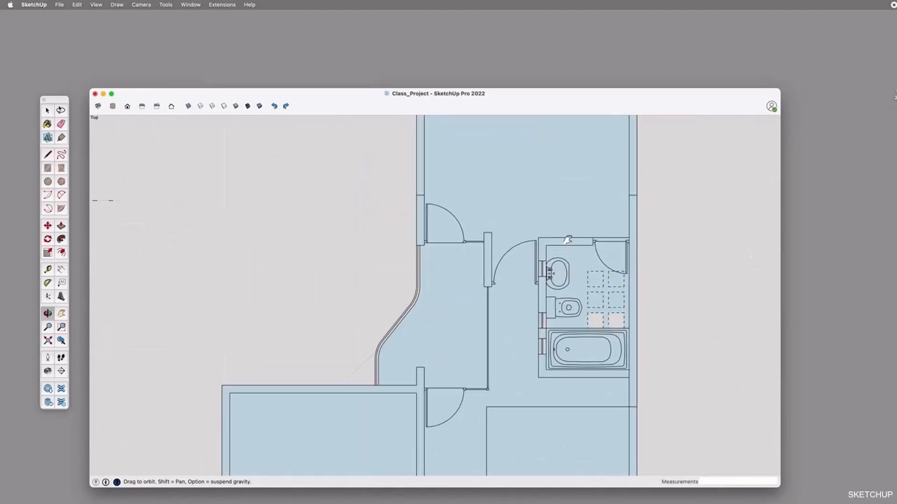
{"action": "left_click_drag", "start_coordinate": [568, 240], "coordinate": [566, 380], "text": "shift"}
{"action": "left_click_drag", "start_coordinate": [519, 180], "coordinate": [481, 195], "text": "shift"}
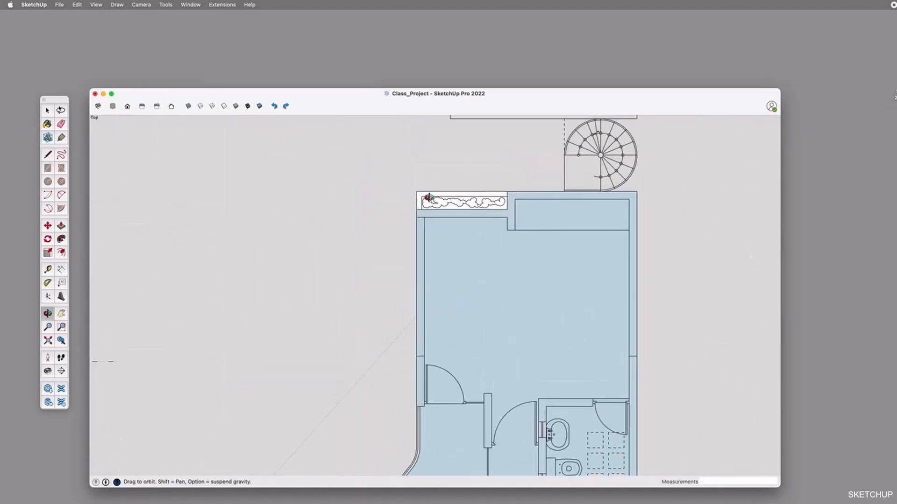
{"action": "key", "text": "space"}
{"action": "left_click", "coordinate": [488, 265]}
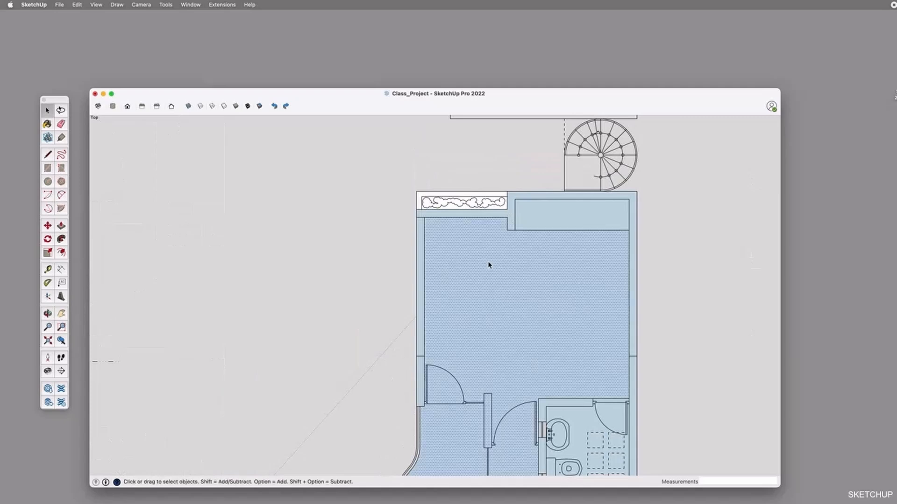
{"action": "right_click", "coordinate": [512, 266]}
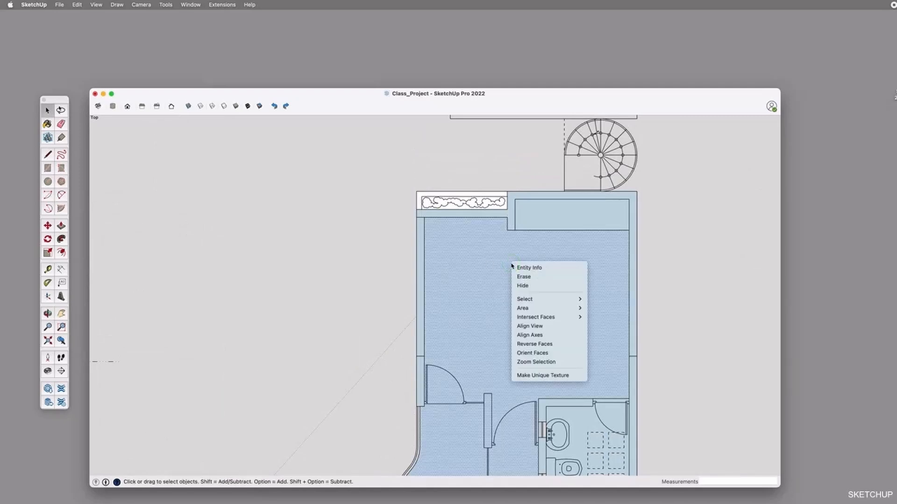
{"action": "left_click", "coordinate": [548, 346]}
Reverse the wardrobe recess face and the wall face around it
{"action": "left_click", "coordinate": [538, 223]}
{"action": "right_click", "coordinate": [538, 219]}
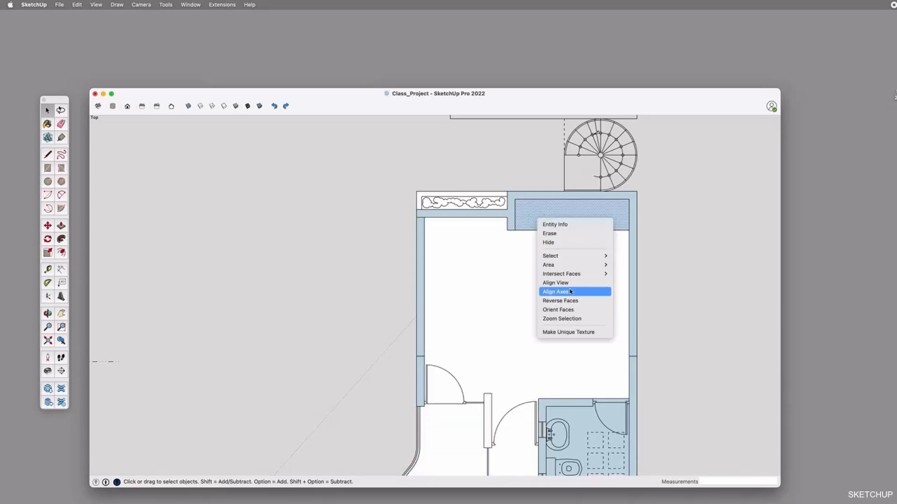
{"action": "left_click", "coordinate": [572, 301]}
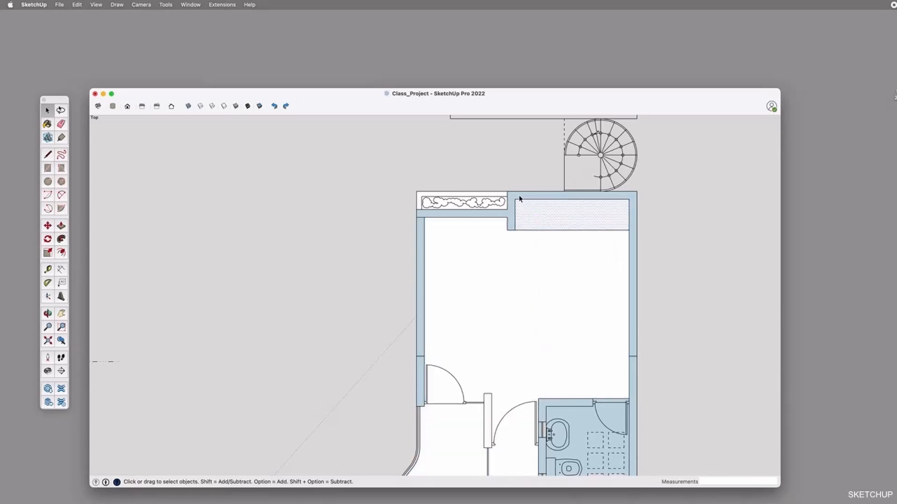
{"action": "left_click", "coordinate": [519, 199]}
{"action": "right_click", "coordinate": [519, 199]}
{"action": "left_click", "coordinate": [551, 277]}
Reverse the remaining blue wall faces on both sides of the bedroom beside the planter
{"action": "left_click", "coordinate": [421, 234]}
{"action": "right_click", "coordinate": [420, 233]}
{"action": "left_click", "coordinate": [436, 314]}
{"action": "left_click", "coordinate": [422, 374]}
{"action": "right_click", "coordinate": [422, 372]}
{"action": "left_click", "coordinate": [441, 451]}
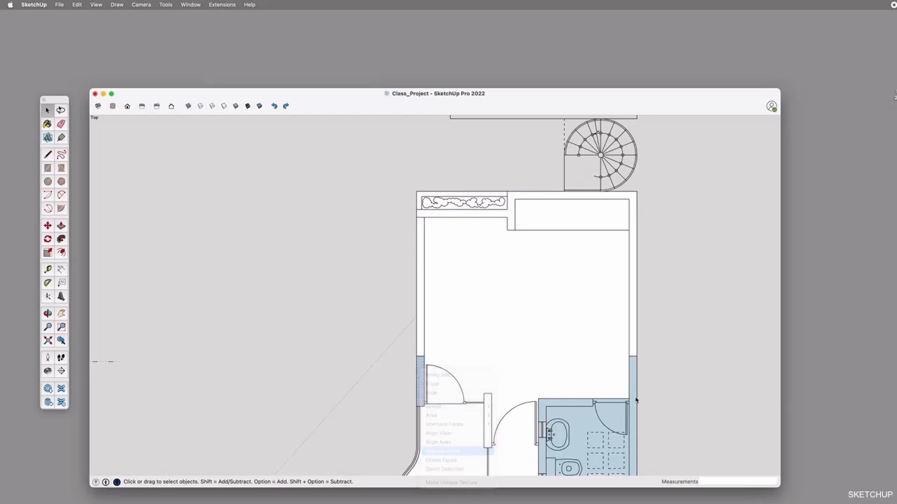
{"action": "left_click", "coordinate": [634, 369]}
{"action": "right_click", "coordinate": [635, 369]}
{"action": "left_click", "coordinate": [675, 450]}
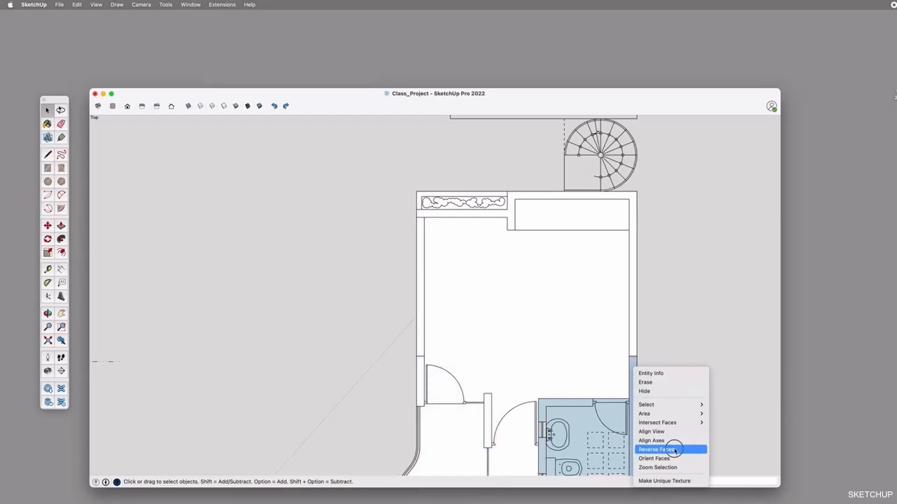
Select the whole bathroom with the bathtub and reverse all its faces
{"action": "key", "text": "o"}
{"action": "left_click_drag", "start_coordinate": [650, 423], "coordinate": [607, 220], "text": "shift"}
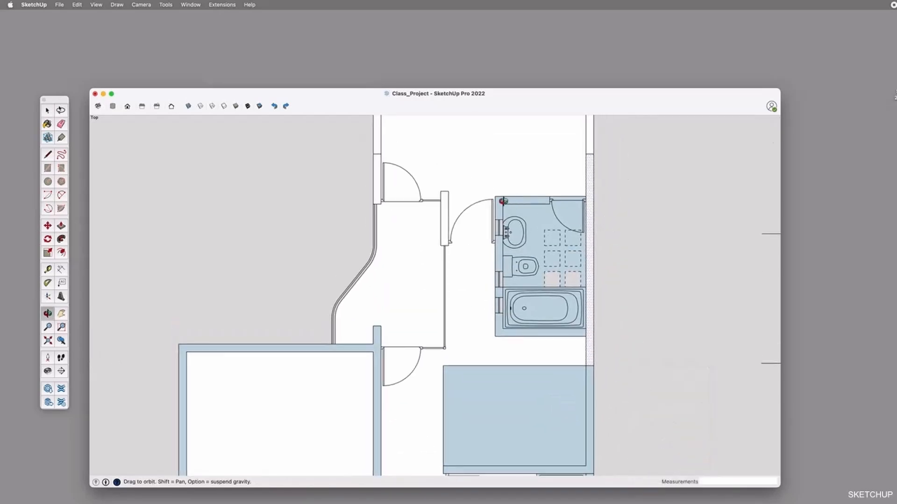
{"action": "scroll", "coordinate": [537, 227], "scroll_direction": "up", "scroll_amount": 2}
{"action": "key", "text": "space"}
{"action": "left_click", "coordinate": [500, 195]}
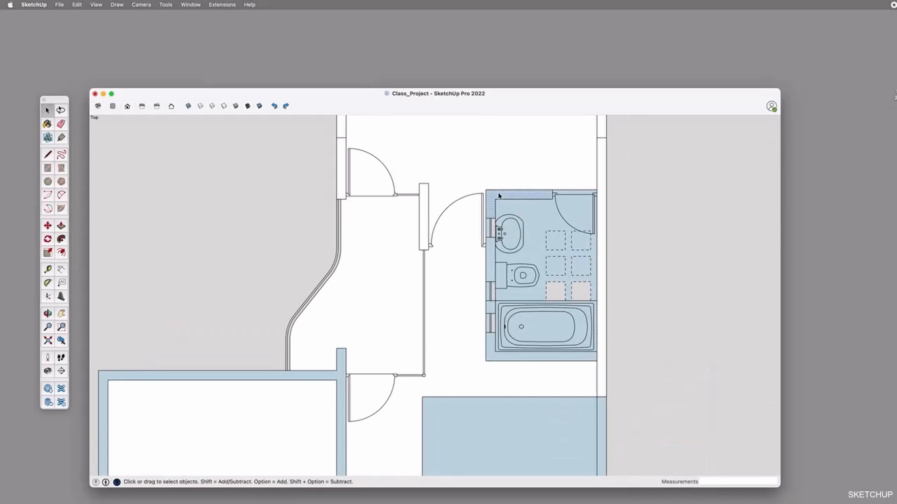
{"action": "left_click_drag", "start_coordinate": [481, 180], "coordinate": [602, 368]}
{"action": "right_click", "coordinate": [520, 211]}
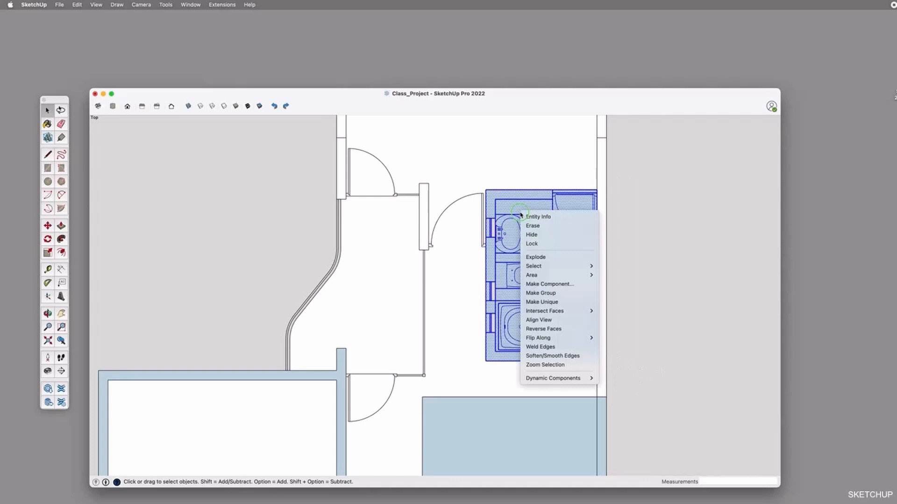
{"action": "left_click", "coordinate": [564, 327]}
{"action": "left_click", "coordinate": [647, 245]}
Reverse the connected wall face around the lower upper-floor bedrooms
{"action": "scroll", "coordinate": [647, 245], "scroll_direction": "down", "scroll_amount": 3}
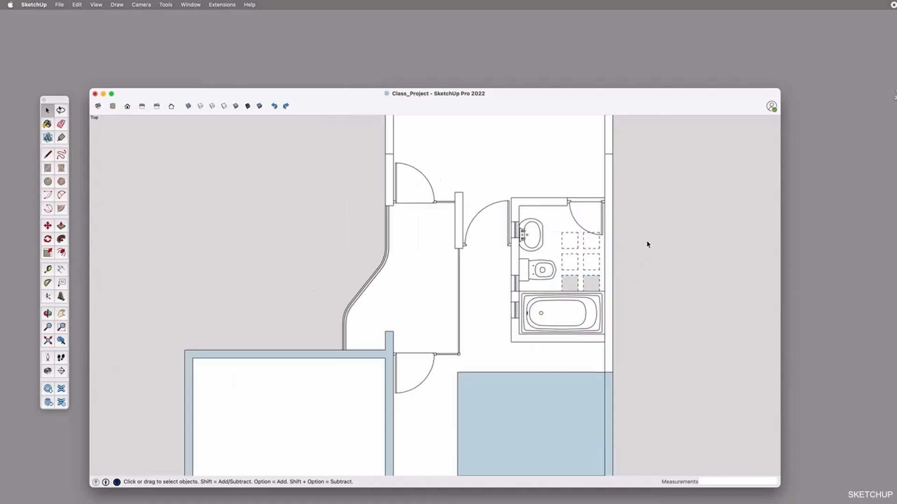
{"action": "key", "text": "o"}
{"action": "left_click_drag", "start_coordinate": [603, 353], "coordinate": [604, 193], "text": "shift"}
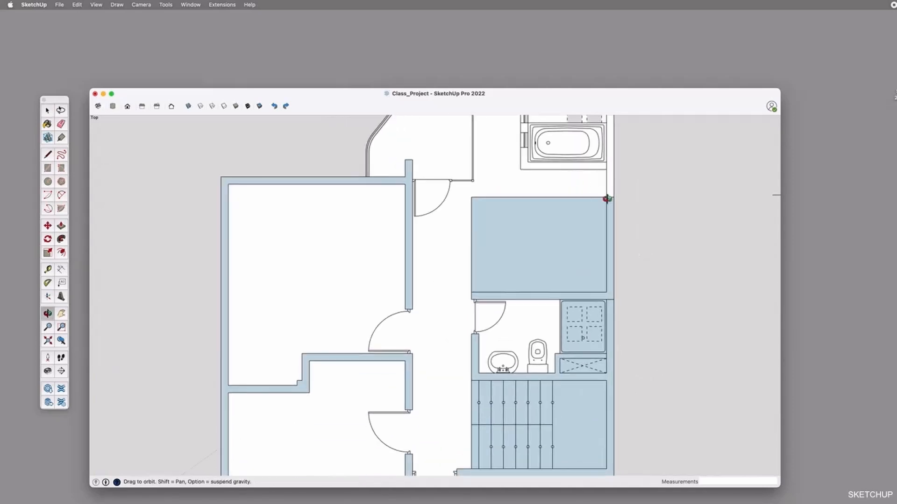
{"action": "scroll", "coordinate": [605, 196], "scroll_direction": "down", "scroll_amount": 3}
{"action": "left_click_drag", "start_coordinate": [613, 264], "coordinate": [600, 240], "text": "shift"}
{"action": "key", "text": "space"}
{"action": "left_click", "coordinate": [382, 162]}
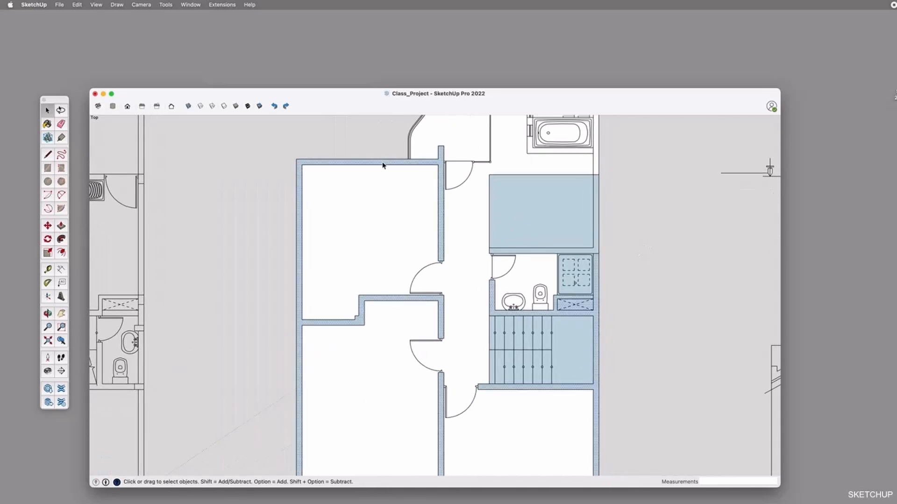
{"action": "right_click", "coordinate": [383, 162]}
{"action": "left_click", "coordinate": [414, 243]}
Reverse the floor face between the two bathrooms and the wall face bordering it
{"action": "left_click", "coordinate": [537, 205]}
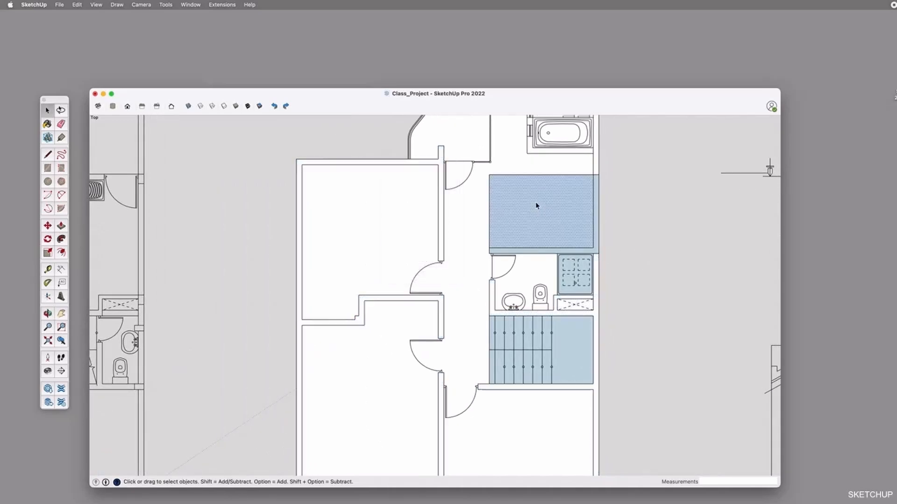
{"action": "right_click", "coordinate": [537, 203]}
{"action": "right_click", "coordinate": [596, 224]}
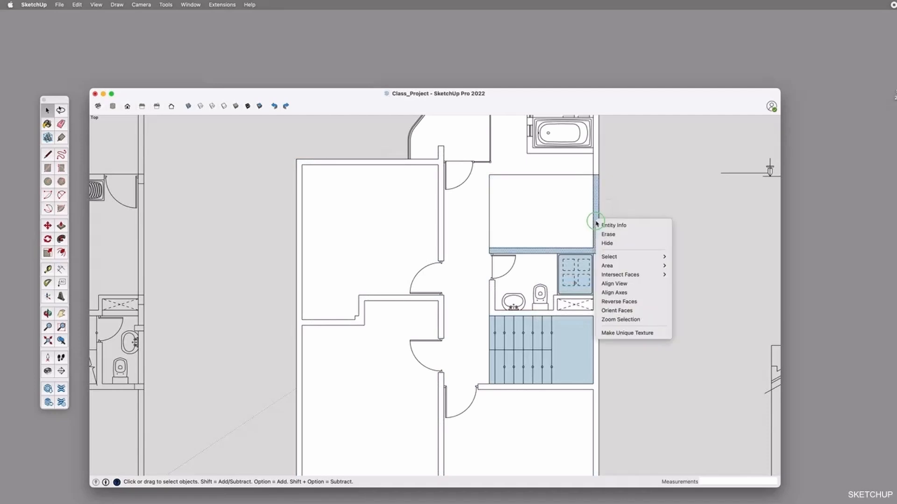
{"action": "left_click", "coordinate": [619, 300]}
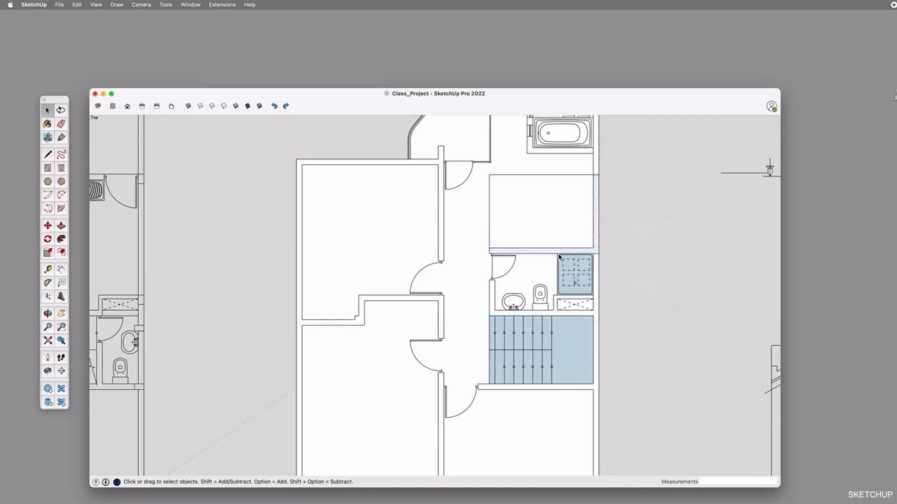
Reverse the remaining blue faces of the shower in the small bathroom and of the staircase
{"action": "left_click", "coordinate": [589, 289]}
{"action": "right_click", "coordinate": [579, 281]}
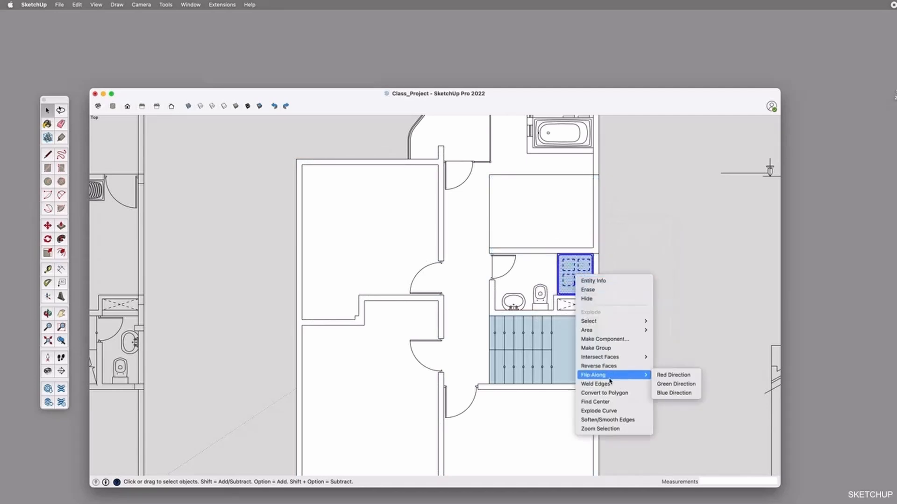
{"action": "left_click", "coordinate": [584, 366]}
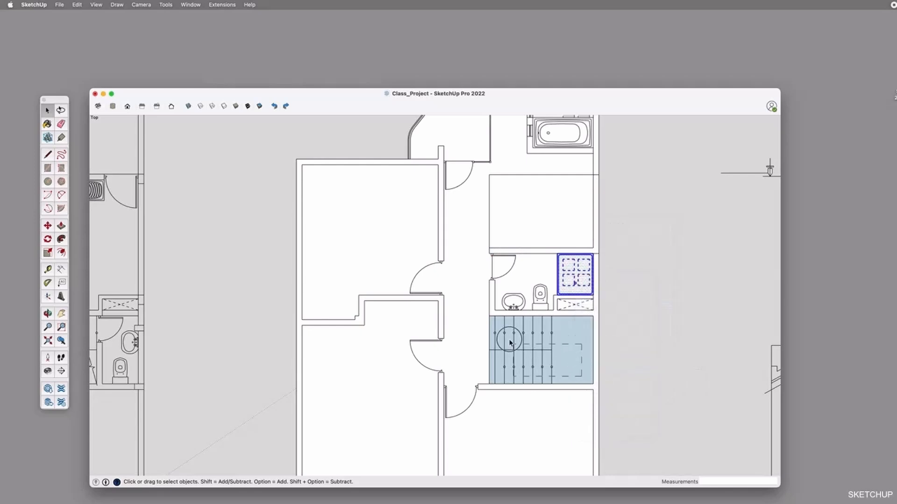
{"action": "right_click", "coordinate": [494, 322]}
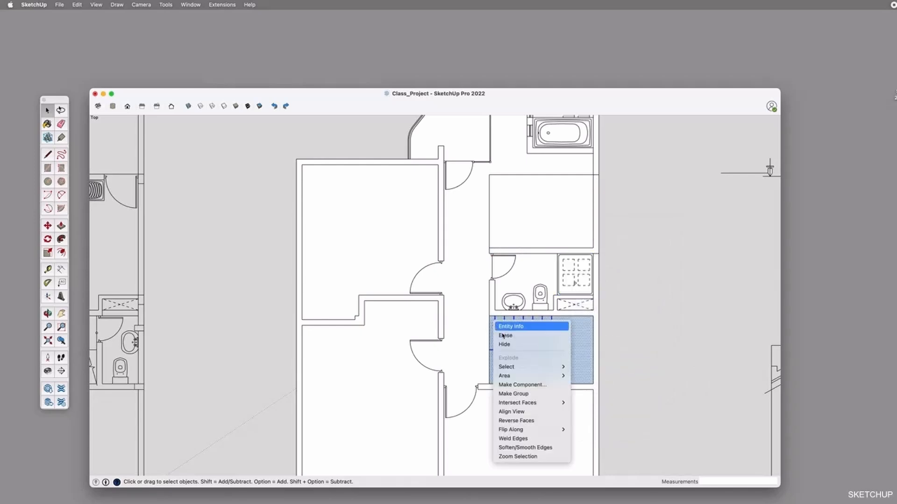
{"action": "left_click", "coordinate": [516, 421]}
{"action": "left_click", "coordinate": [623, 270]}
Delete the washbasin and the toilet from the bathroom with the bathtub
{"action": "scroll", "coordinate": [585, 266], "scroll_direction": "down", "scroll_amount": 1}
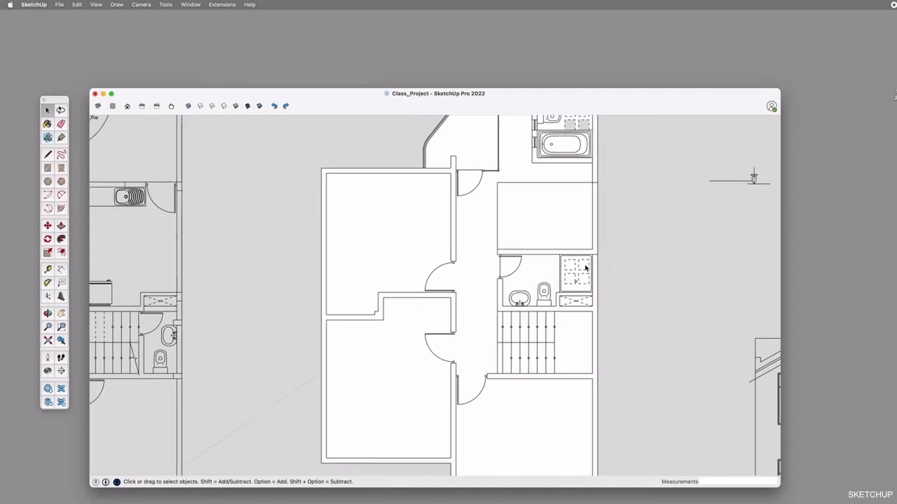
{"action": "key", "text": "o"}
{"action": "left_click_drag", "start_coordinate": [579, 360], "coordinate": [568, 268], "text": "shift"}
{"action": "left_click_drag", "start_coordinate": [568, 148], "coordinate": [563, 317], "text": "shift"}
{"action": "left_click_drag", "start_coordinate": [536, 170], "coordinate": [537, 240], "text": "shift"}
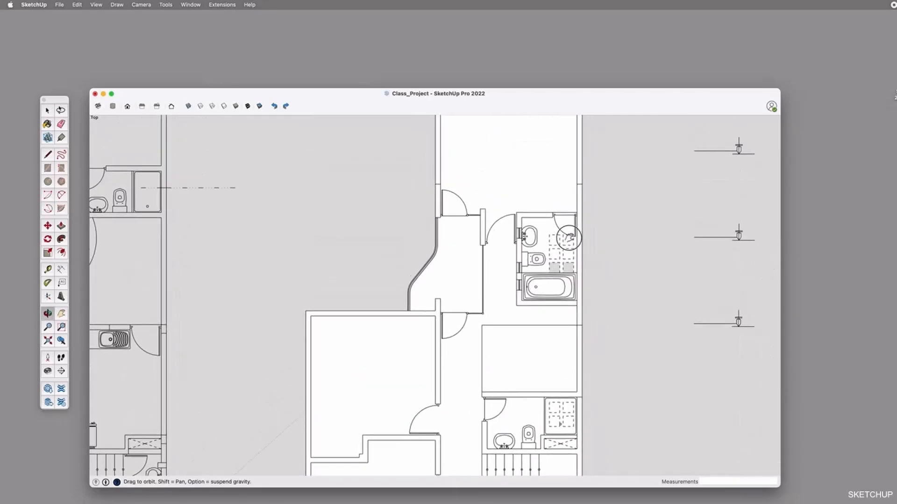
{"action": "key", "text": "space"}
{"action": "left_click", "coordinate": [537, 241]}
{"action": "double_click", "coordinate": [537, 241]}
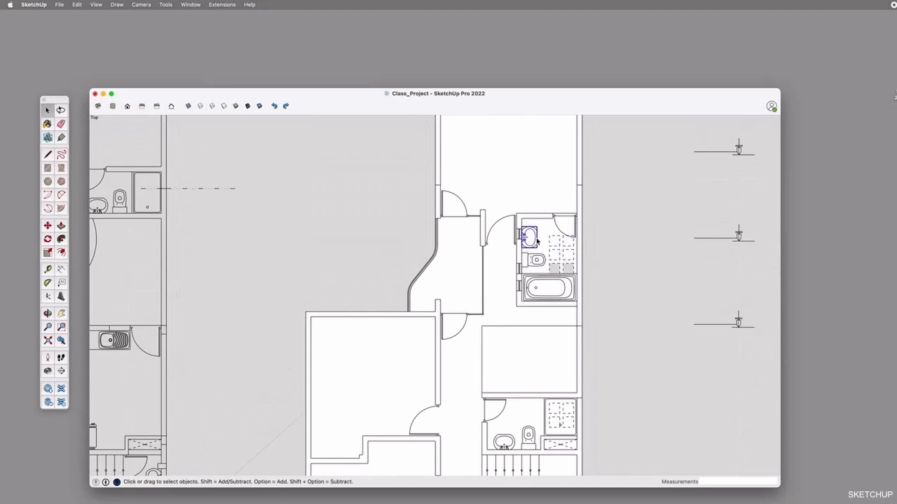
{"action": "left_click", "coordinate": [537, 265]}
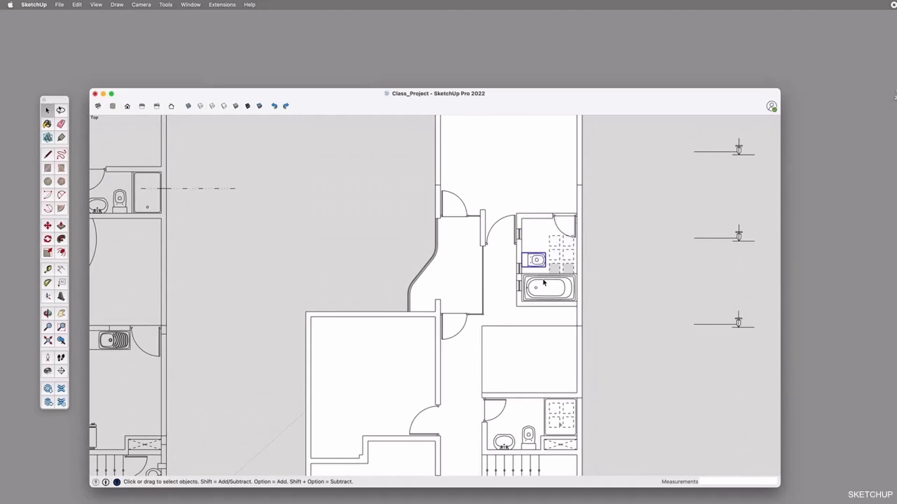
{"action": "key", "text": "Delete"}
Delete the bathtub and its surrounding outlines from the same bathroom
{"action": "left_click", "coordinate": [544, 286]}
{"action": "key", "text": "Delete"}
{"action": "left_click", "coordinate": [542, 276]}
{"action": "key", "text": "Delete"}
{"action": "left_click", "coordinate": [554, 274]}
{"action": "key", "text": "Delete"}
Delete the dashed linework from the bathroom floor, including the leftover segments near the door and along the outer wall
{"action": "left_click_drag", "start_coordinate": [570, 276], "coordinate": [548, 239]}
{"action": "scroll", "coordinate": [557, 242], "scroll_direction": "up", "scroll_amount": 3}
{"action": "key", "text": "Delete"}
{"action": "scroll", "coordinate": [577, 256], "scroll_direction": "up", "scroll_amount": 5}
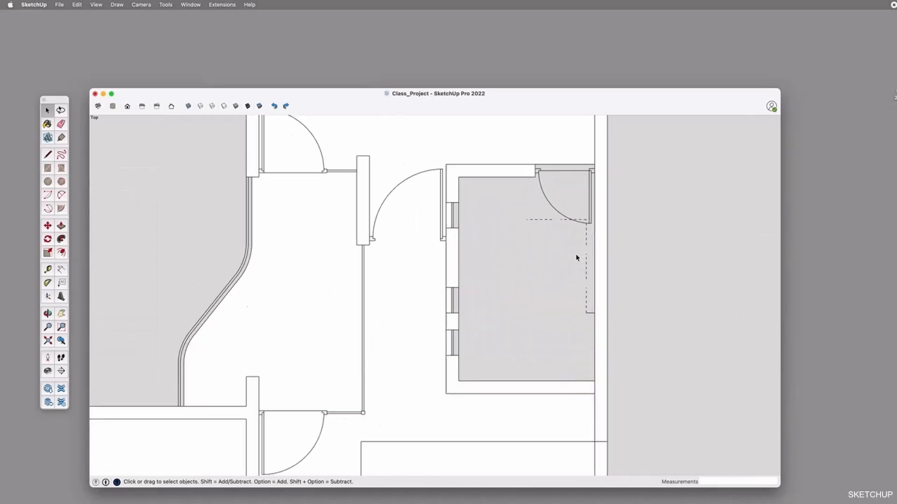
{"action": "left_click", "coordinate": [533, 215], "text": "shift"}
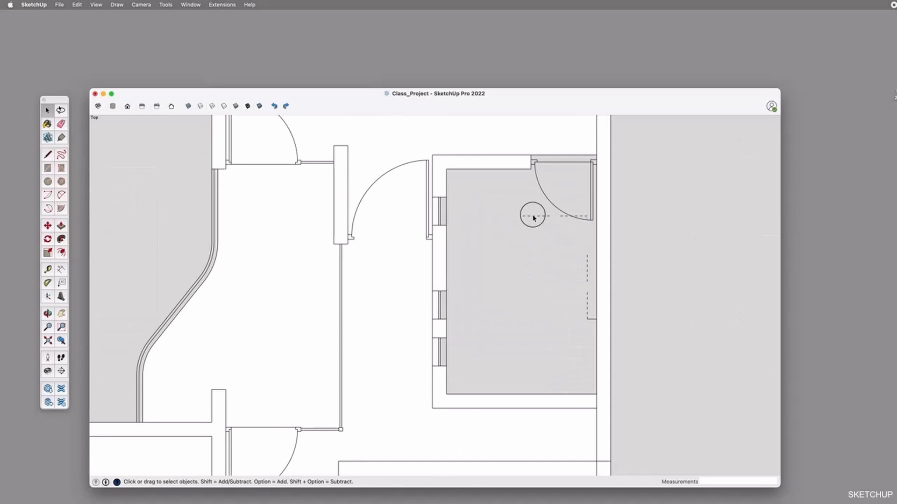
{"action": "left_click", "coordinate": [565, 216], "text": "shift"}
{"action": "key", "text": "Delete"}
{"action": "left_click", "coordinate": [587, 273]}
{"action": "key", "text": "Delete"}
{"action": "left_click", "coordinate": [591, 319]}
Draw a rectangle of about 2817 by 1878 mm between the emptied bathroom's opposite inner corners to create its floor face
{"action": "key", "text": "r"}
{"action": "left_click", "coordinate": [446, 170]}
{"action": "left_click", "coordinate": [597, 395]}
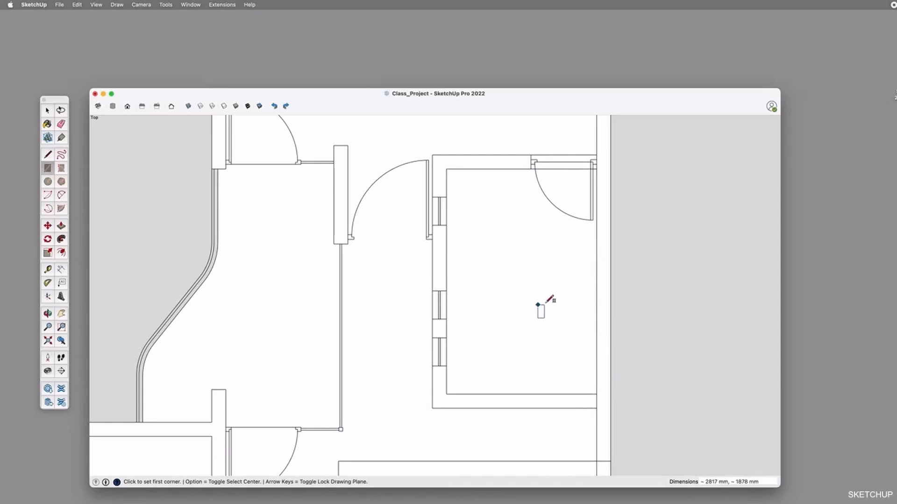
Check the upper floor's faces from the staircase and bathrooms up to the planter bedroom
{"action": "scroll", "coordinate": [584, 289], "scroll_direction": "down", "scroll_amount": 2}
{"action": "scroll", "coordinate": [386, 252], "scroll_direction": "down", "scroll_amount": 5}
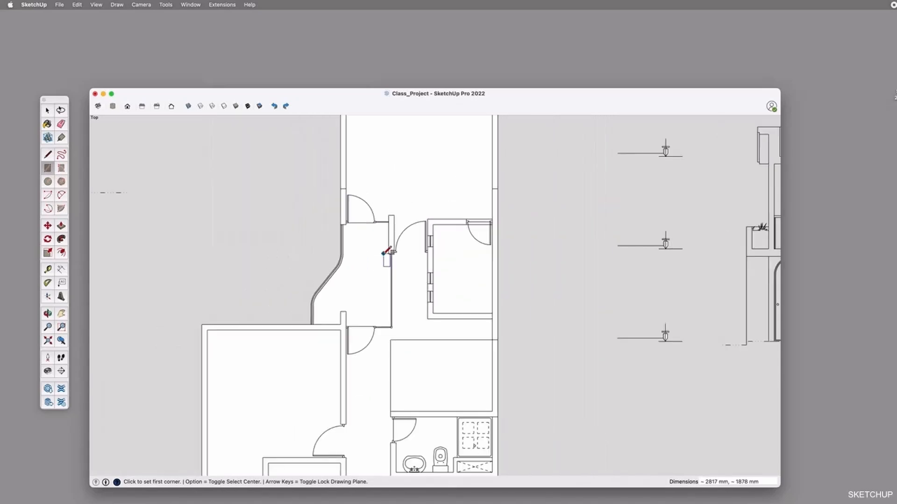
{"action": "key", "text": "o"}
{"action": "middle_click_drag", "start_coordinate": [453, 355], "coordinate": [557, 255], "text": "shift"}
{"action": "scroll", "coordinate": [556, 262], "scroll_direction": "down", "scroll_amount": 2}
{"action": "middle_click_drag", "start_coordinate": [574, 328], "coordinate": [561, 273], "text": "shift"}
{"action": "left_click_drag", "start_coordinate": [561, 272], "coordinate": [558, 402], "text": "shift"}
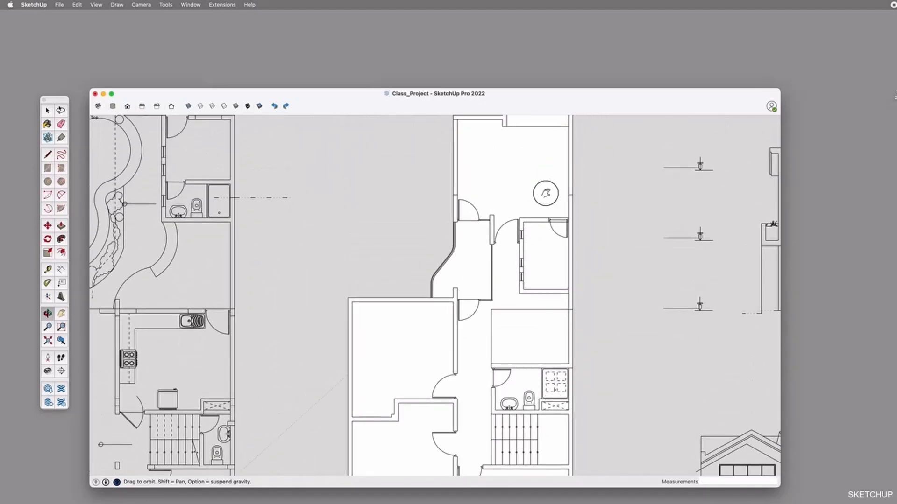
{"action": "left_click_drag", "start_coordinate": [547, 193], "coordinate": [550, 278], "text": "shift"}
{"action": "scroll", "coordinate": [561, 207], "scroll_direction": "up", "scroll_amount": 3}
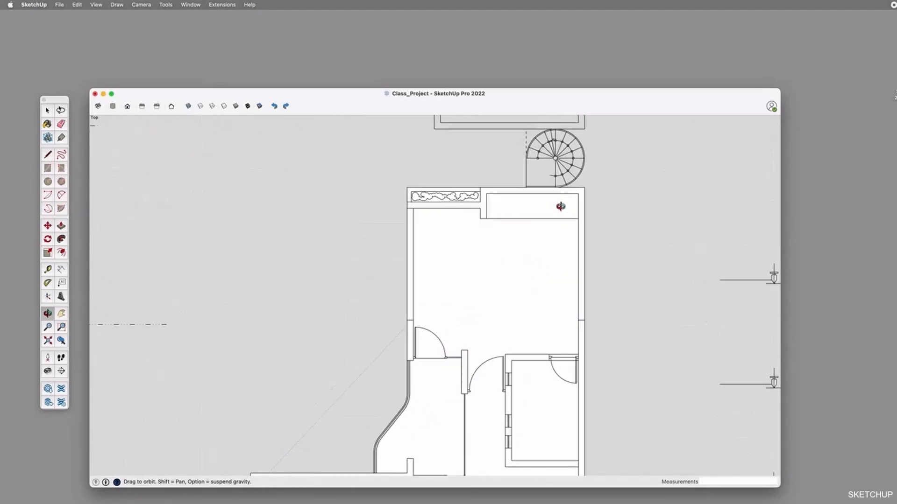
{"action": "key", "text": "space"}
{"action": "left_click", "coordinate": [495, 193]}
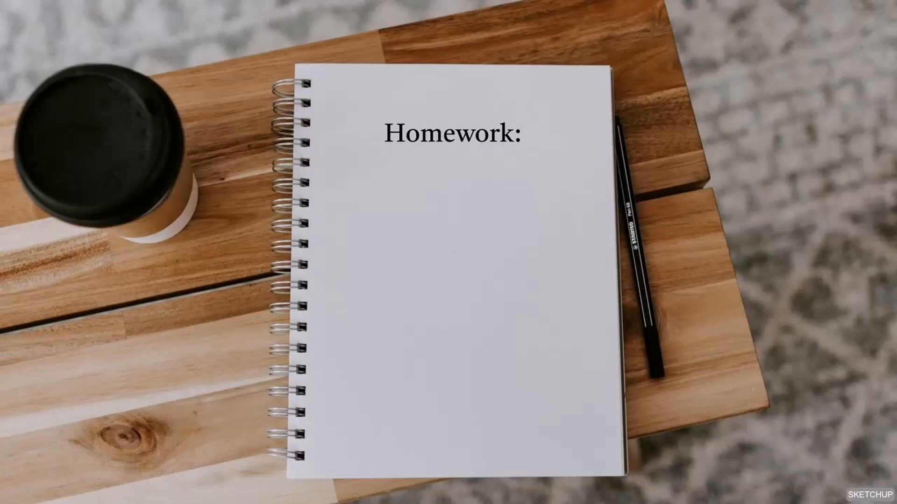
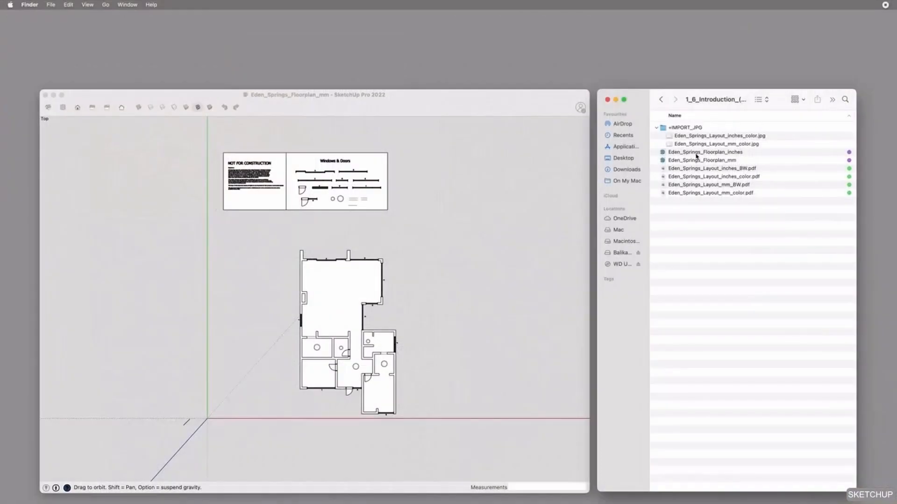
Compare the Eden_Springs_Floorplan_inches and Eden_Springs_Floorplan_mm files in the Finder folder
{"action": "left_click", "coordinate": [696, 154]}
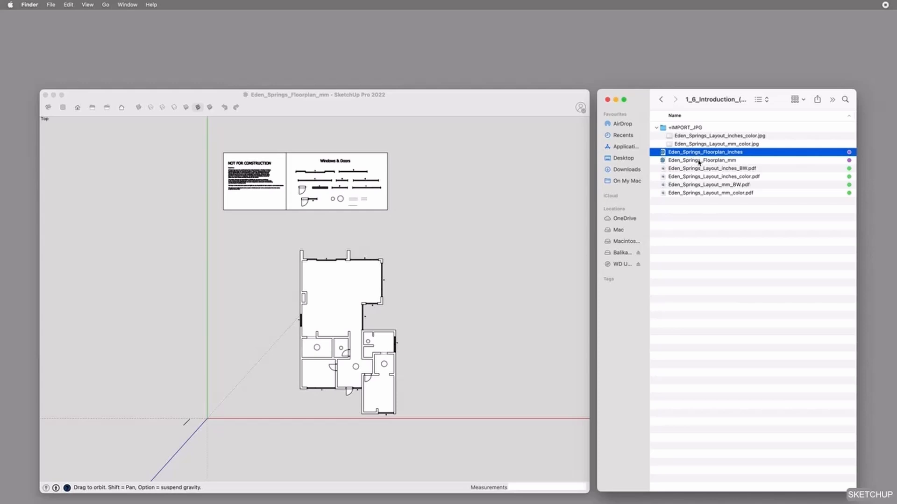
{"action": "left_click", "coordinate": [738, 163]}
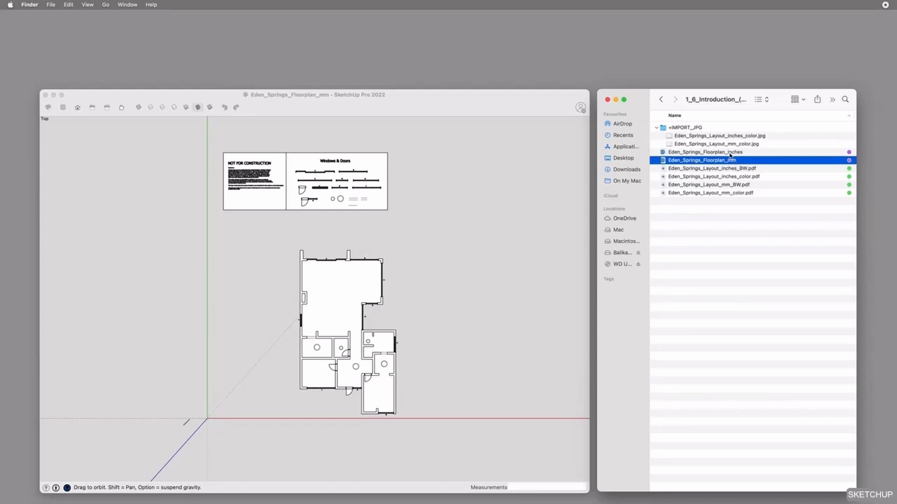
{"action": "left_click", "coordinate": [729, 154]}
{"action": "left_click", "coordinate": [731, 160]}
{"action": "left_click", "coordinate": [730, 156]}
{"action": "left_click", "coordinate": [731, 161]}
{"action": "left_click", "coordinate": [736, 152]}
{"action": "left_click", "coordinate": [729, 160]}
Switch to SketchUp and check whether windows F and E in the floor plan are separate groups, trying Move on window E
{"action": "left_click", "coordinate": [455, 218]}
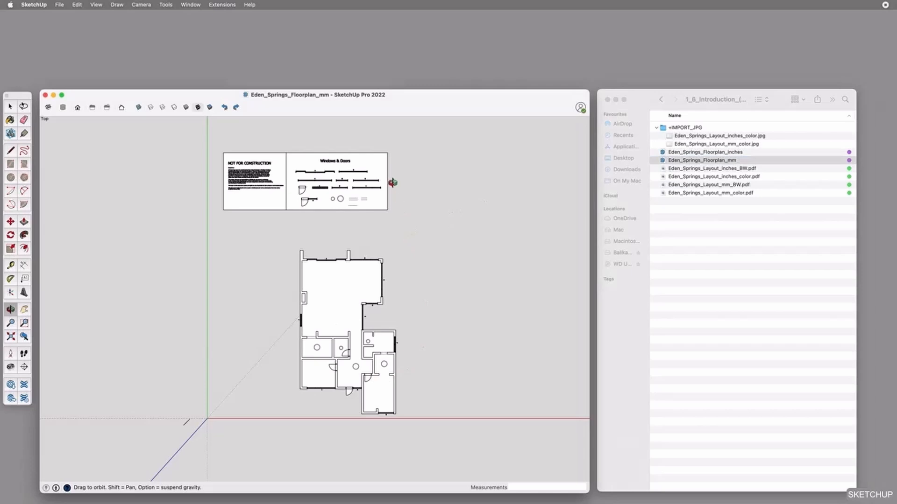
{"action": "scroll", "coordinate": [354, 341], "scroll_direction": "up", "scroll_amount": 10}
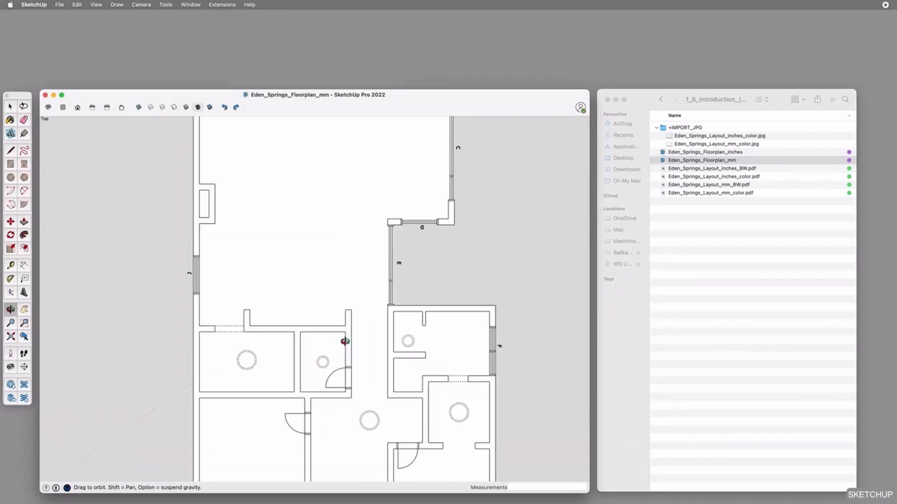
{"action": "key", "text": "space"}
{"action": "left_click", "coordinate": [529, 348]}
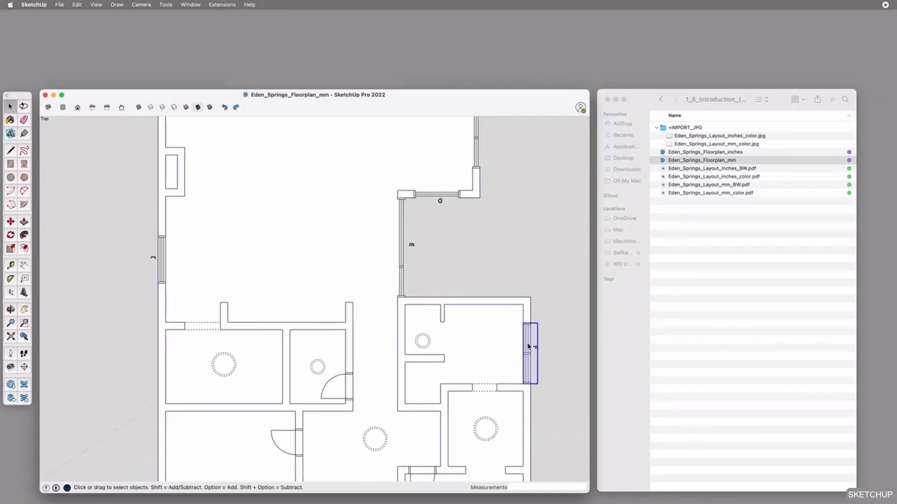
{"action": "left_click", "coordinate": [402, 254]}
{"action": "key", "text": "m"}
{"action": "left_click", "coordinate": [402, 256]}
{"action": "key", "text": "Escape"}
Inspect the floor plan's wall group and try Move on window F beside the bathroom, leaving nothing selected
{"action": "key", "text": "space"}
{"action": "left_click", "coordinate": [500, 333]}
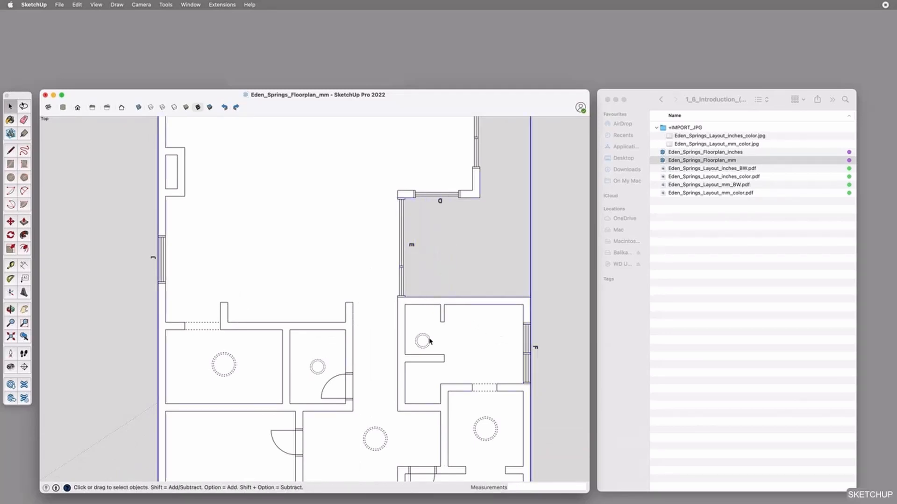
{"action": "left_click", "coordinate": [531, 350]}
{"action": "key", "text": "m"}
{"action": "left_click", "coordinate": [529, 349]}
{"action": "key", "text": "Escape"}
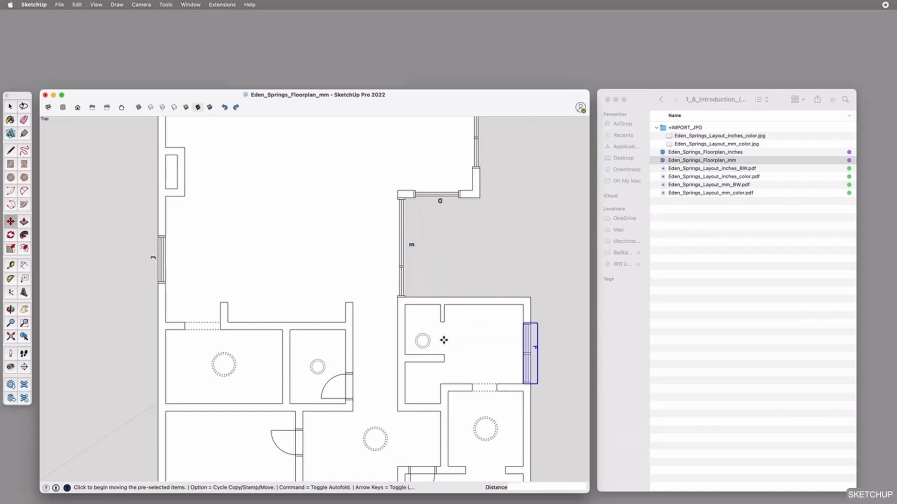
{"action": "key", "text": "space"}
{"action": "left_click", "coordinate": [456, 304]}
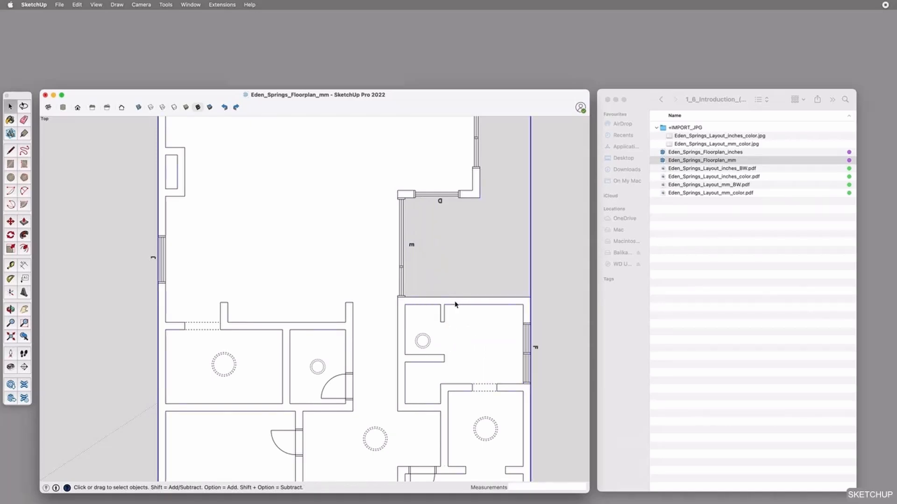
{"action": "left_click", "coordinate": [554, 294]}
{"action": "scroll", "coordinate": [476, 312], "scroll_direction": "down", "scroll_amount": 3}
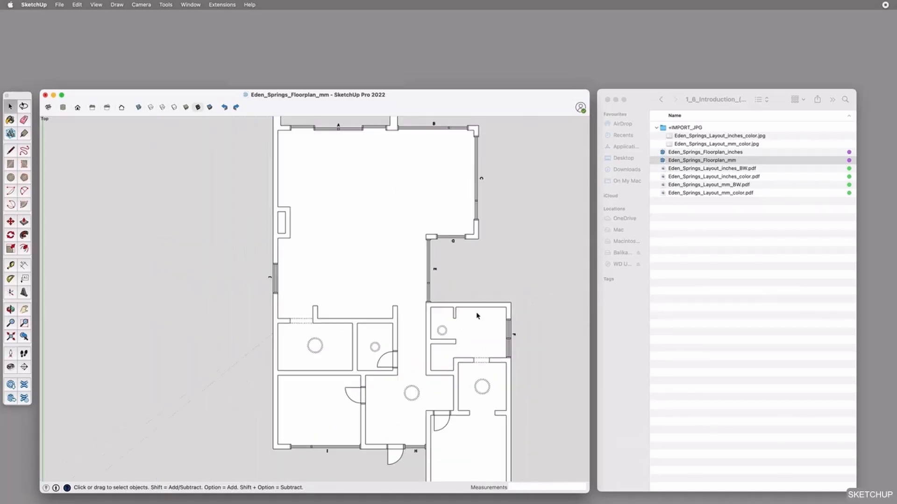
Preview Eden_Springs_Layout_mm_color.pdf in Finder and look through its floor plan and spatial plan pages
{"action": "left_click", "coordinate": [744, 177]}
{"action": "left_click", "coordinate": [740, 193]}
{"action": "key", "text": "space"}
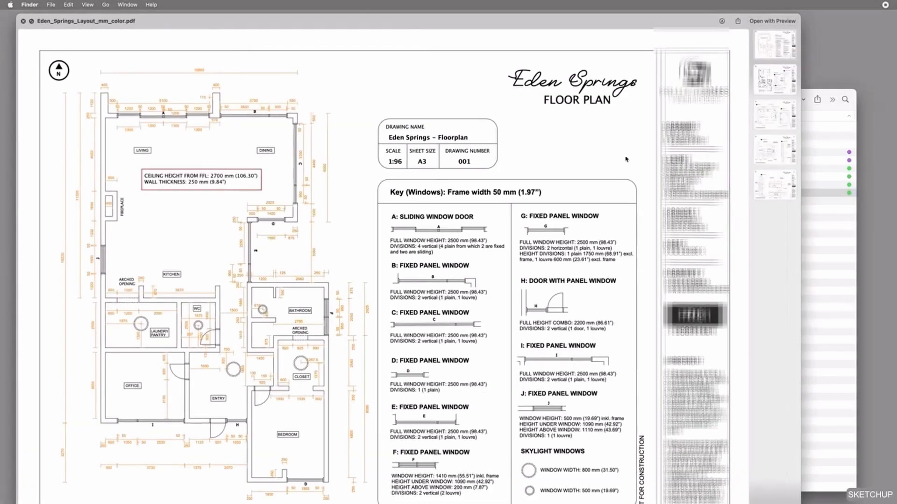
{"action": "scroll", "coordinate": [624, 160], "scroll_direction": "down", "scroll_amount": 10}
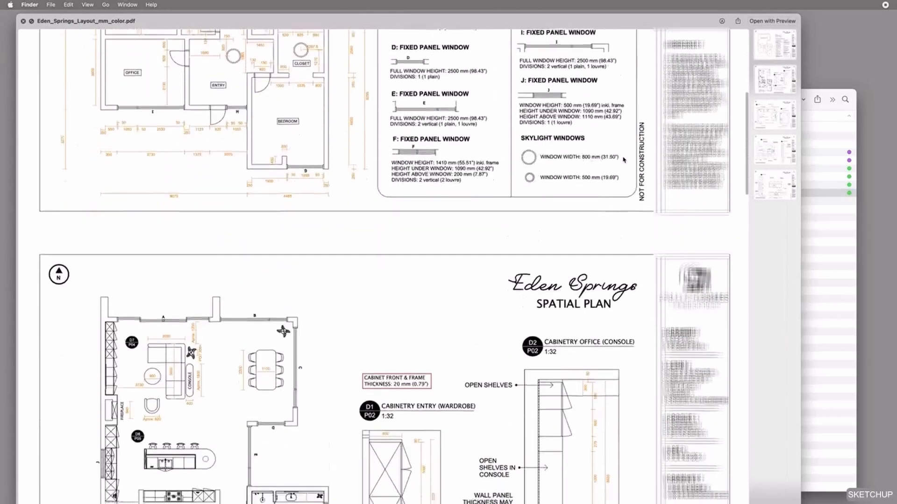
{"action": "scroll", "coordinate": [624, 160], "scroll_direction": "down", "scroll_amount": 5}
{"action": "scroll", "coordinate": [623, 160], "scroll_direction": "up", "scroll_amount": 15}
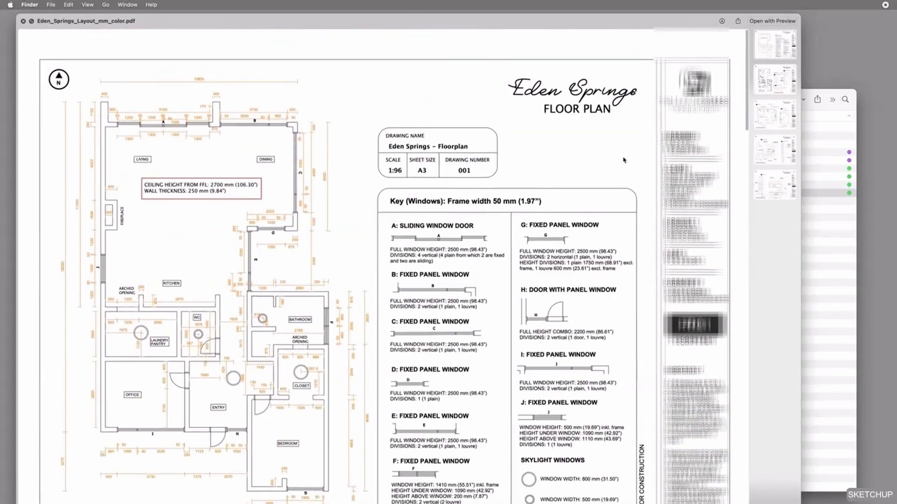
{"action": "key", "text": "space"}
{"action": "left_click", "coordinate": [743, 258]}
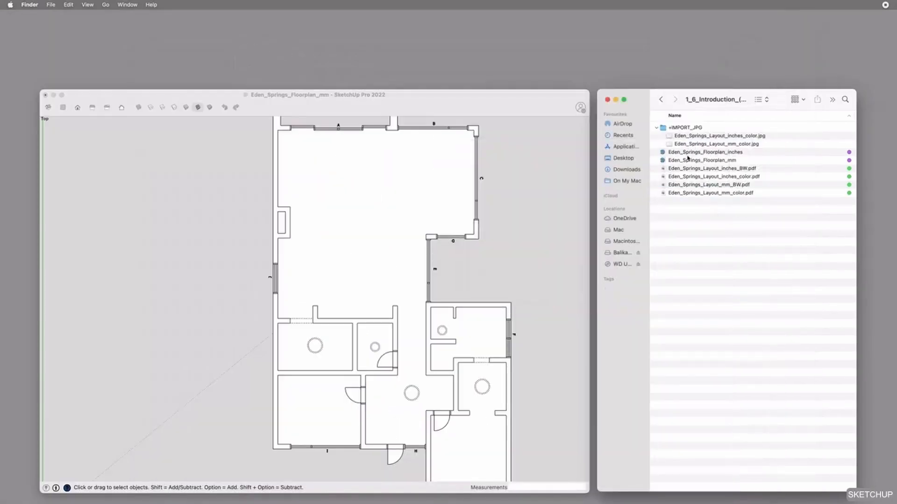
Preview Eden_Springs_Layout_inches_color.jpg from the +IMPORT_JPG folder
{"action": "left_click", "coordinate": [693, 129]}
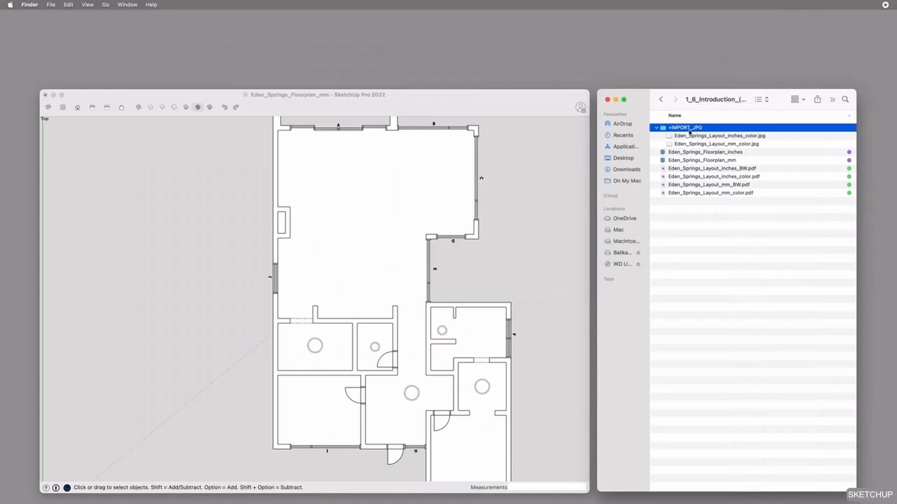
{"action": "left_click", "coordinate": [715, 136]}
{"action": "key", "text": "space"}
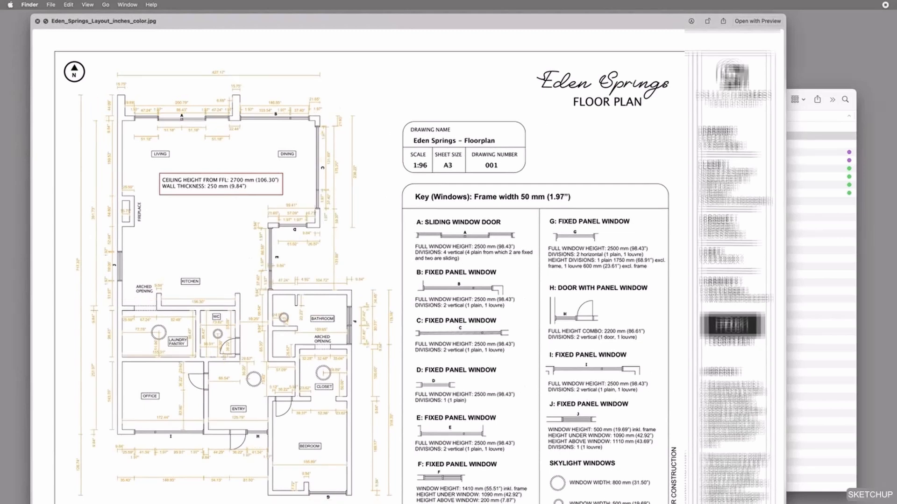
{"action": "key", "text": "space"}
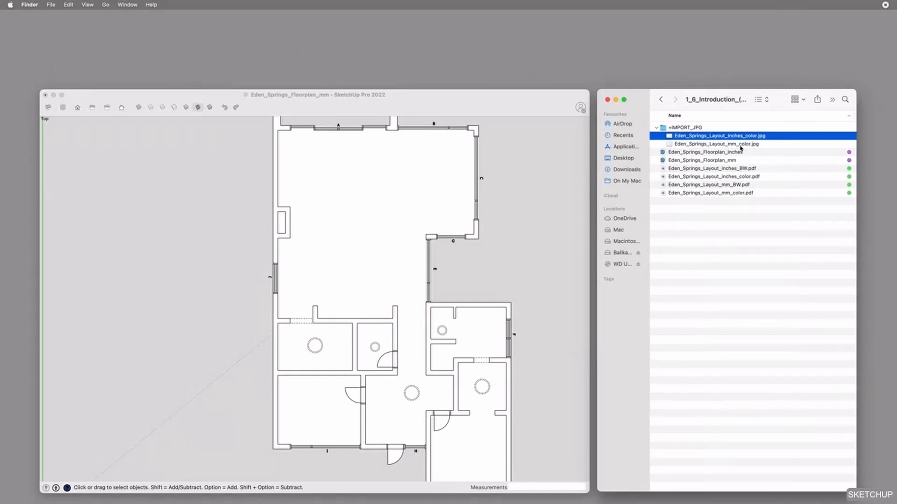
{"action": "left_click", "coordinate": [491, 232]}
{"action": "key", "text": "t"}
{"action": "left_click", "coordinate": [273, 174]}
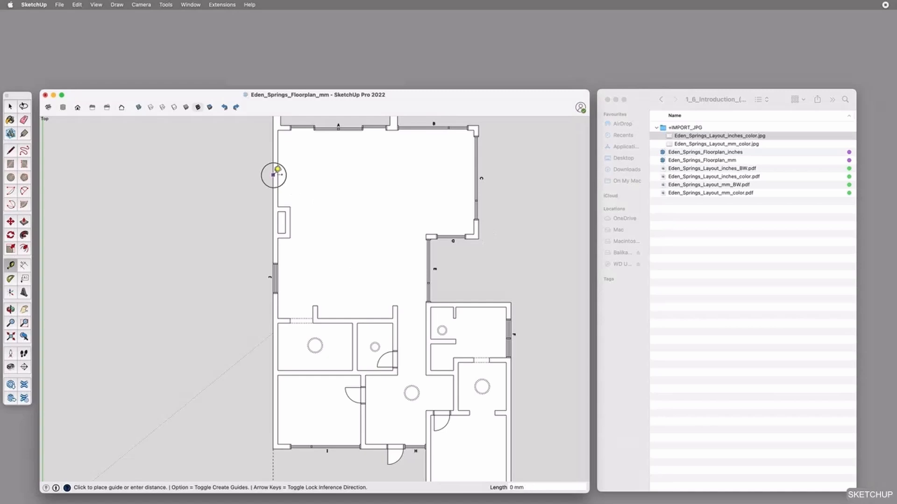
{"action": "key", "text": "Escape"}
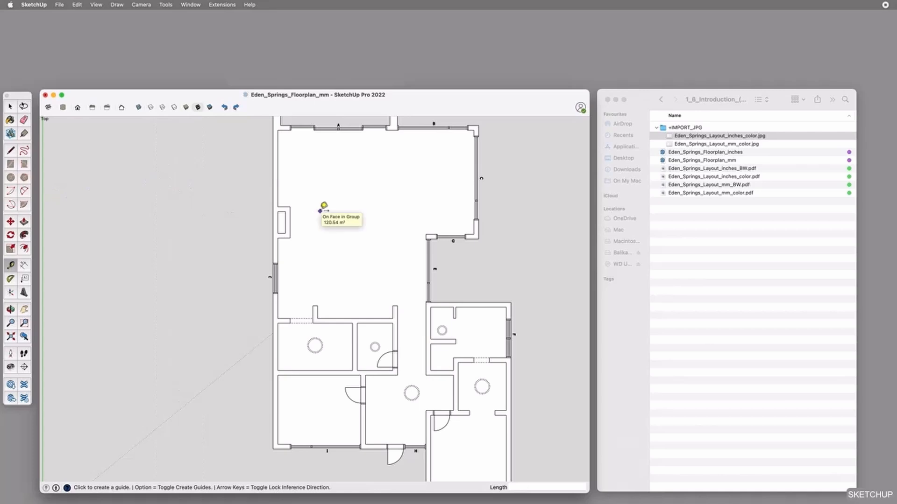
{"action": "scroll", "coordinate": [419, 204], "scroll_direction": "down", "scroll_amount": 2}
{"action": "key", "text": "space"}
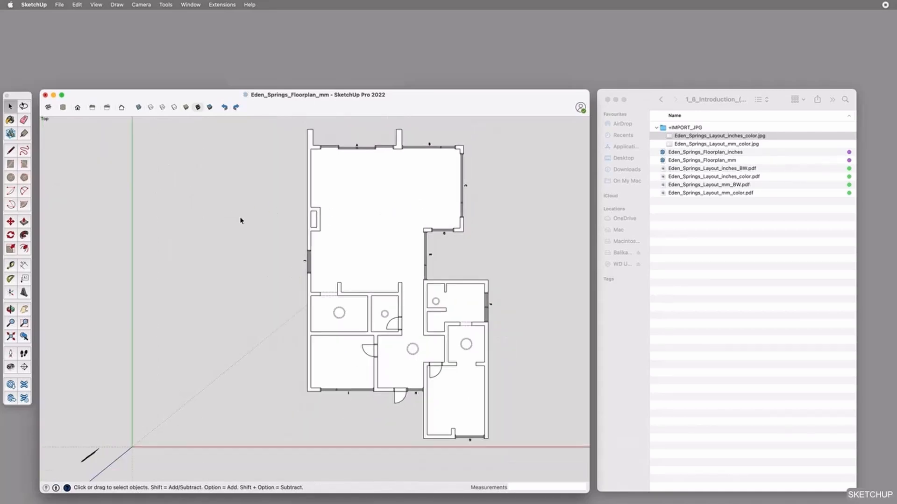
Start an import in the untitled SketchUp model from the +IMPORT_JPG folder with the format set to All Supported Image Types
{"action": "left_click", "coordinate": [685, 220]}
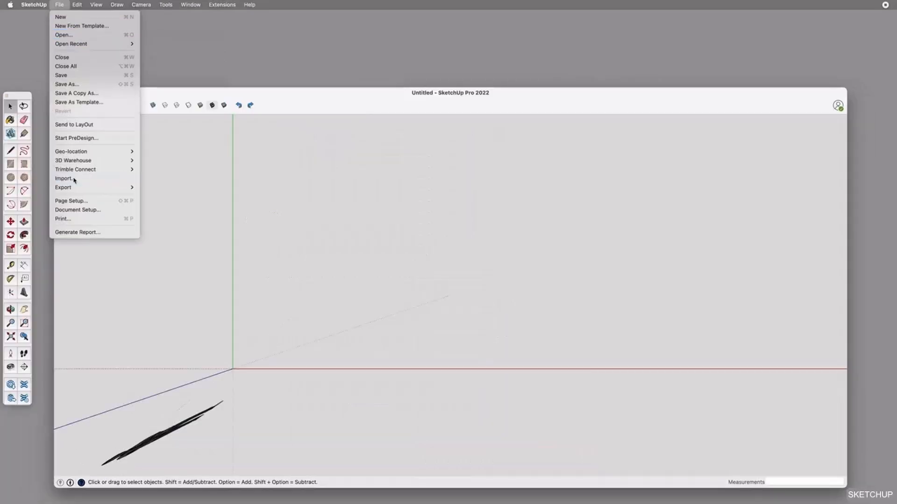
{"action": "left_click", "coordinate": [75, 181]}
{"action": "double_click", "coordinate": [380, 259]}
{"action": "double_click", "coordinate": [405, 236]}
{"action": "double_click", "coordinate": [396, 219]}
{"action": "left_click", "coordinate": [474, 358]}
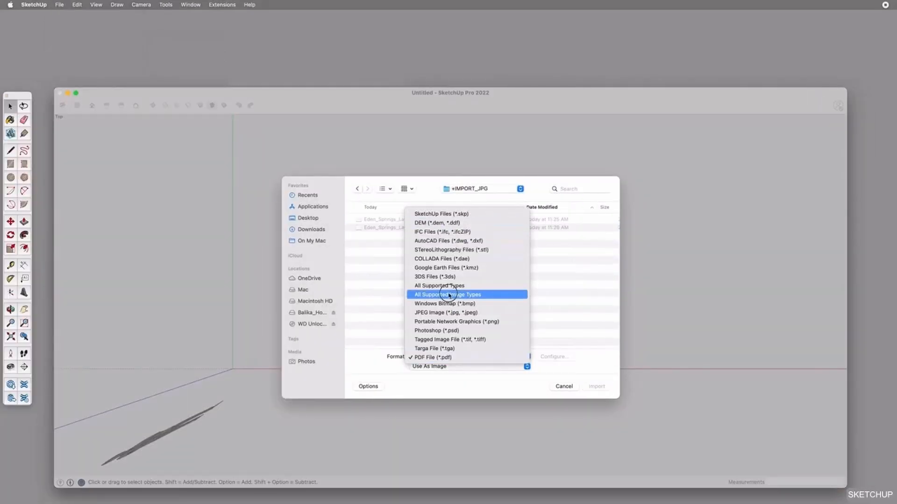
Import Eden_Springs_Layout_mm_color.jpg as an image of about 12.5 m² with its lower corner on the origin
{"action": "left_click", "coordinate": [463, 221]}
{"action": "left_click", "coordinate": [477, 228]}
{"action": "double_click", "coordinate": [487, 234]}
{"action": "left_click", "coordinate": [233, 369]}
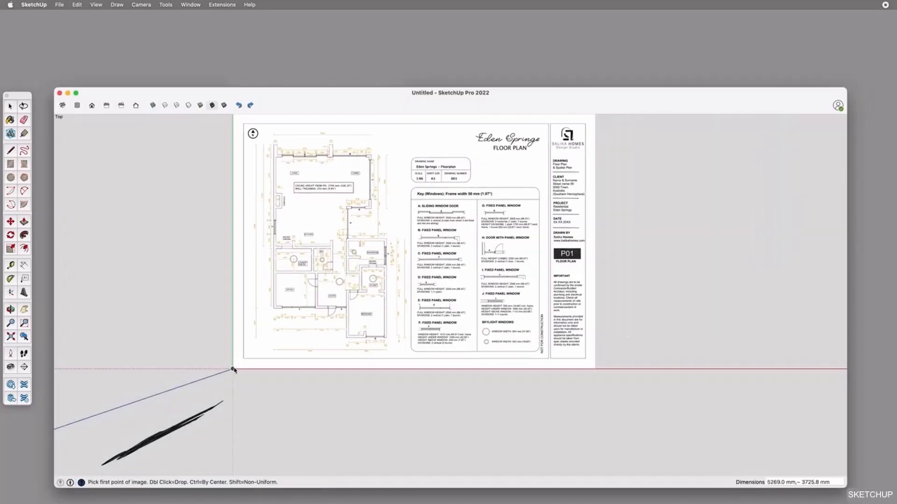
{"action": "left_click", "coordinate": [522, 166]}
Rescale the imported plan with the Tape Measure by setting the dimension line below the bedroom to 4485 mm
{"action": "key", "text": "t"}
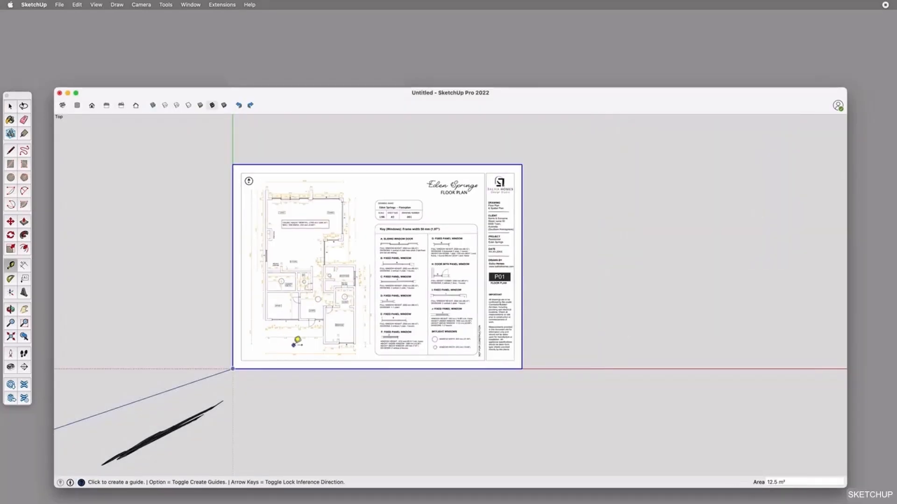
{"action": "scroll", "coordinate": [296, 341], "scroll_direction": "up", "scroll_amount": 10}
{"action": "left_click", "coordinate": [278, 318]}
{"action": "scroll", "coordinate": [279, 319], "scroll_direction": "down", "scroll_amount": 5}
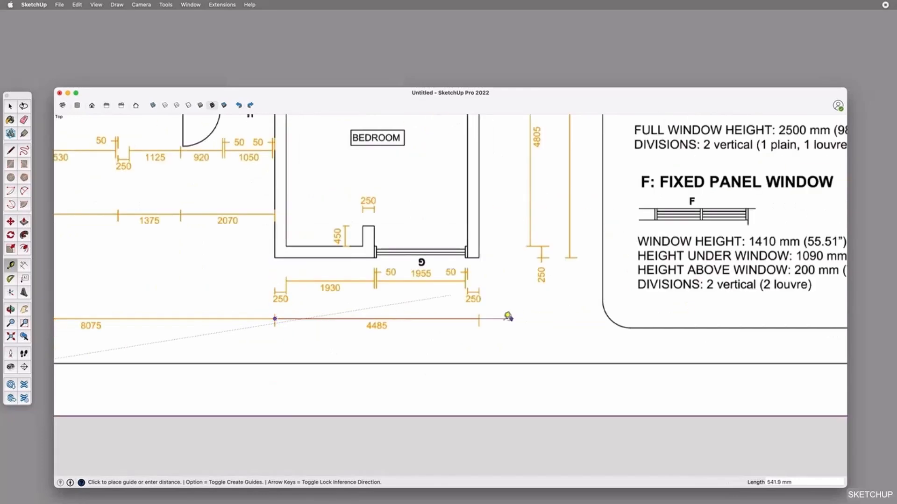
{"action": "scroll", "coordinate": [506, 314], "scroll_direction": "up", "scroll_amount": 5}
{"action": "scroll", "coordinate": [475, 297], "scroll_direction": "down", "scroll_amount": 3}
{"action": "left_click", "coordinate": [476, 296]}
{"action": "type", "text": "4485"}
{"action": "key", "text": "Return"}
{"action": "key", "text": "Return"}
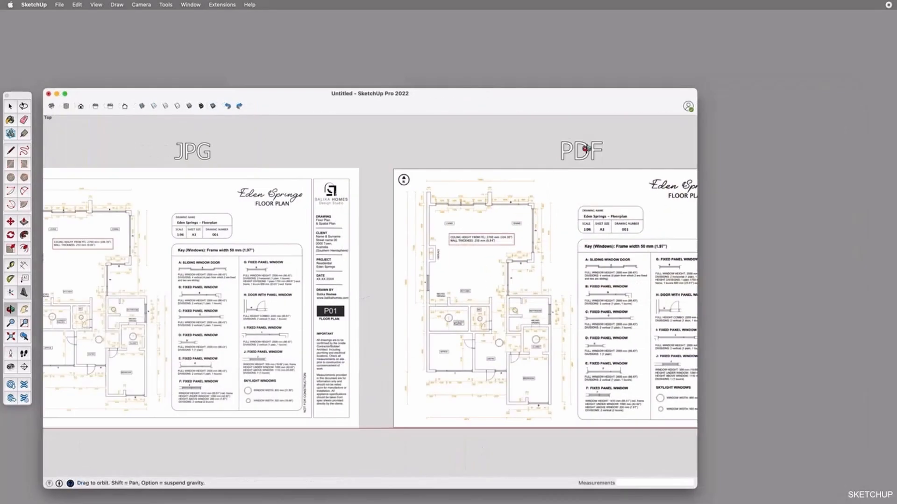
Compare the sharpness of the JPG and PDF floor plan images and review the OpenGL maximum texture size preference
{"action": "scroll", "coordinate": [467, 316], "scroll_direction": "up", "scroll_amount": 5}
{"action": "scroll", "coordinate": [395, 241], "scroll_direction": "down", "scroll_amount": 5}
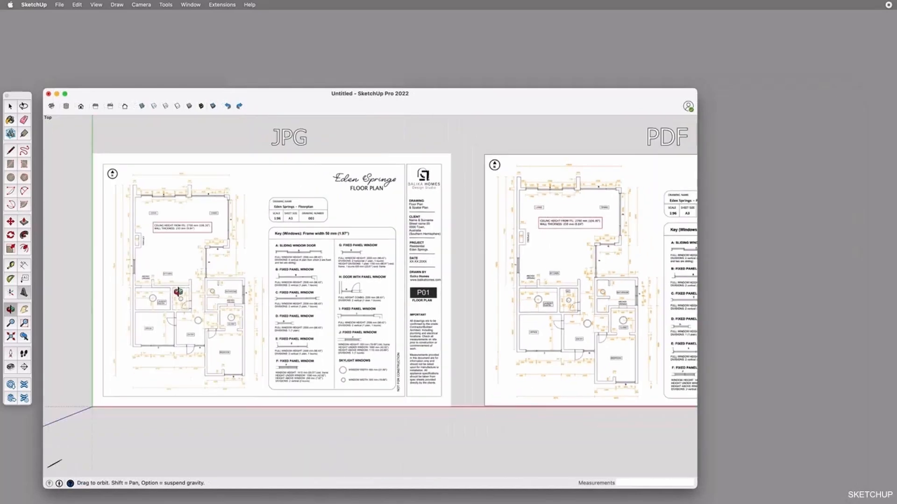
{"action": "scroll", "coordinate": [179, 291], "scroll_direction": "up", "scroll_amount": 5}
{"action": "scroll", "coordinate": [376, 291], "scroll_direction": "down", "scroll_amount": 3}
{"action": "scroll", "coordinate": [374, 293], "scroll_direction": "down", "scroll_amount": 4}
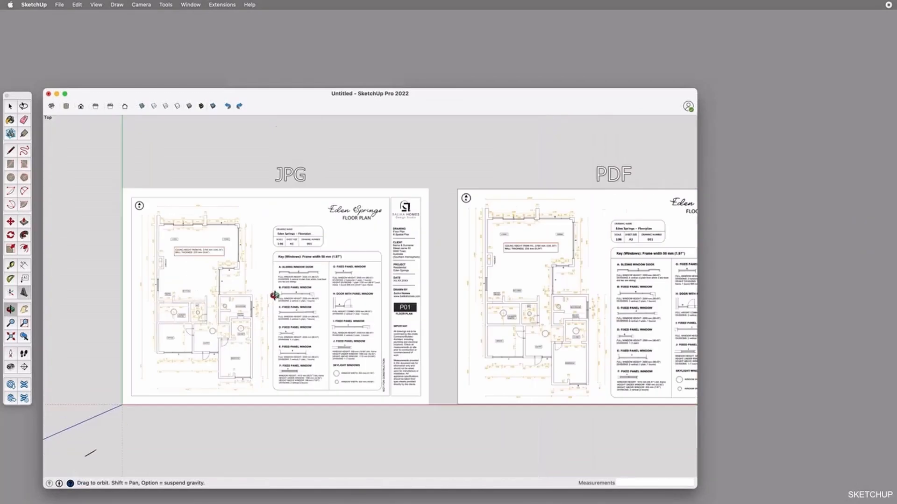
{"action": "left_click", "coordinate": [40, 5]}
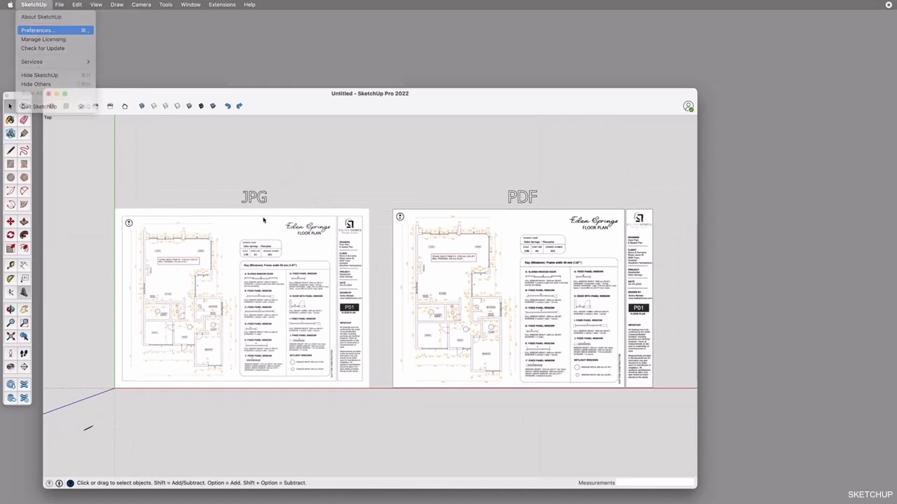
{"action": "left_click", "coordinate": [38, 30]}
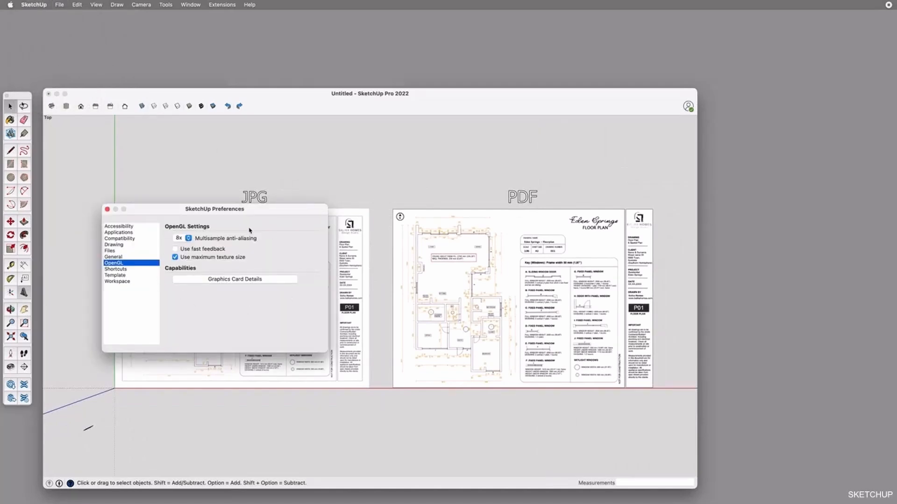
{"action": "left_click", "coordinate": [107, 210]}
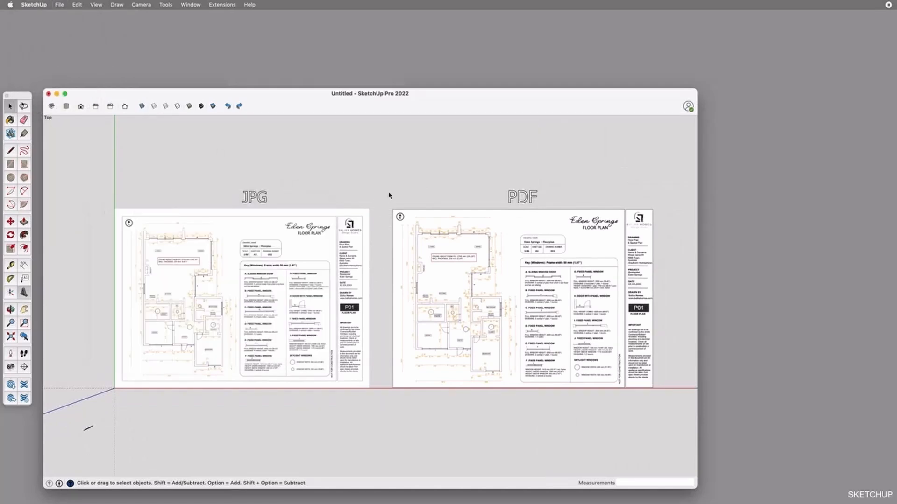
{"action": "scroll", "coordinate": [463, 266], "scroll_direction": "up", "scroll_amount": 5}
{"action": "scroll", "coordinate": [411, 256], "scroll_direction": "down", "scroll_amount": 5}
{"action": "scroll", "coordinate": [253, 258], "scroll_direction": "up", "scroll_amount": 2}
{"action": "scroll", "coordinate": [253, 259], "scroll_direction": "up", "scroll_amount": 3}
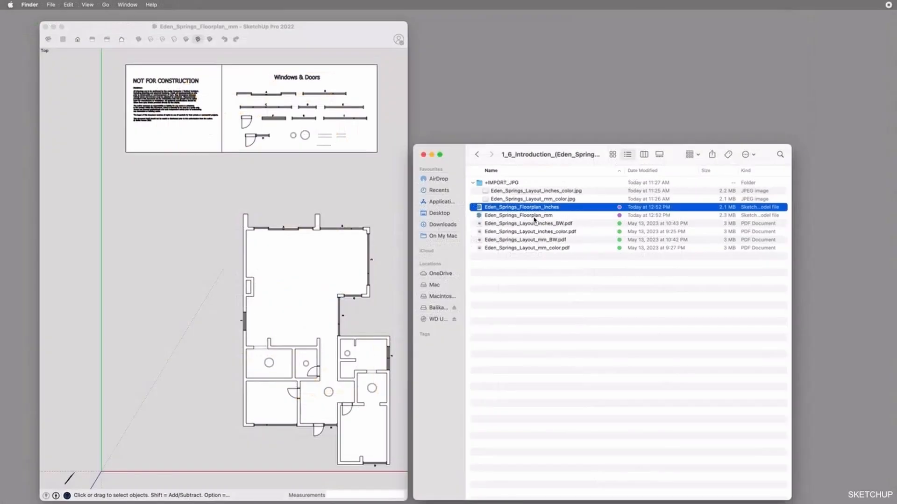
Review the windows and rooms in the Eden_Springs_Floorplan_mm model and locate its file in the Finder folder
{"action": "left_click", "coordinate": [300, 302]}
{"action": "left_click", "coordinate": [292, 228]}
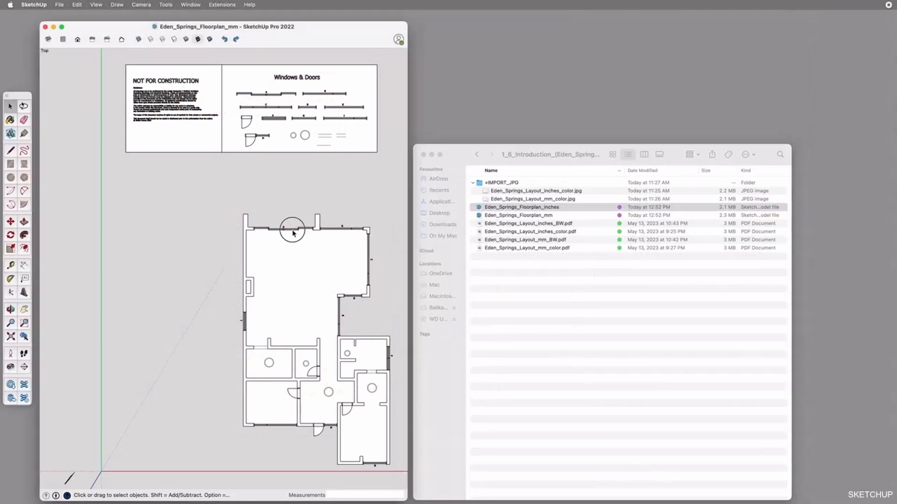
{"action": "left_click", "coordinate": [314, 373]}
{"action": "left_click", "coordinate": [320, 355]}
{"action": "left_click", "coordinate": [387, 362]}
{"action": "left_click", "coordinate": [396, 309]}
{"action": "left_click", "coordinate": [512, 216]}
{"action": "left_click", "coordinate": [537, 215]}
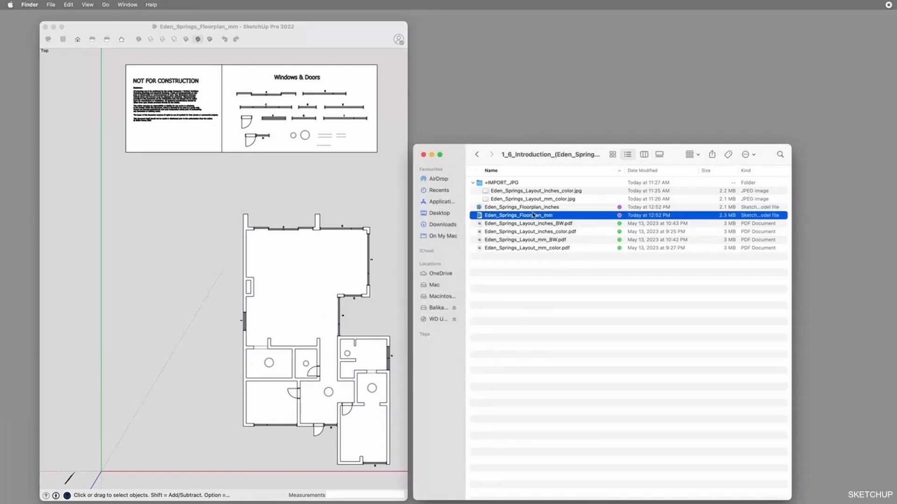
{"action": "left_click", "coordinate": [283, 176]}
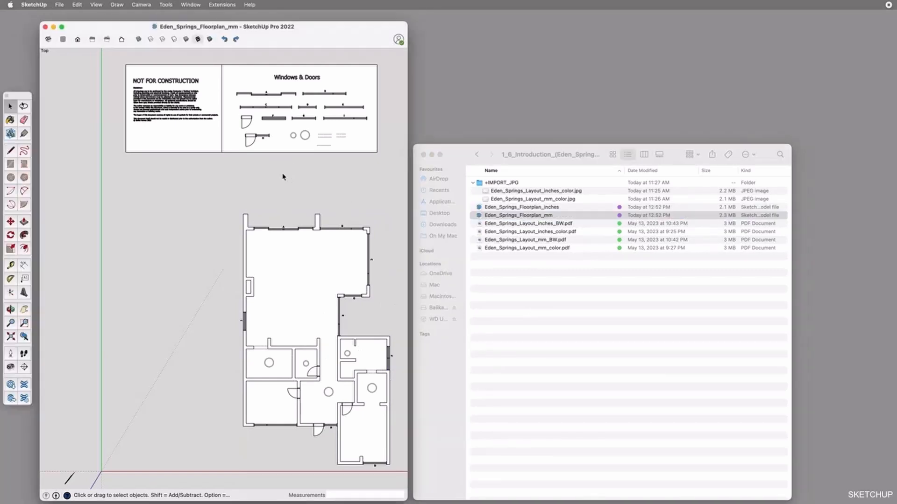
{"action": "left_click_drag", "start_coordinate": [247, 43], "coordinate": [249, 43]}
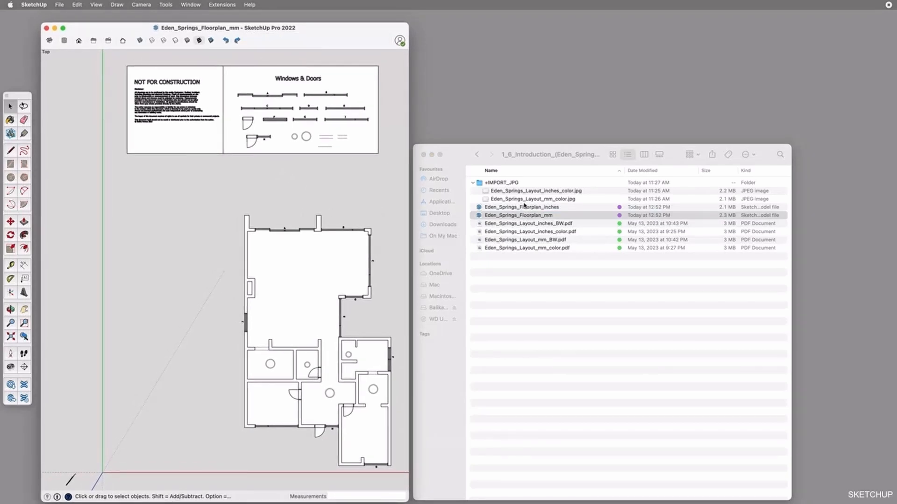
Compare the millimetre and inch color layout JPG files in the +IMPORT_JPG folder
{"action": "left_click", "coordinate": [496, 201]}
{"action": "left_click", "coordinate": [533, 202]}
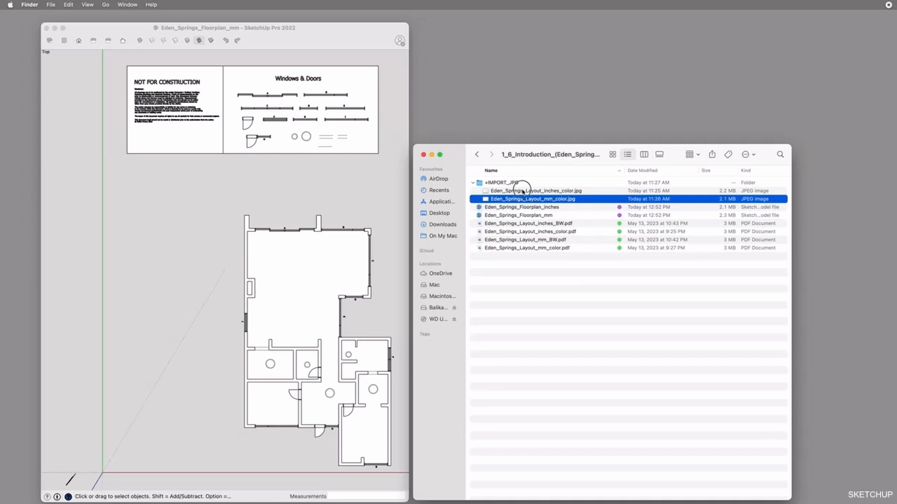
{"action": "left_click", "coordinate": [522, 191]}
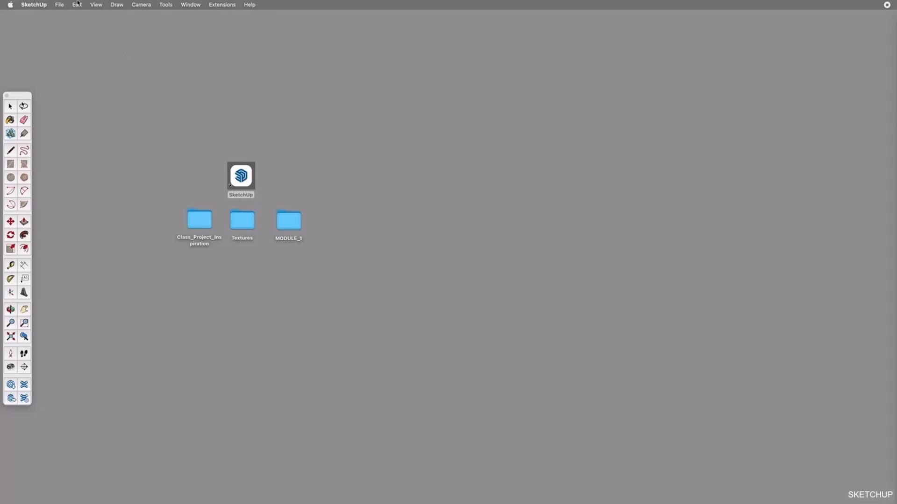
Create a new model from the Interiors Millimeters template and fit its window on the desktop
{"action": "left_click", "coordinate": [60, 9]}
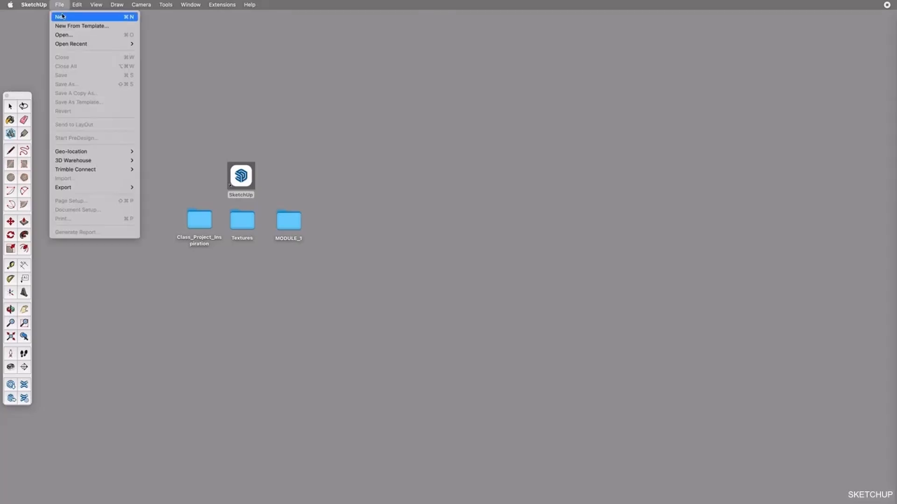
{"action": "left_click", "coordinate": [67, 18]}
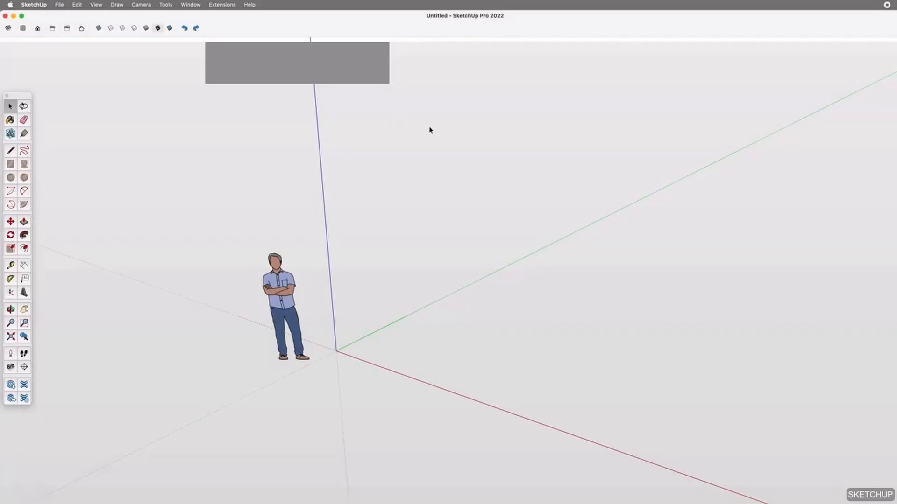
{"action": "left_click", "coordinate": [59, 5]}
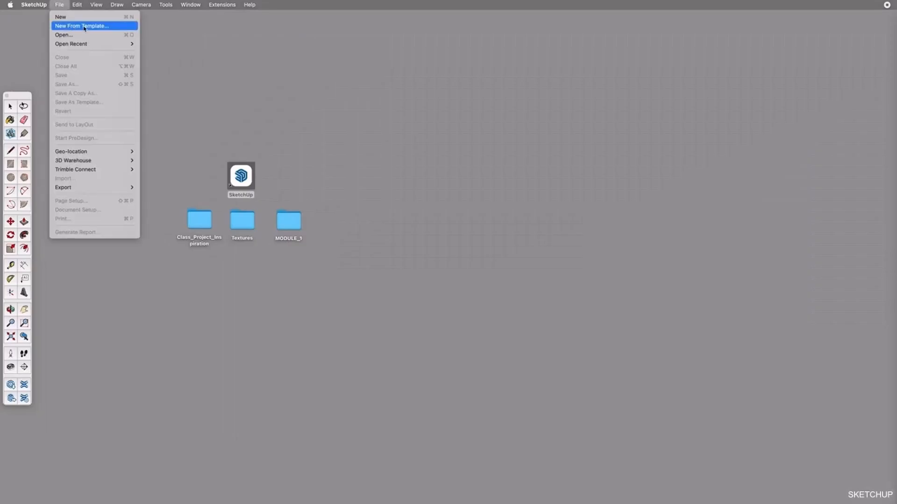
{"action": "left_click", "coordinate": [85, 26]}
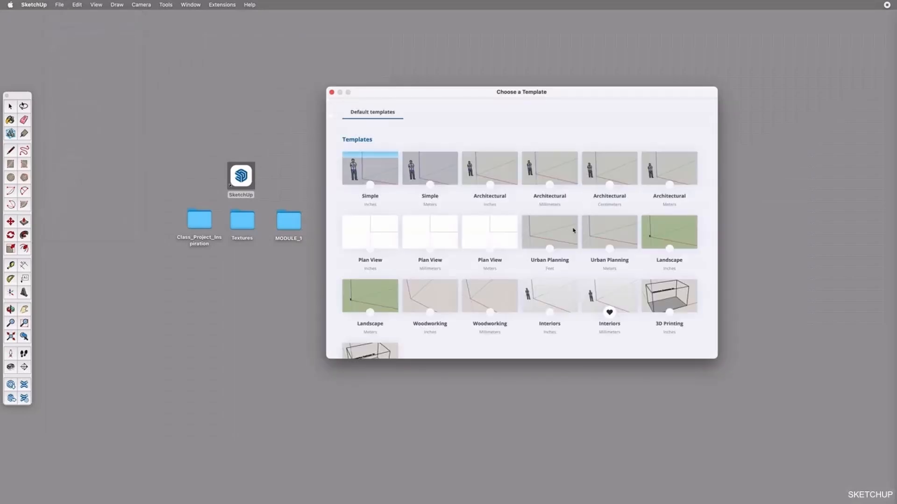
{"action": "scroll", "coordinate": [556, 274], "scroll_direction": "down", "scroll_amount": 1}
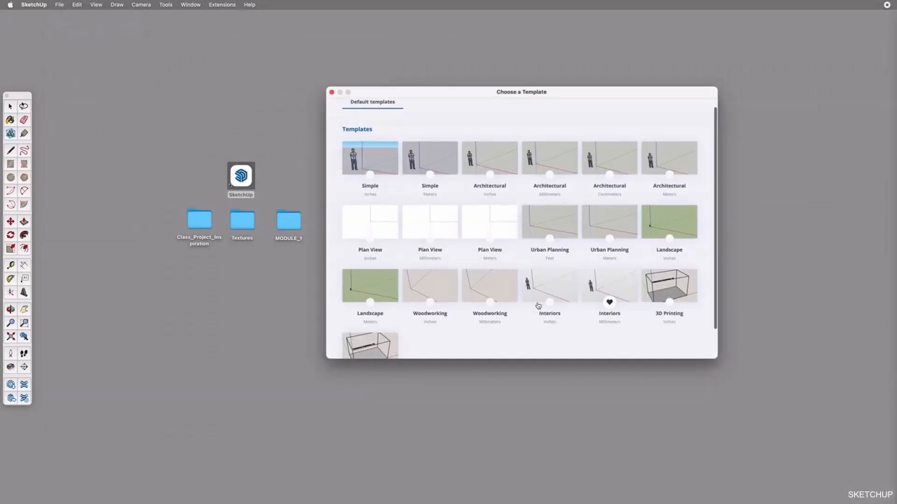
{"action": "left_click", "coordinate": [602, 288]}
{"action": "mouse_move", "coordinate": [896, 503]}
{"action": "left_mouse_down"}
{"action": "mouse_move", "coordinate": [688, 421]}
{"action": "mouse_move", "coordinate": [695, 426]}
{"action": "left_mouse_up"}
{"action": "mouse_move", "coordinate": [415, 19]}
{"action": "left_mouse_down"}
{"action": "mouse_move", "coordinate": [513, 95]}
{"action": "mouse_move", "coordinate": [478, 56]}
{"action": "left_mouse_up"}
Save the new model to the Desktop as Class_Eden_Springs
{"action": "key", "text": "t"}
{"action": "key", "text": "super+s"}
{"action": "type", "text": "Class_Eden_Sprin"}
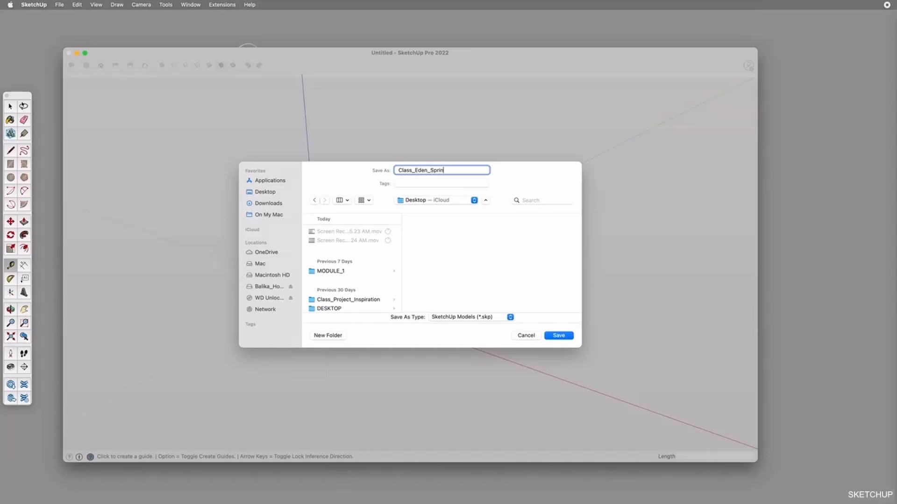
{"action": "key", "text": "Return"}
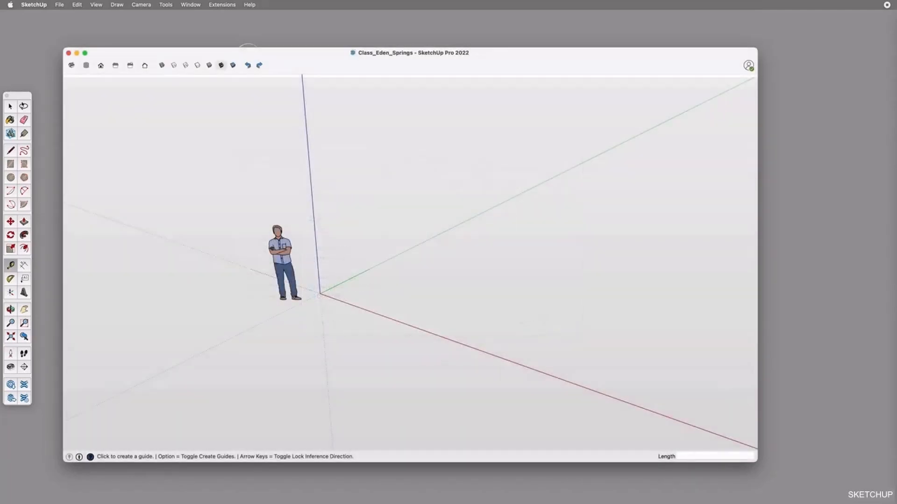
Import Eden_Springs_Layout_mm_color.jpg from the MODULE_1 introduction folder as an image, with its lower corner on the origin
{"action": "left_click", "coordinate": [61, 5]}
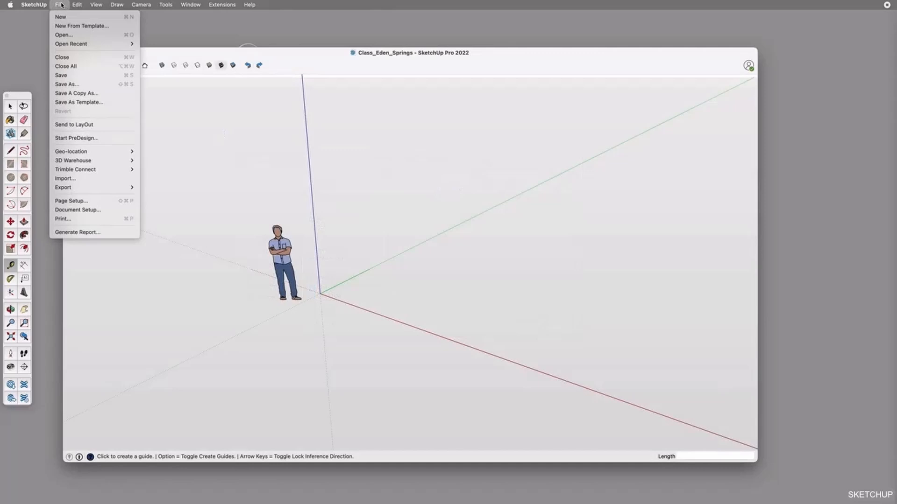
{"action": "left_click", "coordinate": [76, 180]}
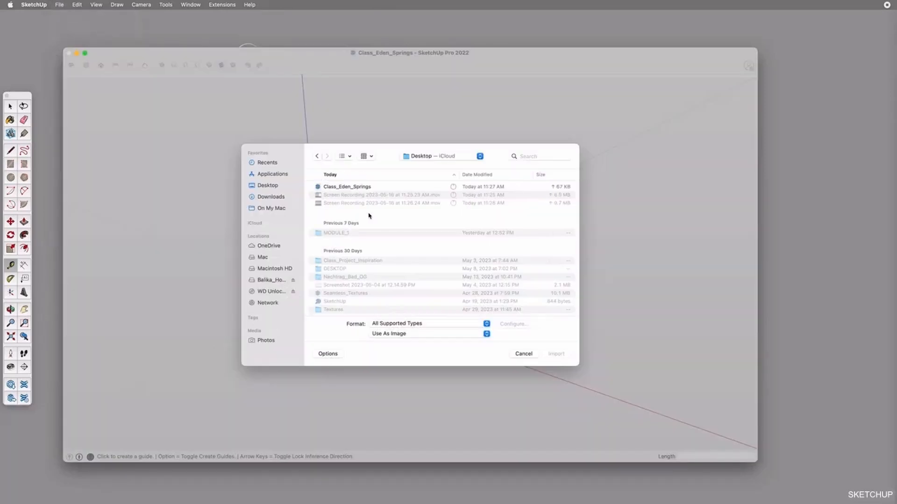
{"action": "double_click", "coordinate": [346, 234]}
{"action": "double_click", "coordinate": [342, 203]}
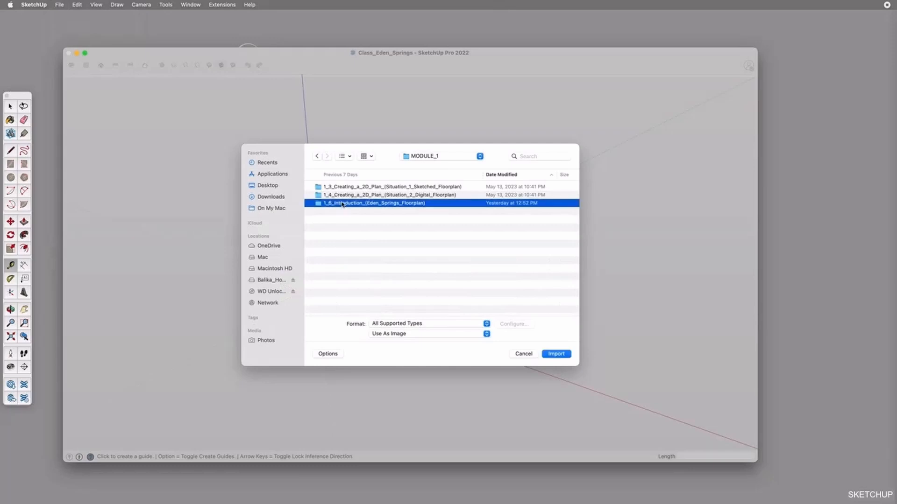
{"action": "double_click", "coordinate": [346, 187]}
{"action": "left_click", "coordinate": [354, 195]}
{"action": "double_click", "coordinate": [395, 195]}
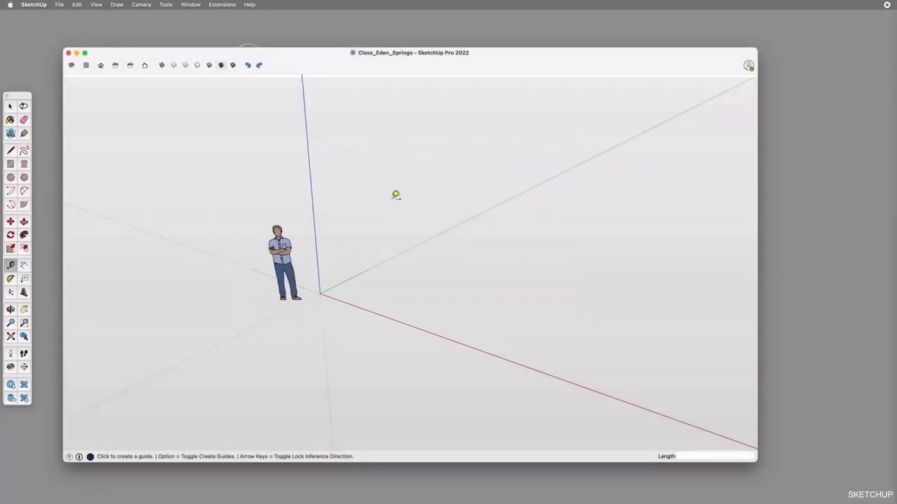
{"action": "left_click", "coordinate": [321, 294]}
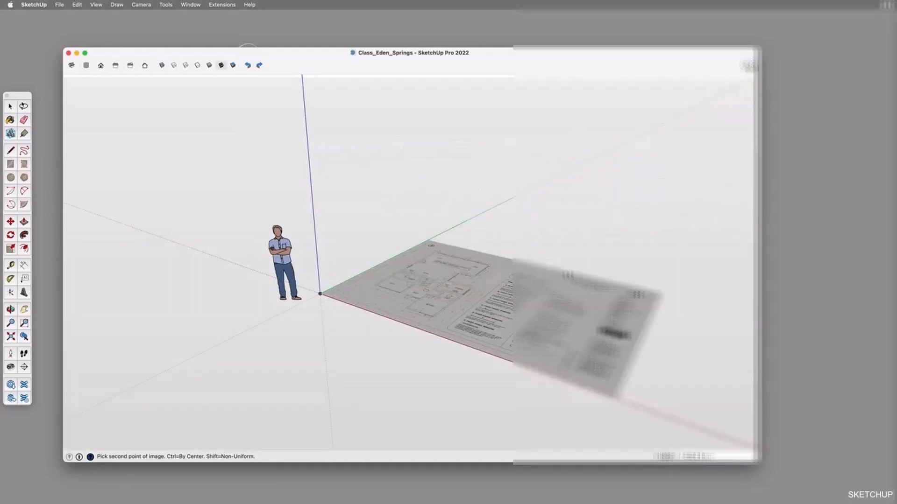
{"action": "left_click", "coordinate": [566, 267]}
Rescale the model with the Tape Measure by setting the dimension line below the bedroom to 4485 mm
{"action": "key", "text": "o"}
{"action": "left_click_drag", "start_coordinate": [342, 259], "coordinate": [484, 296]}
{"action": "scroll", "coordinate": [453, 245], "scroll_direction": "up", "scroll_amount": 10}
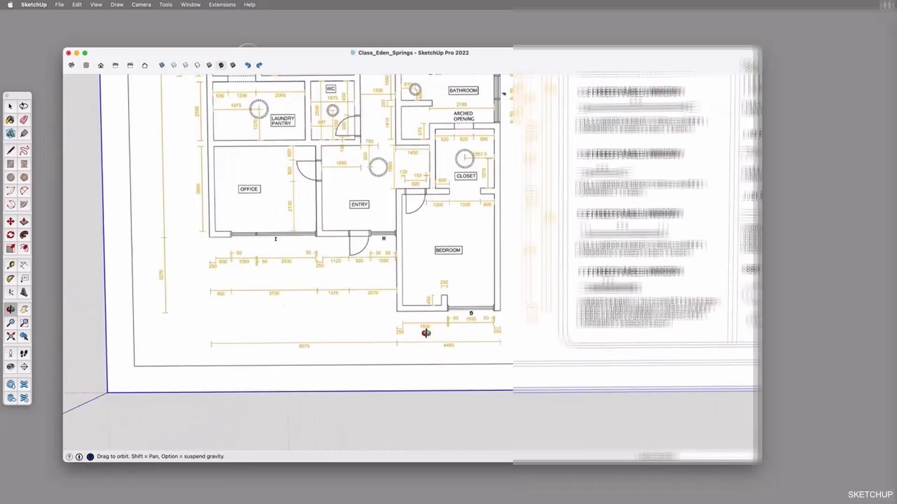
{"action": "key", "text": "t"}
{"action": "scroll", "coordinate": [349, 322], "scroll_direction": "up", "scroll_amount": 3}
{"action": "left_click", "coordinate": [346, 323]}
{"action": "scroll", "coordinate": [346, 322], "scroll_direction": "down", "scroll_amount": 5}
{"action": "scroll", "coordinate": [646, 323], "scroll_direction": "up", "scroll_amount": 5}
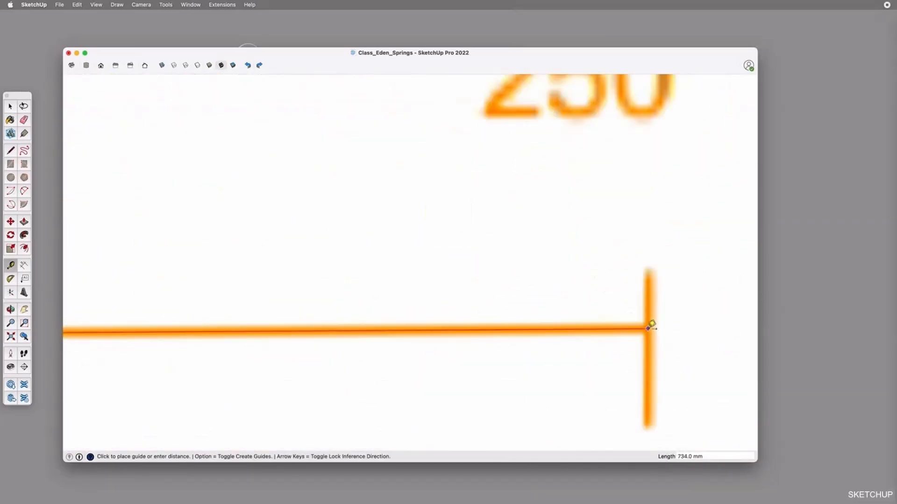
{"action": "left_click", "coordinate": [649, 328]}
{"action": "scroll", "coordinate": [649, 329], "scroll_direction": "down", "scroll_amount": 5}
{"action": "type", "text": "4485"}
{"action": "key", "text": "Return"}
{"action": "left_click", "coordinate": [542, 225]}
{"action": "scroll", "coordinate": [475, 302], "scroll_direction": "down", "scroll_amount": 8}
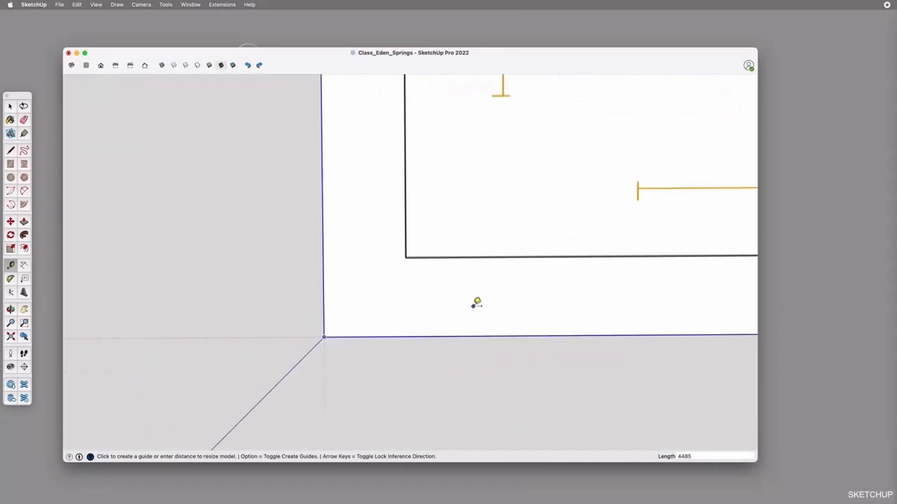
Show the floor plan in the top view with X-ray mode turned on
{"action": "key", "text": "o"}
{"action": "scroll", "coordinate": [421, 304], "scroll_direction": "down", "scroll_amount": 3}
{"action": "scroll", "coordinate": [475, 295], "scroll_direction": "down", "scroll_amount": 4}
{"action": "mouse_move", "coordinate": [400, 301]}
{"action": "left_mouse_down", "text": "shift"}
{"action": "mouse_move", "coordinate": [474, 295]}
{"action": "mouse_move", "coordinate": [444, 320]}
{"action": "mouse_move", "coordinate": [401, 292]}
{"action": "left_mouse_up", "text": "shift"}
{"action": "left_click", "coordinate": [86, 65]}
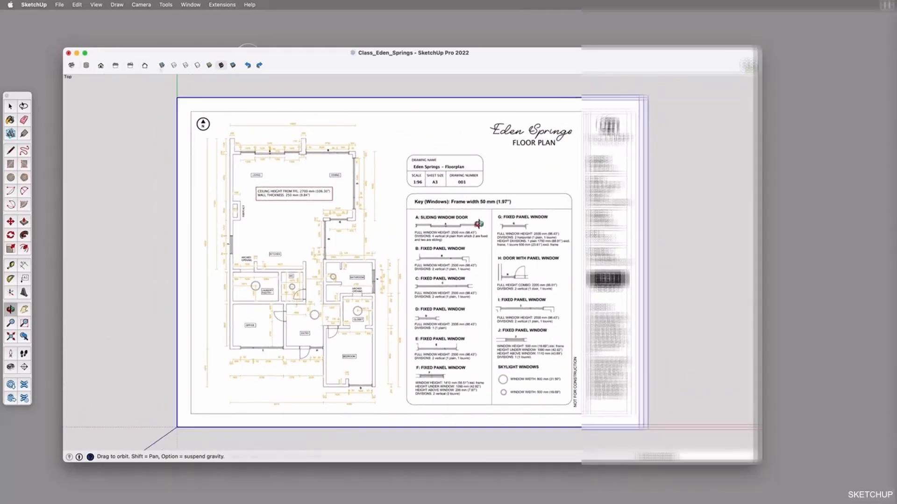
{"action": "key", "text": "space"}
{"action": "left_click", "coordinate": [162, 65]}
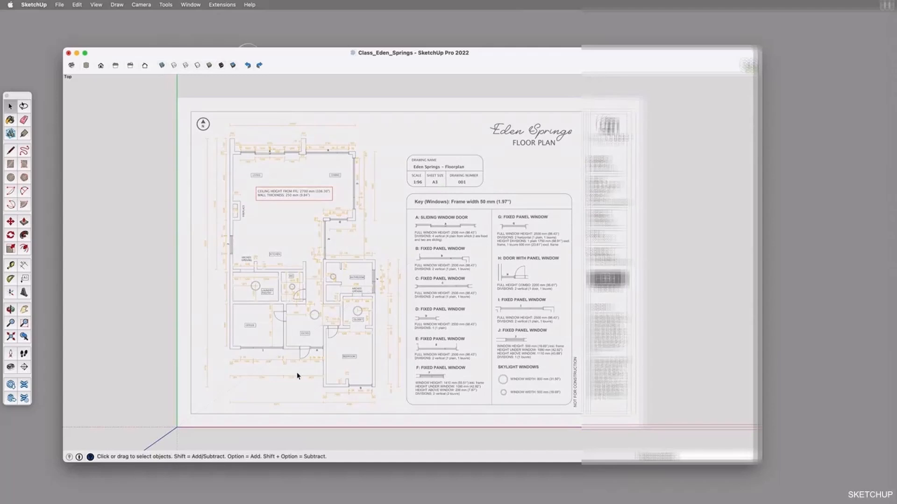
Place a horizontal guide at the lower end of the 3270 dimension line and another 3270 mm above it
{"action": "scroll", "coordinate": [297, 376], "scroll_direction": "up", "scroll_amount": 2}
{"action": "key", "text": "o"}
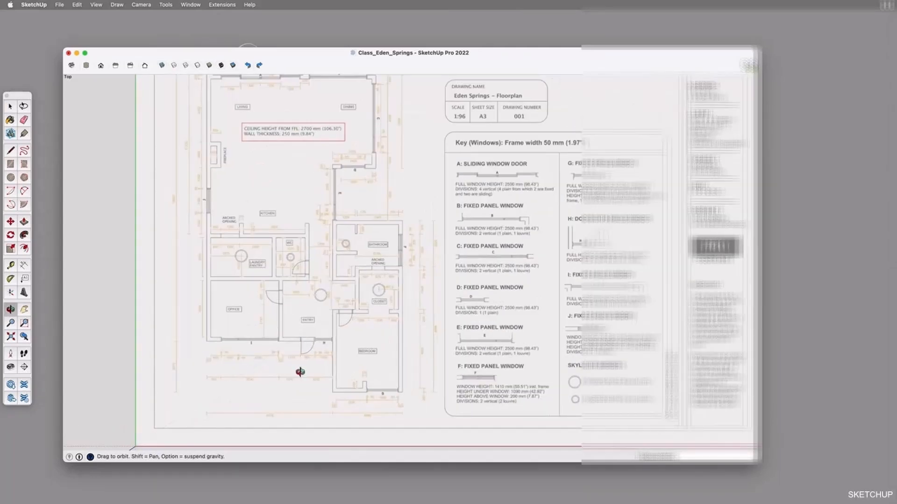
{"action": "scroll", "coordinate": [299, 371], "scroll_direction": "up", "scroll_amount": 5}
{"action": "middle_click_drag", "start_coordinate": [293, 351], "coordinate": [369, 352], "text": "shift"}
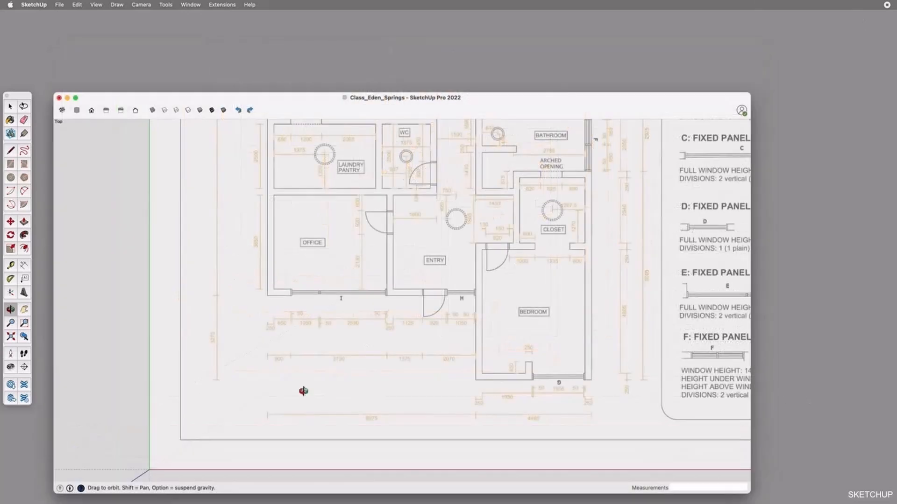
{"action": "key", "text": "t"}
{"action": "left_click", "coordinate": [320, 470]}
{"action": "scroll", "coordinate": [220, 380], "scroll_direction": "up", "scroll_amount": 15}
{"action": "left_click", "coordinate": [232, 363]}
{"action": "left_click", "coordinate": [282, 363]}
{"action": "scroll", "coordinate": [281, 364], "scroll_direction": "down", "scroll_amount": 10}
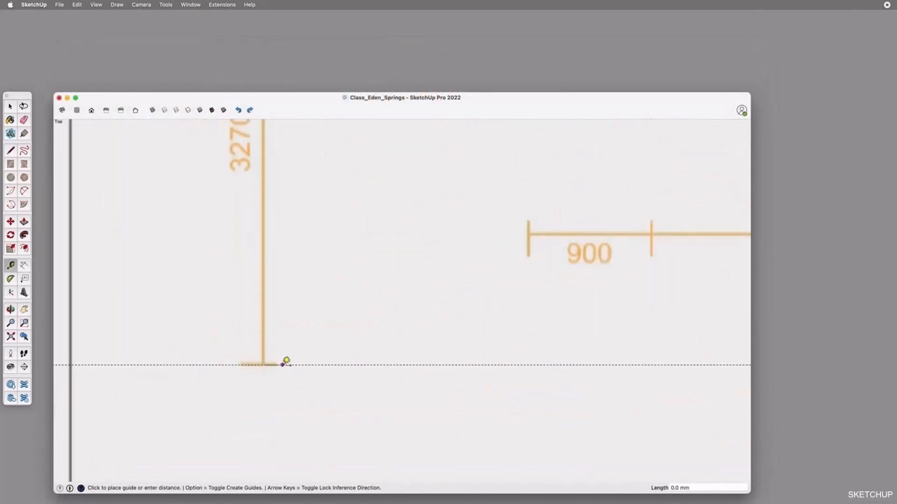
{"action": "type", "text": "3270"}
{"action": "key", "text": "Return"}
Add a horizontal guide at the plan's upper end and vertical guides on the office's outer wall face and 250 mm inside it
{"action": "scroll", "coordinate": [405, 299], "scroll_direction": "down", "scroll_amount": 6}
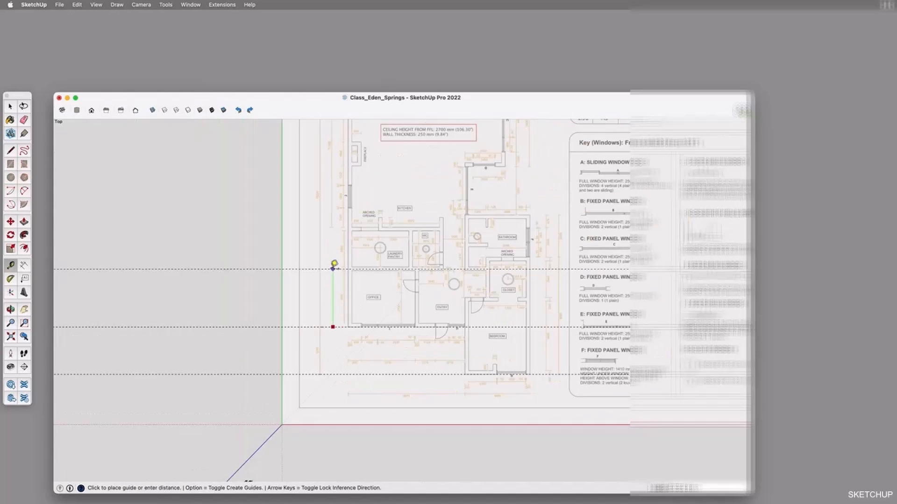
{"action": "scroll", "coordinate": [333, 253], "scroll_direction": "up", "scroll_amount": 4}
{"action": "scroll", "coordinate": [411, 289], "scroll_direction": "down", "scroll_amount": 7}
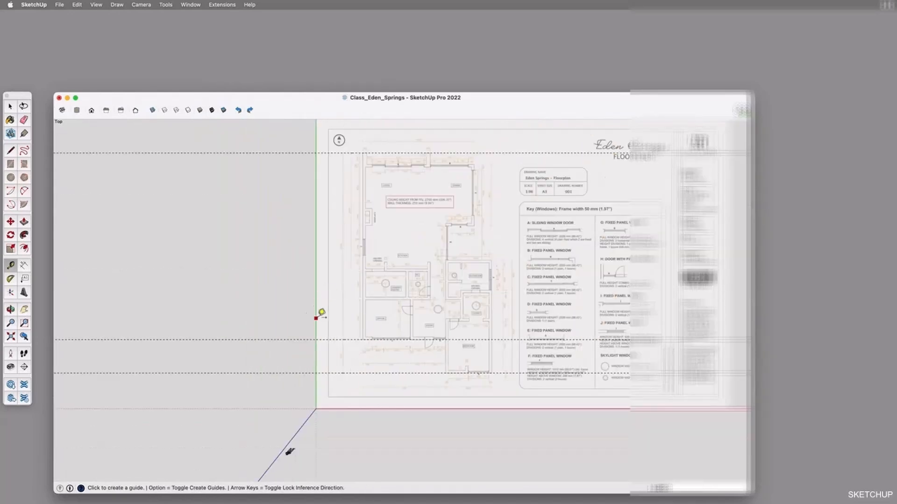
{"action": "left_click", "coordinate": [366, 316]}
{"action": "scroll", "coordinate": [370, 319], "scroll_direction": "up", "scroll_amount": 8}
{"action": "scroll", "coordinate": [372, 314], "scroll_direction": "down", "scroll_amount": 3}
{"action": "type", "text": "250"}
{"action": "key", "text": "Return"}
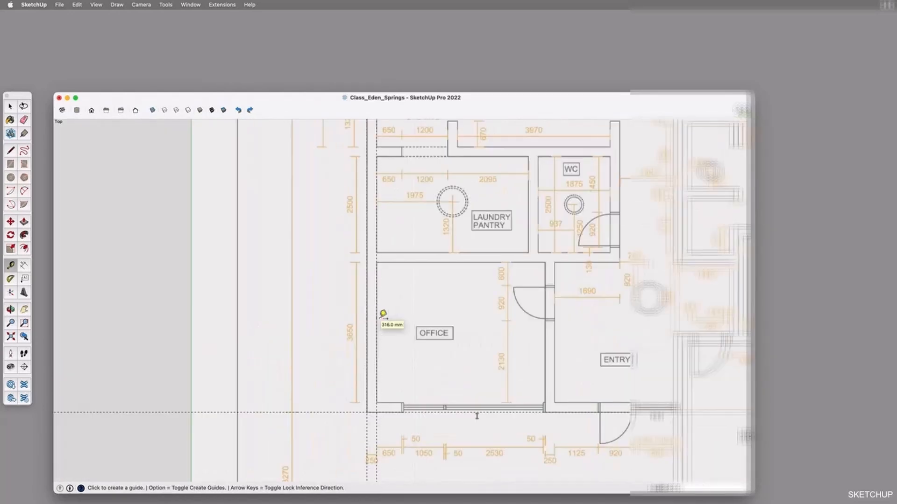
Offset horizontal guides upward from the office's lower wall by 250, 2130 and 920 mm, and add guides on both faces of its upper wall
{"action": "left_click", "coordinate": [388, 412]}
{"action": "type", "text": "250"}
{"action": "key", "text": "Return"}
{"action": "scroll", "coordinate": [362, 383], "scroll_direction": "down", "scroll_amount": 5}
{"action": "left_click", "coordinate": [376, 393]}
{"action": "scroll", "coordinate": [382, 371], "scroll_direction": "up", "scroll_amount": 4}
{"action": "type", "text": "2130"}
{"action": "key", "text": "Return"}
{"action": "left_click", "coordinate": [447, 340]}
{"action": "type", "text": "920"}
{"action": "key", "text": "Return"}
{"action": "left_click", "coordinate": [439, 308]}
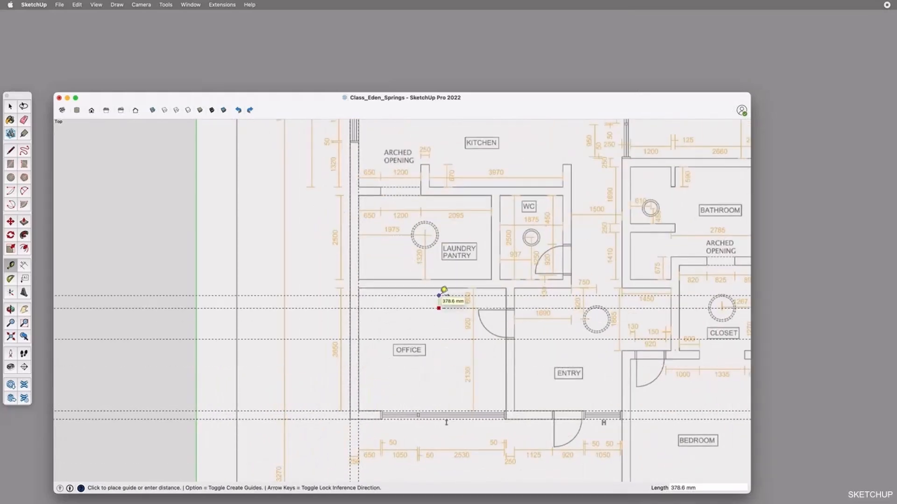
{"action": "left_click", "coordinate": [422, 288]}
Offset vertical guides along the office by 900 mm to the window, 3730 mm to the entry-side wall, and 250 mm for its thickness
{"action": "left_click", "coordinate": [359, 327]}
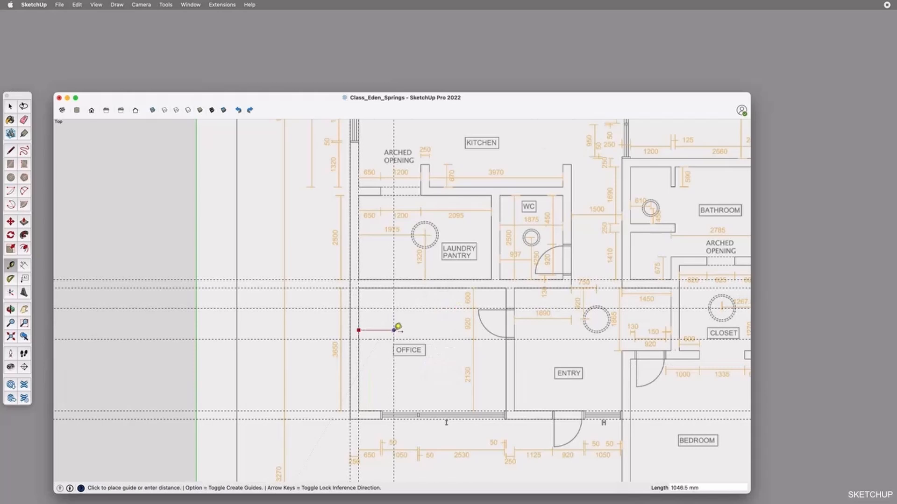
{"action": "scroll", "coordinate": [364, 290], "scroll_direction": "down", "scroll_amount": 3}
{"action": "type", "text": "900"}
{"action": "key", "text": "Return"}
{"action": "scroll", "coordinate": [389, 415], "scroll_direction": "up", "scroll_amount": 4}
{"action": "left_click", "coordinate": [360, 405]}
{"action": "type", "text": "900"}
{"action": "key", "text": "Return"}
{"action": "left_click", "coordinate": [387, 406]}
{"action": "type", "text": "3"}
{"action": "scroll", "coordinate": [497, 314], "scroll_direction": "up", "scroll_amount": 3}
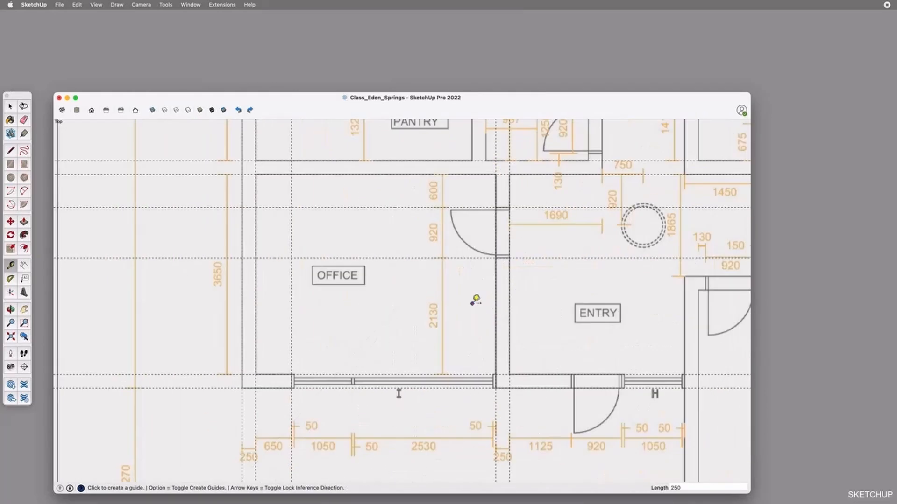
Draw rectangles snapped to the guides for the office's outer outline, interior, window I opening and upper wall
{"action": "key", "text": "r"}
{"action": "left_click", "coordinate": [242, 175]}
{"action": "left_click", "coordinate": [509, 388]}
{"action": "left_click", "coordinate": [256, 174]}
{"action": "left_click", "coordinate": [496, 375]}
{"action": "left_click", "coordinate": [291, 375]}
{"action": "left_click", "coordinate": [496, 388]}
{"action": "left_click", "coordinate": [242, 161]}
{"action": "left_click", "coordinate": [509, 175]}
{"action": "key", "text": "space"}
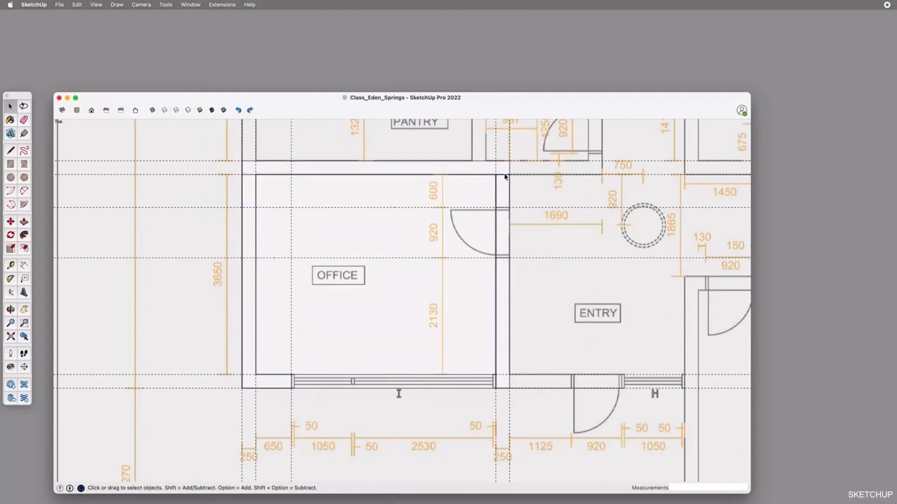
Offset a vertical guide 1125 mm from the office wall to the near side of the entry door
{"action": "key", "text": "o"}
{"action": "left_click_drag", "start_coordinate": [566, 358], "coordinate": [393, 367], "text": "shift"}
{"action": "key", "text": "t"}
{"action": "left_click", "coordinate": [335, 338]}
{"action": "type", "text": "1125"}
{"action": "key", "text": "Return"}
Try to offset guides 920 mm and 1050 mm further along the entry's front wall and undo the last two operations
{"action": "left_click", "coordinate": [397, 331]}
{"action": "type", "text": "920"}
{"action": "key", "text": "Return"}
{"action": "left_click", "coordinate": [447, 336]}
{"action": "type", "text": "1050"}
{"action": "key", "text": "Return"}
{"action": "left_click", "coordinate": [505, 364]}
{"action": "key", "text": "super+z"}
{"action": "key", "text": "super+z"}
Offset vertical guides 920 mm and 2070 mm from the entry door guide, plus one 250 mm further for the bedroom wall thickness
{"action": "scroll", "coordinate": [461, 366], "scroll_direction": "down", "scroll_amount": 5}
{"action": "scroll", "coordinate": [475, 450], "scroll_direction": "up", "scroll_amount": 4}
{"action": "left_click", "coordinate": [394, 280]}
{"action": "type", "text": "920"}
{"action": "key", "text": "Return"}
{"action": "left_click", "coordinate": [395, 455]}
{"action": "type", "text": "2070"}
{"action": "key", "text": "Return"}
{"action": "left_click", "coordinate": [491, 353]}
{"action": "type", "text": "250"}
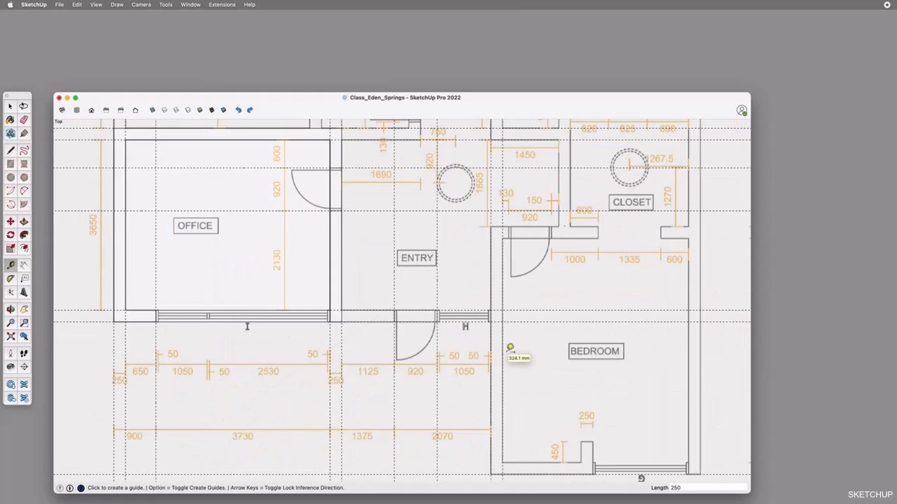
{"action": "key", "text": "Return"}
Around the passage between entry and closet, offset vertical guides 1200 and 250 mm and horizontal guides 1865 and 250 mm
{"action": "scroll", "coordinate": [529, 393], "scroll_direction": "down", "scroll_amount": 2}
{"action": "scroll", "coordinate": [507, 196], "scroll_direction": "up", "scroll_amount": 4}
{"action": "left_click", "coordinate": [532, 238]}
{"action": "type", "text": "1200"}
{"action": "key", "text": "Return"}
{"action": "left_click", "coordinate": [619, 234]}
{"action": "type", "text": "250"}
{"action": "key", "text": "Return"}
{"action": "left_click", "coordinate": [574, 214]}
{"action": "type", "text": "1865"}
{"action": "key", "text": "Return"}
{"action": "left_click", "coordinate": [565, 347]}
{"action": "type", "text": "250"}
{"action": "key", "text": "Return"}
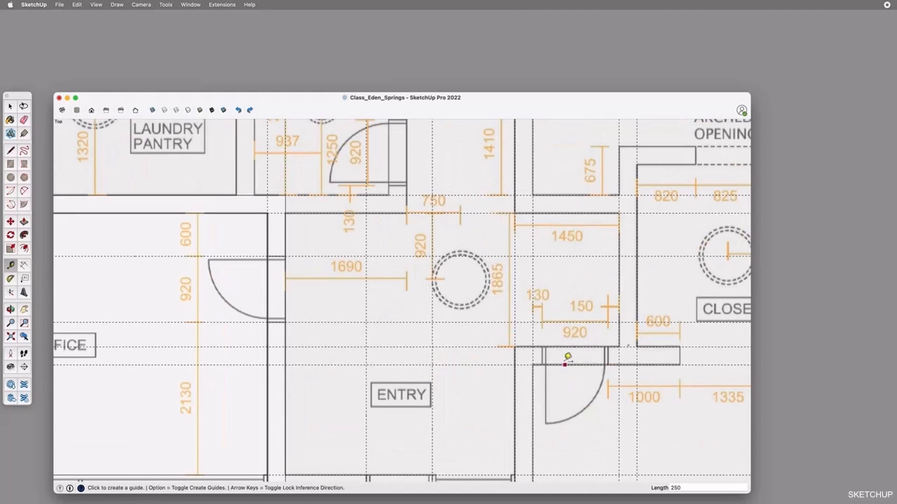
Draw a 1690 by 250 mm wall rectangle above the entry and rectangles for the passage's three walls, the lower one 1450 by 250 mm
{"action": "key", "text": "r"}
{"action": "left_click", "coordinate": [289, 196]}
{"action": "type", "text": "1690,250"}
{"action": "key", "text": "Return"}
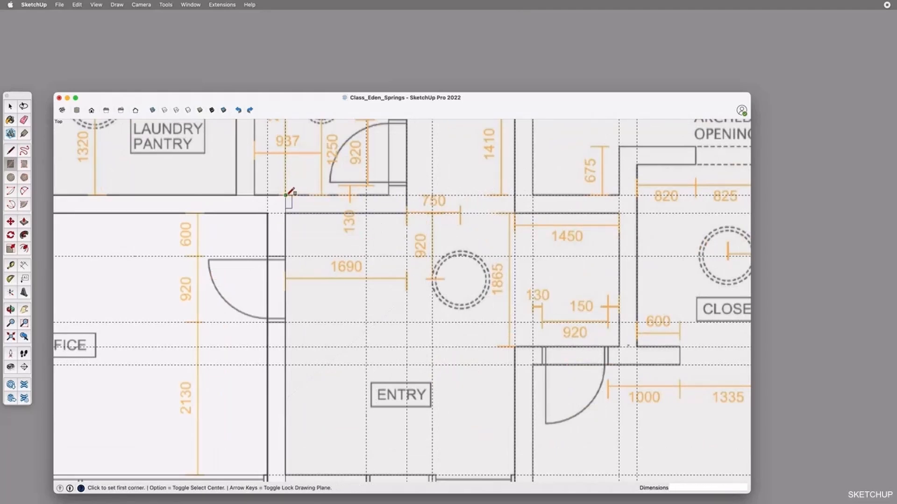
{"action": "left_click", "coordinate": [515, 195]}
{"action": "left_click", "coordinate": [637, 214]}
{"action": "left_click", "coordinate": [636, 214]}
{"action": "left_click", "coordinate": [619, 365]}
{"action": "left_click", "coordinate": [619, 365]}
{"action": "left_click", "coordinate": [515, 347]}
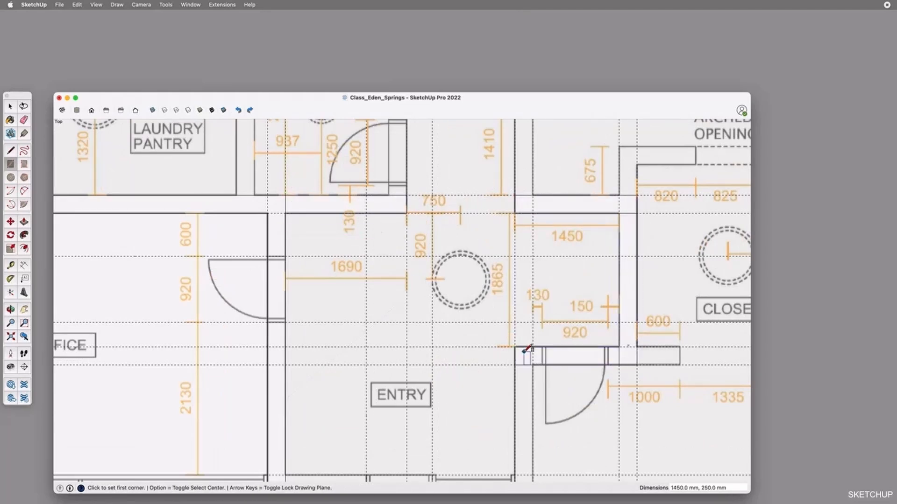
Offset guides 130 mm and 150 mm inside the passage's lower wall and draw the 920 mm door opening rectangle between them
{"action": "key", "text": "t"}
{"action": "left_click", "coordinate": [532, 340]}
{"action": "type", "text": "130"}
{"action": "key", "text": "Return"}
{"action": "left_click", "coordinate": [619, 340]}
{"action": "type", "text": "150"}
{"action": "key", "text": "Return"}
{"action": "key", "text": "r"}
{"action": "left_click", "coordinate": [542, 347]}
{"action": "left_click", "coordinate": [609, 365]}
Draw rectangles for the wall between entry and bedroom, the window H opening and the front door opening
{"action": "middle_click_drag", "start_coordinate": [533, 396], "coordinate": [587, 299], "text": "shift"}
{"action": "left_click", "coordinate": [568, 267]}
{"action": "left_click", "coordinate": [587, 396]}
{"action": "left_click", "coordinate": [569, 378]}
{"action": "left_click", "coordinate": [487, 396]}
{"action": "left_click", "coordinate": [420, 395]}
Draw a 920 by 250 mm rectangle for the office door opening in the wall between office and entry
{"action": "middle_click_drag", "start_coordinate": [579, 268], "coordinate": [574, 317], "text": "shift"}
{"action": "key", "text": "r"}
{"action": "left_click", "coordinate": [317, 207]}
{"action": "left_click", "coordinate": [335, 272]}
{"action": "key", "text": "space"}
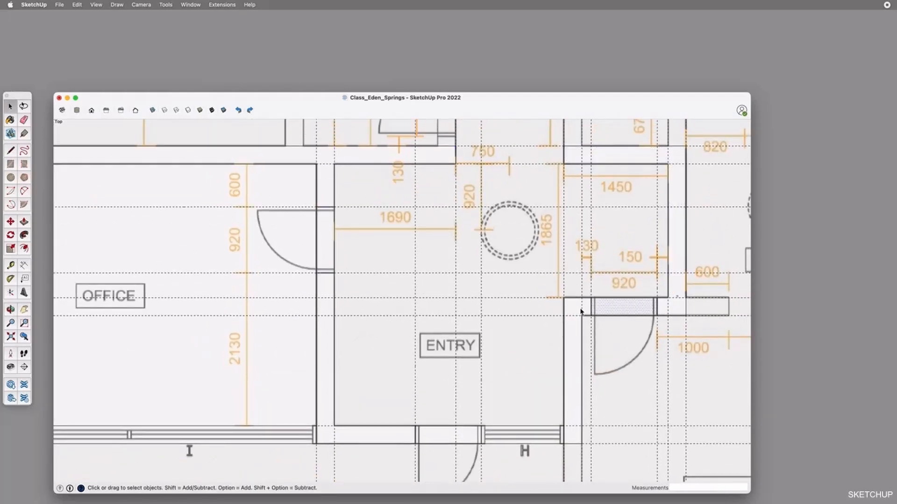
{"action": "left_click", "coordinate": [328, 163]}
Offset guides for the bedroom's 250 mm thick front wall and its 450 by 250 mm stub beside window G
{"action": "key", "text": "o"}
{"action": "scroll", "coordinate": [464, 224], "scroll_direction": "down", "scroll_amount": 4}
{"action": "scroll", "coordinate": [307, 355], "scroll_direction": "up", "scroll_amount": 4}
{"action": "scroll", "coordinate": [306, 354], "scroll_direction": "down", "scroll_amount": 4}
{"action": "scroll", "coordinate": [370, 248], "scroll_direction": "down", "scroll_amount": 3}
{"action": "scroll", "coordinate": [407, 339], "scroll_direction": "up", "scroll_amount": 3}
{"action": "scroll", "coordinate": [410, 348], "scroll_direction": "up", "scroll_amount": 2}
{"action": "key", "text": "t"}
{"action": "left_click", "coordinate": [413, 411]}
{"action": "left_click", "coordinate": [410, 397]}
{"action": "left_click", "coordinate": [470, 397]}
{"action": "left_click", "coordinate": [470, 374]}
{"action": "left_click", "coordinate": [483, 374]}
{"action": "left_click", "coordinate": [483, 351]}
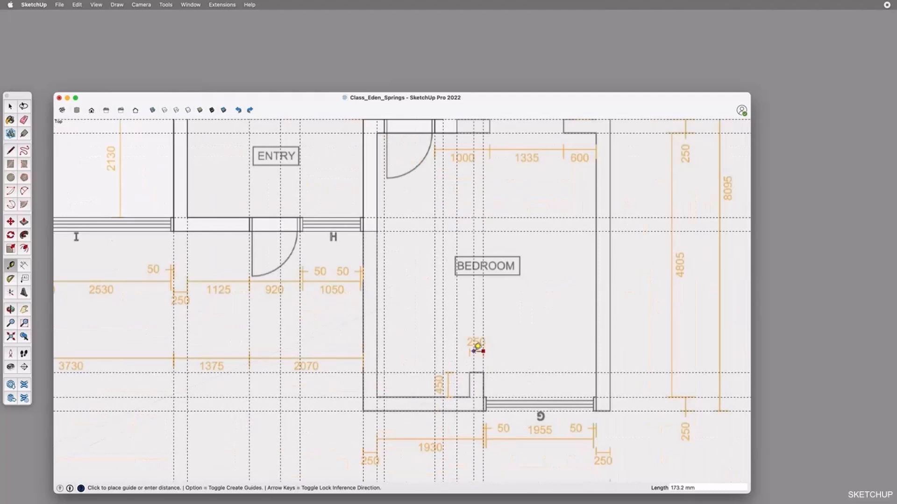
Offset a vertical guide 250 mm inward from the bedroom's outer wall beyond window G
{"action": "scroll", "coordinate": [576, 422], "scroll_direction": "up", "scroll_amount": 1}
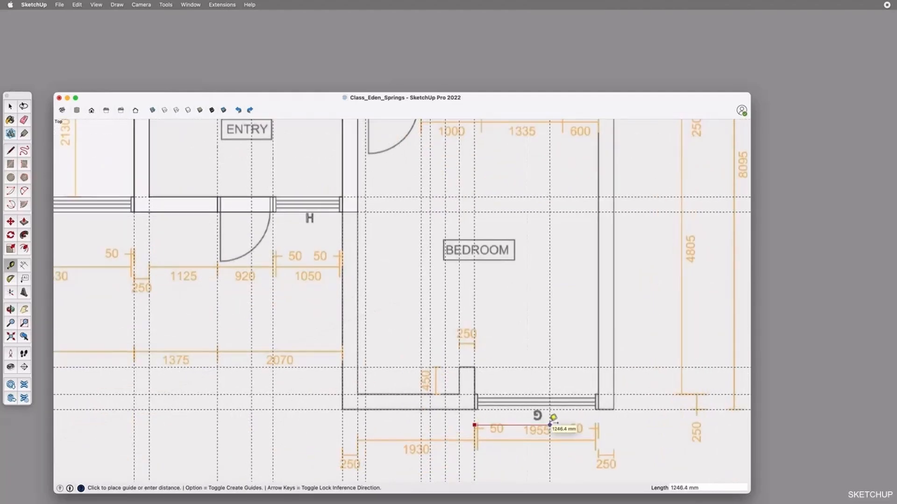
{"action": "scroll", "coordinate": [550, 423], "scroll_direction": "down", "scroll_amount": 3}
{"action": "left_click", "coordinate": [587, 363]}
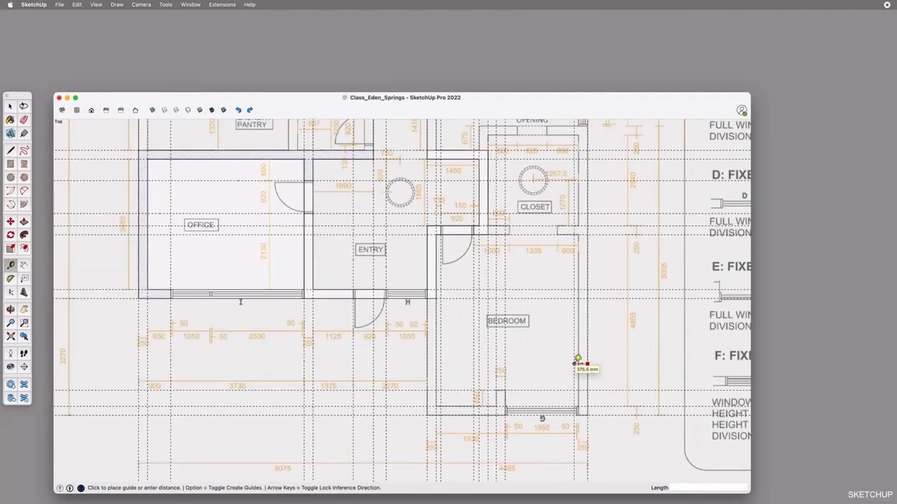
{"action": "type", "text": "250"}
{"action": "key", "text": "Return"}
Draw the 600 by 250 mm wall stub rectangle below the closet and select the joined wall to check it
{"action": "scroll", "coordinate": [542, 429], "scroll_direction": "up", "scroll_amount": 5}
{"action": "scroll", "coordinate": [458, 460], "scroll_direction": "down", "scroll_amount": 5}
{"action": "key", "text": "r"}
{"action": "left_click", "coordinate": [430, 214]}
{"action": "key", "text": "t"}
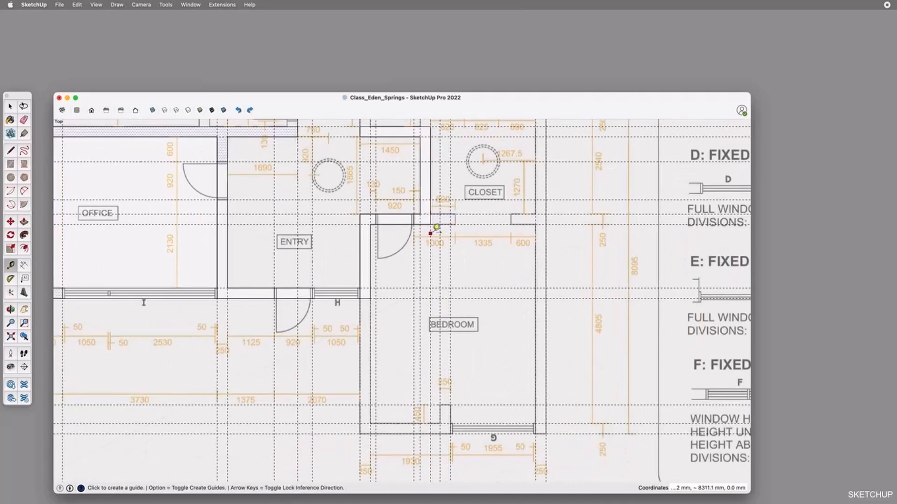
{"action": "scroll", "coordinate": [451, 233], "scroll_direction": "up", "scroll_amount": 4}
{"action": "key", "text": "space"}
{"action": "left_click", "coordinate": [407, 204]}
Offset a guide 1335 mm from the closet stub and draw rectangles for the closet opening and the wall beyond it
{"action": "key", "text": "t"}
{"action": "left_click", "coordinate": [462, 250]}
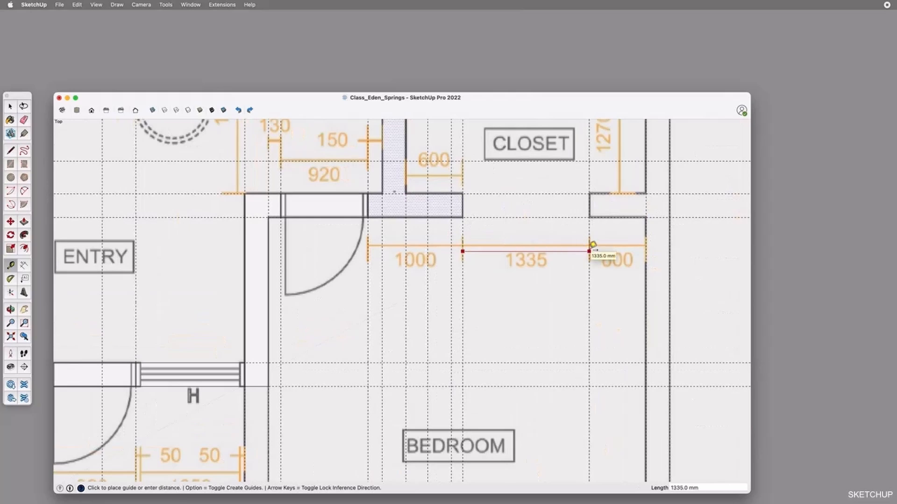
{"action": "left_click", "coordinate": [589, 251]}
{"action": "key", "text": "r"}
{"action": "left_click", "coordinate": [462, 194]}
{"action": "left_click", "coordinate": [589, 218]}
{"action": "left_click", "coordinate": [589, 194]}
{"action": "left_click", "coordinate": [670, 218]}
Draw rectangles for the bedroom's side walls, the window G opening, the stub beside it and the remaining front wall
{"action": "scroll", "coordinate": [661, 216], "scroll_direction": "down", "scroll_amount": 5}
{"action": "left_click", "coordinate": [647, 214]}
{"action": "left_click", "coordinate": [639, 396]}
{"action": "left_click", "coordinate": [640, 396]}
{"action": "left_click", "coordinate": [480, 377]}
{"action": "left_click", "coordinate": [461, 342]}
{"action": "left_click", "coordinate": [481, 396]}
{"action": "left_click", "coordinate": [461, 396]}
{"action": "double_click", "coordinate": [312, 377]}
{"action": "scroll", "coordinate": [342, 385], "scroll_direction": "down", "scroll_amount": 5}
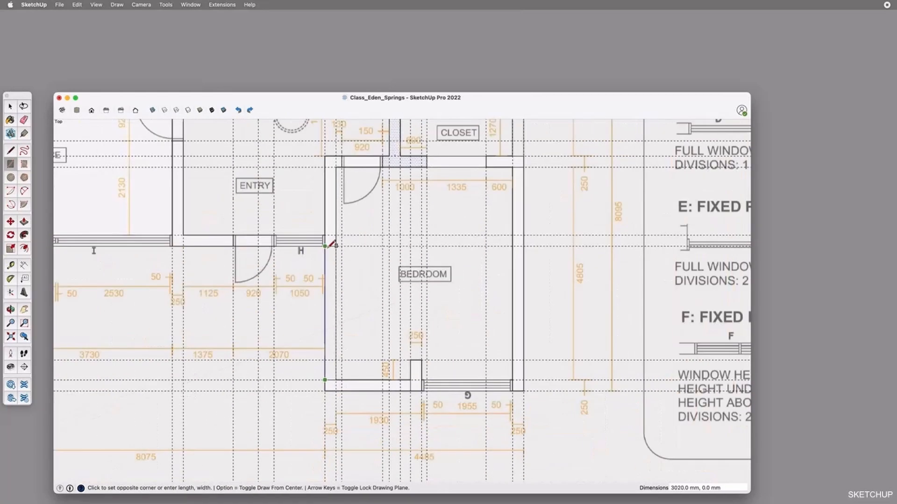
{"action": "left_click", "coordinate": [333, 245]}
{"action": "key", "text": "space"}
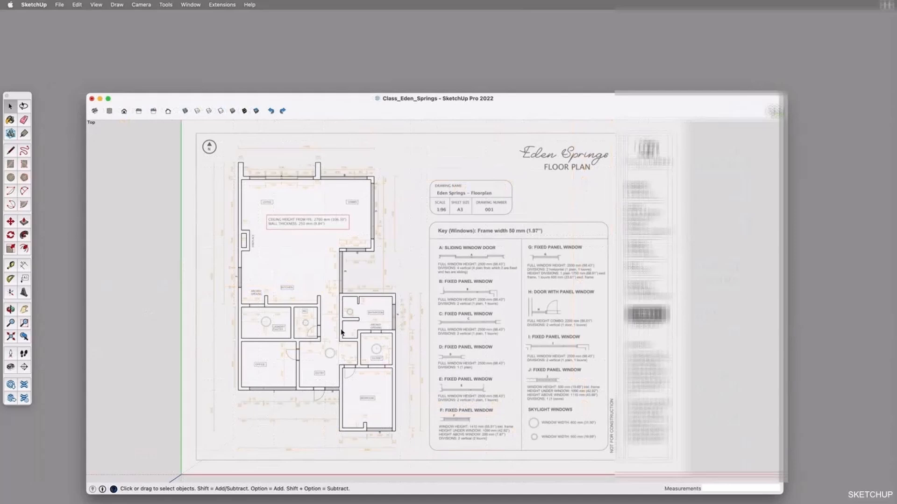
Examine the traced faces around the office and entry by selecting the floor, wall and door areas
{"action": "key", "text": "o"}
{"action": "scroll", "coordinate": [299, 370], "scroll_direction": "up", "scroll_amount": 3}
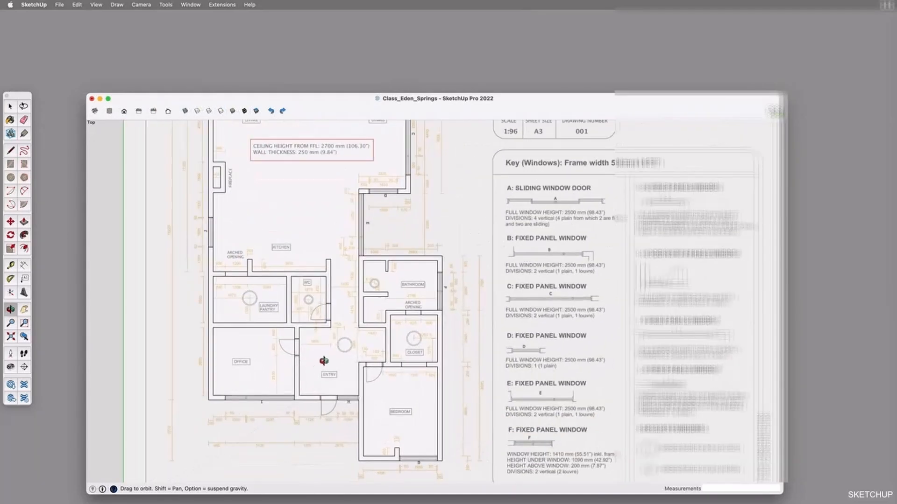
{"action": "scroll", "coordinate": [324, 360], "scroll_direction": "up", "scroll_amount": 3}
{"action": "key", "text": "space"}
{"action": "left_click", "coordinate": [310, 333]}
{"action": "scroll", "coordinate": [310, 333], "scroll_direction": "up", "scroll_amount": 3}
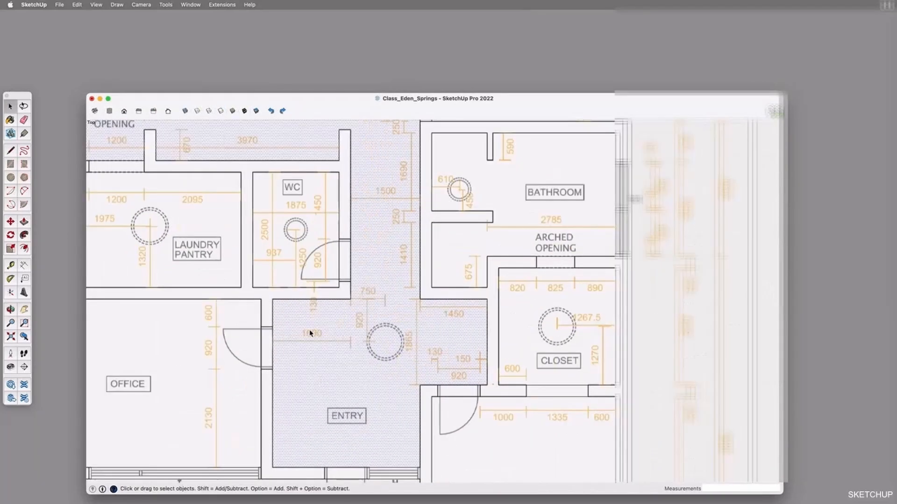
{"action": "scroll", "coordinate": [328, 323], "scroll_direction": "down", "scroll_amount": 2}
{"action": "left_click", "coordinate": [303, 298]}
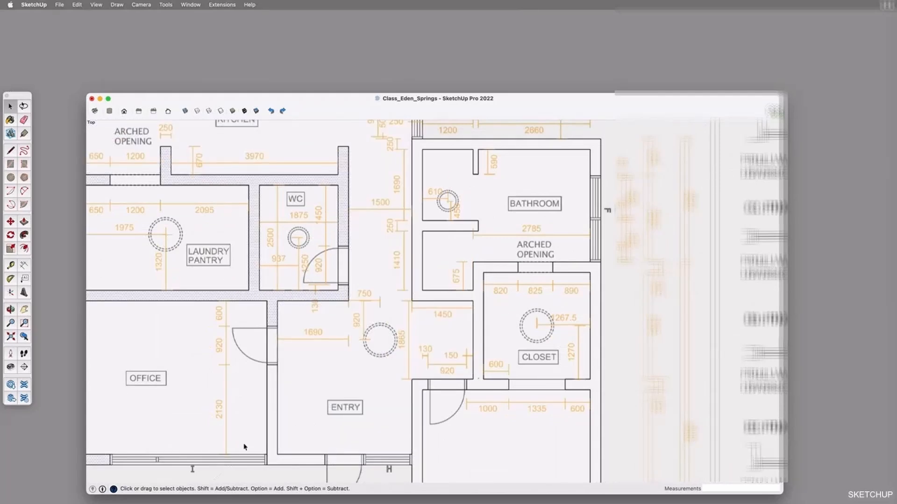
{"action": "left_click", "coordinate": [246, 461]}
{"action": "left_click", "coordinate": [263, 344]}
{"action": "left_click", "coordinate": [273, 345]}
{"action": "left_click", "coordinate": [306, 324]}
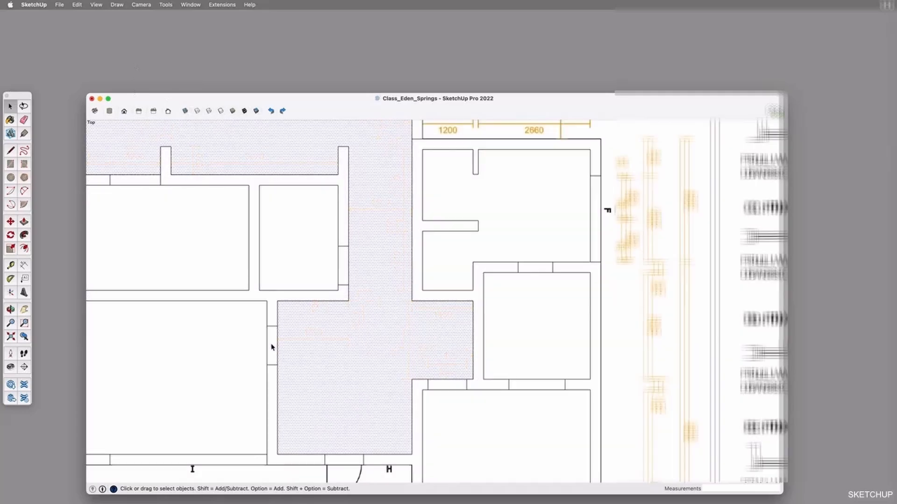
Check the wall, door and room faces without X-ray display by selecting them one after another across the plan
{"action": "left_click", "coordinate": [272, 346]}
{"action": "left_click", "coordinate": [274, 315]}
{"action": "left_click", "coordinate": [303, 342]}
{"action": "left_click", "coordinate": [274, 347]}
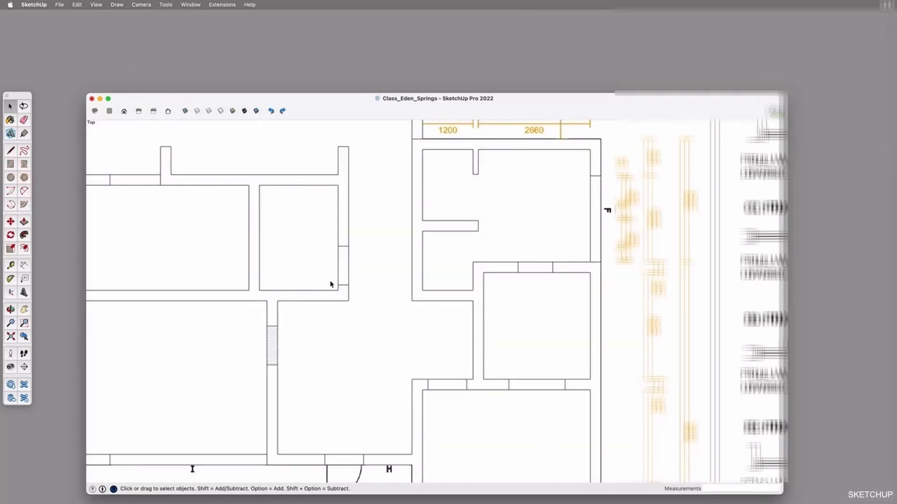
{"action": "left_click", "coordinate": [338, 296]}
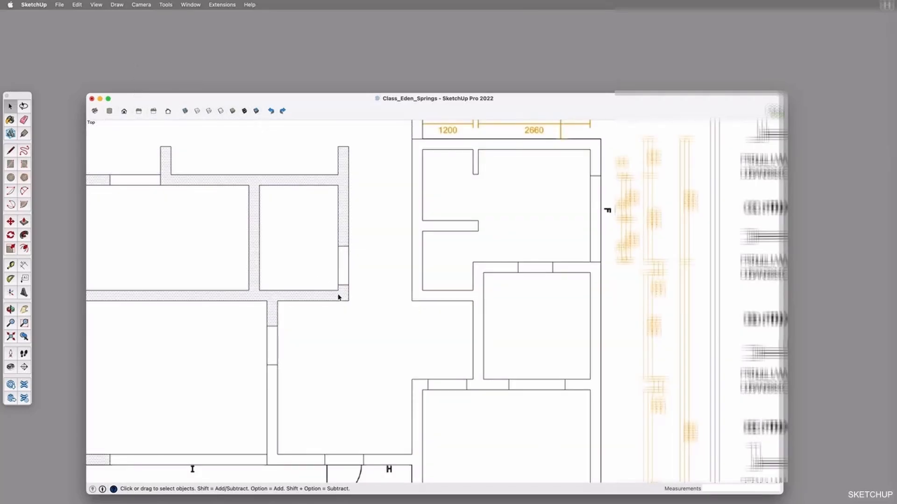
{"action": "left_click", "coordinate": [232, 463]}
{"action": "left_click", "coordinate": [272, 347]}
{"action": "left_click", "coordinate": [272, 388]}
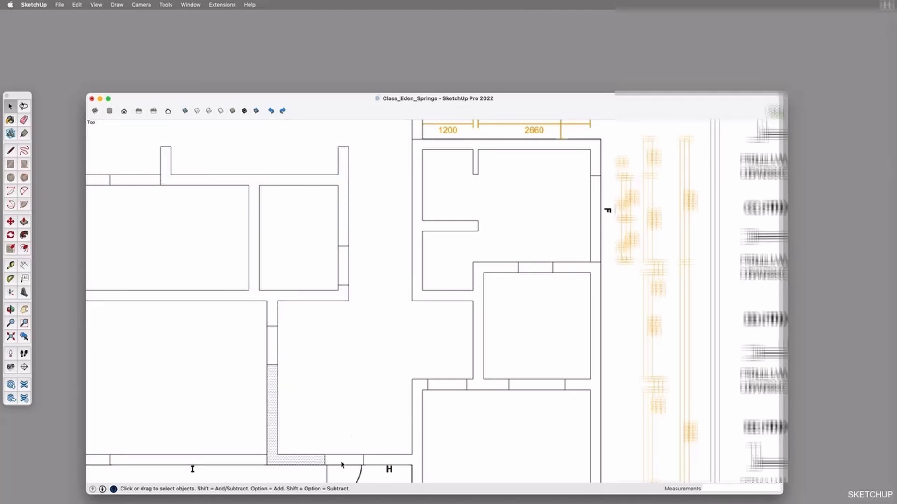
{"action": "left_click", "coordinate": [386, 459]}
{"action": "left_click", "coordinate": [453, 387]}
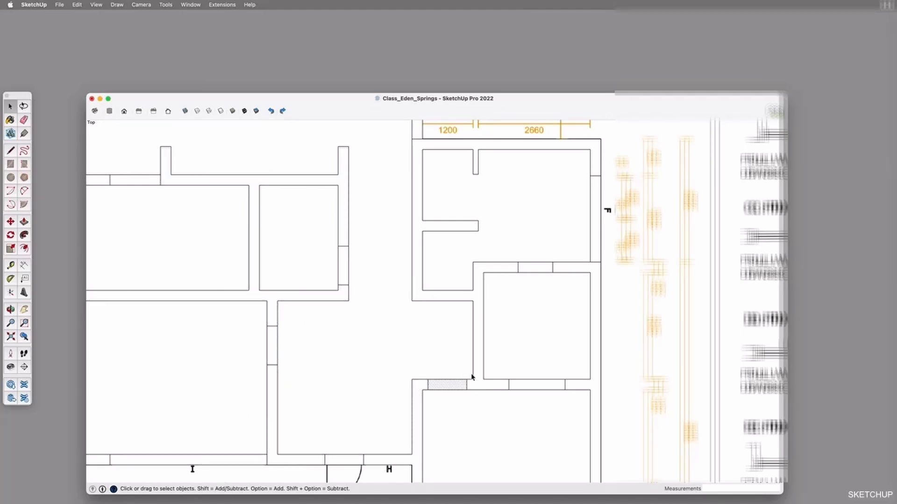
{"action": "left_click", "coordinate": [488, 384]}
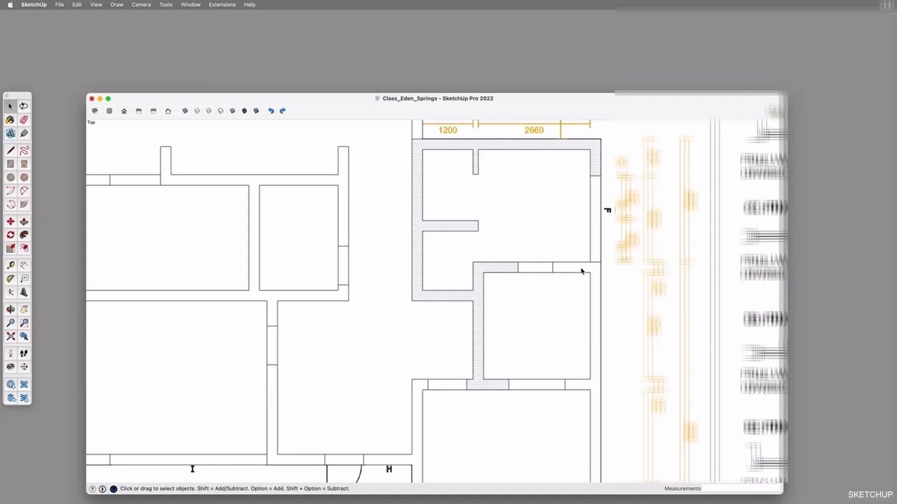
{"action": "left_click", "coordinate": [597, 374]}
{"action": "left_click", "coordinate": [377, 262]}
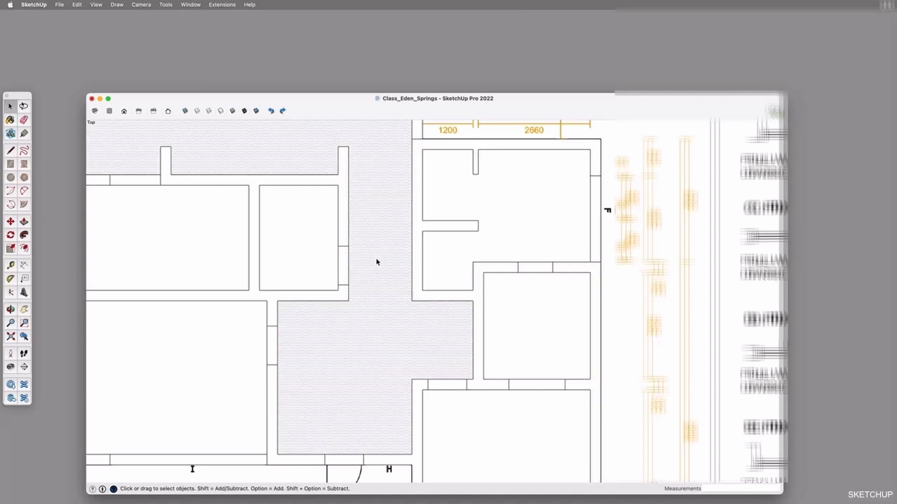
{"action": "scroll", "coordinate": [460, 395], "scroll_direction": "down", "scroll_amount": 3}
{"action": "left_click", "coordinate": [336, 291]}
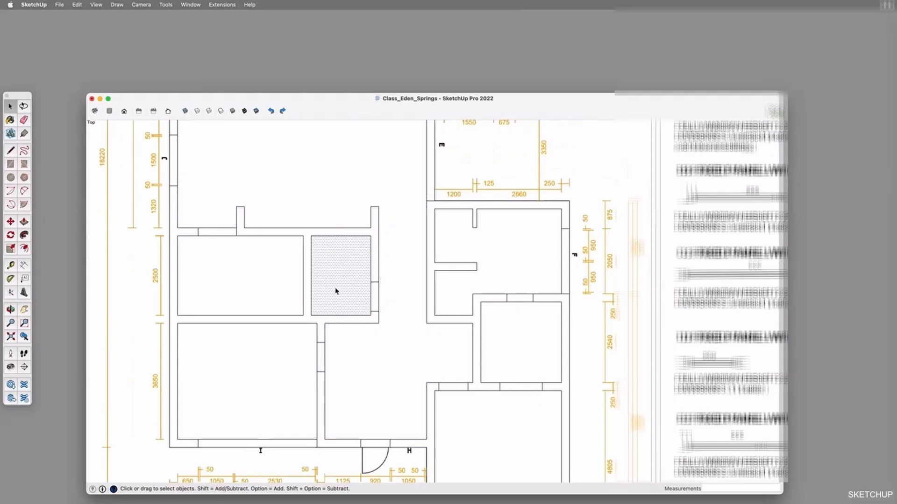
Turn on the X-ray face style and view the whole plan sheet
{"action": "left_click", "coordinate": [186, 112]}
{"action": "scroll", "coordinate": [369, 315], "scroll_direction": "down", "scroll_amount": 3}
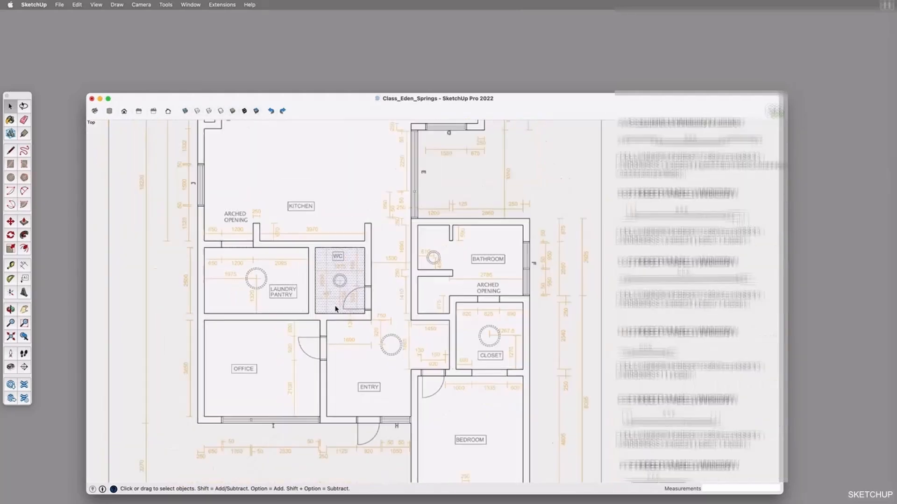
{"action": "scroll", "coordinate": [376, 318], "scroll_direction": "down", "scroll_amount": 3}
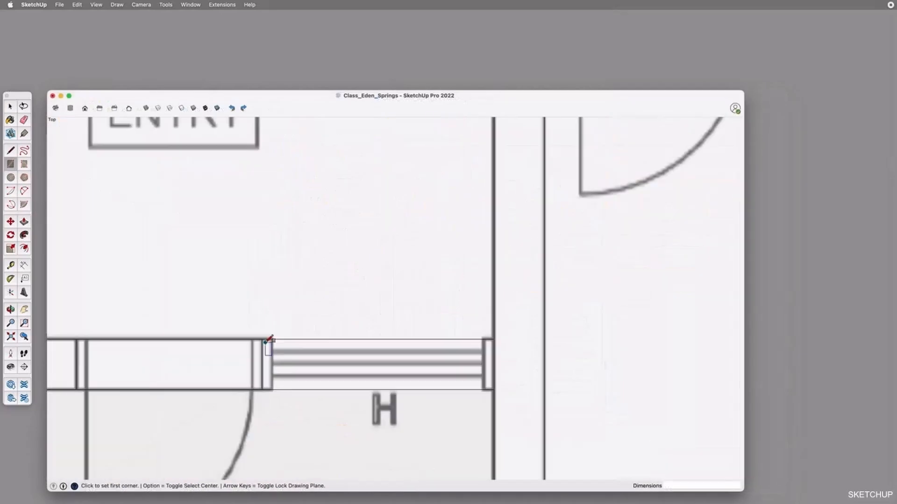
Draw a 50 mm wide frame rectangle at one end of window H and copy it to the other end
{"action": "type", "text": "r50"}
{"action": "key", "text": "Return"}
{"action": "key", "text": "space"}
{"action": "double_click", "coordinate": [270, 355]}
{"action": "key", "text": "m"}
{"action": "left_click", "coordinate": [272, 339], "text": "alt"}
{"action": "left_click", "coordinate": [493, 339]}
Draw the three parallel glazing lines between the two frame ends of window H
{"action": "key", "text": "l"}
{"action": "left_click", "coordinate": [483, 364]}
{"action": "left_click", "coordinate": [272, 352]}
{"action": "left_click", "coordinate": [484, 352]}
{"action": "left_click", "coordinate": [483, 377]}
{"action": "left_click", "coordinate": [272, 377]}
{"action": "key", "text": "space"}
Select the finished window H linework and copy it to the stub end of the bedroom's window G
{"action": "scroll", "coordinate": [339, 351], "scroll_direction": "down", "scroll_amount": 6}
{"action": "scroll", "coordinate": [324, 355], "scroll_direction": "up", "scroll_amount": 5}
{"action": "triple_click", "coordinate": [310, 322]}
{"action": "scroll", "coordinate": [327, 322], "scroll_direction": "down", "scroll_amount": 3}
{"action": "key", "text": "m"}
{"action": "left_click", "coordinate": [315, 310], "text": "alt"}
{"action": "scroll", "coordinate": [440, 326], "scroll_direction": "down", "scroll_amount": 6}
{"action": "scroll", "coordinate": [484, 394], "scroll_direction": "up", "scroll_amount": 6}
{"action": "left_click", "coordinate": [417, 355]}
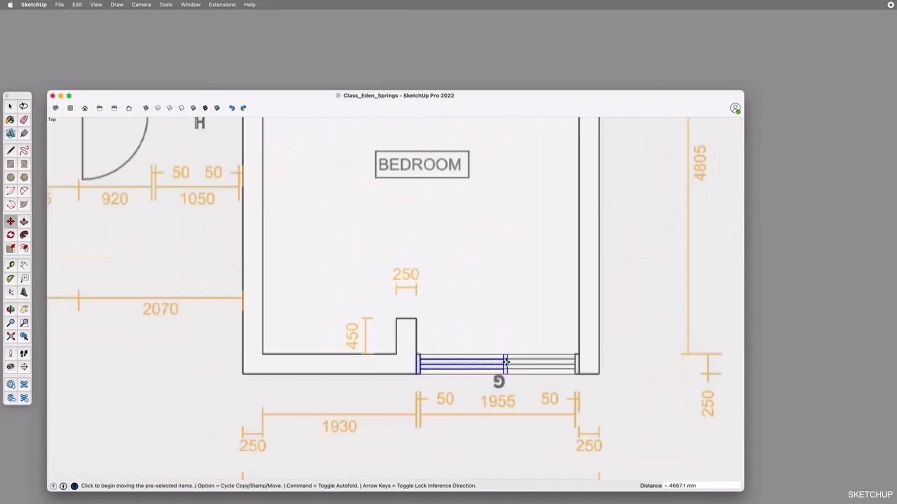
Draw a 250 by 50 mm frame at the upper end of bathroom window F and copy it twice at 1000 mm spacing
{"action": "scroll", "coordinate": [507, 362], "scroll_direction": "up", "scroll_amount": 3}
{"action": "key", "text": "space"}
{"action": "key", "text": "o"}
{"action": "scroll", "coordinate": [492, 296], "scroll_direction": "down", "scroll_amount": 6}
{"action": "scroll", "coordinate": [536, 240], "scroll_direction": "up", "scroll_amount": 6}
{"action": "key", "text": "r"}
{"action": "left_click", "coordinate": [478, 180]}
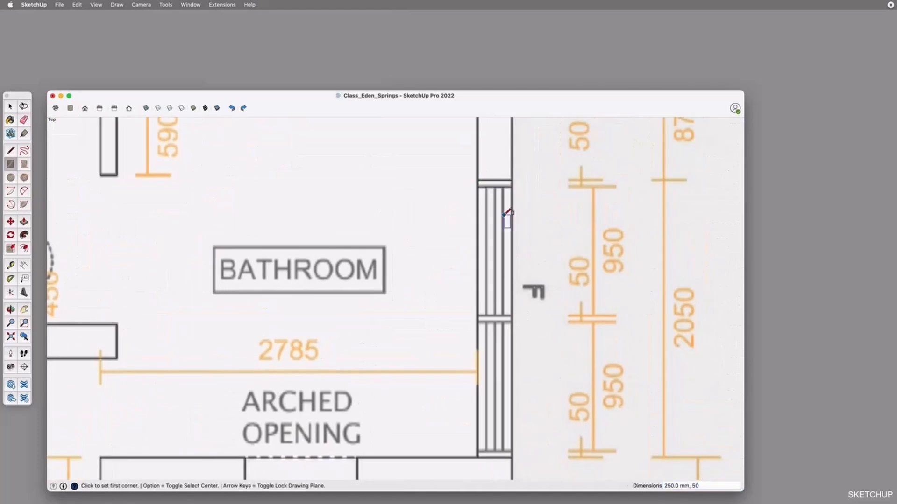
{"action": "key", "text": "space"}
{"action": "key", "text": "m"}
{"action": "left_click", "coordinate": [481, 319]}
{"action": "left_click", "coordinate": [479, 321]}
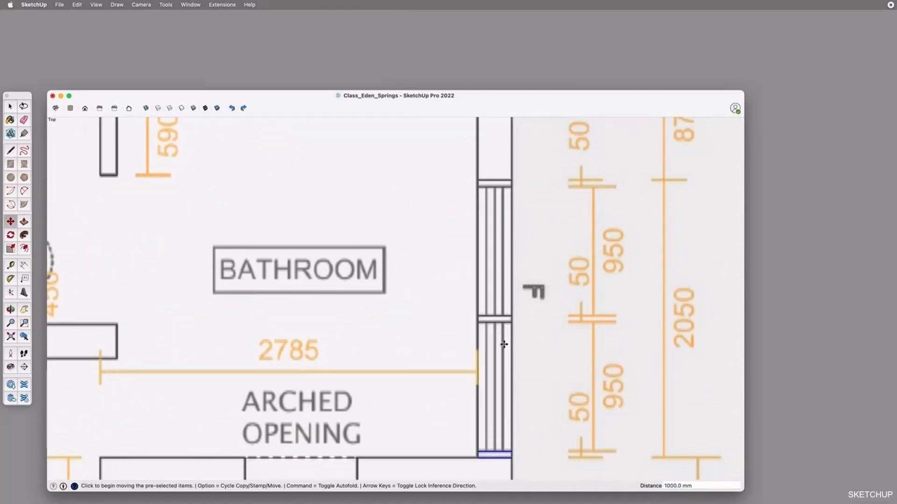
Draw the 950 mm glazing lines between the frames of bathroom window F
{"action": "key", "text": "l"}
{"action": "left_click", "coordinate": [494, 323]}
{"action": "left_click", "coordinate": [487, 316]}
{"action": "scroll", "coordinate": [495, 187], "scroll_direction": "up", "scroll_amount": 3}
{"action": "left_click", "coordinate": [494, 184]}
{"action": "left_click", "coordinate": [494, 398]}
{"action": "left_click", "coordinate": [507, 184]}
{"action": "left_click", "coordinate": [508, 397]}
{"action": "scroll", "coordinate": [533, 251], "scroll_direction": "down", "scroll_amount": 10}
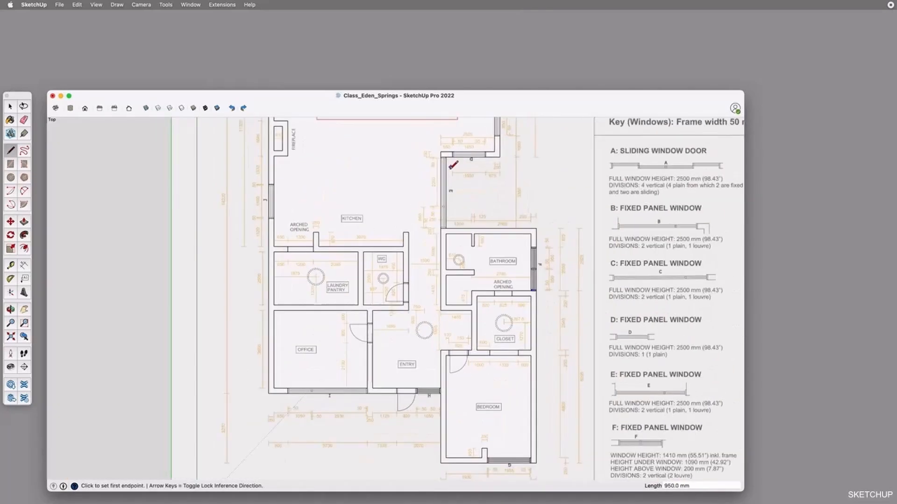
Draw a 250 by 50 mm frame rectangle at the lower end of window E
{"action": "scroll", "coordinate": [448, 164], "scroll_direction": "up", "scroll_amount": 10}
{"action": "key", "text": "r"}
{"action": "left_click", "coordinate": [551, 276]}
{"action": "left_click", "coordinate": [369, 322]}
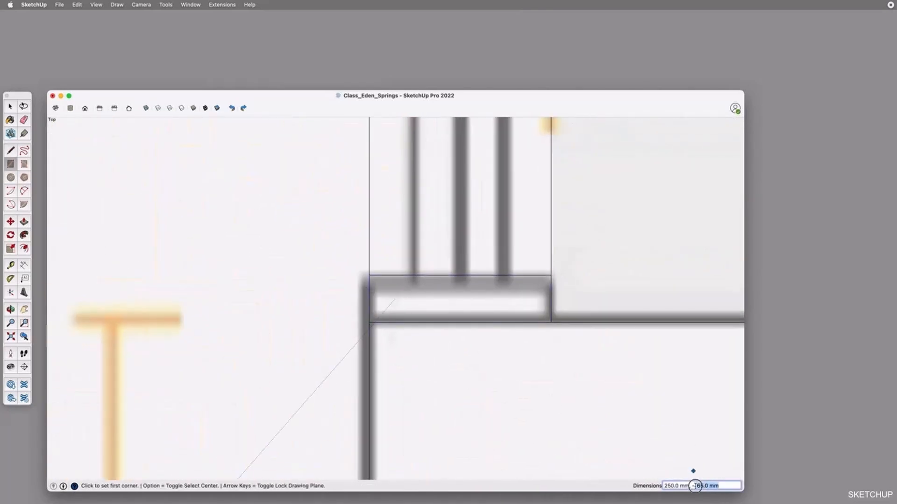
{"action": "type", "text": "50"}
{"action": "key", "text": "Return"}
Copy the window E frame 3300 mm up to the window's upper end
{"action": "scroll", "coordinate": [495, 334], "scroll_direction": "down", "scroll_amount": 7}
{"action": "key", "text": "space"}
{"action": "double_click", "coordinate": [495, 332]}
{"action": "scroll", "coordinate": [496, 334], "scroll_direction": "down", "scroll_amount": 3}
{"action": "key", "text": "m"}
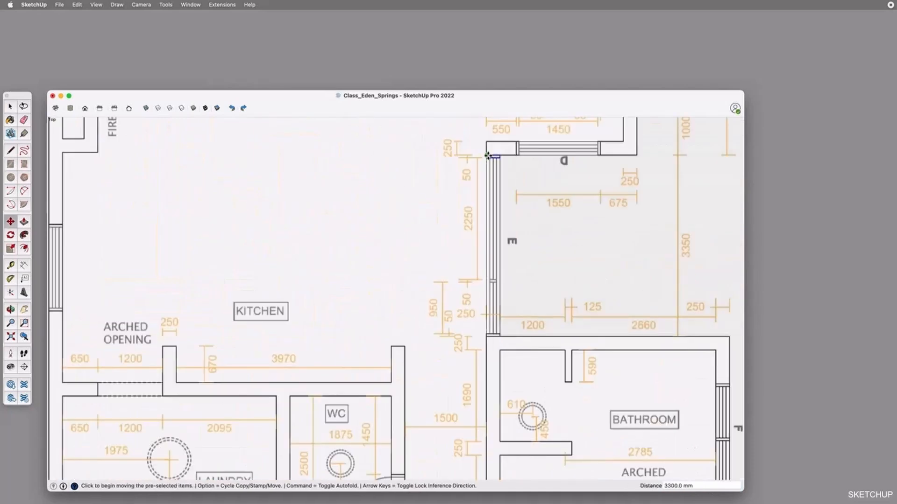
Set guides in window E at 950 mm above the lower frame and a further 50 mm for the divider
{"action": "scroll", "coordinate": [509, 252], "scroll_direction": "up", "scroll_amount": 2}
{"action": "key", "text": "t"}
{"action": "scroll", "coordinate": [487, 355], "scroll_direction": "up", "scroll_amount": 1}
{"action": "left_click", "coordinate": [485, 376]}
{"action": "type", "text": "950"}
{"action": "key", "text": "Return"}
{"action": "scroll", "coordinate": [493, 287], "scroll_direction": "up", "scroll_amount": 3}
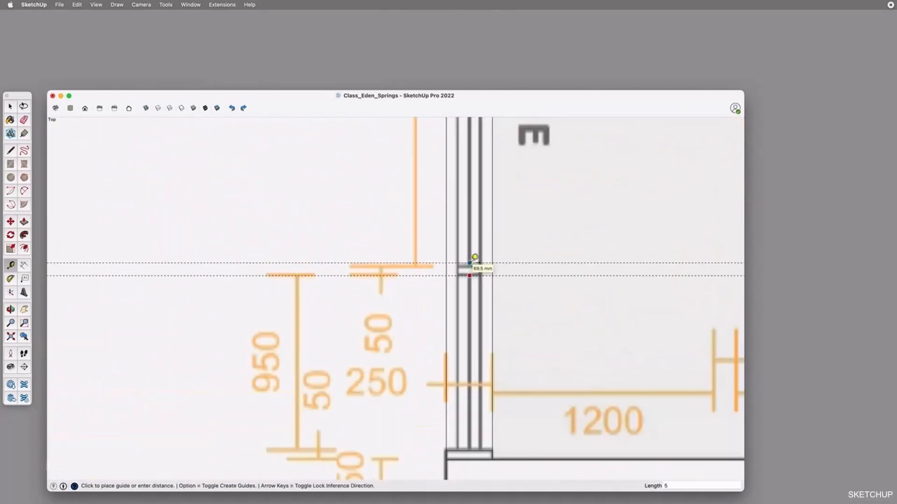
{"action": "type", "text": "0"}
{"action": "key", "text": "Return"}
Draw the lower pane's 950 mm side lines and the divider outline between the guides in window E
{"action": "key", "text": "l"}
{"action": "left_click", "coordinate": [482, 275]}
{"action": "left_click", "coordinate": [458, 451]}
{"action": "left_click", "coordinate": [458, 275]}
{"action": "left_click", "coordinate": [482, 267]}
{"action": "scroll", "coordinate": [478, 299], "scroll_direction": "down", "scroll_amount": 4}
{"action": "scroll", "coordinate": [474, 212], "scroll_direction": "up", "scroll_amount": 2}
Draw the upper pane's 2250 mm glazing lines and the centre glazing line in window E
{"action": "left_click", "coordinate": [474, 212]}
{"action": "left_click", "coordinate": [463, 212]}
{"action": "scroll", "coordinate": [477, 360], "scroll_direction": "up", "scroll_amount": 2}
{"action": "left_click", "coordinate": [452, 392]}
{"action": "left_click", "coordinate": [459, 392]}
{"action": "scroll", "coordinate": [457, 393], "scroll_direction": "down", "scroll_amount": 4}
{"action": "left_click", "coordinate": [456, 243]}
{"action": "left_click", "coordinate": [456, 460]}
{"action": "scroll", "coordinate": [456, 408], "scroll_direction": "up", "scroll_amount": 10}
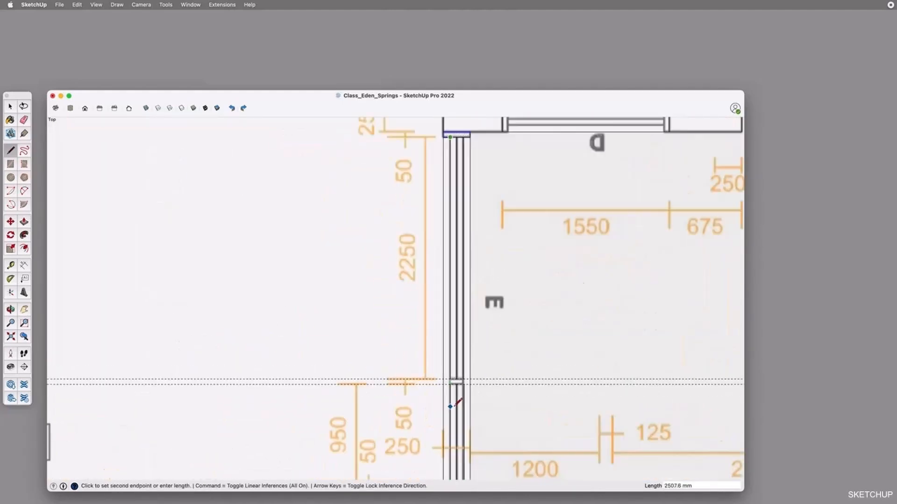
{"action": "left_click", "coordinate": [463, 300]}
Add the remaining rectangle in window E and move the upper pane's outer glazing line about 8 mm
{"action": "key", "text": "r"}
{"action": "left_click", "coordinate": [432, 273]}
{"action": "left_click", "coordinate": [501, 300]}
{"action": "key", "text": "space"}
{"action": "left_click", "coordinate": [497, 262]}
{"action": "key", "text": "m"}
{"action": "left_click_drag", "start_coordinate": [498, 274], "coordinate": [501, 273]}
{"action": "scroll", "coordinate": [510, 366], "scroll_direction": "down", "scroll_amount": 8}
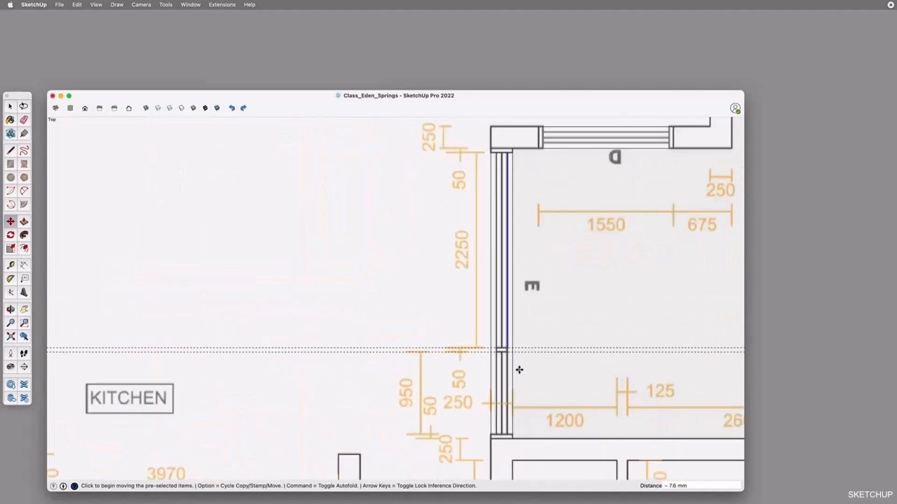
Select window E's frames and glazing and copy them down to the office window I
{"action": "key", "text": "space"}
{"action": "left_click", "coordinate": [500, 377]}
{"action": "left_click", "coordinate": [496, 369]}
{"action": "scroll", "coordinate": [508, 377], "scroll_direction": "down", "scroll_amount": 4}
{"action": "scroll", "coordinate": [508, 271], "scroll_direction": "up", "scroll_amount": 3}
{"action": "left_click", "coordinate": [504, 298]}
{"action": "left_click", "coordinate": [498, 283]}
{"action": "scroll", "coordinate": [512, 279], "scroll_direction": "down", "scroll_amount": 5}
{"action": "scroll", "coordinate": [506, 146], "scroll_direction": "up", "scroll_amount": 5}
{"action": "scroll", "coordinate": [508, 147], "scroll_direction": "down", "scroll_amount": 8}
{"action": "key", "text": "m"}
{"action": "left_click", "coordinate": [510, 236]}
{"action": "scroll", "coordinate": [365, 417], "scroll_direction": "up", "scroll_amount": 2}
{"action": "scroll", "coordinate": [365, 417], "scroll_direction": "down", "scroll_amount": 6}
{"action": "scroll", "coordinate": [362, 441], "scroll_direction": "up", "scroll_amount": 8}
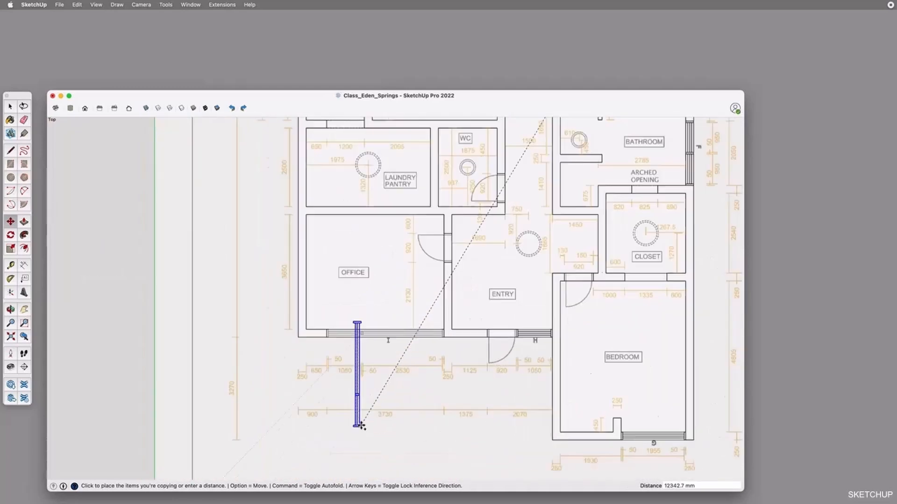
{"action": "left_click", "coordinate": [248, 453]}
Rotate the copied window to horizontal and place it at the left end of the office window I opening
{"action": "left_click", "coordinate": [243, 336]}
{"action": "left_click", "coordinate": [301, 388]}
{"action": "scroll", "coordinate": [201, 386], "scroll_direction": "up", "scroll_amount": 4}
{"action": "left_click", "coordinate": [166, 387]}
{"action": "left_click", "coordinate": [391, 265]}
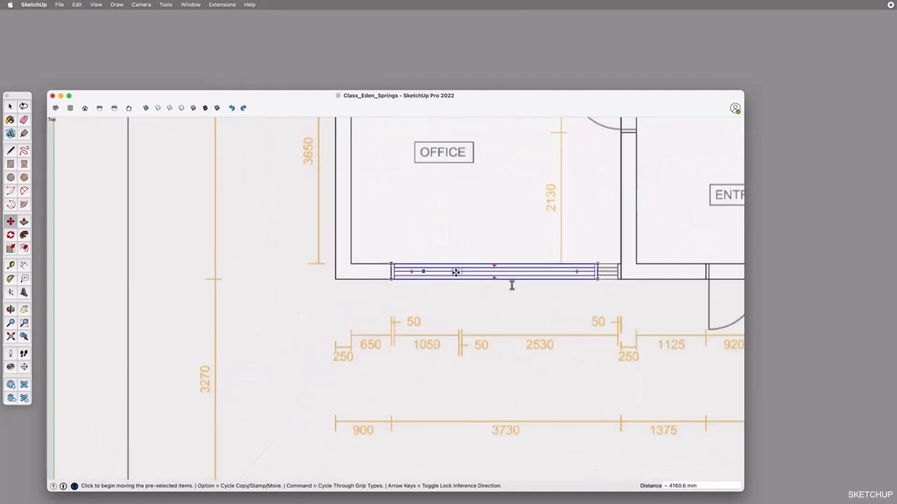
Explode the copied office window and move its right end frame 380 mm to the opening's right end
{"action": "scroll", "coordinate": [541, 275], "scroll_direction": "up", "scroll_amount": 6}
{"action": "key", "text": "space"}
{"action": "right_click", "coordinate": [433, 268]}
{"action": "left_click", "coordinate": [672, 271]}
{"action": "key", "text": "m"}
{"action": "left_click", "coordinate": [676, 285]}
{"action": "left_click", "coordinate": [732, 286]}
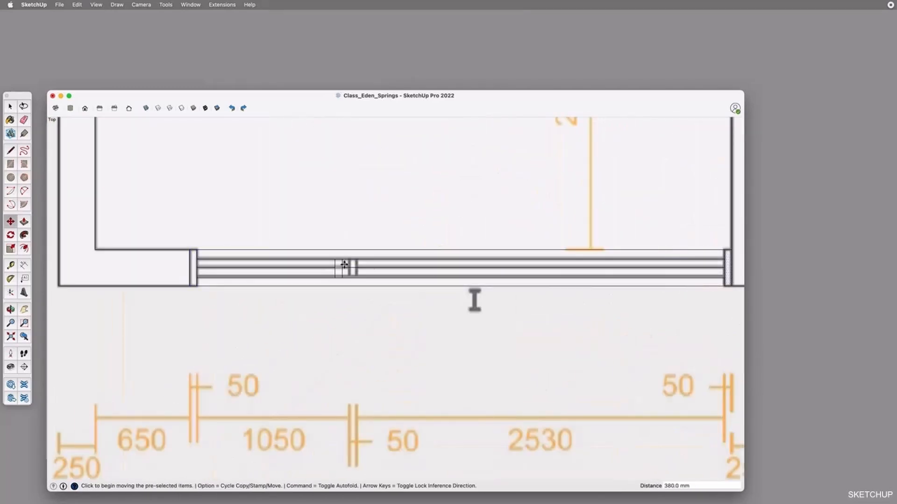
Set a guide 1050 mm from window I's left frame and move the divider to it
{"action": "key", "text": "space"}
{"action": "left_click", "coordinate": [339, 265]}
{"action": "key", "text": "t"}
{"action": "scroll", "coordinate": [196, 280], "scroll_direction": "up", "scroll_amount": 4}
{"action": "left_click", "coordinate": [196, 282]}
{"action": "scroll", "coordinate": [197, 281], "scroll_direction": "down", "scroll_amount": 4}
{"action": "type", "text": "1050"}
{"action": "key", "text": "Return"}
{"action": "key", "text": "m"}
{"action": "scroll", "coordinate": [337, 276], "scroll_direction": "up", "scroll_amount": 3}
{"action": "scroll", "coordinate": [361, 276], "scroll_direction": "down", "scroll_amount": 10}
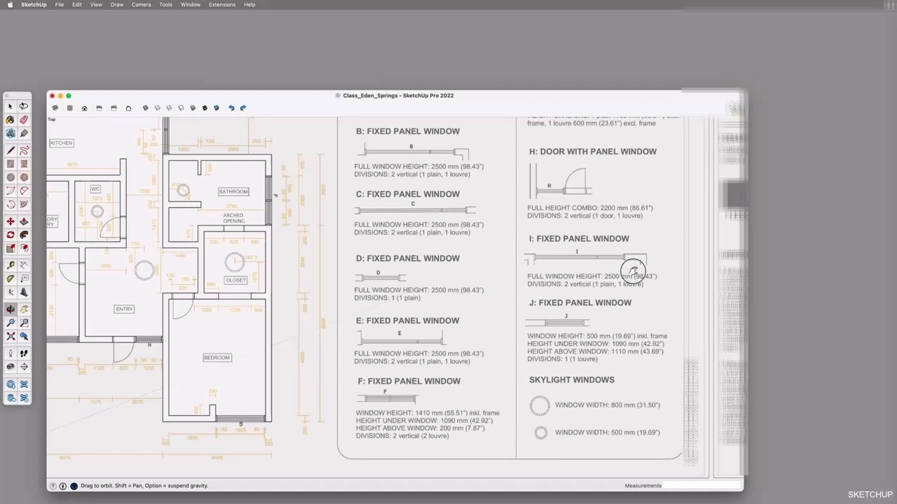
Examine the window key for the heights and divisions of the fixed panel windows
{"action": "left_click_drag", "start_coordinate": [633, 271], "coordinate": [629, 293], "text": "shift"}
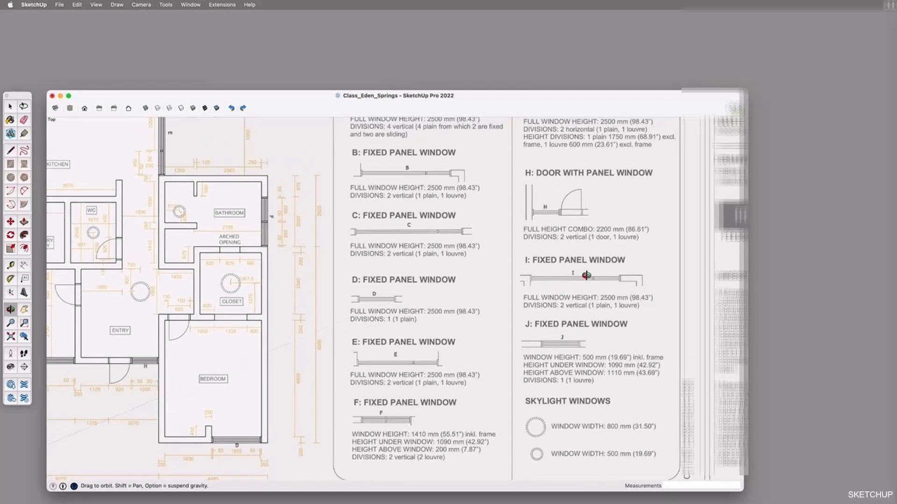
{"action": "scroll", "coordinate": [587, 313], "scroll_direction": "up", "scroll_amount": 3}
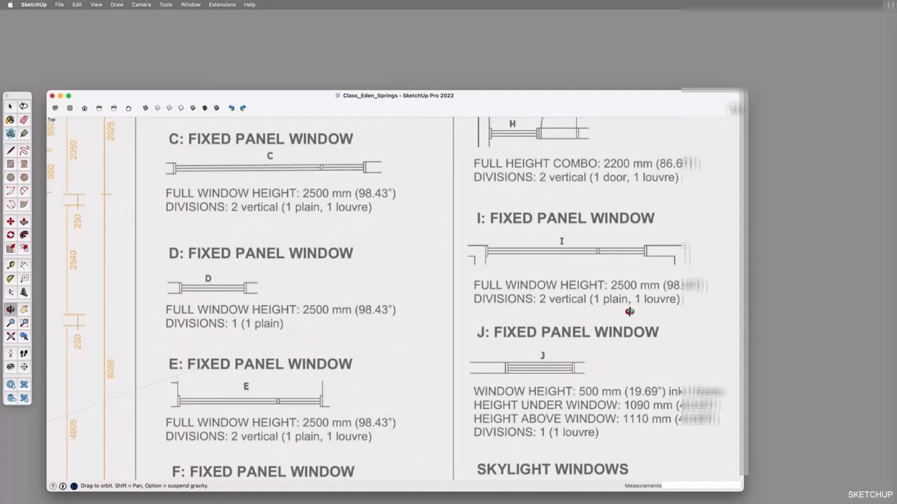
{"action": "scroll", "coordinate": [629, 312], "scroll_direction": "down", "scroll_amount": 2}
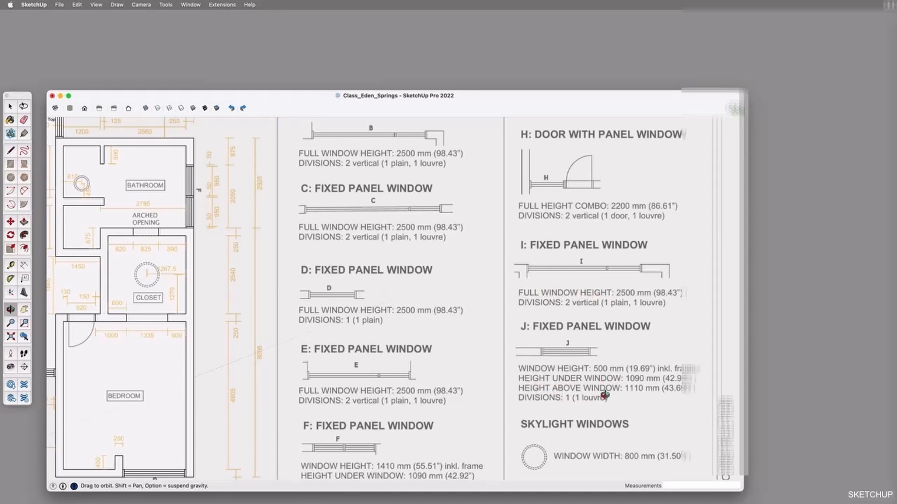
{"action": "scroll", "coordinate": [604, 396], "scroll_direction": "down", "scroll_amount": 3}
{"action": "mouse_move", "coordinate": [387, 396]}
{"action": "left_mouse_down", "text": "shift"}
{"action": "mouse_move", "coordinate": [438, 334]}
{"action": "mouse_move", "coordinate": [486, 320]}
{"action": "left_mouse_up", "text": "shift"}
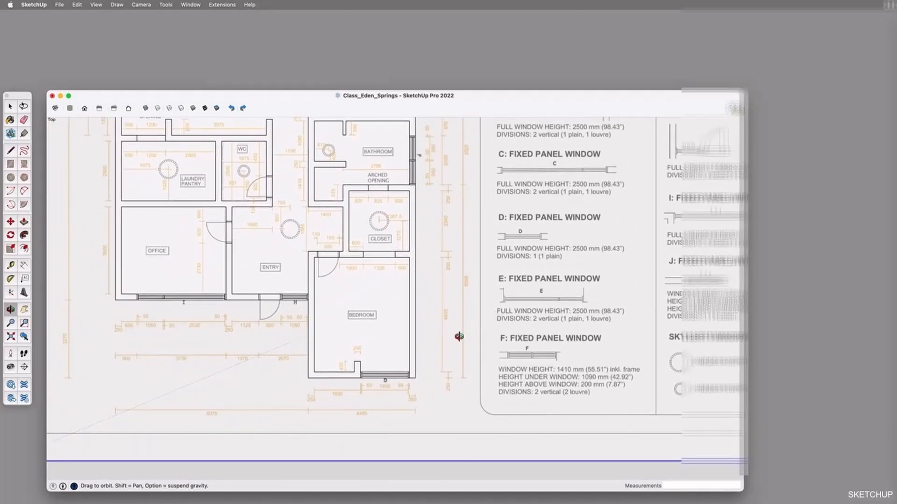
{"action": "scroll", "coordinate": [459, 336], "scroll_direction": "down", "scroll_amount": 3}
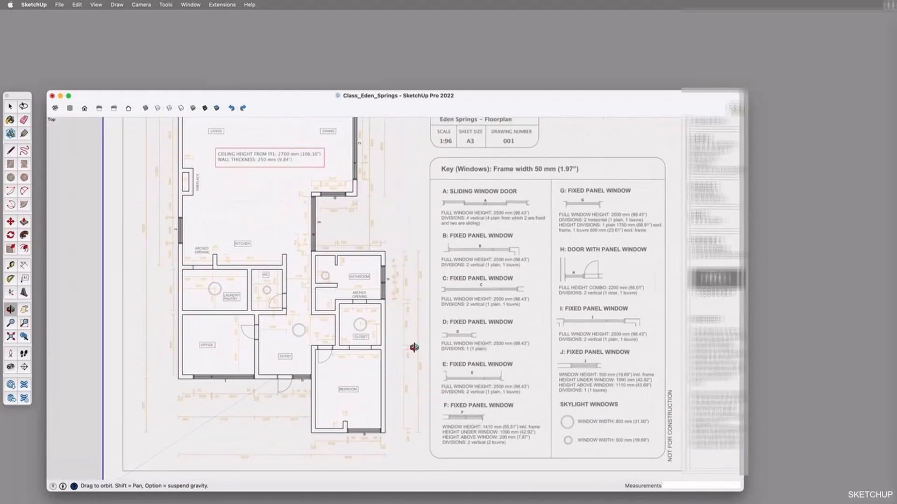
Check the finished window frames and glazing around the whole floor plan, from the entry to the living and dining areas
{"action": "scroll", "coordinate": [350, 370], "scroll_direction": "up", "scroll_amount": 10}
{"action": "key", "text": "space"}
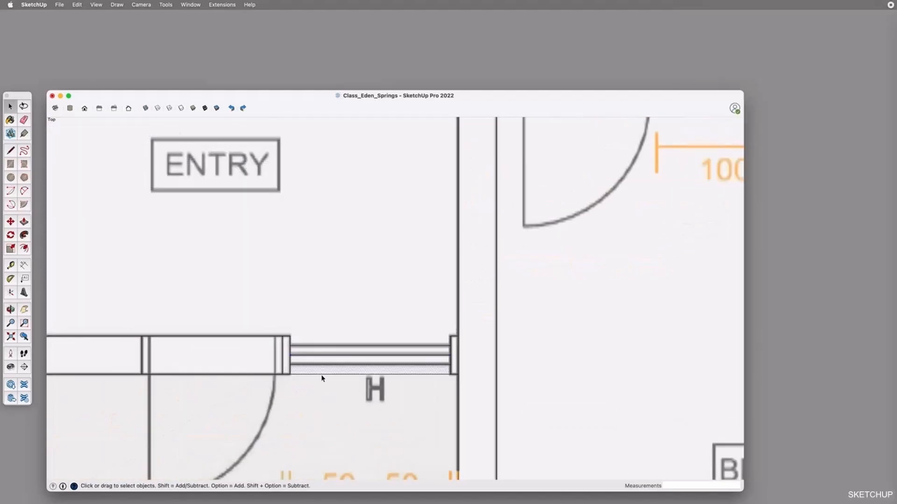
{"action": "scroll", "coordinate": [350, 365], "scroll_direction": "down", "scroll_amount": 5}
{"action": "scroll", "coordinate": [447, 360], "scroll_direction": "down", "scroll_amount": 2}
{"action": "scroll", "coordinate": [177, 354], "scroll_direction": "up", "scroll_amount": 3}
{"action": "left_click", "coordinate": [176, 353]}
{"action": "left_click", "coordinate": [173, 364]}
{"action": "left_click", "coordinate": [170, 370]}
{"action": "scroll", "coordinate": [327, 340], "scroll_direction": "down", "scroll_amount": 5}
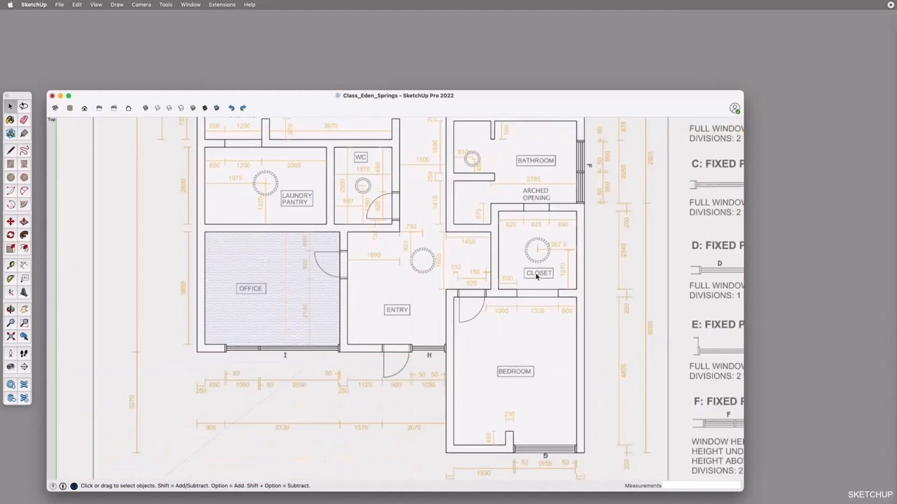
{"action": "scroll", "coordinate": [530, 446], "scroll_direction": "up", "scroll_amount": 4}
{"action": "scroll", "coordinate": [517, 438], "scroll_direction": "down", "scroll_amount": 5}
{"action": "scroll", "coordinate": [559, 190], "scroll_direction": "up", "scroll_amount": 3}
{"action": "middle_click_drag", "start_coordinate": [411, 126], "coordinate": [481, 321], "text": "shift"}
{"action": "left_click", "coordinate": [406, 260]}
{"action": "left_click", "coordinate": [413, 249]}
{"action": "left_click", "coordinate": [417, 245]}
{"action": "left_click", "coordinate": [464, 171]}
{"action": "left_click", "coordinate": [468, 178]}
{"action": "left_click", "coordinate": [494, 225]}
{"action": "middle_click_drag", "start_coordinate": [537, 136], "coordinate": [618, 443], "text": "shift"}
{"action": "left_click", "coordinate": [525, 236]}
{"action": "left_click", "coordinate": [536, 257]}
{"action": "left_click", "coordinate": [520, 278]}
{"action": "left_click", "coordinate": [483, 260]}
{"action": "left_click", "coordinate": [489, 265]}
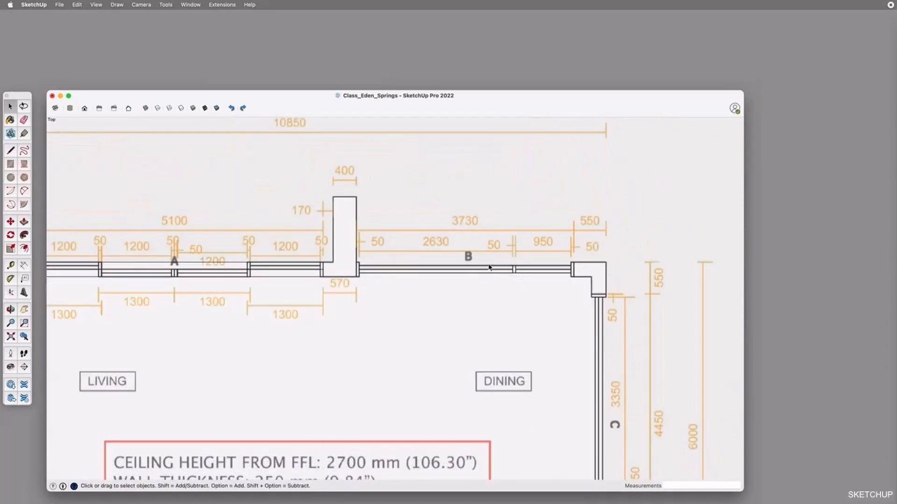
{"action": "middle_click_drag", "start_coordinate": [397, 280], "coordinate": [665, 251], "text": "shift"}
{"action": "left_click", "coordinate": [313, 248]}
{"action": "left_click", "coordinate": [449, 237]}
{"action": "middle_click_drag", "start_coordinate": [349, 332], "coordinate": [411, 140], "text": "shift"}
{"action": "middle_click_drag", "start_coordinate": [441, 457], "coordinate": [398, 163], "text": "shift"}
{"action": "scroll", "coordinate": [351, 196], "scroll_direction": "down", "scroll_amount": 2}
{"action": "scroll", "coordinate": [299, 228], "scroll_direction": "down", "scroll_amount": 6}
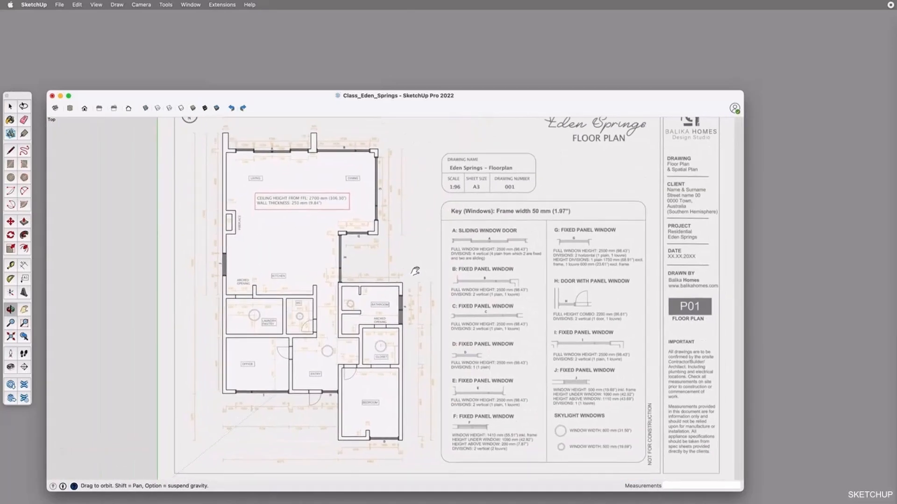
Select the glazing and both end frames of entry window H and group them
{"action": "scroll", "coordinate": [329, 395], "scroll_direction": "up", "scroll_amount": 10}
{"action": "key", "text": "space"}
{"action": "left_click", "coordinate": [241, 334]}
{"action": "left_click", "coordinate": [290, 344], "text": "shift"}
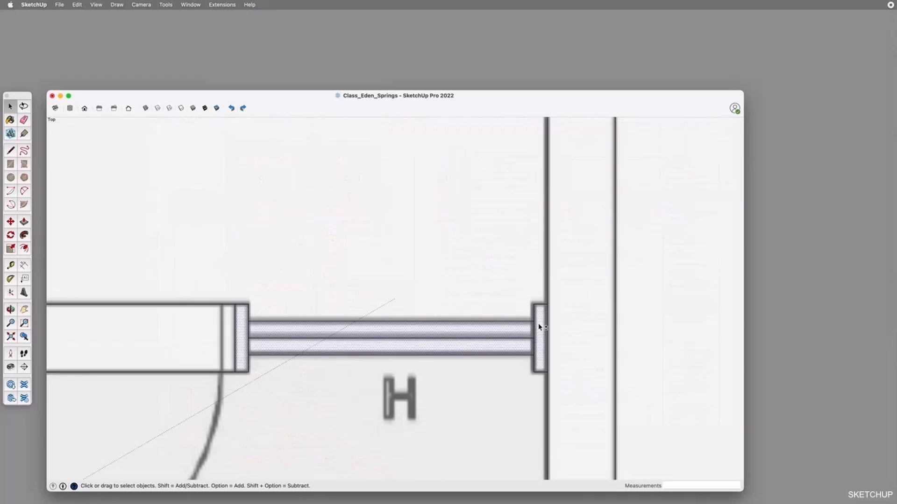
{"action": "left_click", "coordinate": [538, 326], "text": "shift"}
{"action": "key", "text": "super+g"}
Select the frames, divider and glazing panes of office window I and group them
{"action": "scroll", "coordinate": [552, 324], "scroll_direction": "down", "scroll_amount": 4}
{"action": "middle_click_drag", "start_coordinate": [221, 329], "coordinate": [506, 330], "text": "shift"}
{"action": "scroll", "coordinate": [116, 326], "scroll_direction": "up", "scroll_amount": 3}
{"action": "left_click", "coordinate": [112, 327]}
{"action": "left_click", "coordinate": [122, 324], "text": "shift"}
{"action": "left_click", "coordinate": [125, 331], "text": "shift"}
{"action": "left_click", "coordinate": [264, 325], "text": "shift"}
{"action": "left_click", "coordinate": [267, 331], "text": "shift"}
{"action": "left_click", "coordinate": [595, 330], "text": "shift"}
{"action": "key", "text": "super+g"}
Select the glazing panes and both end frames of bedroom window G and group them
{"action": "scroll", "coordinate": [467, 339], "scroll_direction": "down", "scroll_amount": 6}
{"action": "scroll", "coordinate": [715, 441], "scroll_direction": "up", "scroll_amount": 6}
{"action": "left_click", "coordinate": [719, 390]}
{"action": "left_click", "coordinate": [707, 387], "text": "shift"}
{"action": "left_click", "coordinate": [704, 396], "text": "shift"}
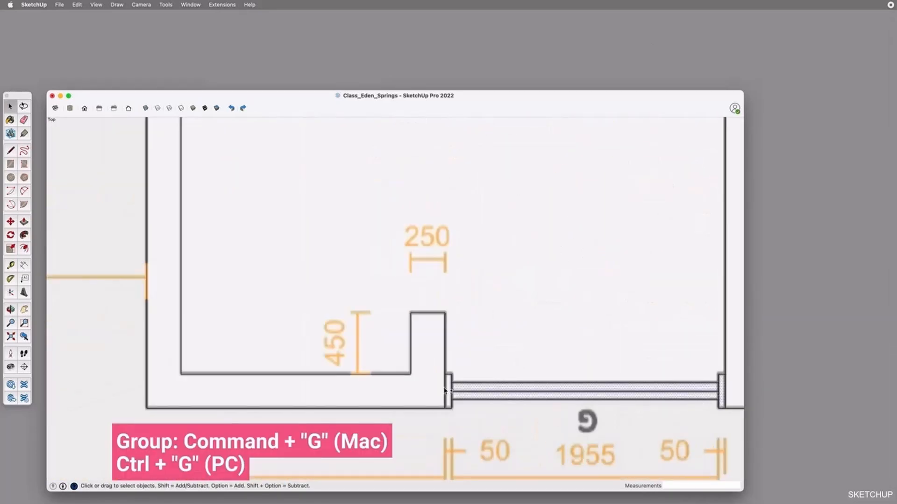
{"action": "left_click", "coordinate": [447, 390], "text": "shift"}
{"action": "key", "text": "super+g"}
Select the frames, divider and glazing panes of bathroom window F and group them
{"action": "scroll", "coordinate": [368, 420], "scroll_direction": "down", "scroll_amount": 5}
{"action": "scroll", "coordinate": [486, 299], "scroll_direction": "up", "scroll_amount": 6}
{"action": "left_click", "coordinate": [477, 235]}
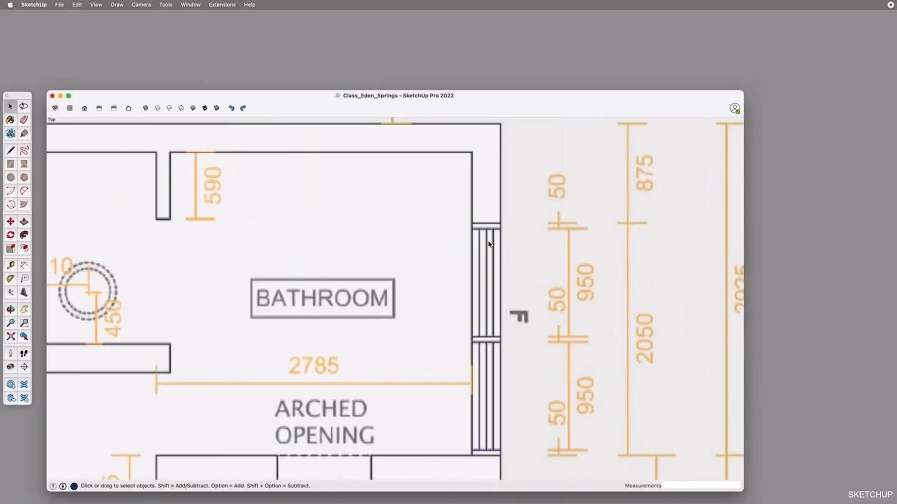
{"action": "left_click", "coordinate": [491, 243], "text": "shift"}
{"action": "left_click", "coordinate": [490, 245], "text": "shift"}
{"action": "left_click", "coordinate": [483, 248], "text": "shift"}
{"action": "left_click", "coordinate": [475, 254], "text": "shift"}
{"action": "left_click", "coordinate": [478, 339], "text": "shift"}
{"action": "left_click", "coordinate": [483, 350], "text": "shift"}
{"action": "left_click", "coordinate": [497, 453], "text": "shift"}
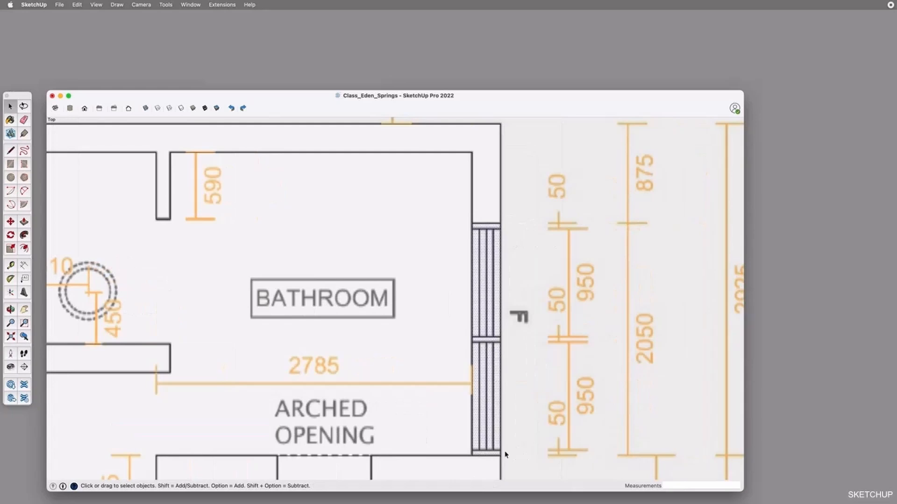
{"action": "key", "text": "super+g"}
Select the frames, divider and glazing panes of window E beside the courtyard and group them
{"action": "scroll", "coordinate": [567, 301], "scroll_direction": "down", "scroll_amount": 5}
{"action": "scroll", "coordinate": [568, 305], "scroll_direction": "down", "scroll_amount": 4}
{"action": "middle_click_drag", "start_coordinate": [549, 304], "coordinate": [531, 302], "text": "shift"}
{"action": "middle_click_drag", "start_coordinate": [381, 254], "coordinate": [397, 379], "text": "shift"}
{"action": "scroll", "coordinate": [412, 380], "scroll_direction": "up", "scroll_amount": 8}
{"action": "left_click", "coordinate": [431, 393]}
{"action": "left_click", "coordinate": [430, 374], "text": "shift"}
{"action": "left_click", "coordinate": [444, 350], "text": "shift"}
{"action": "left_click", "coordinate": [438, 184], "text": "shift"}
{"action": "left_click", "coordinate": [435, 173], "text": "shift"}
{"action": "scroll", "coordinate": [461, 229], "scroll_direction": "down", "scroll_amount": 8}
{"action": "scroll", "coordinate": [463, 129], "scroll_direction": "up", "scroll_amount": 5}
{"action": "left_click", "coordinate": [436, 173], "text": "shift"}
{"action": "key", "text": "super+g"}
Select the frame and glazing parts of window D, next to window E
{"action": "left_click", "coordinate": [483, 157]}
{"action": "left_click", "coordinate": [500, 155], "text": "shift"}
{"action": "left_click", "coordinate": [505, 161], "text": "shift"}
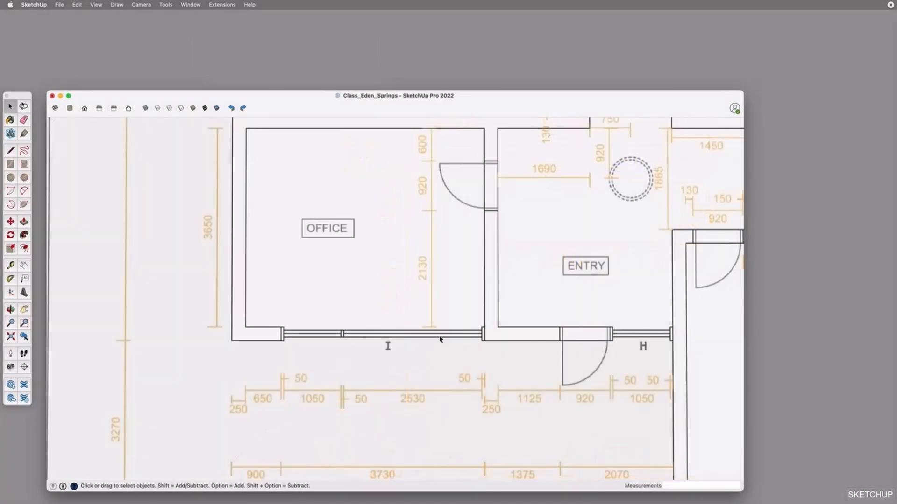
Try moving the grouped office window I out of its wall opening, with X-ray display on and off
{"action": "left_click", "coordinate": [441, 340]}
{"action": "key", "text": "m"}
{"action": "left_click", "coordinate": [442, 334]}
{"action": "scroll", "coordinate": [444, 353], "scroll_direction": "up", "scroll_amount": 4}
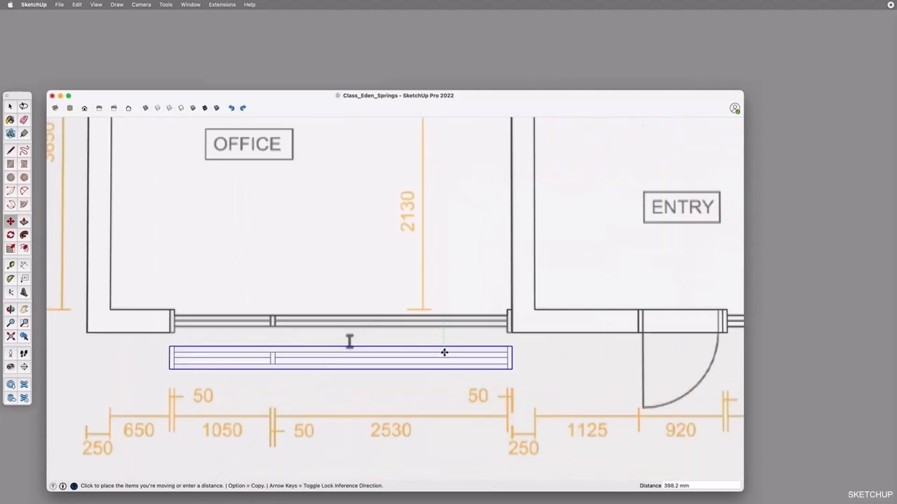
{"action": "left_click", "coordinate": [447, 313]}
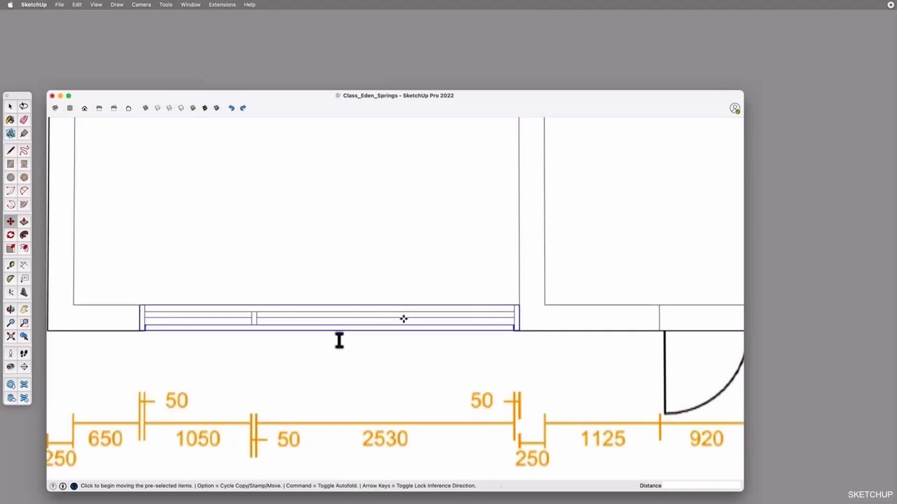
{"action": "left_click", "coordinate": [402, 319]}
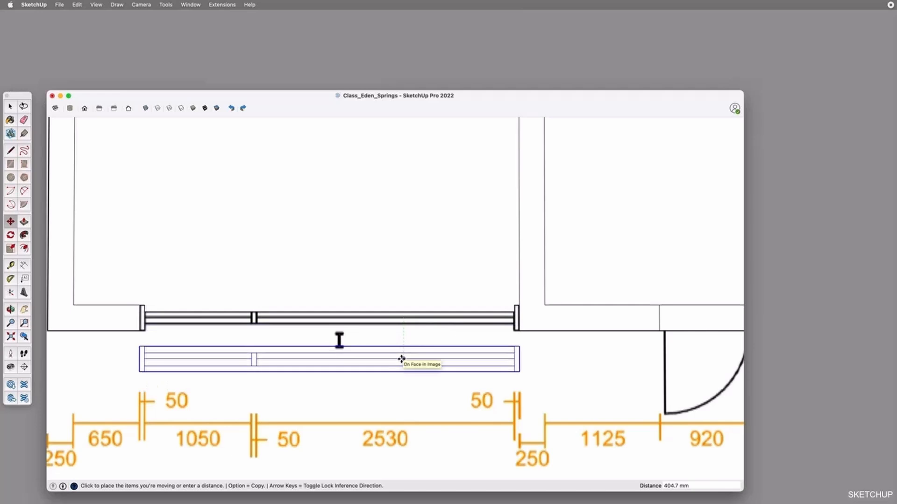
{"action": "key", "text": "Escape"}
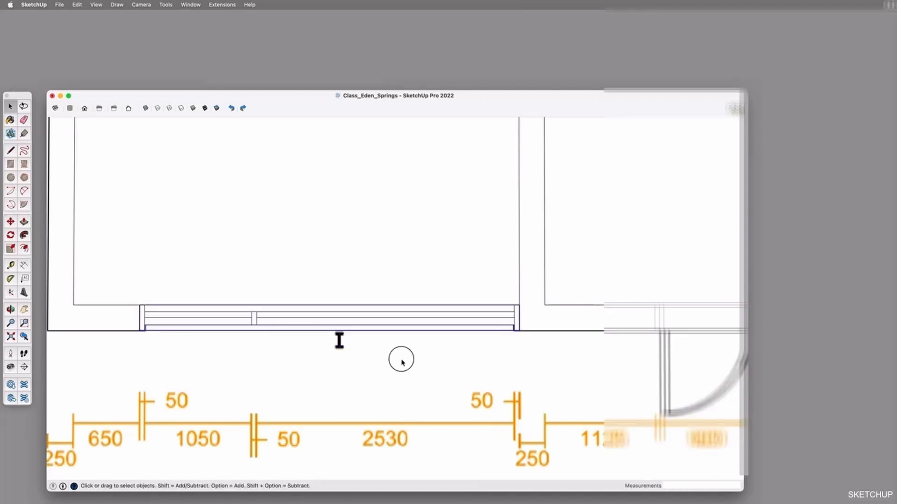
{"action": "key", "text": "space"}
{"action": "left_click", "coordinate": [180, 136]}
Examine the floor plan and select the office floor face to check the geometry that is still ungrouped
{"action": "scroll", "coordinate": [392, 367], "scroll_direction": "down", "scroll_amount": 10}
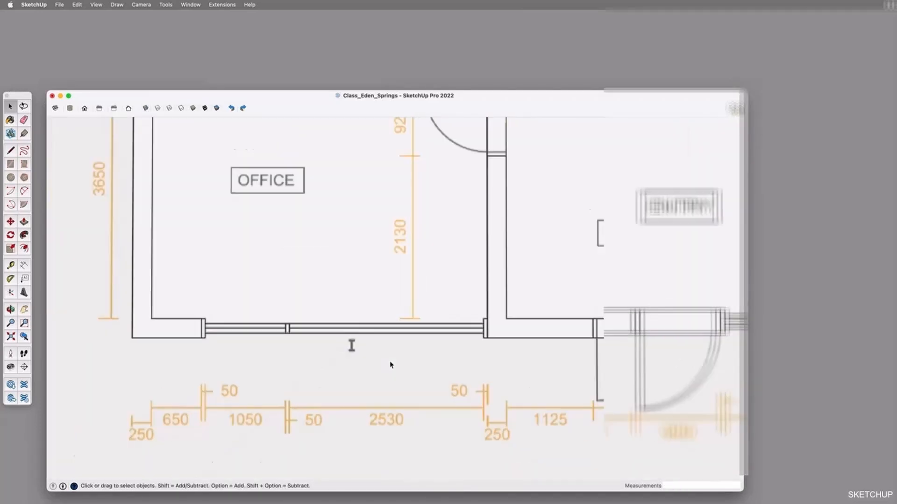
{"action": "scroll", "coordinate": [381, 370], "scroll_direction": "up", "scroll_amount": 2}
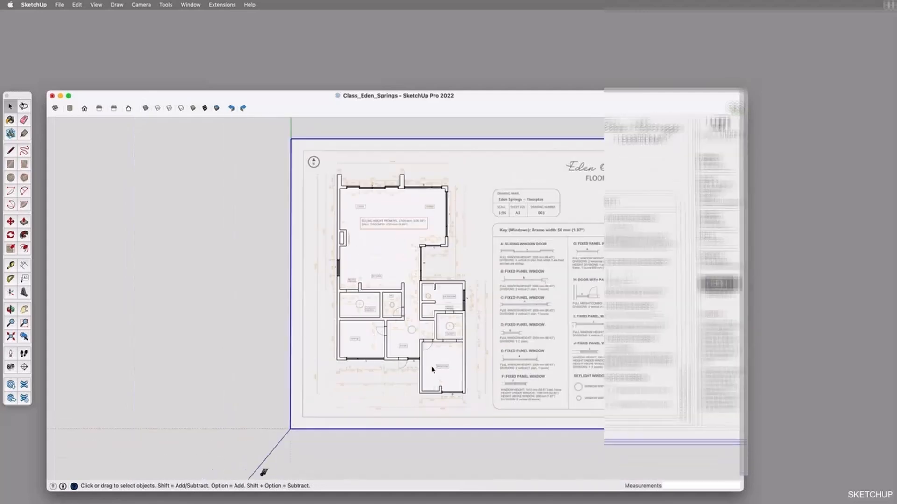
{"action": "key", "text": "o"}
{"action": "scroll", "coordinate": [424, 309], "scroll_direction": "up", "scroll_amount": 3}
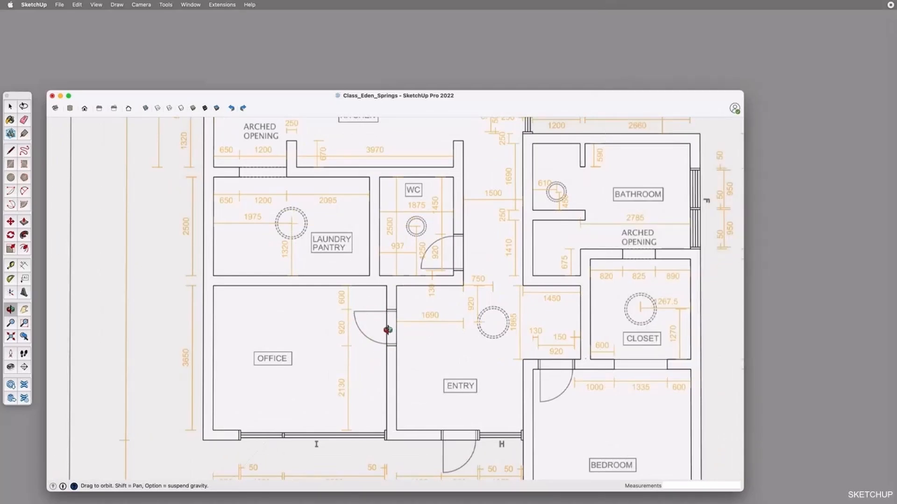
{"action": "scroll", "coordinate": [383, 317], "scroll_direction": "down", "scroll_amount": 4}
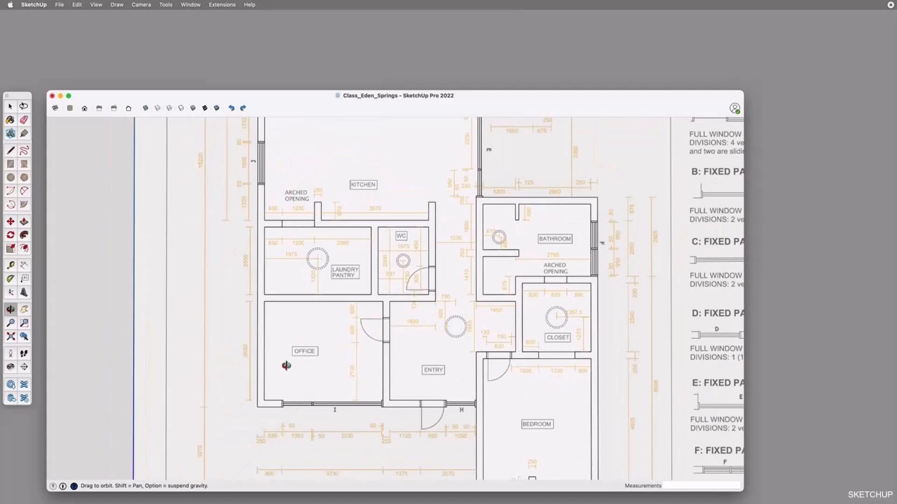
{"action": "key", "text": "space"}
{"action": "left_click", "coordinate": [309, 366]}
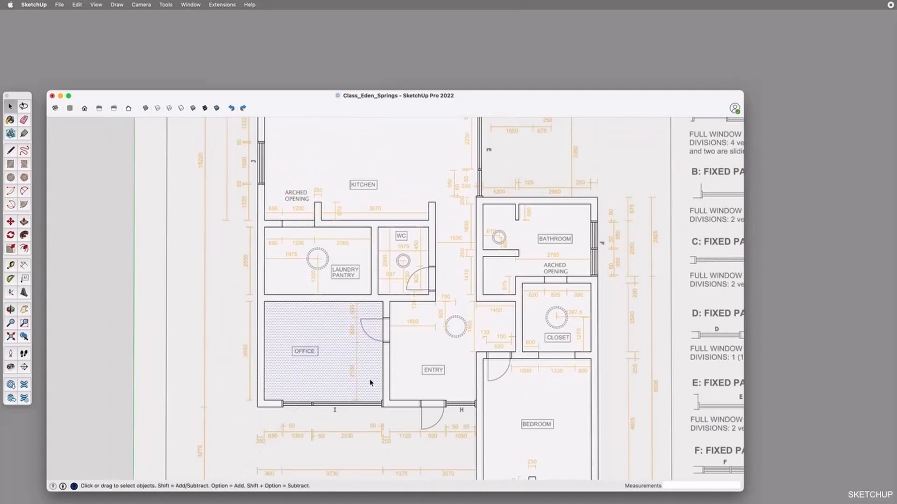
{"action": "key", "text": "o"}
{"action": "scroll", "coordinate": [398, 355], "scroll_direction": "down", "scroll_amount": 6}
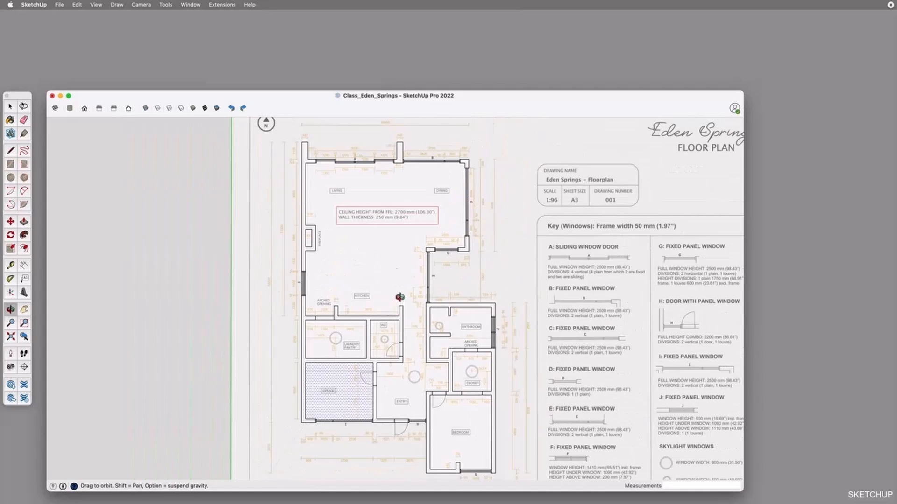
Group all walls and floors of the floor plan together, leaving every window group out of the selection
{"action": "key", "text": "space"}
{"action": "left_click_drag", "start_coordinate": [284, 130], "coordinate": [525, 485]}
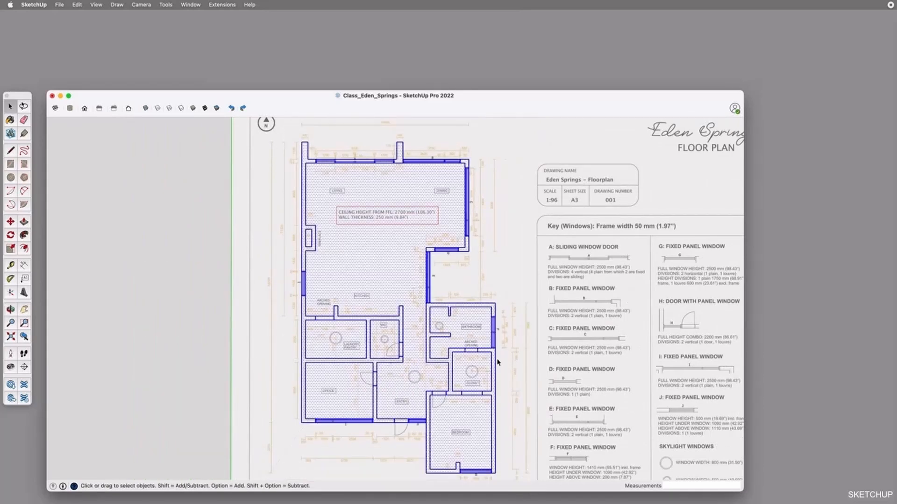
{"action": "left_click", "coordinate": [494, 330], "text": "shift"}
{"action": "left_click", "coordinate": [430, 270], "text": "shift"}
{"action": "left_click", "coordinate": [446, 253], "text": "shift"}
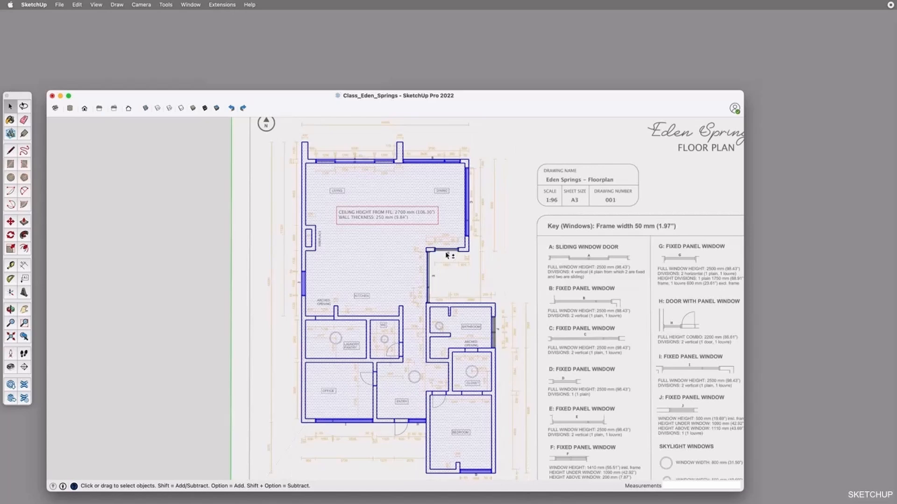
{"action": "left_click", "coordinate": [469, 202], "text": "shift"}
{"action": "left_click", "coordinate": [436, 162], "text": "shift"}
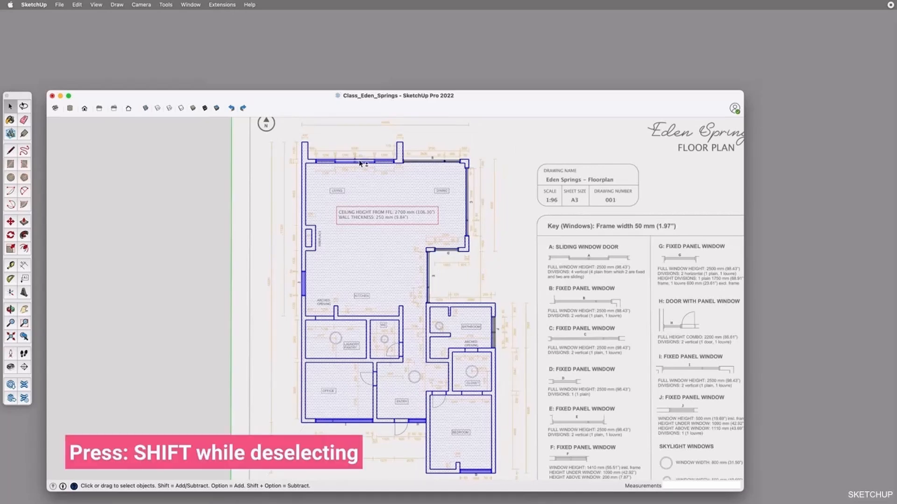
{"action": "left_click", "coordinate": [323, 161], "text": "shift"}
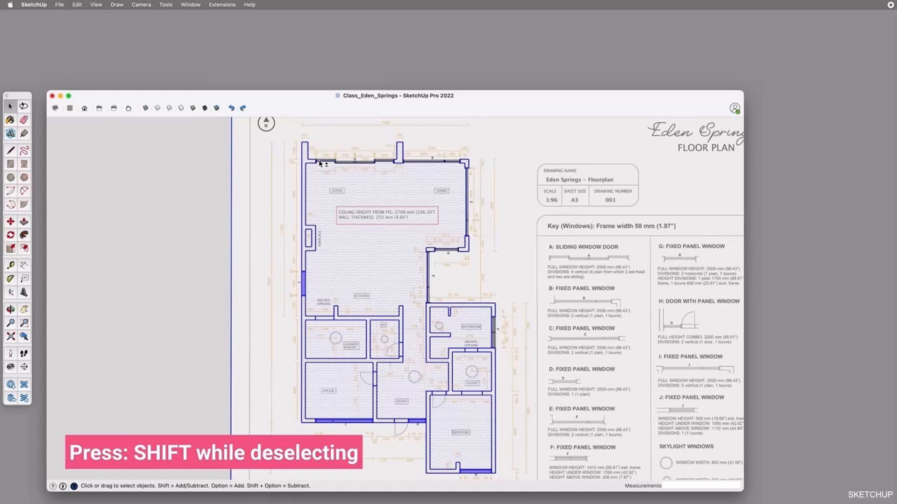
{"action": "left_click", "coordinate": [260, 186], "text": "shift"}
{"action": "left_click", "coordinate": [303, 283], "text": "shift"}
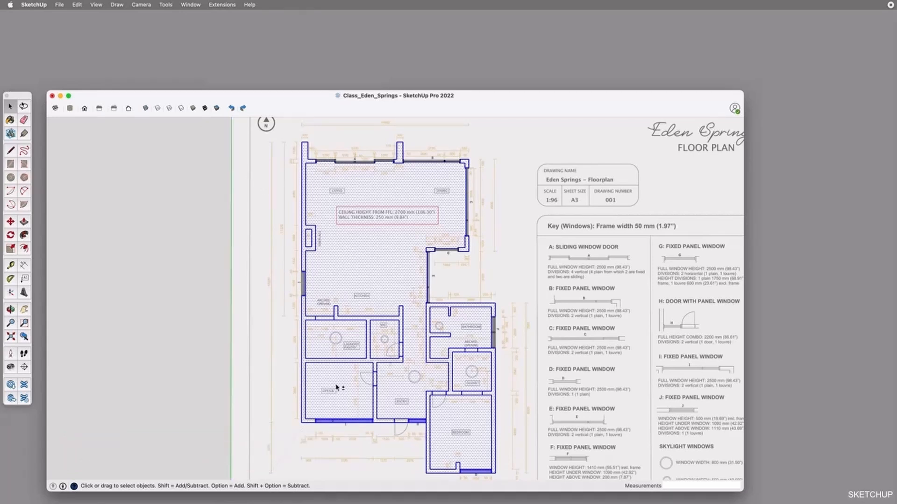
{"action": "left_click", "coordinate": [331, 422], "text": "shift"}
{"action": "left_click", "coordinate": [417, 422], "text": "shift"}
{"action": "left_click", "coordinate": [477, 473], "text": "shift"}
{"action": "key", "text": "super+g"}
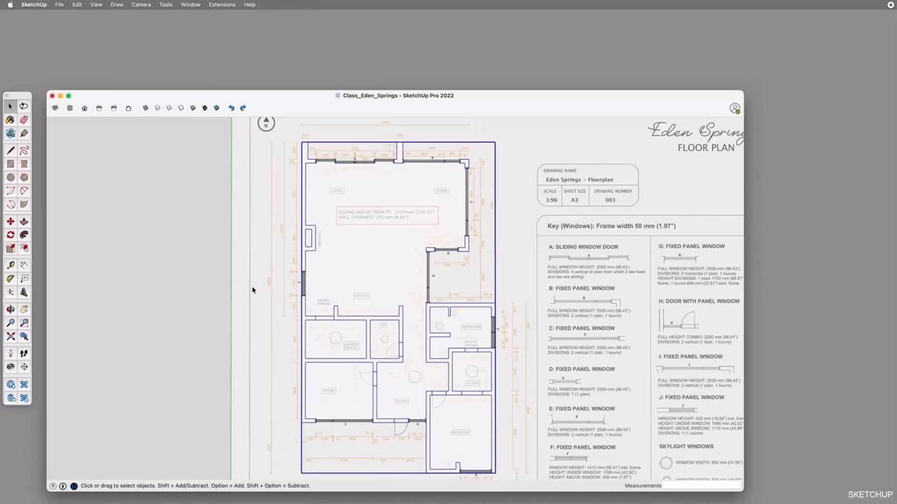
{"action": "left_click", "coordinate": [219, 339]}
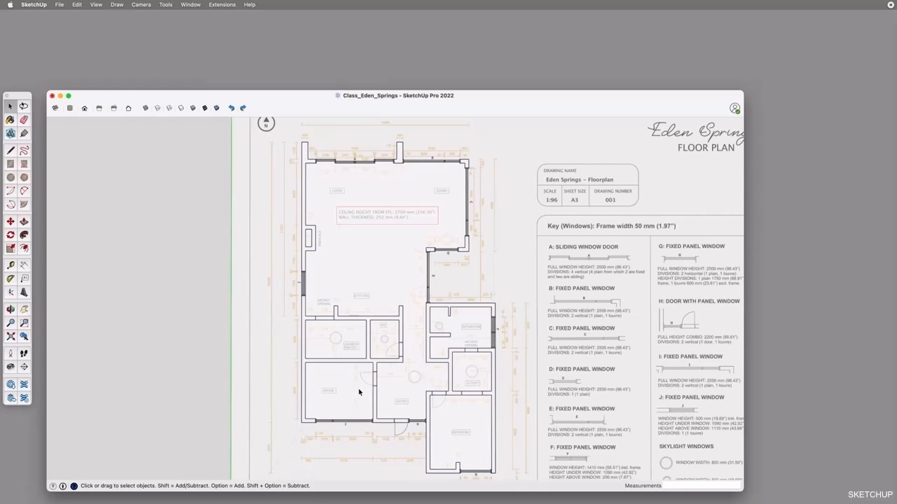
Draw a 250 x 50 mm rectangle as the door frame at the hinge side of the office doorway
{"action": "scroll", "coordinate": [359, 392], "scroll_direction": "up", "scroll_amount": 10}
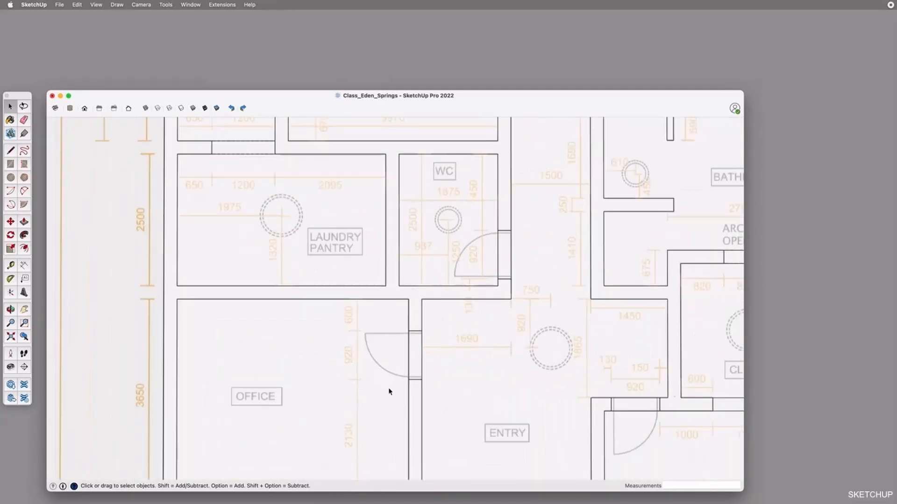
{"action": "scroll", "coordinate": [426, 387], "scroll_direction": "up", "scroll_amount": 3}
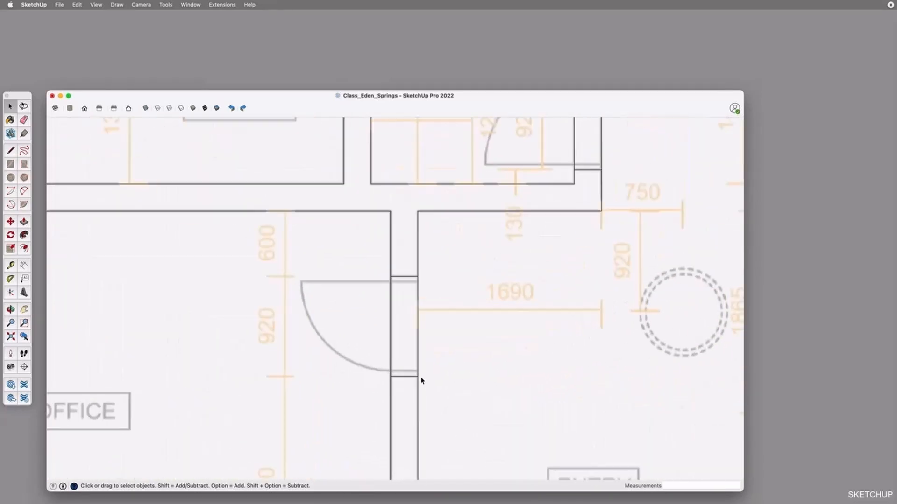
{"action": "key", "text": "r"}
{"action": "left_click", "coordinate": [391, 276]}
{"action": "left_click", "coordinate": [418, 289]}
{"action": "left_click_drag", "start_coordinate": [719, 487], "coordinate": [693, 487]}
{"action": "type", "text": "50"}
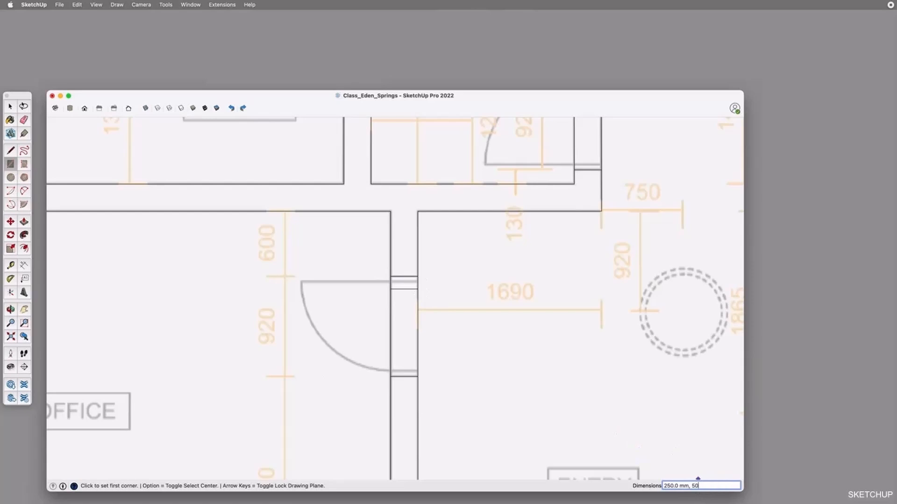
{"action": "key", "text": "Return"}
Copy the door frame to the opposite end of the office doorway
{"action": "key", "text": "m"}
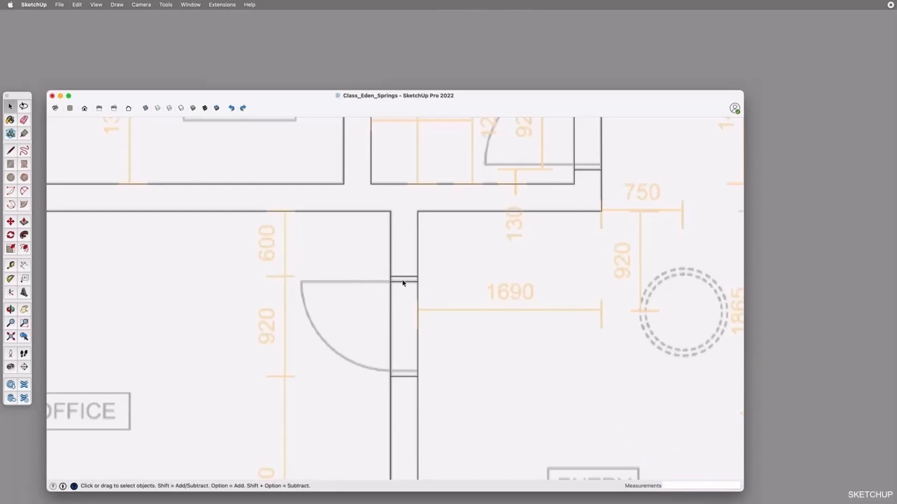
{"action": "left_click", "coordinate": [420, 276]}
{"action": "left_click", "coordinate": [419, 371]}
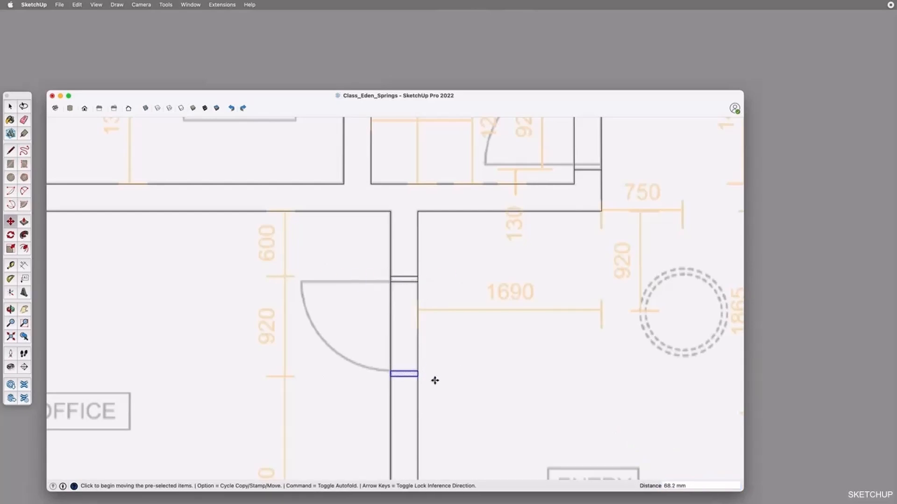
Draw the office door's swing as a quarter-circle pie between its two frames
{"action": "left_click", "coordinate": [24, 205]}
{"action": "left_click", "coordinate": [390, 281]}
{"action": "left_click", "coordinate": [390, 372]}
{"action": "left_click", "coordinate": [301, 281]}
Fill the space between the office door frames with a rectangle and group it with the frames and swing
{"action": "key", "text": "space"}
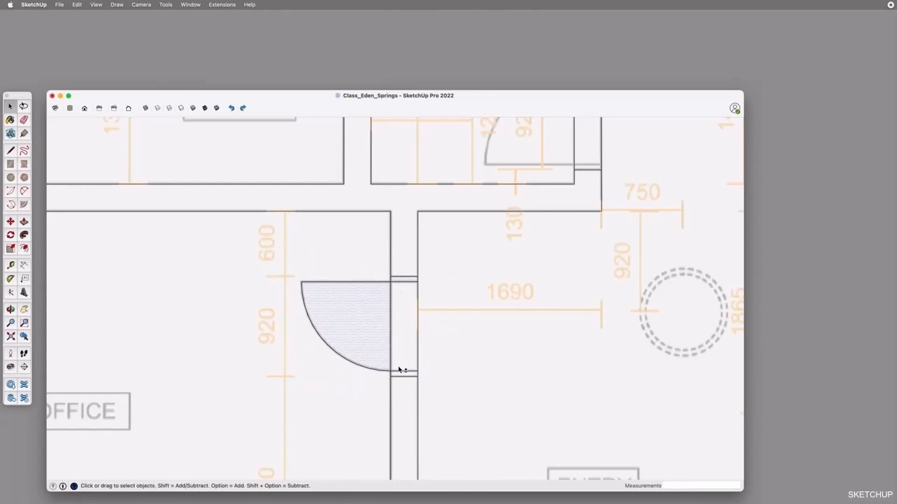
{"action": "double_click", "coordinate": [404, 391]}
{"action": "key", "text": "r"}
{"action": "left_click", "coordinate": [390, 282]}
{"action": "left_click", "coordinate": [418, 371]}
{"action": "key", "text": "space"}
{"action": "left_click", "coordinate": [400, 327], "text": "shift"}
{"action": "key", "text": "super+g"}
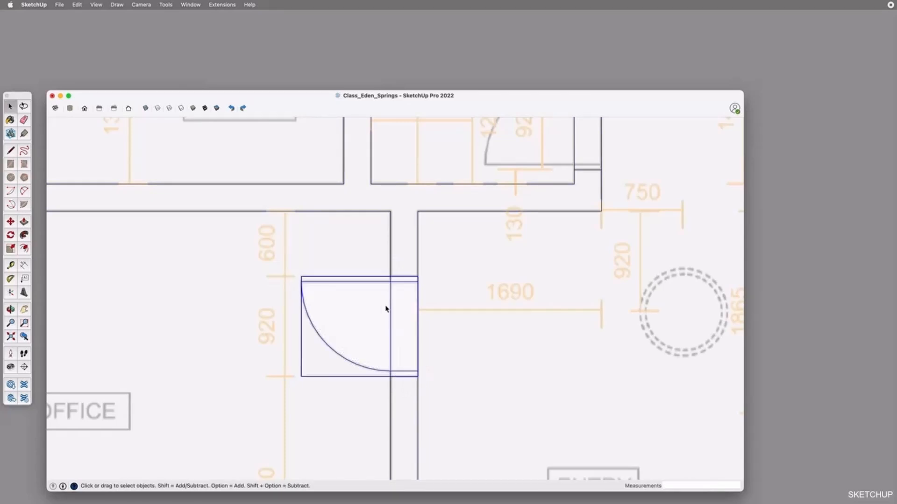
Copy the office door group to the bedroom doorway and rotate it to match the plan
{"action": "scroll", "coordinate": [386, 308], "scroll_direction": "down", "scroll_amount": 5}
{"action": "key", "text": "m"}
{"action": "left_click", "coordinate": [387, 280]}
{"action": "scroll", "coordinate": [556, 345], "scroll_direction": "up", "scroll_amount": 6}
{"action": "left_click", "coordinate": [530, 385]}
{"action": "left_click", "coordinate": [477, 280]}
{"action": "left_click", "coordinate": [439, 331]}
{"action": "left_click", "coordinate": [465, 313]}
Copy the bedroom door group to the front entry doorway beside window H
{"action": "scroll", "coordinate": [512, 278], "scroll_direction": "down", "scroll_amount": 4}
{"action": "scroll", "coordinate": [512, 278], "scroll_direction": "down", "scroll_amount": 3}
{"action": "left_click", "coordinate": [495, 289]}
{"action": "scroll", "coordinate": [398, 332], "scroll_direction": "up", "scroll_amount": 5}
Copy the entry door group to the area beside the WC doorway and rotate it a quarter turn
{"action": "key", "text": "alt"}
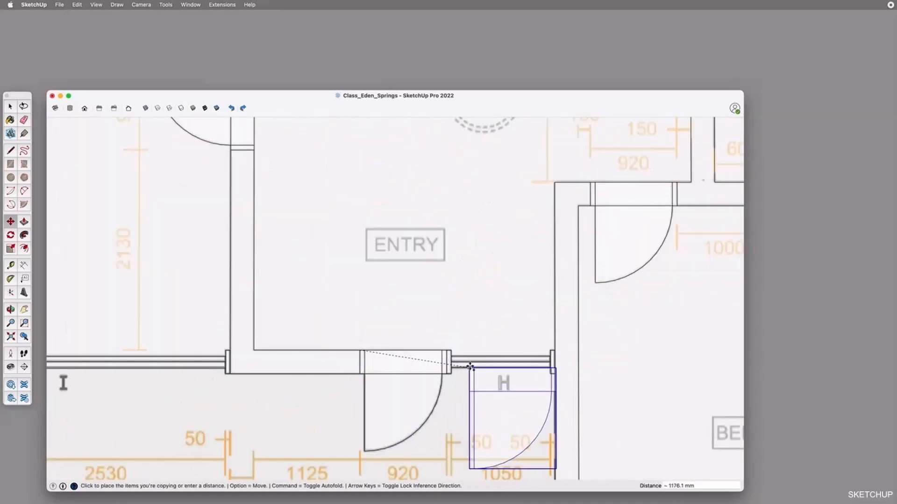
{"action": "scroll", "coordinate": [470, 368], "scroll_direction": "down", "scroll_amount": 5}
{"action": "scroll", "coordinate": [424, 187], "scroll_direction": "up", "scroll_amount": 5}
{"action": "left_click", "coordinate": [424, 188]}
{"action": "left_click", "coordinate": [508, 188]}
{"action": "left_click", "coordinate": [524, 197]}
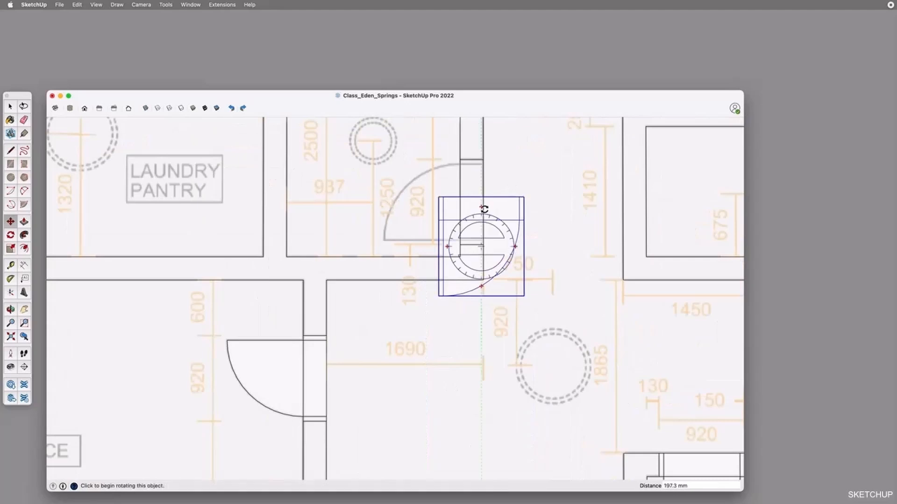
{"action": "left_click", "coordinate": [484, 209]}
{"action": "key", "text": "space"}
Flip the copied door along the group's green axis and move it into the WC doorway
{"action": "right_click", "coordinate": [525, 206]}
{"action": "mouse_move", "coordinate": [561, 332]}
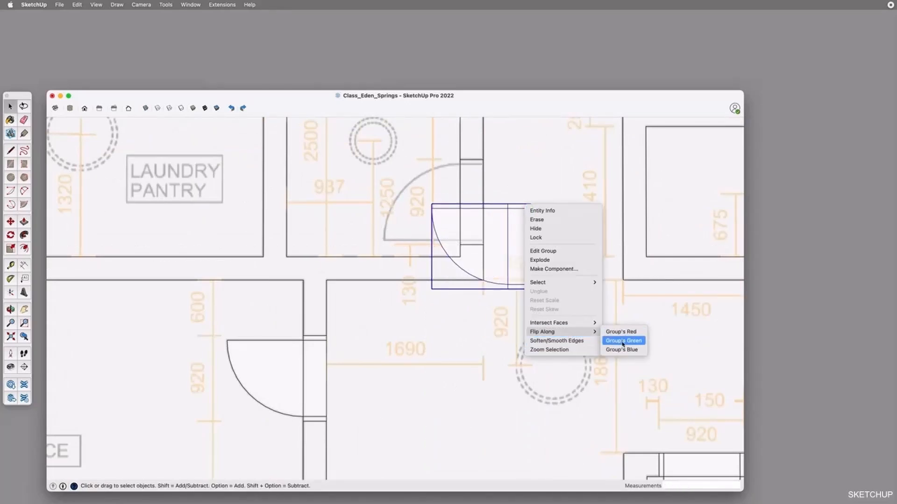
{"action": "left_click", "coordinate": [622, 341]}
{"action": "key", "text": "m"}
{"action": "left_click", "coordinate": [532, 292]}
{"action": "left_click", "coordinate": [482, 248]}
{"action": "scroll", "coordinate": [449, 312], "scroll_direction": "down", "scroll_amount": 3}
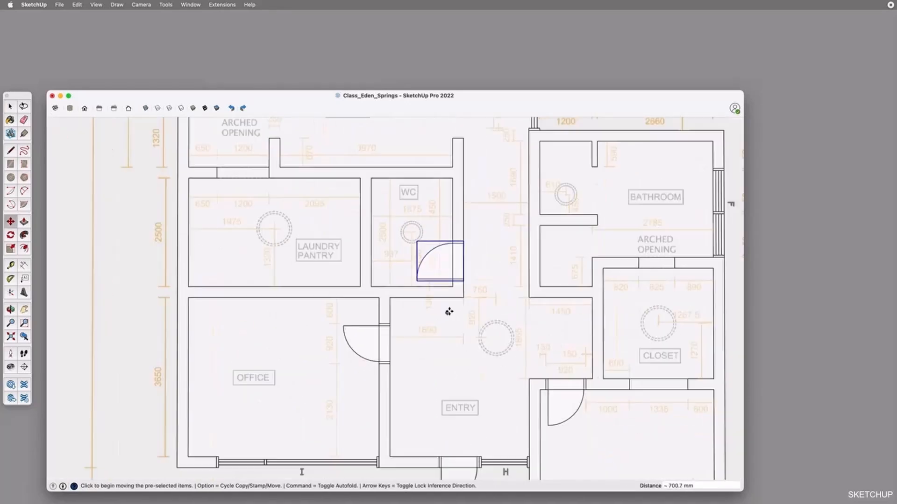
{"action": "scroll", "coordinate": [449, 312], "scroll_direction": "down", "scroll_amount": 5}
{"action": "key", "text": "space"}
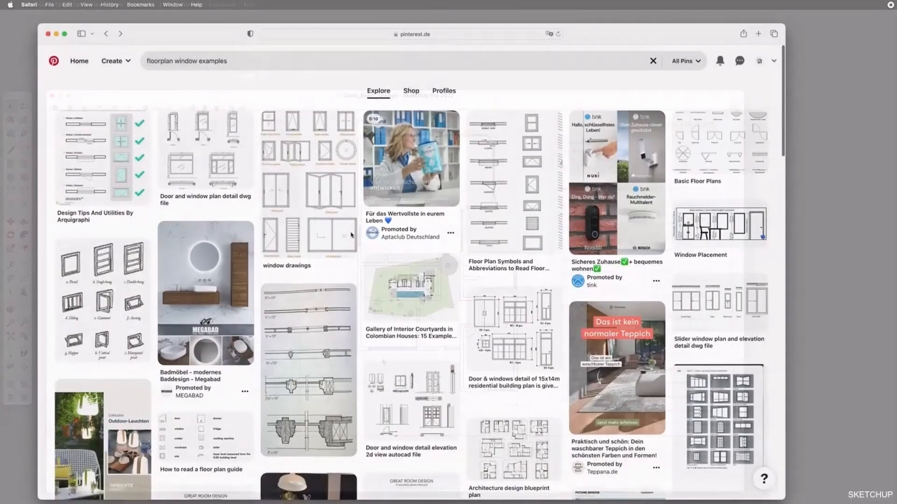
Switch to Pinterest in Safari, open the Arquigraphi window symbols pin and browse the related floor plan symbol examples
{"action": "left_click", "coordinate": [120, 171]}
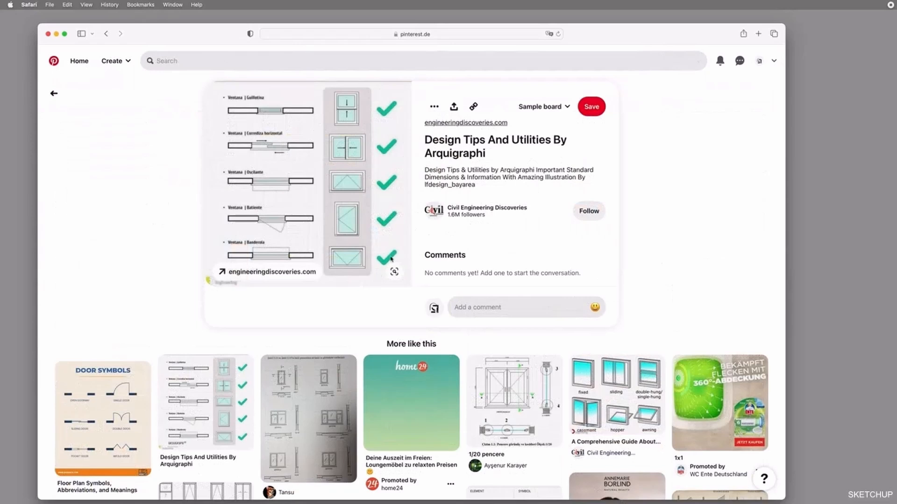
{"action": "scroll", "coordinate": [327, 304], "scroll_direction": "down", "scroll_amount": 2}
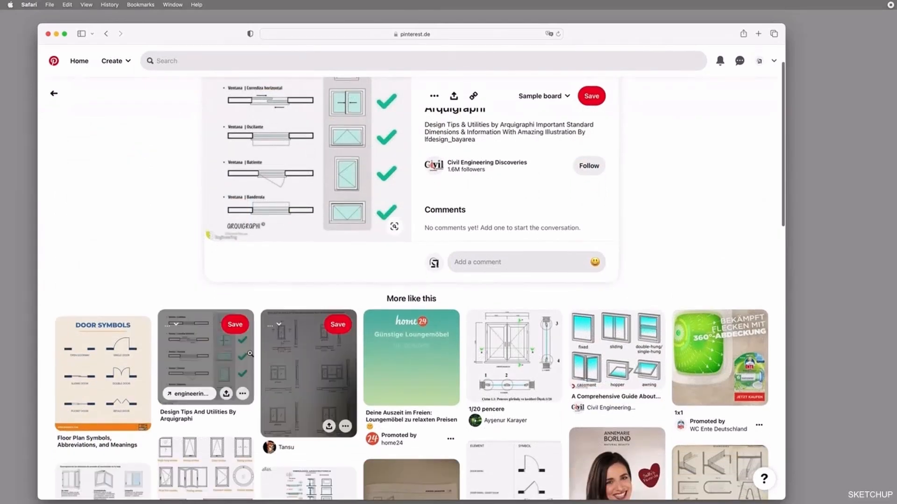
{"action": "scroll", "coordinate": [250, 354], "scroll_direction": "down", "scroll_amount": 6}
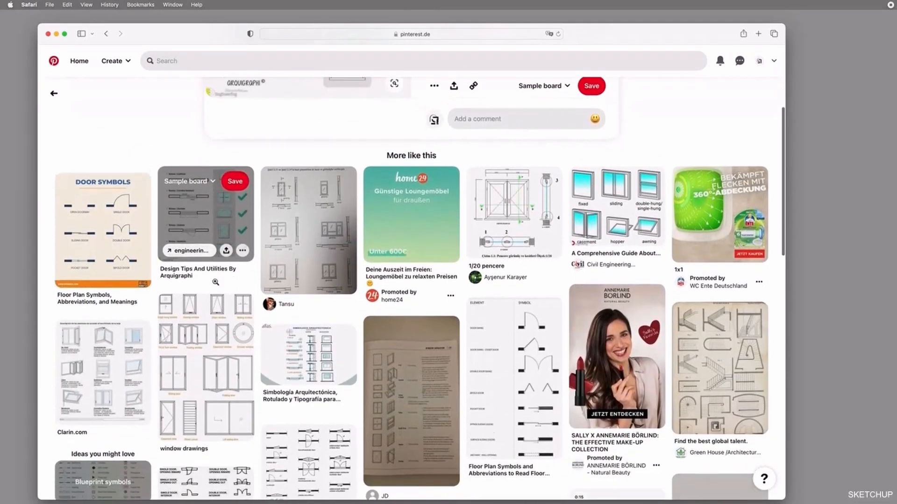
{"action": "scroll", "coordinate": [215, 282], "scroll_direction": "down", "scroll_amount": 1}
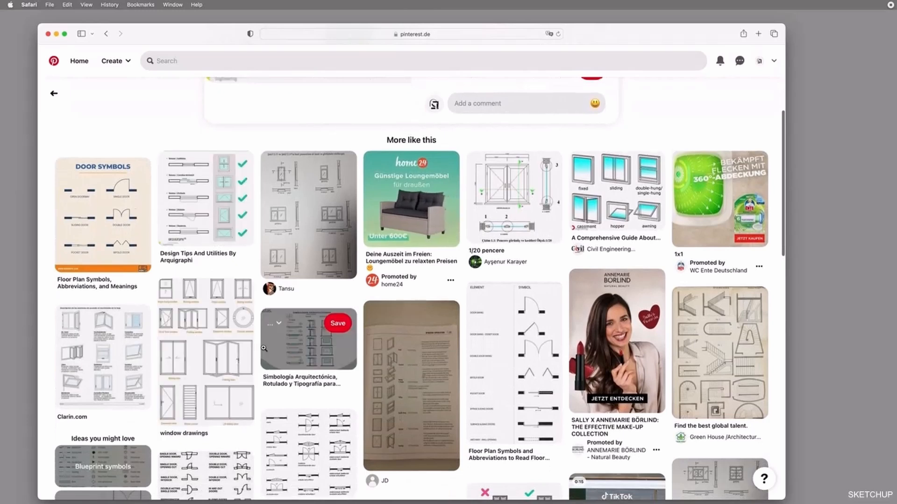
Look further through the related window symbol pins and open the jeinterieur pin of plan symbols
{"action": "scroll", "coordinate": [264, 348], "scroll_direction": "down", "scroll_amount": 2}
{"action": "scroll", "coordinate": [305, 383], "scroll_direction": "down", "scroll_amount": 1}
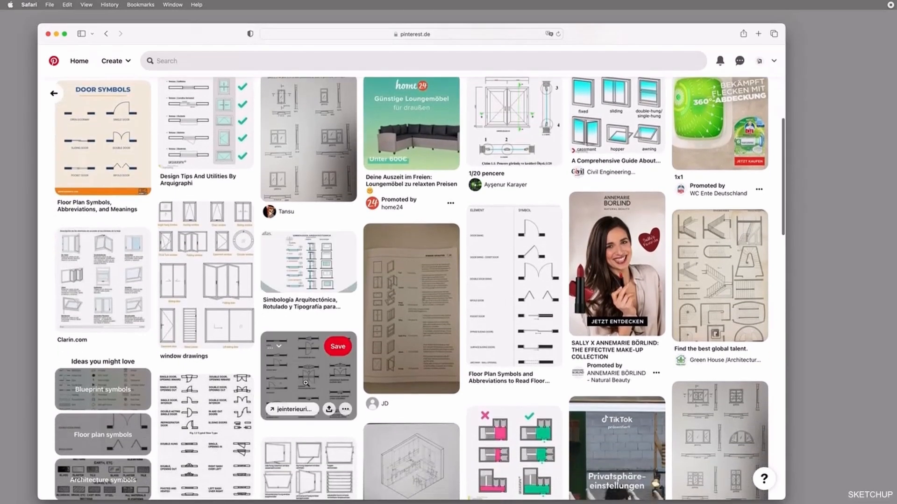
{"action": "left_click", "coordinate": [306, 383]}
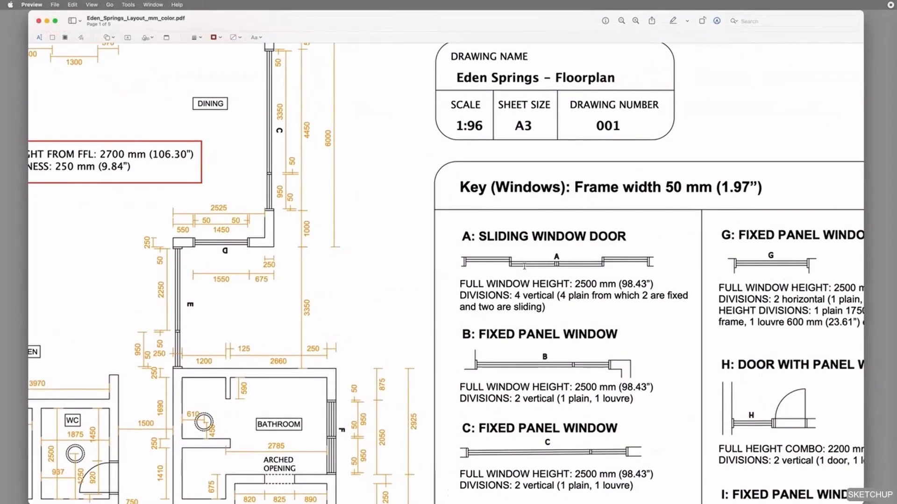
Switch to the Eden Springs layout PDF in Preview and read the window key entries A, B and C, including window B's divisions
{"action": "scroll", "coordinate": [537, 269], "scroll_direction": "right", "scroll_amount": 2}
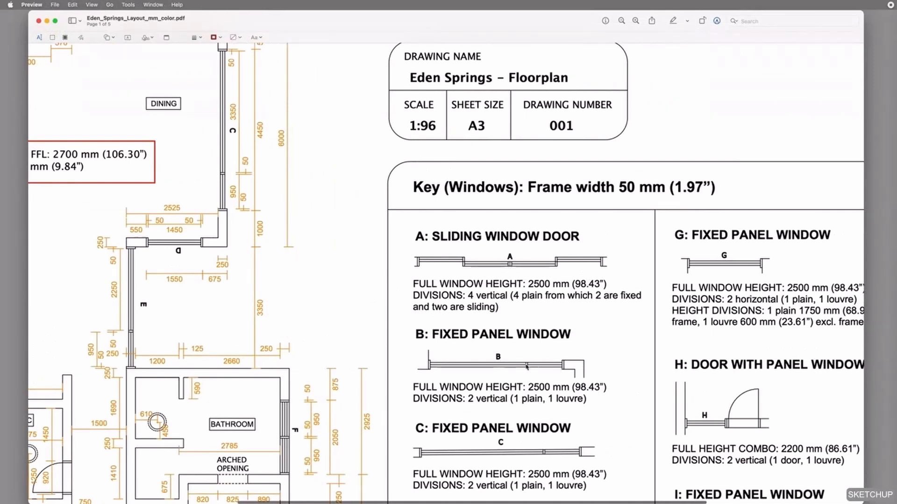
{"action": "scroll", "coordinate": [553, 365], "scroll_direction": "up", "scroll_amount": 5, "text": "ctrl"}
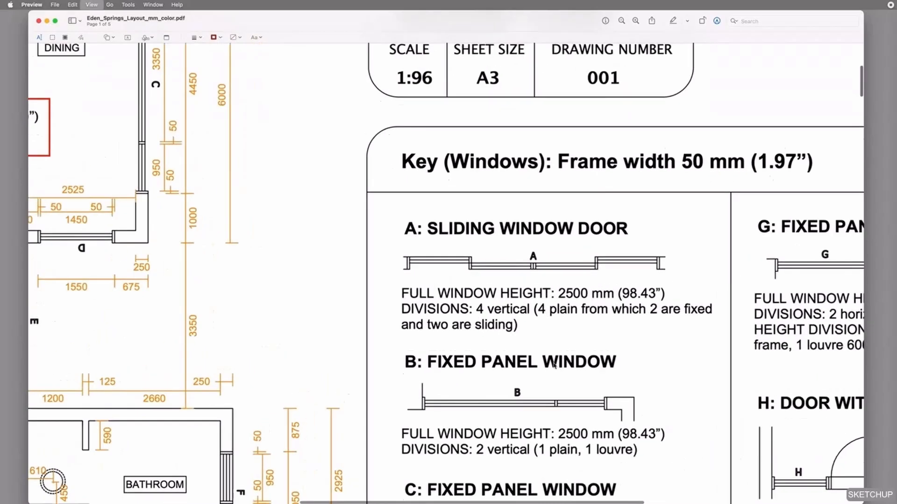
{"action": "scroll", "coordinate": [554, 366], "scroll_direction": "right", "scroll_amount": 2}
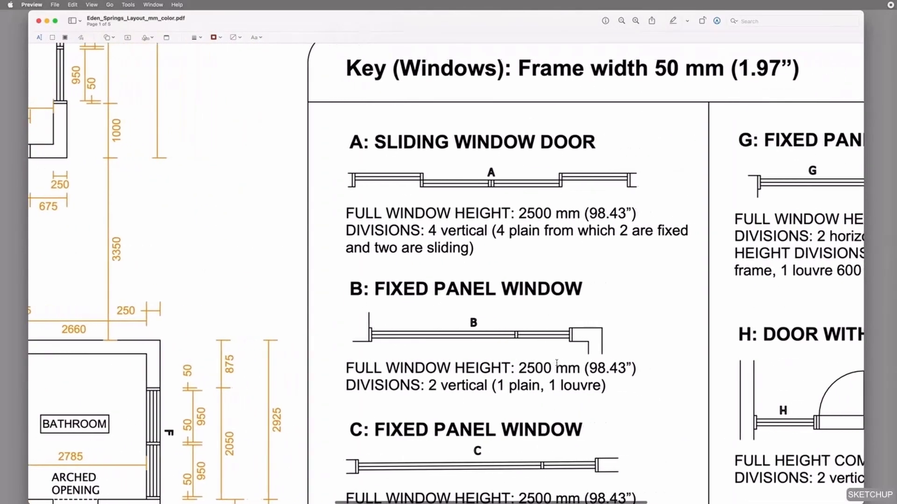
{"action": "scroll", "coordinate": [547, 355], "scroll_direction": "down", "scroll_amount": 3}
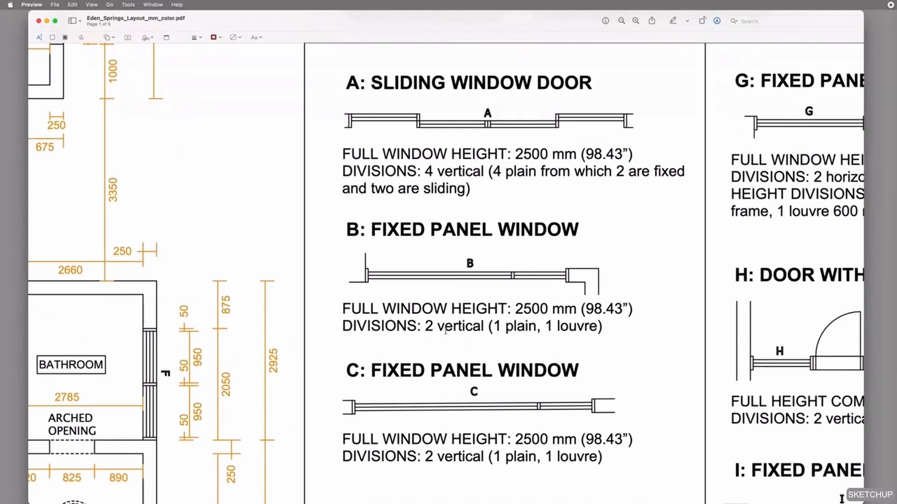
{"action": "left_click_drag", "start_coordinate": [357, 330], "coordinate": [607, 325]}
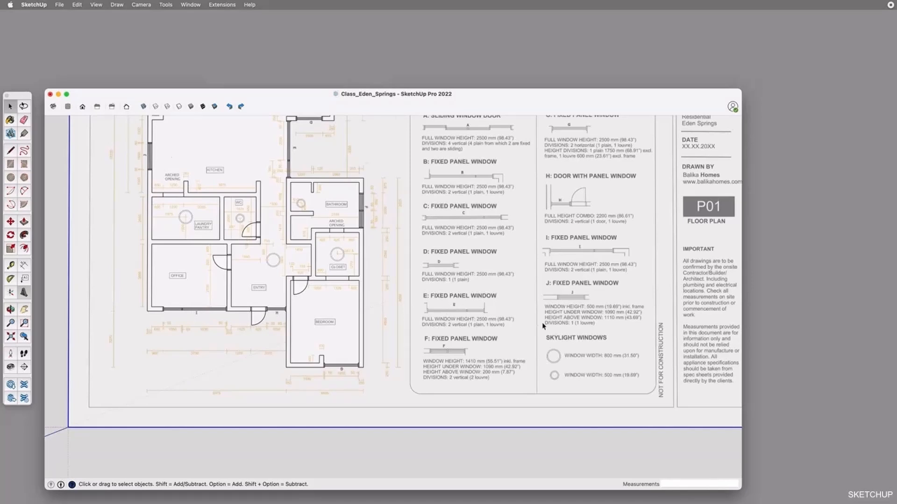
Switch to SketchUp and start a 3D text with the letter I for the office window
{"action": "scroll", "coordinate": [543, 326], "scroll_direction": "up", "scroll_amount": 3}
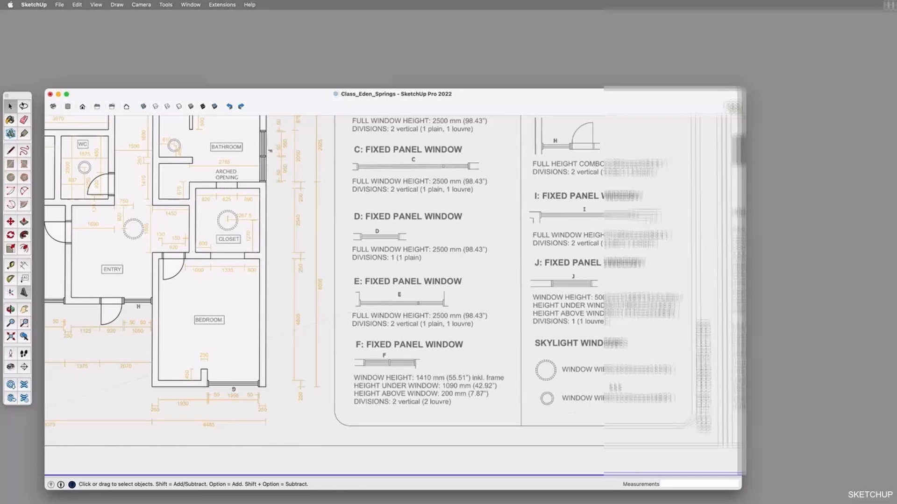
{"action": "scroll", "coordinate": [532, 391], "scroll_direction": "down", "scroll_amount": 5}
{"action": "middle_click_drag", "start_coordinate": [538, 375], "coordinate": [539, 374]}
{"action": "left_click_drag", "start_coordinate": [555, 274], "coordinate": [552, 326], "text": "shift"}
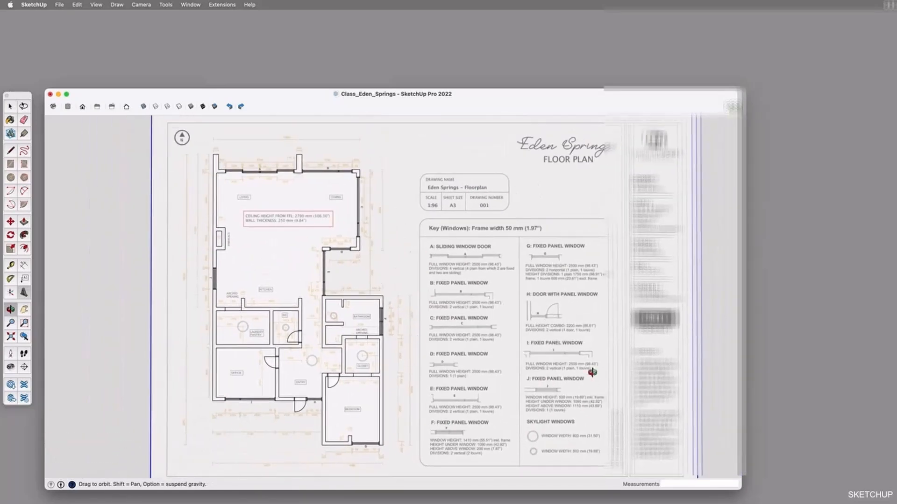
{"action": "left_click_drag", "start_coordinate": [423, 402], "coordinate": [512, 343], "text": "shift"}
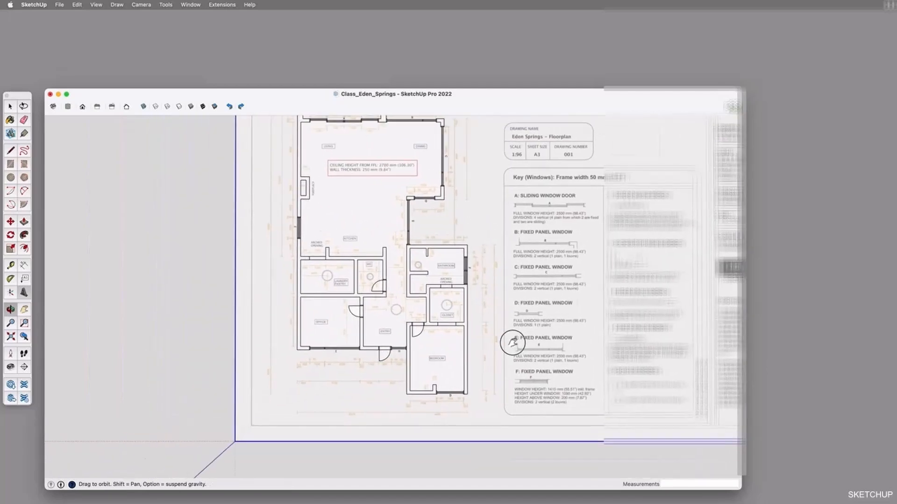
{"action": "scroll", "coordinate": [404, 391], "scroll_direction": "up", "scroll_amount": 3}
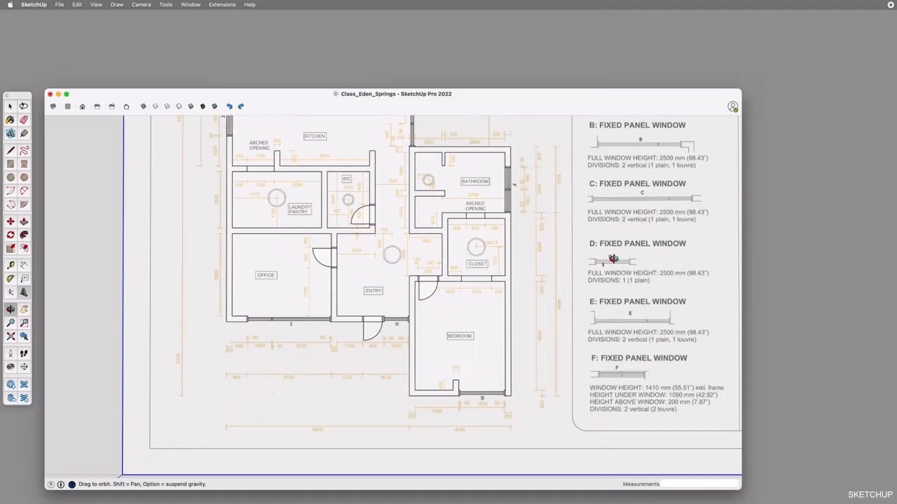
{"action": "scroll", "coordinate": [308, 355], "scroll_direction": "up", "scroll_amount": 4}
{"action": "middle_click_drag", "start_coordinate": [327, 339], "coordinate": [376, 360], "text": "shift"}
{"action": "scroll", "coordinate": [299, 332], "scroll_direction": "up", "scroll_amount": 2}
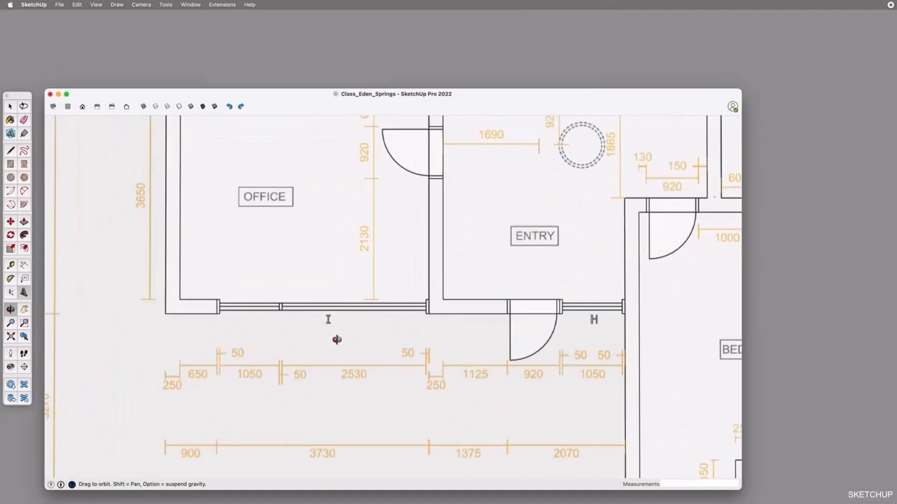
{"action": "key", "text": "space"}
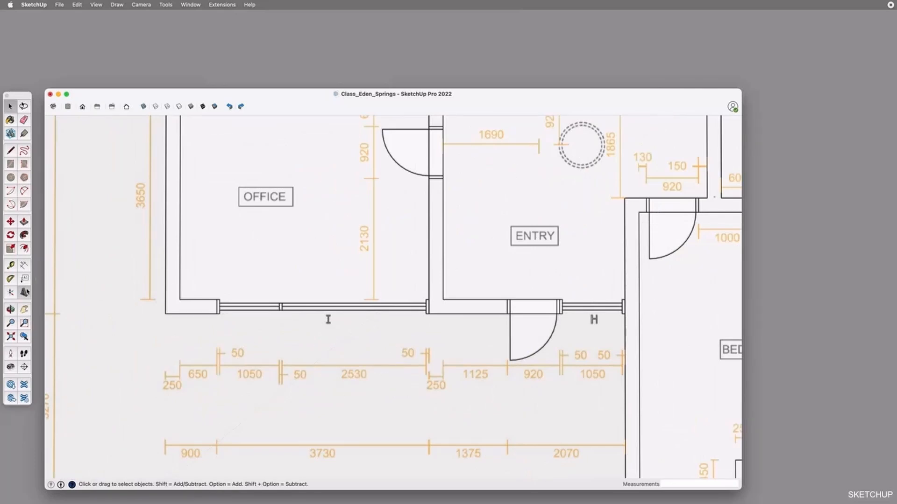
{"action": "left_click", "coordinate": [24, 293]}
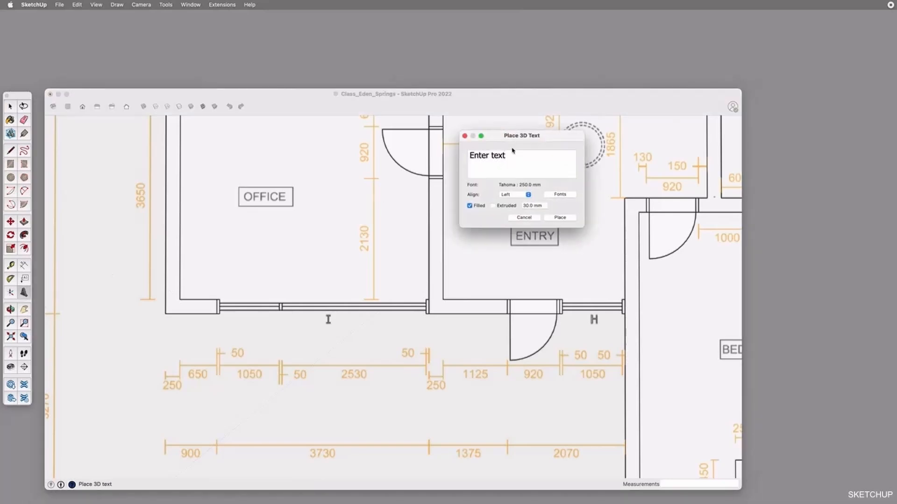
{"action": "key", "text": "BackSpace"}
{"action": "left_click_drag", "start_coordinate": [530, 145], "coordinate": [543, 160]}
Set up the 3D text as left-aligned Tahoma Regular, 250 mm high, filled and not extruded
{"action": "left_click", "coordinate": [528, 209]}
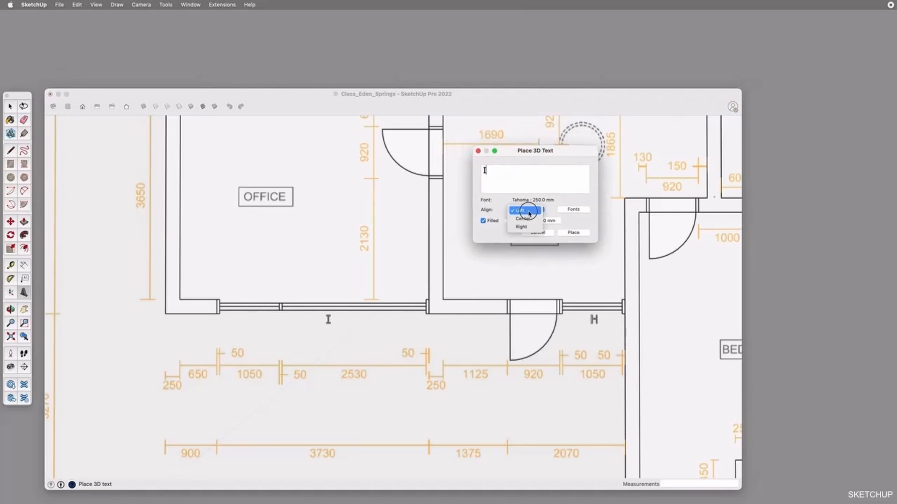
{"action": "left_click", "coordinate": [527, 219]}
{"action": "left_click", "coordinate": [528, 208]}
{"action": "left_click", "coordinate": [527, 204]}
{"action": "left_click", "coordinate": [574, 209]}
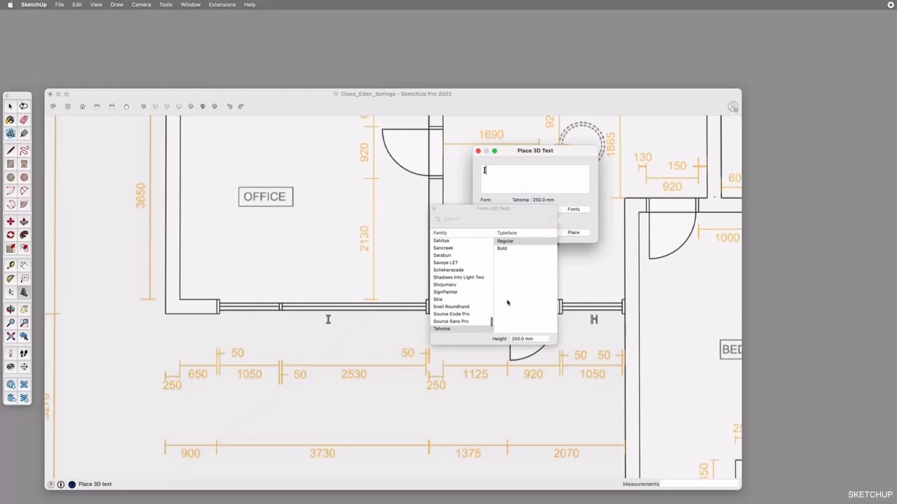
{"action": "left_click", "coordinate": [531, 339]}
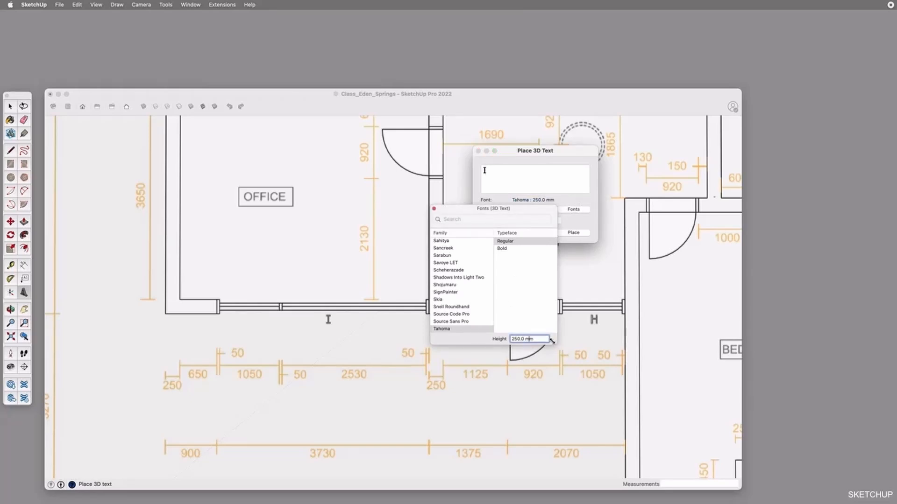
{"action": "left_click_drag", "start_coordinate": [509, 213], "coordinate": [695, 233]}
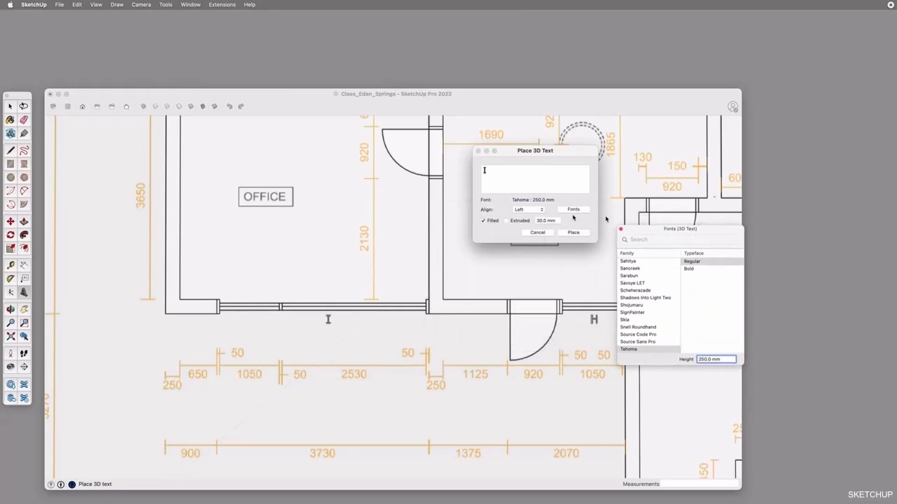
{"action": "left_click", "coordinate": [489, 222]}
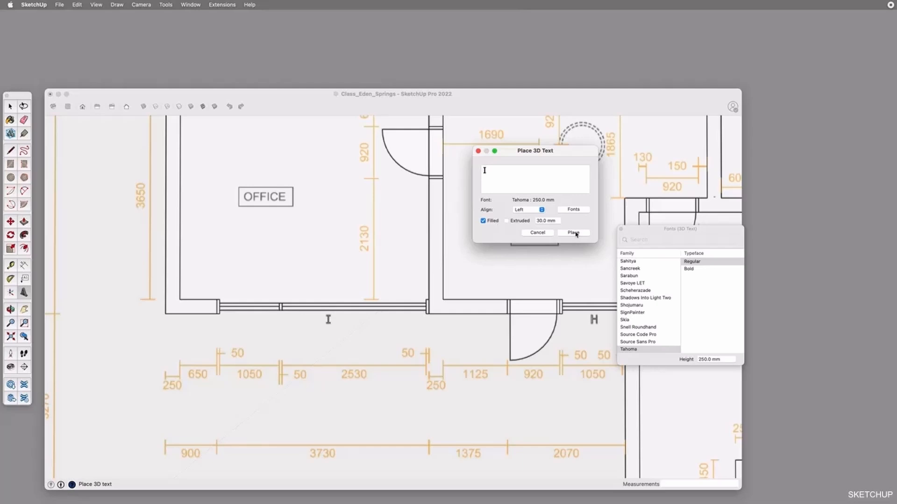
{"action": "left_click", "coordinate": [507, 222]}
Place the 3D text I beside the traced plan's I label, just outside the office window
{"action": "left_click", "coordinate": [572, 234]}
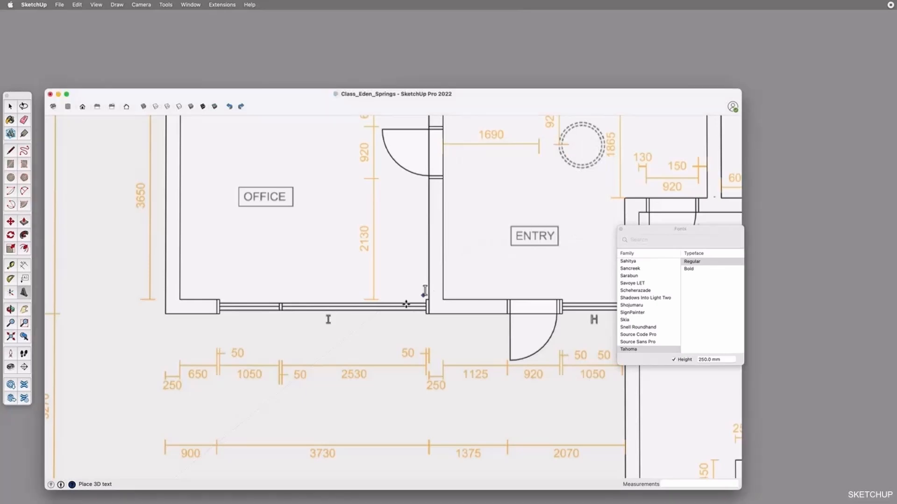
{"action": "scroll", "coordinate": [329, 327], "scroll_direction": "up", "scroll_amount": 5}
{"action": "left_click", "coordinate": [338, 323]}
{"action": "scroll", "coordinate": [345, 318], "scroll_direction": "up", "scroll_amount": 3}
{"action": "scroll", "coordinate": [339, 313], "scroll_direction": "up", "scroll_amount": 2}
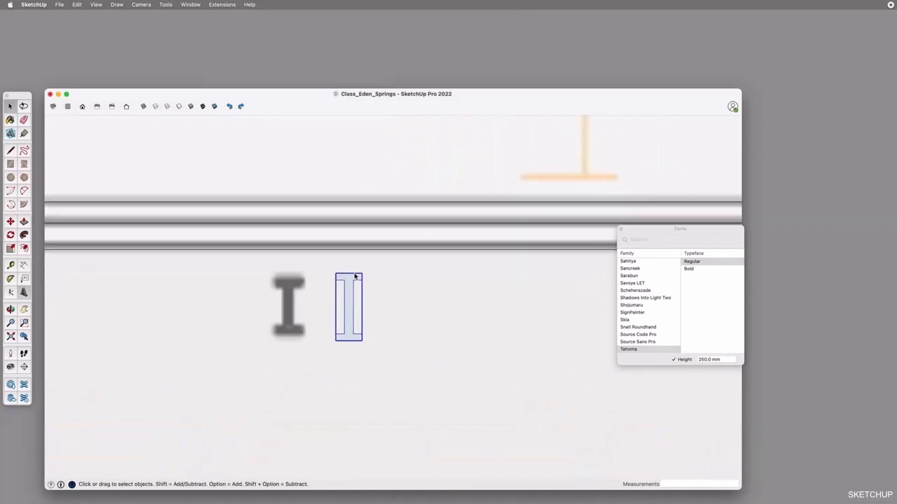
Turn off X-ray view and reverse the faces inside the I text component
{"action": "left_click", "coordinate": [148, 107]}
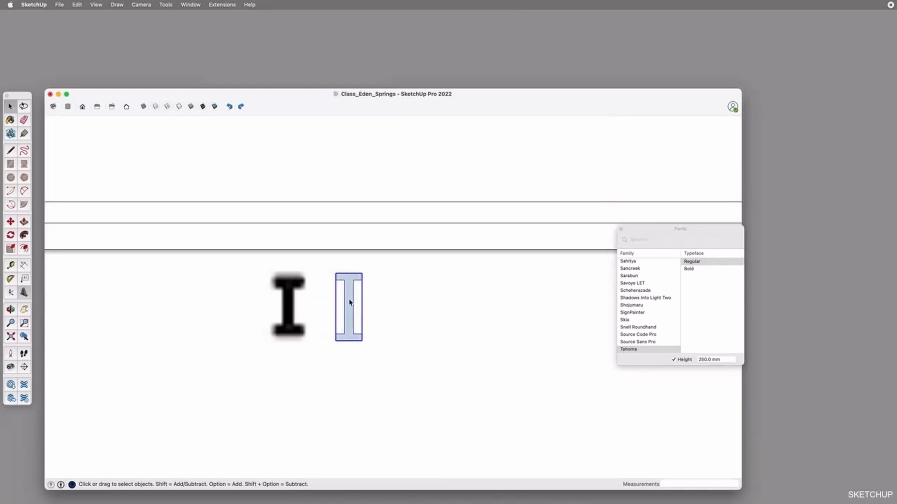
{"action": "double_click", "coordinate": [349, 303]}
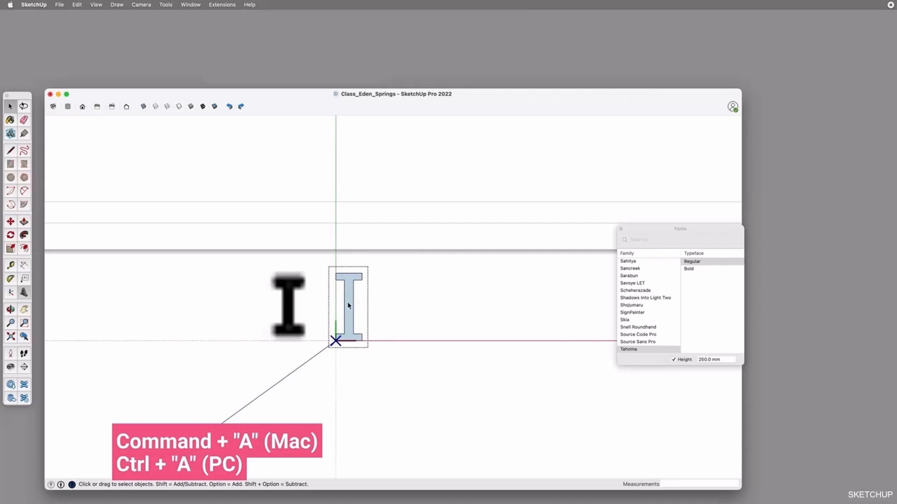
{"action": "key", "text": "super+a"}
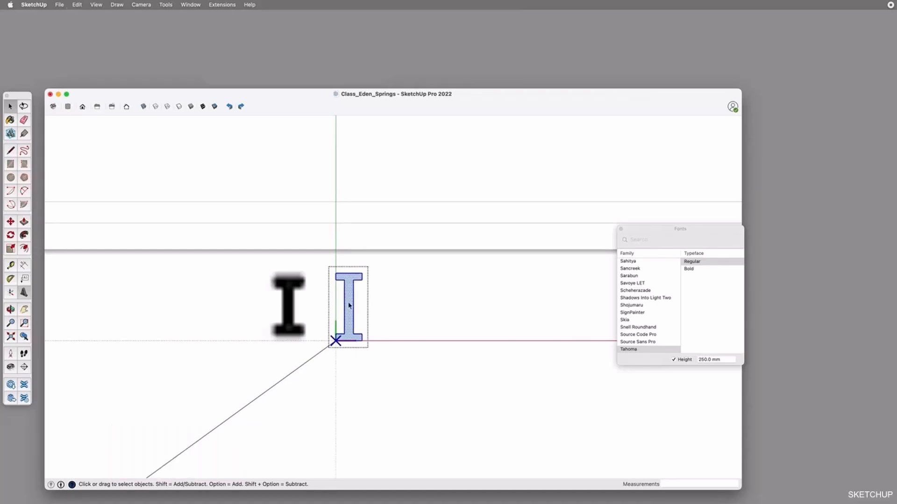
{"action": "right_click", "coordinate": [349, 306]}
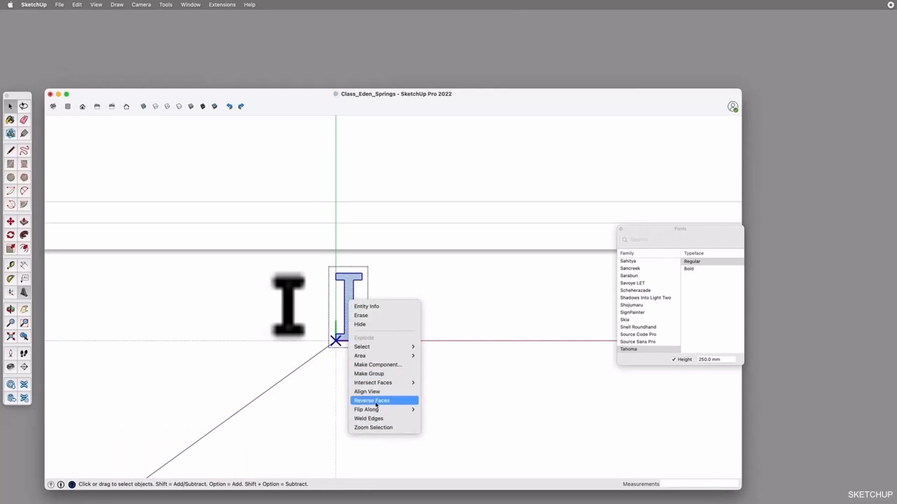
{"action": "left_click", "coordinate": [377, 402]}
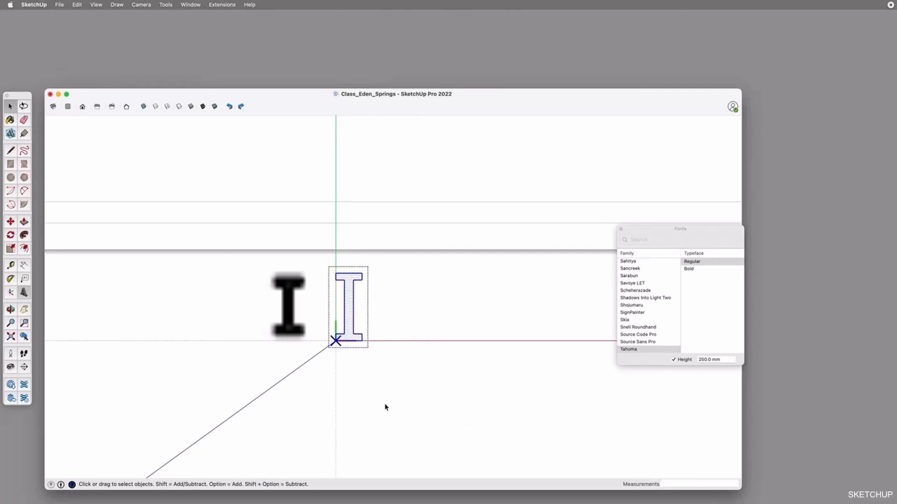
{"action": "left_click", "coordinate": [385, 408]}
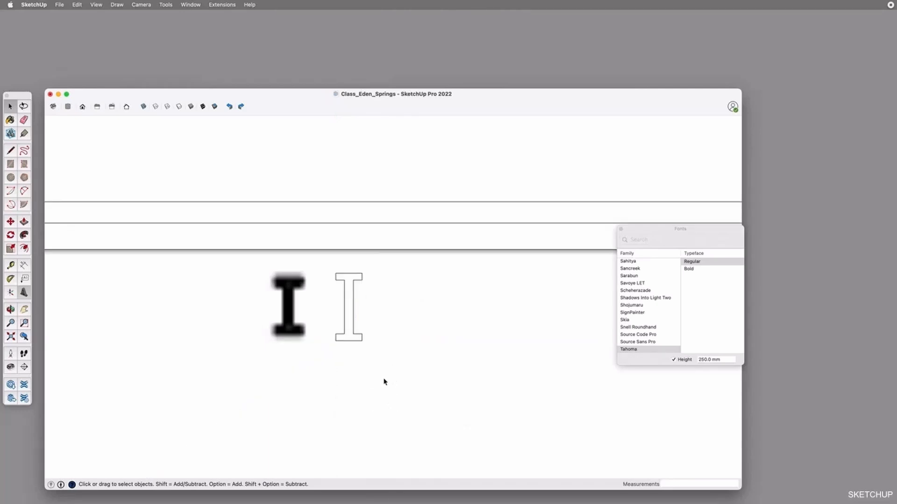
Turn X-ray view back on and close the fonts window at the laundry pantry skylight
{"action": "scroll", "coordinate": [384, 382], "scroll_direction": "down", "scroll_amount": 15}
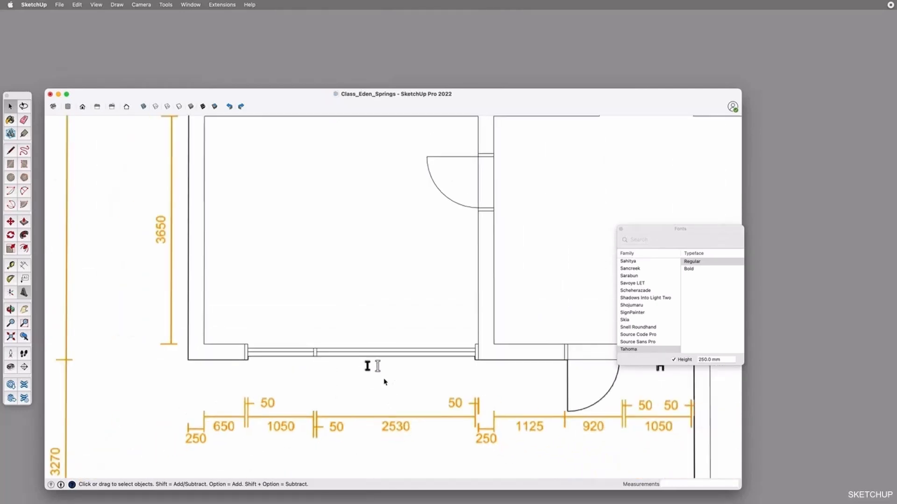
{"action": "scroll", "coordinate": [401, 385], "scroll_direction": "down", "scroll_amount": 3}
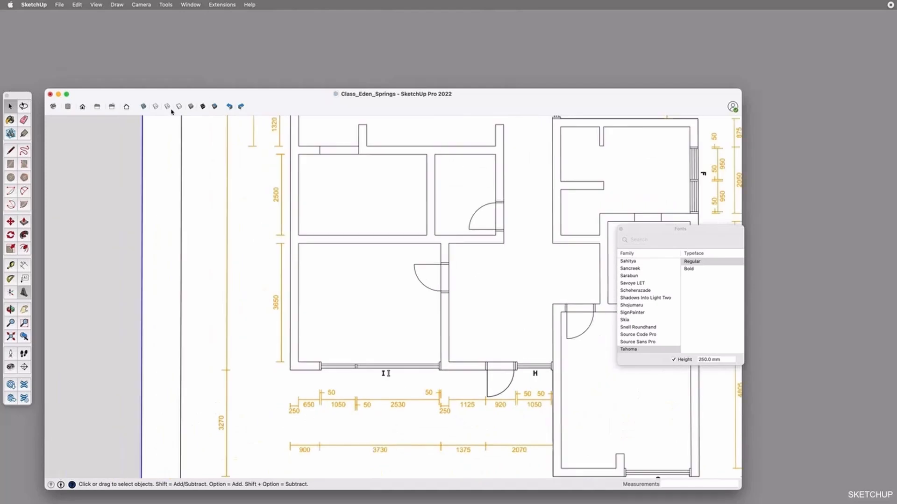
{"action": "left_click", "coordinate": [145, 107]}
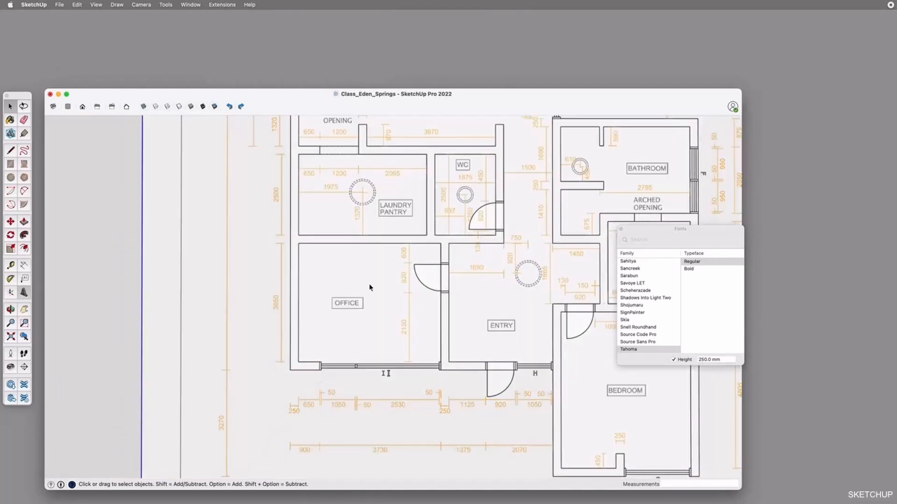
{"action": "scroll", "coordinate": [369, 182], "scroll_direction": "up", "scroll_amount": 10}
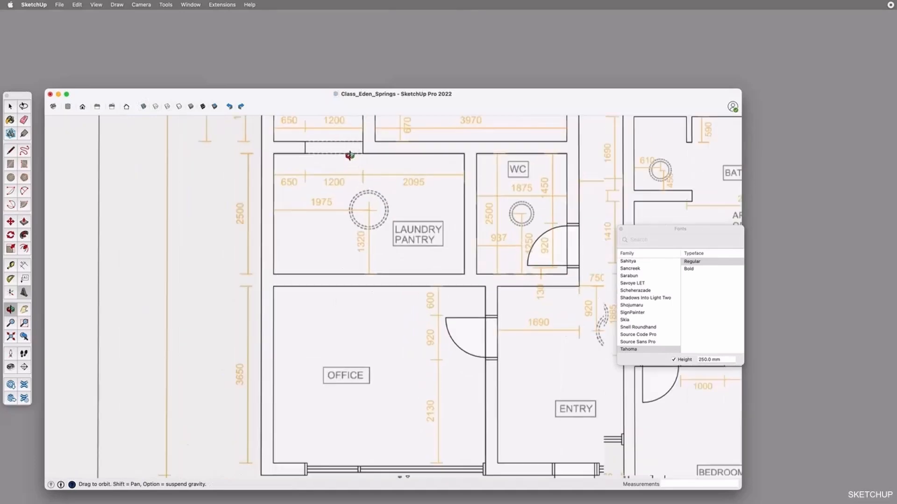
{"action": "middle_click_drag", "start_coordinate": [410, 239], "coordinate": [384, 231], "text": "shift"}
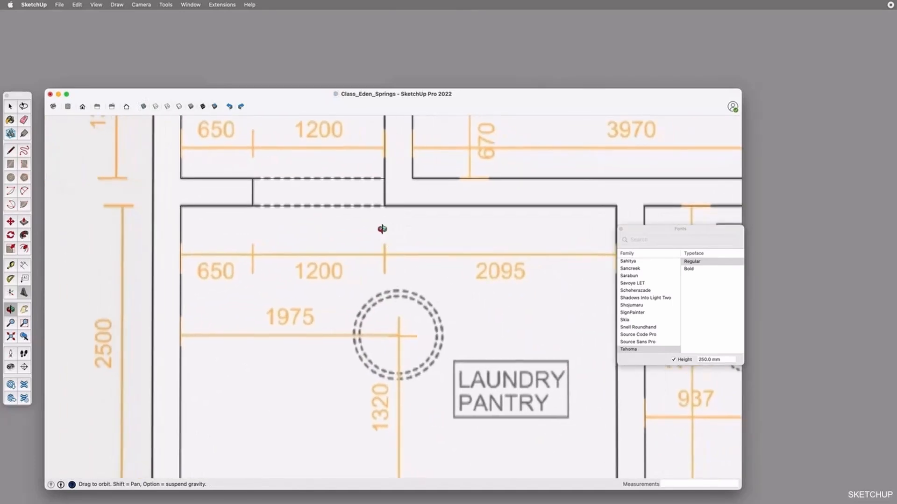
{"action": "scroll", "coordinate": [382, 229], "scroll_direction": "up", "scroll_amount": 1}
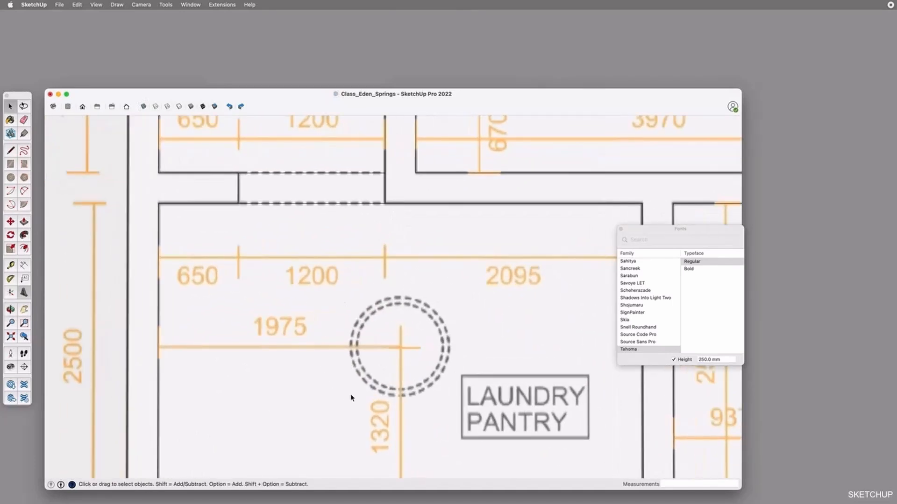
{"action": "scroll", "coordinate": [385, 329], "scroll_direction": "down", "scroll_amount": 2}
{"action": "middle_click_drag", "start_coordinate": [385, 329], "coordinate": [407, 300], "text": "shift"}
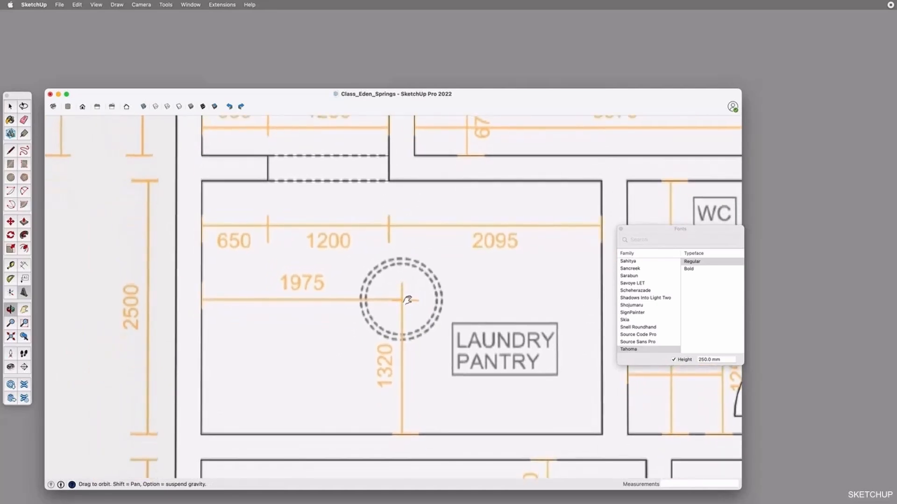
{"action": "left_click", "coordinate": [620, 229]}
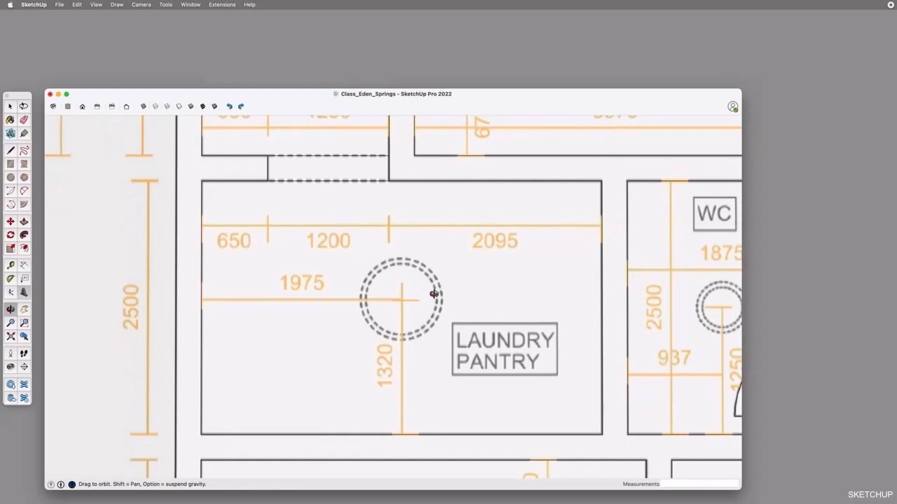
Place guides in the laundry pantry 1975 mm from its outer side wall and 1320 mm from the office-side wall
{"action": "key", "text": "t"}
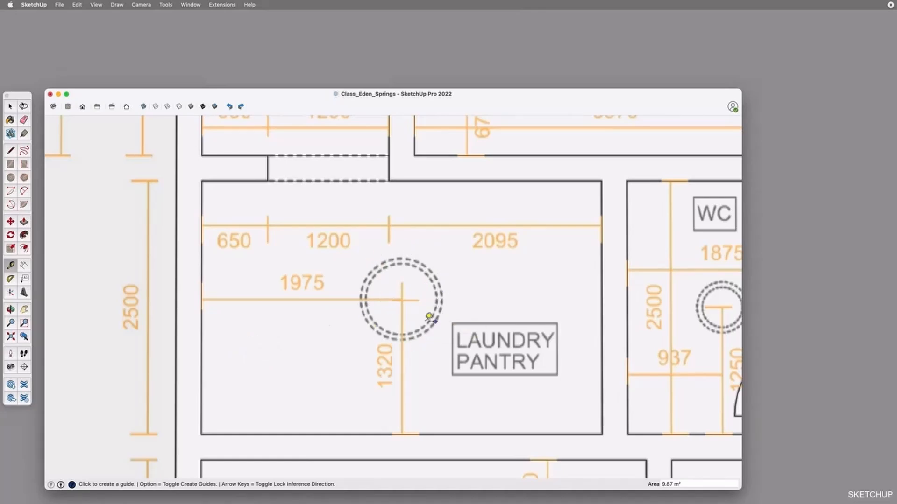
{"action": "left_click", "coordinate": [202, 334]}
{"action": "type", "text": "1975"}
{"action": "key", "text": "Return"}
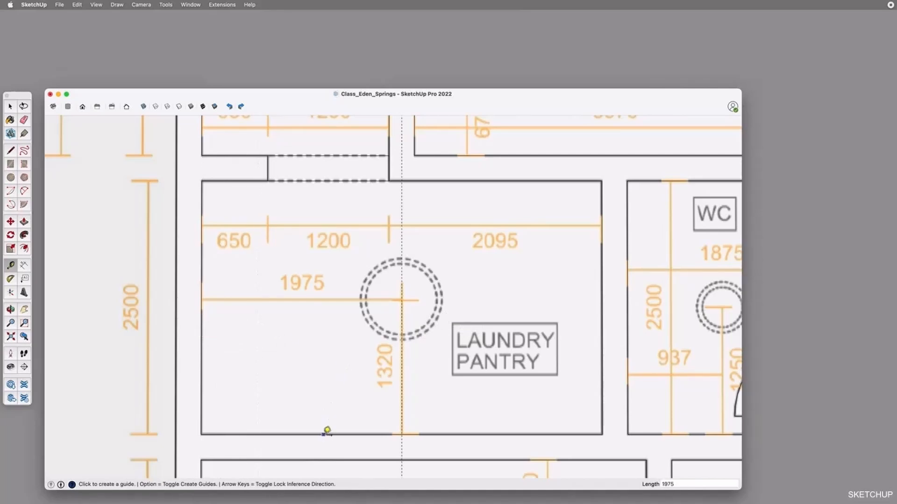
{"action": "left_click", "coordinate": [327, 432]}
{"action": "type", "text": "132"}
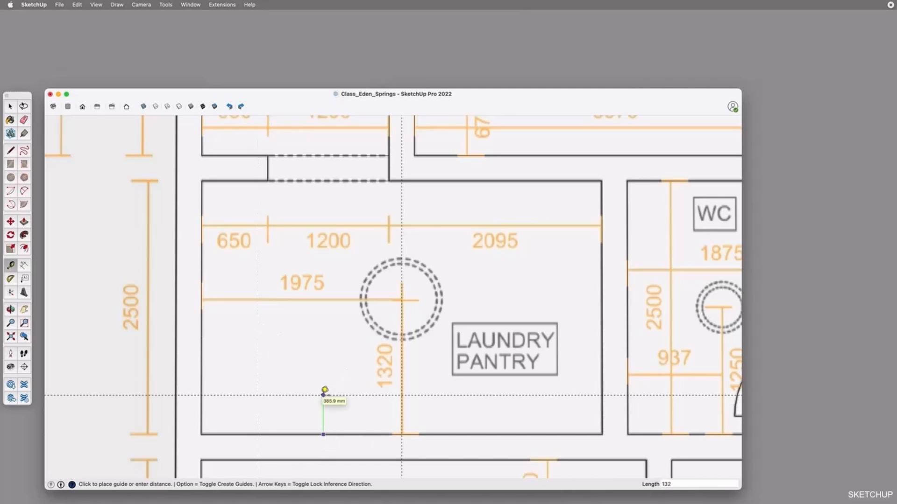
{"action": "type", "text": "0"}
{"action": "key", "text": "Return"}
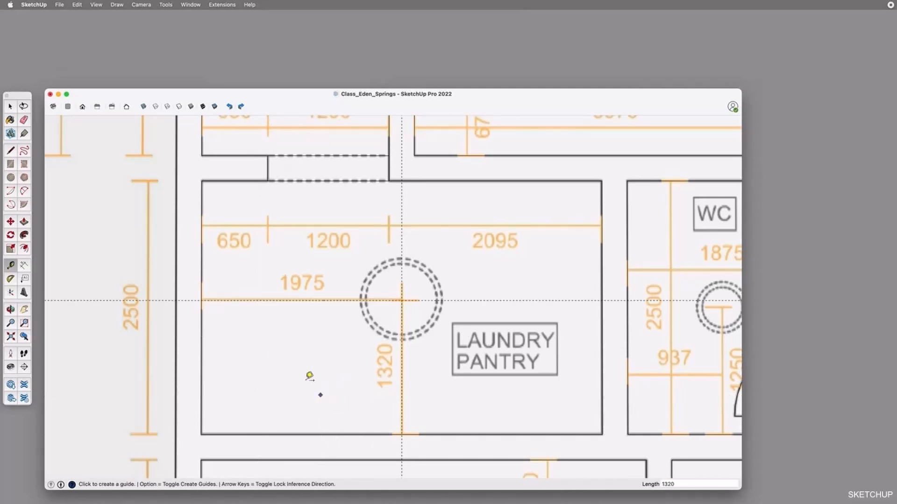
Draw a 400 mm radius circle centred on the guide intersection for the laundry pantry skylight
{"action": "left_click", "coordinate": [10, 177]}
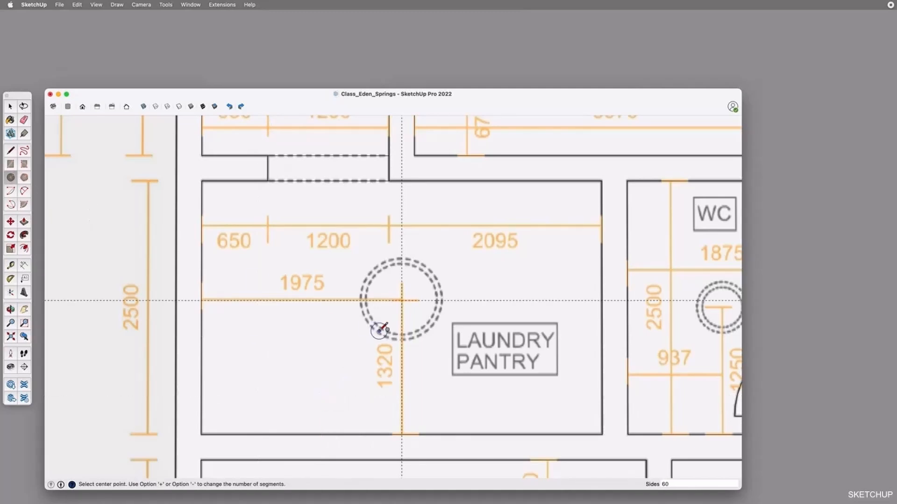
{"action": "scroll", "coordinate": [321, 308], "scroll_direction": "down", "scroll_amount": 5}
{"action": "scroll", "coordinate": [321, 308], "scroll_direction": "down", "scroll_amount": 2}
{"action": "scroll", "coordinate": [410, 357], "scroll_direction": "down", "scroll_amount": 3}
{"action": "scroll", "coordinate": [574, 382], "scroll_direction": "down", "scroll_amount": 3}
{"action": "scroll", "coordinate": [692, 424], "scroll_direction": "up", "scroll_amount": 5}
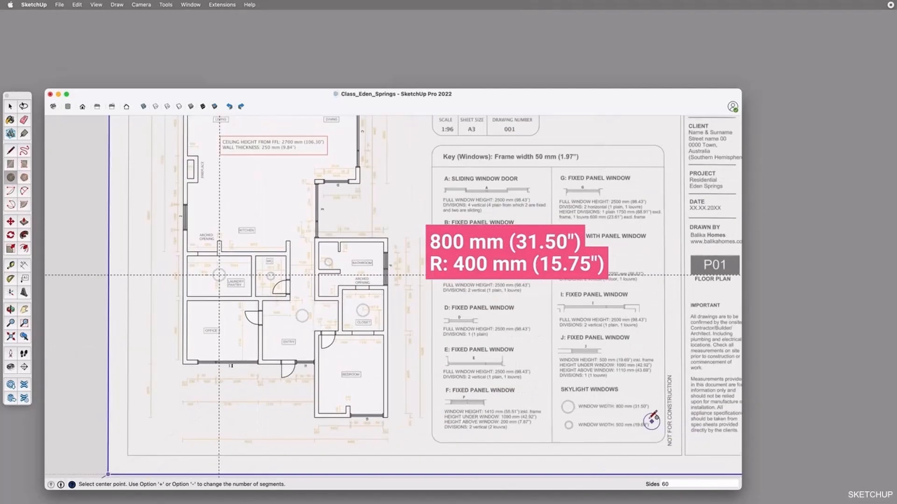
{"action": "scroll", "coordinate": [201, 264], "scroll_direction": "up", "scroll_amount": 5}
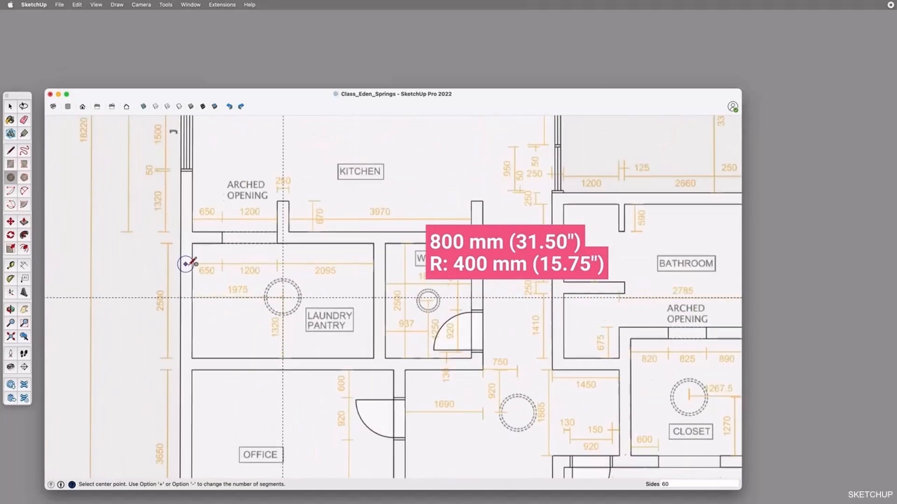
{"action": "scroll", "coordinate": [271, 306], "scroll_direction": "up", "scroll_amount": 4}
{"action": "left_click", "coordinate": [312, 280]}
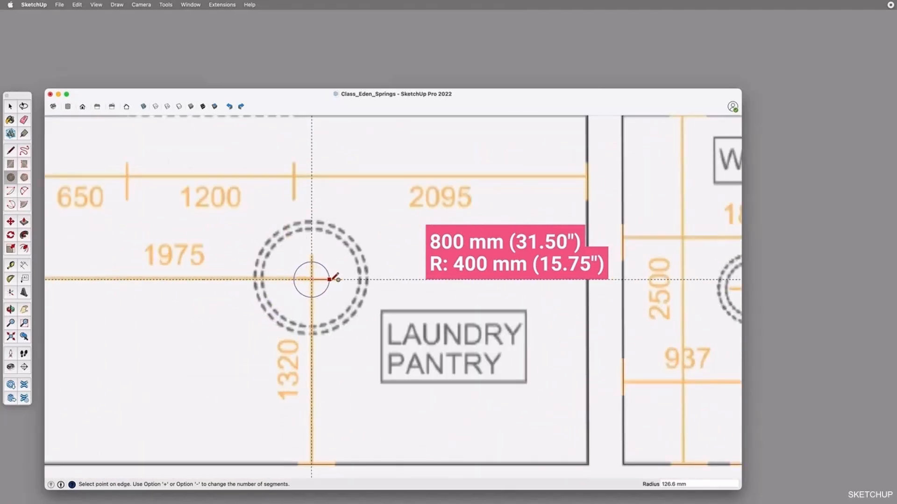
{"action": "type", "text": "400"}
{"action": "key", "text": "Return"}
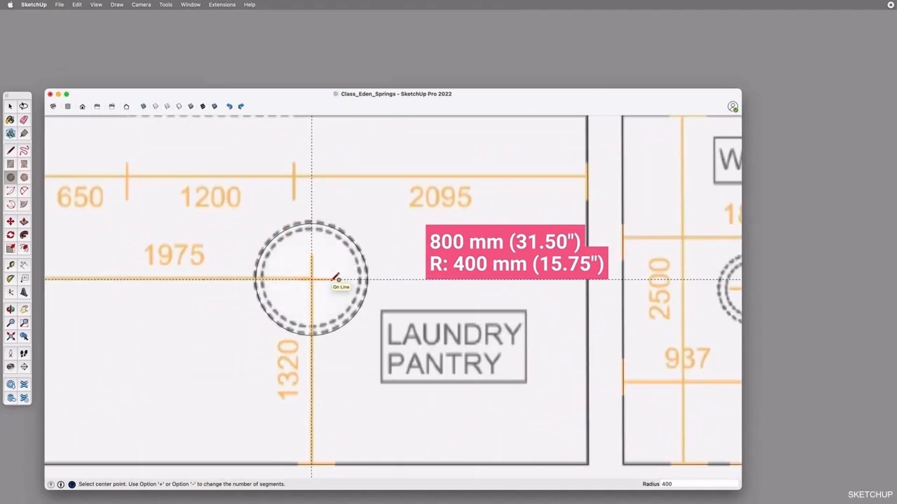
Offset the laundry pantry skylight circle 50 mm inwards for the frame
{"action": "key", "text": "space"}
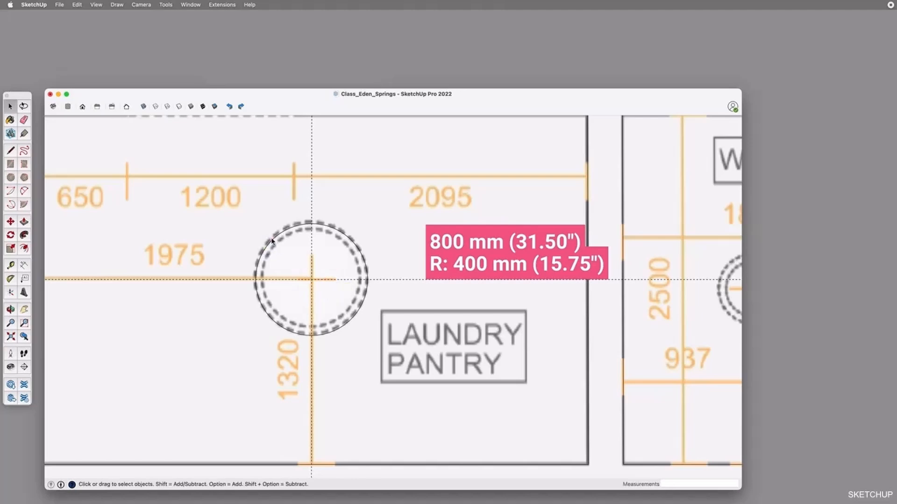
{"action": "left_click", "coordinate": [275, 247]}
{"action": "left_click", "coordinate": [23, 248]}
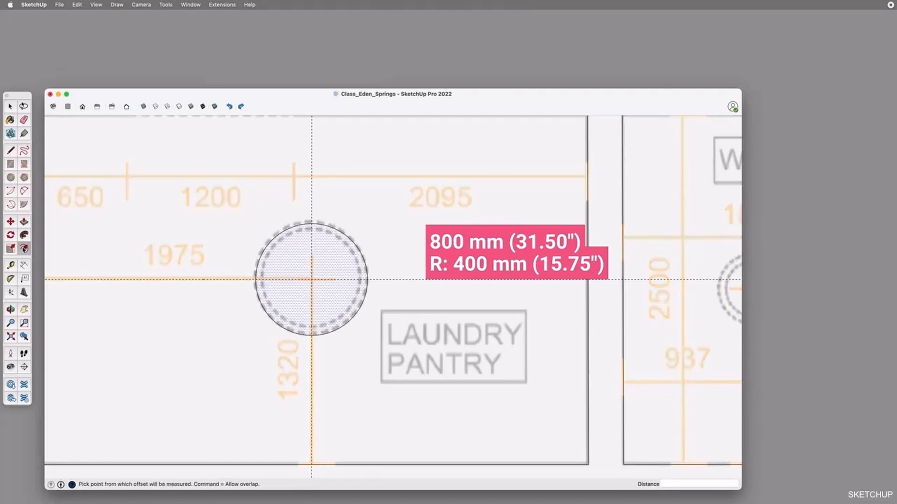
{"action": "left_click", "coordinate": [267, 257]}
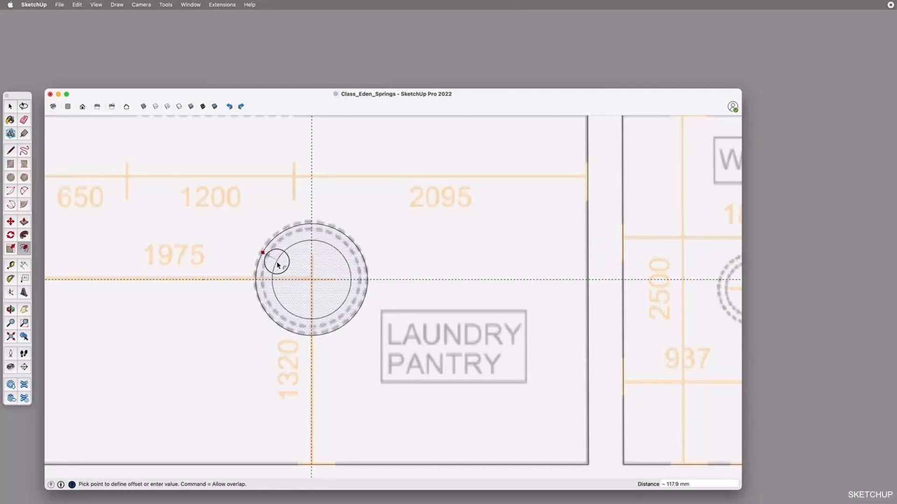
{"action": "left_click", "coordinate": [278, 264]}
{"action": "type", "text": "5"}
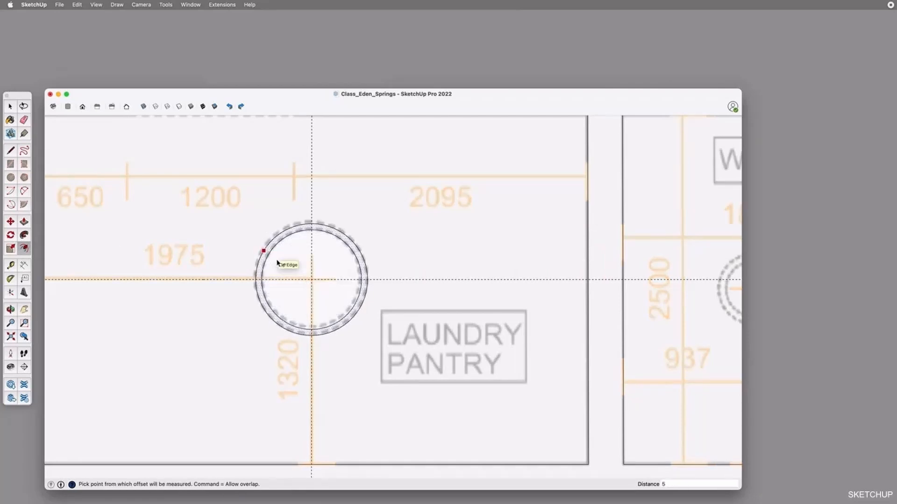
{"action": "type", "text": "0"}
{"action": "key", "text": "Return"}
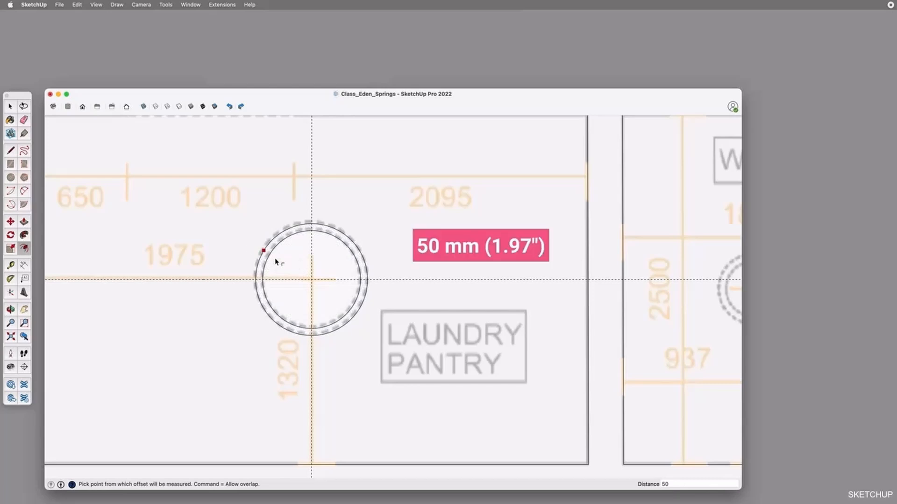
{"action": "key", "text": "space"}
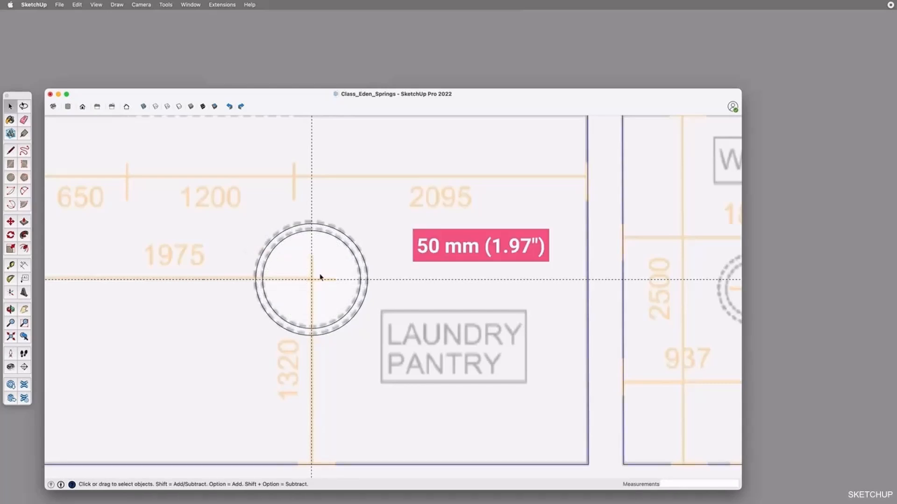
Delete the guides crossing the laundry pantry skylight
{"action": "scroll", "coordinate": [290, 264], "scroll_direction": "up", "scroll_amount": 3}
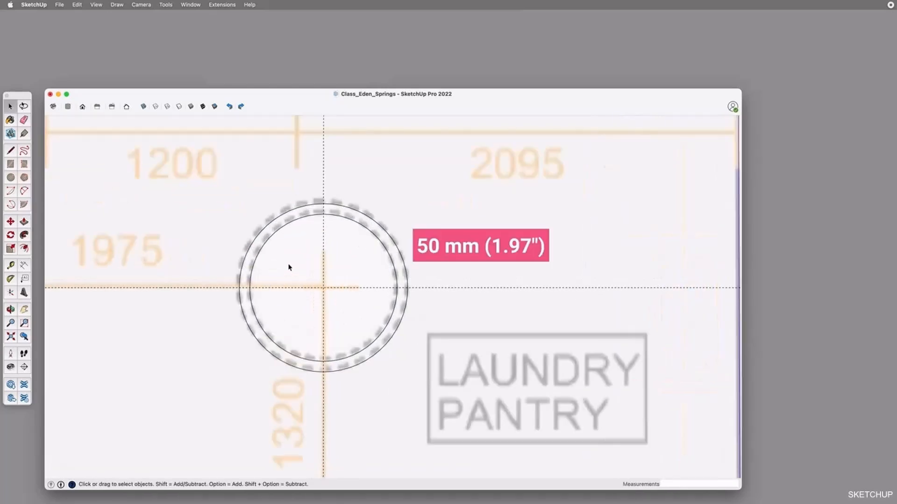
{"action": "left_click", "coordinate": [278, 242]}
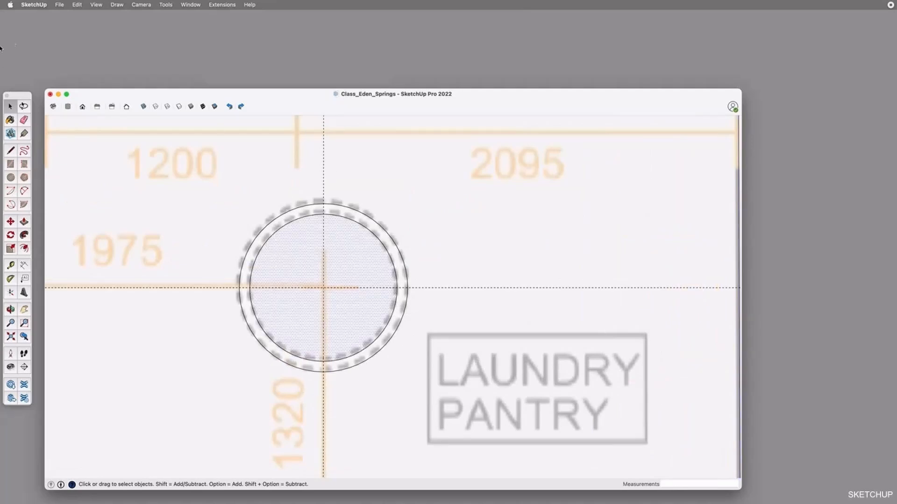
{"action": "left_click", "coordinate": [77, 5]}
{"action": "left_click", "coordinate": [94, 84]}
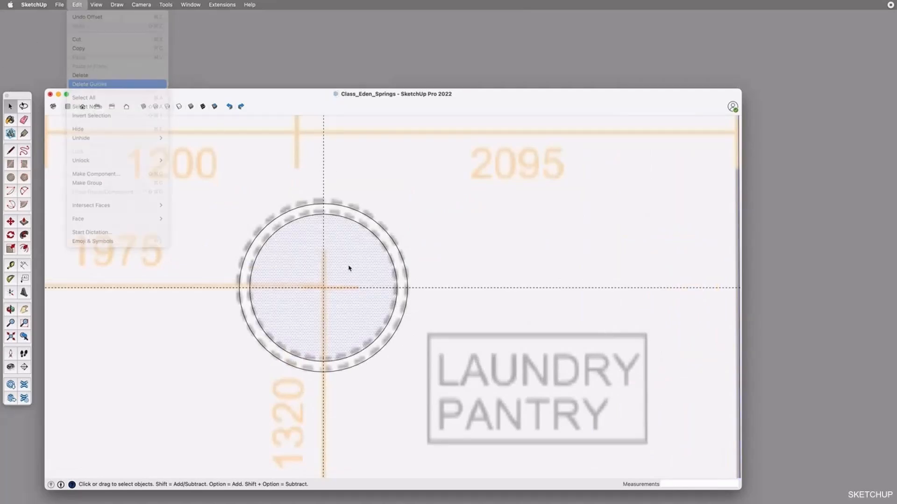
Explode the outer and inner skylight circles into separate edge segments
{"action": "left_click", "coordinate": [328, 217]}
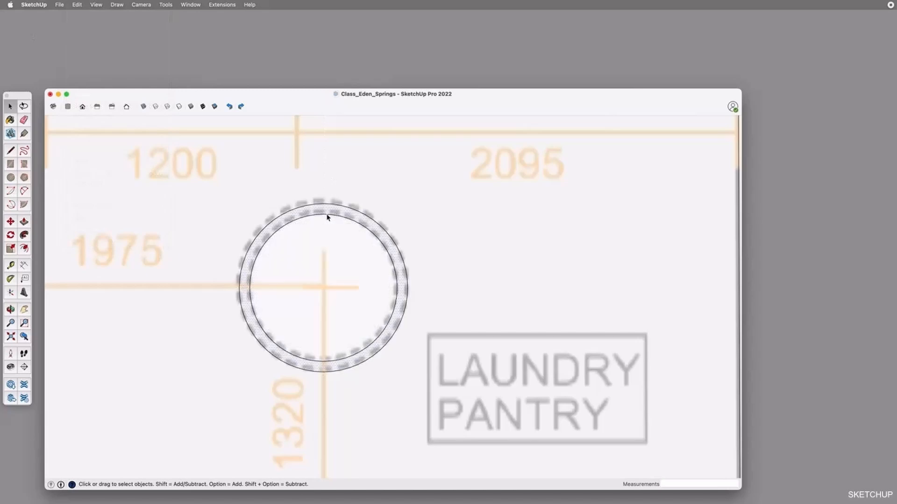
{"action": "left_click", "coordinate": [328, 203]}
{"action": "right_click", "coordinate": [329, 202]}
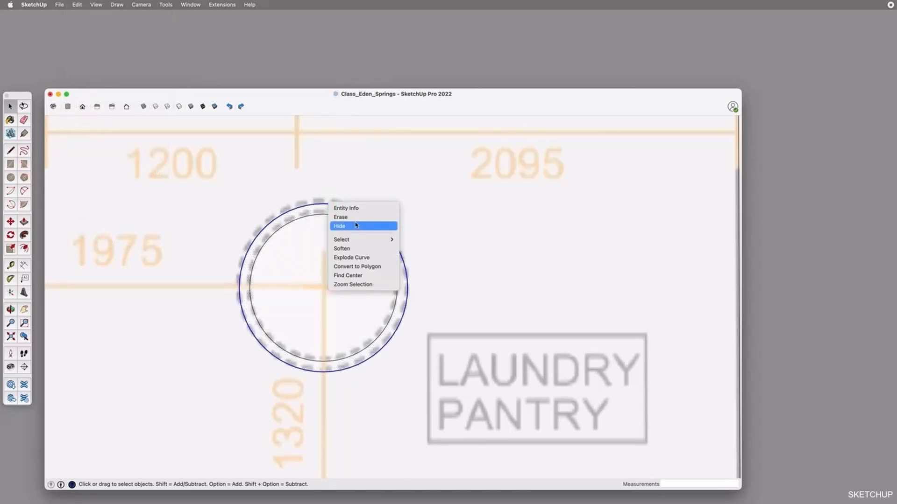
{"action": "left_click", "coordinate": [349, 257]}
{"action": "left_click", "coordinate": [336, 216]}
{"action": "right_click", "coordinate": [337, 216]}
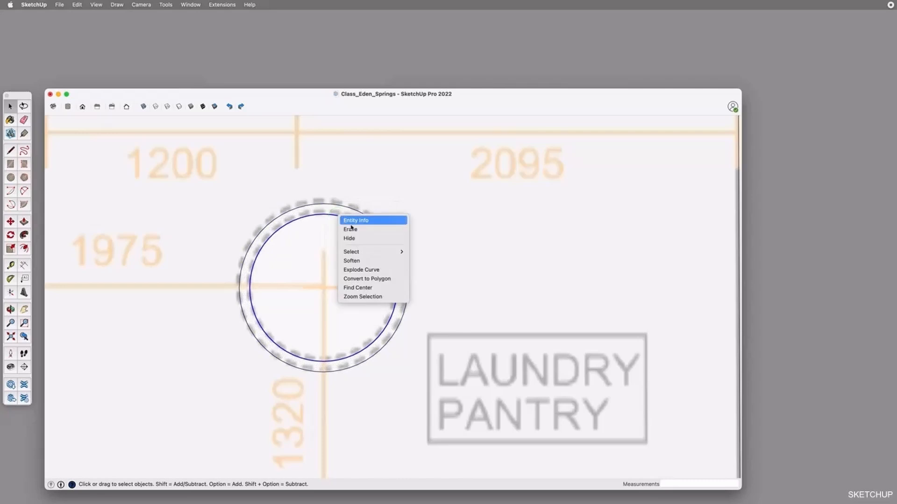
{"action": "left_click", "coordinate": [362, 270]}
Delete alternating segments around the inner skylight circle to make it a dashed outline
{"action": "left_click", "coordinate": [344, 220]}
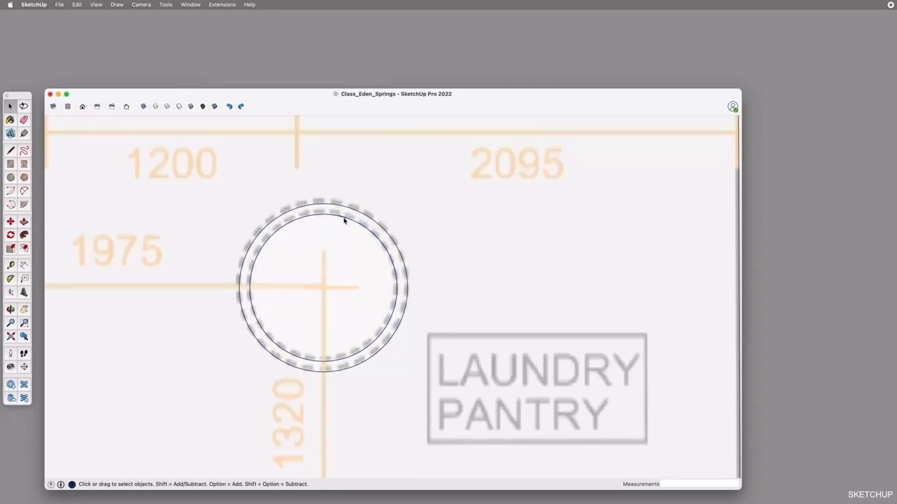
{"action": "left_click", "coordinate": [356, 222]}
{"action": "key", "text": "Delete"}
{"action": "left_click", "coordinate": [369, 230]}
{"action": "key", "text": "Delete"}
{"action": "left_click", "coordinate": [380, 242]}
{"action": "key", "text": "Delete"}
{"action": "left_click", "coordinate": [389, 255]}
{"action": "key", "text": "Delete"}
{"action": "key", "text": "Delete"}
{"action": "left_click", "coordinate": [384, 328]}
{"action": "key", "text": "Delete"}
{"action": "left_click", "coordinate": [375, 340]}
{"action": "key", "text": "Delete"}
{"action": "left_click", "coordinate": [363, 350]}
{"action": "key", "text": "Delete"}
{"action": "left_click", "coordinate": [348, 358]}
{"action": "left_click", "coordinate": [290, 354]}
{"action": "key", "text": "Delete"}
{"action": "left_click", "coordinate": [277, 345]}
{"action": "key", "text": "Delete"}
{"action": "left_click", "coordinate": [265, 332]}
{"action": "key", "text": "Delete"}
{"action": "left_click", "coordinate": [257, 320]}
Delete alternating segments around the outer skylight circle so that it is also dashed
{"action": "key", "text": "Delete"}
{"action": "left_click", "coordinate": [253, 308]}
{"action": "key", "text": "Delete"}
{"action": "left_click", "coordinate": [249, 290]}
{"action": "key", "text": "Delete"}
{"action": "left_click", "coordinate": [250, 275]}
{"action": "key", "text": "Delete"}
{"action": "left_click", "coordinate": [255, 261]}
{"action": "key", "text": "Delete"}
{"action": "key", "text": "Delete"}
{"action": "left_click", "coordinate": [298, 220]}
{"action": "key", "text": "Delete"}
{"action": "left_click", "coordinate": [313, 215]}
{"action": "key", "text": "Delete"}
{"action": "left_click", "coordinate": [328, 215]}
{"action": "key", "text": "Delete"}
{"action": "left_click", "coordinate": [345, 206]}
{"action": "left_click", "coordinate": [395, 332]}
{"action": "key", "text": "Delete"}
{"action": "left_click", "coordinate": [383, 347]}
{"action": "key", "text": "Delete"}
{"action": "left_click", "coordinate": [369, 358]}
{"action": "key", "text": "Delete"}
{"action": "left_click", "coordinate": [353, 366]}
{"action": "key", "text": "Delete"}
{"action": "key", "text": "Delete"}
{"action": "left_click", "coordinate": [284, 362]}
{"action": "key", "text": "Delete"}
{"action": "left_click", "coordinate": [269, 352]}
{"action": "key", "text": "Delete"}
{"action": "left_click", "coordinate": [257, 338]}
{"action": "key", "text": "Delete"}
{"action": "left_click", "coordinate": [248, 326]}
{"action": "left_click", "coordinate": [240, 275]}
{"action": "key", "text": "Delete"}
{"action": "left_click", "coordinate": [244, 256]}
{"action": "key", "text": "Delete"}
{"action": "left_click", "coordinate": [253, 240]}
{"action": "key", "text": "Delete"}
{"action": "left_click", "coordinate": [263, 227]}
{"action": "key", "text": "Delete"}
Group the two dashed circles of the laundry pantry skylight
{"action": "scroll", "coordinate": [409, 347], "scroll_direction": "down", "scroll_amount": 3}
{"action": "left_click_drag", "start_coordinate": [287, 238], "coordinate": [435, 367]}
{"action": "scroll", "coordinate": [405, 312], "scroll_direction": "down", "scroll_amount": 5}
{"action": "key", "text": "super+g"}
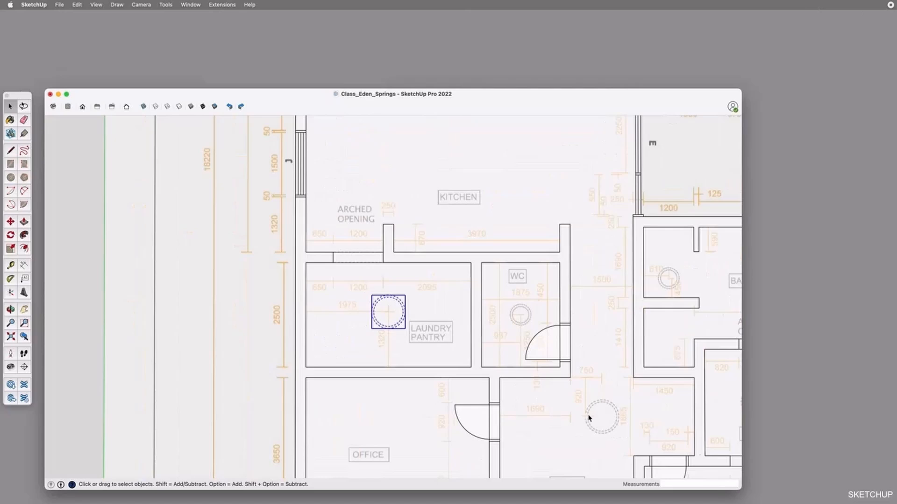
Place guides 920 mm and 750 mm from the walls beside the WC to locate the entry skylight
{"action": "key", "text": "t"}
{"action": "left_click", "coordinate": [559, 377]}
{"action": "left_click", "coordinate": [562, 391]}
{"action": "scroll", "coordinate": [628, 455], "scroll_direction": "up", "scroll_amount": 3}
{"action": "left_click", "coordinate": [547, 282]}
{"action": "type", "text": "750"}
{"action": "key", "text": "Return"}
Copy the dashed skylight group from the laundry pantry onto the traced skylight in the entry
{"action": "key", "text": "space"}
{"action": "key", "text": "m"}
{"action": "left_click", "coordinate": [265, 227]}
{"action": "left_click", "coordinate": [568, 376]}
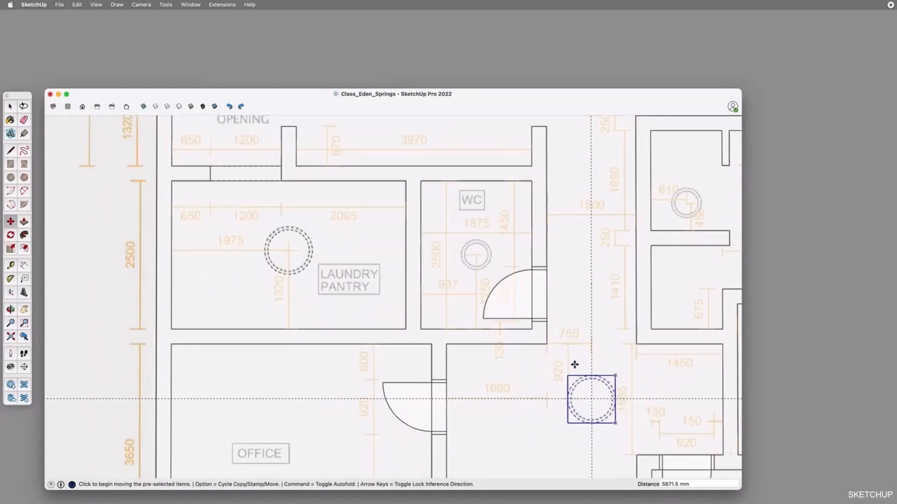
{"action": "key", "text": "space"}
{"action": "left_click", "coordinate": [550, 370]}
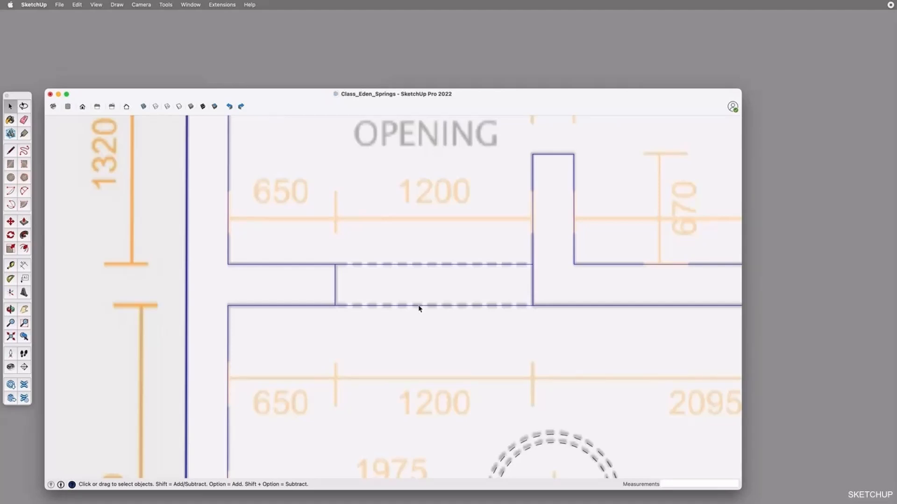
Open the wall group and divide the laundry-side edge of the arched opening into segments
{"action": "double_click", "coordinate": [407, 307]}
{"action": "left_click", "coordinate": [415, 307]}
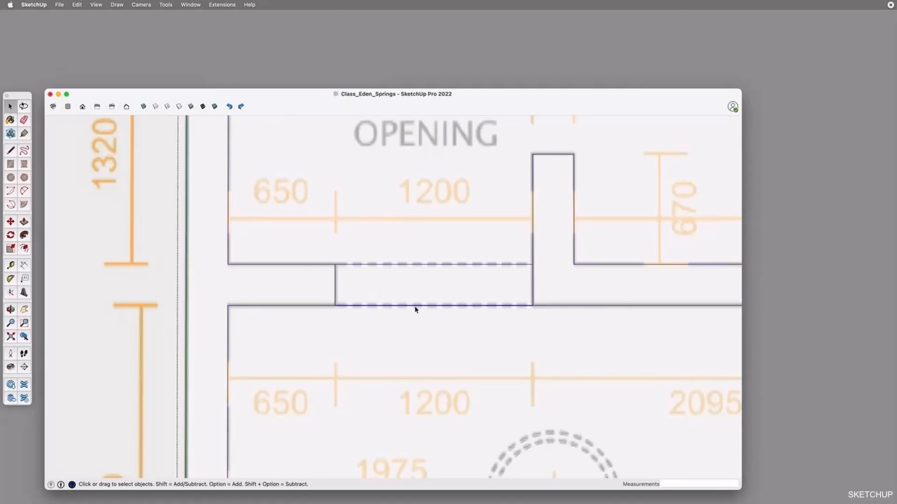
{"action": "right_click", "coordinate": [416, 308]}
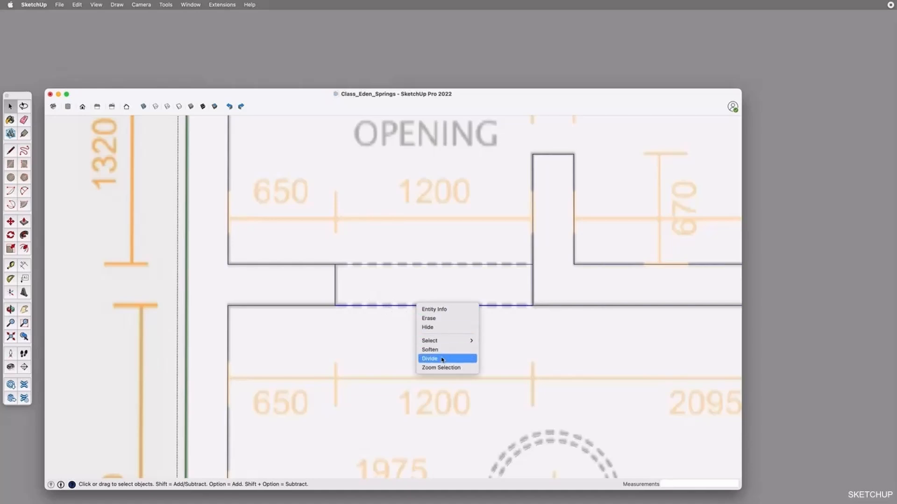
{"action": "left_click", "coordinate": [441, 358]}
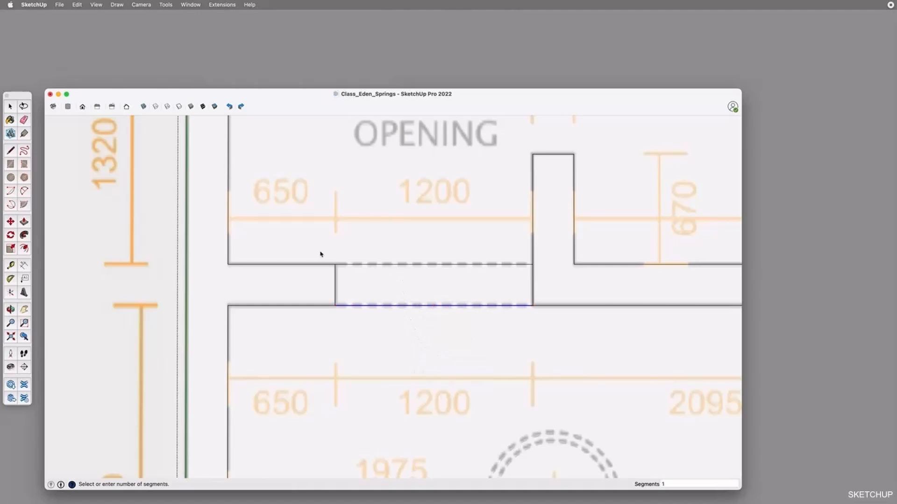
{"action": "left_click", "coordinate": [347, 264]}
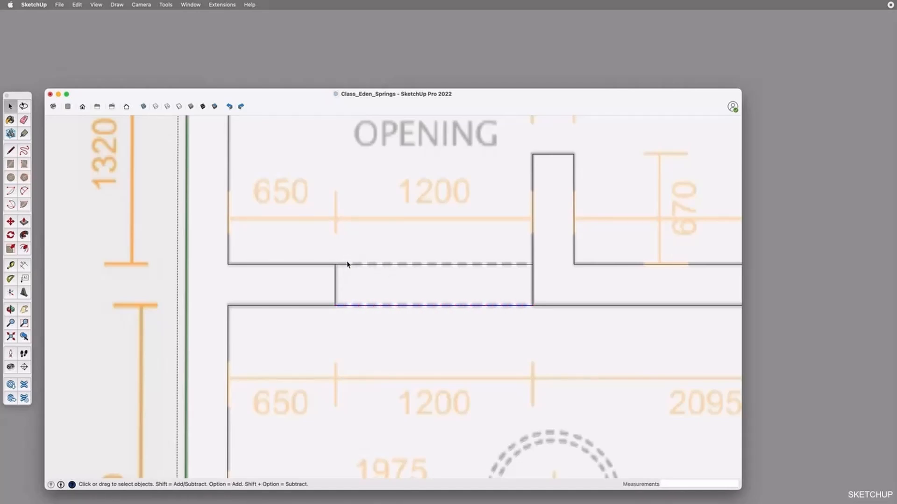
Delete alternating segments of the arched opening's laundry-side edge to make it dashed
{"action": "left_click", "coordinate": [519, 306]}
{"action": "key", "text": "Delete"}
{"action": "key", "text": "Delete"}
{"action": "left_click", "coordinate": [474, 307]}
{"action": "key", "text": "Delete"}
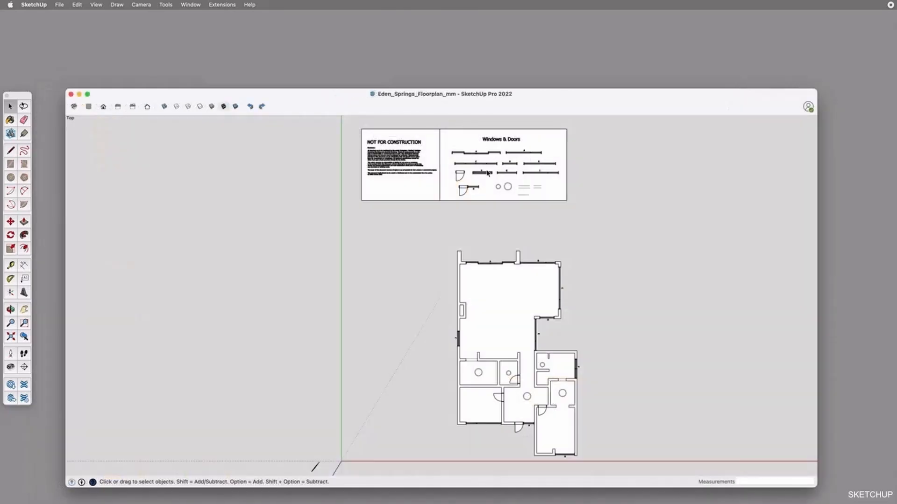
Examine the Windows & Doors symbols and the disclaimer sheet in the Eden_Springs_Floorplan_mm model
{"action": "scroll", "coordinate": [501, 147], "scroll_direction": "up", "scroll_amount": 5}
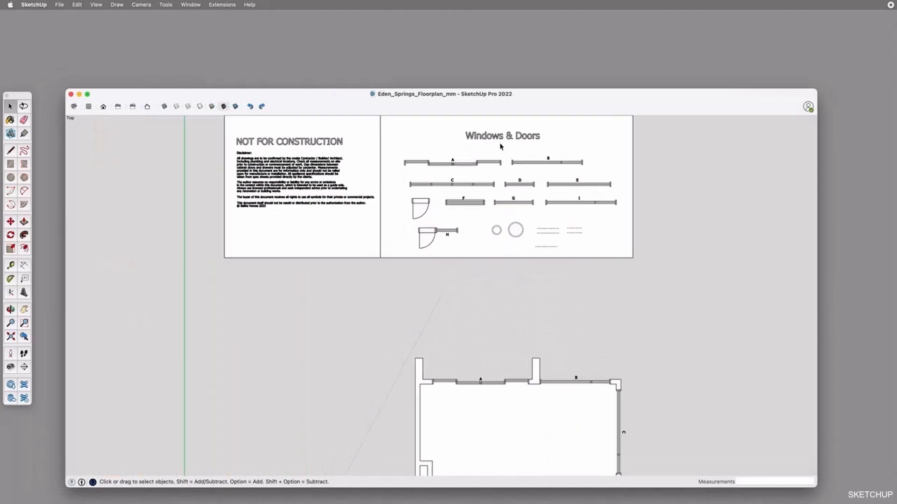
{"action": "scroll", "coordinate": [505, 203], "scroll_direction": "up", "scroll_amount": 2}
{"action": "scroll", "coordinate": [505, 204], "scroll_direction": "up", "scroll_amount": 1}
{"action": "middle_click_drag", "start_coordinate": [545, 175], "coordinate": [545, 237], "text": "shift"}
{"action": "left_click", "coordinate": [455, 213]}
{"action": "left_click", "coordinate": [565, 210]}
{"action": "left_click", "coordinate": [528, 242]}
{"action": "left_click", "coordinate": [495, 316]}
{"action": "left_click_drag", "start_coordinate": [732, 400], "coordinate": [80, 136]}
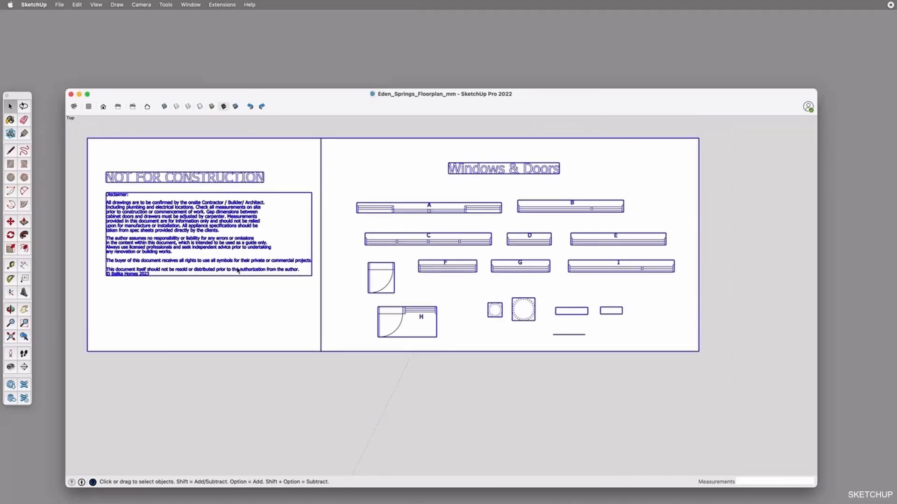
{"action": "left_click", "coordinate": [455, 377]}
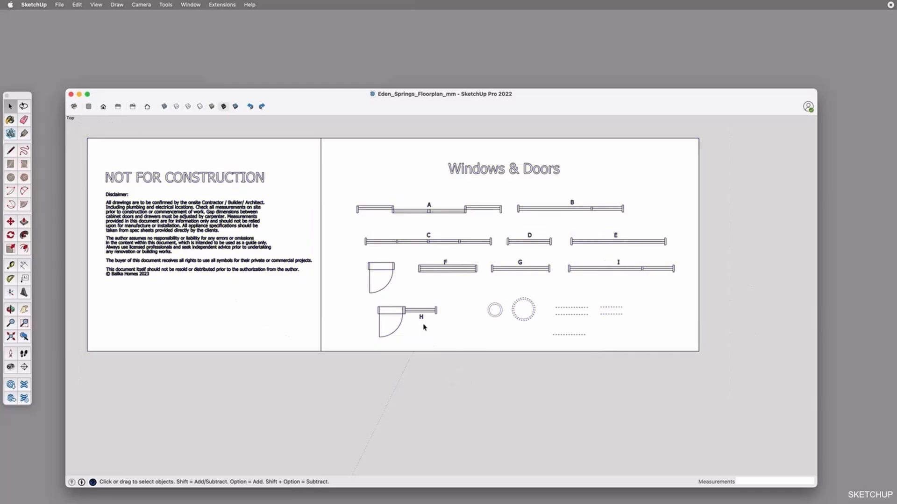
Copy the window G symbol from the Windows & Doors sheet into the open room just inside window B
{"action": "scroll", "coordinate": [529, 272], "scroll_direction": "up", "scroll_amount": 3}
{"action": "left_click", "coordinate": [551, 274]}
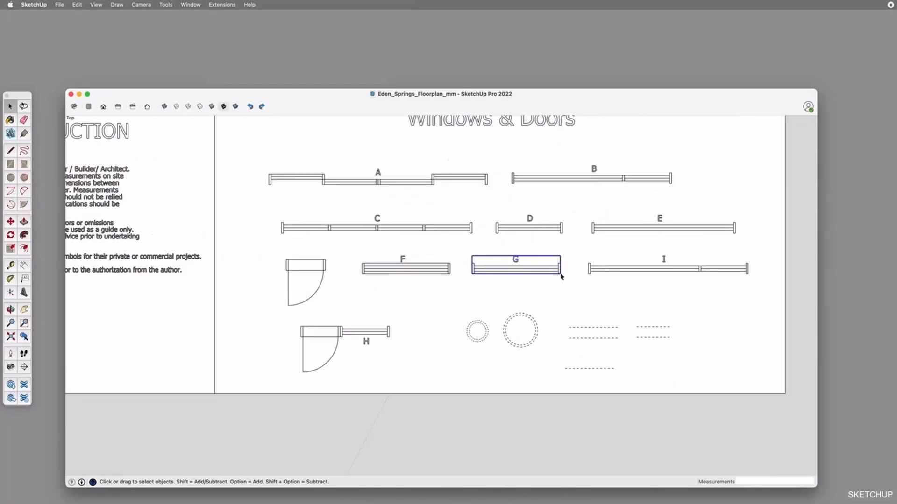
{"action": "key", "text": "m"}
{"action": "left_click", "coordinate": [470, 276]}
{"action": "scroll", "coordinate": [469, 276], "scroll_direction": "down", "scroll_amount": 5}
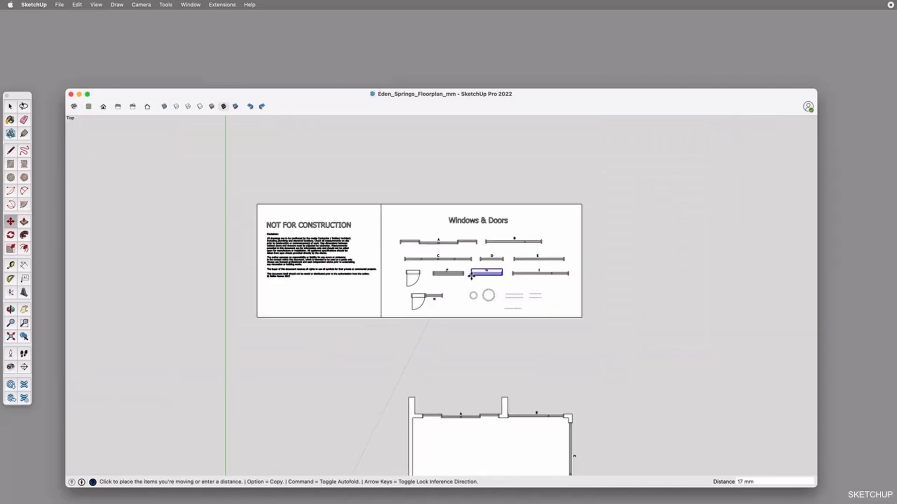
{"action": "key", "text": "alt"}
{"action": "scroll", "coordinate": [471, 276], "scroll_direction": "down", "scroll_amount": 2}
{"action": "scroll", "coordinate": [494, 365], "scroll_direction": "up", "scroll_amount": 8}
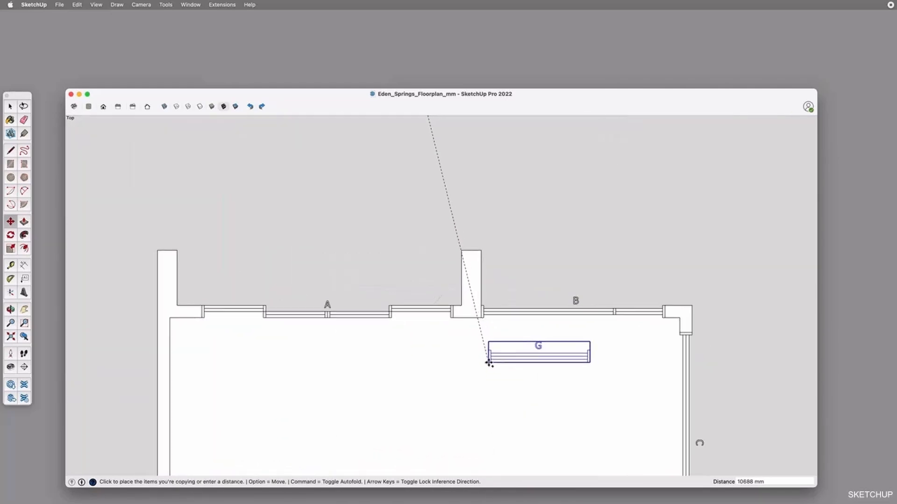
{"action": "left_click", "coordinate": [487, 363]}
{"action": "key", "text": "space"}
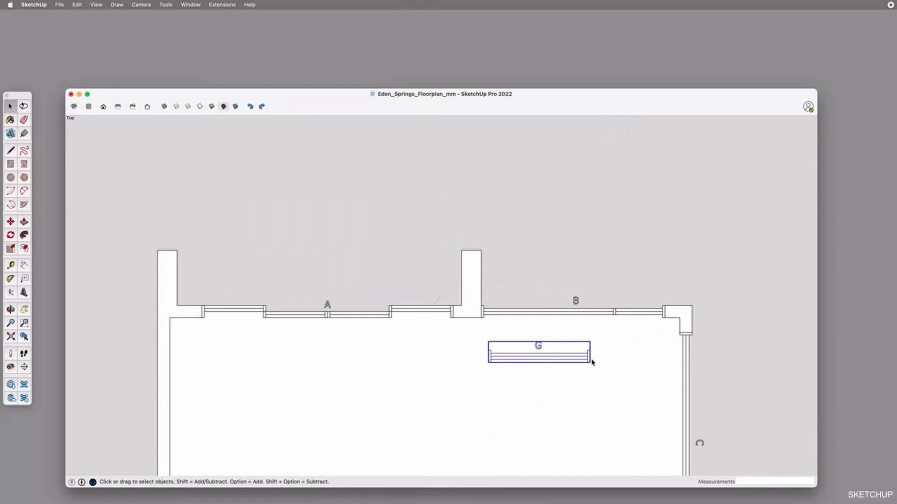
Open the copied window G group and try to move its end frame near window C, leaving the group unedited
{"action": "scroll", "coordinate": [591, 362], "scroll_direction": "up", "scroll_amount": 4}
{"action": "double_click", "coordinate": [587, 357]}
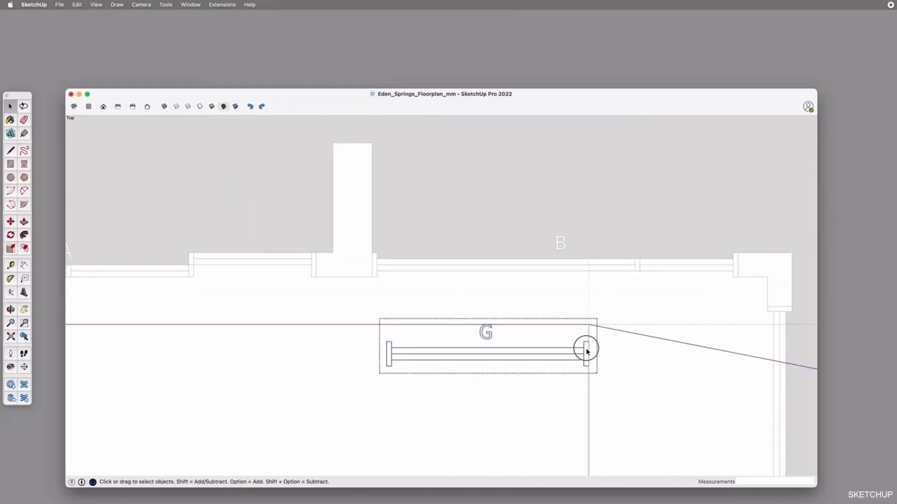
{"action": "key", "text": "m"}
{"action": "left_click", "coordinate": [588, 366]}
{"action": "key", "text": "Escape"}
{"action": "key", "text": "space"}
{"action": "left_click", "coordinate": [640, 377]}
Remove the trial copy of window G from the room beside window B
{"action": "scroll", "coordinate": [591, 366], "scroll_direction": "down", "scroll_amount": 4}
{"action": "left_click", "coordinate": [585, 367]}
{"action": "scroll", "coordinate": [579, 358], "scroll_direction": "down", "scroll_amount": 5}
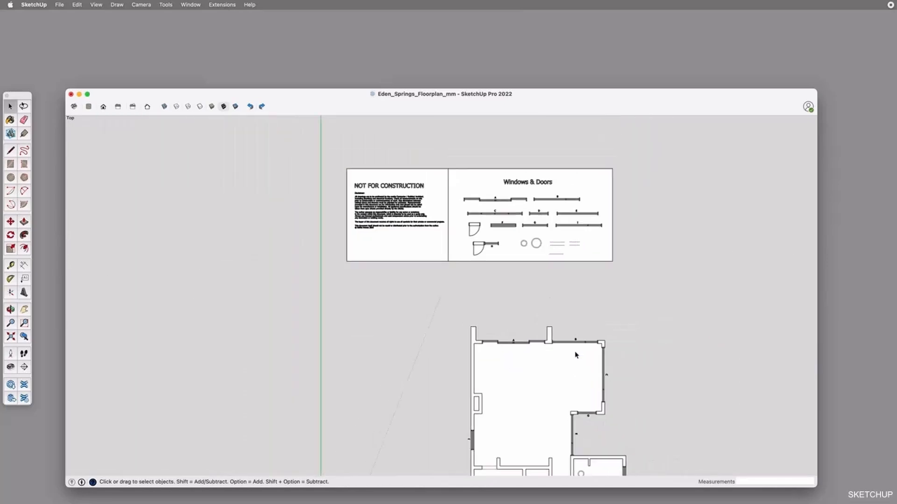
{"action": "key", "text": "o"}
{"action": "left_click_drag", "start_coordinate": [631, 350], "coordinate": [570, 310], "text": "shift"}
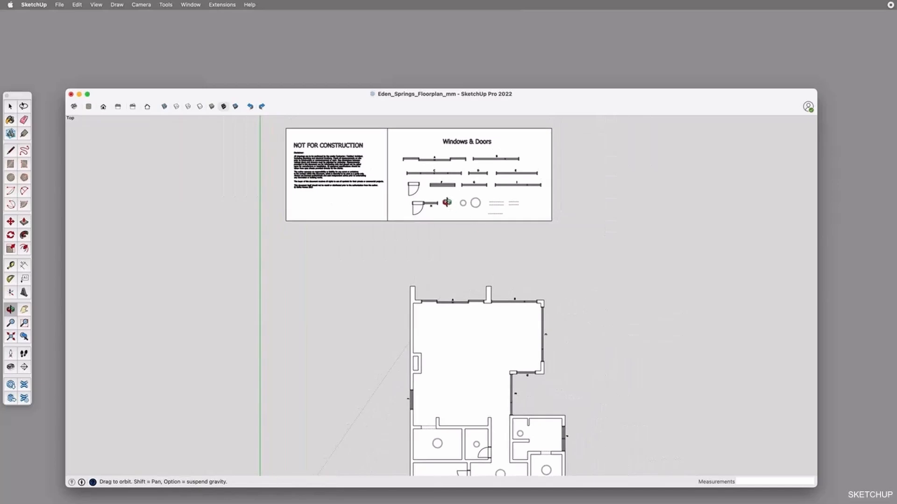
{"action": "left_click_drag", "start_coordinate": [532, 215], "coordinate": [499, 198], "text": "shift"}
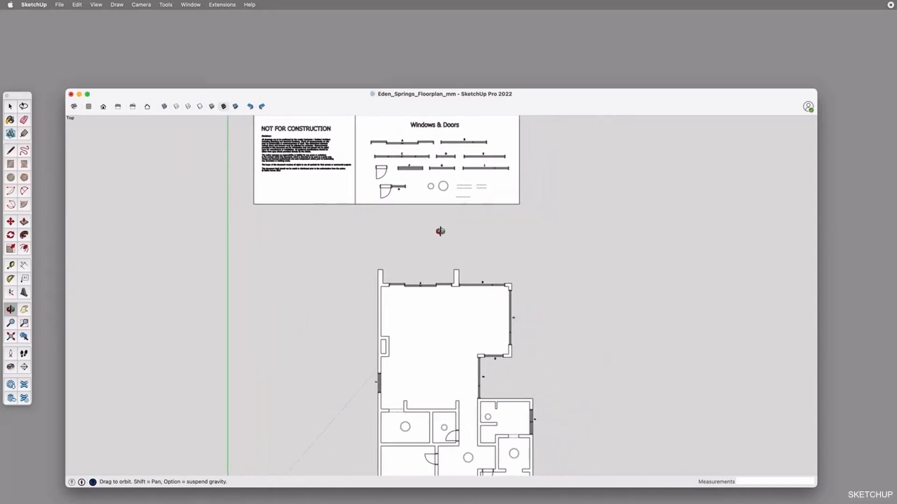